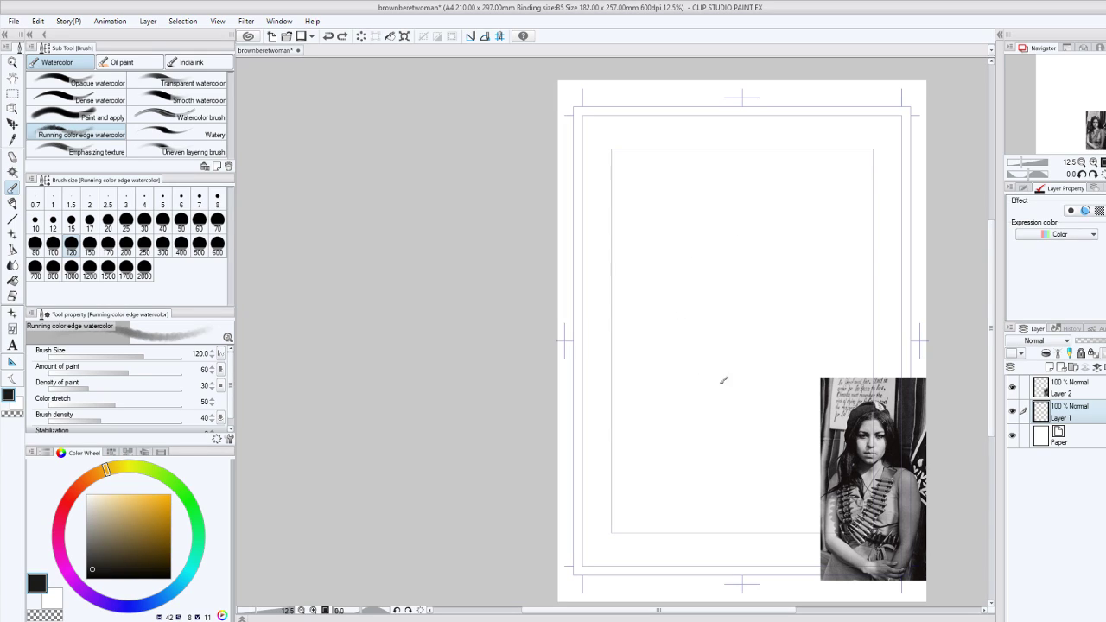
Sketch a faint oval for the woman's head with a short hair-parting mark on Layer 1, using the size 120 watercolor brush.
{"action": "left_click_drag", "start_coordinate": [758, 364], "coordinate": [718, 361]}
{"action": "left_click_drag", "start_coordinate": [698, 238], "coordinate": [730, 363]}
{"action": "mouse_move", "coordinate": [687, 204]}
{"action": "left_mouse_down"}
{"action": "mouse_move", "coordinate": [694, 325]}
{"action": "mouse_move", "coordinate": [792, 285]}
{"action": "left_mouse_up"}
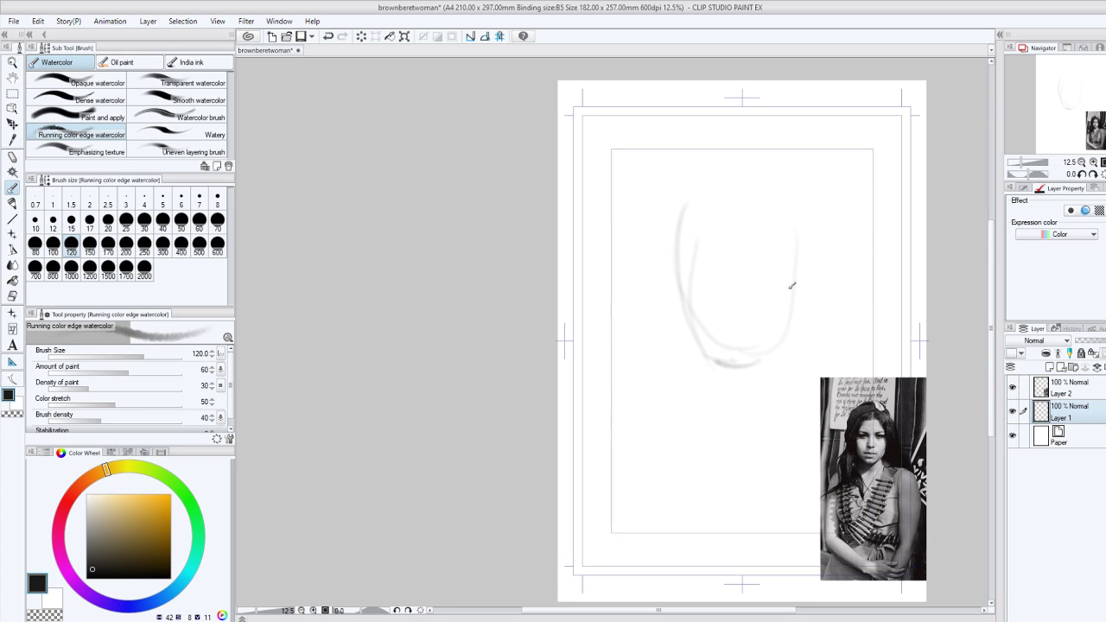
{"action": "left_click_drag", "start_coordinate": [790, 232], "coordinate": [783, 300]}
{"action": "left_click_drag", "start_coordinate": [751, 157], "coordinate": [749, 196]}
{"action": "mouse_move", "coordinate": [746, 159]}
{"action": "left_mouse_down"}
{"action": "mouse_move", "coordinate": [672, 204]}
{"action": "mouse_move", "coordinate": [702, 164]}
{"action": "mouse_move", "coordinate": [683, 276]}
{"action": "left_mouse_up"}
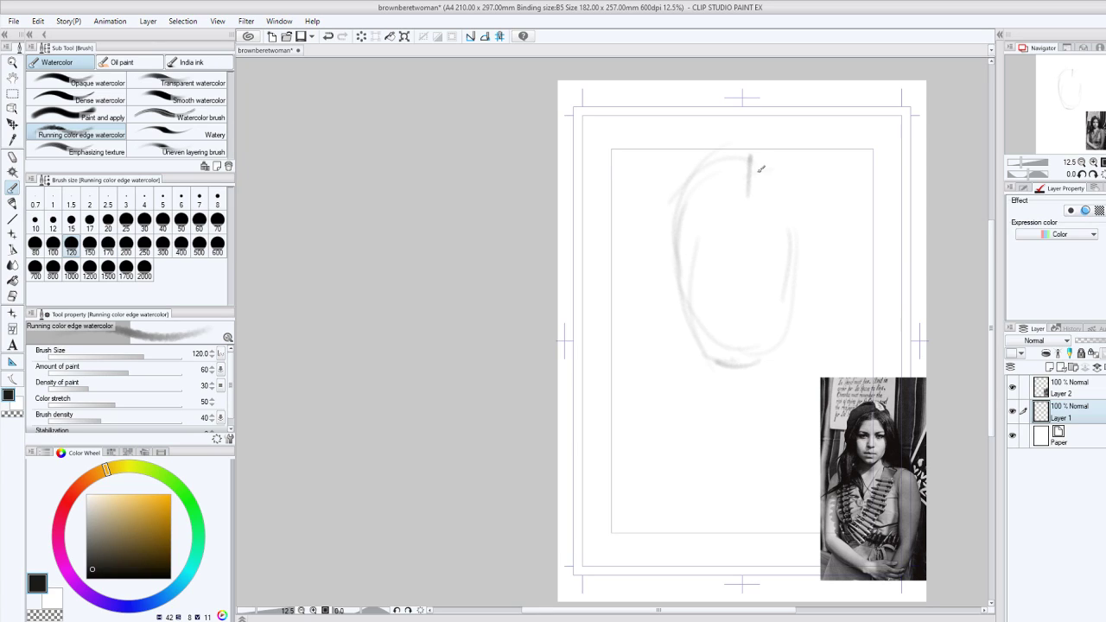
{"action": "left_click_drag", "start_coordinate": [742, 154], "coordinate": [790, 213]}
Rough in the rounded outline of the beret around the top of the head.
{"action": "mouse_move", "coordinate": [795, 138]}
{"action": "left_mouse_down"}
{"action": "mouse_move", "coordinate": [731, 117]}
{"action": "mouse_move", "coordinate": [662, 177]}
{"action": "mouse_move", "coordinate": [666, 197]}
{"action": "left_mouse_up"}
{"action": "left_click_drag", "start_coordinate": [668, 215], "coordinate": [704, 124]}
{"action": "mouse_move", "coordinate": [795, 129]}
{"action": "left_mouse_down"}
{"action": "mouse_move", "coordinate": [791, 180]}
{"action": "mouse_move", "coordinate": [823, 176]}
{"action": "left_mouse_up"}
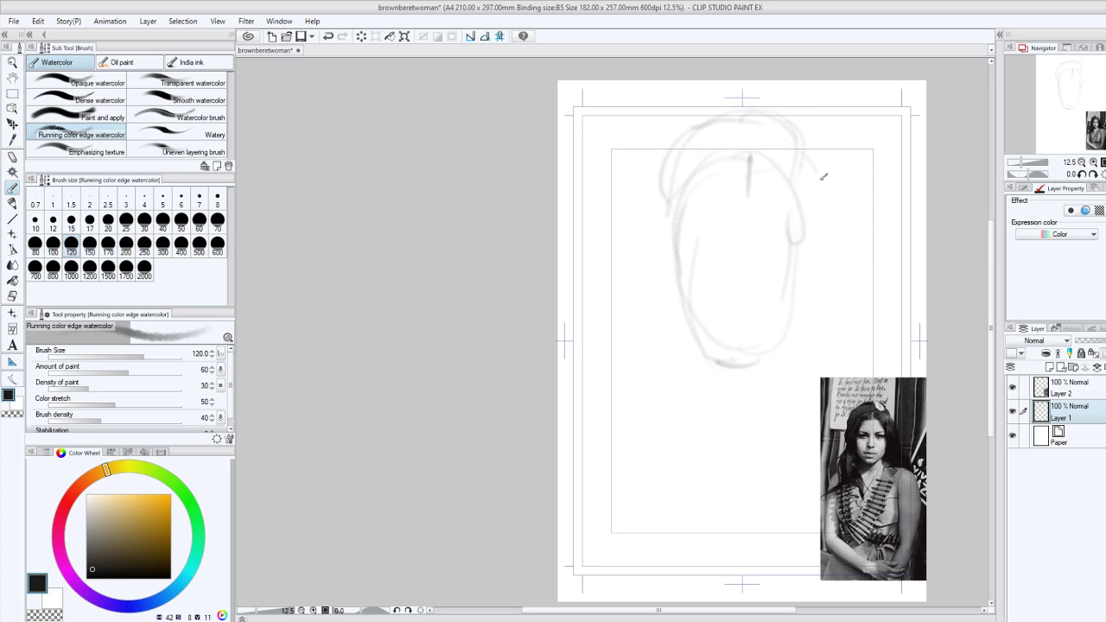
Set the brush size to 60 and sketch the chin line and long wavy hair strands falling on the left side.
{"action": "left_click", "coordinate": [200, 223]}
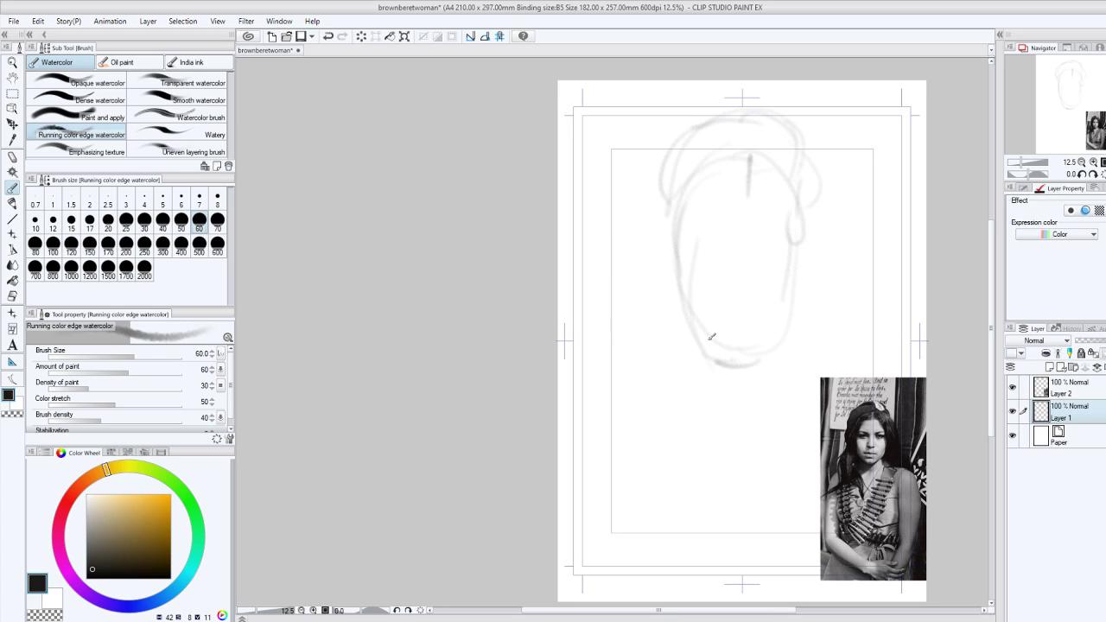
{"action": "mouse_move", "coordinate": [712, 337]}
{"action": "left_mouse_down"}
{"action": "mouse_move", "coordinate": [754, 350]}
{"action": "mouse_move", "coordinate": [710, 345]}
{"action": "left_mouse_up"}
{"action": "left_click_drag", "start_coordinate": [661, 221], "coordinate": [684, 413]}
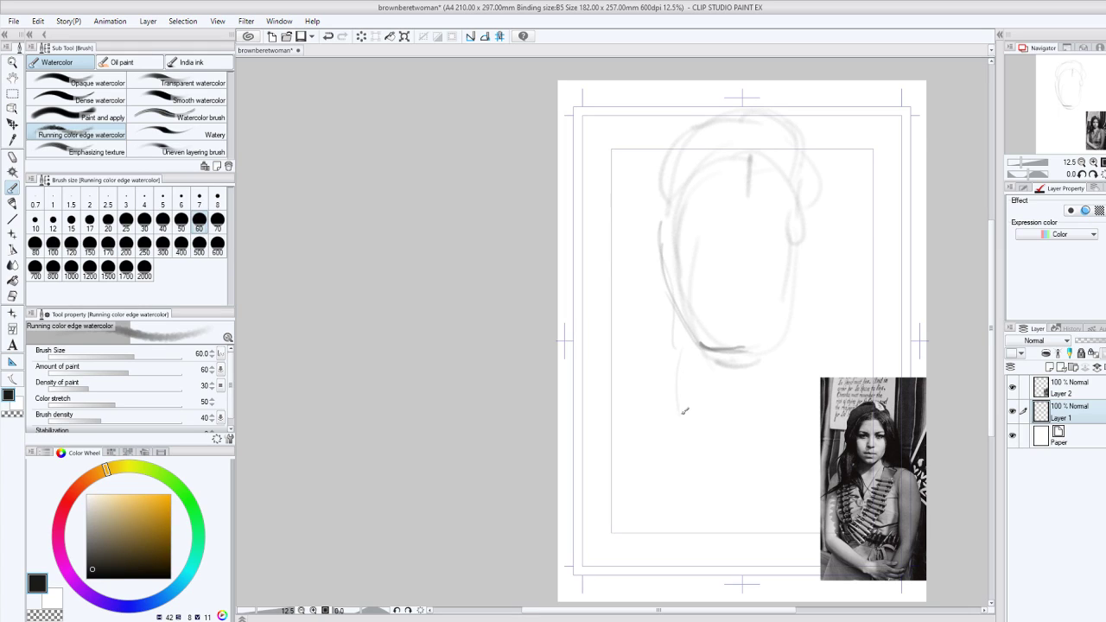
{"action": "mouse_move", "coordinate": [687, 307]}
{"action": "left_mouse_down"}
{"action": "mouse_move", "coordinate": [699, 516]}
{"action": "mouse_move", "coordinate": [686, 522]}
{"action": "left_mouse_up"}
{"action": "left_click_drag", "start_coordinate": [650, 243], "coordinate": [591, 345]}
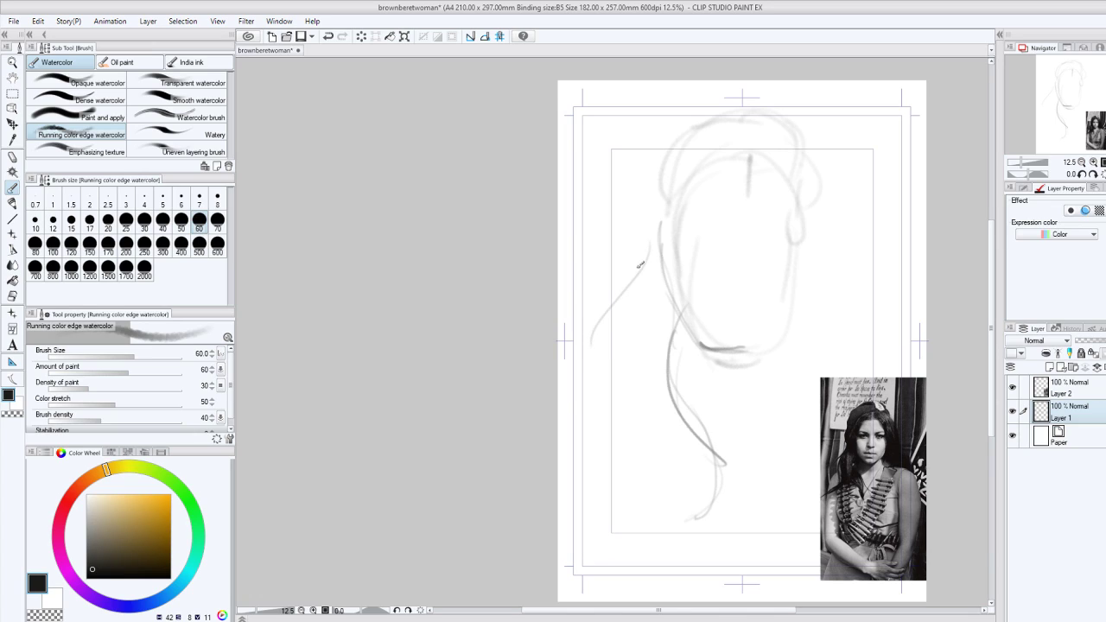
{"action": "left_click_drag", "start_coordinate": [685, 313], "coordinate": [712, 420]}
{"action": "left_click_drag", "start_coordinate": [679, 333], "coordinate": [697, 474]}
{"action": "left_click_drag", "start_coordinate": [658, 296], "coordinate": [650, 322]}
{"action": "mouse_move", "coordinate": [619, 358]}
{"action": "left_mouse_down"}
{"action": "mouse_move", "coordinate": [657, 254]}
{"action": "mouse_move", "coordinate": [596, 405]}
{"action": "left_mouse_up"}
Draw the eye guideline across the face and the hair sweeping from the central parting down the left side of the face.
{"action": "mouse_move", "coordinate": [778, 234]}
{"action": "left_mouse_down"}
{"action": "mouse_move", "coordinate": [675, 242]}
{"action": "mouse_move", "coordinate": [735, 238]}
{"action": "left_mouse_up"}
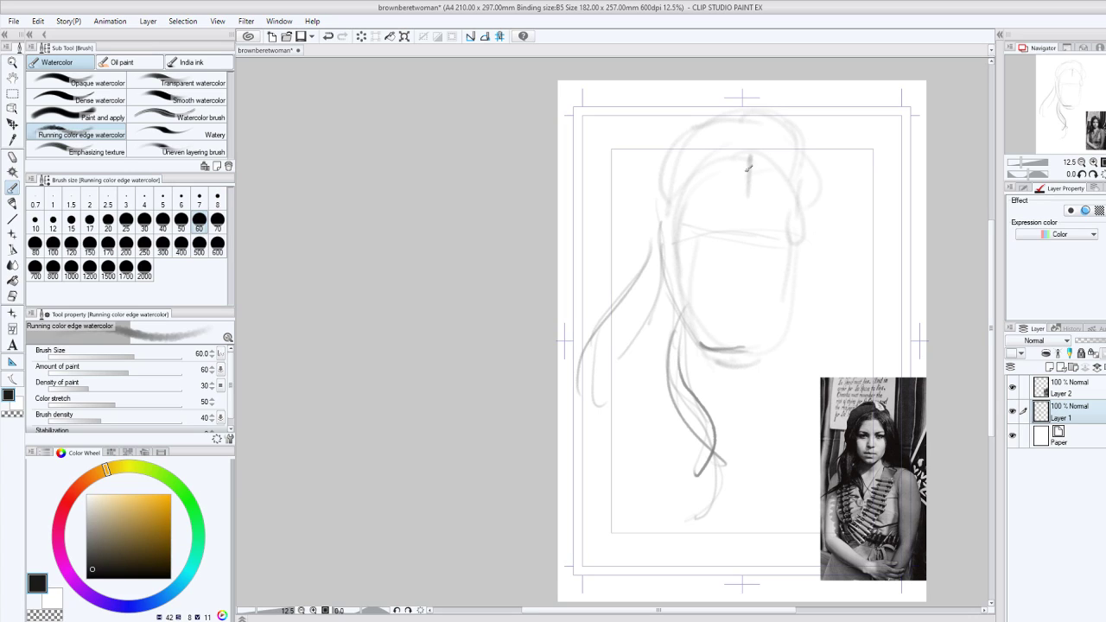
{"action": "mouse_move", "coordinate": [739, 177]}
{"action": "left_mouse_down"}
{"action": "mouse_move", "coordinate": [694, 166]}
{"action": "mouse_move", "coordinate": [657, 275]}
{"action": "left_mouse_up"}
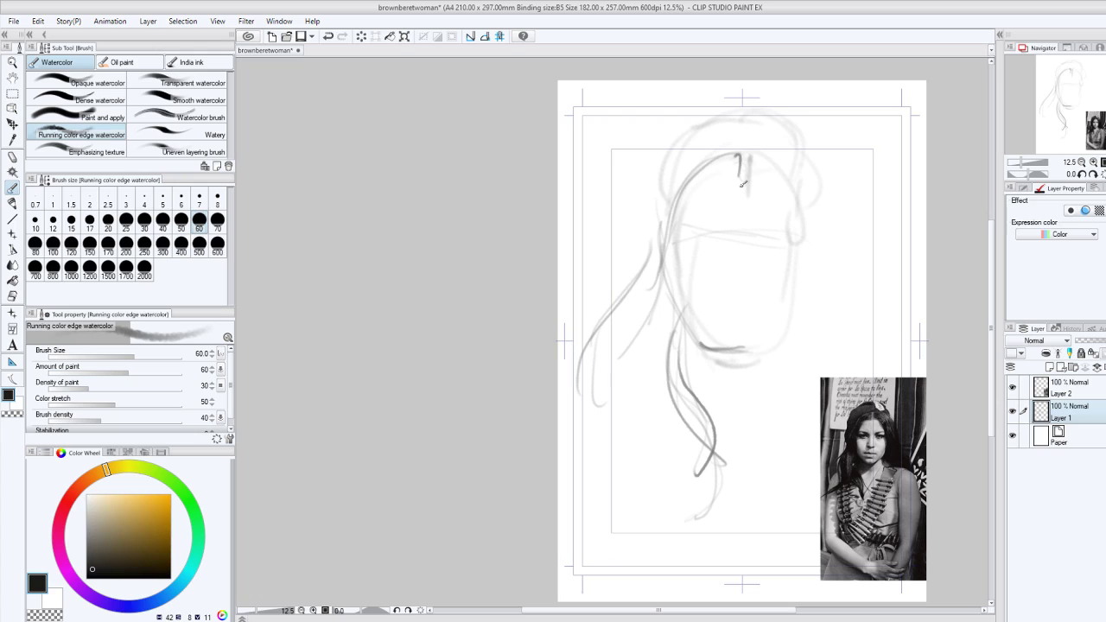
{"action": "left_click_drag", "start_coordinate": [746, 182], "coordinate": [671, 292]}
{"action": "left_click_drag", "start_coordinate": [694, 206], "coordinate": [680, 344]}
{"action": "left_click_drag", "start_coordinate": [707, 179], "coordinate": [674, 325]}
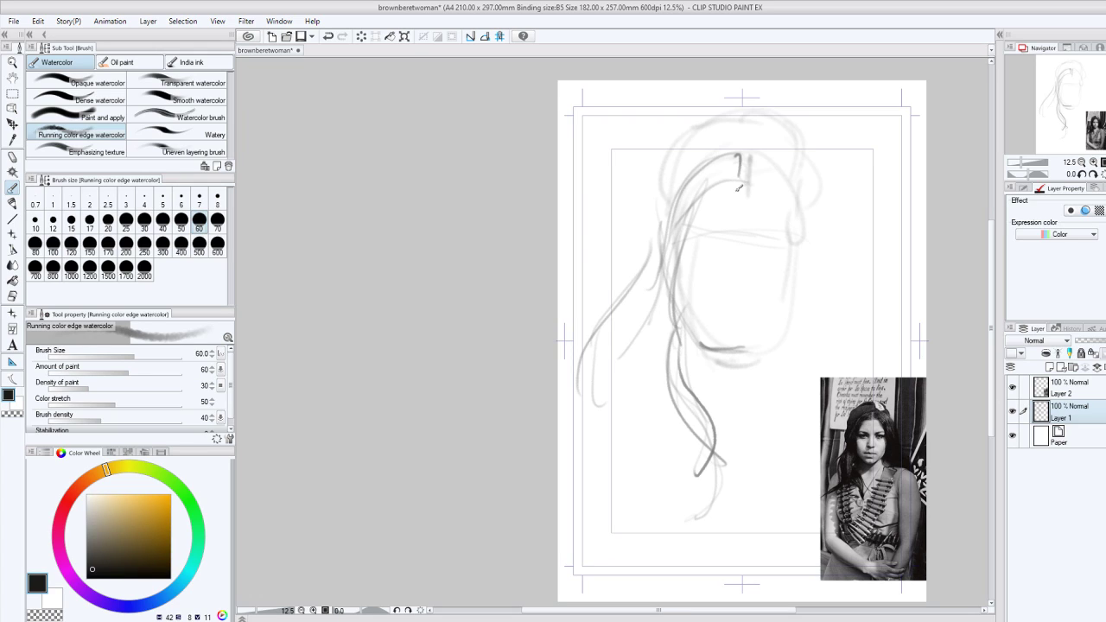
Move the reference photo on Layer 2 up along the page's right edge so it sits beside the sketched face.
{"action": "left_click", "coordinate": [1070, 387]}
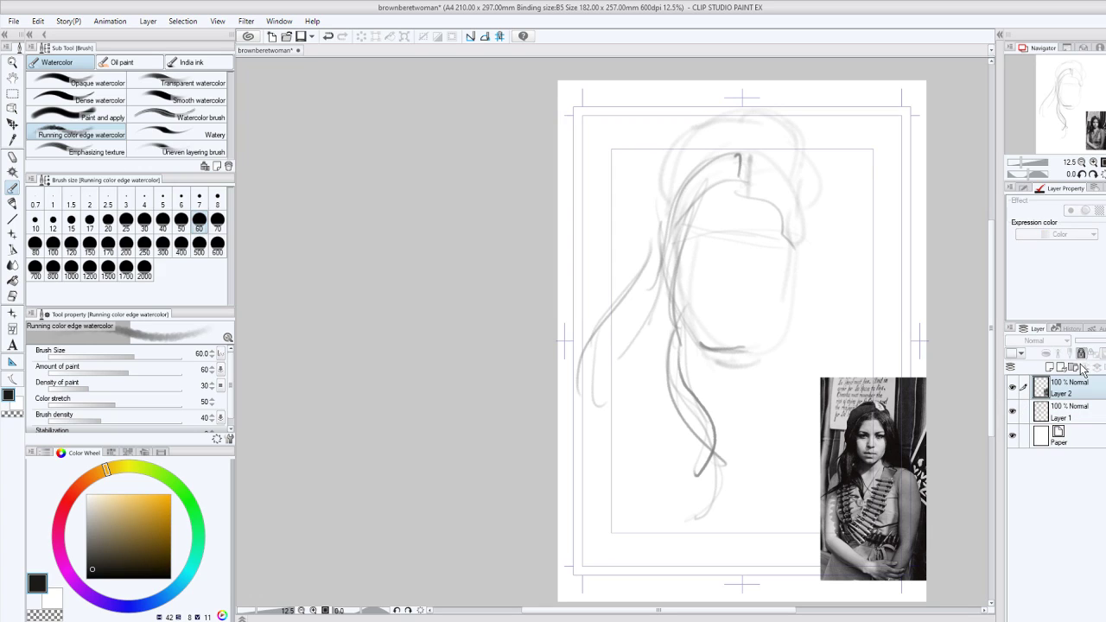
{"action": "left_click", "coordinate": [12, 124]}
{"action": "left_click_drag", "start_coordinate": [903, 453], "coordinate": [905, 287]}
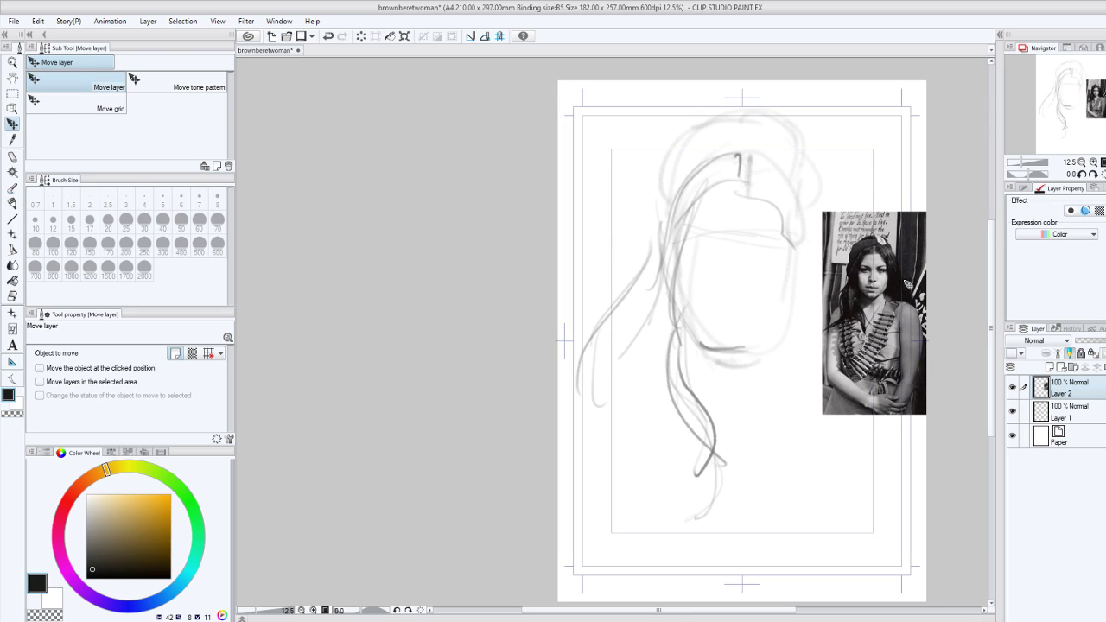
{"action": "left_click_drag", "start_coordinate": [899, 326], "coordinate": [909, 326]}
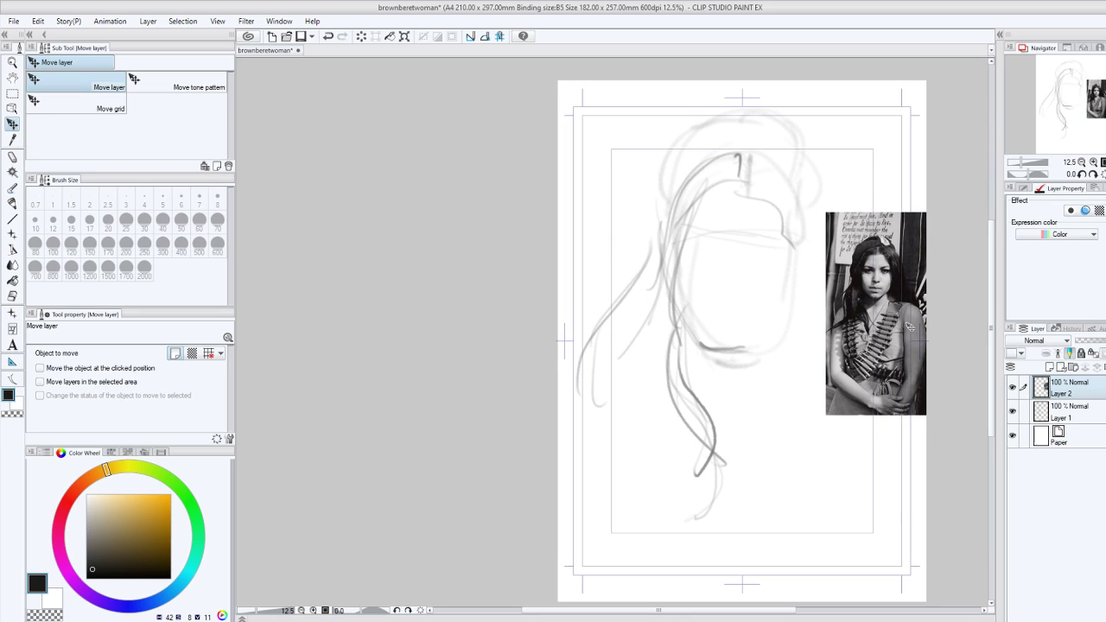
Return to Layer 1 with the watercolor brush, darken the hair parting and sketch the hairline down the left side of the face.
{"action": "left_click", "coordinate": [1056, 425]}
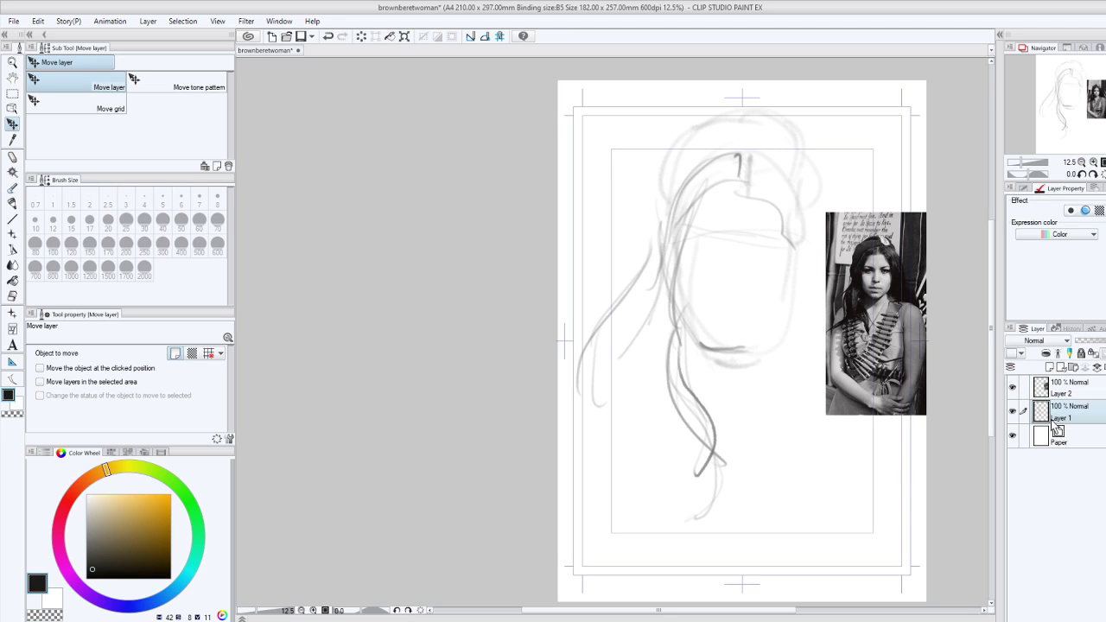
{"action": "key", "text": "ctrl+plus"}
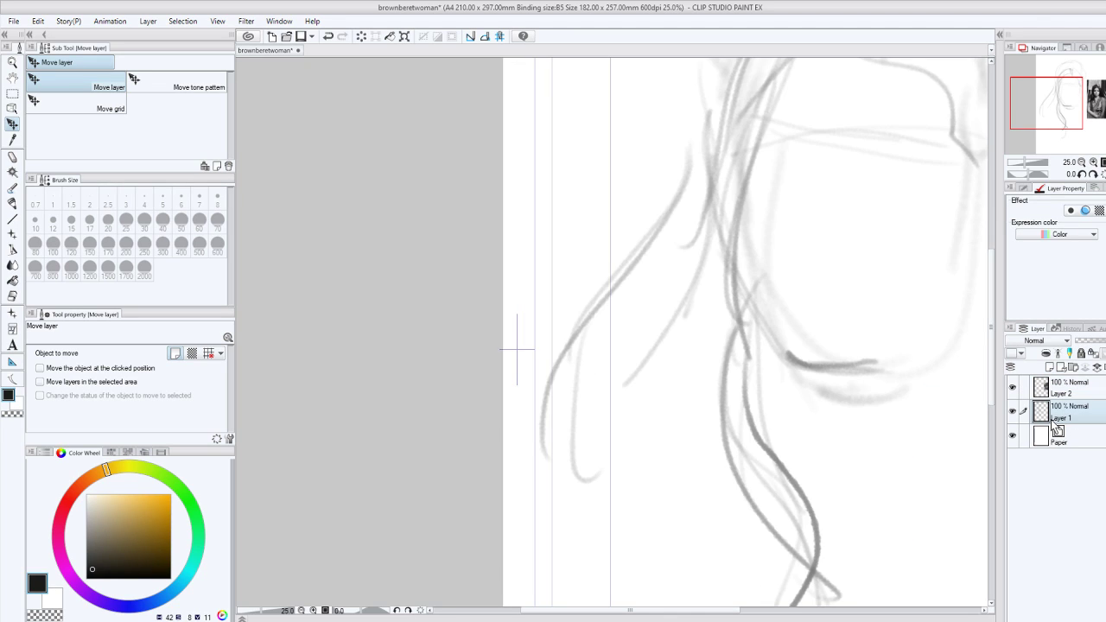
{"action": "left_click_drag", "start_coordinate": [1047, 103], "coordinate": [1076, 93]}
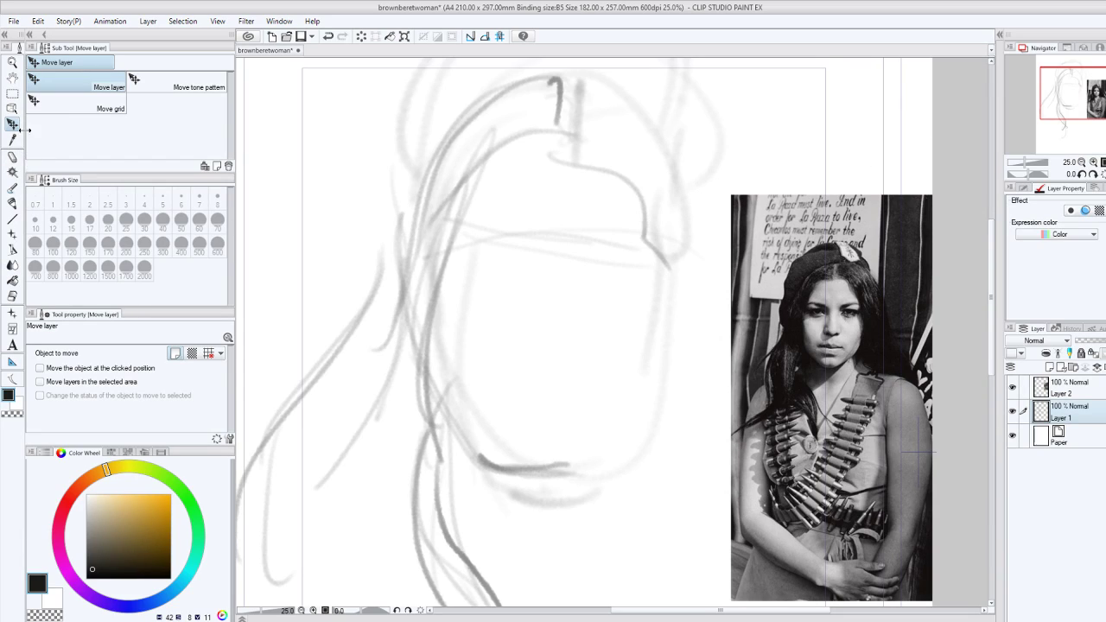
{"action": "left_click", "coordinate": [12, 188]}
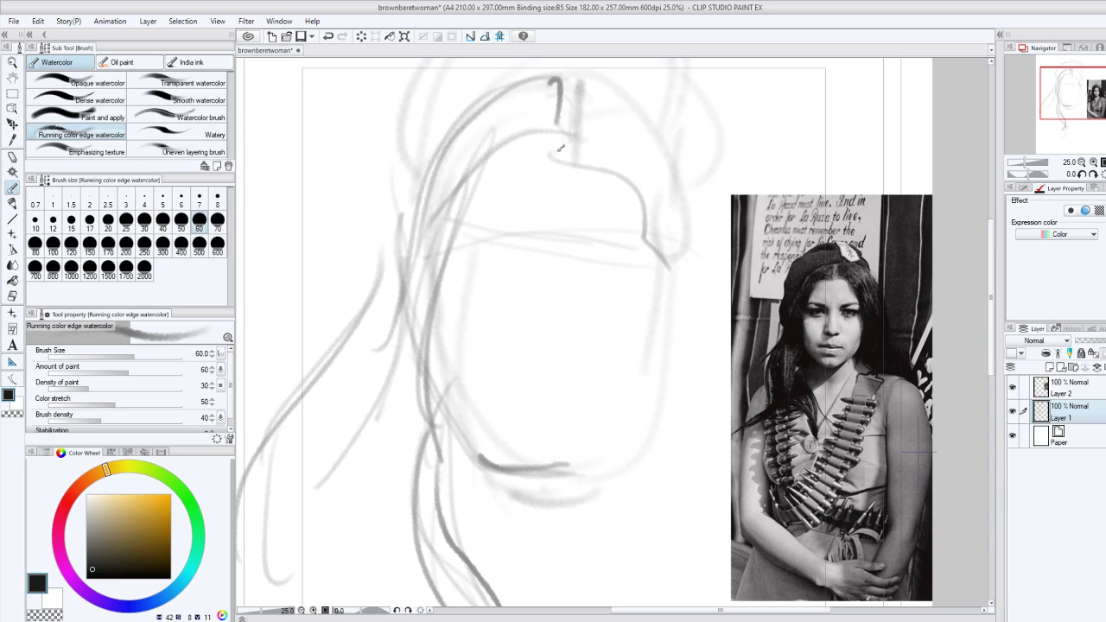
{"action": "left_click_drag", "start_coordinate": [554, 94], "coordinate": [553, 157]}
{"action": "mouse_move", "coordinate": [562, 94]}
{"action": "left_mouse_down"}
{"action": "mouse_move", "coordinate": [567, 160]}
{"action": "mouse_move", "coordinate": [561, 92]}
{"action": "left_mouse_up"}
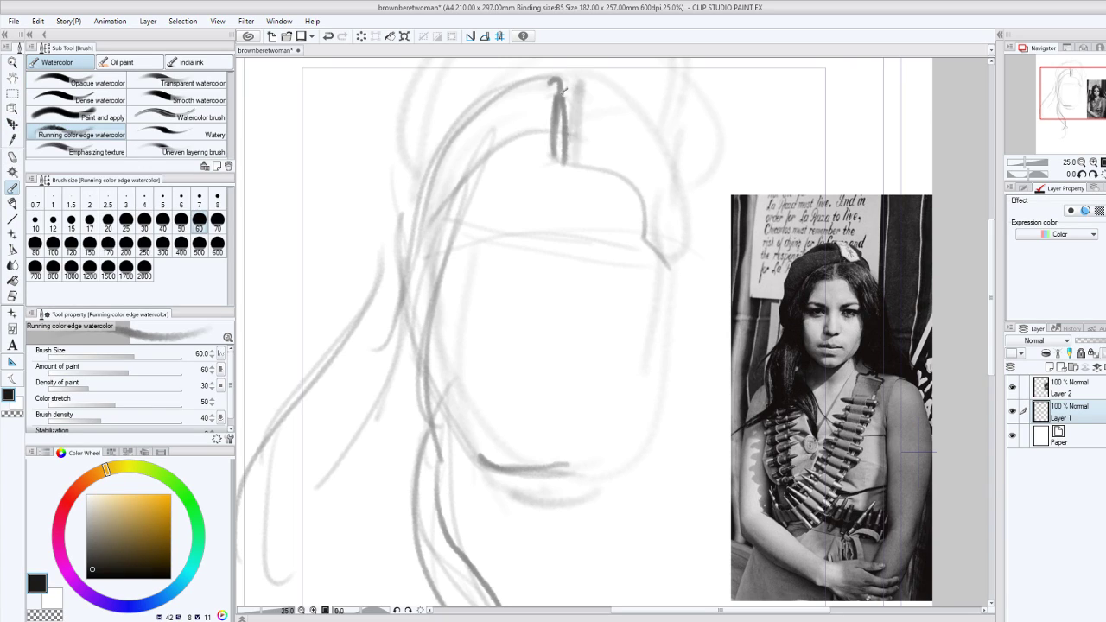
{"action": "mouse_move", "coordinate": [558, 160]}
{"action": "left_mouse_down"}
{"action": "mouse_move", "coordinate": [490, 173]}
{"action": "mouse_move", "coordinate": [475, 363]}
{"action": "left_mouse_up"}
{"action": "mouse_move", "coordinate": [441, 297]}
{"action": "left_mouse_down"}
{"action": "mouse_move", "coordinate": [475, 363]}
{"action": "mouse_move", "coordinate": [447, 353]}
{"action": "mouse_move", "coordinate": [485, 409]}
{"action": "left_mouse_up"}
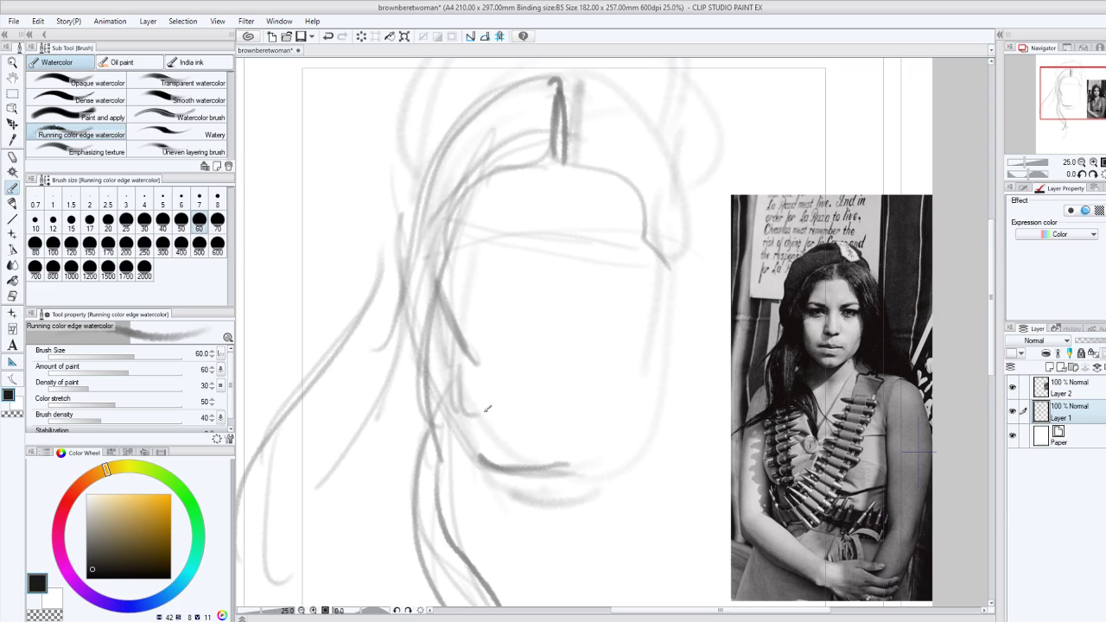
Mark both eyes with short horizontal strokes and darken the chin and left jawline.
{"action": "left_click_drag", "start_coordinate": [486, 272], "coordinate": [632, 280]}
{"action": "mouse_move", "coordinate": [577, 297]}
{"action": "left_mouse_down"}
{"action": "mouse_move", "coordinate": [631, 294]}
{"action": "mouse_move", "coordinate": [626, 310]}
{"action": "left_mouse_up"}
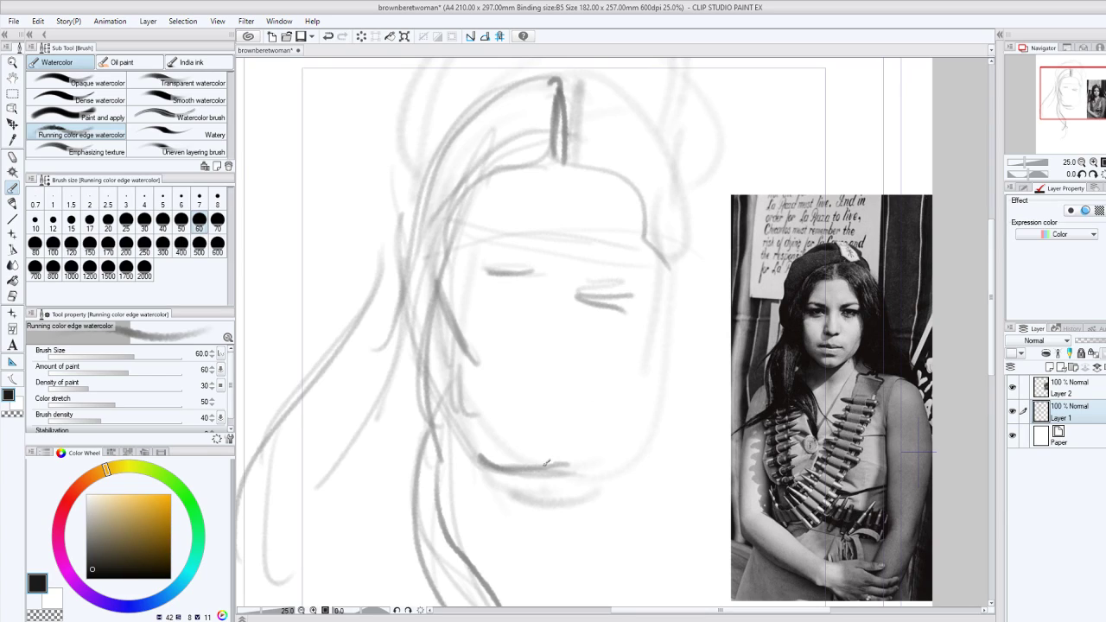
{"action": "mouse_move", "coordinate": [513, 466]}
{"action": "left_mouse_down"}
{"action": "mouse_move", "coordinate": [568, 467]}
{"action": "mouse_move", "coordinate": [422, 375]}
{"action": "left_mouse_up"}
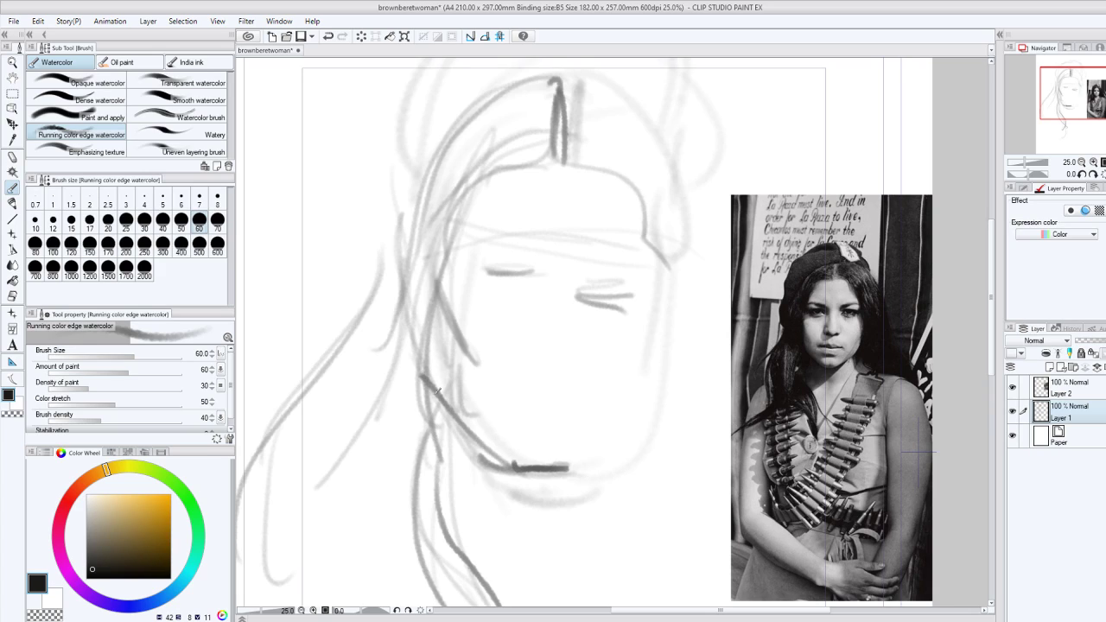
{"action": "left_click_drag", "start_coordinate": [478, 456], "coordinate": [419, 330]}
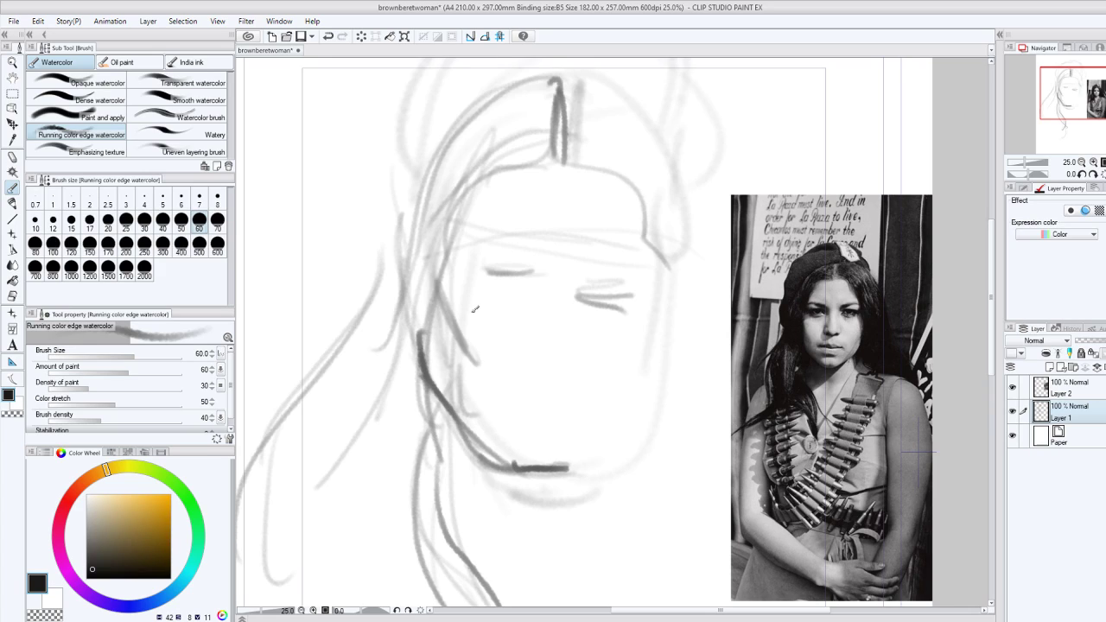
{"action": "left_click_drag", "start_coordinate": [569, 468], "coordinate": [600, 466]}
{"action": "left_click_drag", "start_coordinate": [517, 458], "coordinate": [432, 390]}
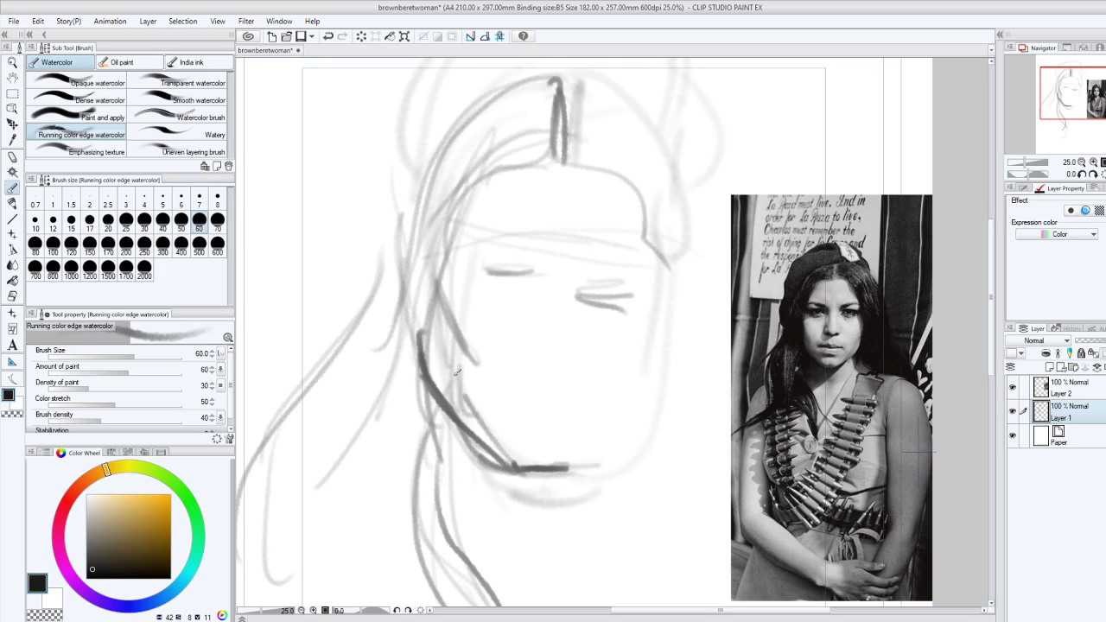
{"action": "left_click_drag", "start_coordinate": [436, 272], "coordinate": [517, 449]}
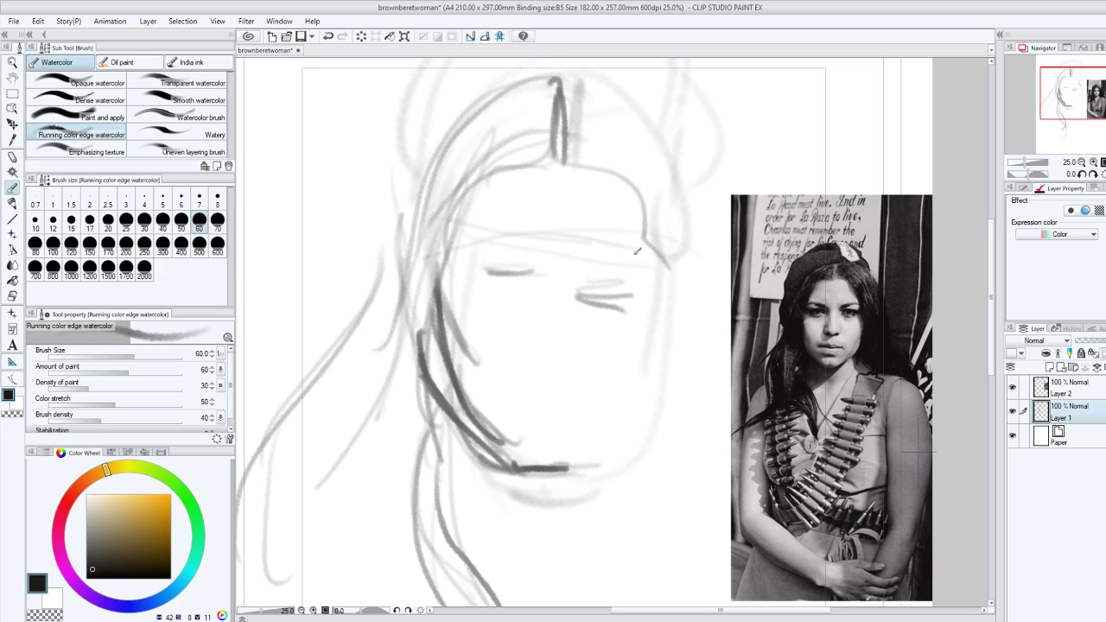
Darken the hair from the parting down the right side of the face and define the right jawline.
{"action": "left_click_drag", "start_coordinate": [659, 272], "coordinate": [630, 214]}
{"action": "mouse_move", "coordinate": [559, 125]}
{"action": "left_mouse_down"}
{"action": "mouse_move", "coordinate": [631, 182]}
{"action": "mouse_move", "coordinate": [656, 268]}
{"action": "left_mouse_up"}
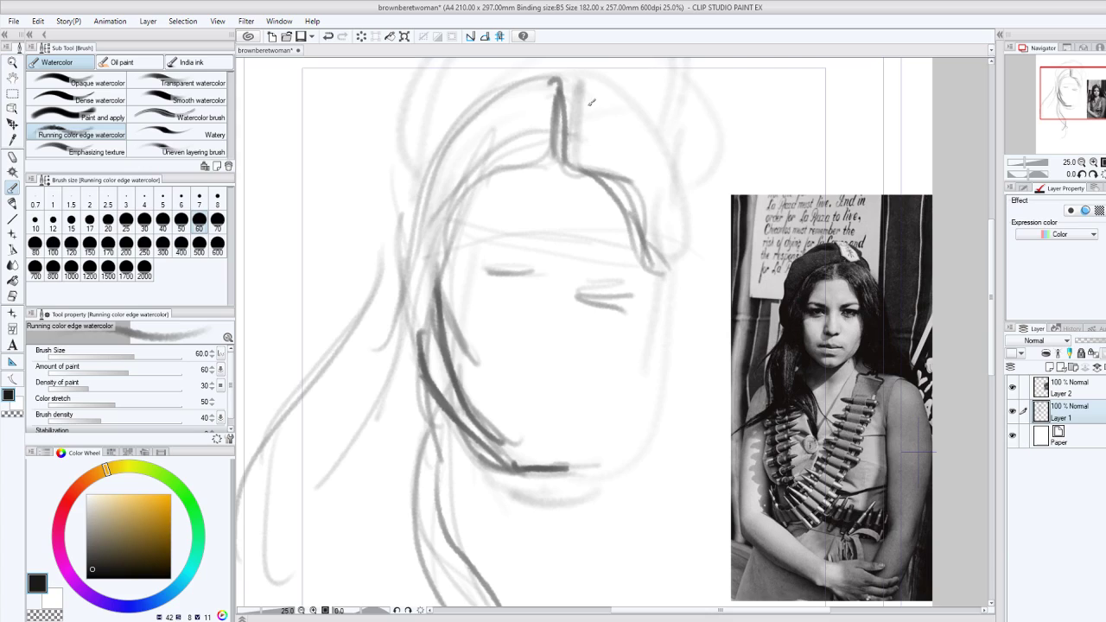
{"action": "mouse_move", "coordinate": [573, 74]}
{"action": "left_mouse_down"}
{"action": "mouse_move", "coordinate": [612, 129]}
{"action": "mouse_move", "coordinate": [673, 154]}
{"action": "left_mouse_up"}
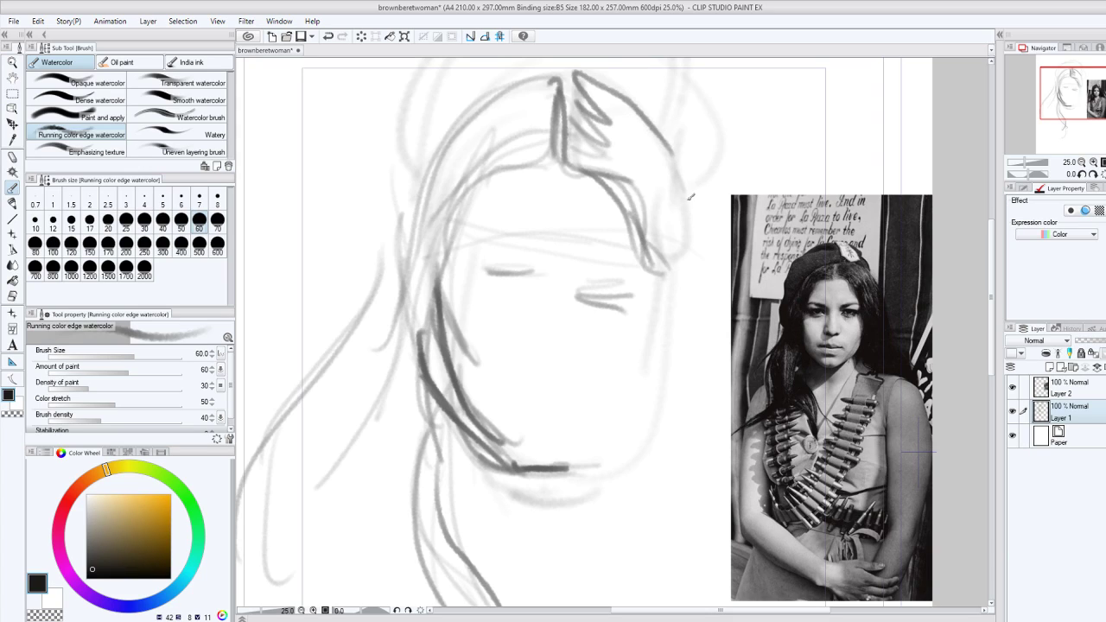
{"action": "left_click_drag", "start_coordinate": [672, 206], "coordinate": [692, 302]}
{"action": "mouse_move", "coordinate": [587, 159]}
{"action": "left_mouse_down"}
{"action": "mouse_move", "coordinate": [635, 215]}
{"action": "mouse_move", "coordinate": [641, 244]}
{"action": "mouse_move", "coordinate": [584, 471]}
{"action": "mouse_move", "coordinate": [658, 327]}
{"action": "left_mouse_up"}
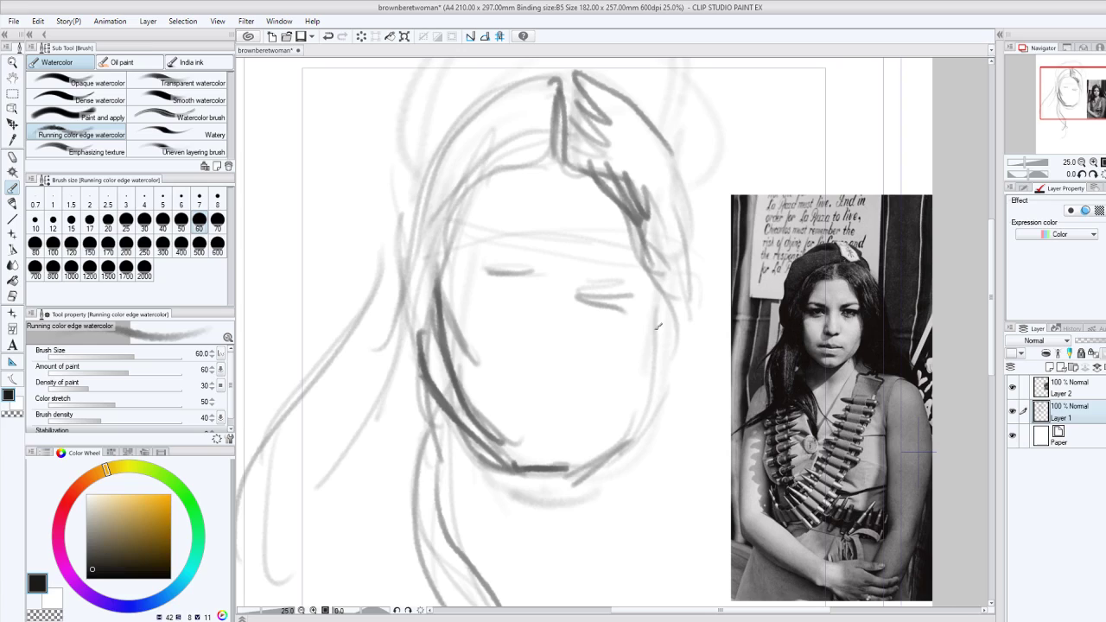
{"action": "left_click_drag", "start_coordinate": [641, 231], "coordinate": [655, 484]}
{"action": "mouse_move", "coordinate": [650, 445]}
{"action": "left_mouse_down"}
{"action": "mouse_move", "coordinate": [688, 471]}
{"action": "mouse_move", "coordinate": [669, 442]}
{"action": "left_mouse_up"}
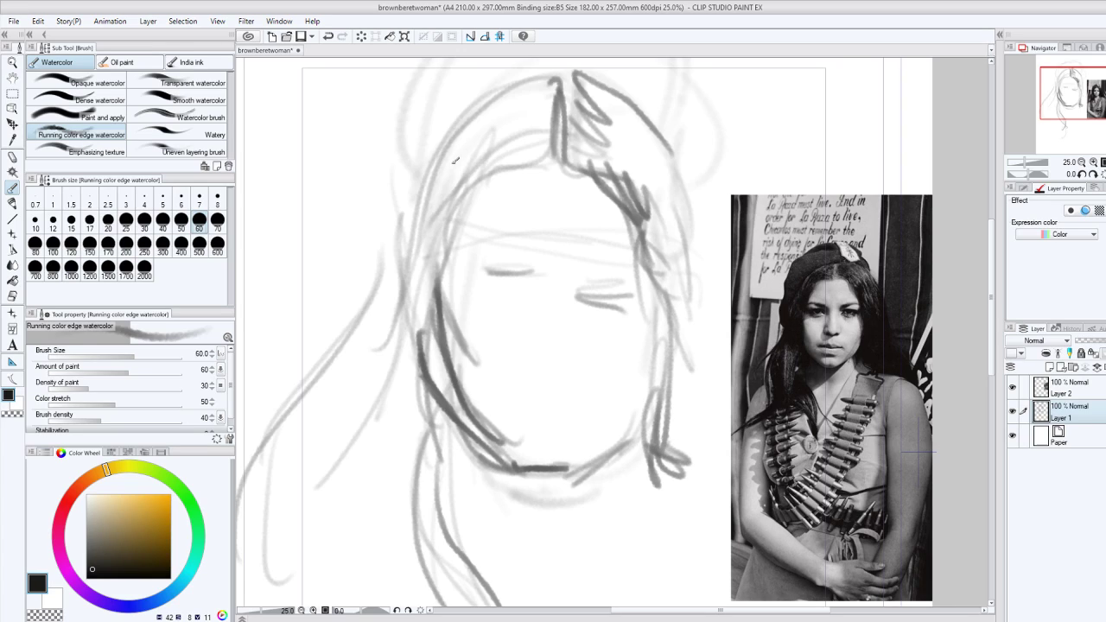
Darken the hair beside the left temple and outline the drooping left edge of the beret.
{"action": "left_click_drag", "start_coordinate": [356, 391], "coordinate": [413, 209]}
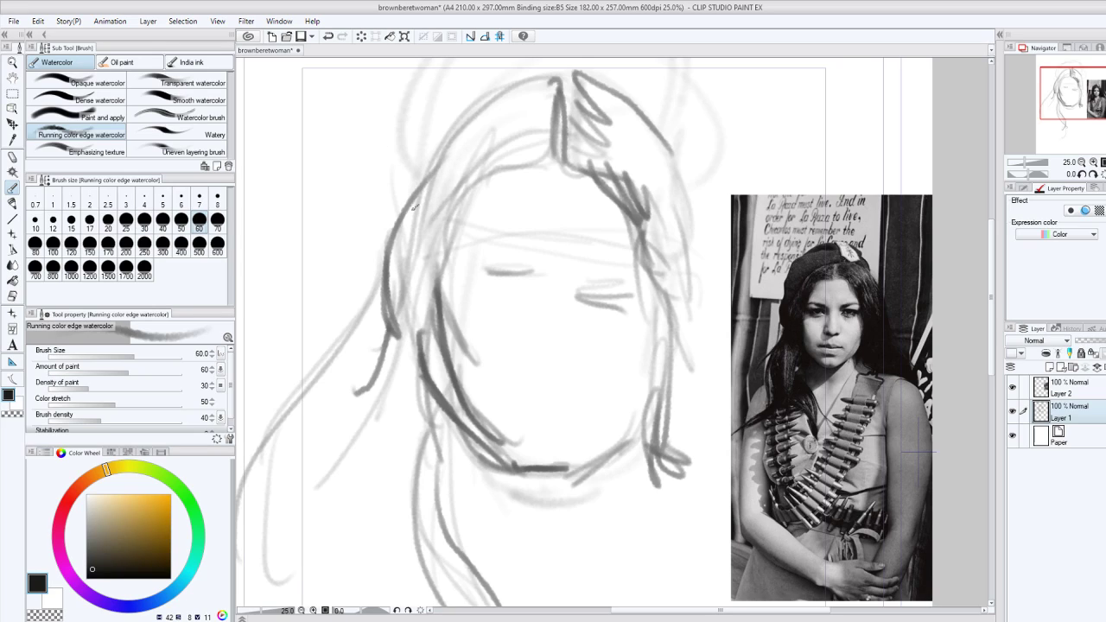
{"action": "left_click_drag", "start_coordinate": [407, 248], "coordinate": [424, 194]}
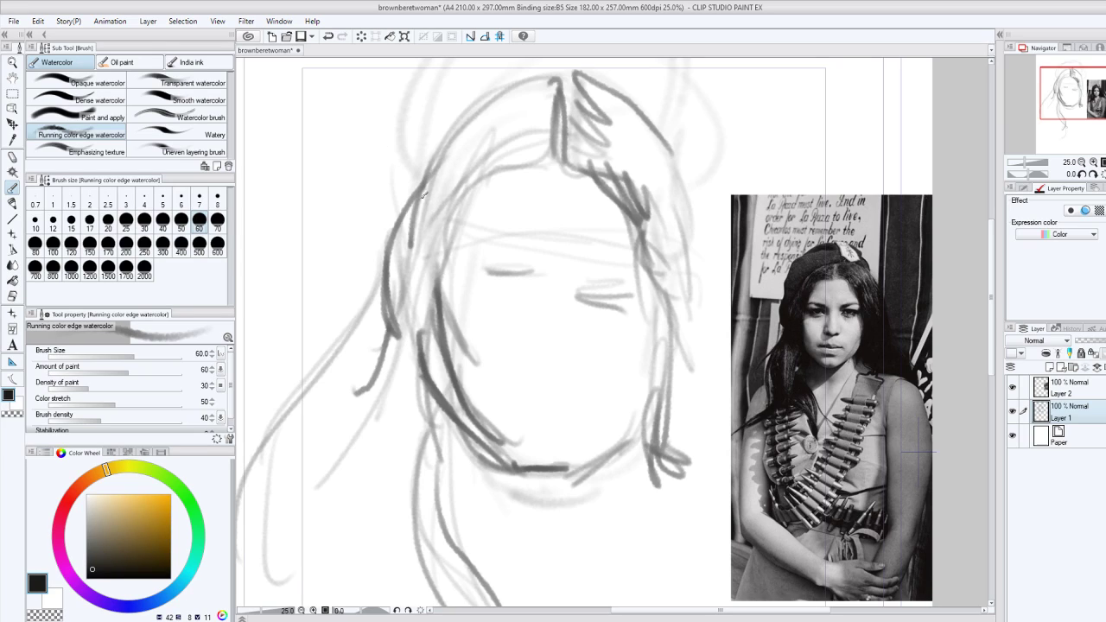
{"action": "left_click_drag", "start_coordinate": [441, 149], "coordinate": [413, 256]}
{"action": "mouse_move", "coordinate": [393, 176]}
{"action": "left_mouse_down"}
{"action": "mouse_move", "coordinate": [389, 155]}
{"action": "mouse_move", "coordinate": [416, 78]}
{"action": "left_mouse_up"}
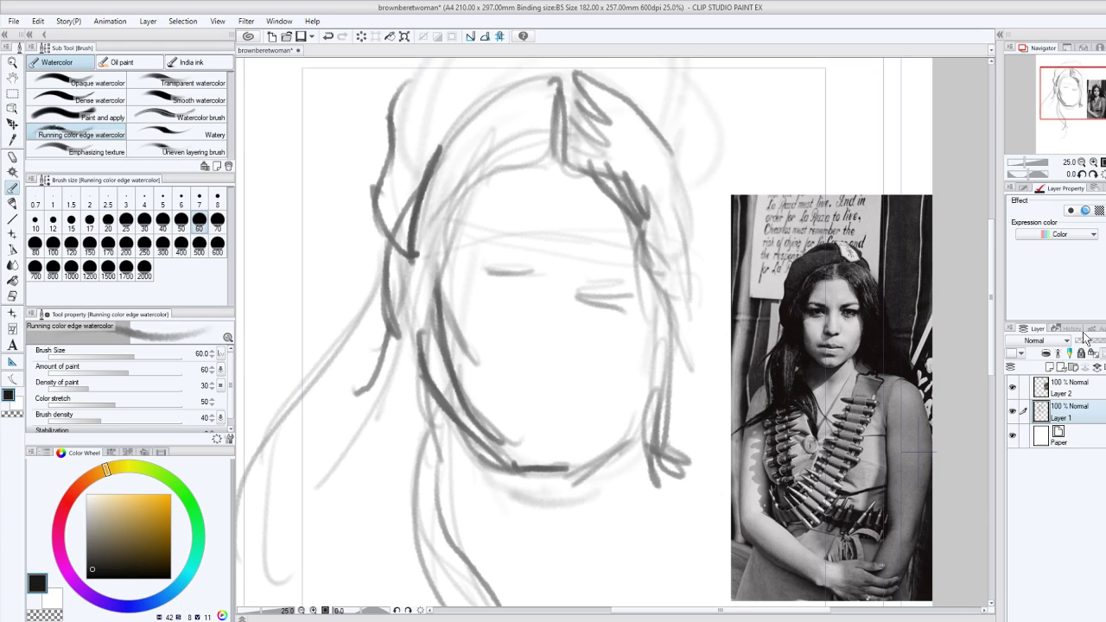
Outline the beret's crown with dark strokes from its top down to its left side.
{"action": "scroll", "coordinate": [481, 60], "scroll_direction": "up", "scroll_amount": 2}
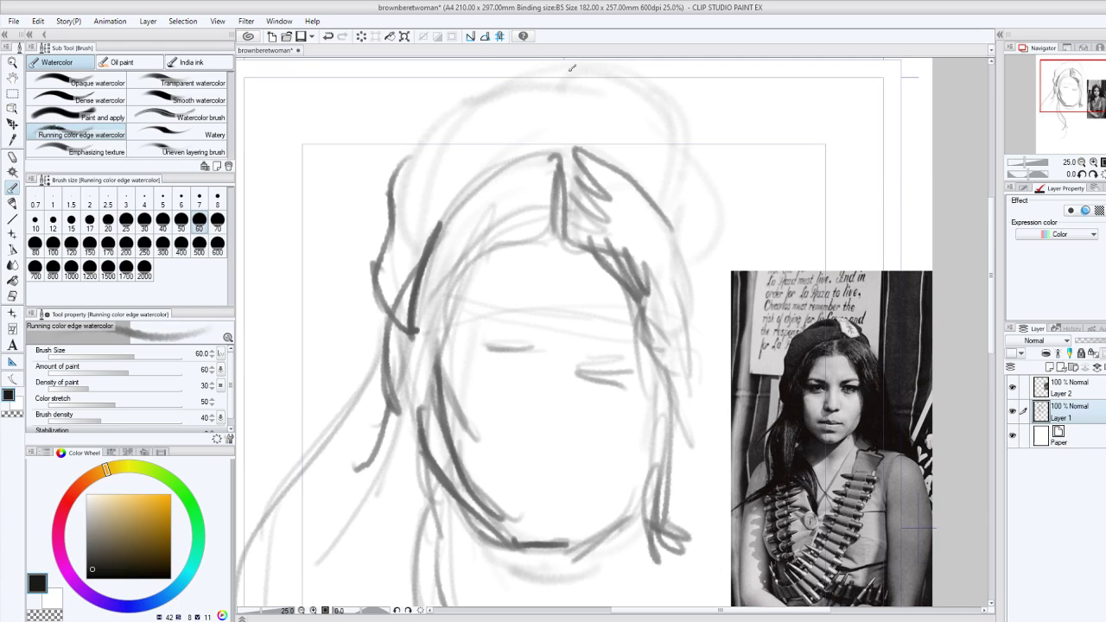
{"action": "mouse_move", "coordinate": [589, 80]}
{"action": "left_mouse_down"}
{"action": "mouse_move", "coordinate": [505, 109]}
{"action": "mouse_move", "coordinate": [495, 95]}
{"action": "mouse_move", "coordinate": [464, 138]}
{"action": "left_mouse_up"}
{"action": "left_click_drag", "start_coordinate": [501, 93], "coordinate": [435, 150]}
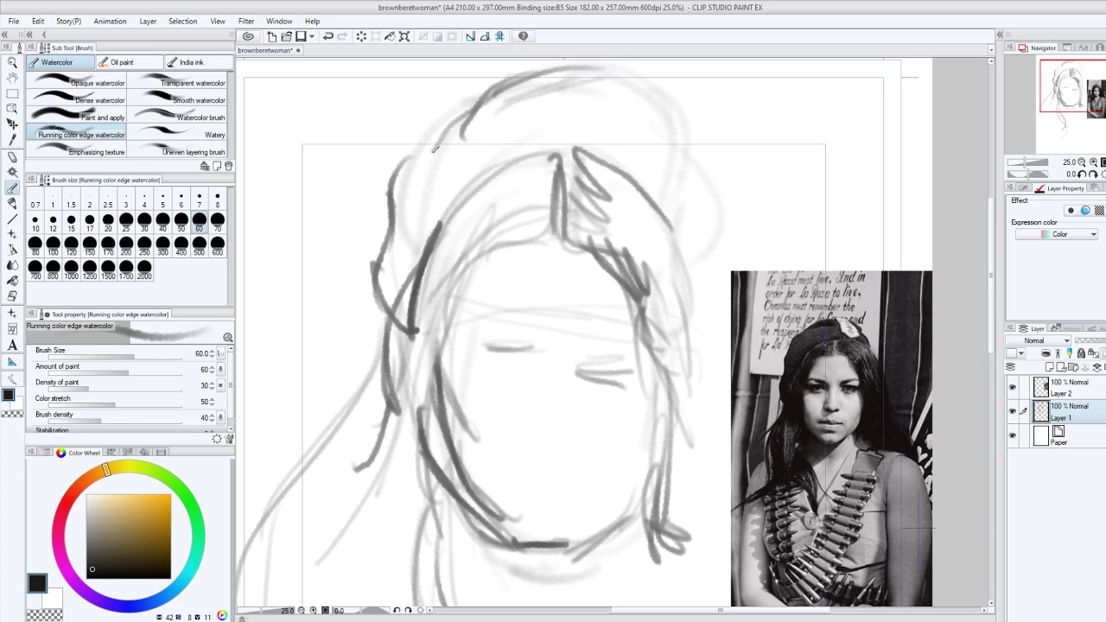
{"action": "left_click_drag", "start_coordinate": [493, 94], "coordinate": [386, 218]}
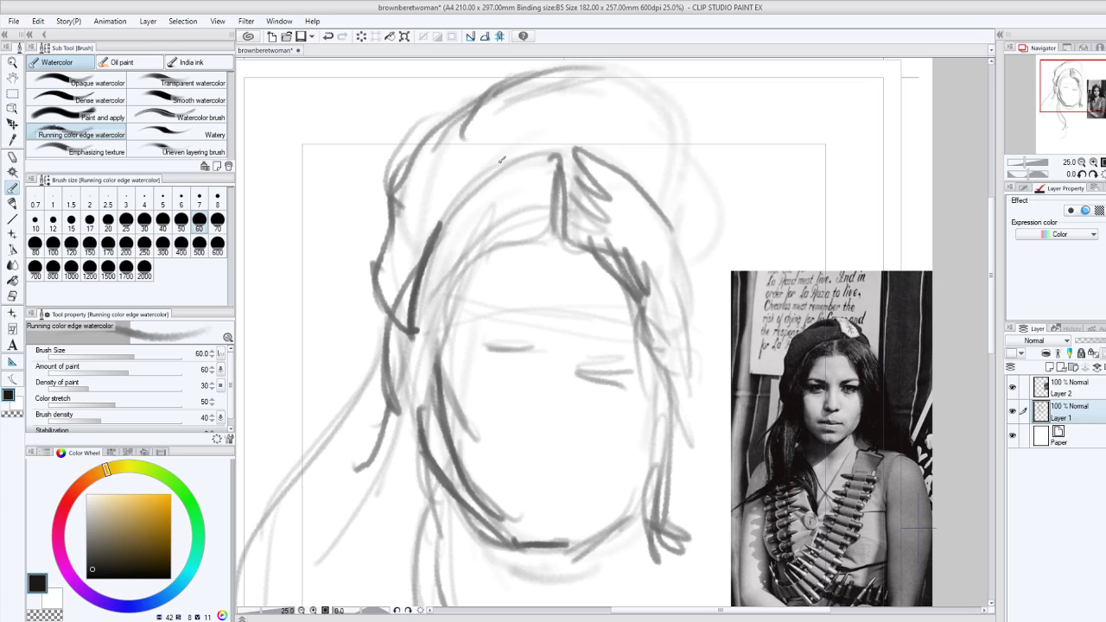
Sketch the beret's front edge above the hair parting and outline its folded right end.
{"action": "left_click_drag", "start_coordinate": [474, 178], "coordinate": [650, 159]}
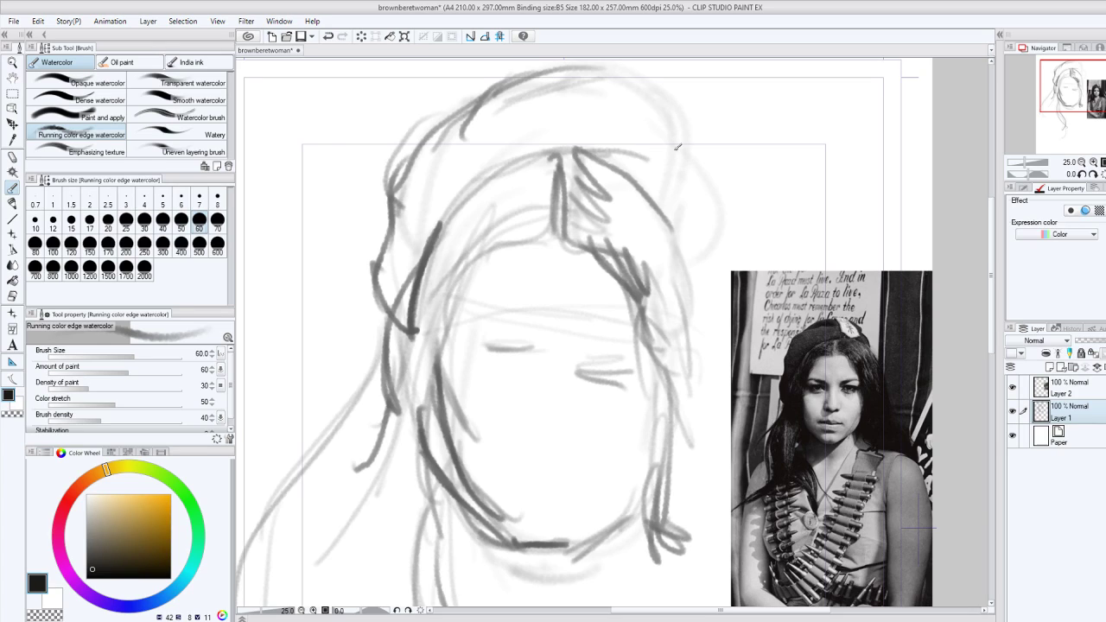
{"action": "mouse_move", "coordinate": [553, 154]}
{"action": "left_mouse_down"}
{"action": "mouse_move", "coordinate": [637, 186]}
{"action": "mouse_move", "coordinate": [622, 128]}
{"action": "left_mouse_up"}
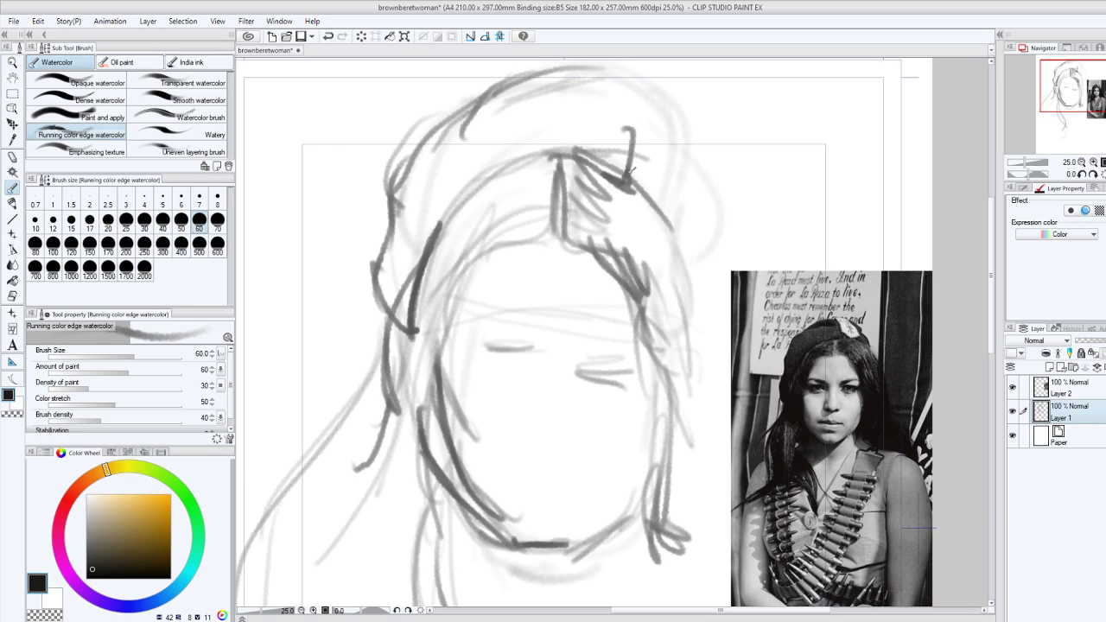
{"action": "mouse_move", "coordinate": [640, 181]}
{"action": "left_mouse_down"}
{"action": "mouse_move", "coordinate": [616, 93]}
{"action": "mouse_move", "coordinate": [498, 110]}
{"action": "mouse_move", "coordinate": [558, 137]}
{"action": "left_mouse_up"}
Draw the badge on the front of the beret with a small cross in its center.
{"action": "mouse_move", "coordinate": [524, 68]}
{"action": "left_mouse_down"}
{"action": "mouse_move", "coordinate": [543, 112]}
{"action": "mouse_move", "coordinate": [586, 147]}
{"action": "left_mouse_up"}
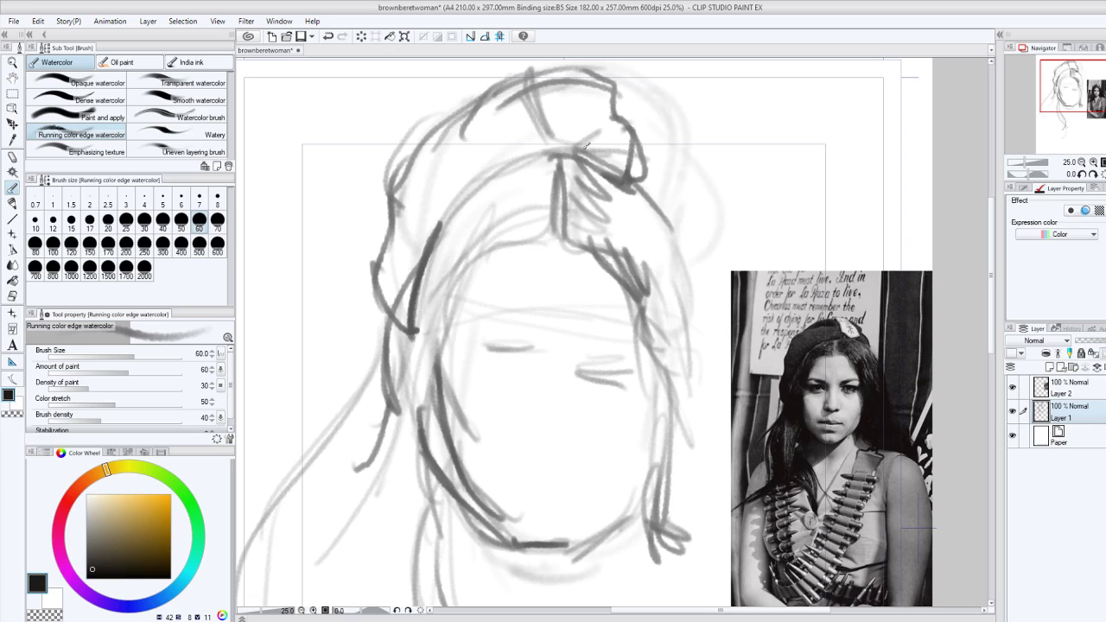
{"action": "left_click_drag", "start_coordinate": [590, 73], "coordinate": [585, 152]}
{"action": "mouse_move", "coordinate": [532, 74]}
{"action": "left_mouse_down"}
{"action": "mouse_move", "coordinate": [571, 143]}
{"action": "mouse_move", "coordinate": [571, 134]}
{"action": "left_mouse_up"}
{"action": "mouse_move", "coordinate": [567, 95]}
{"action": "left_mouse_down"}
{"action": "mouse_move", "coordinate": [579, 130]}
{"action": "mouse_move", "coordinate": [579, 107]}
{"action": "left_mouse_up"}
Strengthen the beret's top contour, hatch shading on its left side and smooth it with the Blend tool.
{"action": "left_click_drag", "start_coordinate": [578, 71], "coordinate": [498, 92]}
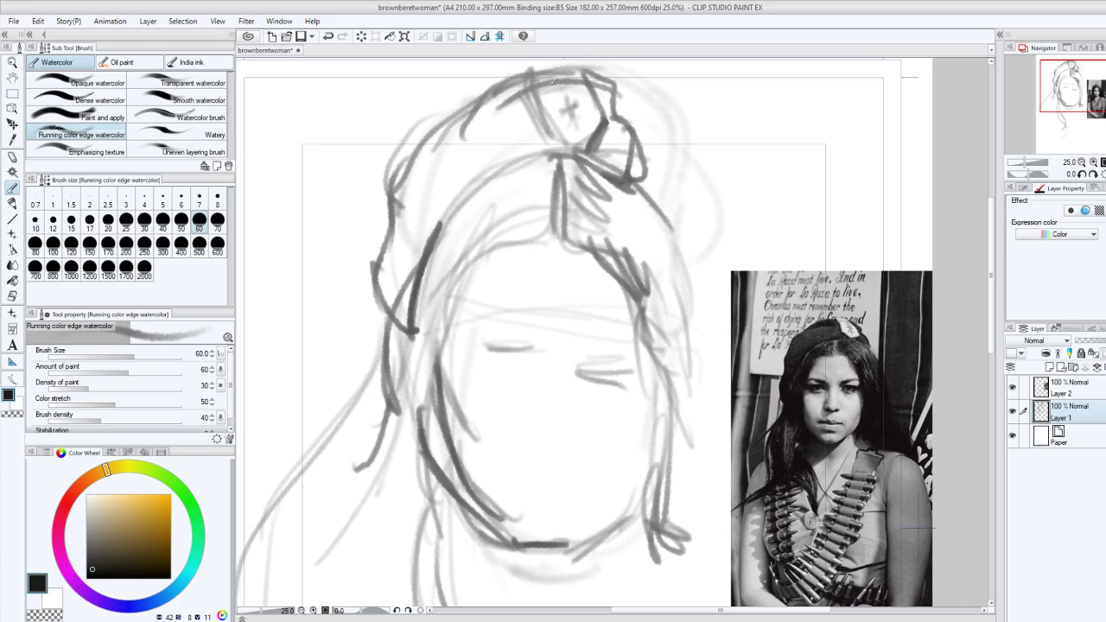
{"action": "left_click_drag", "start_coordinate": [548, 81], "coordinate": [458, 177]}
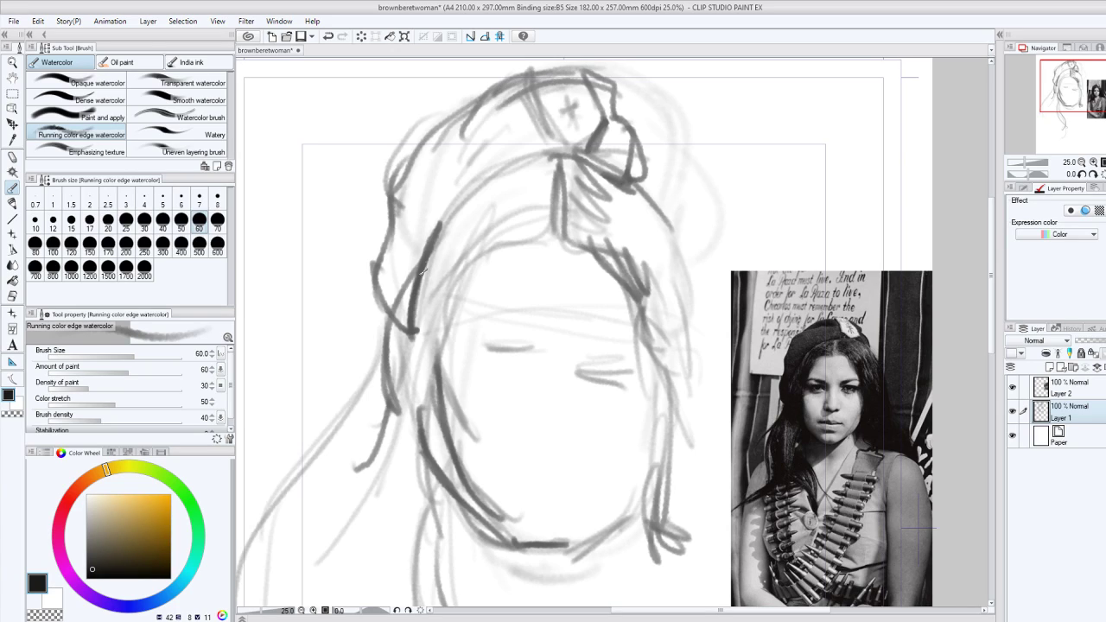
{"action": "mouse_move", "coordinate": [418, 278]}
{"action": "left_mouse_down"}
{"action": "mouse_move", "coordinate": [405, 273]}
{"action": "mouse_move", "coordinate": [467, 121]}
{"action": "mouse_move", "coordinate": [506, 127]}
{"action": "mouse_move", "coordinate": [508, 155]}
{"action": "mouse_move", "coordinate": [476, 207]}
{"action": "left_mouse_up"}
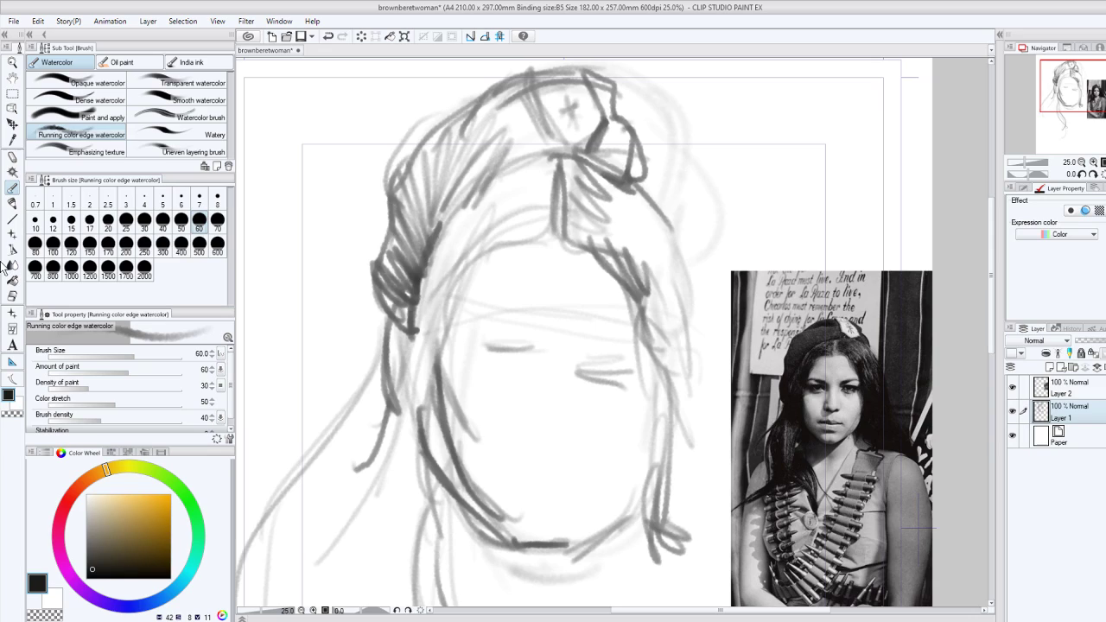
{"action": "left_click_drag", "start_coordinate": [412, 229], "coordinate": [420, 170]}
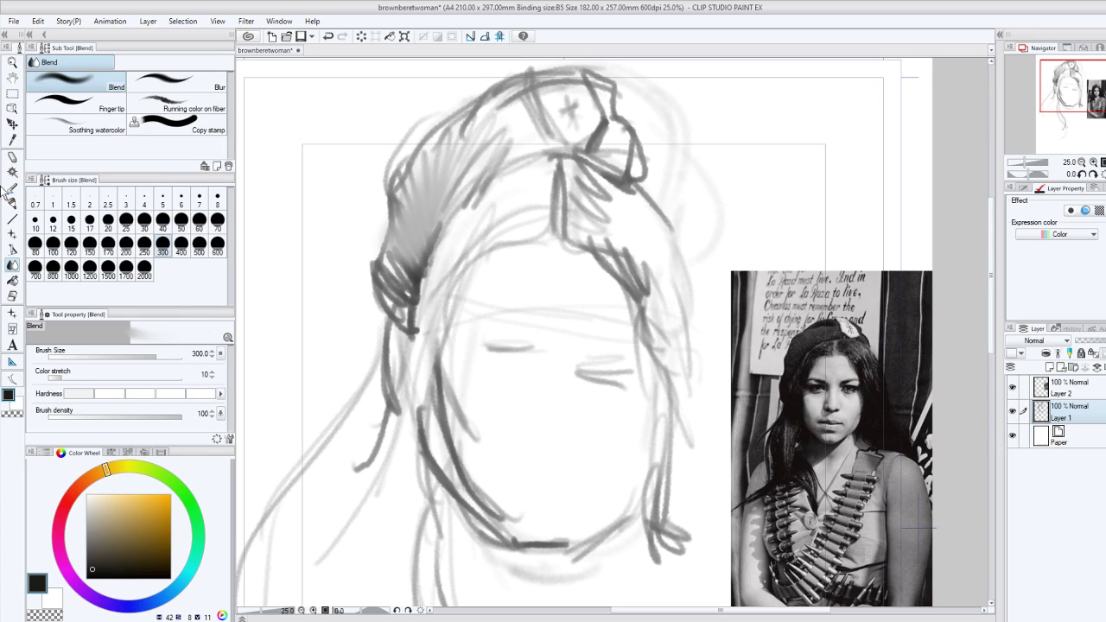
Add grainy shading to the beret's left side with the Crayon at size 700.
{"action": "left_click", "coordinate": [12, 156]}
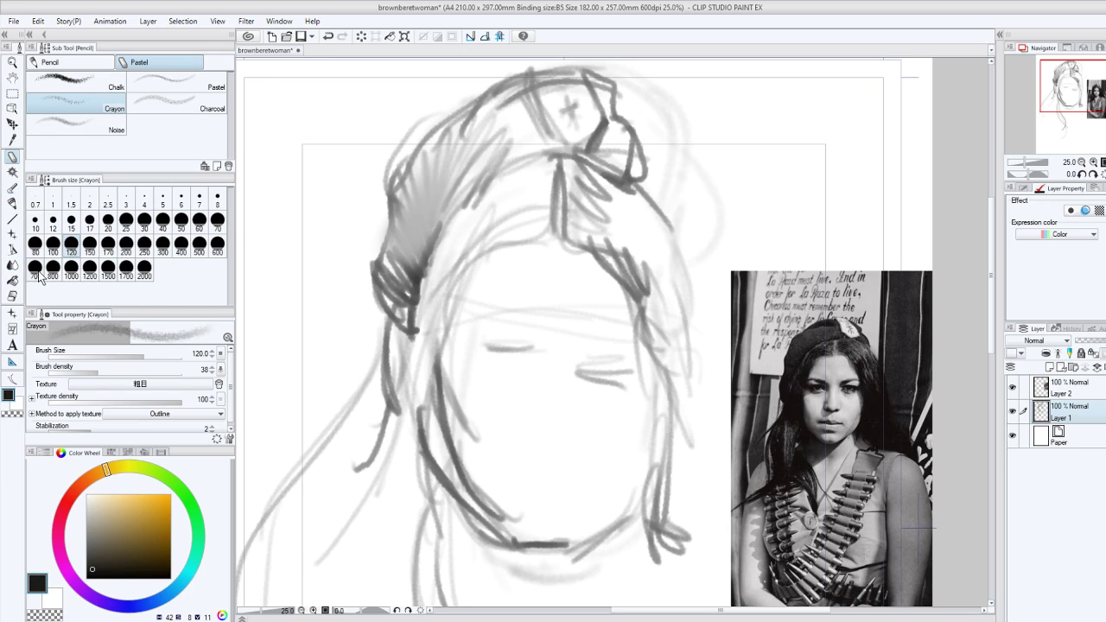
{"action": "left_click", "coordinate": [36, 272]}
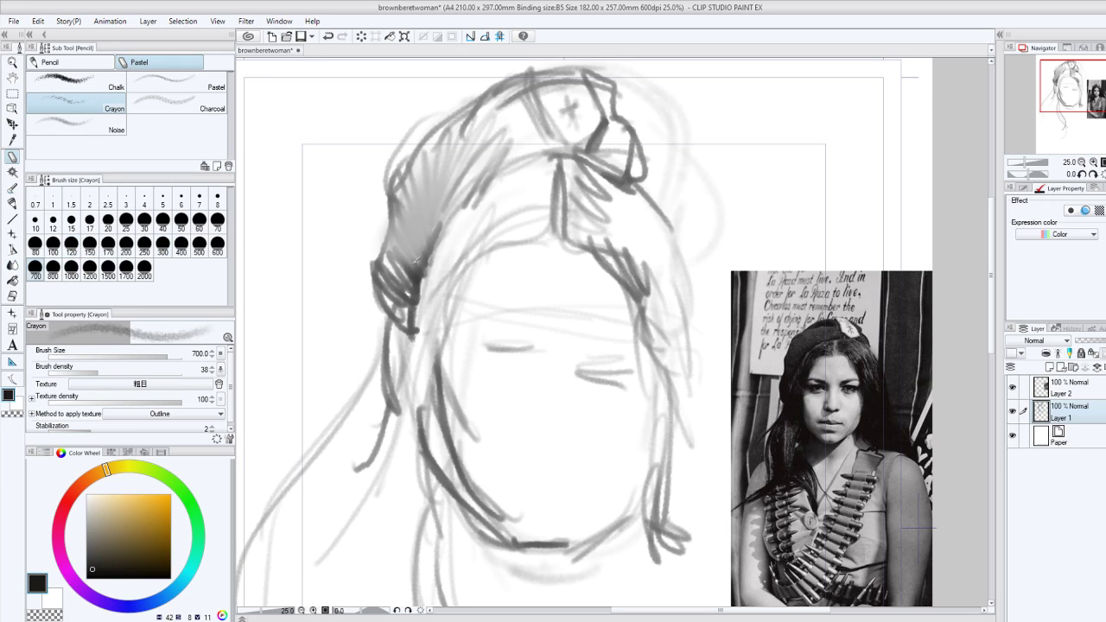
{"action": "left_click_drag", "start_coordinate": [416, 261], "coordinate": [421, 251]}
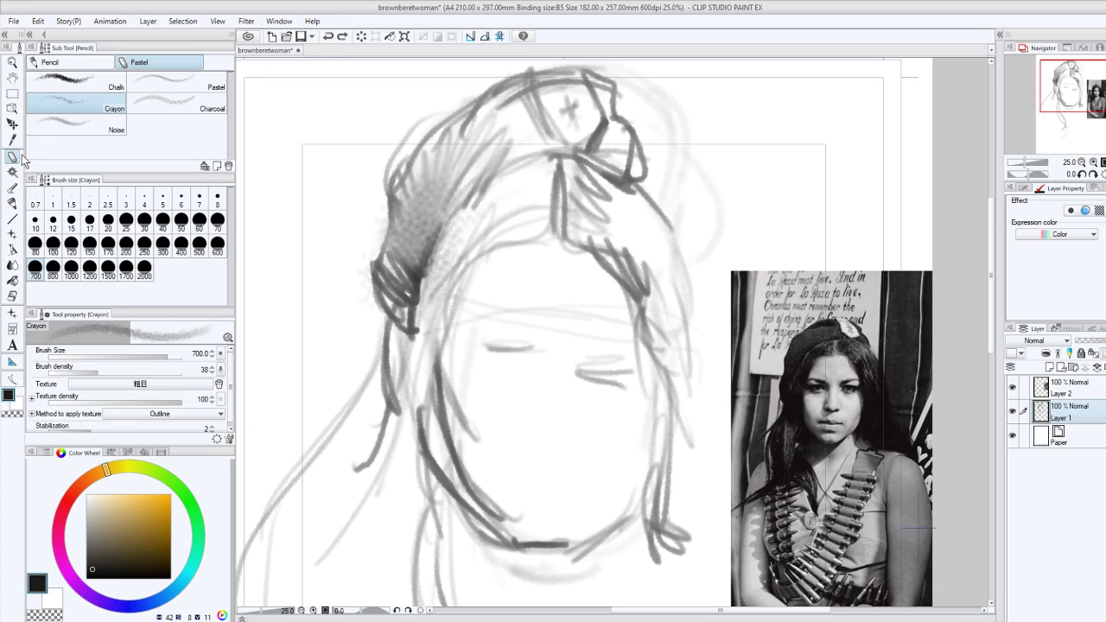
Deepen the shading on the beret's left side and upper crown with the Running color edge watercolor brush at size 40.
{"action": "left_click", "coordinate": [12, 187]}
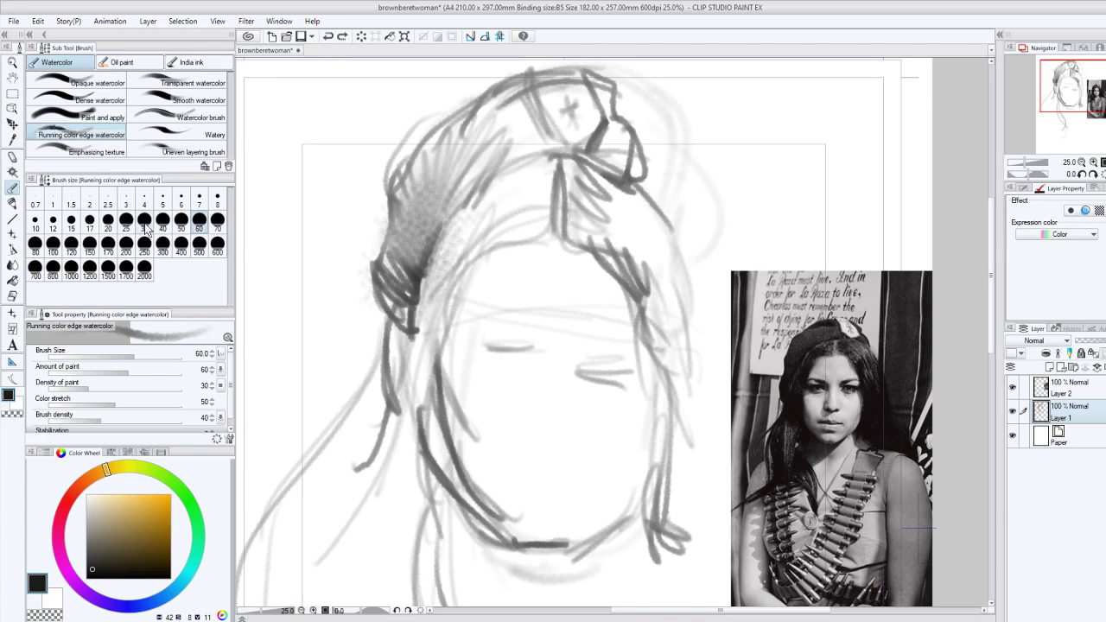
{"action": "left_click", "coordinate": [164, 223]}
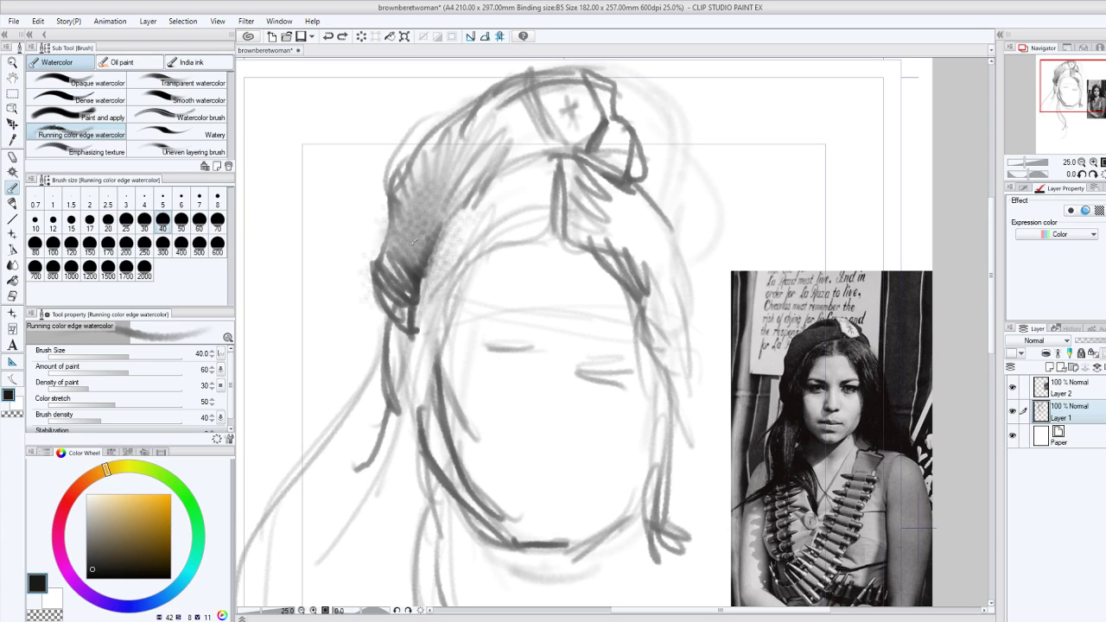
{"action": "mouse_move", "coordinate": [410, 274]}
{"action": "left_mouse_down"}
{"action": "mouse_move", "coordinate": [421, 257]}
{"action": "mouse_move", "coordinate": [408, 279]}
{"action": "mouse_move", "coordinate": [386, 258]}
{"action": "mouse_move", "coordinate": [436, 140]}
{"action": "left_mouse_up"}
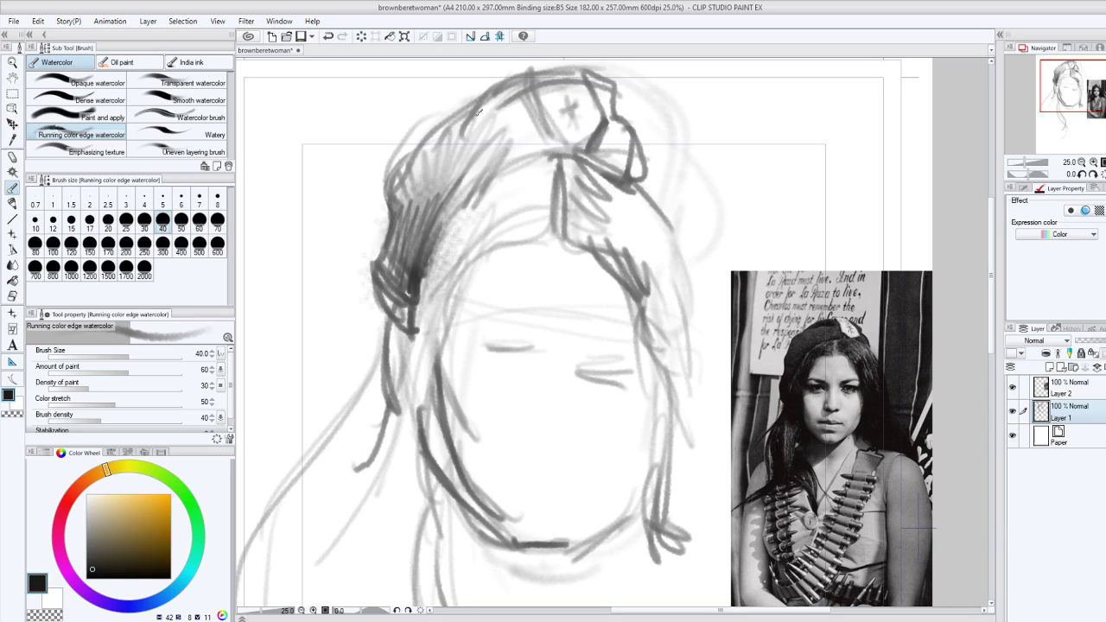
{"action": "left_click_drag", "start_coordinate": [519, 109], "coordinate": [438, 134]}
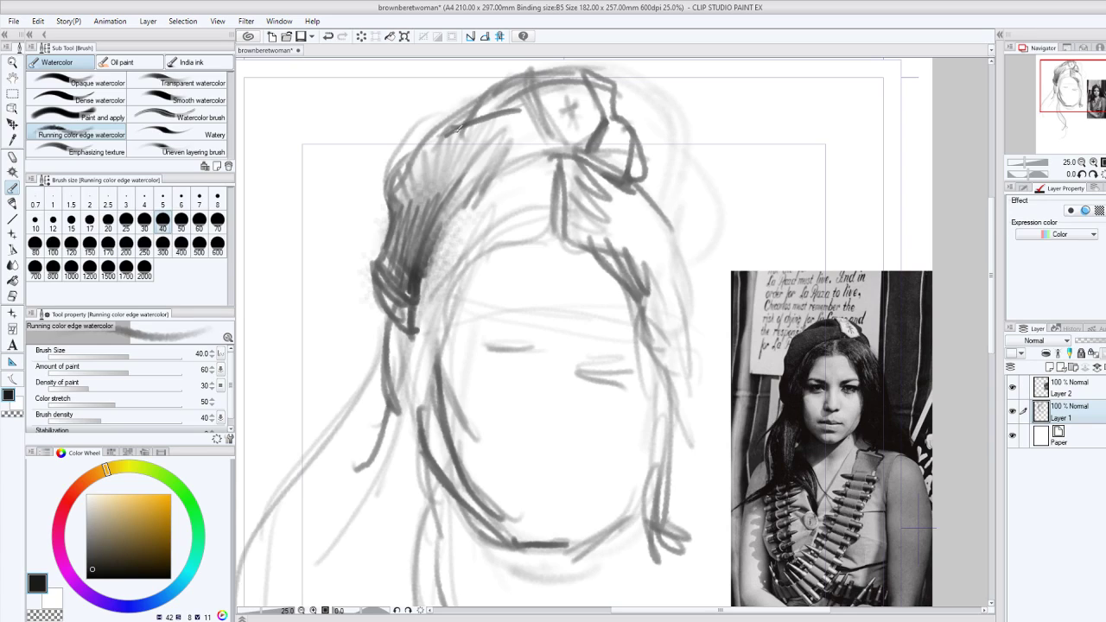
{"action": "left_click_drag", "start_coordinate": [514, 76], "coordinate": [443, 125]}
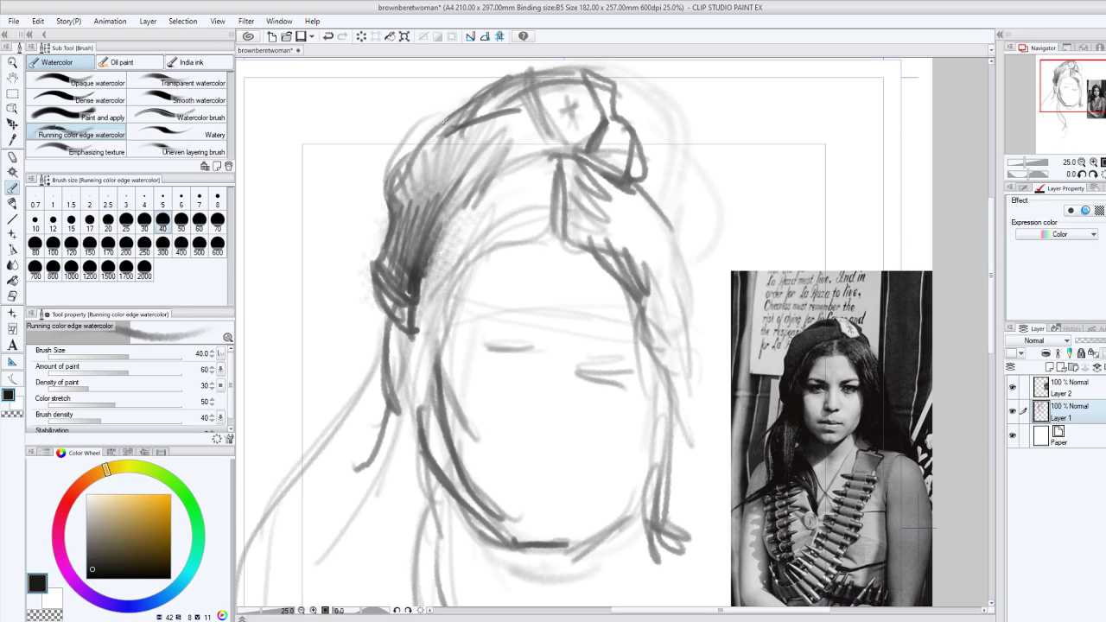
{"action": "mouse_move", "coordinate": [518, 107]}
{"action": "left_mouse_down"}
{"action": "mouse_move", "coordinate": [404, 143]}
{"action": "mouse_move", "coordinate": [388, 166]}
{"action": "left_mouse_up"}
Hatch the hair on both sides of the parting and sketch both eyebrows.
{"action": "mouse_move", "coordinate": [466, 228]}
{"action": "left_mouse_down"}
{"action": "mouse_move", "coordinate": [558, 160]}
{"action": "mouse_move", "coordinate": [508, 172]}
{"action": "mouse_move", "coordinate": [547, 172]}
{"action": "mouse_move", "coordinate": [544, 227]}
{"action": "mouse_move", "coordinate": [501, 230]}
{"action": "mouse_move", "coordinate": [596, 197]}
{"action": "mouse_move", "coordinate": [637, 262]}
{"action": "left_mouse_up"}
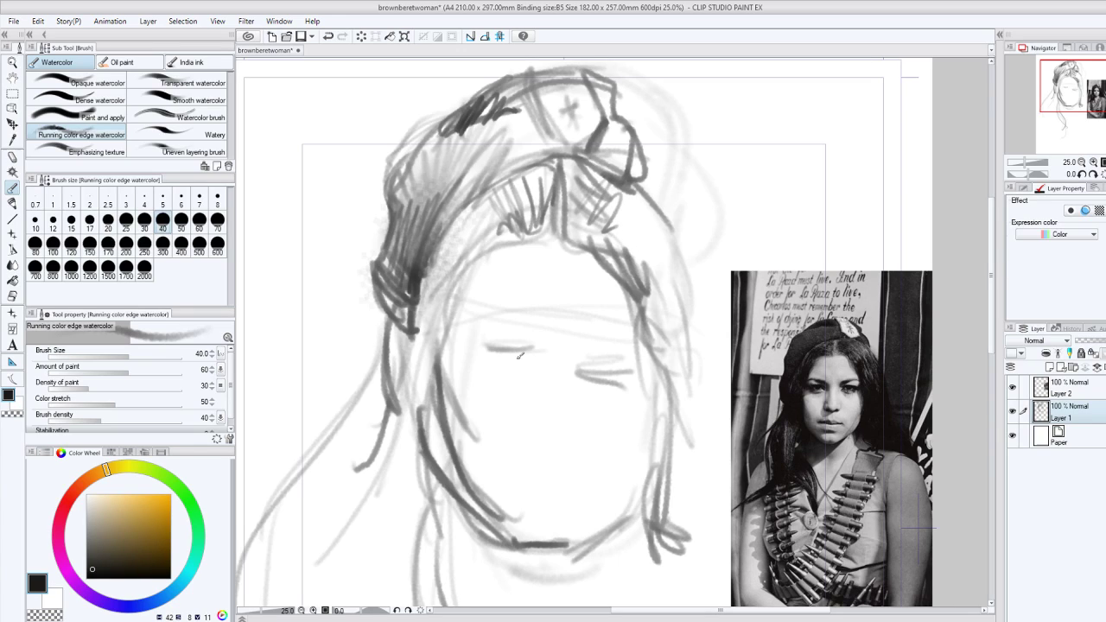
{"action": "mouse_move", "coordinate": [489, 358]}
{"action": "left_mouse_down"}
{"action": "mouse_move", "coordinate": [518, 336]}
{"action": "mouse_move", "coordinate": [485, 328]}
{"action": "mouse_move", "coordinate": [535, 347]}
{"action": "mouse_move", "coordinate": [495, 330]}
{"action": "mouse_move", "coordinate": [529, 336]}
{"action": "left_mouse_up"}
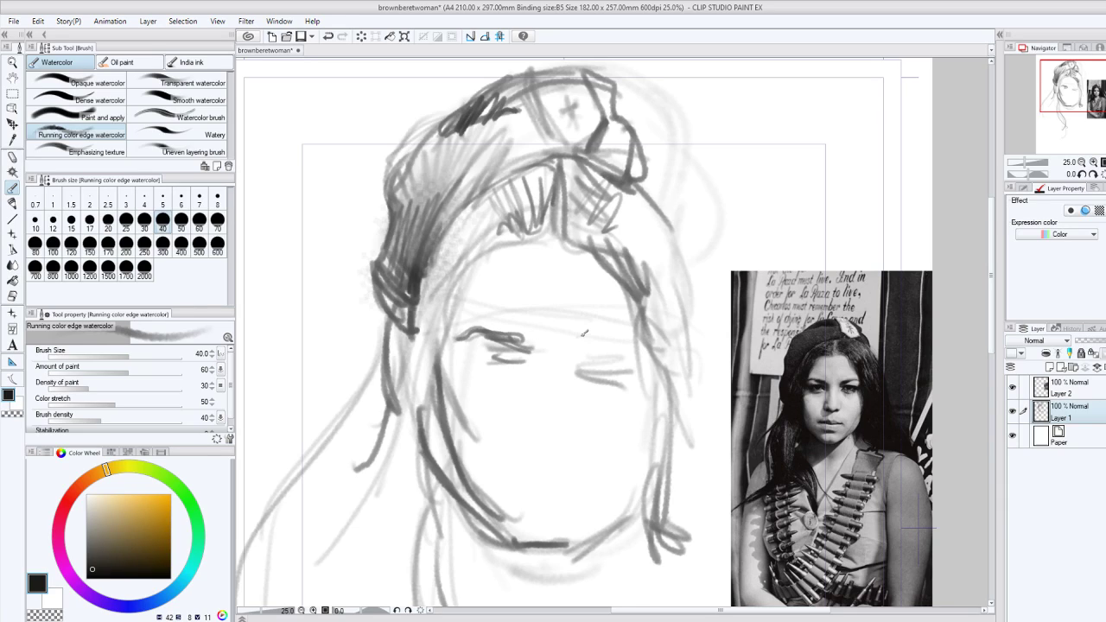
{"action": "left_click_drag", "start_coordinate": [569, 341], "coordinate": [629, 326]}
Redraw the jawline from the right cheek around the chin and up the left side.
{"action": "mouse_move", "coordinate": [534, 548]}
{"action": "left_mouse_down"}
{"action": "mouse_move", "coordinate": [495, 524]}
{"action": "mouse_move", "coordinate": [539, 553]}
{"action": "mouse_move", "coordinate": [657, 469]}
{"action": "left_mouse_up"}
{"action": "mouse_move", "coordinate": [621, 523]}
{"action": "left_mouse_down"}
{"action": "mouse_move", "coordinate": [574, 563]}
{"action": "mouse_move", "coordinate": [540, 570]}
{"action": "left_mouse_up"}
{"action": "mouse_move", "coordinate": [506, 547]}
{"action": "left_mouse_down"}
{"action": "mouse_move", "coordinate": [477, 536]}
{"action": "mouse_move", "coordinate": [440, 461]}
{"action": "left_mouse_up"}
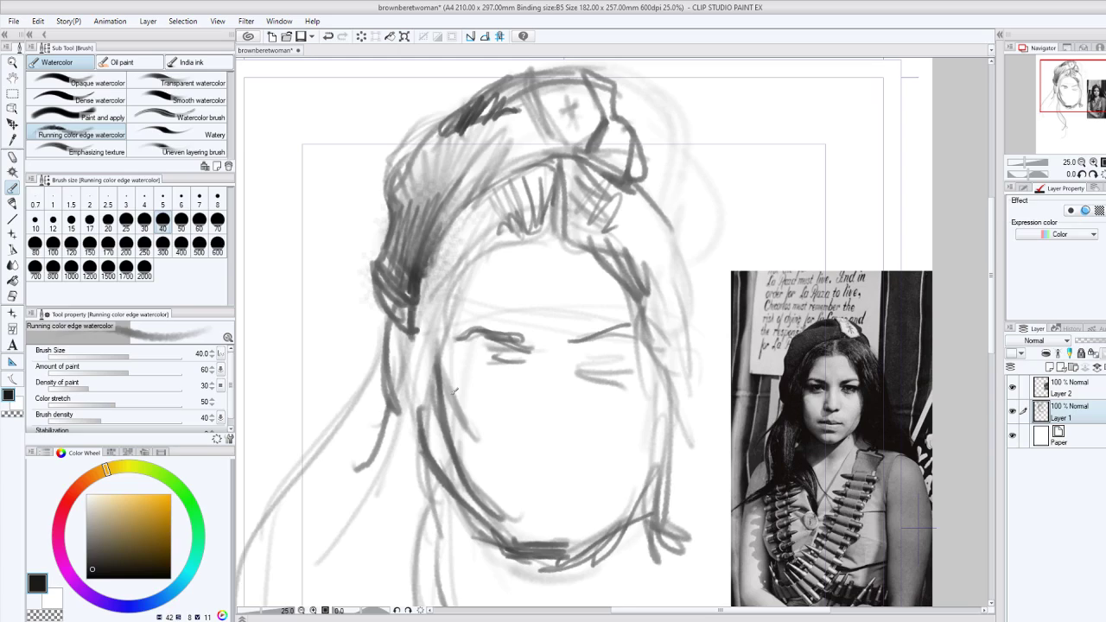
Switch to white and paint over the inner edge of the chin and left jawline to clean it up.
{"action": "left_click", "coordinate": [13, 405]}
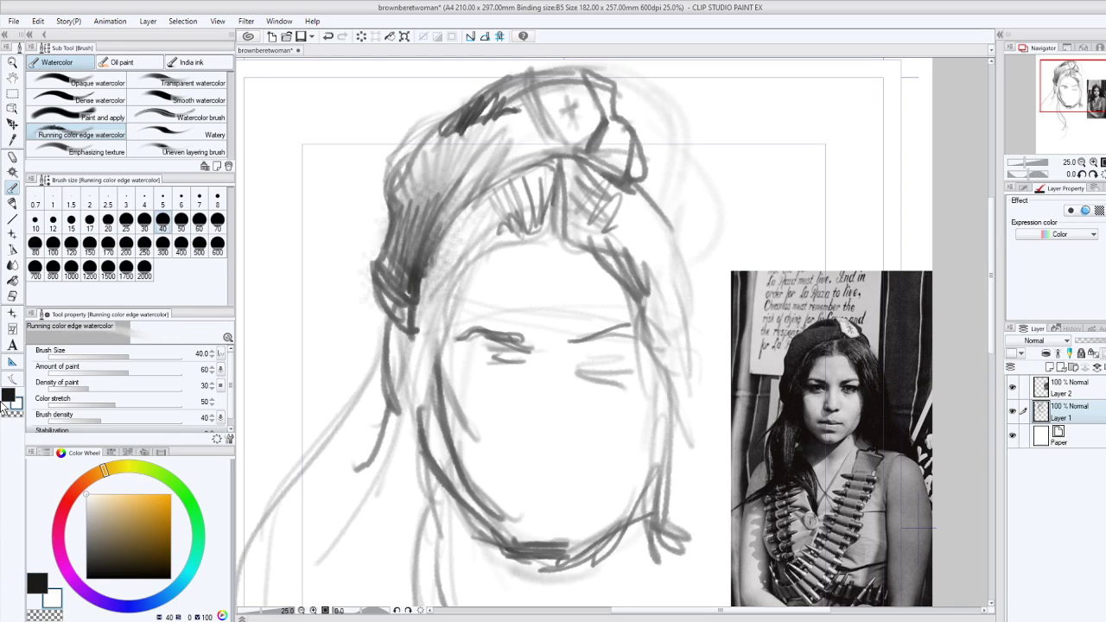
{"action": "left_click_drag", "start_coordinate": [511, 541], "coordinate": [571, 543]}
{"action": "mouse_move", "coordinate": [471, 444]}
{"action": "left_mouse_down"}
{"action": "mouse_move", "coordinate": [532, 542]}
{"action": "mouse_move", "coordinate": [564, 539]}
{"action": "left_mouse_up"}
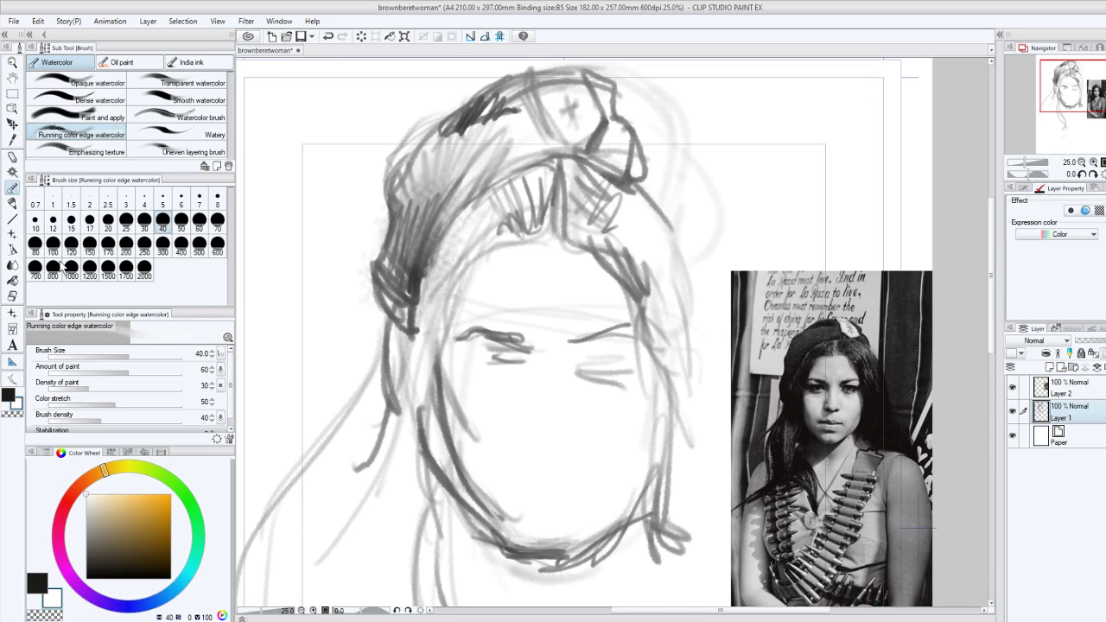
Make near-black the active drawing color again.
{"action": "left_click", "coordinate": [12, 204]}
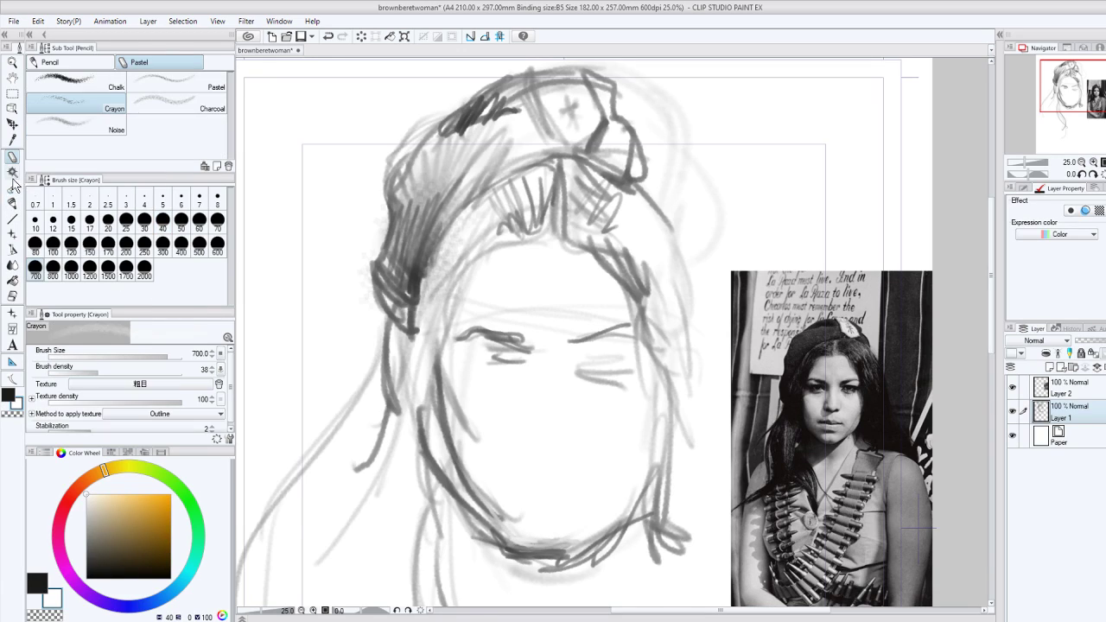
{"action": "left_click", "coordinate": [13, 172]}
{"action": "left_click", "coordinate": [9, 395]}
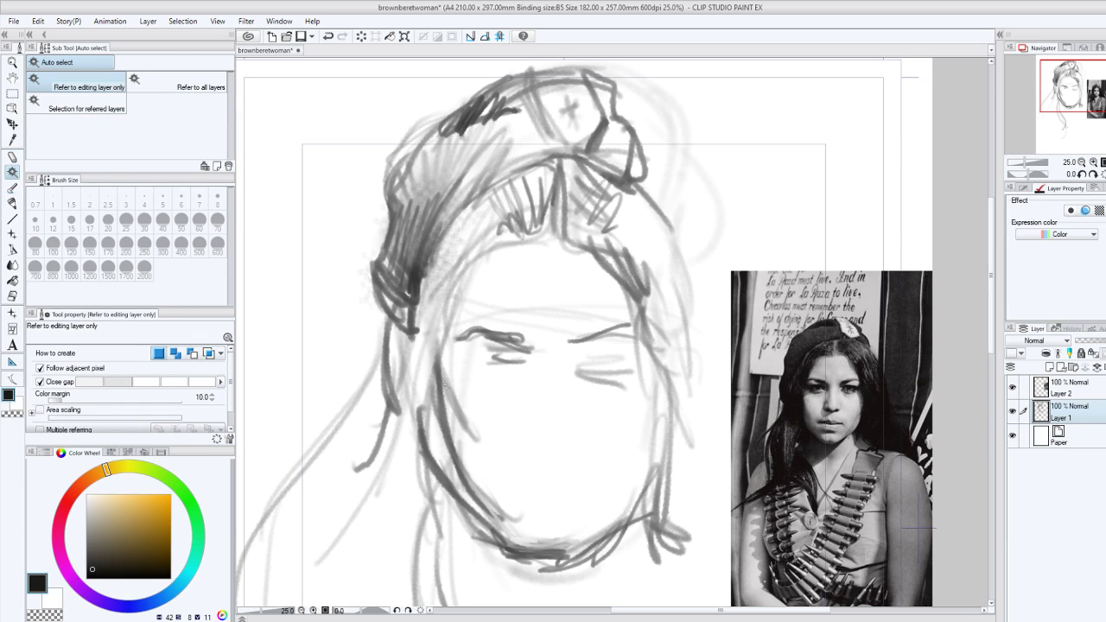
{"action": "left_click", "coordinate": [450, 370]}
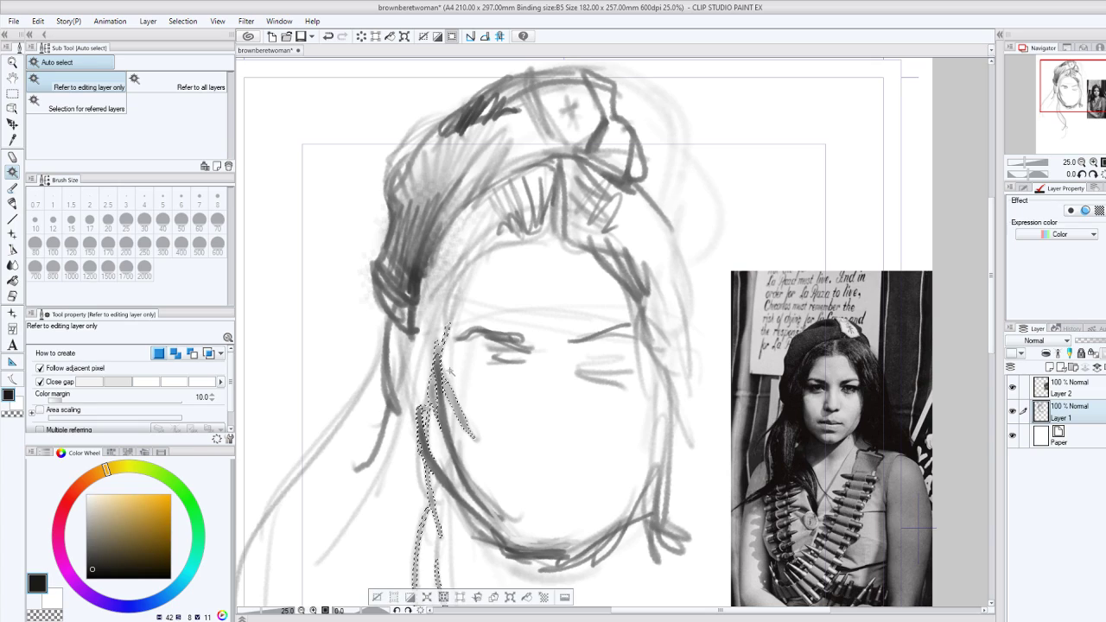
{"action": "left_click", "coordinate": [12, 94]}
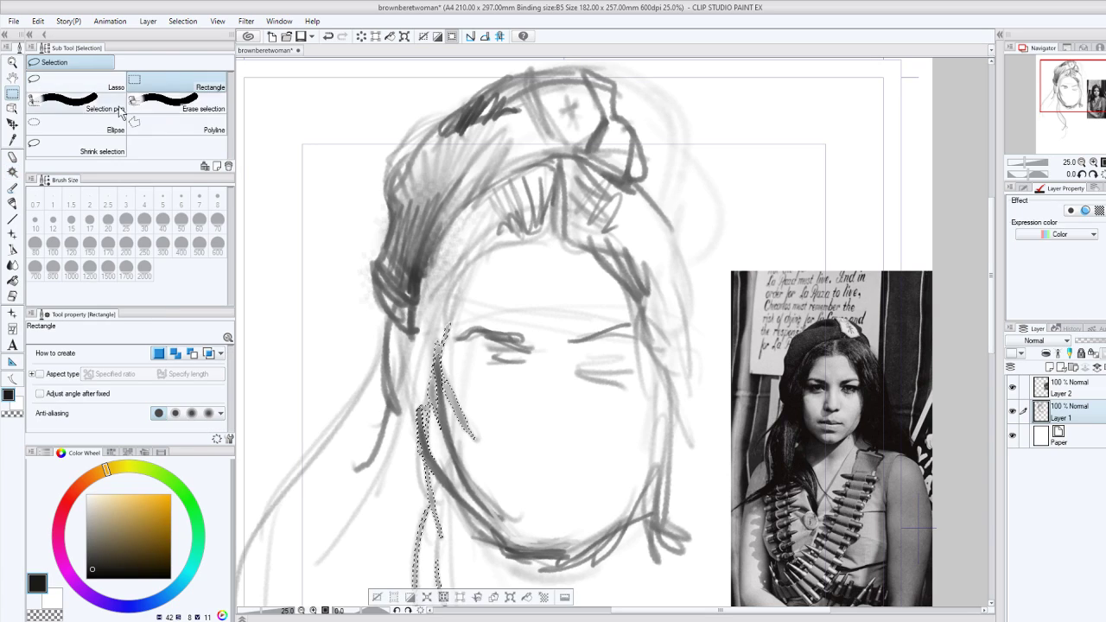
{"action": "left_click", "coordinate": [300, 122]}
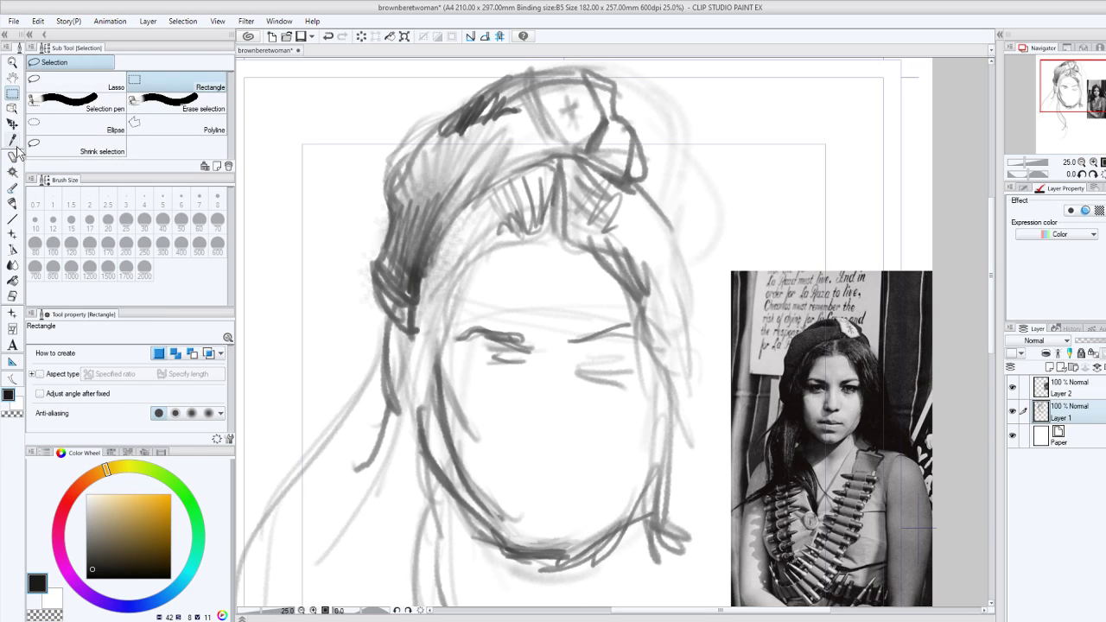
Return to the watercolor brush and sketch hair strands from the left forehead past the temple to the cheek.
{"action": "left_click", "coordinate": [13, 189]}
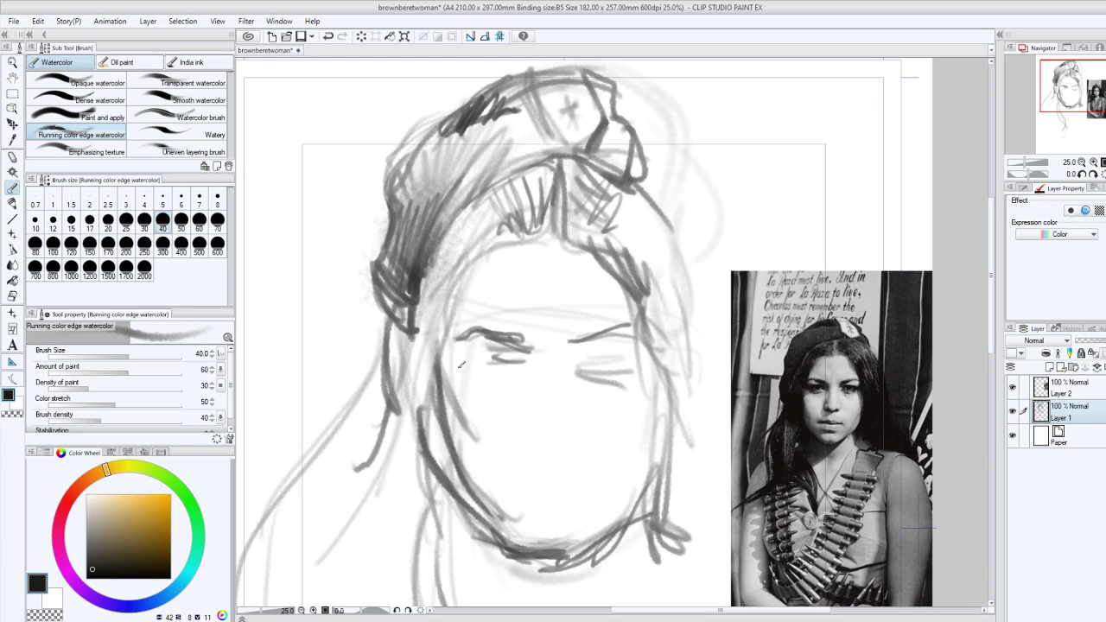
{"action": "left_click_drag", "start_coordinate": [458, 345], "coordinate": [433, 400]}
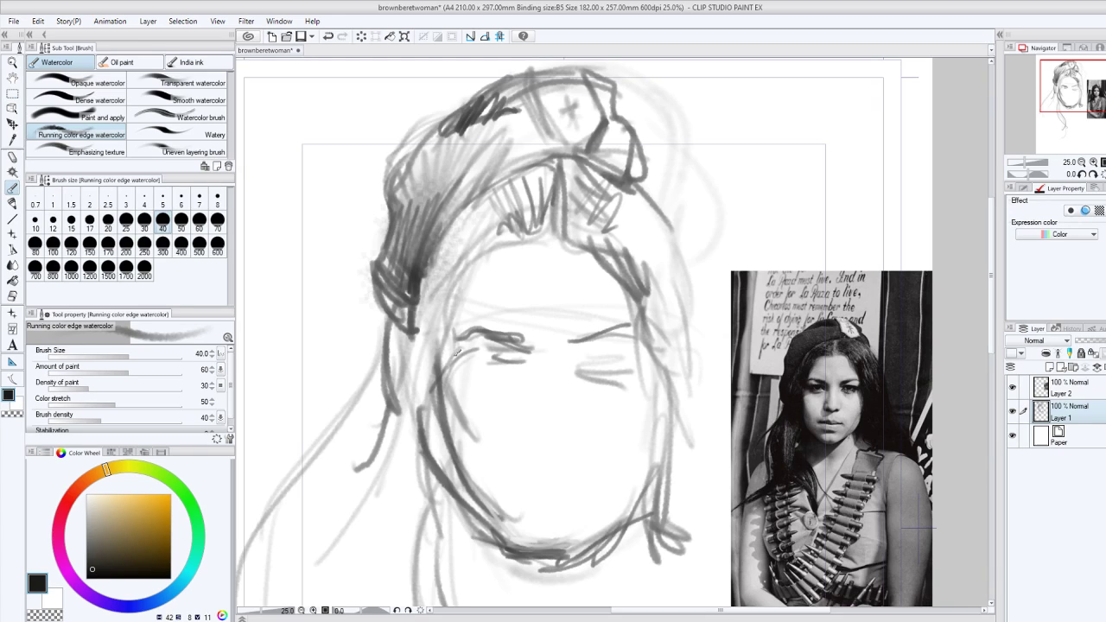
{"action": "left_click_drag", "start_coordinate": [439, 350], "coordinate": [466, 259]}
{"action": "left_click_drag", "start_coordinate": [452, 303], "coordinate": [474, 232]}
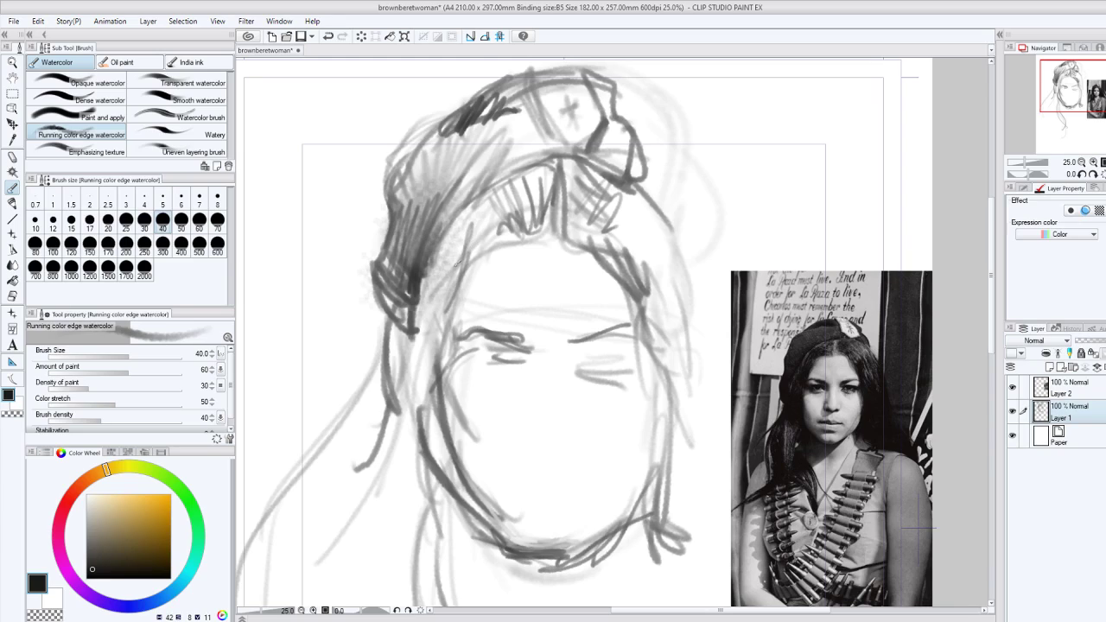
{"action": "mouse_move", "coordinate": [435, 335]}
{"action": "left_mouse_down"}
{"action": "mouse_move", "coordinate": [457, 270]}
{"action": "mouse_move", "coordinate": [447, 246]}
{"action": "mouse_move", "coordinate": [419, 349]}
{"action": "mouse_move", "coordinate": [443, 432]}
{"action": "left_mouse_up"}
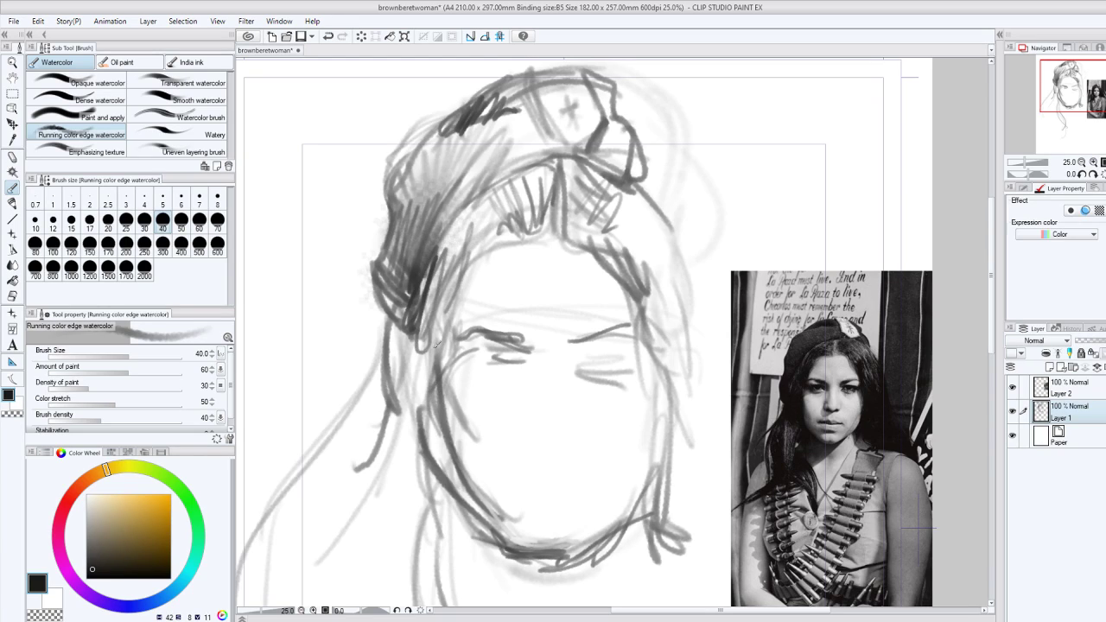
Darken the hair falling from below the beret along the left side of the face.
{"action": "mouse_move", "coordinate": [434, 363]}
{"action": "left_mouse_down"}
{"action": "mouse_move", "coordinate": [428, 447]}
{"action": "mouse_move", "coordinate": [423, 363]}
{"action": "left_mouse_up"}
{"action": "left_click_drag", "start_coordinate": [413, 303], "coordinate": [428, 380]}
{"action": "mouse_move", "coordinate": [430, 325]}
{"action": "left_mouse_down"}
{"action": "mouse_move", "coordinate": [458, 228]}
{"action": "mouse_move", "coordinate": [516, 201]}
{"action": "left_mouse_up"}
Darken the beret's front rim left of the parting and the hair beneath it down to the temple.
{"action": "mouse_move", "coordinate": [541, 227]}
{"action": "left_mouse_down"}
{"action": "mouse_move", "coordinate": [536, 186]}
{"action": "mouse_move", "coordinate": [466, 199]}
{"action": "left_mouse_up"}
{"action": "mouse_move", "coordinate": [579, 156]}
{"action": "left_mouse_down"}
{"action": "mouse_move", "coordinate": [471, 192]}
{"action": "mouse_move", "coordinate": [484, 183]}
{"action": "left_mouse_up"}
{"action": "mouse_move", "coordinate": [556, 153]}
{"action": "left_mouse_down"}
{"action": "mouse_move", "coordinate": [499, 174]}
{"action": "mouse_move", "coordinate": [463, 235]}
{"action": "mouse_move", "coordinate": [468, 264]}
{"action": "left_mouse_up"}
{"action": "left_click_drag", "start_coordinate": [480, 226], "coordinate": [439, 336]}
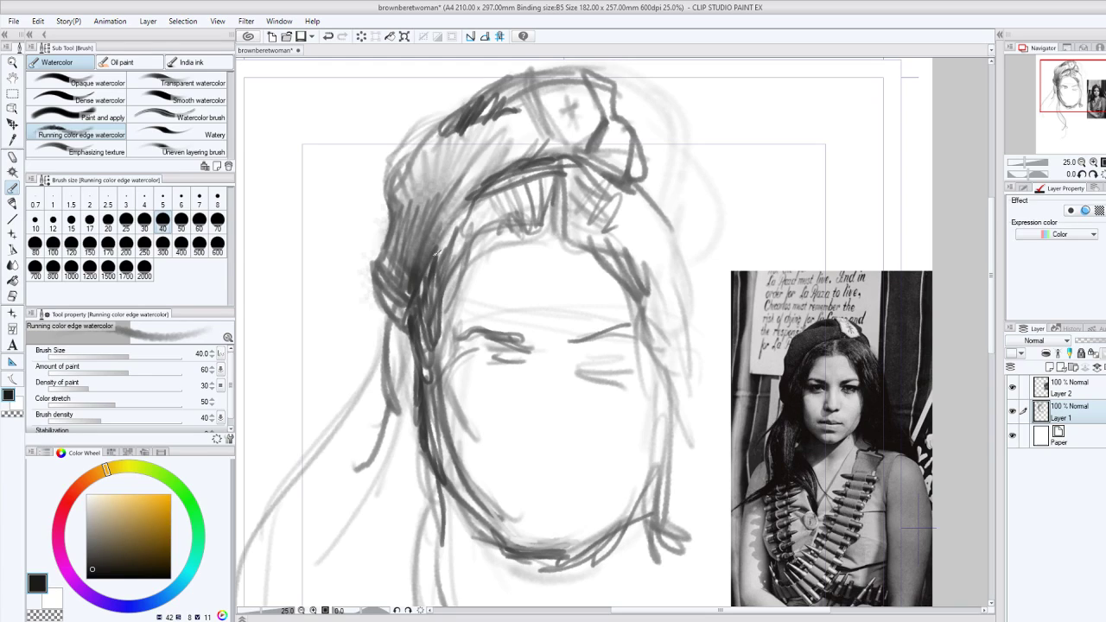
Darken the hairline across the left forehead and sketch the outer contour of the hair on the right side.
{"action": "mouse_move", "coordinate": [437, 253]}
{"action": "left_mouse_down"}
{"action": "mouse_move", "coordinate": [445, 225]}
{"action": "mouse_move", "coordinate": [464, 233]}
{"action": "mouse_move", "coordinate": [446, 271]}
{"action": "mouse_move", "coordinate": [502, 226]}
{"action": "mouse_move", "coordinate": [575, 216]}
{"action": "mouse_move", "coordinate": [577, 173]}
{"action": "mouse_move", "coordinate": [686, 324]}
{"action": "left_mouse_up"}
{"action": "mouse_move", "coordinate": [691, 252]}
{"action": "left_mouse_down"}
{"action": "mouse_move", "coordinate": [727, 468]}
{"action": "mouse_move", "coordinate": [715, 325]}
{"action": "left_mouse_up"}
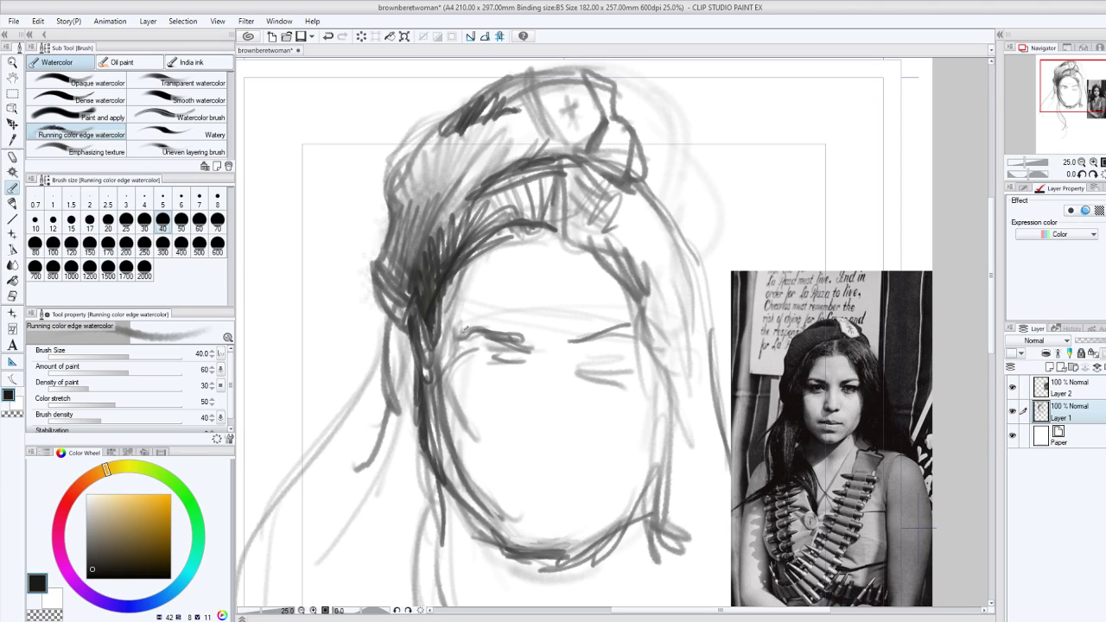
Thicken both eyebrows, draw the right eye with its iris and darken the left eye.
{"action": "mouse_move", "coordinate": [464, 330]}
{"action": "left_mouse_down"}
{"action": "mouse_move", "coordinate": [522, 337]}
{"action": "mouse_move", "coordinate": [624, 325]}
{"action": "mouse_move", "coordinate": [628, 349]}
{"action": "mouse_move", "coordinate": [605, 358]}
{"action": "mouse_move", "coordinate": [630, 354]}
{"action": "left_mouse_up"}
{"action": "left_click_drag", "start_coordinate": [515, 349], "coordinate": [501, 340]}
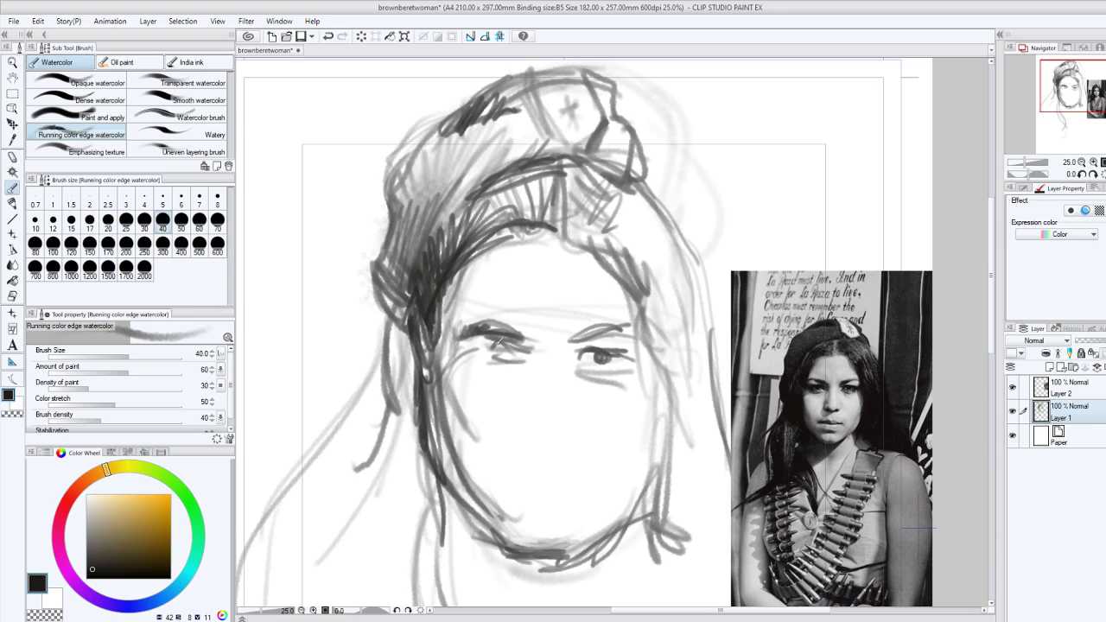
Sketch the closed lips and the base of the nose, and darken the left eye's iris and lash line.
{"action": "mouse_move", "coordinate": [491, 465]}
{"action": "left_mouse_down"}
{"action": "mouse_move", "coordinate": [545, 468]}
{"action": "mouse_move", "coordinate": [566, 461]}
{"action": "mouse_move", "coordinate": [495, 452]}
{"action": "mouse_move", "coordinate": [557, 450]}
{"action": "mouse_move", "coordinate": [602, 462]}
{"action": "mouse_move", "coordinate": [553, 462]}
{"action": "mouse_move", "coordinate": [570, 472]}
{"action": "mouse_move", "coordinate": [495, 460]}
{"action": "mouse_move", "coordinate": [609, 464]}
{"action": "left_mouse_up"}
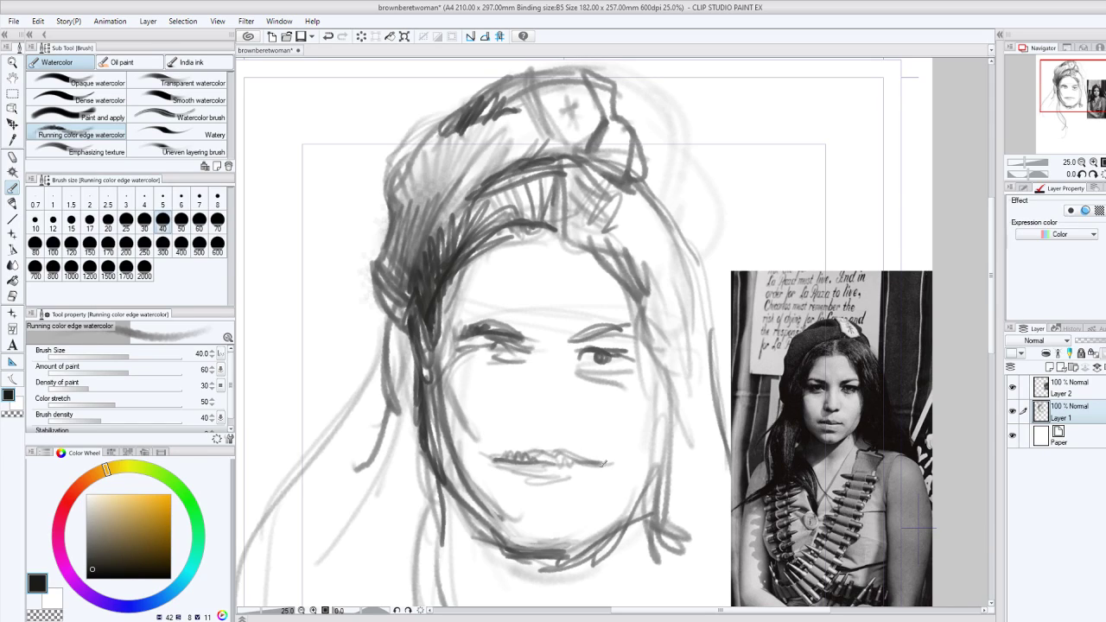
{"action": "left_click_drag", "start_coordinate": [538, 426], "coordinate": [569, 411]}
{"action": "left_click_drag", "start_coordinate": [532, 357], "coordinate": [522, 398]}
{"action": "mouse_move", "coordinate": [465, 349]}
{"action": "left_mouse_down"}
{"action": "mouse_move", "coordinate": [493, 335]}
{"action": "mouse_move", "coordinate": [482, 348]}
{"action": "mouse_move", "coordinate": [507, 347]}
{"action": "mouse_move", "coordinate": [482, 341]}
{"action": "left_mouse_up"}
{"action": "left_click_drag", "start_coordinate": [481, 343], "coordinate": [465, 354]}
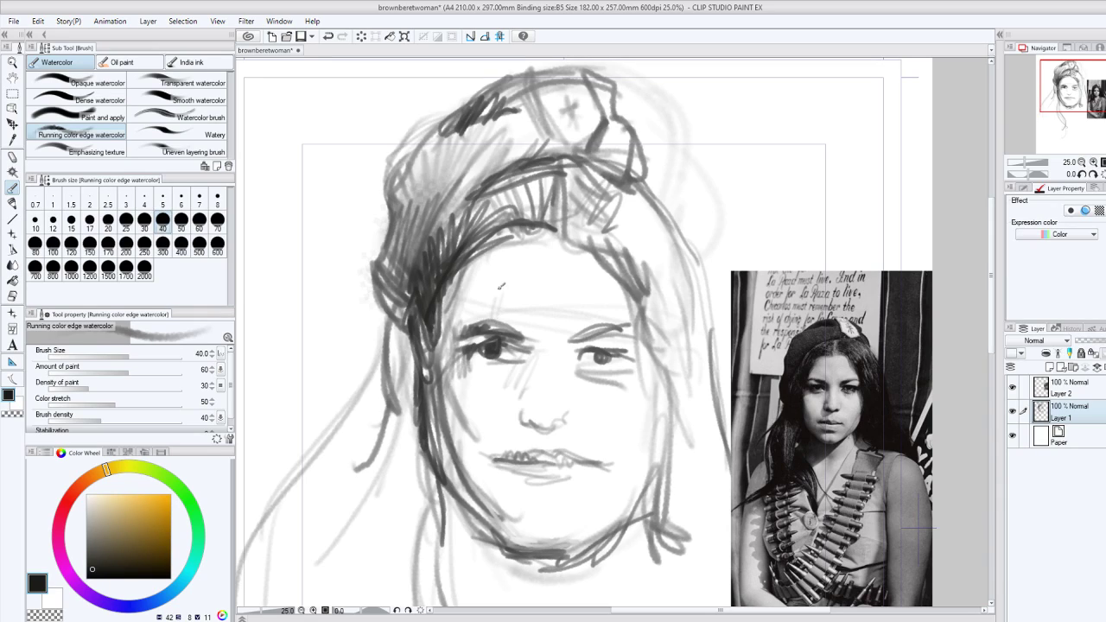
Shade the hair over the left forehead and temple with dark strokes, and add a short stroke beneath the lower lip.
{"action": "mouse_move", "coordinate": [499, 279]}
{"action": "left_mouse_down"}
{"action": "mouse_move", "coordinate": [458, 311]}
{"action": "mouse_move", "coordinate": [472, 298]}
{"action": "mouse_move", "coordinate": [484, 306]}
{"action": "mouse_move", "coordinate": [508, 244]}
{"action": "mouse_move", "coordinate": [446, 307]}
{"action": "left_mouse_up"}
{"action": "left_click_drag", "start_coordinate": [472, 254], "coordinate": [446, 340]}
{"action": "left_click_drag", "start_coordinate": [467, 244], "coordinate": [440, 328]}
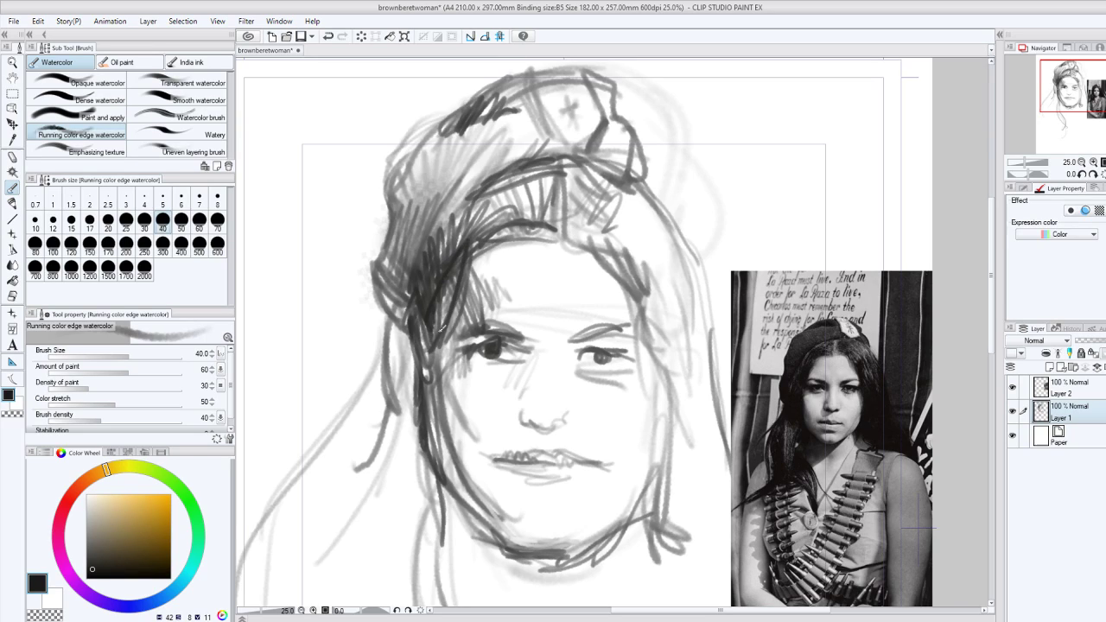
{"action": "left_click_drag", "start_coordinate": [463, 207], "coordinate": [432, 358]}
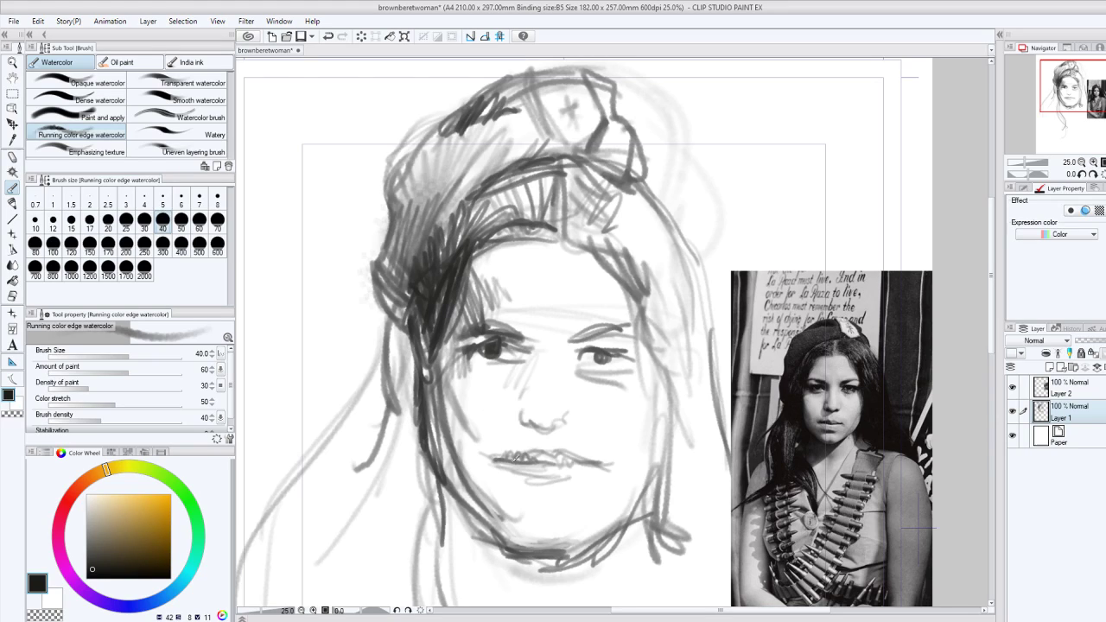
{"action": "left_click_drag", "start_coordinate": [523, 482], "coordinate": [550, 484]}
Sketch the long wavy lock below the chin and the loose outer hair on the left, undoing the last stroke.
{"action": "scroll", "coordinate": [516, 471], "scroll_direction": "down", "scroll_amount": 2}
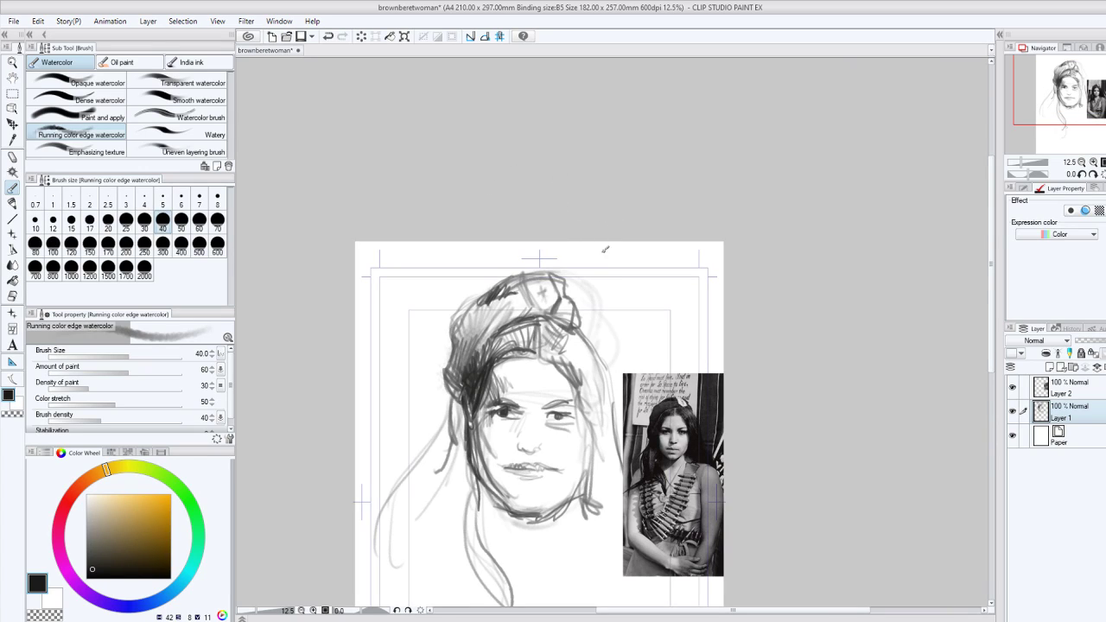
{"action": "mouse_move", "coordinate": [586, 332]}
{"action": "left_mouse_down"}
{"action": "mouse_move", "coordinate": [569, 285]}
{"action": "mouse_move", "coordinate": [544, 262]}
{"action": "left_mouse_up"}
{"action": "left_click_drag", "start_coordinate": [992, 323], "coordinate": [995, 385]}
{"action": "mouse_move", "coordinate": [492, 438]}
{"action": "left_mouse_down"}
{"action": "mouse_move", "coordinate": [501, 524]}
{"action": "mouse_move", "coordinate": [446, 366]}
{"action": "left_mouse_up"}
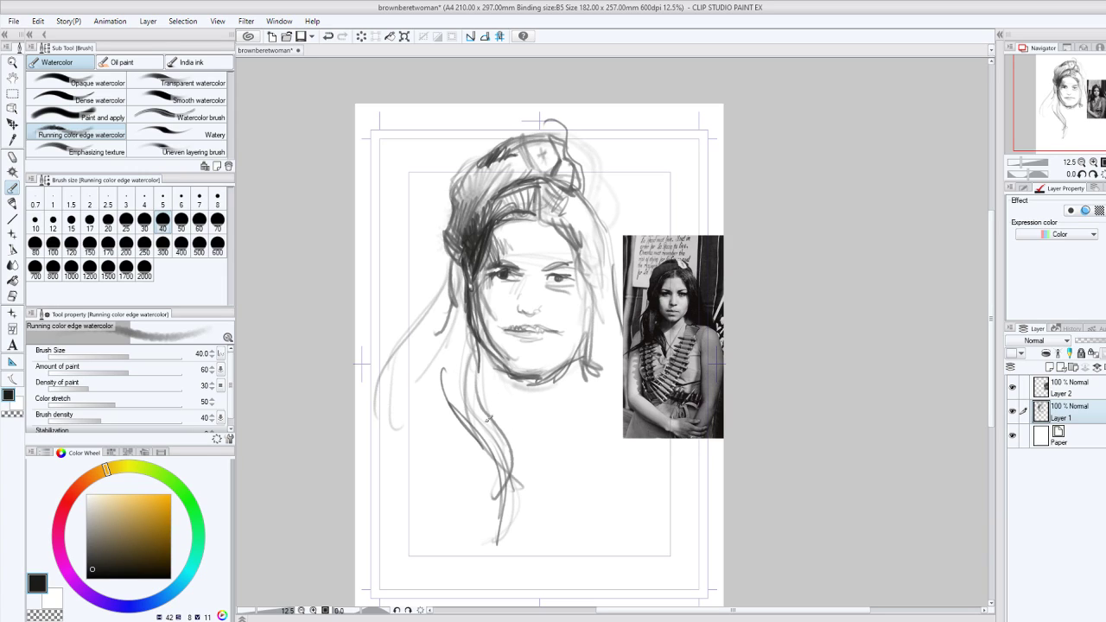
{"action": "mouse_move", "coordinate": [539, 544]}
{"action": "left_mouse_down"}
{"action": "mouse_move", "coordinate": [474, 427]}
{"action": "mouse_move", "coordinate": [422, 429]}
{"action": "left_mouse_up"}
{"action": "left_click_drag", "start_coordinate": [469, 344], "coordinate": [473, 382]}
{"action": "mouse_move", "coordinate": [436, 314]}
{"action": "left_mouse_down"}
{"action": "mouse_move", "coordinate": [404, 406]}
{"action": "mouse_move", "coordinate": [376, 417]}
{"action": "left_mouse_up"}
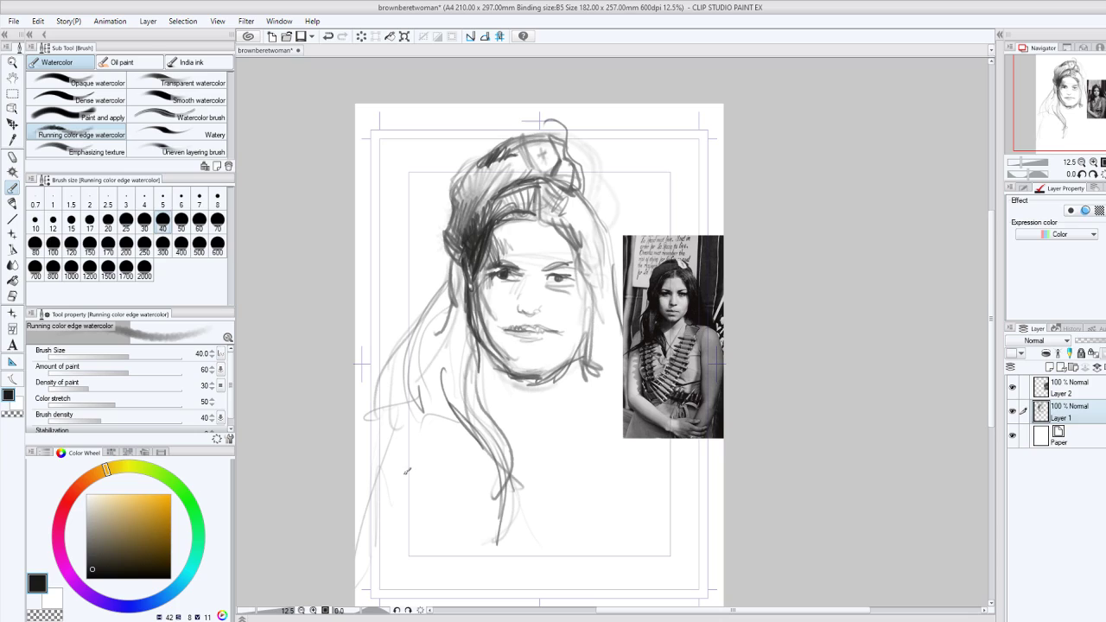
{"action": "key", "text": "ctrl+z"}
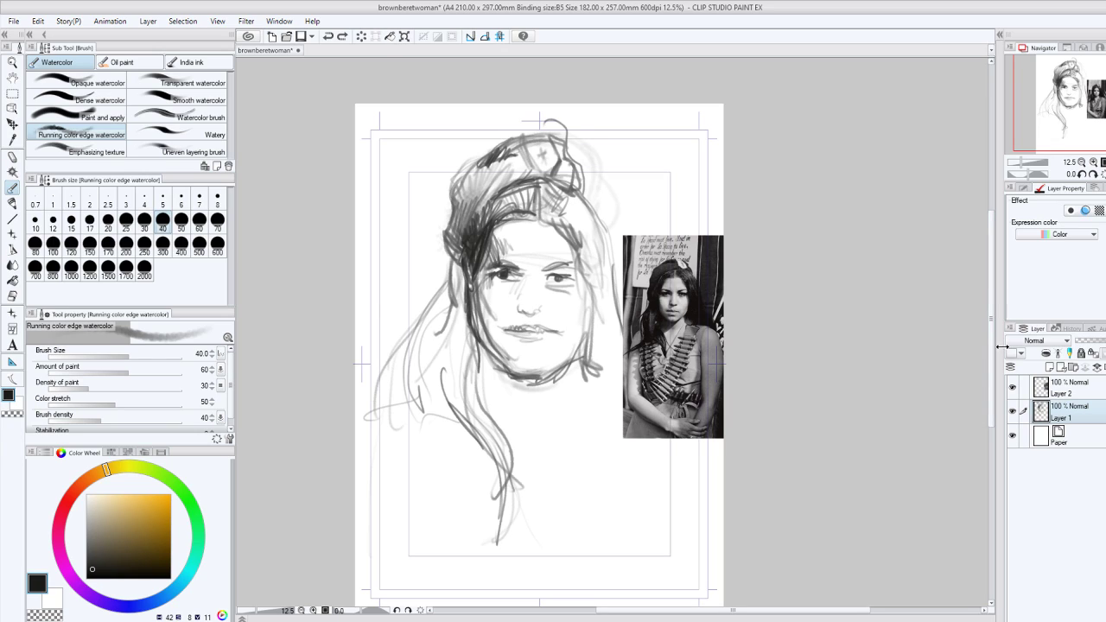
Select the whole canvas and enlarge the Layer 1 sketch to 139 percent, shifting it slightly to the right.
{"action": "left_click", "coordinate": [12, 93]}
{"action": "mouse_move", "coordinate": [316, 74]}
{"action": "left_mouse_down"}
{"action": "mouse_move", "coordinate": [780, 572]}
{"action": "mouse_move", "coordinate": [772, 611]}
{"action": "left_mouse_up"}
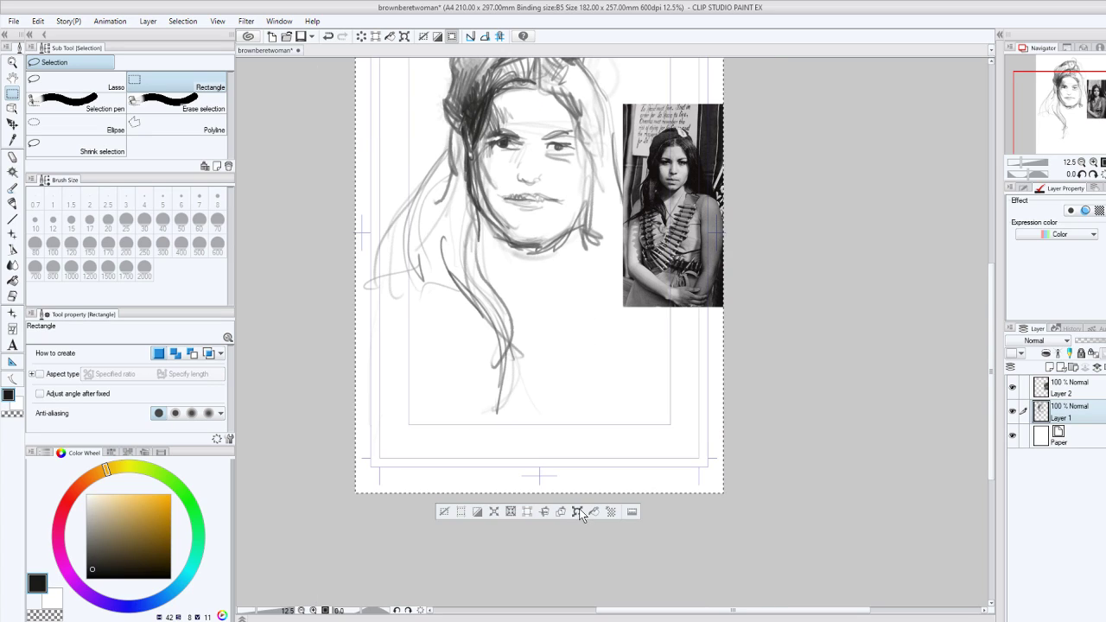
{"action": "left_click", "coordinate": [577, 512]}
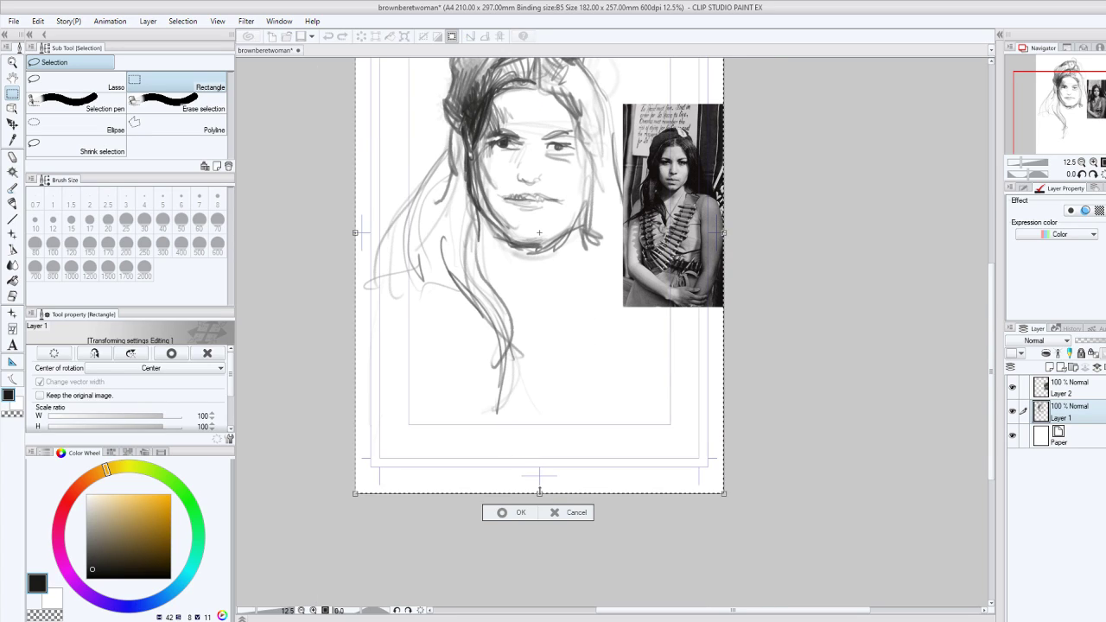
{"action": "left_click_drag", "start_coordinate": [540, 497], "coordinate": [550, 580]}
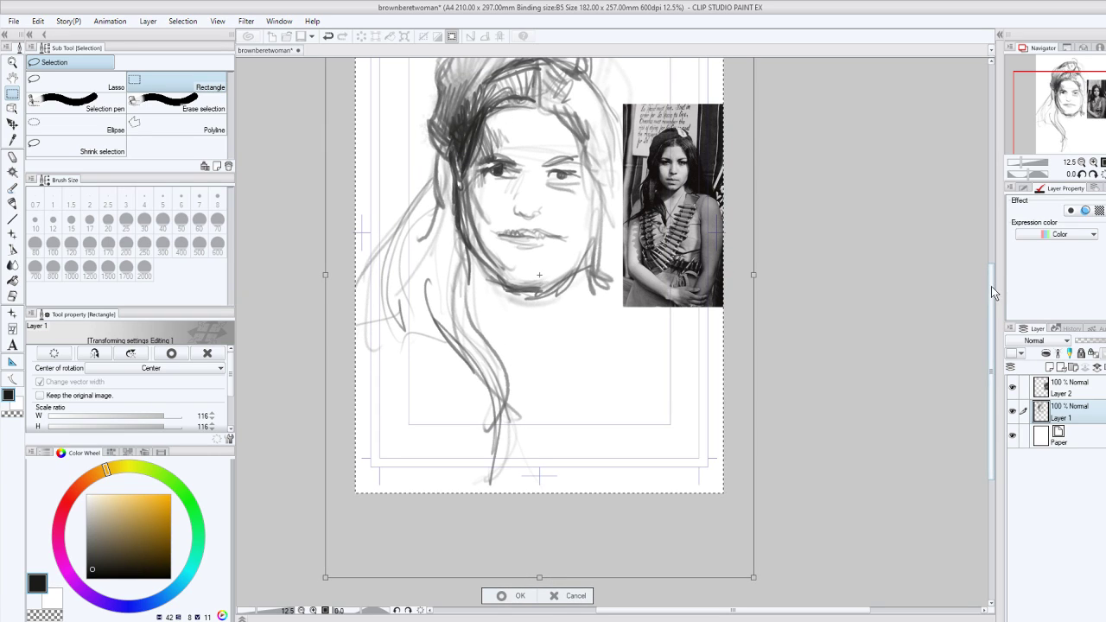
{"action": "scroll", "coordinate": [994, 292], "scroll_direction": "up", "scroll_amount": 3}
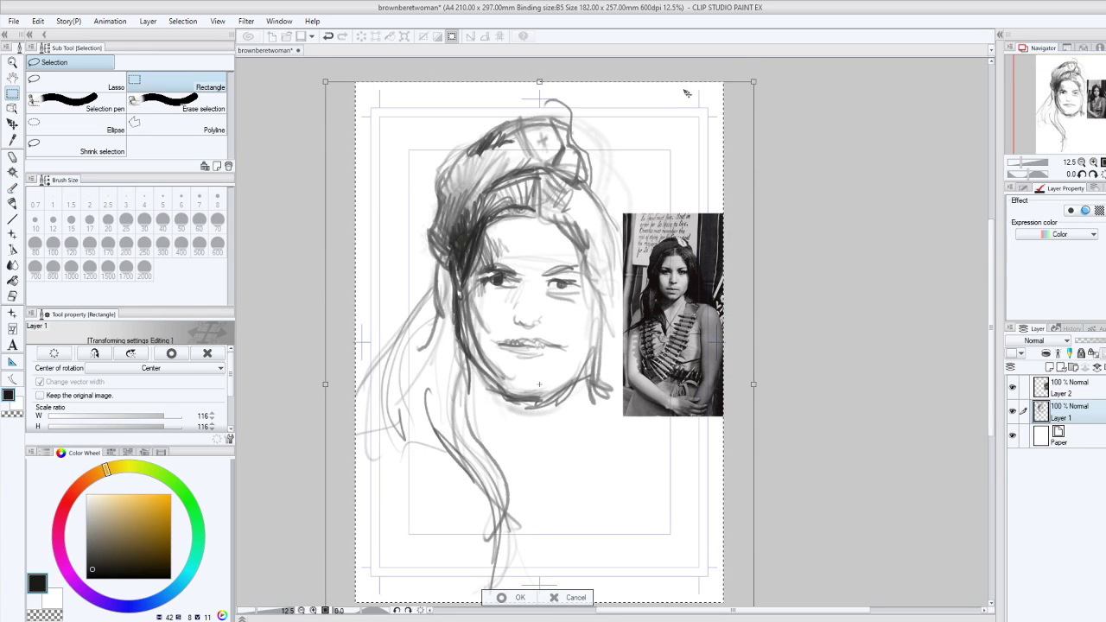
{"action": "mouse_move", "coordinate": [752, 84]}
{"action": "left_mouse_down"}
{"action": "mouse_move", "coordinate": [781, 66]}
{"action": "mouse_move", "coordinate": [775, 57]}
{"action": "left_mouse_up"}
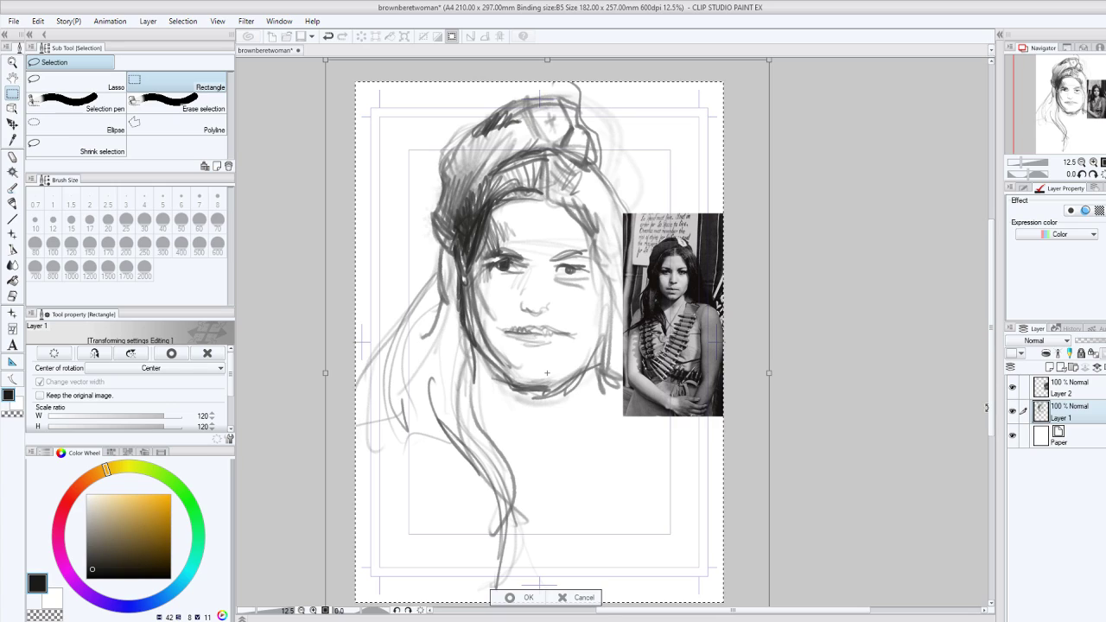
{"action": "scroll", "coordinate": [987, 408], "scroll_direction": "down", "scroll_amount": 3}
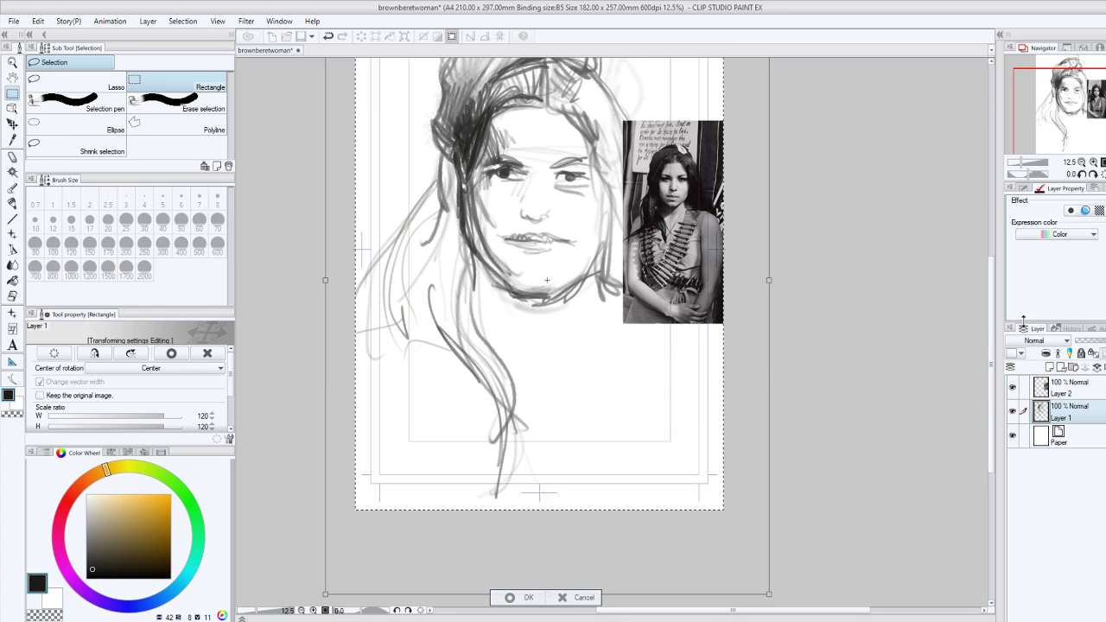
{"action": "left_click_drag", "start_coordinate": [994, 342], "coordinate": [985, 421]}
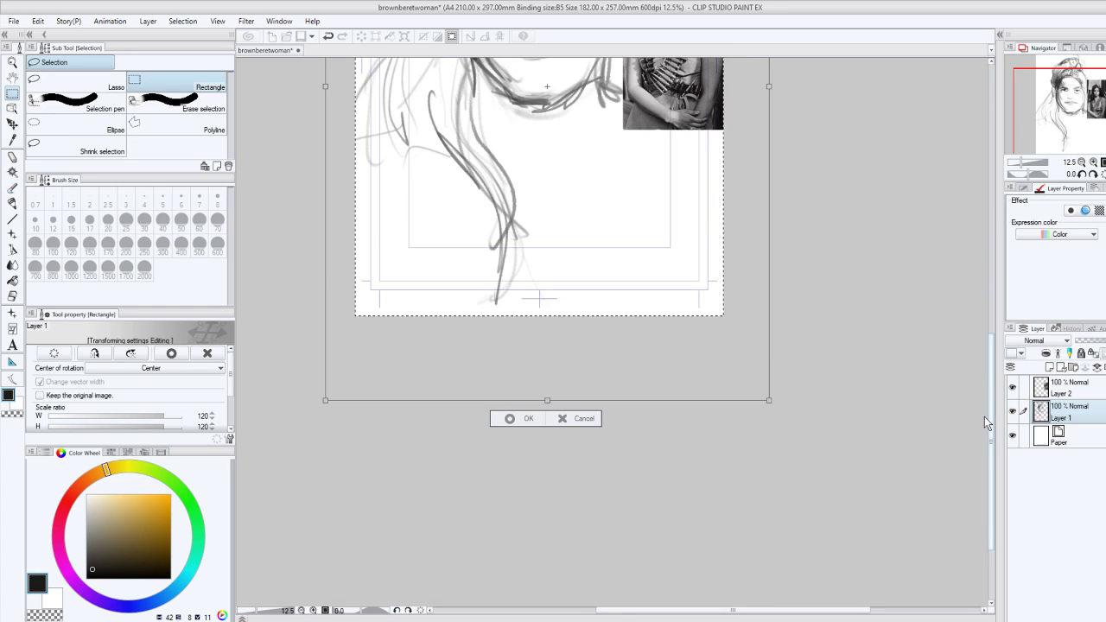
{"action": "left_click_drag", "start_coordinate": [547, 400], "coordinate": [547, 471]}
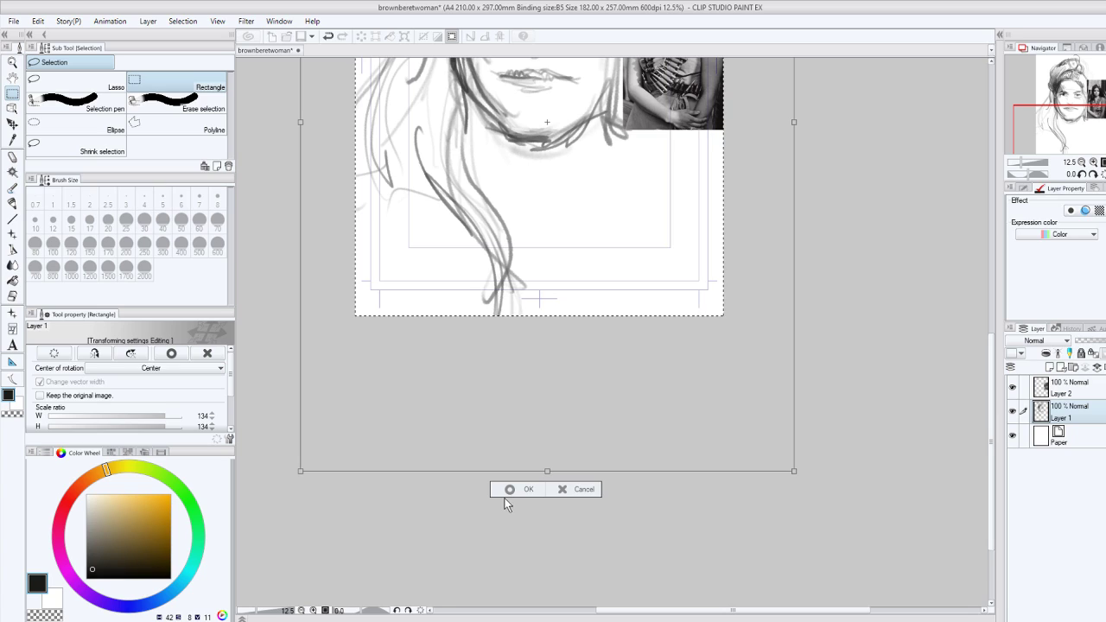
{"action": "left_click_drag", "start_coordinate": [547, 471], "coordinate": [547, 497]}
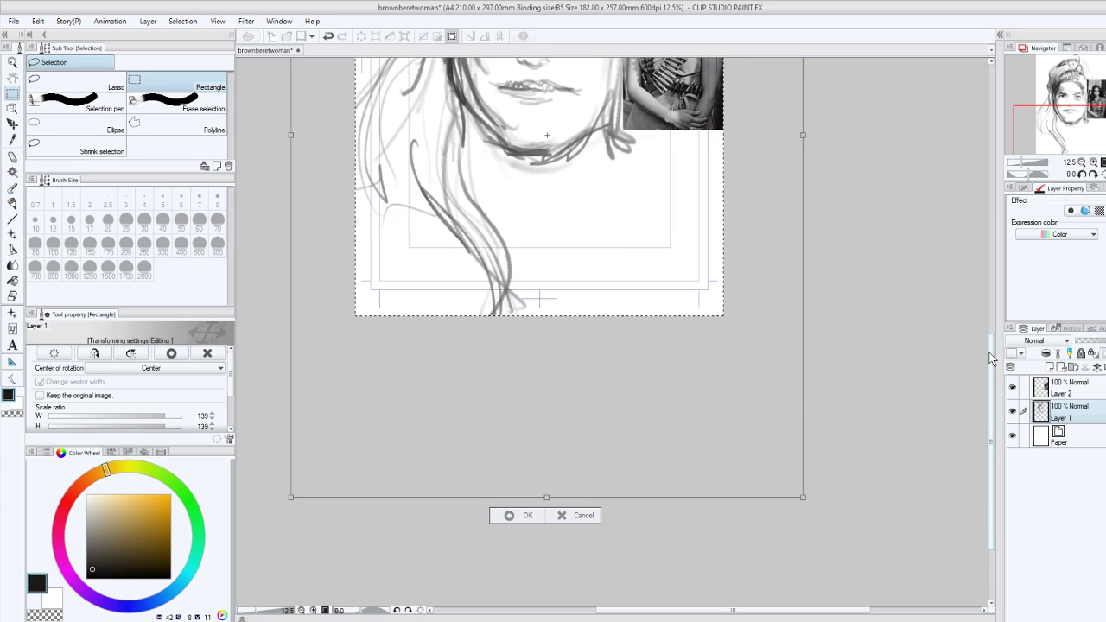
{"action": "left_click_drag", "start_coordinate": [992, 359], "coordinate": [994, 251]}
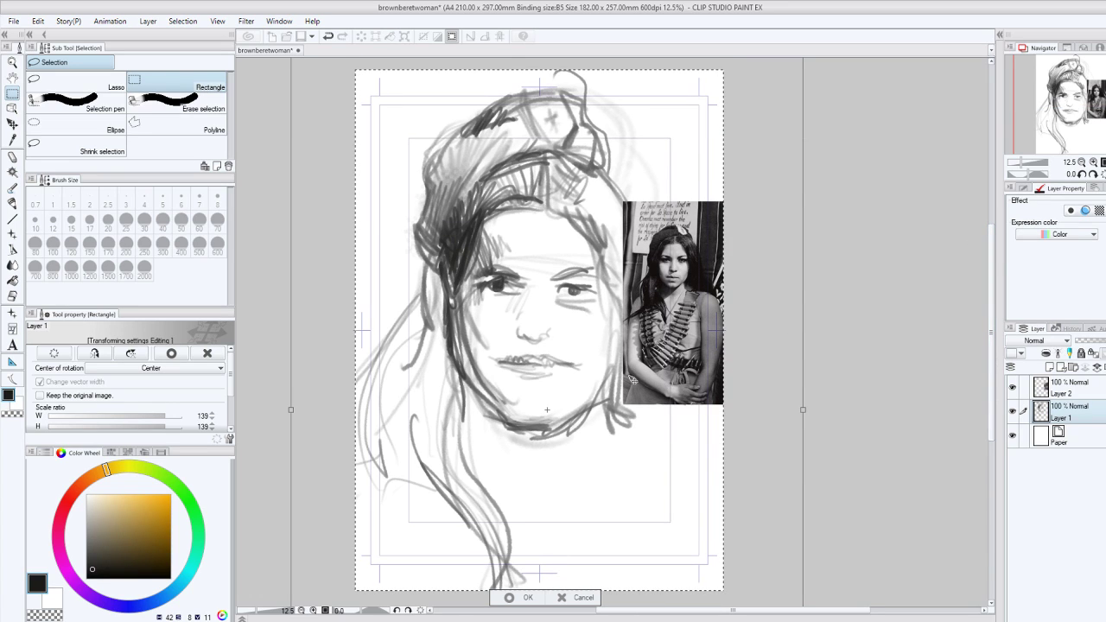
{"action": "left_click_drag", "start_coordinate": [633, 381], "coordinate": [637, 381]}
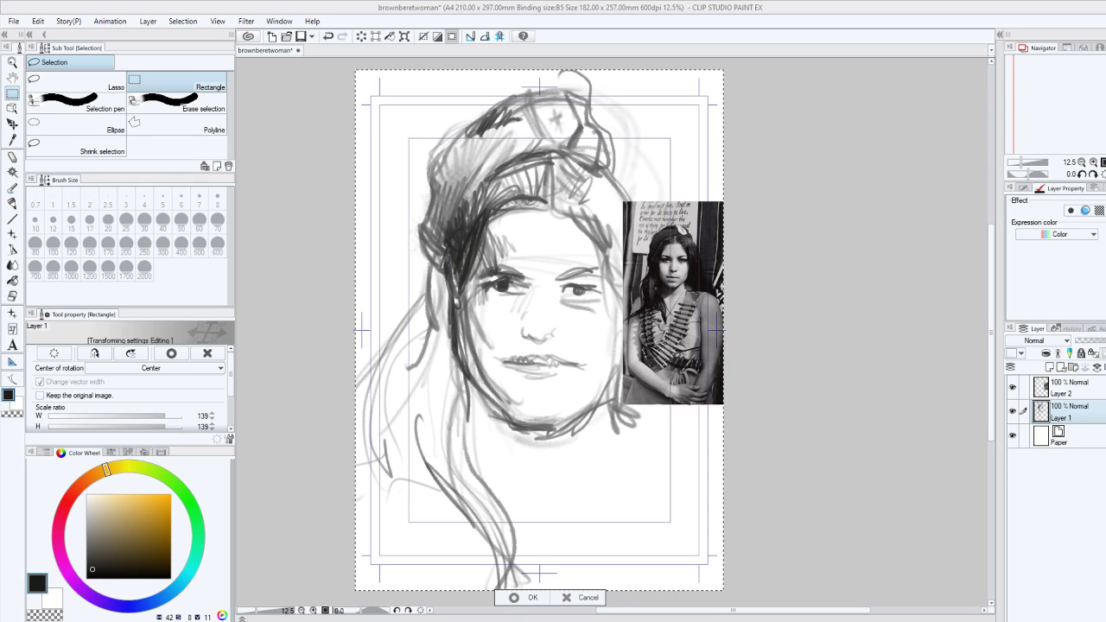
{"action": "key", "text": "Return"}
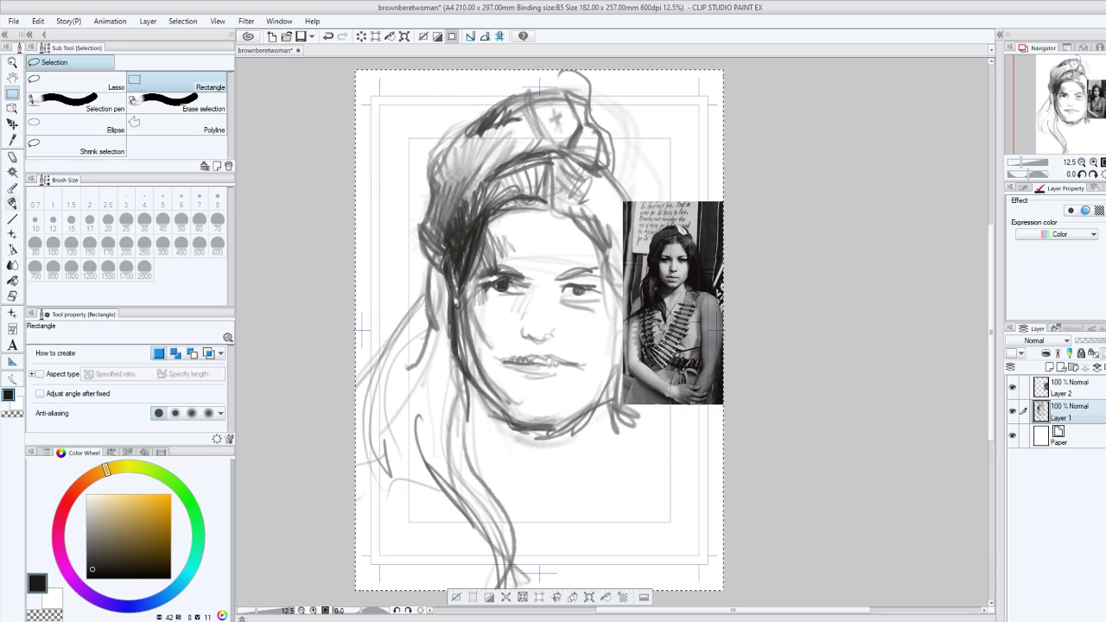
Wash the background with a size 2000 watercolor brush, dark at the upper right and lighter gray at the upper left.
{"action": "key", "text": "b"}
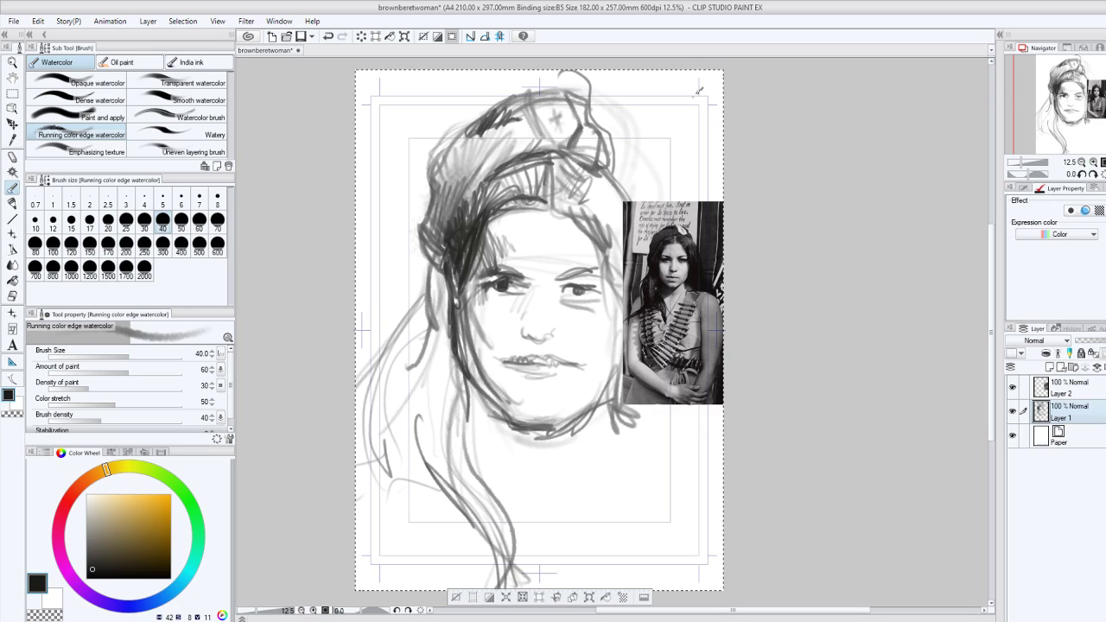
{"action": "left_click", "coordinate": [144, 270]}
{"action": "mouse_move", "coordinate": [713, 74]}
{"action": "left_mouse_down"}
{"action": "mouse_move", "coordinate": [689, 121]}
{"action": "mouse_move", "coordinate": [712, 113]}
{"action": "mouse_move", "coordinate": [653, 89]}
{"action": "mouse_move", "coordinate": [667, 80]}
{"action": "mouse_move", "coordinate": [718, 140]}
{"action": "mouse_move", "coordinate": [686, 96]}
{"action": "mouse_move", "coordinate": [752, 204]}
{"action": "left_mouse_up"}
{"action": "mouse_move", "coordinate": [703, 145]}
{"action": "left_mouse_down"}
{"action": "mouse_move", "coordinate": [727, 245]}
{"action": "mouse_move", "coordinate": [730, 396]}
{"action": "mouse_move", "coordinate": [656, 140]}
{"action": "mouse_move", "coordinate": [652, 97]}
{"action": "mouse_move", "coordinate": [677, 51]}
{"action": "left_mouse_up"}
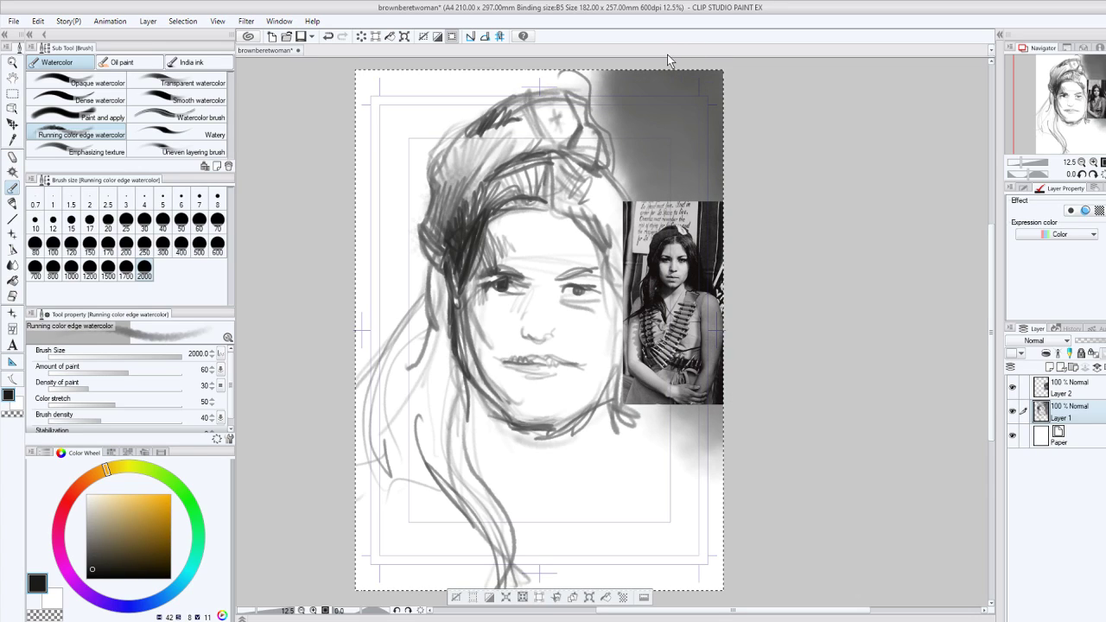
{"action": "mouse_move", "coordinate": [505, 69]}
{"action": "left_mouse_down"}
{"action": "mouse_move", "coordinate": [471, 71]}
{"action": "mouse_move", "coordinate": [380, 138]}
{"action": "mouse_move", "coordinate": [357, 290]}
{"action": "mouse_move", "coordinate": [357, 275]}
{"action": "left_mouse_up"}
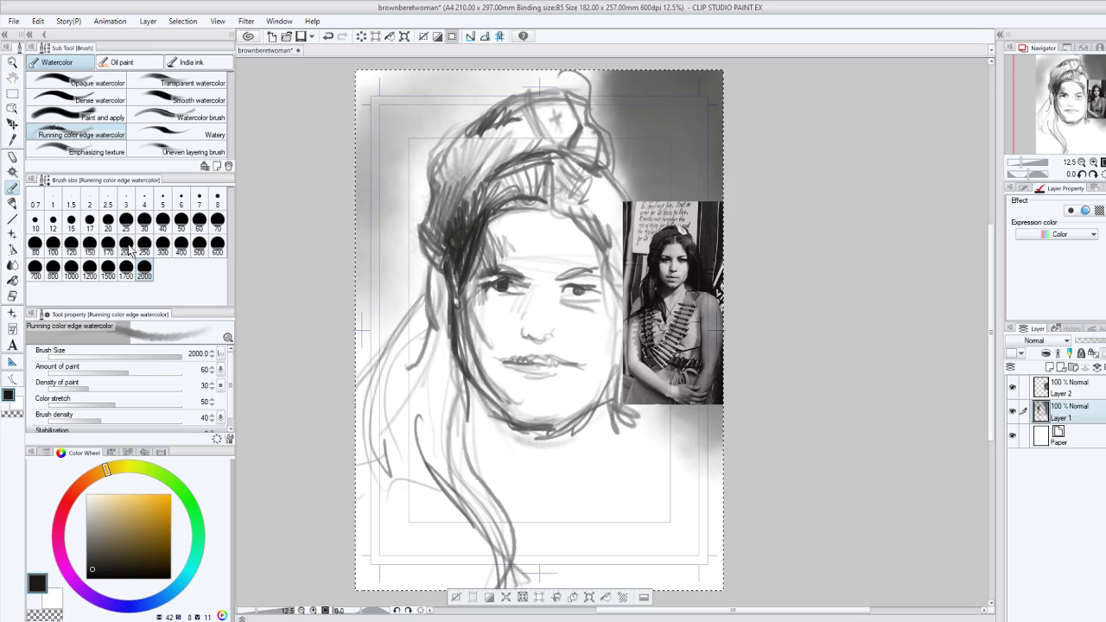
Hatch the upper-right background above the reference photo with dark diagonal strokes using brush size 120.
{"action": "left_click", "coordinate": [73, 246]}
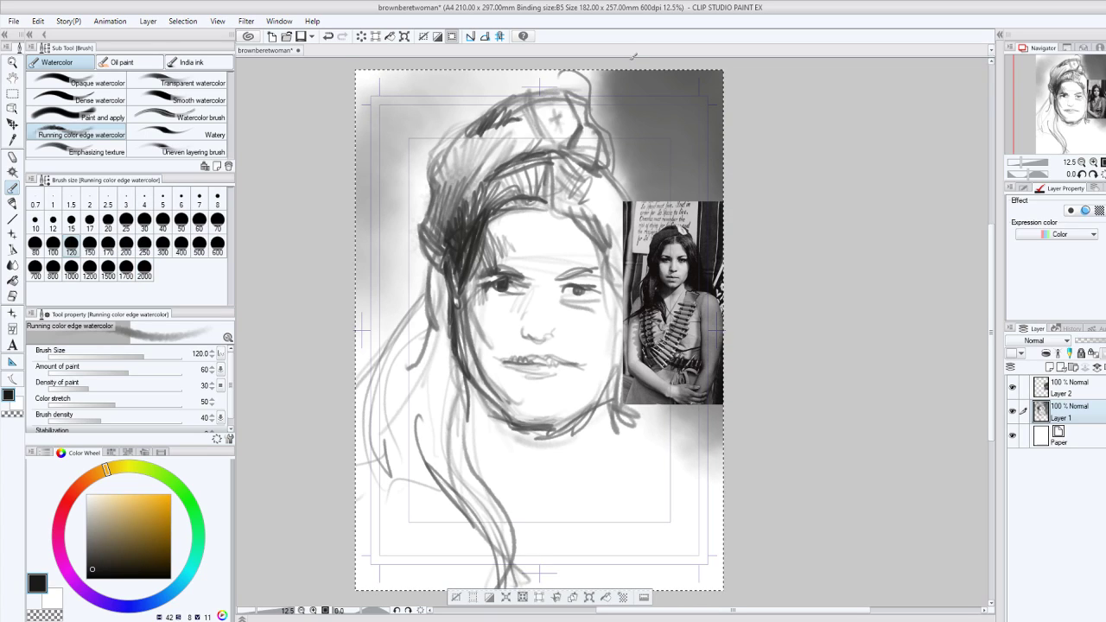
{"action": "left_click_drag", "start_coordinate": [695, 74], "coordinate": [626, 166]}
{"action": "mouse_move", "coordinate": [717, 76]}
{"action": "left_mouse_down"}
{"action": "mouse_move", "coordinate": [637, 170]}
{"action": "mouse_move", "coordinate": [644, 187]}
{"action": "left_mouse_up"}
{"action": "left_click_drag", "start_coordinate": [721, 115], "coordinate": [655, 188]}
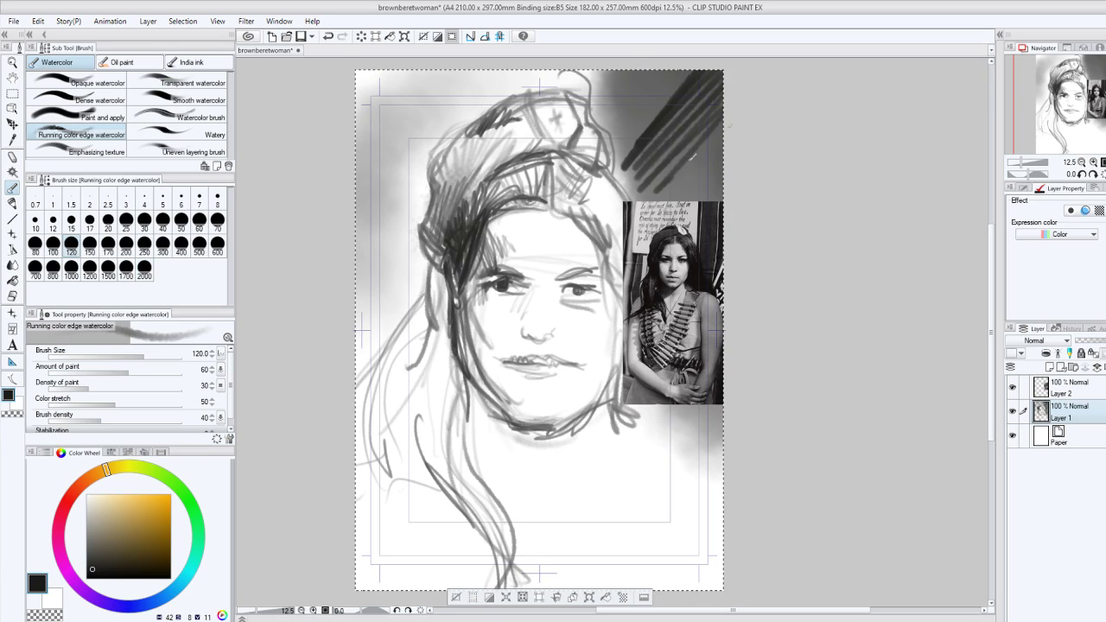
{"action": "left_click_drag", "start_coordinate": [719, 137], "coordinate": [670, 182]}
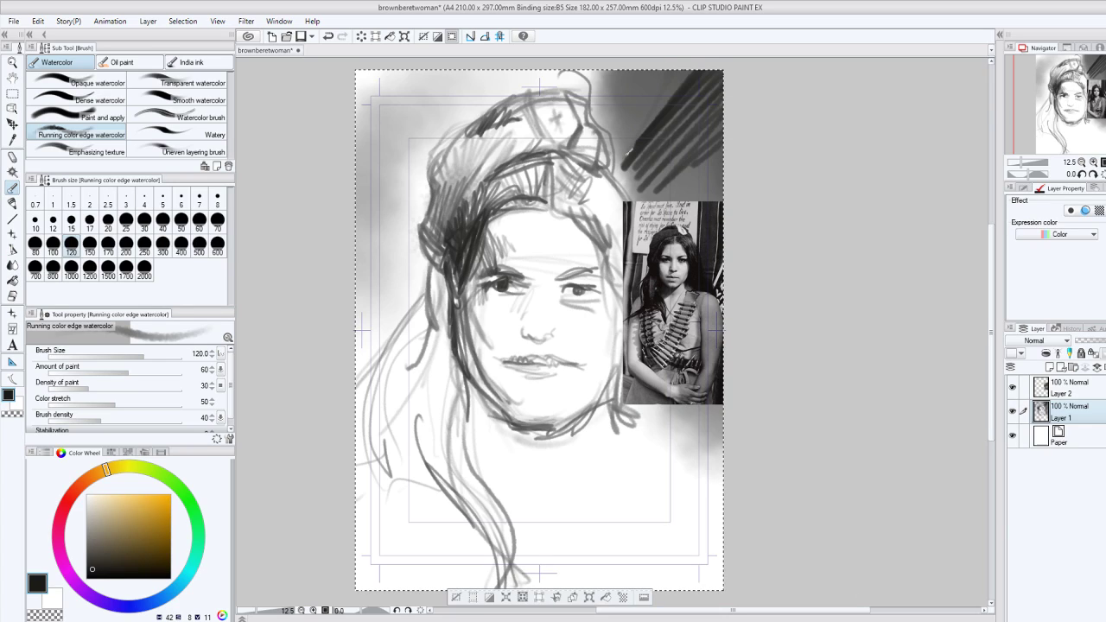
{"action": "left_click_drag", "start_coordinate": [640, 72], "coordinate": [603, 121]}
{"action": "left_click_drag", "start_coordinate": [662, 73], "coordinate": [612, 142]}
{"action": "left_click_drag", "start_coordinate": [677, 80], "coordinate": [621, 162]}
{"action": "left_click_drag", "start_coordinate": [744, 86], "coordinate": [671, 186]}
{"action": "left_click_drag", "start_coordinate": [751, 113], "coordinate": [689, 200]}
{"action": "mouse_move", "coordinate": [753, 148]}
{"action": "left_mouse_down"}
{"action": "mouse_move", "coordinate": [710, 201]}
{"action": "mouse_move", "coordinate": [700, 154]}
{"action": "mouse_move", "coordinate": [670, 201]}
{"action": "left_mouse_up"}
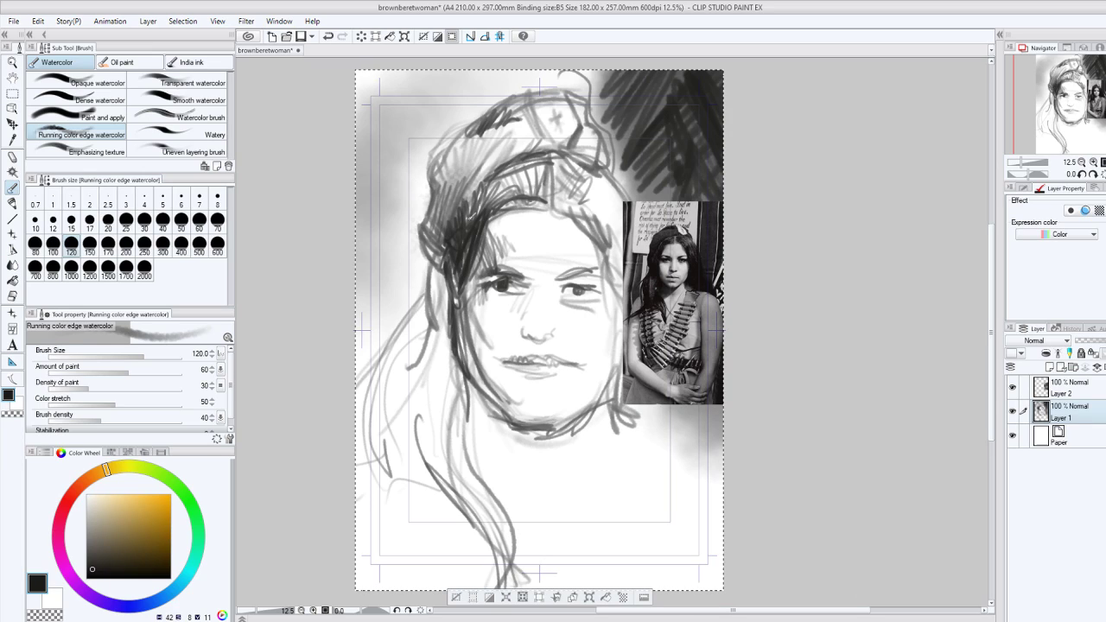
Darken the beret's left side and crown, and strengthen the outline around the badge and the beret's right edge.
{"action": "mouse_move", "coordinate": [460, 282]}
{"action": "left_mouse_down"}
{"action": "mouse_move", "coordinate": [462, 333]}
{"action": "mouse_move", "coordinate": [436, 287]}
{"action": "mouse_move", "coordinate": [453, 293]}
{"action": "mouse_move", "coordinate": [464, 211]}
{"action": "mouse_move", "coordinate": [506, 182]}
{"action": "mouse_move", "coordinate": [524, 190]}
{"action": "mouse_move", "coordinate": [443, 205]}
{"action": "mouse_move", "coordinate": [425, 256]}
{"action": "left_mouse_up"}
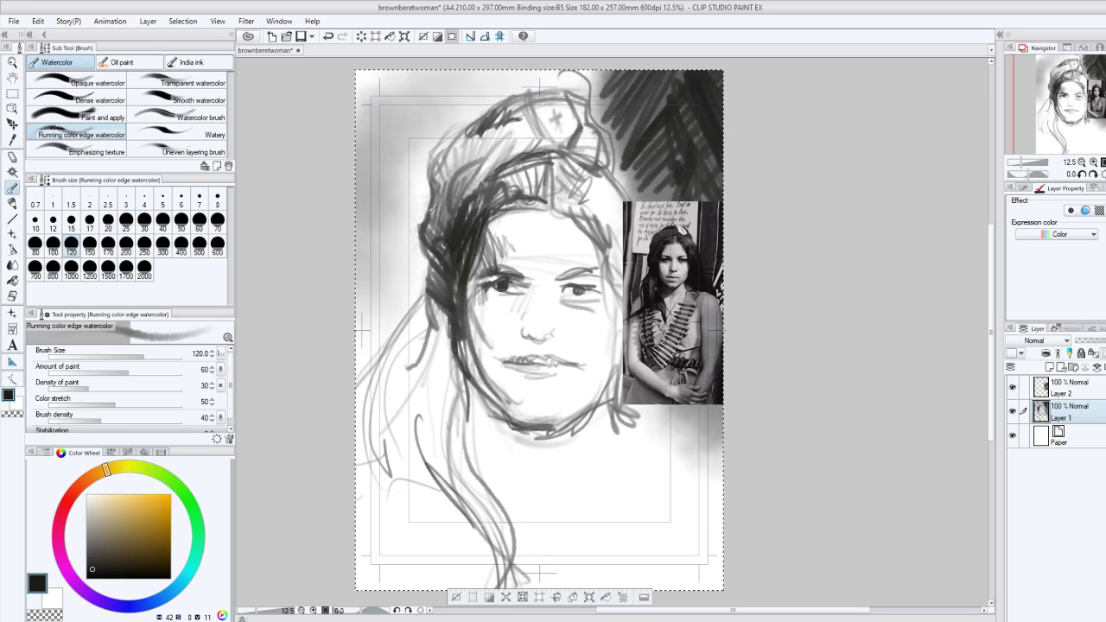
{"action": "left_click_drag", "start_coordinate": [432, 208], "coordinate": [470, 151]}
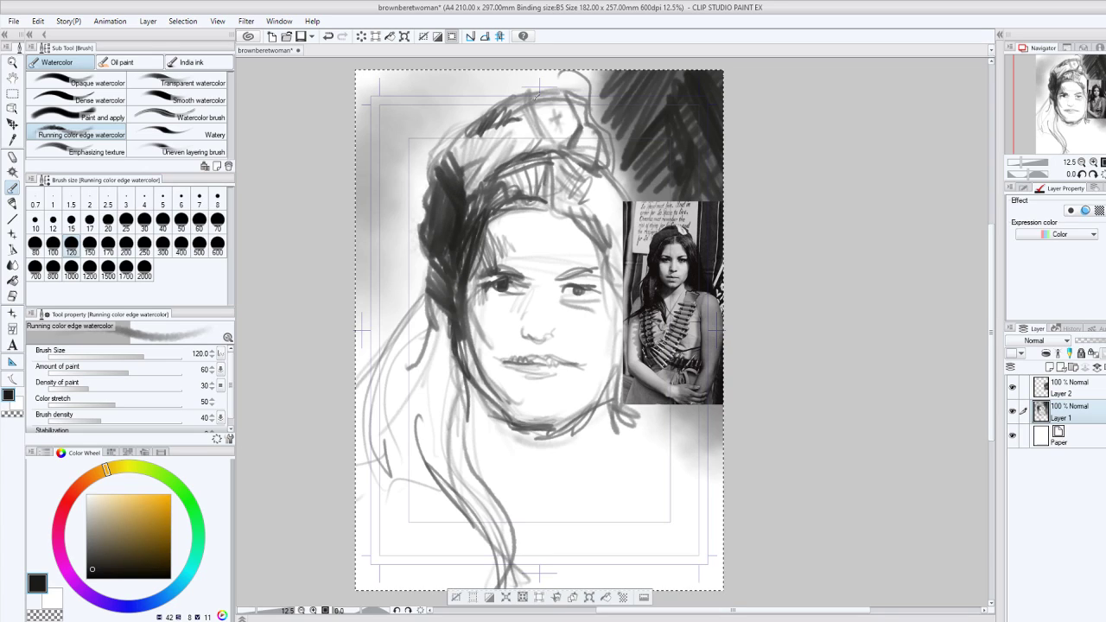
{"action": "mouse_move", "coordinate": [537, 96]}
{"action": "left_mouse_down"}
{"action": "mouse_move", "coordinate": [594, 129]}
{"action": "mouse_move", "coordinate": [588, 102]}
{"action": "mouse_move", "coordinate": [612, 162]}
{"action": "left_mouse_up"}
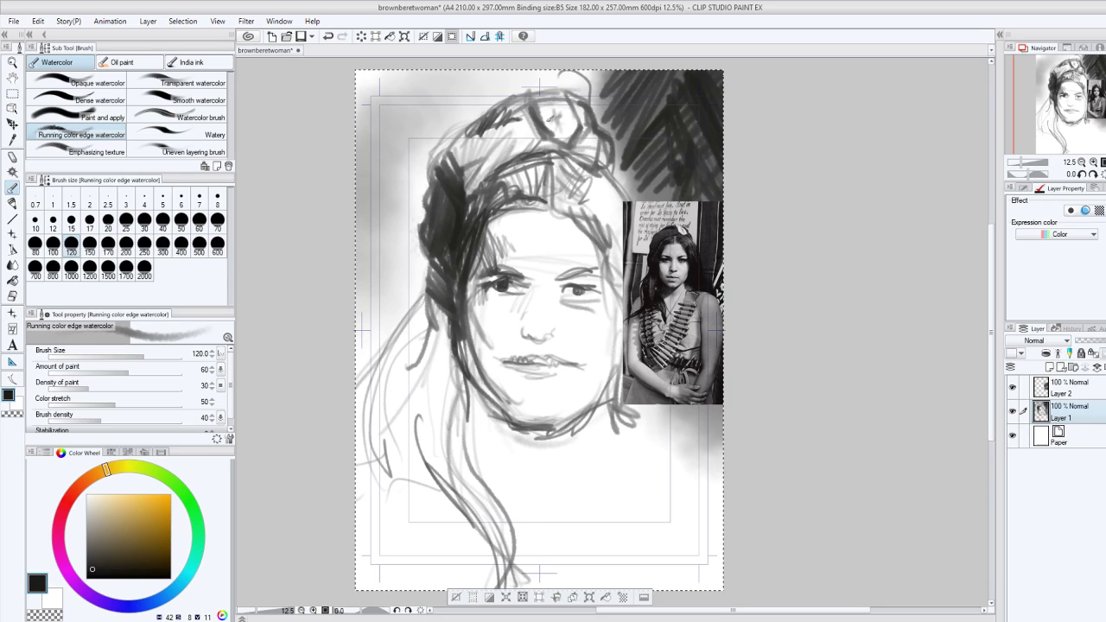
{"action": "mouse_move", "coordinate": [518, 104]}
{"action": "left_mouse_down"}
{"action": "mouse_move", "coordinate": [451, 177]}
{"action": "mouse_move", "coordinate": [529, 128]}
{"action": "mouse_move", "coordinate": [510, 151]}
{"action": "mouse_move", "coordinate": [523, 120]}
{"action": "mouse_move", "coordinate": [508, 134]}
{"action": "left_mouse_up"}
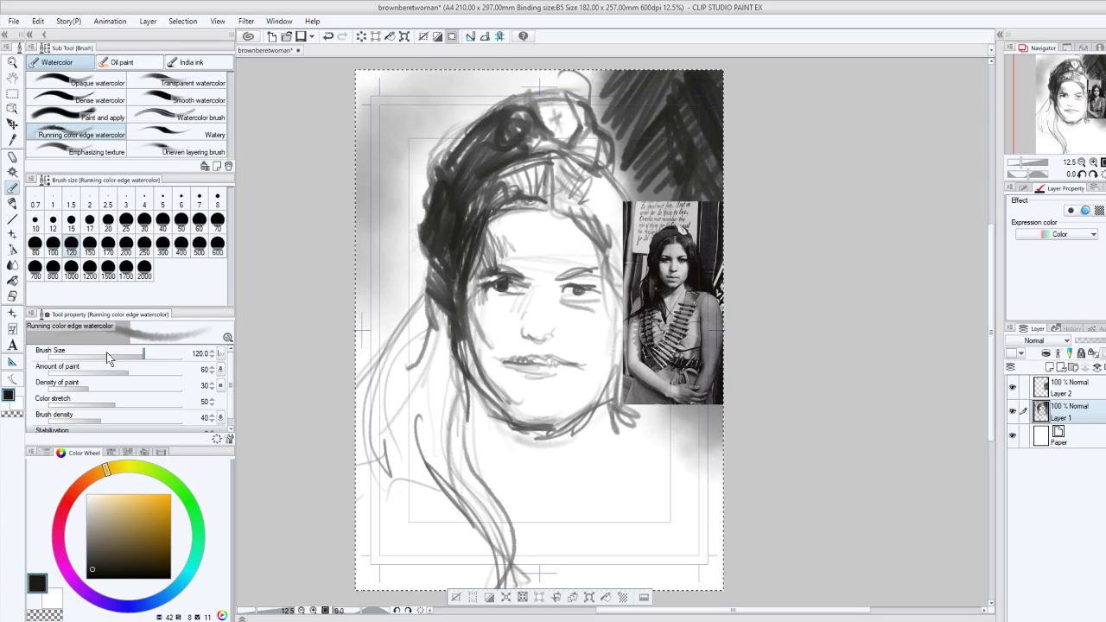
Paint a white vertical band in the background right of the beret, and lighten the nose and lips with white at brush size 50.
{"action": "left_click", "coordinate": [13, 404]}
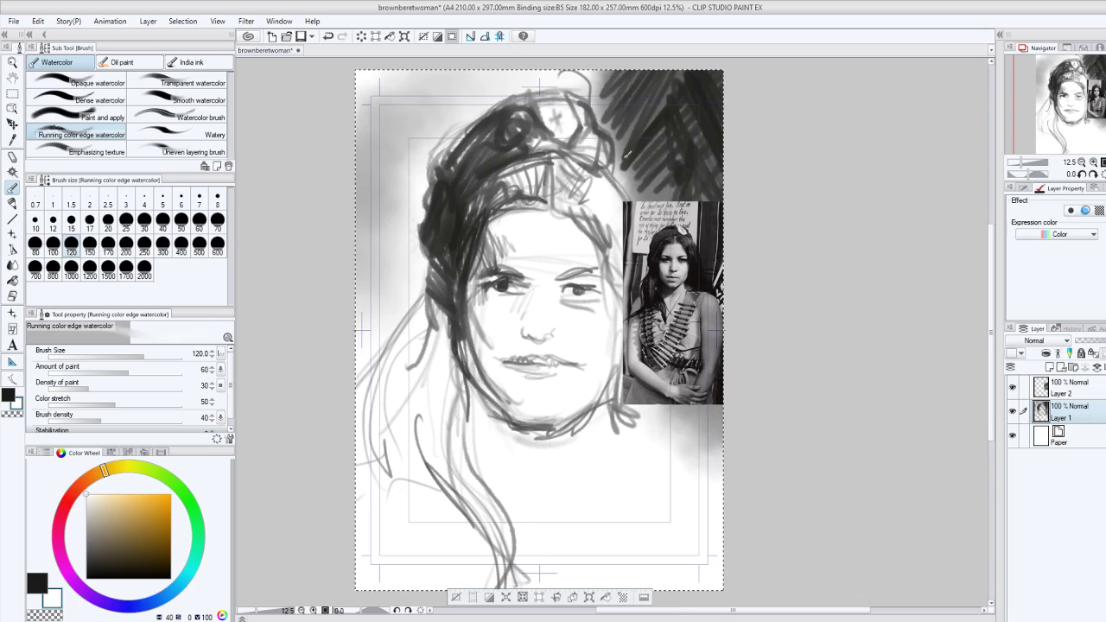
{"action": "mouse_move", "coordinate": [638, 176]}
{"action": "left_mouse_down"}
{"action": "mouse_move", "coordinate": [629, 79]}
{"action": "mouse_move", "coordinate": [624, 165]}
{"action": "mouse_move", "coordinate": [607, 104]}
{"action": "mouse_move", "coordinate": [613, 82]}
{"action": "mouse_move", "coordinate": [631, 138]}
{"action": "mouse_move", "coordinate": [624, 61]}
{"action": "left_mouse_up"}
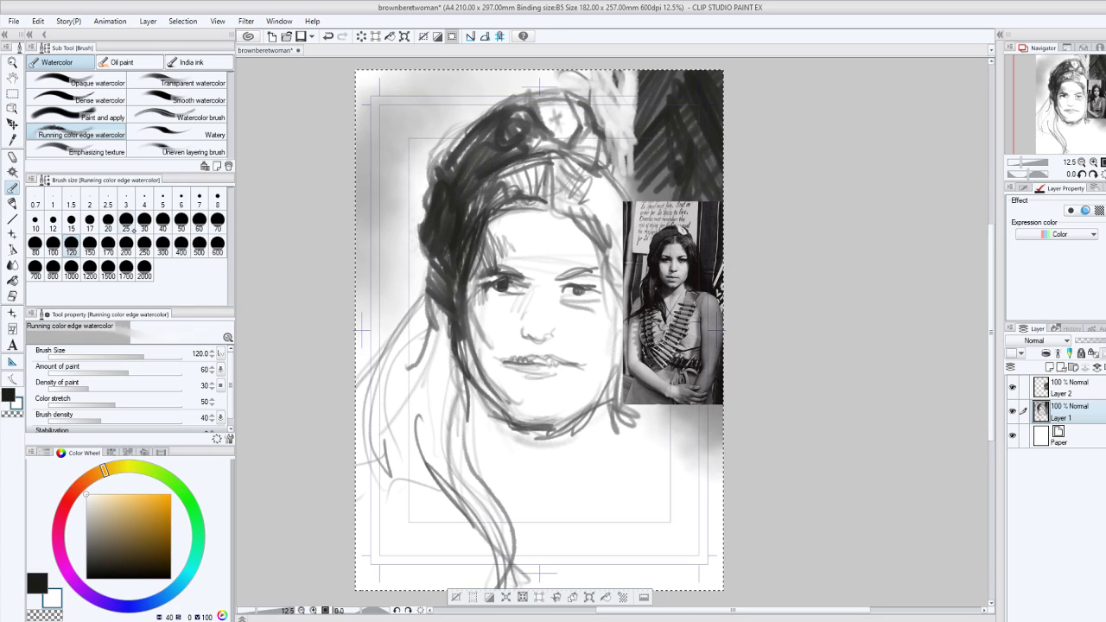
{"action": "left_click", "coordinate": [180, 222]}
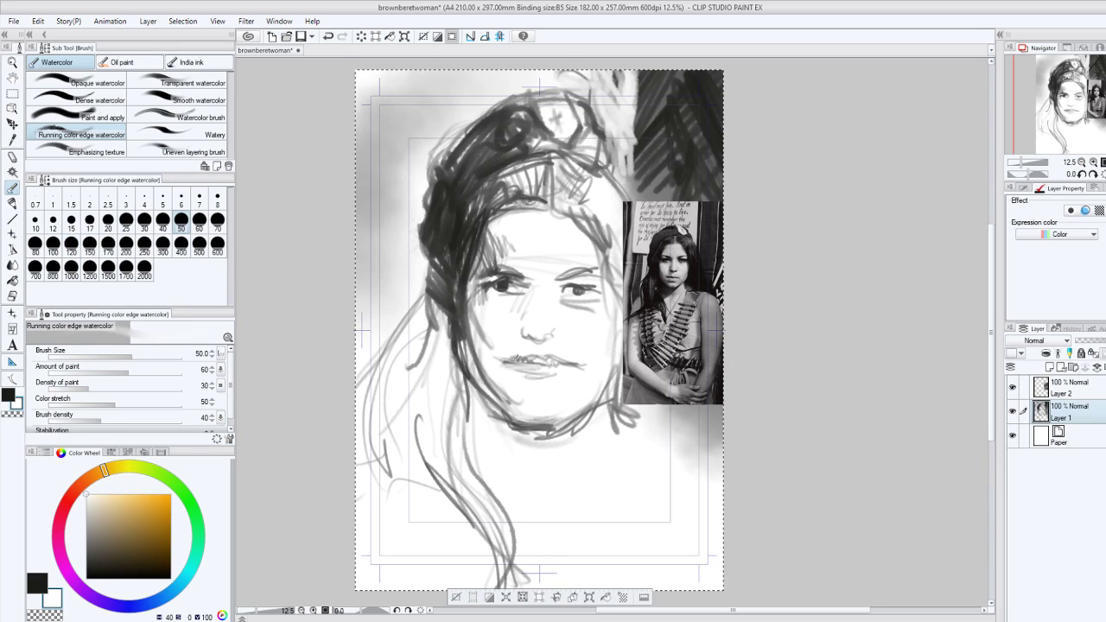
{"action": "mouse_move", "coordinate": [515, 358]}
{"action": "left_mouse_down"}
{"action": "mouse_move", "coordinate": [546, 365]}
{"action": "mouse_move", "coordinate": [545, 333]}
{"action": "left_mouse_up"}
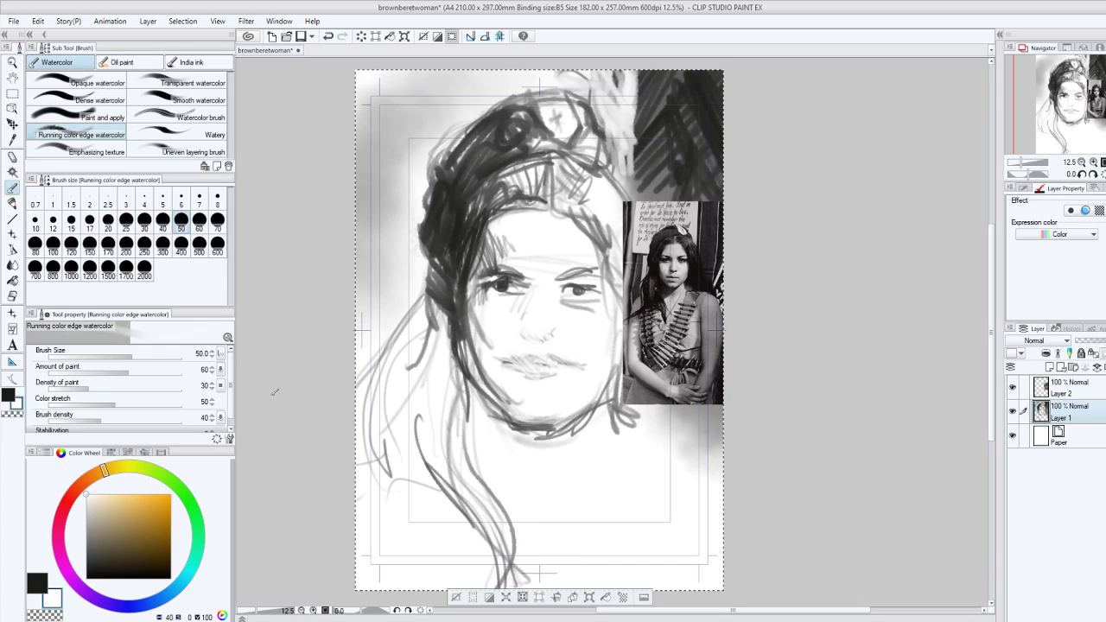
Switch to the dark color and redraw the line between the lips and the nostrils at brush size 50.
{"action": "left_click", "coordinate": [9, 396]}
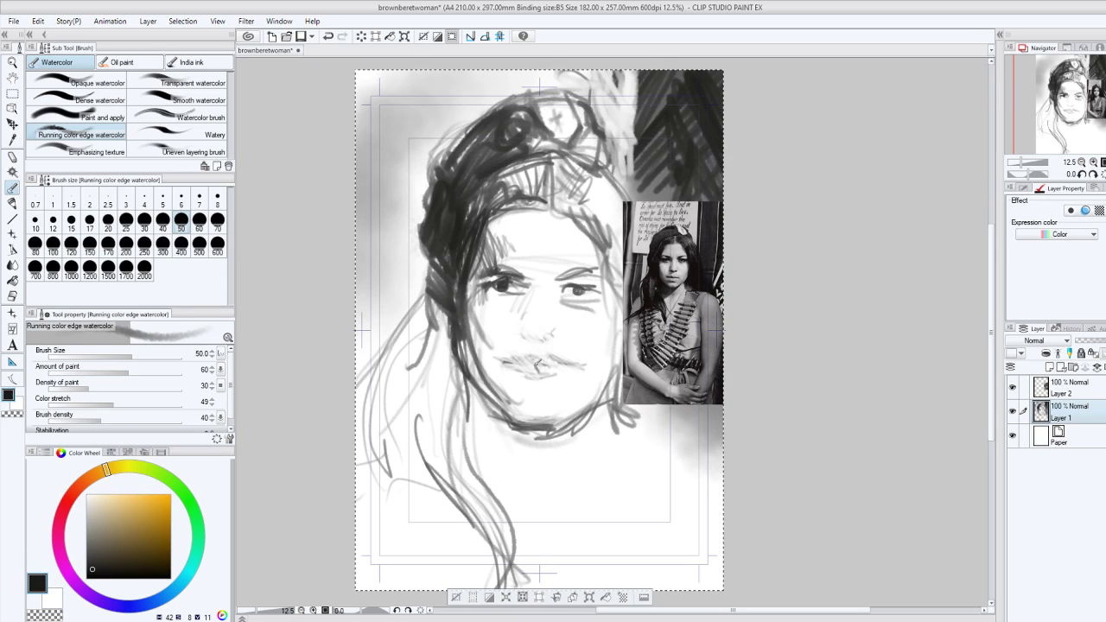
{"action": "left_click_drag", "start_coordinate": [501, 366], "coordinate": [534, 363]}
{"action": "left_click_drag", "start_coordinate": [544, 371], "coordinate": [579, 369]}
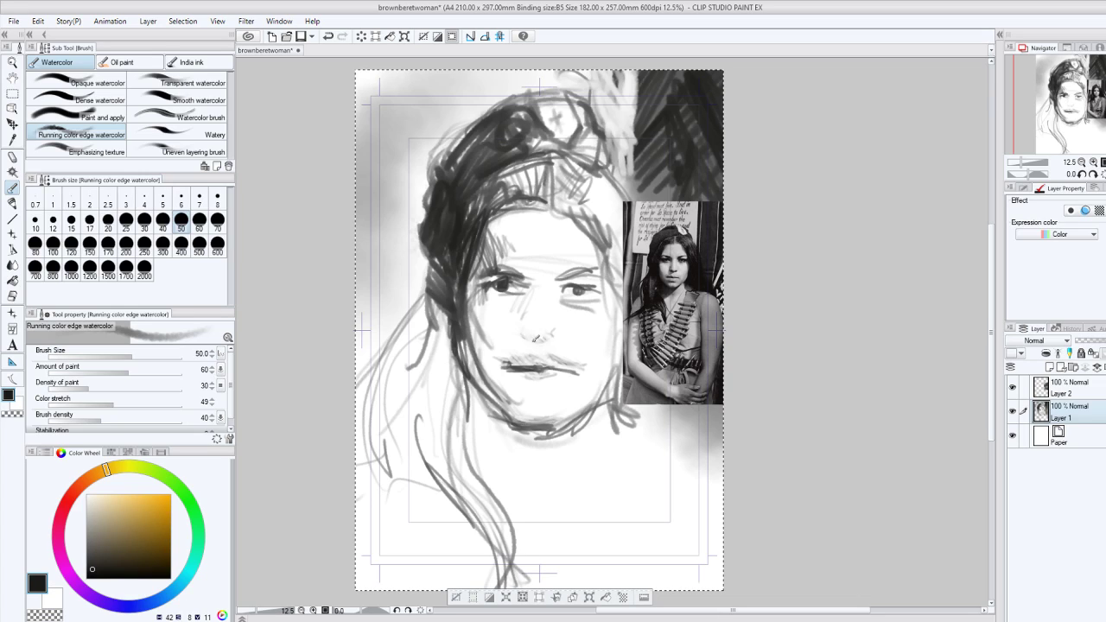
{"action": "left_click_drag", "start_coordinate": [547, 338], "coordinate": [535, 336]}
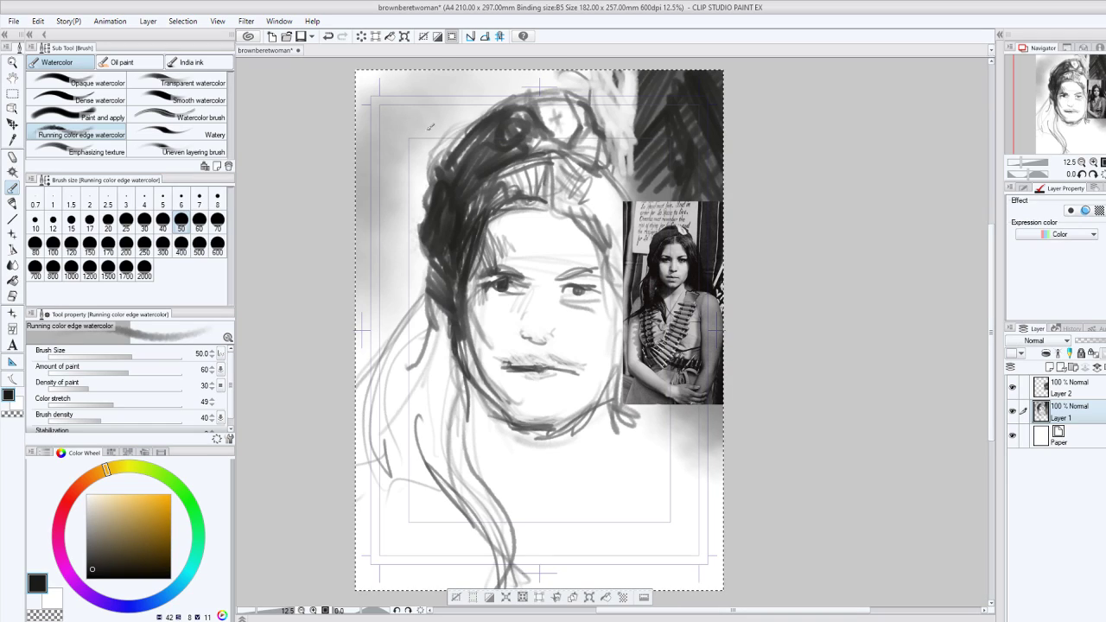
Darken both upper eyelids and brows, and shade the left side of the nose bridge.
{"action": "mouse_move", "coordinate": [522, 275]}
{"action": "left_mouse_down"}
{"action": "mouse_move", "coordinate": [506, 257]}
{"action": "mouse_move", "coordinate": [481, 269]}
{"action": "mouse_move", "coordinate": [518, 275]}
{"action": "mouse_move", "coordinate": [486, 278]}
{"action": "left_mouse_up"}
{"action": "mouse_move", "coordinate": [559, 274]}
{"action": "left_mouse_down"}
{"action": "mouse_move", "coordinate": [596, 264]}
{"action": "mouse_move", "coordinate": [599, 277]}
{"action": "mouse_move", "coordinate": [567, 284]}
{"action": "left_mouse_up"}
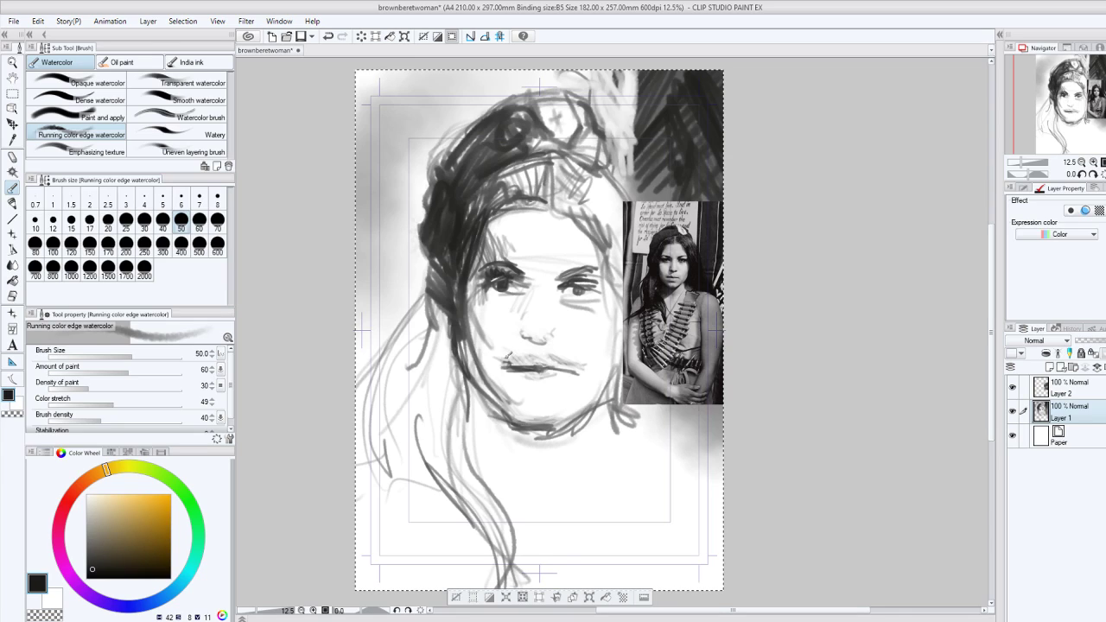
{"action": "left_click_drag", "start_coordinate": [527, 334], "coordinate": [521, 311]}
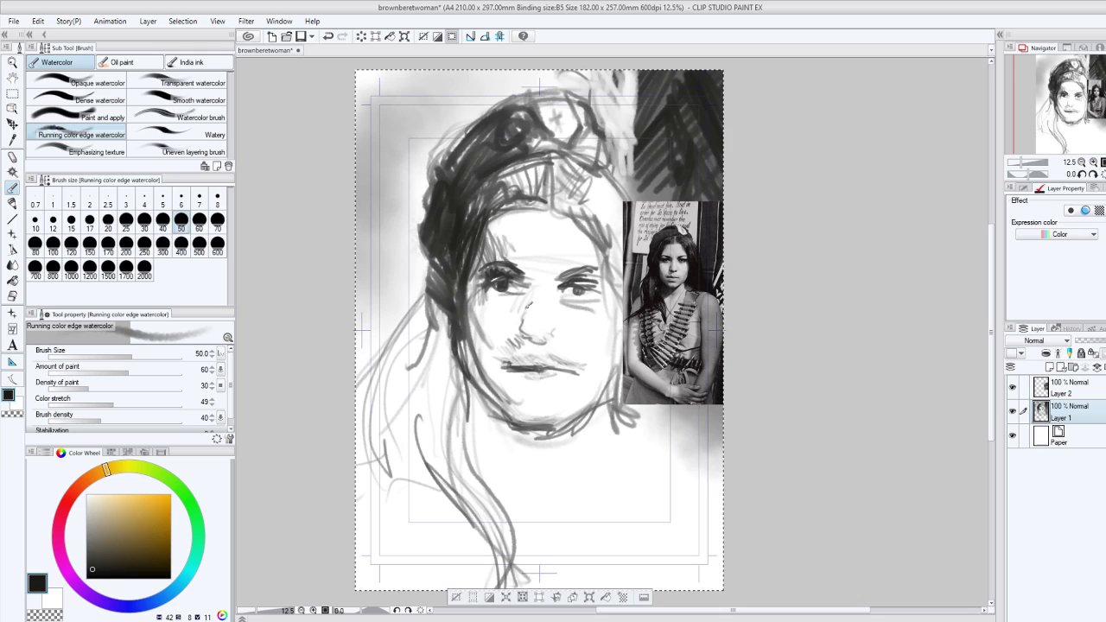
{"action": "left_click_drag", "start_coordinate": [520, 288], "coordinate": [528, 326]}
Add loose dark strands to the hair left of the face, falling from the temple to the shoulder.
{"action": "mouse_move", "coordinate": [460, 290]}
{"action": "left_mouse_down"}
{"action": "mouse_move", "coordinate": [480, 377]}
{"action": "mouse_move", "coordinate": [491, 384]}
{"action": "mouse_move", "coordinate": [497, 364]}
{"action": "mouse_move", "coordinate": [496, 402]}
{"action": "mouse_move", "coordinate": [482, 411]}
{"action": "mouse_move", "coordinate": [433, 258]}
{"action": "left_mouse_up"}
{"action": "mouse_move", "coordinate": [442, 316]}
{"action": "left_mouse_down"}
{"action": "mouse_move", "coordinate": [421, 410]}
{"action": "mouse_move", "coordinate": [365, 422]}
{"action": "left_mouse_up"}
{"action": "left_click_drag", "start_coordinate": [416, 348], "coordinate": [368, 458]}
{"action": "mouse_move", "coordinate": [394, 379]}
{"action": "left_mouse_down"}
{"action": "mouse_move", "coordinate": [385, 474]}
{"action": "mouse_move", "coordinate": [398, 414]}
{"action": "left_mouse_up"}
{"action": "left_click_drag", "start_coordinate": [405, 460], "coordinate": [440, 430]}
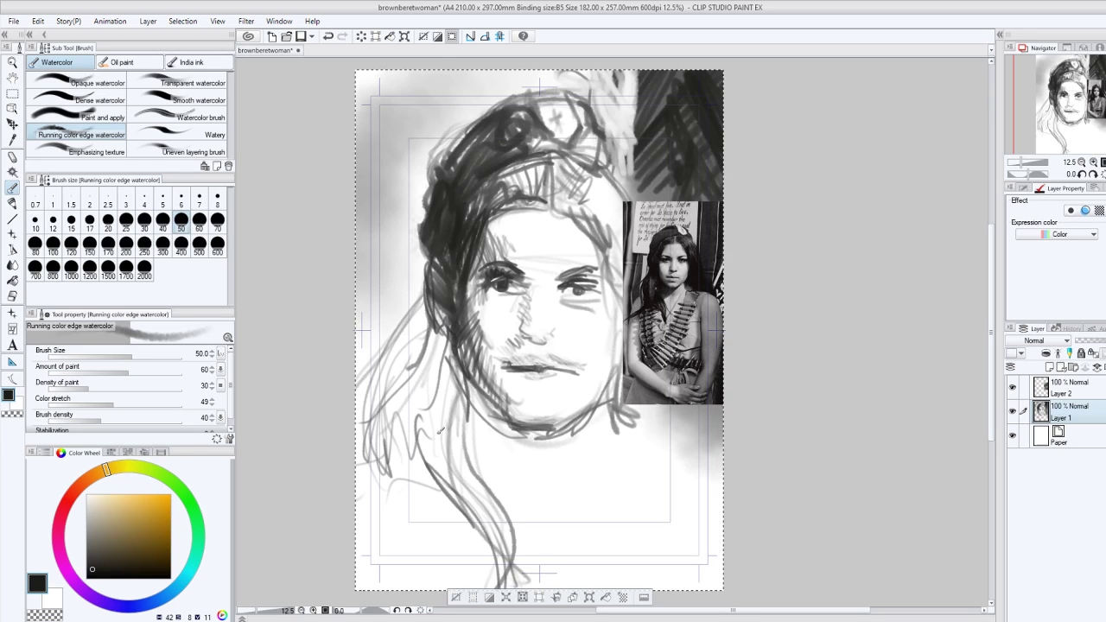
Sketch the hair strands and strap lines on the right shoulder, with rough horizontal hatching beneath them.
{"action": "mouse_move", "coordinate": [593, 423]}
{"action": "left_mouse_down"}
{"action": "mouse_move", "coordinate": [603, 456]}
{"action": "mouse_move", "coordinate": [592, 529]}
{"action": "mouse_move", "coordinate": [612, 472]}
{"action": "mouse_move", "coordinate": [605, 410]}
{"action": "mouse_move", "coordinate": [612, 439]}
{"action": "left_mouse_up"}
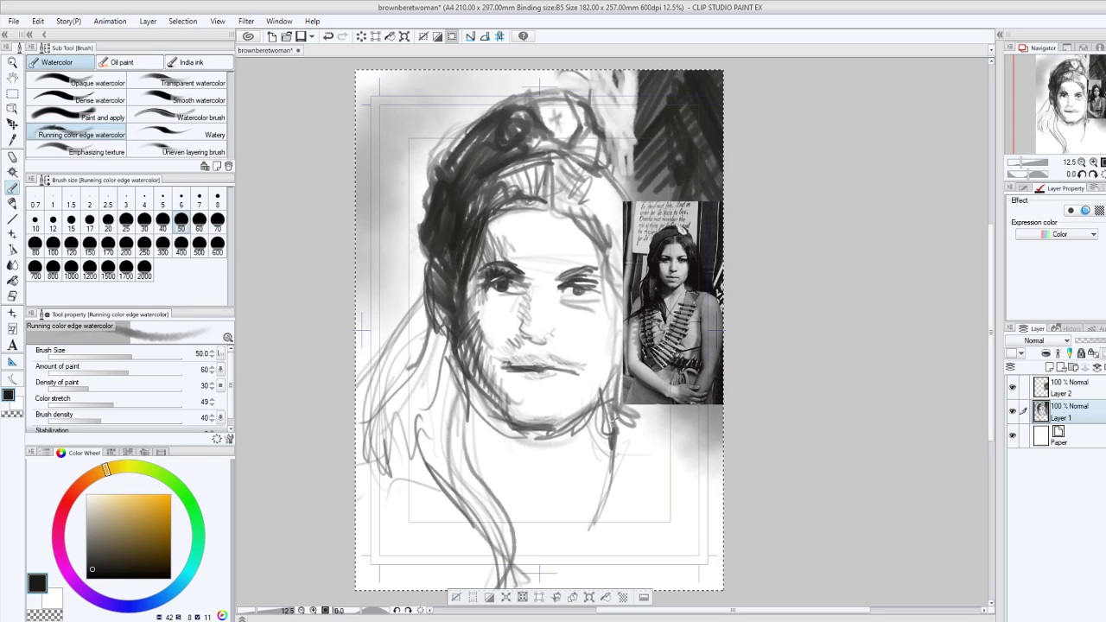
{"action": "mouse_move", "coordinate": [655, 408]}
{"action": "left_mouse_down"}
{"action": "mouse_move", "coordinate": [619, 508]}
{"action": "mouse_move", "coordinate": [642, 533]}
{"action": "left_mouse_up"}
{"action": "left_click_drag", "start_coordinate": [660, 430], "coordinate": [636, 527]}
{"action": "mouse_move", "coordinate": [657, 406]}
{"action": "left_mouse_down"}
{"action": "mouse_move", "coordinate": [641, 500]}
{"action": "mouse_move", "coordinate": [631, 493]}
{"action": "left_mouse_up"}
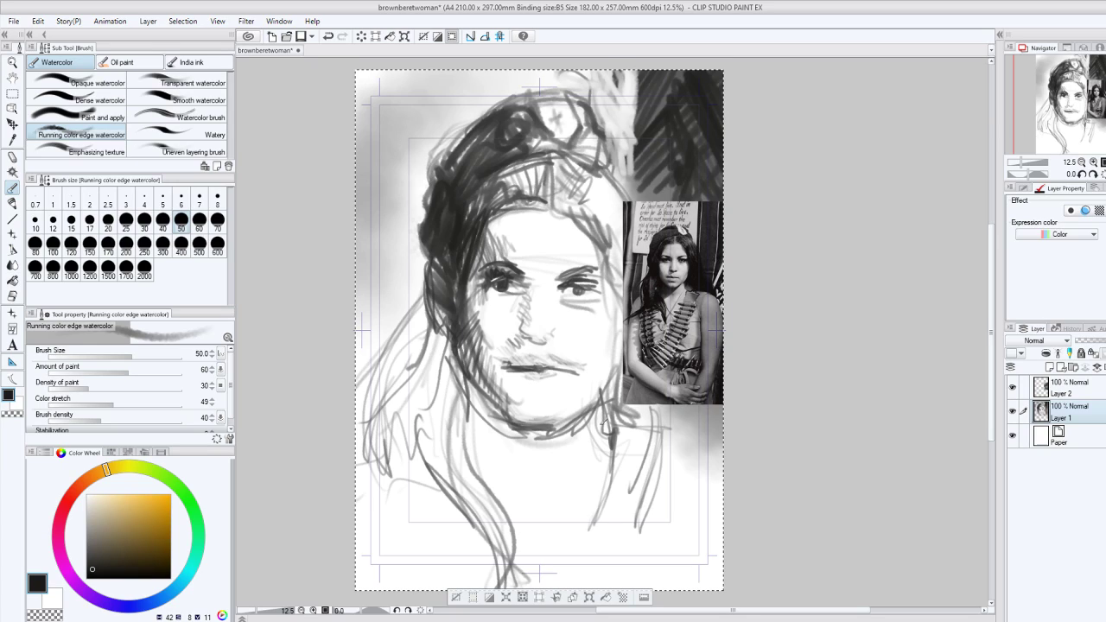
{"action": "mouse_move", "coordinate": [605, 426]}
{"action": "left_mouse_down"}
{"action": "mouse_move", "coordinate": [598, 519]}
{"action": "mouse_move", "coordinate": [571, 527]}
{"action": "mouse_move", "coordinate": [648, 546]}
{"action": "mouse_move", "coordinate": [574, 544]}
{"action": "mouse_move", "coordinate": [629, 550]}
{"action": "mouse_move", "coordinate": [567, 555]}
{"action": "left_mouse_up"}
{"action": "left_click_drag", "start_coordinate": [612, 559], "coordinate": [557, 577]}
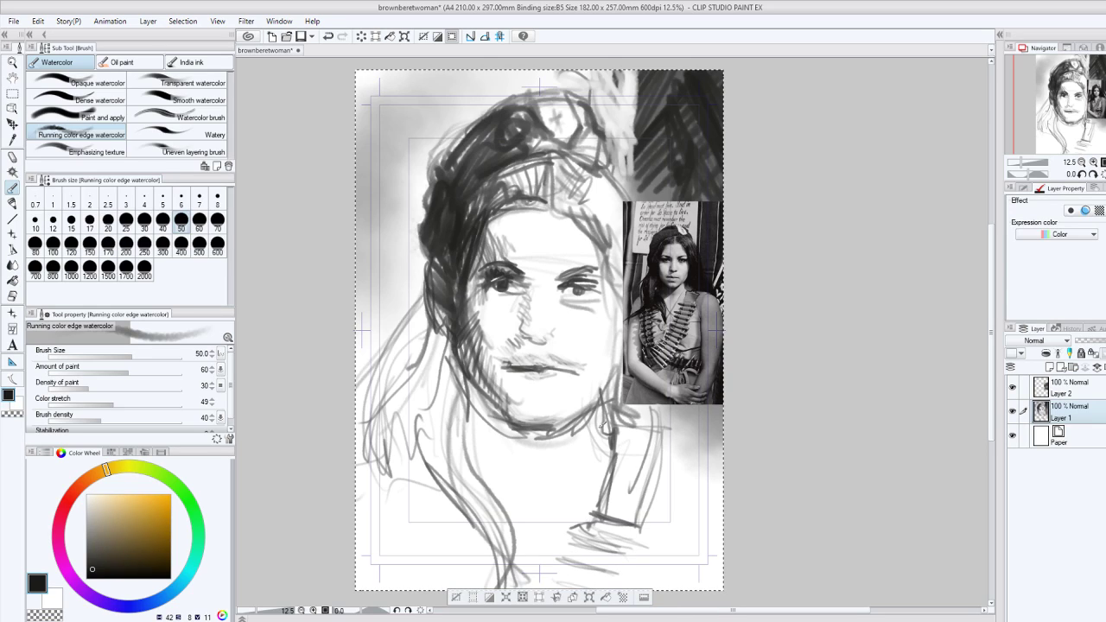
Draw a V-shaped neckline below the chin and hatch the neck's left side with diagonal strokes.
{"action": "left_click_drag", "start_coordinate": [596, 427], "coordinate": [499, 487]}
{"action": "left_click_drag", "start_coordinate": [502, 446], "coordinate": [465, 480]}
{"action": "left_click_drag", "start_coordinate": [460, 413], "coordinate": [502, 478]}
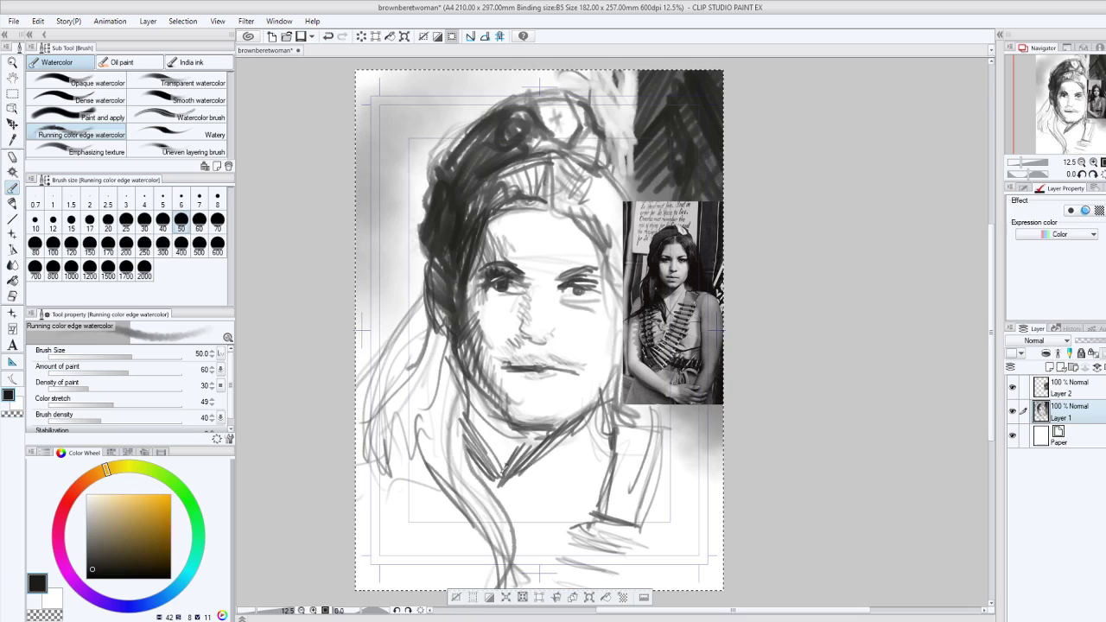
{"action": "left_click_drag", "start_coordinate": [467, 409], "coordinate": [522, 486]}
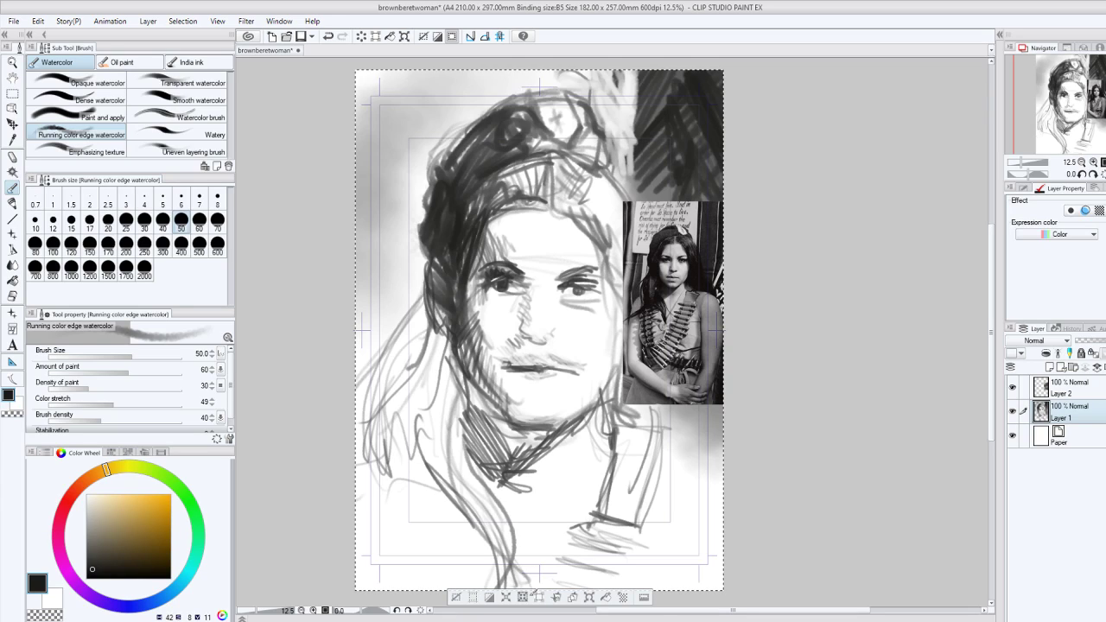
Extend the long hair strands at the lower left down to the bottom edge of the page.
{"action": "left_click_drag", "start_coordinate": [429, 472], "coordinate": [470, 588]}
{"action": "left_click_drag", "start_coordinate": [447, 500], "coordinate": [480, 589]}
{"action": "mouse_move", "coordinate": [447, 451]}
{"action": "left_mouse_down"}
{"action": "mouse_move", "coordinate": [457, 532]}
{"action": "mouse_move", "coordinate": [474, 566]}
{"action": "left_mouse_up"}
{"action": "left_click_drag", "start_coordinate": [431, 470], "coordinate": [486, 590]}
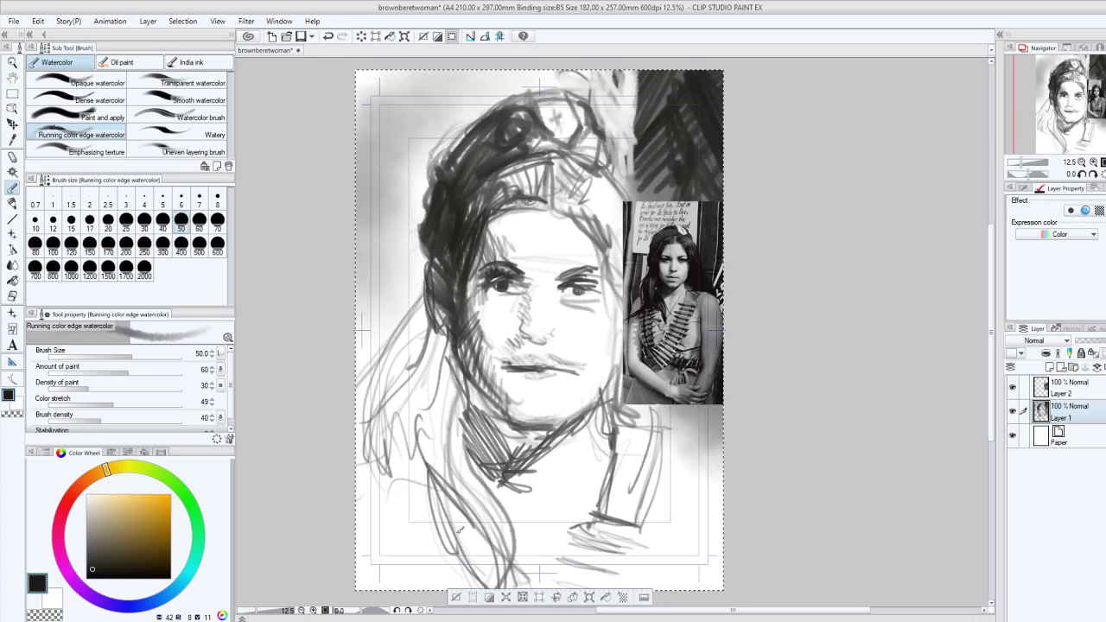
{"action": "mouse_move", "coordinate": [366, 417]}
{"action": "left_mouse_down"}
{"action": "mouse_move", "coordinate": [430, 589]}
{"action": "mouse_move", "coordinate": [413, 588]}
{"action": "left_mouse_up"}
{"action": "left_click_drag", "start_coordinate": [363, 458], "coordinate": [406, 581]}
{"action": "left_click_drag", "start_coordinate": [357, 502], "coordinate": [362, 567]}
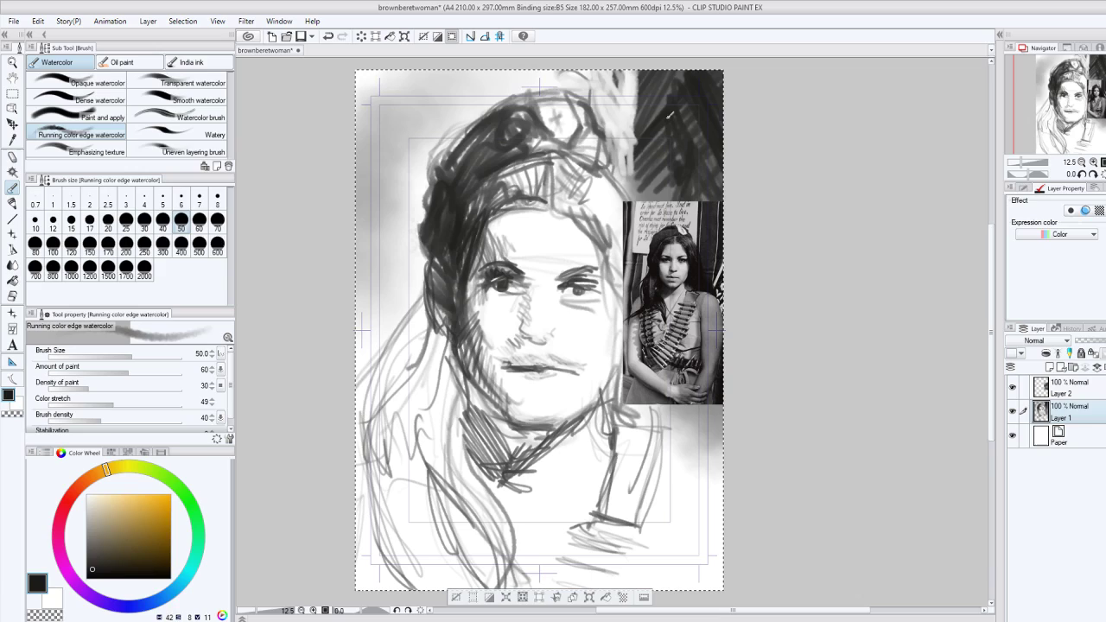
Deepen the hatching in the upper-right background and cross-hatch the background left of the hair.
{"action": "left_click_drag", "start_coordinate": [674, 138], "coordinate": [641, 187]}
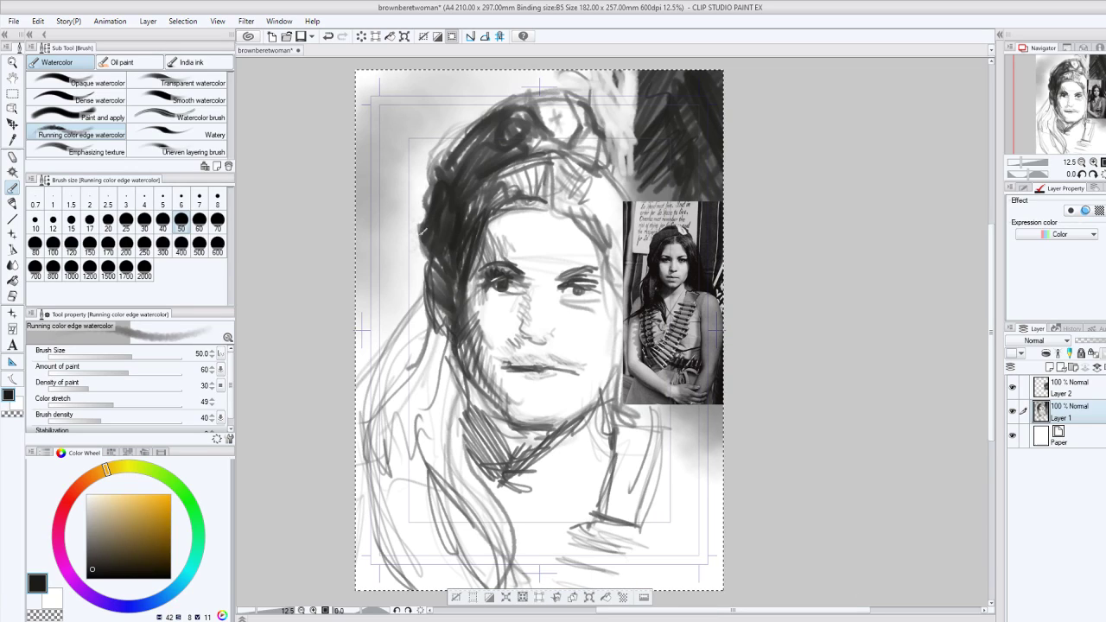
{"action": "mouse_move", "coordinate": [421, 232]}
{"action": "left_mouse_down"}
{"action": "mouse_move", "coordinate": [356, 235]}
{"action": "mouse_move", "coordinate": [375, 339]}
{"action": "mouse_move", "coordinate": [366, 251]}
{"action": "mouse_move", "coordinate": [399, 335]}
{"action": "left_mouse_up"}
{"action": "mouse_move", "coordinate": [356, 280]}
{"action": "left_mouse_down"}
{"action": "mouse_move", "coordinate": [406, 334]}
{"action": "mouse_move", "coordinate": [377, 283]}
{"action": "mouse_move", "coordinate": [406, 328]}
{"action": "left_mouse_up"}
{"action": "left_click_drag", "start_coordinate": [356, 226], "coordinate": [410, 300]}
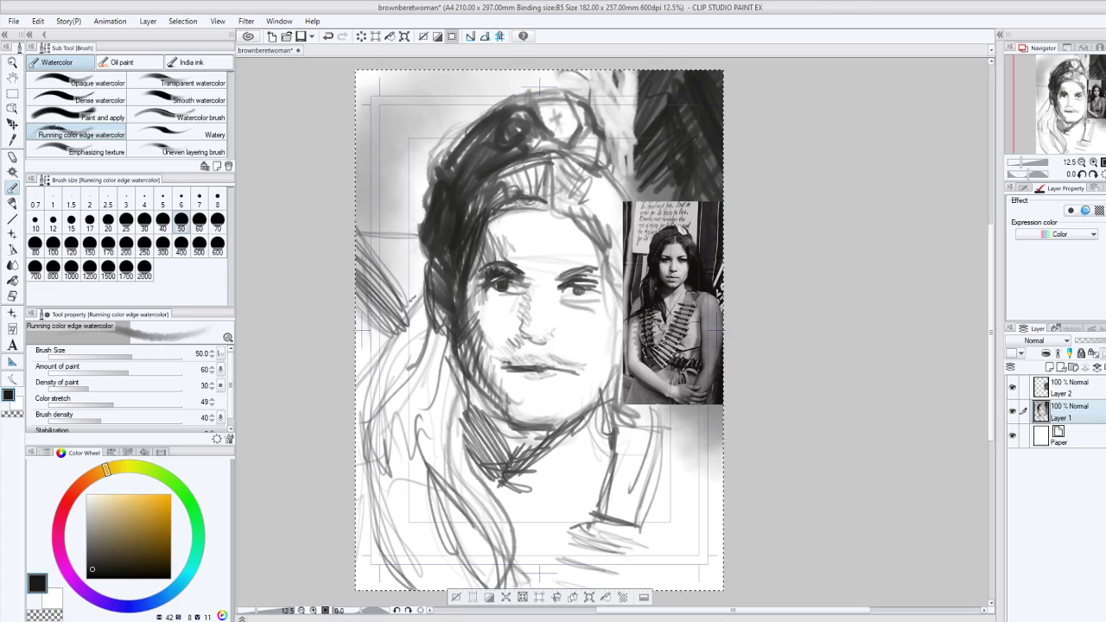
{"action": "mouse_move", "coordinate": [361, 227]}
{"action": "left_mouse_down"}
{"action": "mouse_move", "coordinate": [418, 302]}
{"action": "mouse_move", "coordinate": [358, 392]}
{"action": "left_mouse_up"}
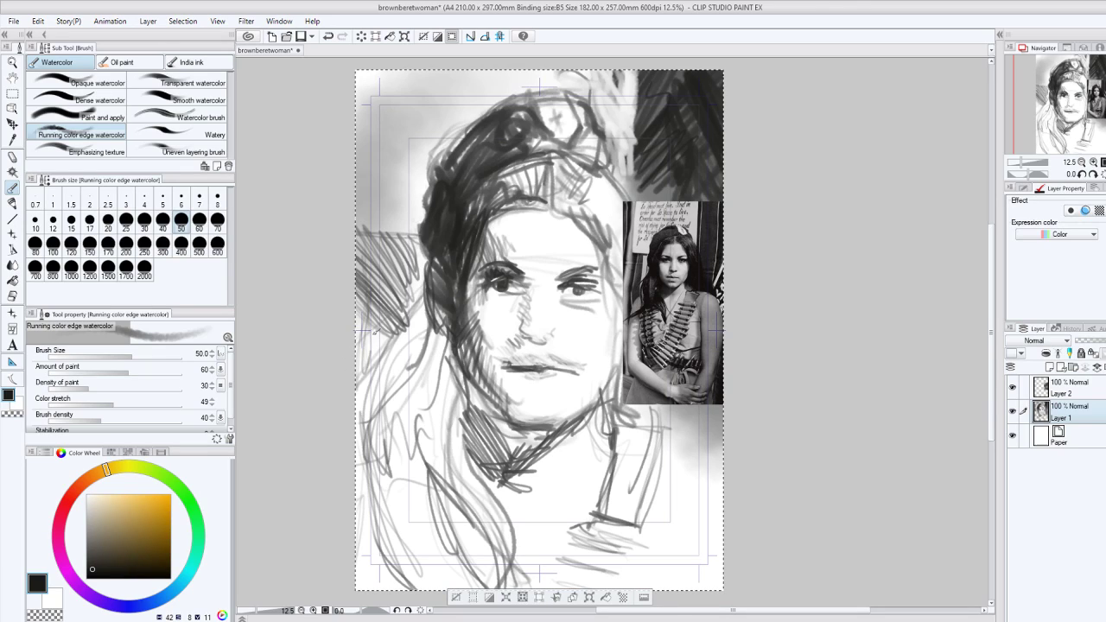
{"action": "left_click_drag", "start_coordinate": [423, 230], "coordinate": [371, 357]}
{"action": "mouse_move", "coordinate": [394, 275]}
{"action": "left_mouse_down"}
{"action": "mouse_move", "coordinate": [396, 342]}
{"action": "mouse_move", "coordinate": [383, 358]}
{"action": "left_mouse_up"}
{"action": "mouse_move", "coordinate": [380, 297]}
{"action": "left_mouse_down"}
{"action": "mouse_move", "coordinate": [370, 361]}
{"action": "mouse_move", "coordinate": [356, 366]}
{"action": "left_mouse_up"}
{"action": "mouse_move", "coordinate": [423, 245]}
{"action": "left_mouse_down"}
{"action": "mouse_move", "coordinate": [413, 303]}
{"action": "mouse_move", "coordinate": [358, 378]}
{"action": "mouse_move", "coordinate": [358, 342]}
{"action": "left_mouse_up"}
{"action": "left_click_drag", "start_coordinate": [424, 249], "coordinate": [357, 319]}
{"action": "left_click_drag", "start_coordinate": [378, 256], "coordinate": [356, 292]}
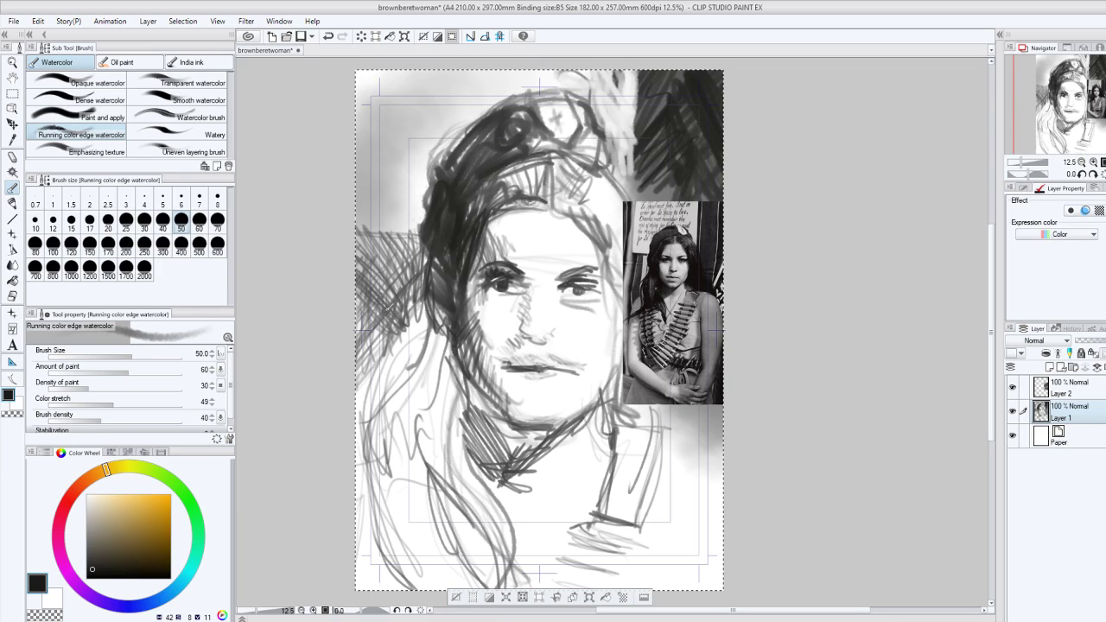
{"action": "left_click_drag", "start_coordinate": [377, 334], "coordinate": [358, 373]}
Draw a dark star on the beret's badge and darken the eye sockets.
{"action": "mouse_move", "coordinate": [553, 129]}
{"action": "left_mouse_down"}
{"action": "mouse_move", "coordinate": [541, 113]}
{"action": "mouse_move", "coordinate": [565, 125]}
{"action": "mouse_move", "coordinate": [558, 109]}
{"action": "mouse_move", "coordinate": [570, 121]}
{"action": "mouse_move", "coordinate": [439, 161]}
{"action": "mouse_move", "coordinate": [434, 189]}
{"action": "left_mouse_up"}
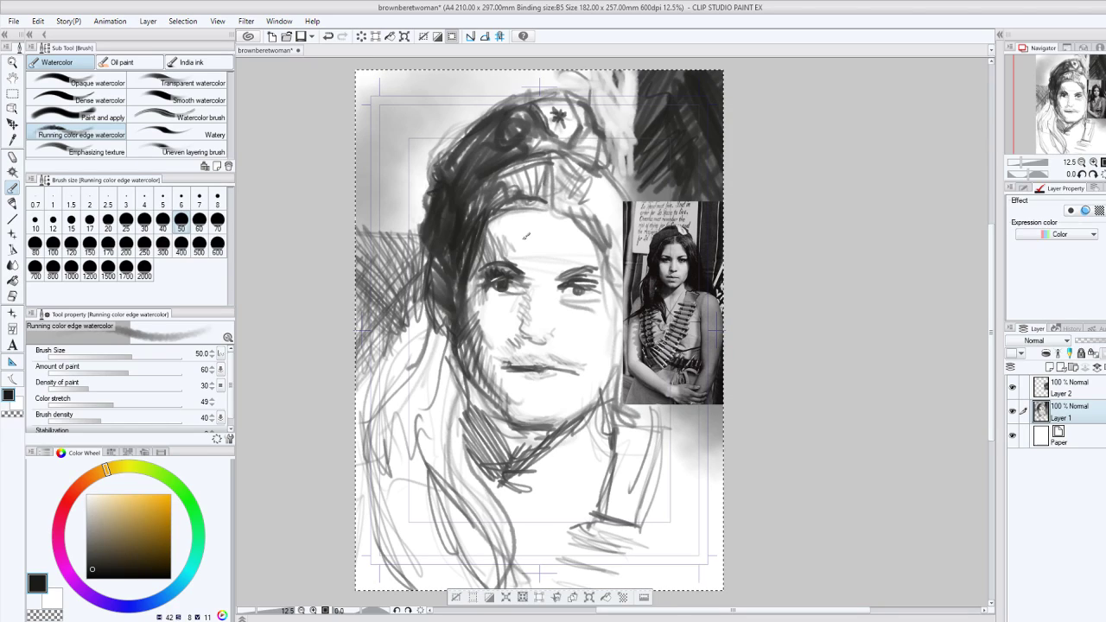
{"action": "mouse_move", "coordinate": [494, 285]}
{"action": "left_mouse_down"}
{"action": "mouse_move", "coordinate": [526, 277]}
{"action": "mouse_move", "coordinate": [532, 289]}
{"action": "mouse_move", "coordinate": [513, 256]}
{"action": "mouse_move", "coordinate": [610, 264]}
{"action": "left_mouse_up"}
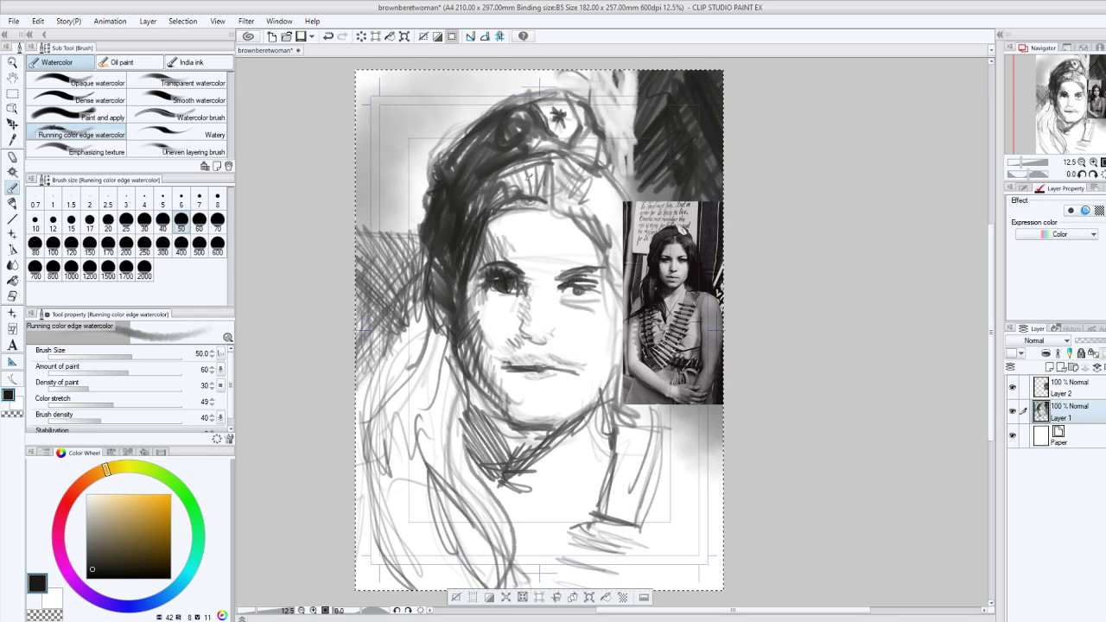
Darken the hair between the beret and the forehead, and define the hairline on its right side.
{"action": "mouse_move", "coordinate": [529, 177]}
{"action": "left_mouse_down"}
{"action": "mouse_move", "coordinate": [541, 200]}
{"action": "mouse_move", "coordinate": [488, 218]}
{"action": "left_mouse_up"}
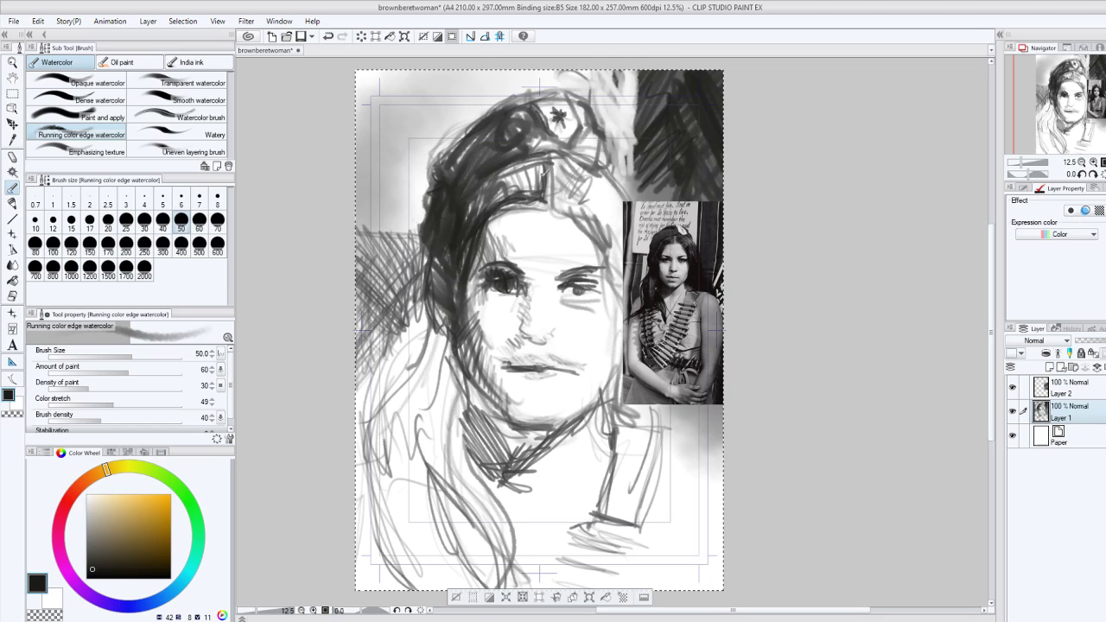
{"action": "mouse_move", "coordinate": [542, 173]}
{"action": "left_mouse_down"}
{"action": "mouse_move", "coordinate": [503, 197]}
{"action": "mouse_move", "coordinate": [531, 192]}
{"action": "left_mouse_up"}
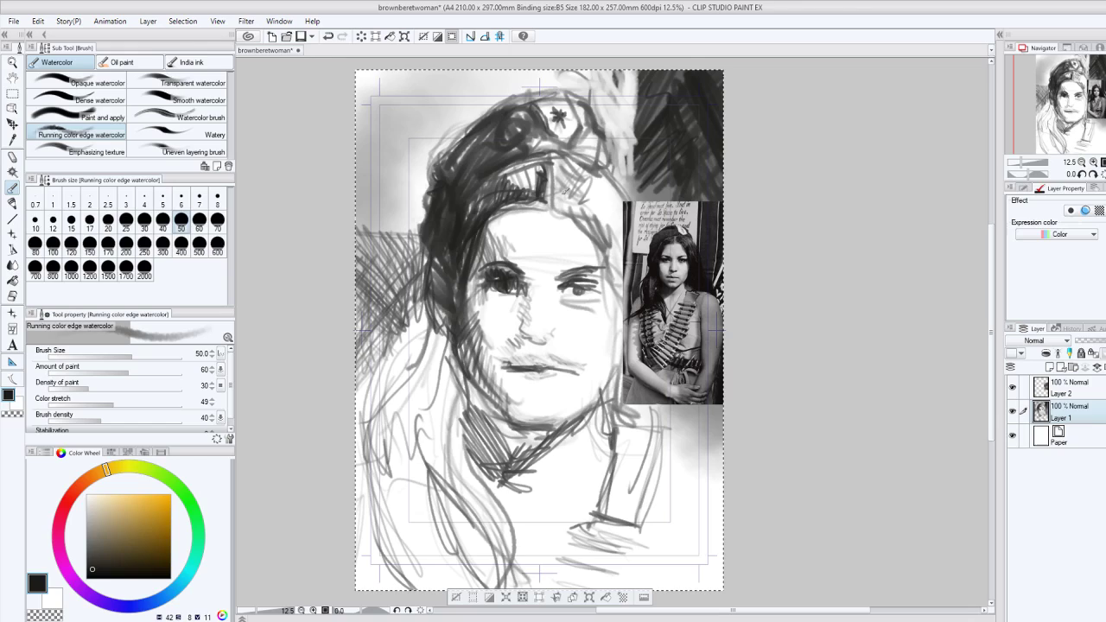
{"action": "left_click_drag", "start_coordinate": [567, 186], "coordinate": [607, 235]}
Darken the left edge of the face down to the jaw and lightly hatch the left half of the forehead.
{"action": "left_click_drag", "start_coordinate": [474, 304], "coordinate": [476, 394]}
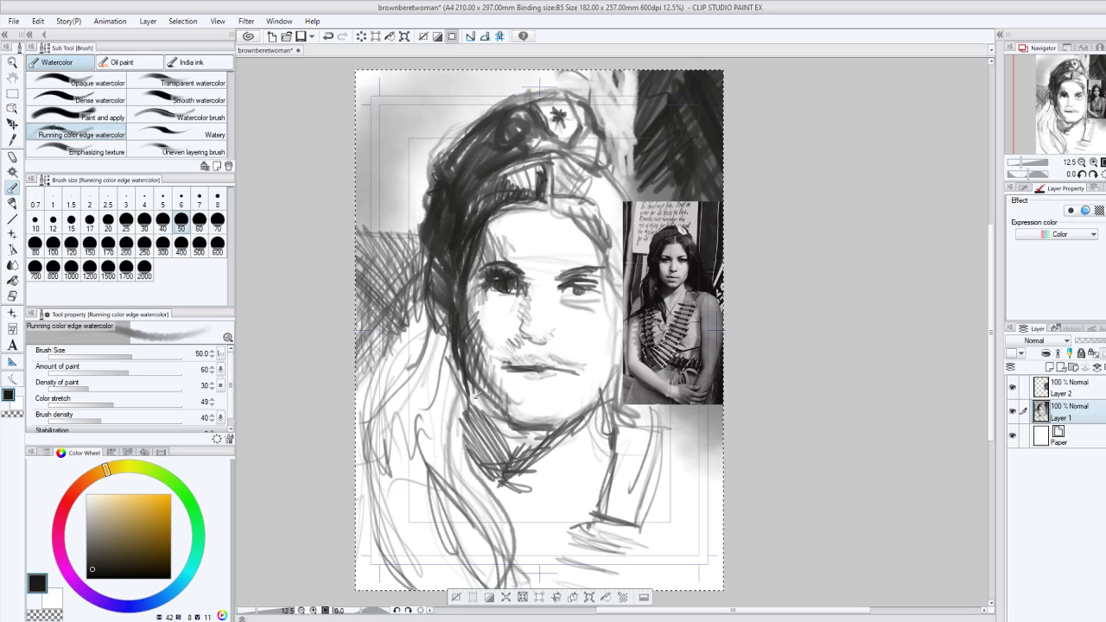
{"action": "left_click_drag", "start_coordinate": [467, 356], "coordinate": [503, 417]}
{"action": "left_click_drag", "start_coordinate": [465, 342], "coordinate": [515, 427]}
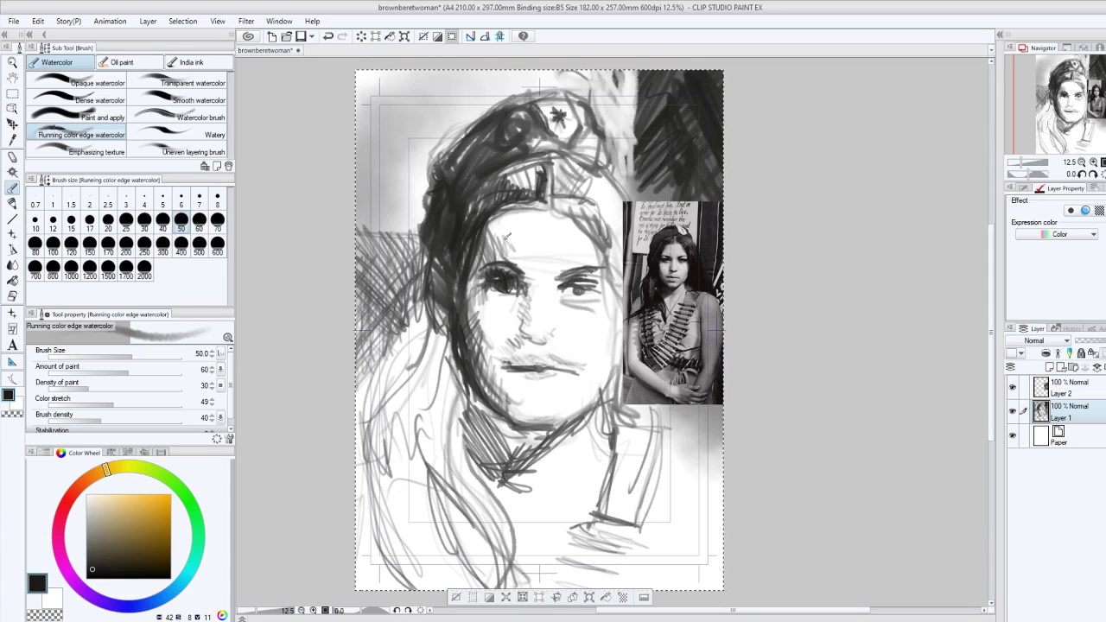
{"action": "mouse_move", "coordinate": [501, 246]}
{"action": "left_mouse_down"}
{"action": "mouse_move", "coordinate": [519, 207]}
{"action": "mouse_move", "coordinate": [527, 250]}
{"action": "mouse_move", "coordinate": [493, 246]}
{"action": "left_mouse_up"}
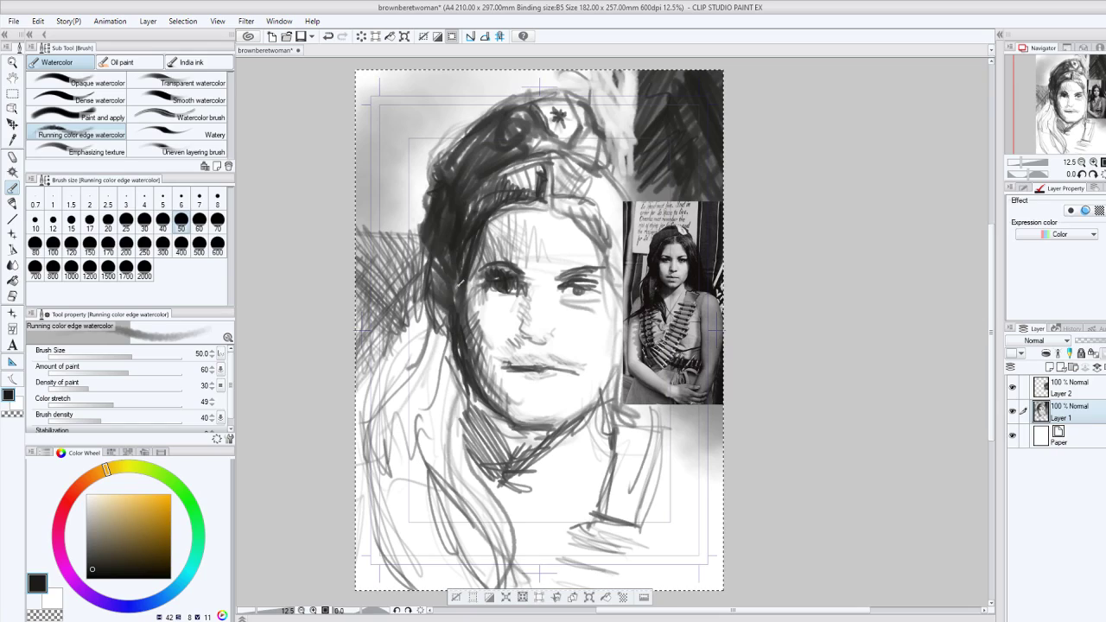
Thicken the dark hair along the left cheek and temple, and add shading to the left cheek.
{"action": "mouse_move", "coordinate": [463, 281]}
{"action": "left_mouse_down"}
{"action": "mouse_move", "coordinate": [467, 358]}
{"action": "mouse_move", "coordinate": [481, 352]}
{"action": "mouse_move", "coordinate": [510, 428]}
{"action": "left_mouse_up"}
{"action": "left_click_drag", "start_coordinate": [463, 336], "coordinate": [472, 391]}
{"action": "mouse_move", "coordinate": [481, 354]}
{"action": "left_mouse_down"}
{"action": "mouse_move", "coordinate": [465, 291]}
{"action": "mouse_move", "coordinate": [436, 298]}
{"action": "mouse_move", "coordinate": [430, 230]}
{"action": "left_mouse_up"}
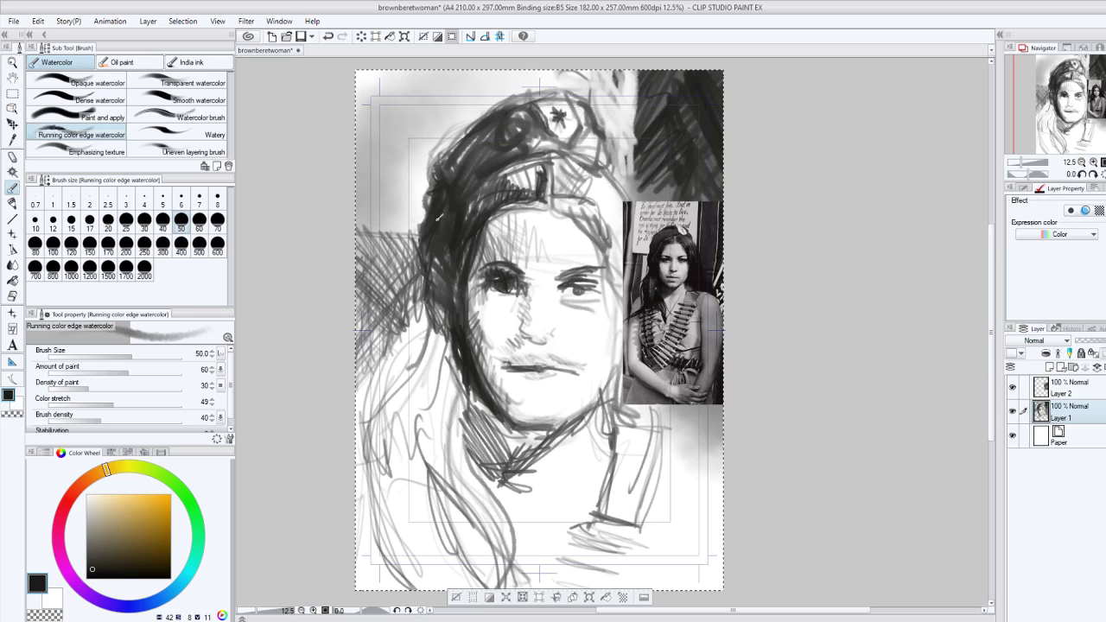
{"action": "left_click_drag", "start_coordinate": [443, 268], "coordinate": [435, 235]}
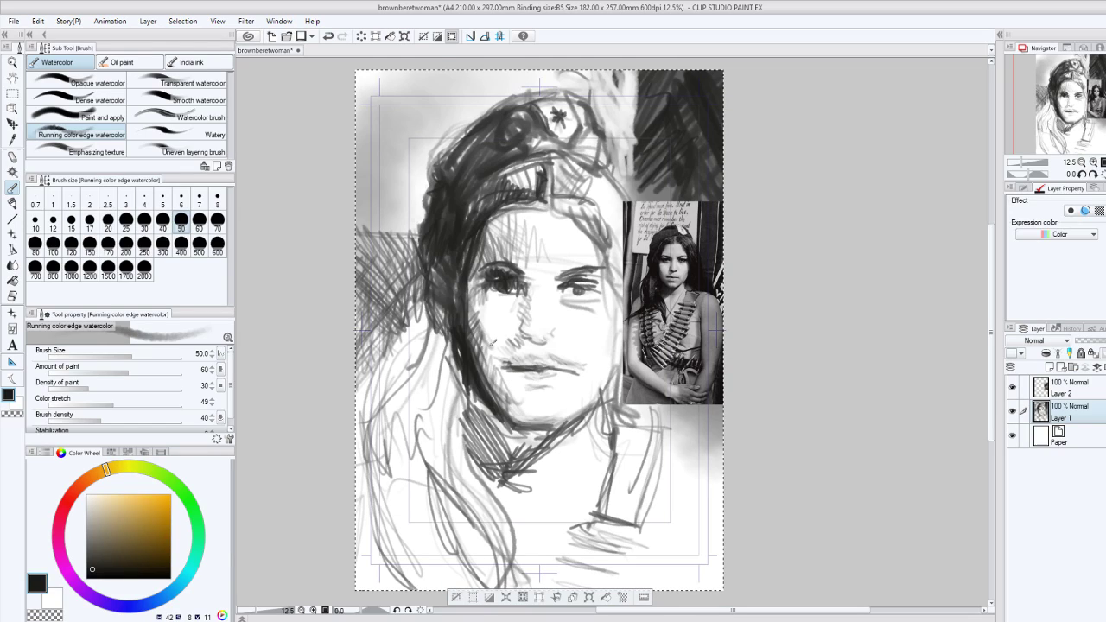
{"action": "left_click_drag", "start_coordinate": [492, 344], "coordinate": [468, 304]}
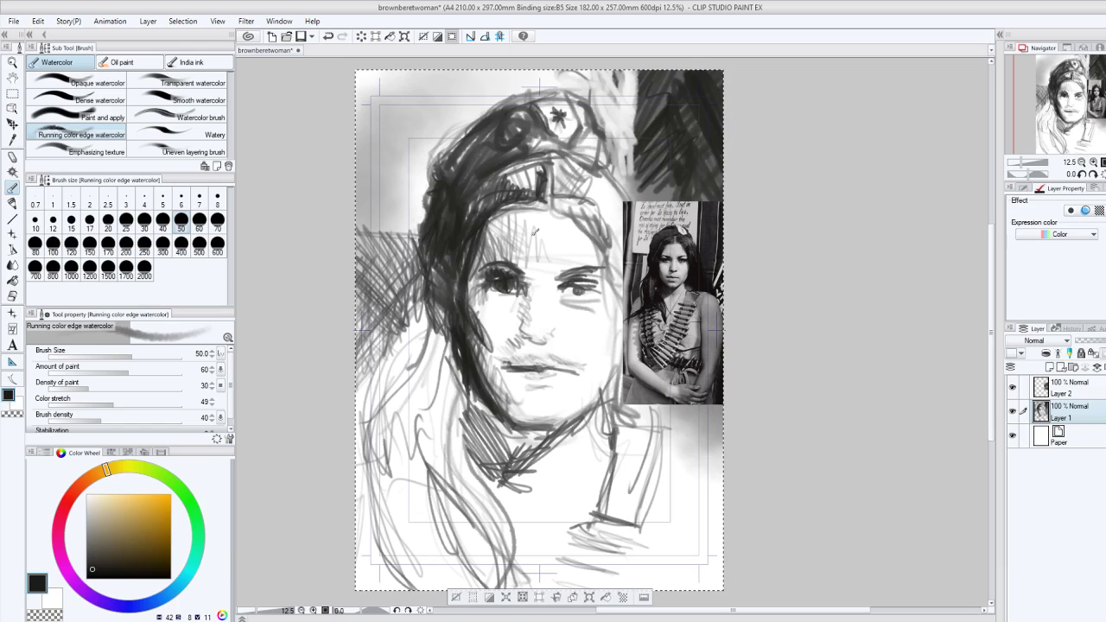
Pull dark hair strands down from the left temple over the lighter long hair.
{"action": "left_click_drag", "start_coordinate": [432, 249], "coordinate": [420, 363]}
{"action": "left_click_drag", "start_coordinate": [425, 268], "coordinate": [422, 320]}
{"action": "left_click_drag", "start_coordinate": [437, 264], "coordinate": [411, 413]}
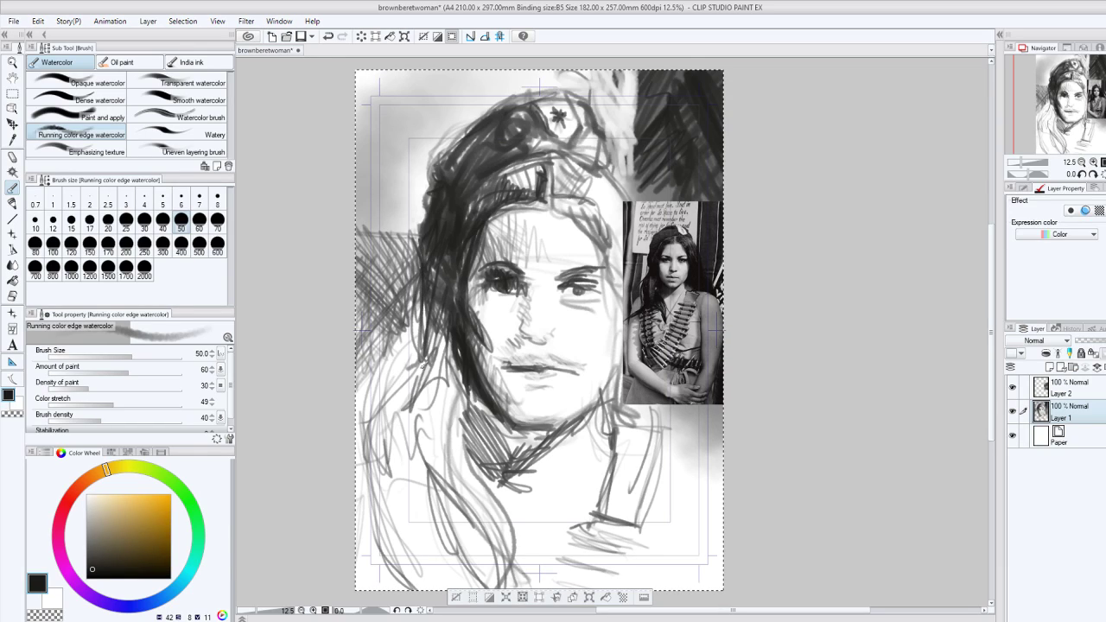
{"action": "left_click_drag", "start_coordinate": [422, 367], "coordinate": [386, 407]}
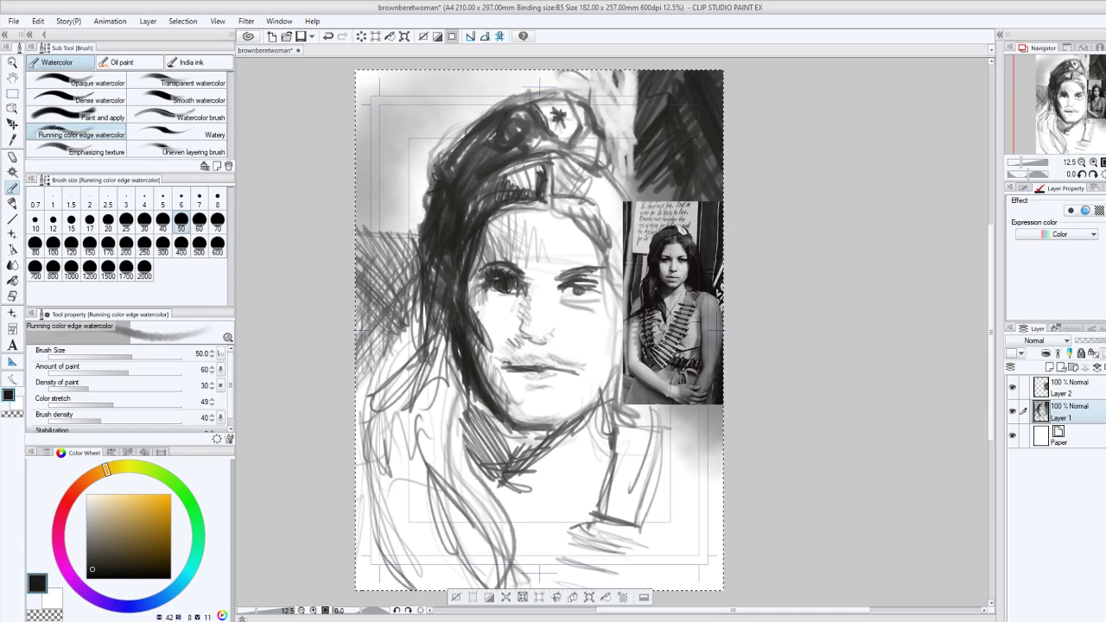
Strengthen the angled eyebrows and dark eye sockets, and darken the underside of the nose.
{"action": "mouse_move", "coordinate": [485, 255]}
{"action": "left_mouse_down"}
{"action": "mouse_move", "coordinate": [526, 261]}
{"action": "mouse_move", "coordinate": [479, 263]}
{"action": "mouse_move", "coordinate": [483, 287]}
{"action": "left_mouse_up"}
{"action": "mouse_move", "coordinate": [560, 280]}
{"action": "left_mouse_down"}
{"action": "mouse_move", "coordinate": [596, 274]}
{"action": "mouse_move", "coordinate": [577, 259]}
{"action": "mouse_move", "coordinate": [594, 256]}
{"action": "left_mouse_up"}
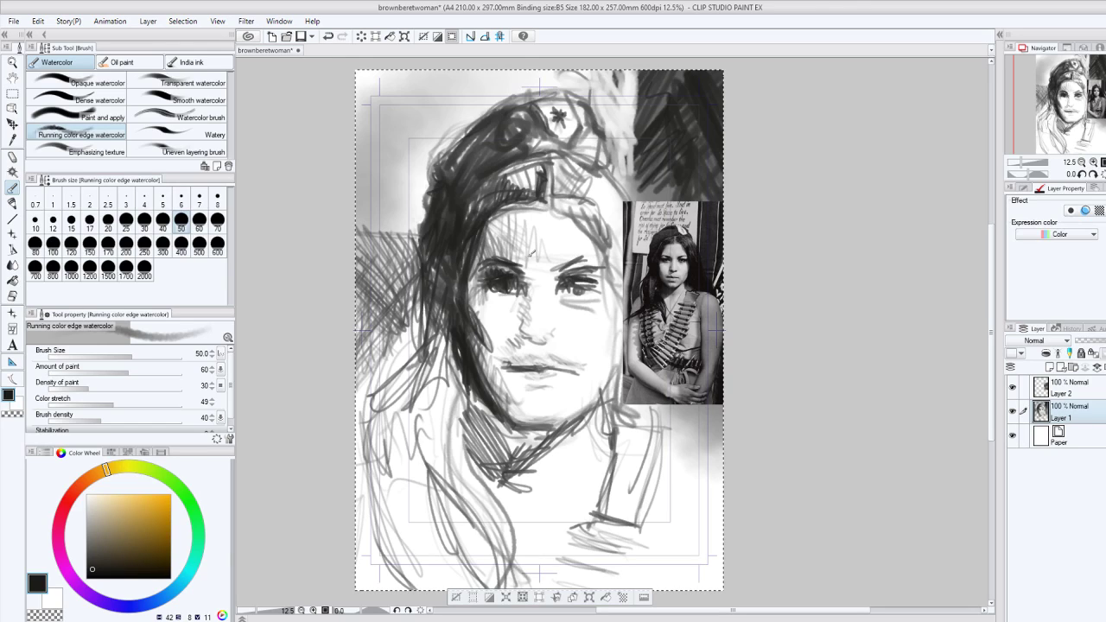
{"action": "left_click_drag", "start_coordinate": [527, 264], "coordinate": [517, 292]}
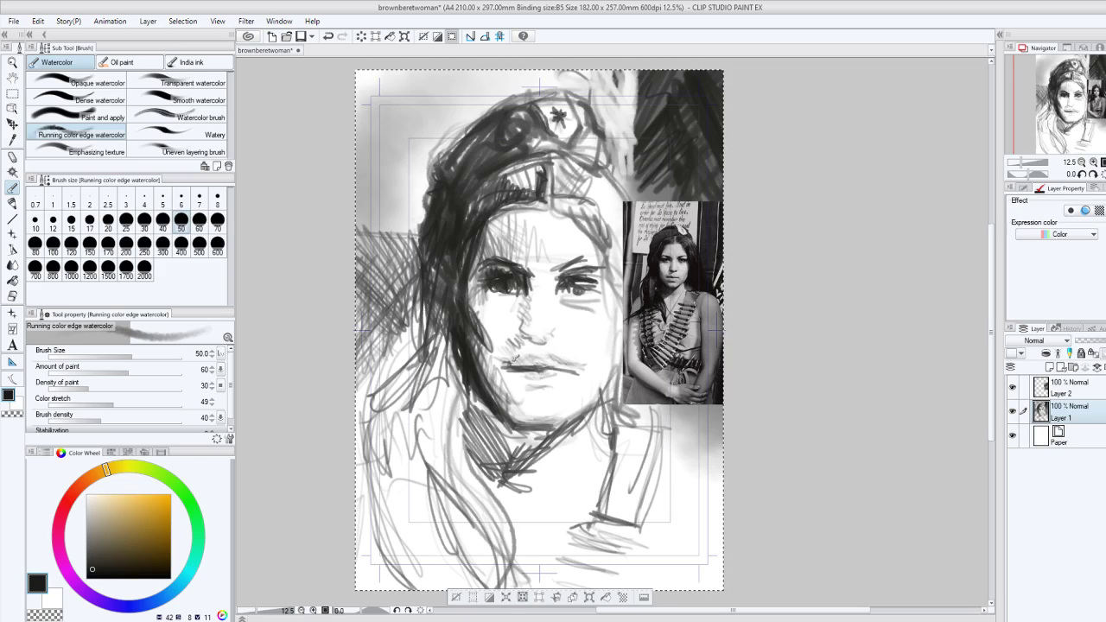
{"action": "mouse_move", "coordinate": [510, 361]}
{"action": "left_mouse_down"}
{"action": "mouse_move", "coordinate": [568, 363]}
{"action": "mouse_move", "coordinate": [520, 340]}
{"action": "mouse_move", "coordinate": [528, 327]}
{"action": "mouse_move", "coordinate": [541, 337]}
{"action": "left_mouse_up"}
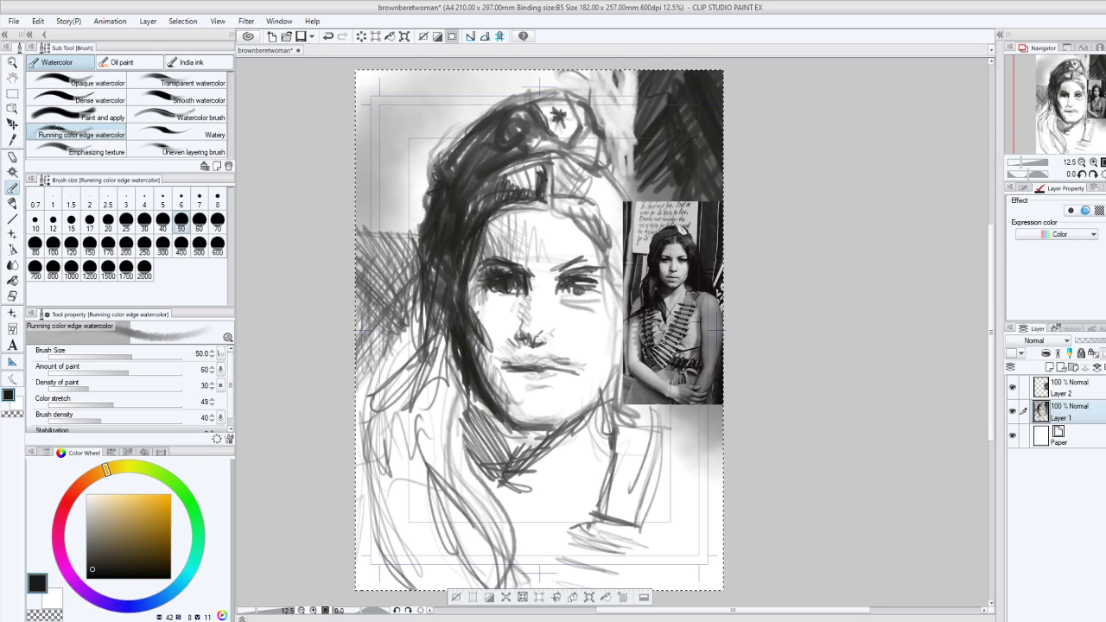
{"action": "left_click_drag", "start_coordinate": [555, 300], "coordinate": [599, 275]}
Fill in the hair under the beret, darken the beret's brim, and add long dark strokes down the left hair.
{"action": "mouse_move", "coordinate": [543, 207]}
{"action": "left_mouse_down"}
{"action": "mouse_move", "coordinate": [502, 212]}
{"action": "mouse_move", "coordinate": [553, 162]}
{"action": "mouse_move", "coordinate": [530, 150]}
{"action": "left_mouse_up"}
{"action": "left_click_drag", "start_coordinate": [517, 166], "coordinate": [477, 190]}
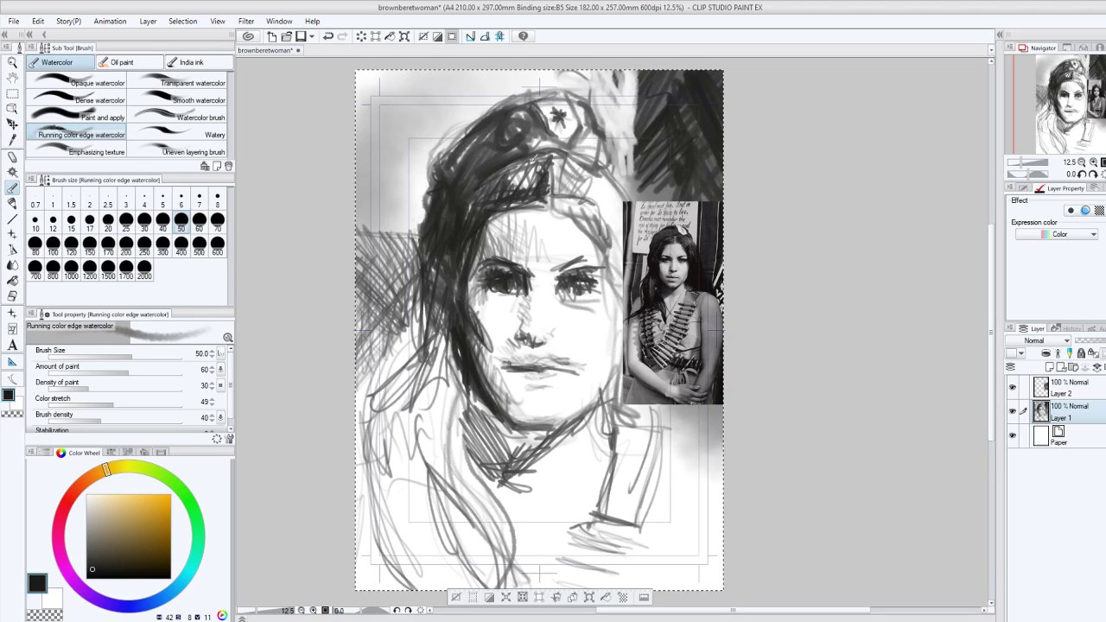
{"action": "left_click_drag", "start_coordinate": [564, 130], "coordinate": [472, 180]}
{"action": "mouse_move", "coordinate": [483, 142]}
{"action": "left_mouse_down"}
{"action": "mouse_move", "coordinate": [442, 200]}
{"action": "mouse_move", "coordinate": [406, 384]}
{"action": "left_mouse_up"}
{"action": "mouse_move", "coordinate": [435, 275]}
{"action": "left_mouse_down"}
{"action": "mouse_move", "coordinate": [418, 375]}
{"action": "mouse_move", "coordinate": [442, 340]}
{"action": "mouse_move", "coordinate": [436, 395]}
{"action": "left_mouse_up"}
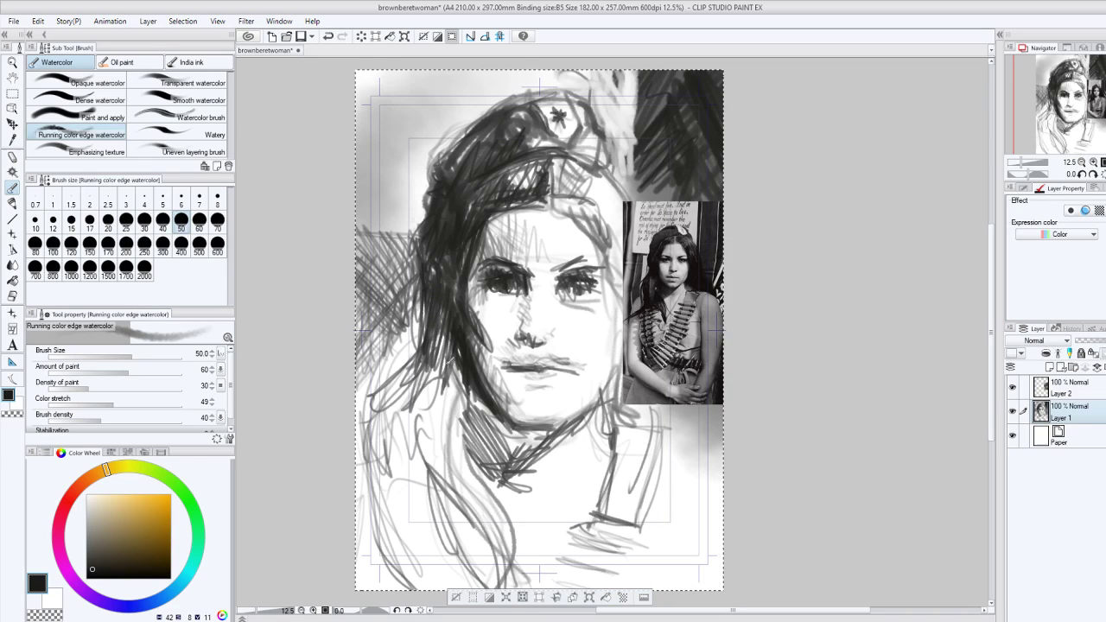
{"action": "left_click_drag", "start_coordinate": [425, 299], "coordinate": [390, 380]}
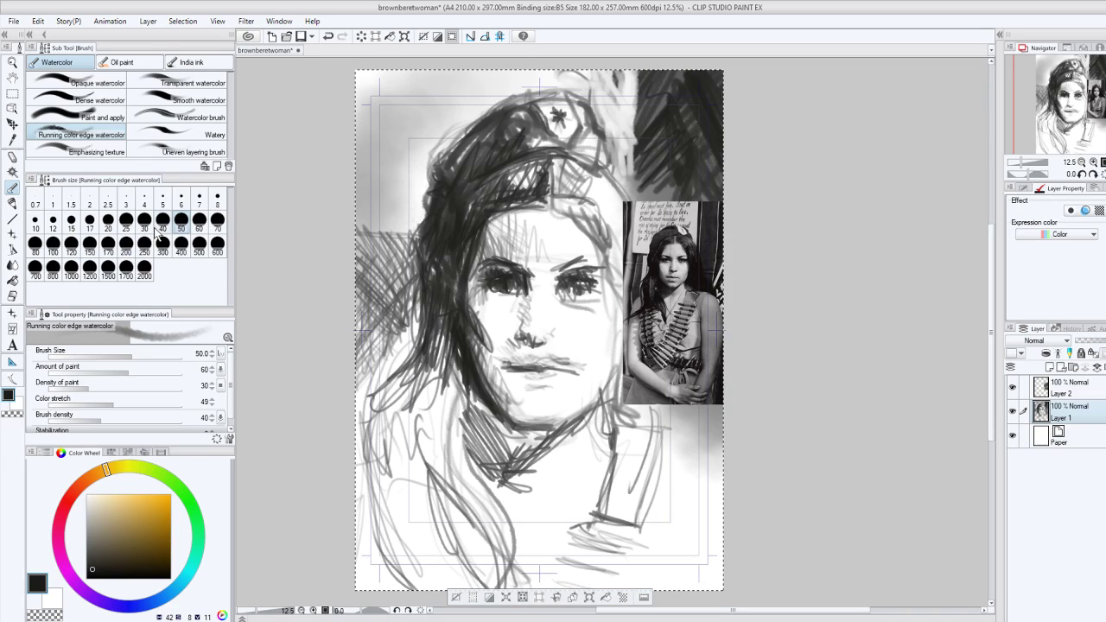
With a brush size of 150, sweep dark strands down the lower left hair and deepen the shadow under the jaw and neck.
{"action": "left_click", "coordinate": [90, 243]}
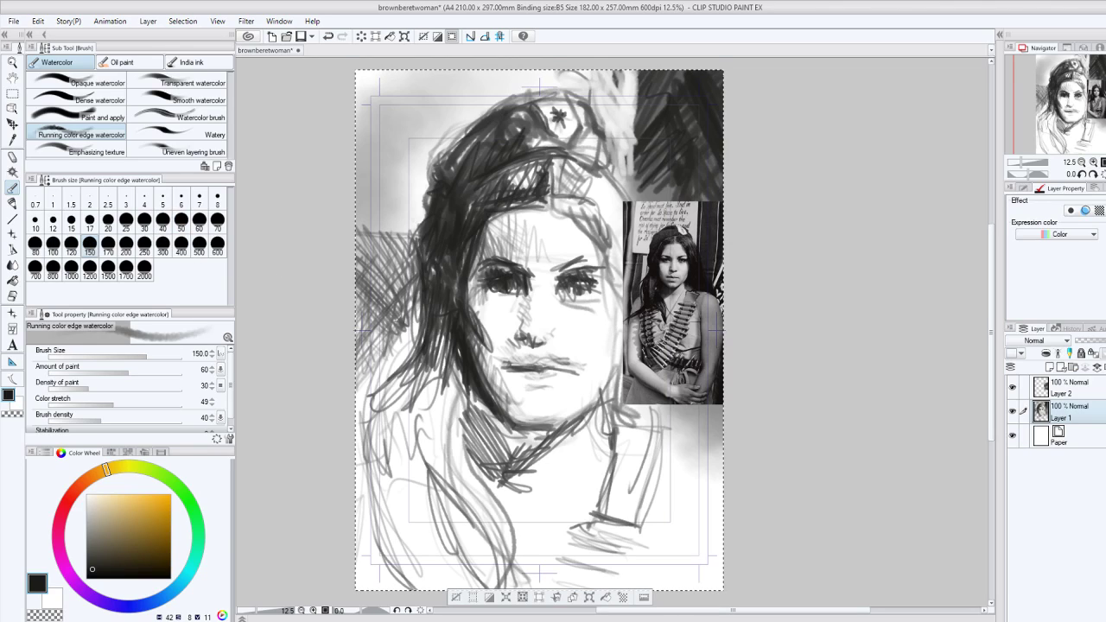
{"action": "mouse_move", "coordinate": [426, 320]}
{"action": "left_mouse_down"}
{"action": "mouse_move", "coordinate": [397, 384]}
{"action": "mouse_move", "coordinate": [356, 416]}
{"action": "left_mouse_up"}
{"action": "left_click_drag", "start_coordinate": [421, 360], "coordinate": [396, 372]}
{"action": "left_click_drag", "start_coordinate": [446, 318], "coordinate": [422, 403]}
{"action": "left_click_drag", "start_coordinate": [447, 326], "coordinate": [419, 410]}
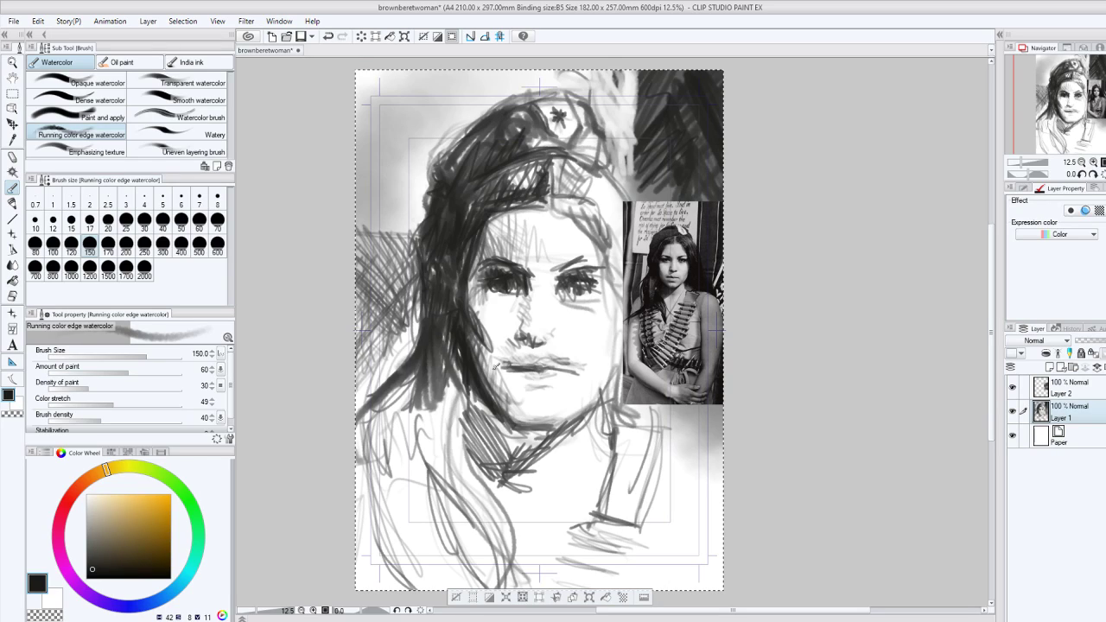
{"action": "mouse_move", "coordinate": [496, 366]}
{"action": "left_mouse_down"}
{"action": "mouse_move", "coordinate": [522, 425]}
{"action": "mouse_move", "coordinate": [511, 446]}
{"action": "mouse_move", "coordinate": [555, 422]}
{"action": "mouse_move", "coordinate": [474, 478]}
{"action": "left_mouse_up"}
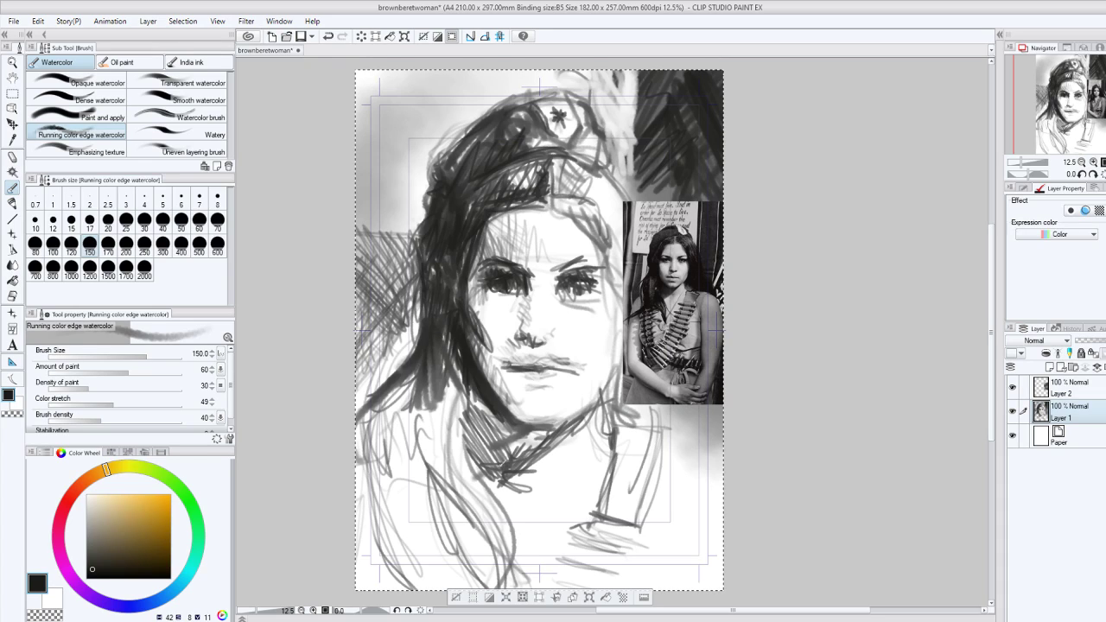
{"action": "mouse_move", "coordinate": [467, 389]}
{"action": "left_mouse_down"}
{"action": "mouse_move", "coordinate": [522, 446]}
{"action": "mouse_move", "coordinate": [458, 387]}
{"action": "left_mouse_up"}
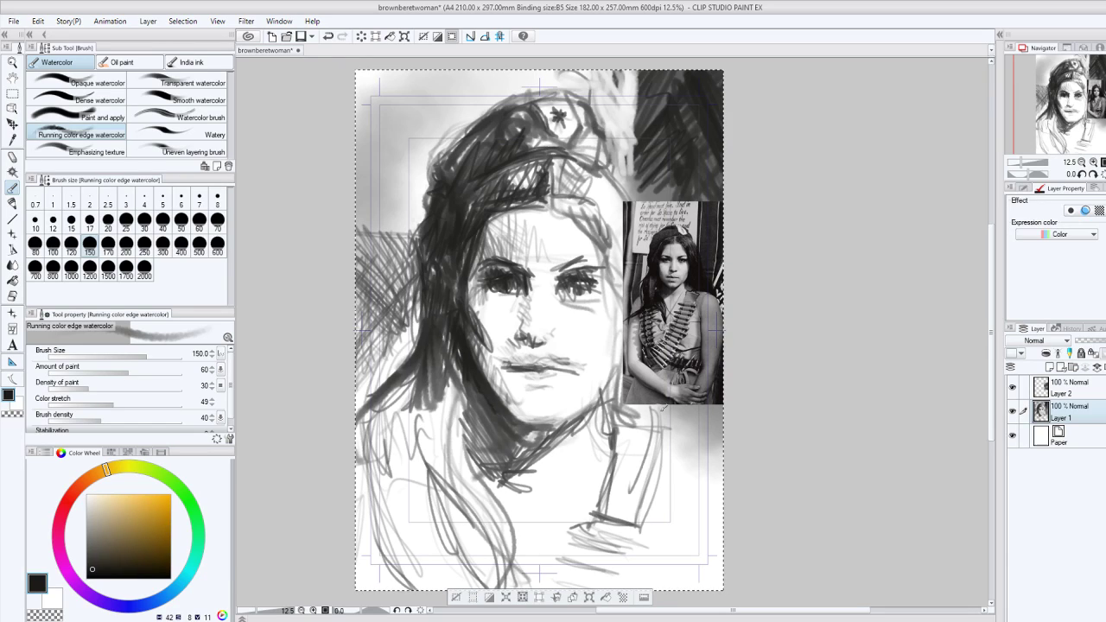
Move the reference photo on Layer 2 over the middle of the drawn face so its hidden side is on the canvas.
{"action": "left_click", "coordinate": [1069, 388]}
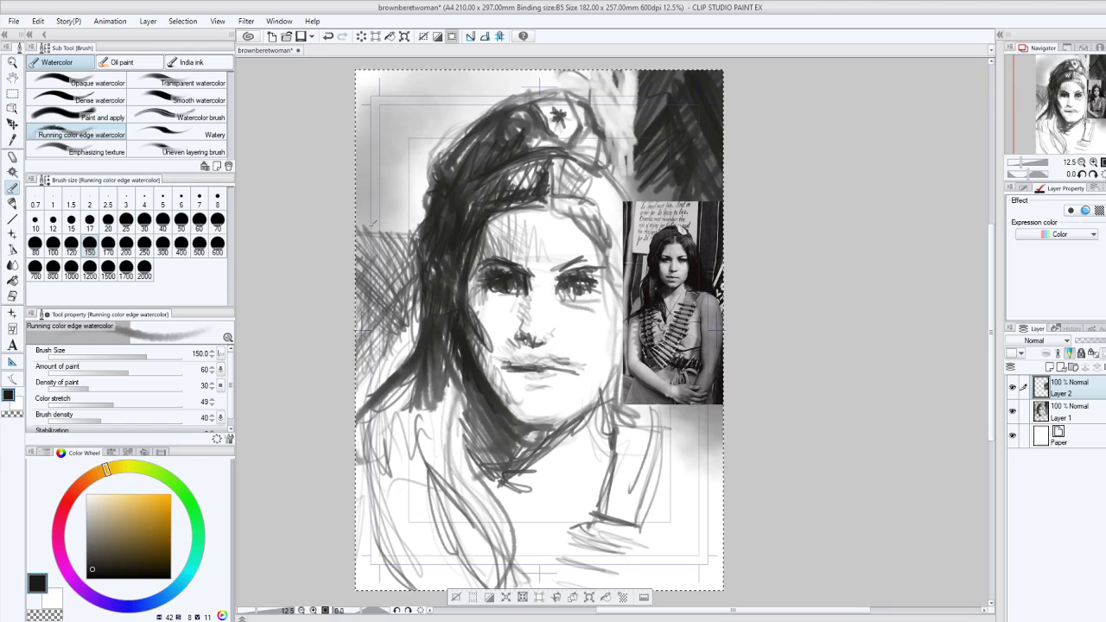
{"action": "key", "text": "m"}
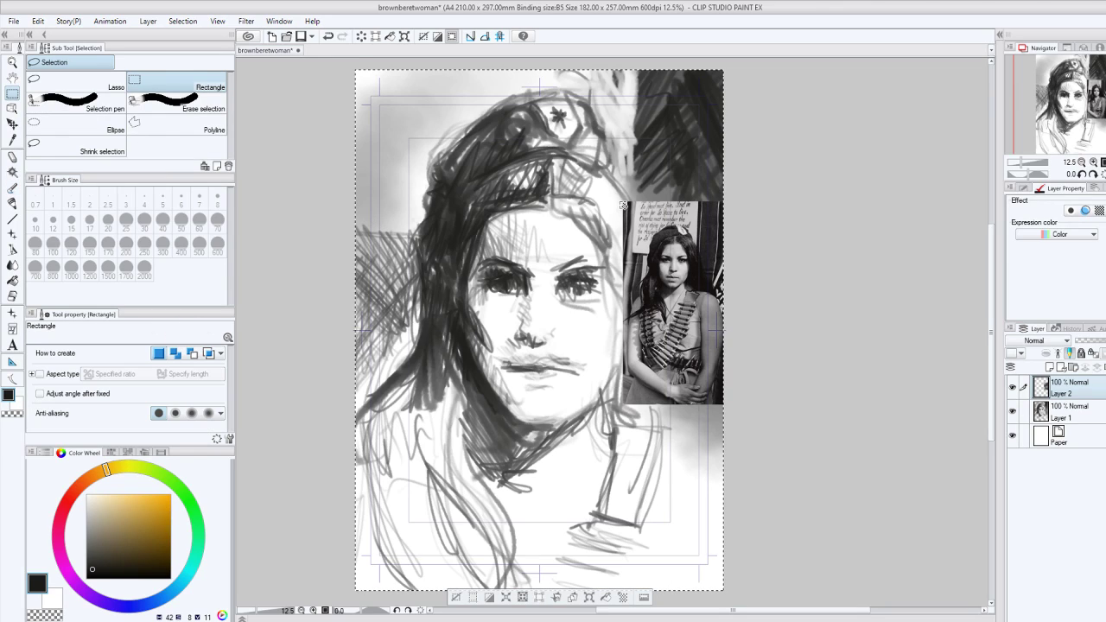
{"action": "left_click_drag", "start_coordinate": [638, 160], "coordinate": [355, 591]}
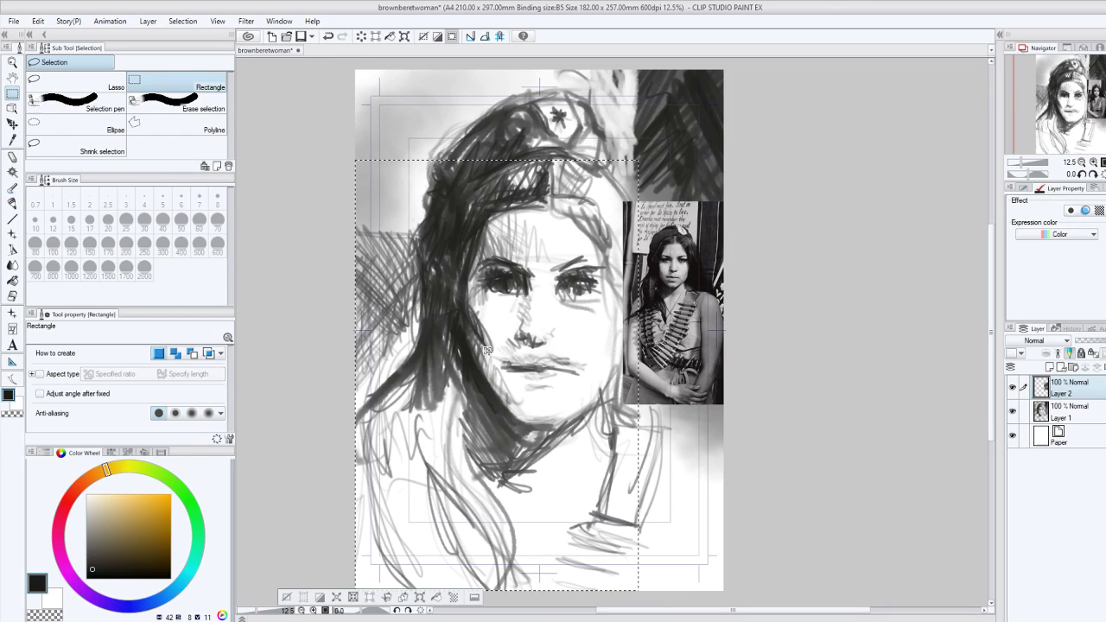
{"action": "left_click_drag", "start_coordinate": [432, 343], "coordinate": [356, 591]}
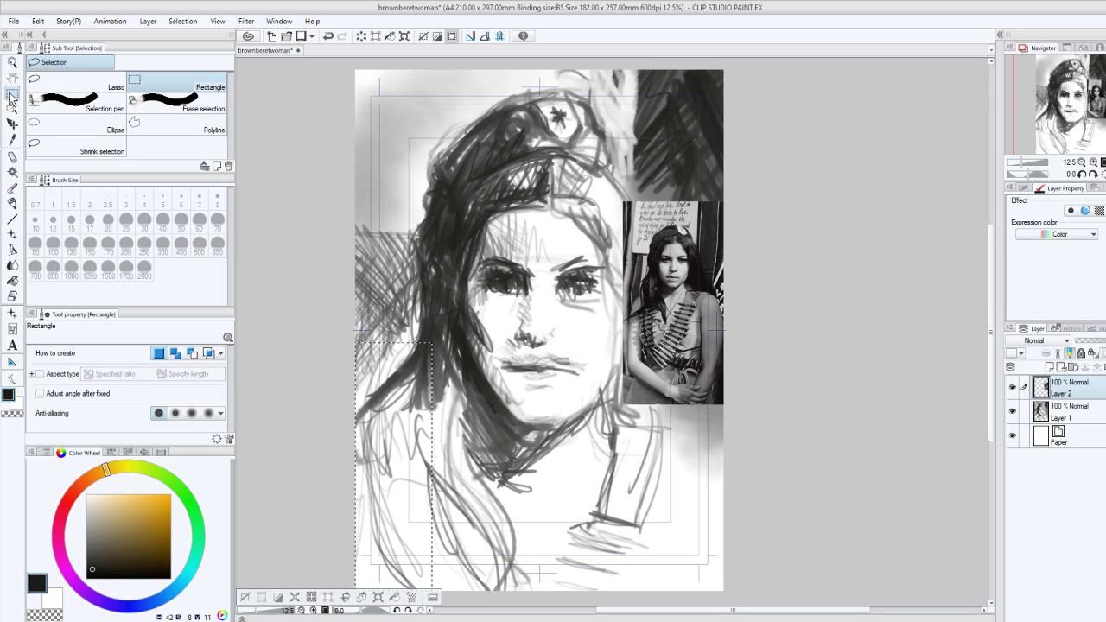
{"action": "left_click", "coordinate": [12, 123]}
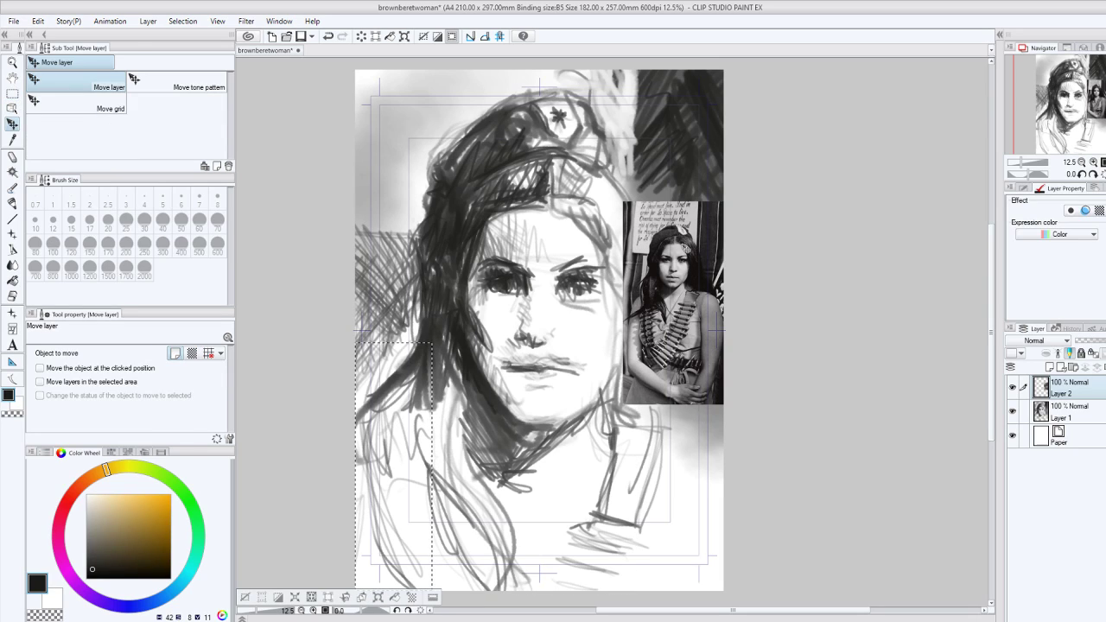
{"action": "left_click_drag", "start_coordinate": [684, 248], "coordinate": [530, 266]}
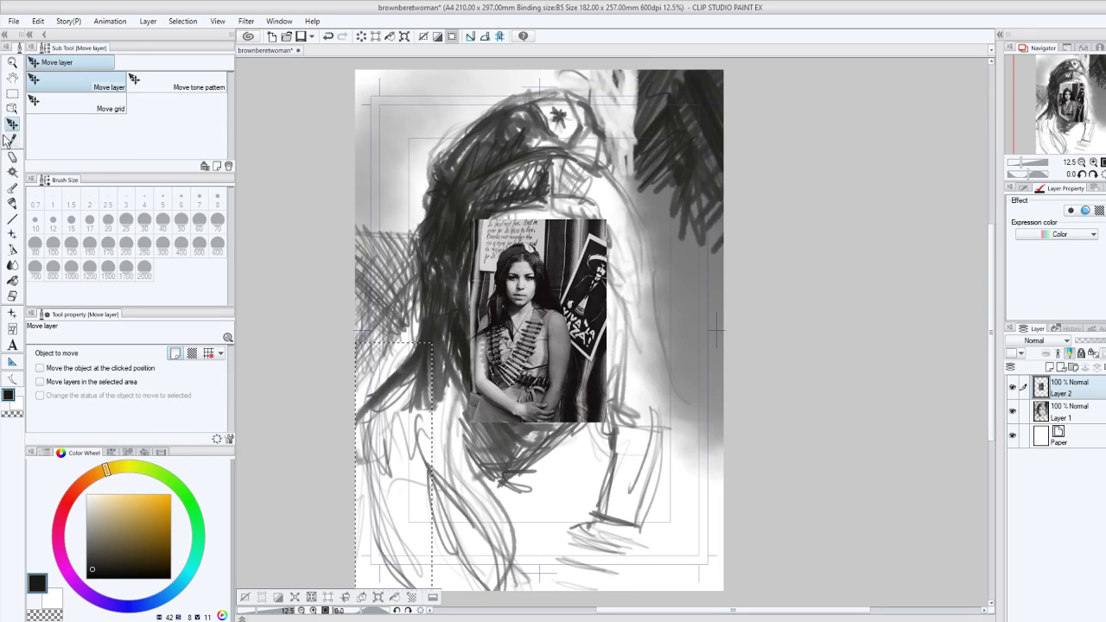
Crop the poster side and the top strip off the reference photo.
{"action": "left_click", "coordinate": [12, 92]}
{"action": "left_click_drag", "start_coordinate": [663, 442], "coordinate": [586, 253]}
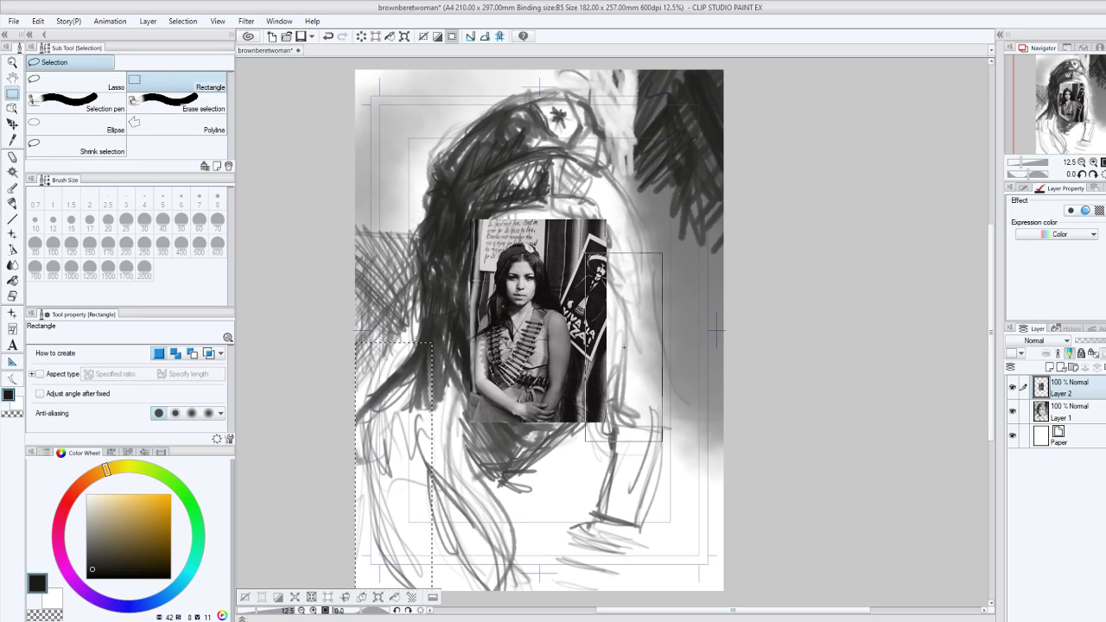
{"action": "left_click_drag", "start_coordinate": [624, 347], "coordinate": [573, 172]}
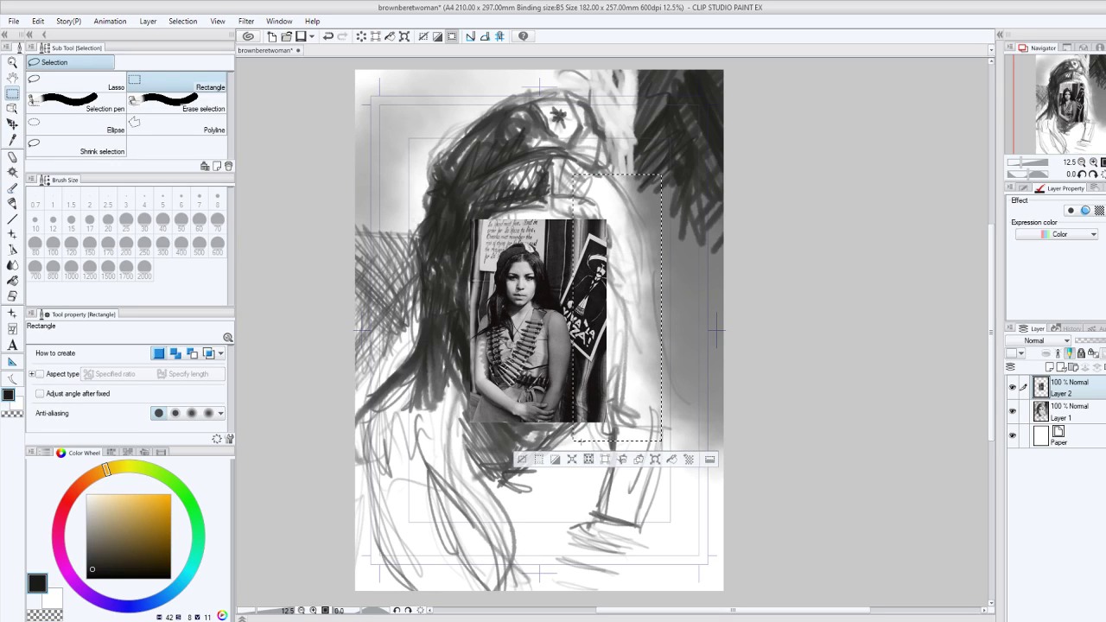
{"action": "left_click", "coordinate": [621, 460]}
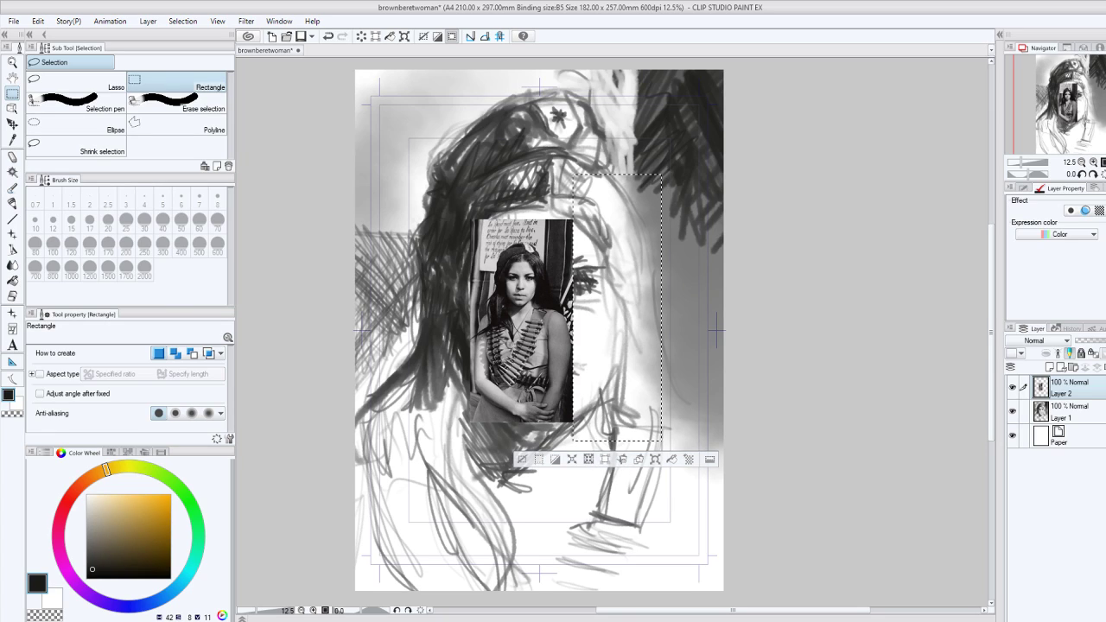
{"action": "left_click_drag", "start_coordinate": [461, 203], "coordinate": [628, 236]}
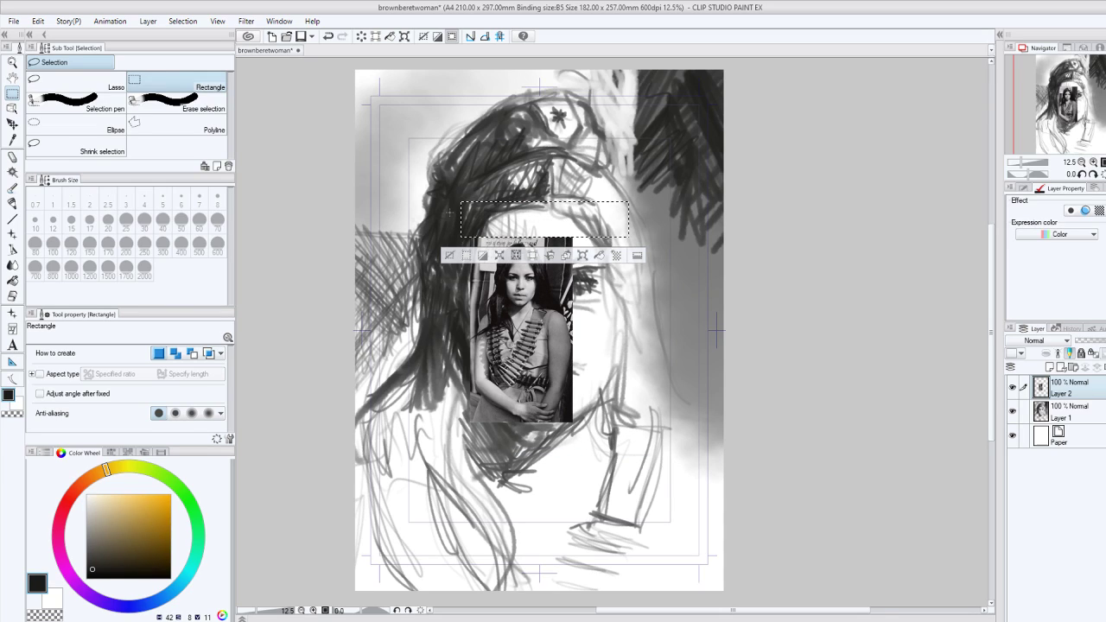
Scale the reference photo up to 136% and move it to the upper right of the canvas.
{"action": "left_click_drag", "start_coordinate": [451, 213], "coordinate": [605, 455]}
{"action": "key", "text": "ctrl+t"}
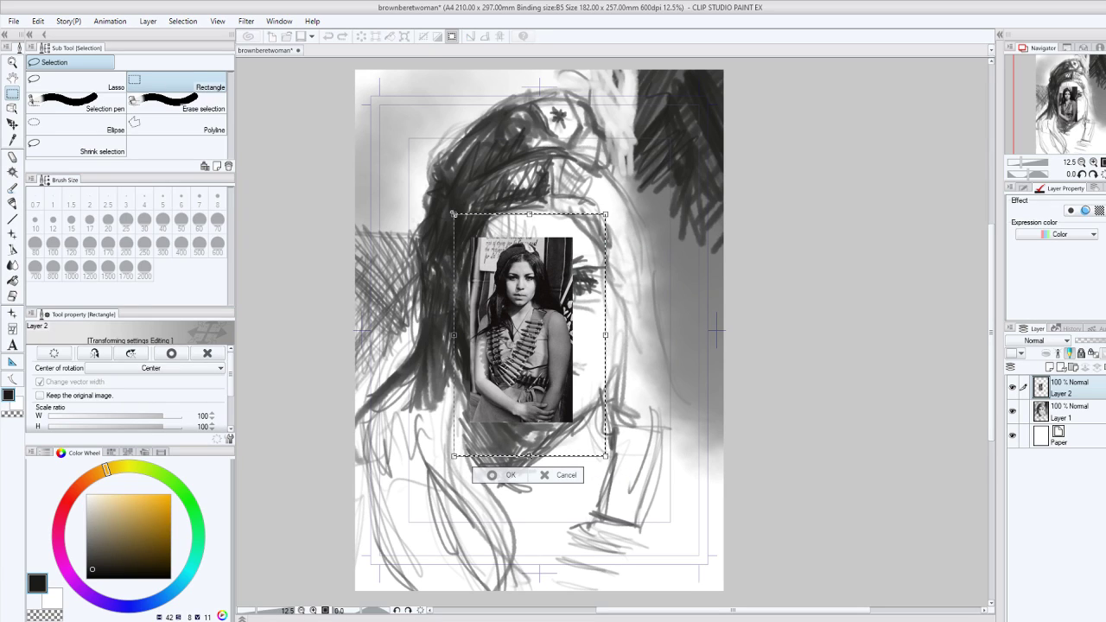
{"action": "left_click_drag", "start_coordinate": [454, 214], "coordinate": [398, 125]}
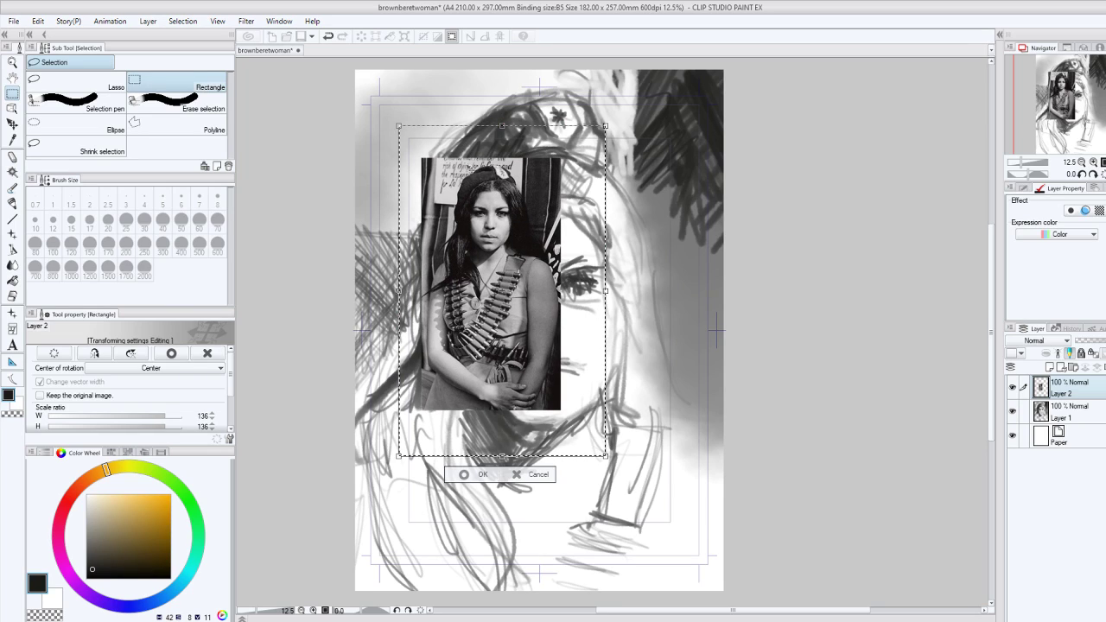
{"action": "left_click_drag", "start_coordinate": [479, 180], "coordinate": [651, 179]}
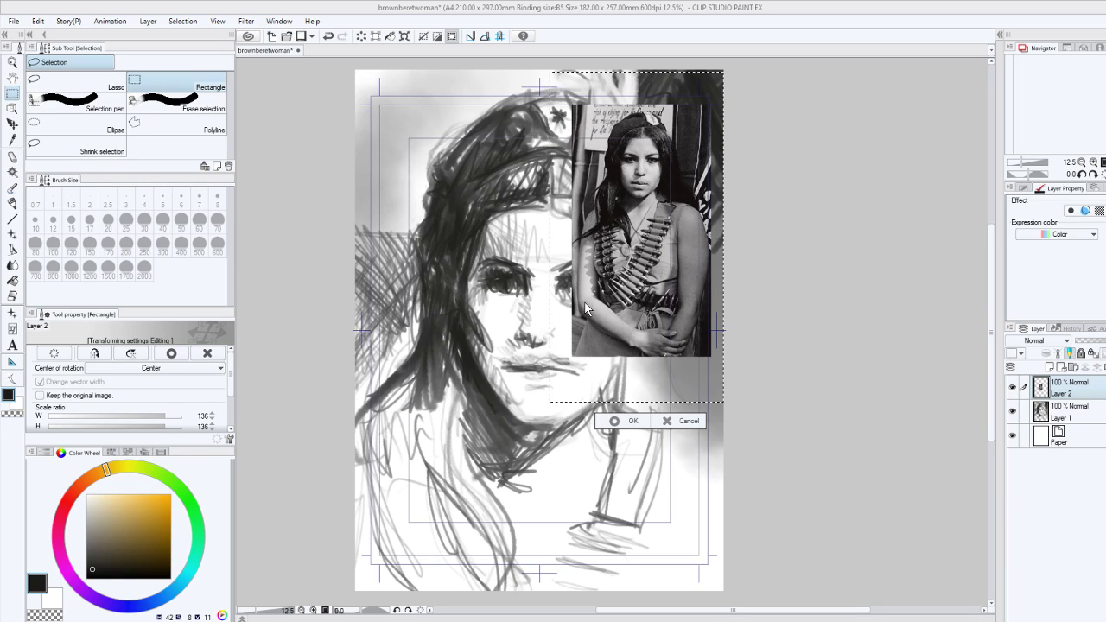
{"action": "key", "text": "Return"}
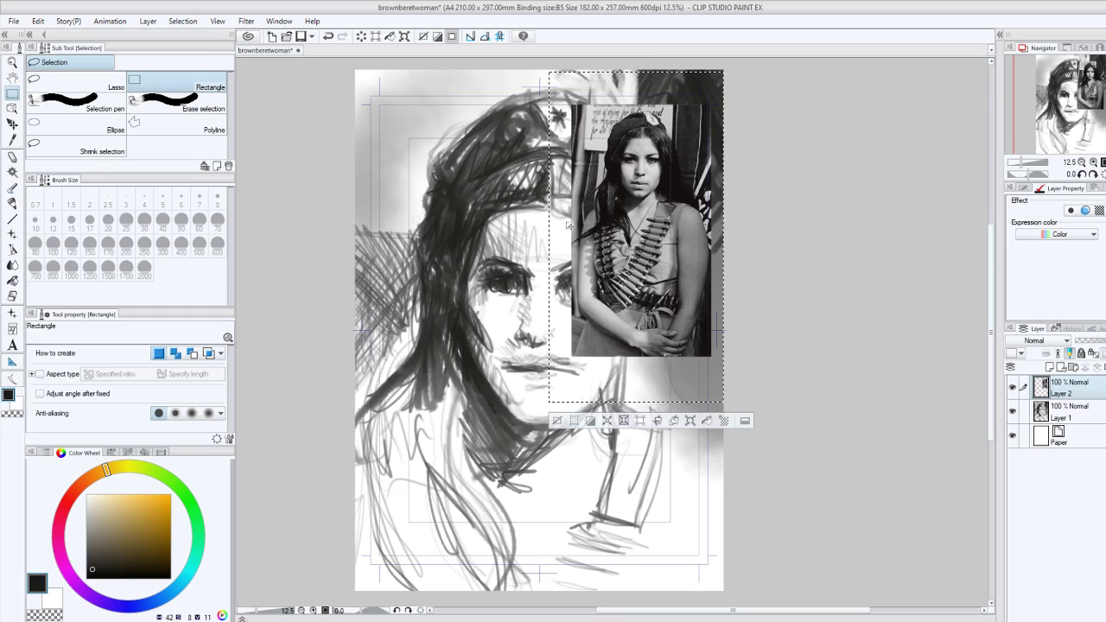
Crop off the lower part of the reference photo just below the chest, leaving the head and bandoliers.
{"action": "left_click_drag", "start_coordinate": [570, 226], "coordinate": [571, 418]}
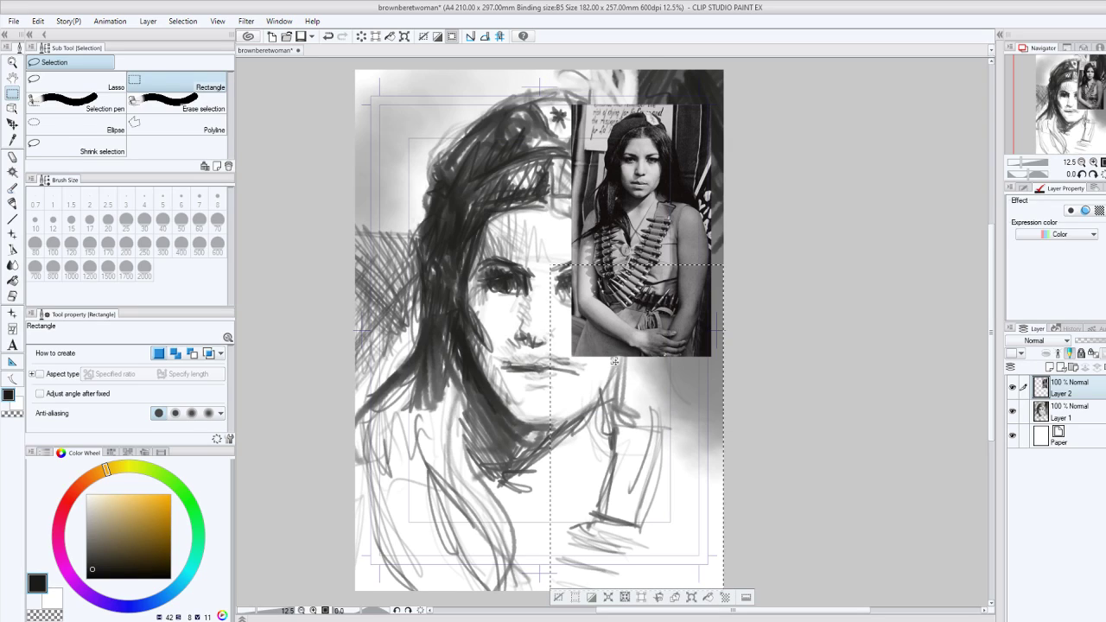
{"action": "left_click", "coordinate": [667, 599]}
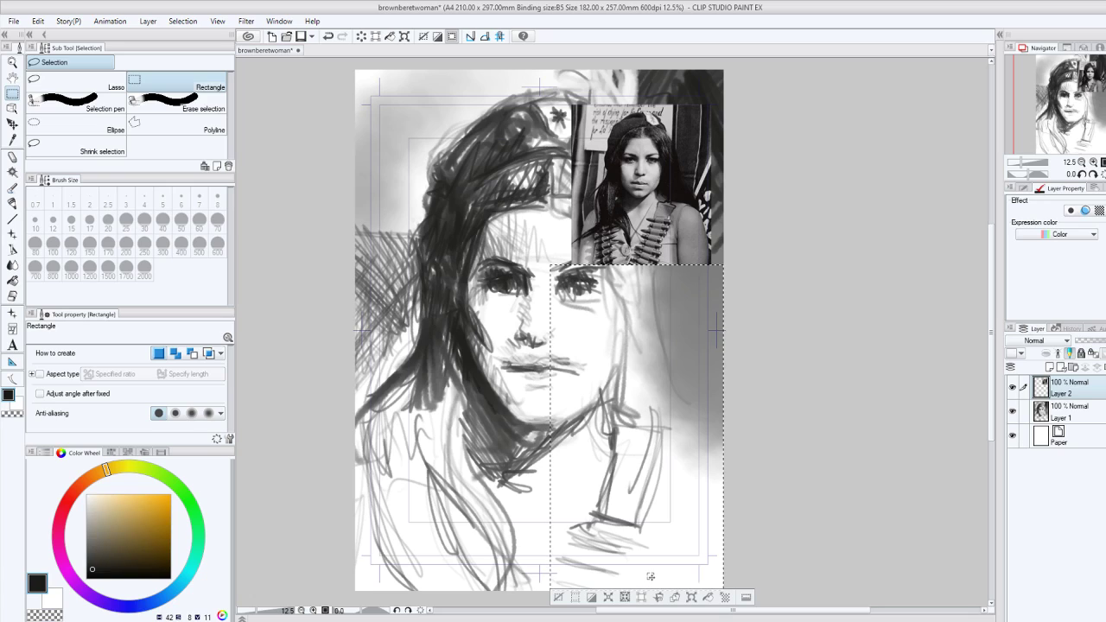
{"action": "key", "text": "ctrl+z"}
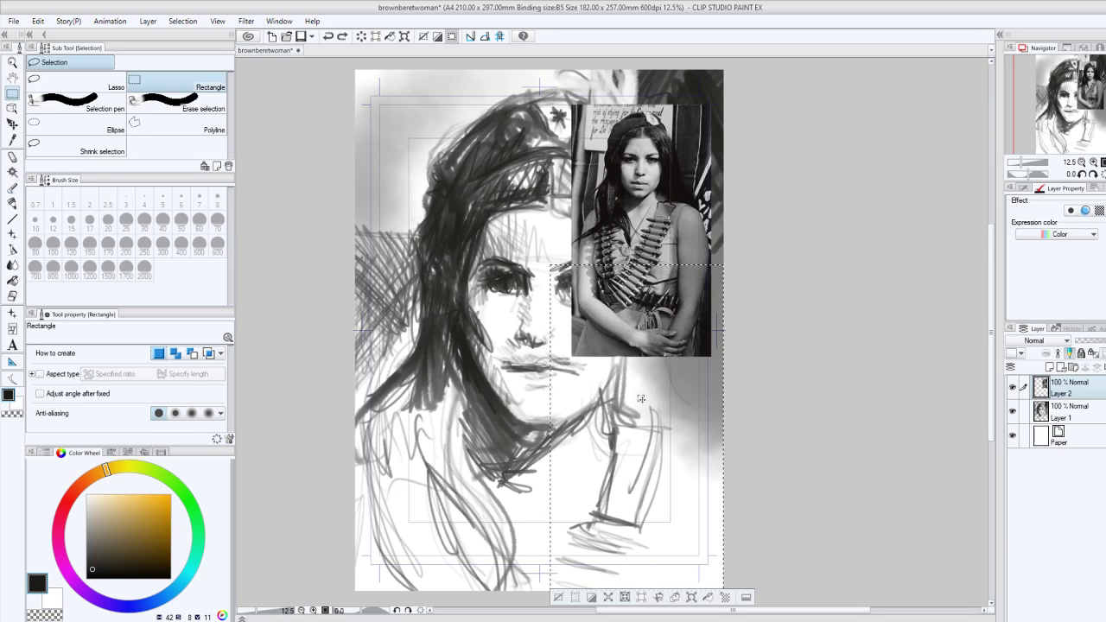
{"action": "left_click_drag", "start_coordinate": [641, 398], "coordinate": [641, 417]}
{"action": "key", "text": "Delete"}
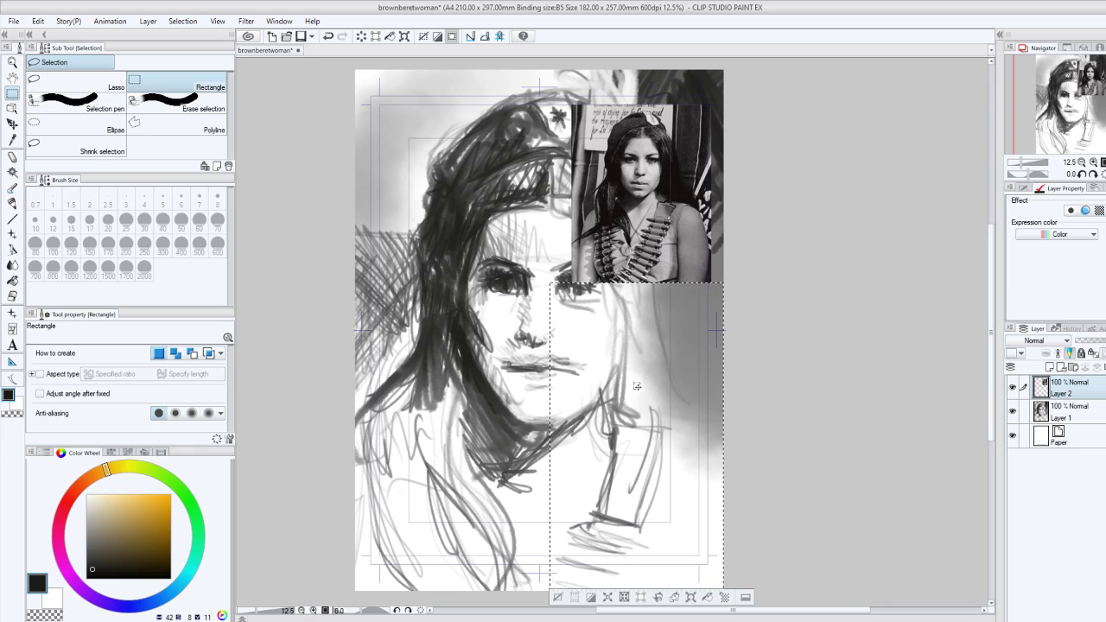
Trim narrow strips off both vertical edges of the reference photo and clear the selection.
{"action": "left_click_drag", "start_coordinate": [688, 409], "coordinate": [743, 78]}
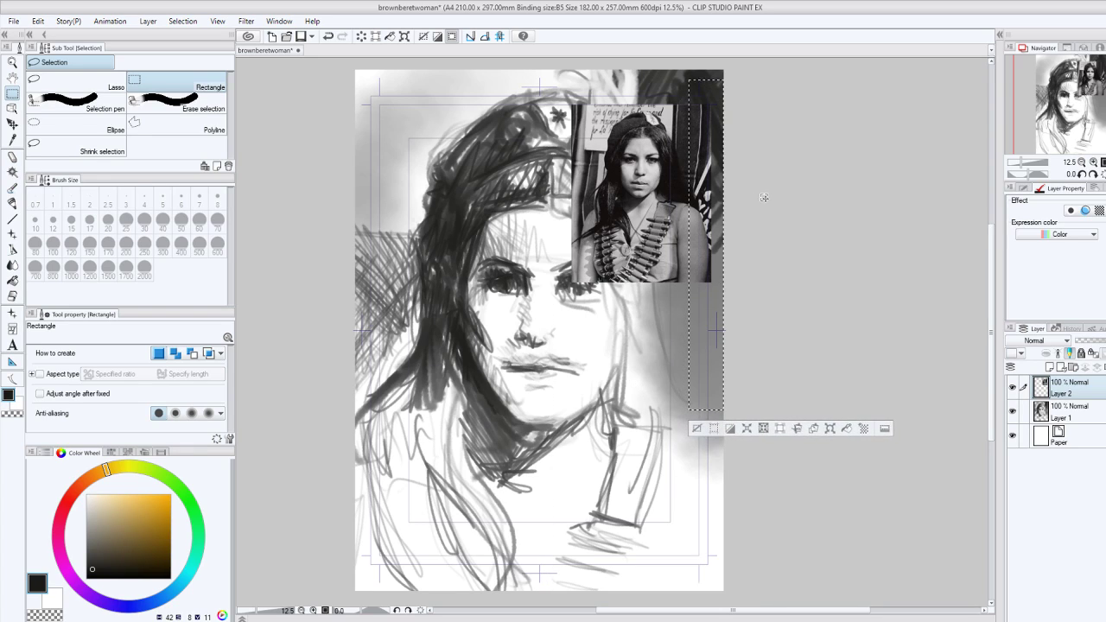
{"action": "left_click_drag", "start_coordinate": [764, 196], "coordinate": [770, 191]}
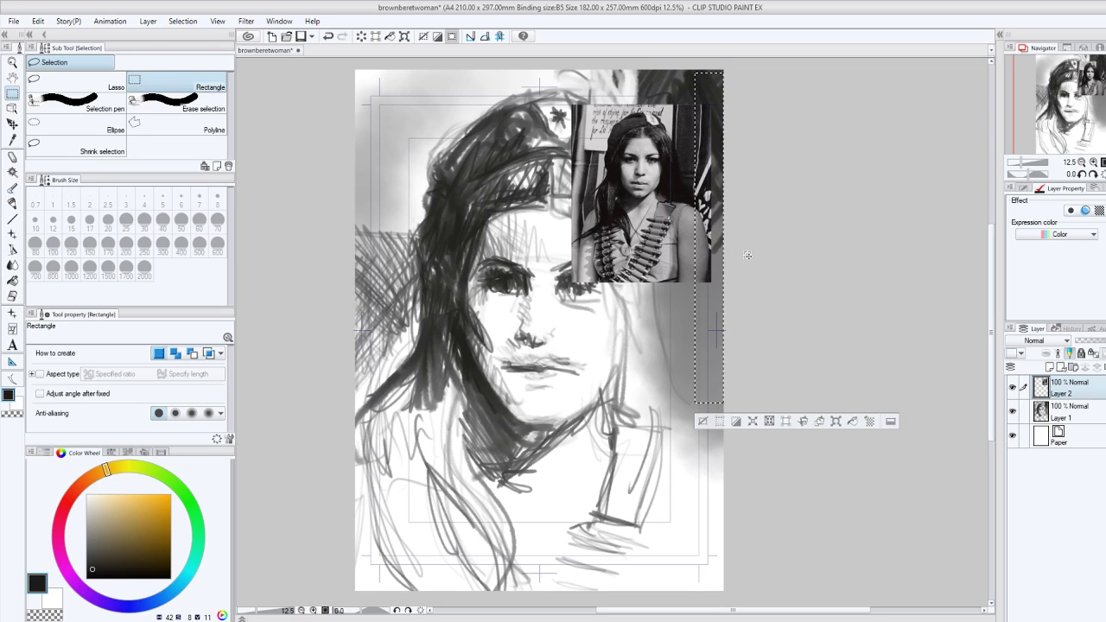
{"action": "key", "text": "Delete"}
{"action": "left_click_drag", "start_coordinate": [752, 261], "coordinate": [441, 229]}
{"action": "key", "text": "Delete"}
{"action": "left_click_drag", "start_coordinate": [507, 178], "coordinate": [695, 221]}
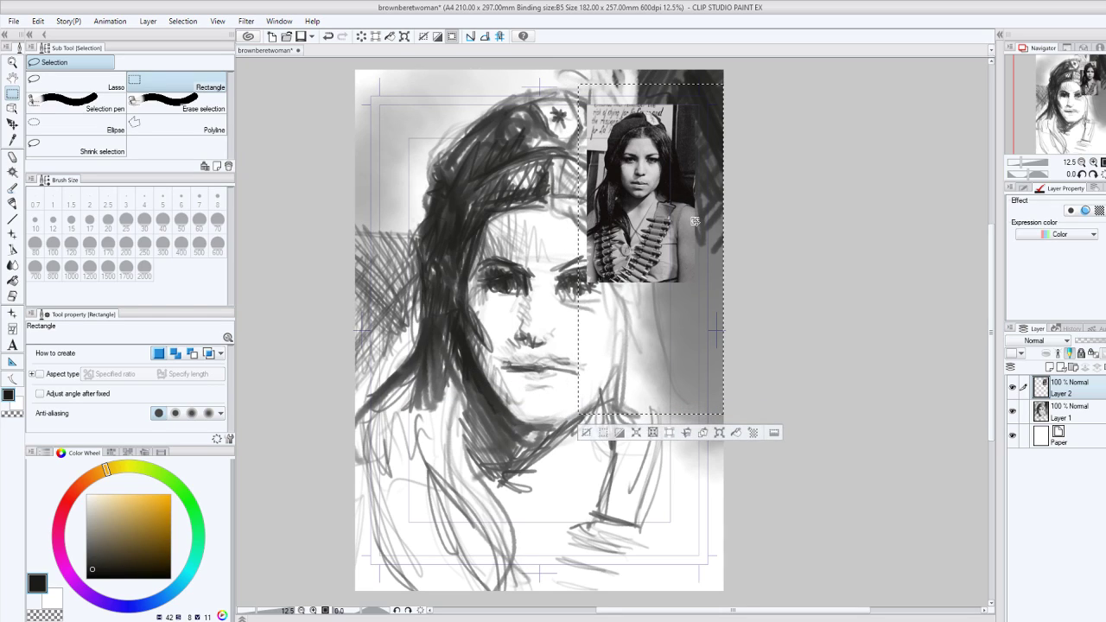
{"action": "key", "text": "ctrl+d"}
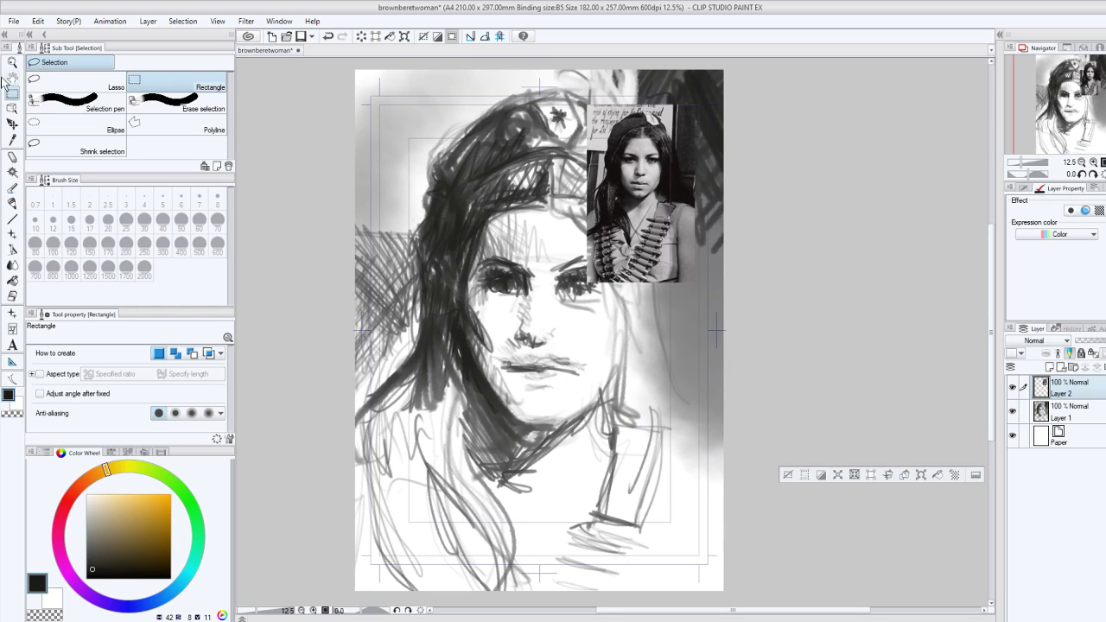
Move the cropped reference photo into the canvas's upper right corner and lock Layer 2.
{"action": "left_click", "coordinate": [13, 124]}
{"action": "left_click_drag", "start_coordinate": [633, 200], "coordinate": [673, 159]}
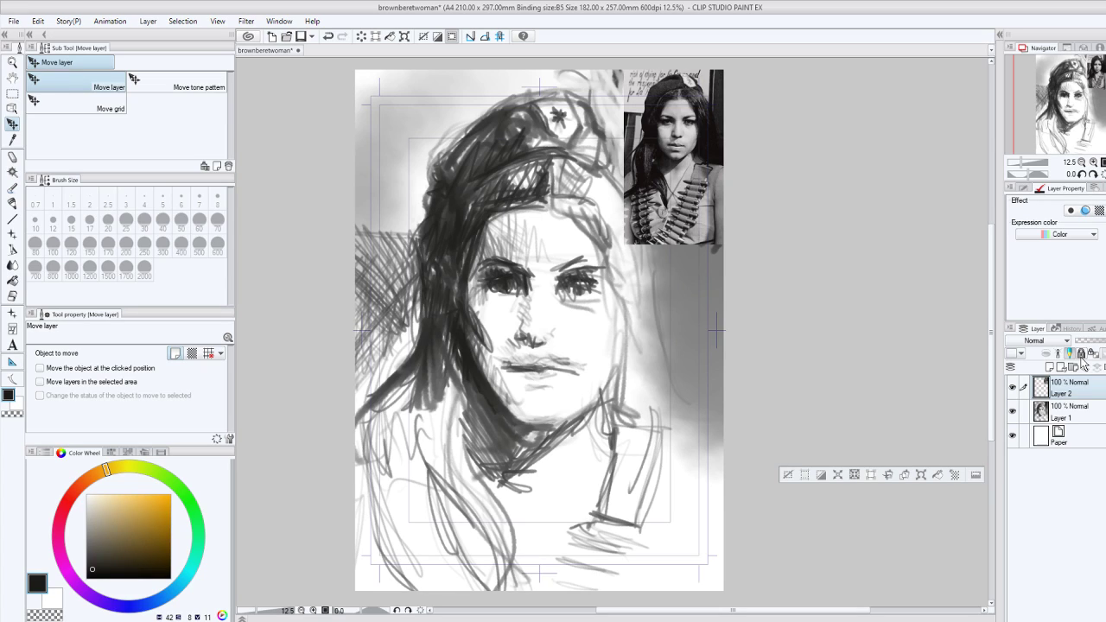
{"action": "left_click", "coordinate": [12, 93]}
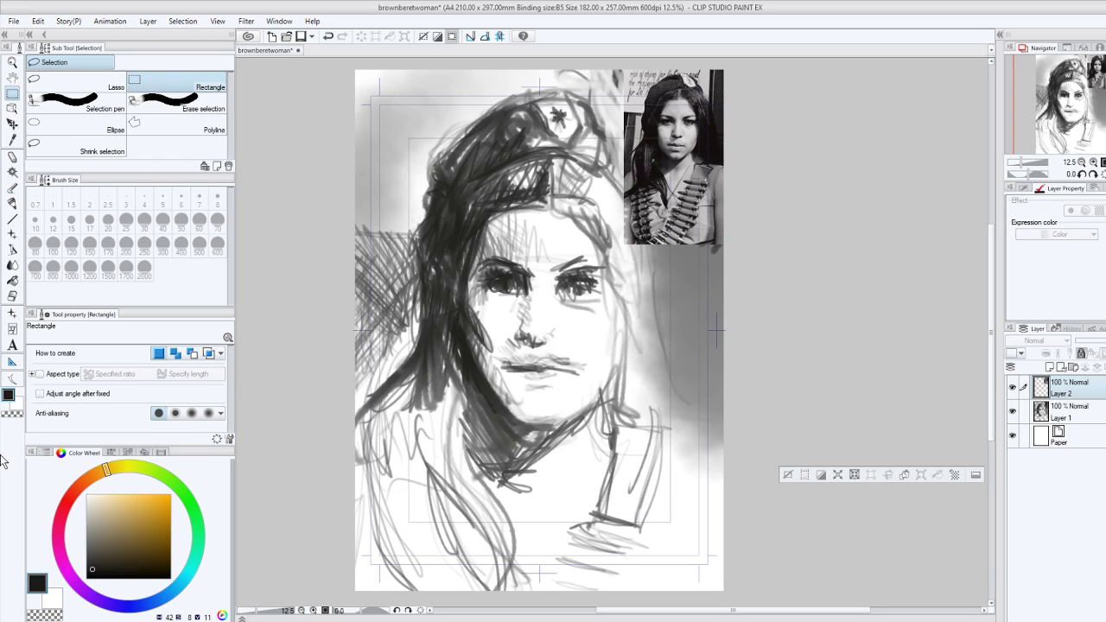
Set the Running color edge watercolor brush's amount of paint to 73, make Layer 1 active and deselect everything.
{"action": "left_click", "coordinate": [12, 188]}
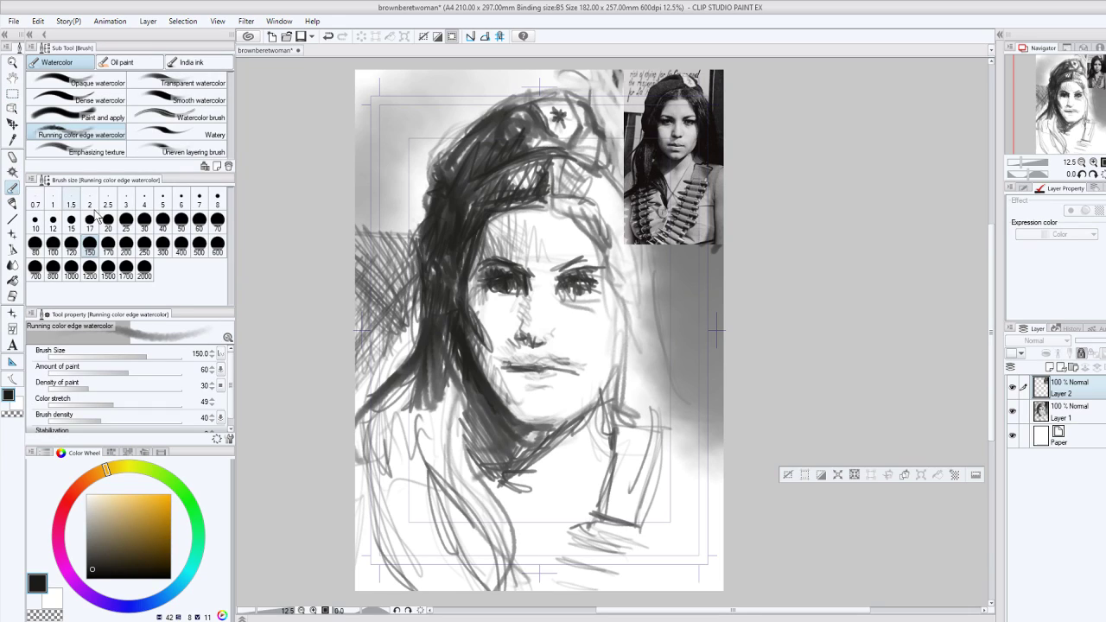
{"action": "left_click", "coordinate": [144, 371]}
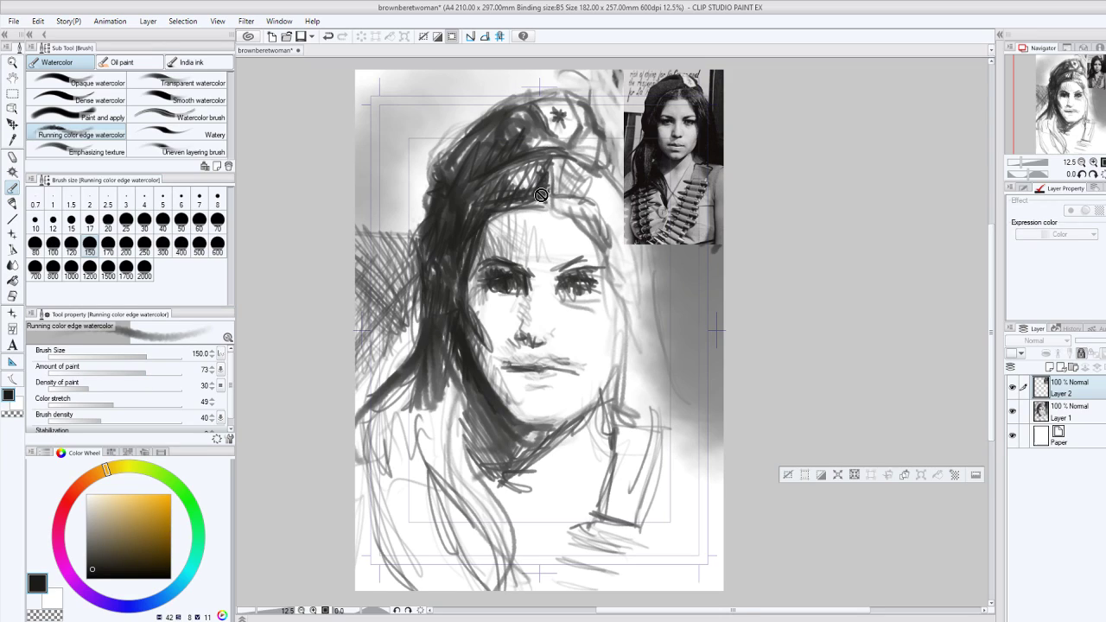
{"action": "left_click", "coordinate": [1068, 411]}
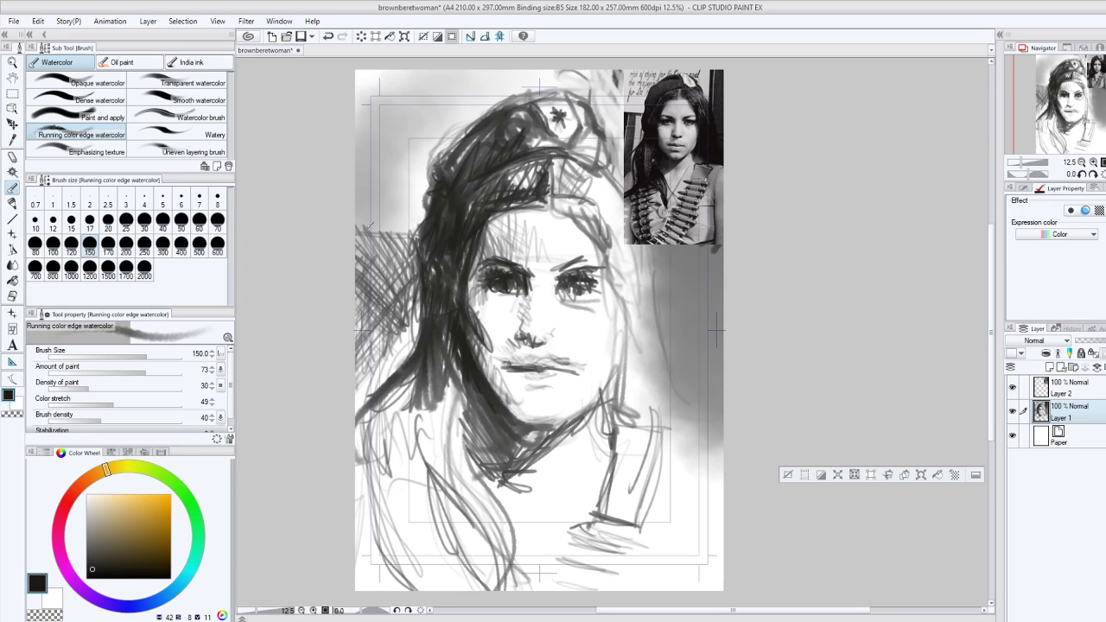
{"action": "key", "text": "m"}
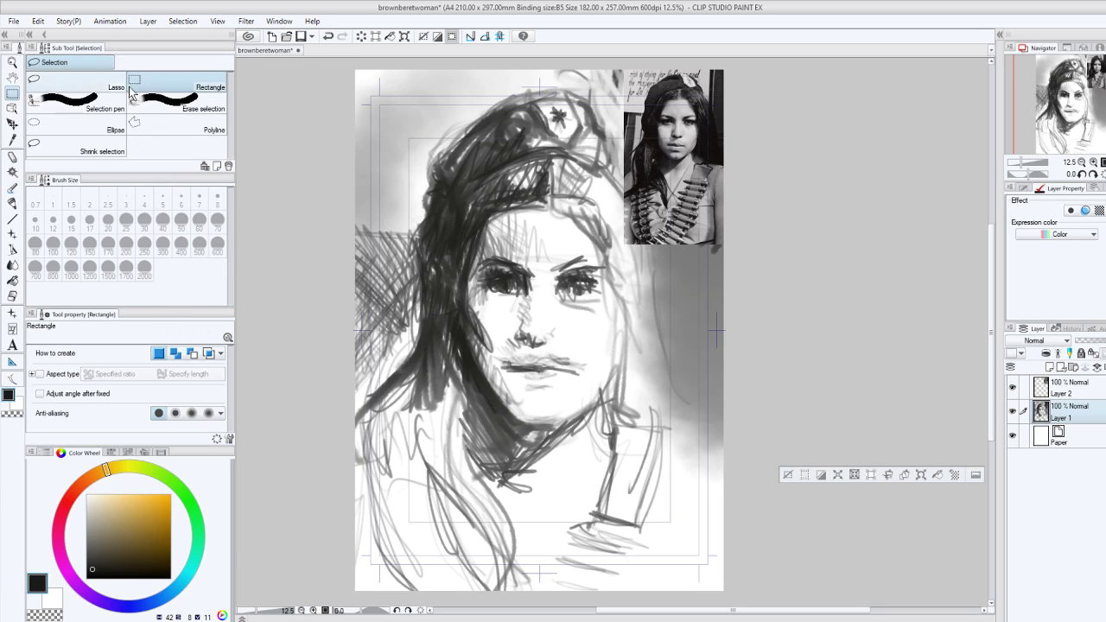
{"action": "key", "text": "ctrl+d"}
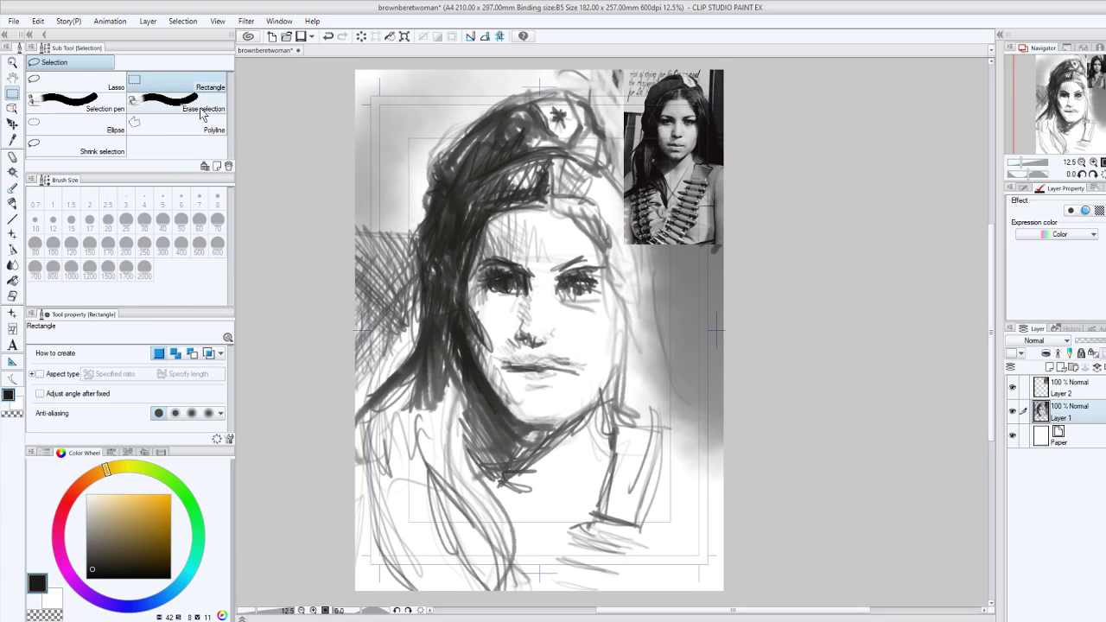
Fill in the dark hair along the left side of the face and darken the shadow beneath the jaw and neck.
{"action": "key", "text": "b"}
{"action": "mouse_move", "coordinate": [391, 110]}
{"action": "left_mouse_down"}
{"action": "mouse_move", "coordinate": [396, 131]}
{"action": "mouse_move", "coordinate": [420, 107]}
{"action": "left_mouse_up"}
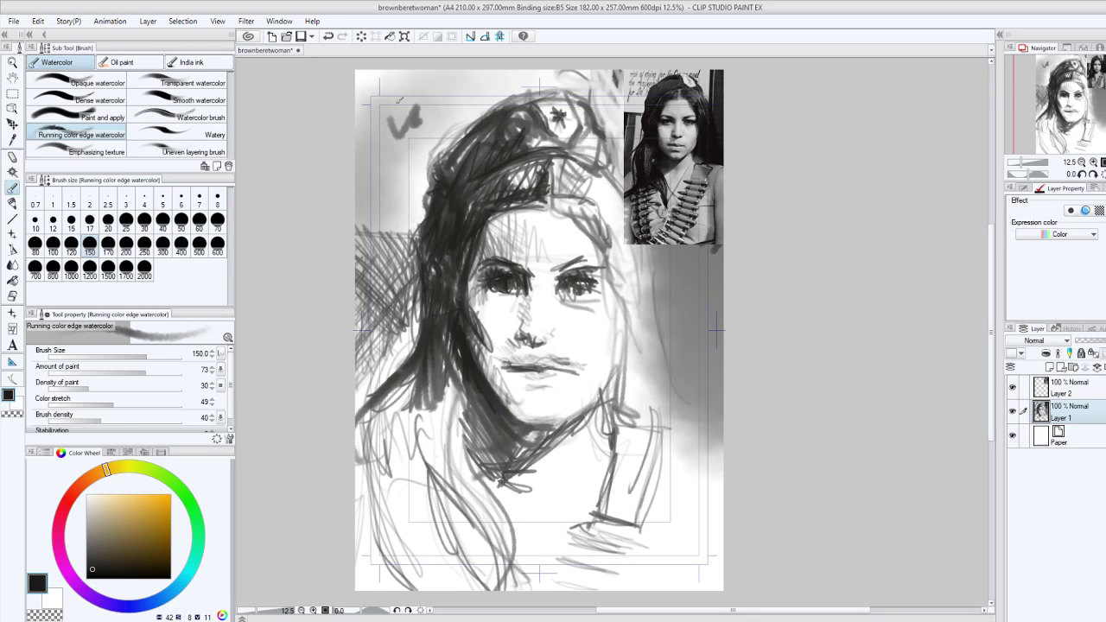
{"action": "key", "text": "ctrl+z"}
{"action": "mouse_move", "coordinate": [475, 273]}
{"action": "left_mouse_down"}
{"action": "mouse_move", "coordinate": [443, 212]}
{"action": "mouse_move", "coordinate": [467, 187]}
{"action": "mouse_move", "coordinate": [453, 220]}
{"action": "left_mouse_up"}
{"action": "mouse_move", "coordinate": [484, 184]}
{"action": "left_mouse_down"}
{"action": "mouse_move", "coordinate": [437, 287]}
{"action": "mouse_move", "coordinate": [470, 317]}
{"action": "mouse_move", "coordinate": [476, 251]}
{"action": "left_mouse_up"}
{"action": "mouse_move", "coordinate": [443, 332]}
{"action": "left_mouse_down"}
{"action": "mouse_move", "coordinate": [455, 275]}
{"action": "mouse_move", "coordinate": [523, 437]}
{"action": "mouse_move", "coordinate": [461, 374]}
{"action": "mouse_move", "coordinate": [536, 439]}
{"action": "mouse_move", "coordinate": [553, 424]}
{"action": "mouse_move", "coordinate": [507, 442]}
{"action": "mouse_move", "coordinate": [494, 486]}
{"action": "mouse_move", "coordinate": [458, 424]}
{"action": "mouse_move", "coordinate": [467, 403]}
{"action": "mouse_move", "coordinate": [550, 451]}
{"action": "mouse_move", "coordinate": [508, 437]}
{"action": "left_mouse_up"}
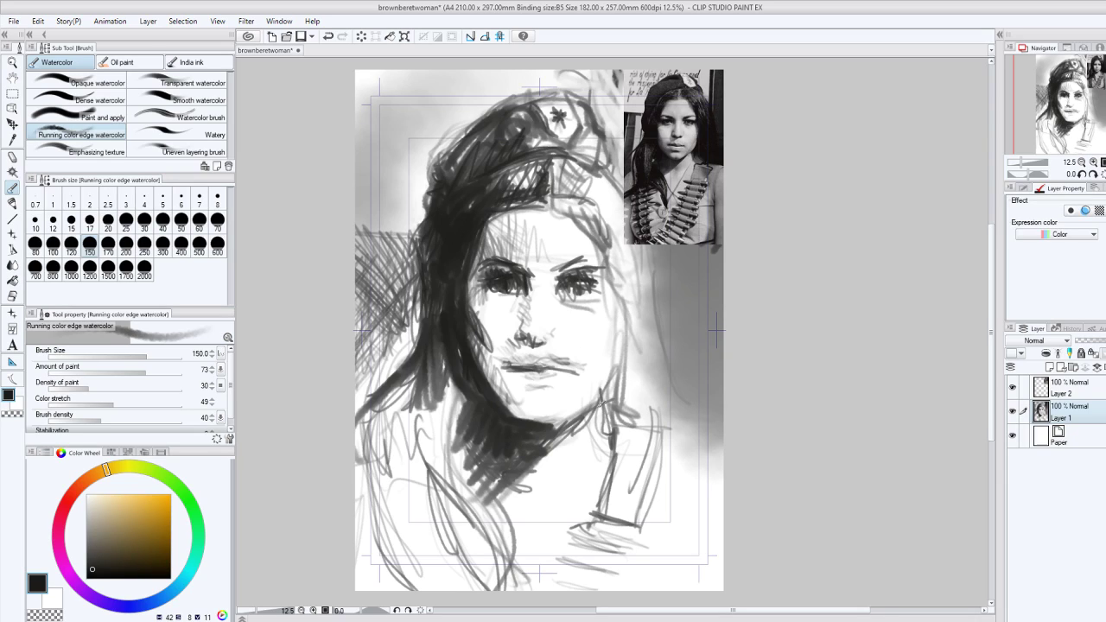
Fill the background between the face and the canvas's right edge, below the reference photo, with dense dark brush strokes.
{"action": "mouse_move", "coordinate": [602, 401]}
{"action": "left_mouse_down"}
{"action": "mouse_move", "coordinate": [605, 437]}
{"action": "mouse_move", "coordinate": [612, 396]}
{"action": "mouse_move", "coordinate": [632, 419]}
{"action": "mouse_move", "coordinate": [665, 356]}
{"action": "mouse_move", "coordinate": [659, 260]}
{"action": "mouse_move", "coordinate": [648, 355]}
{"action": "mouse_move", "coordinate": [620, 287]}
{"action": "mouse_move", "coordinate": [631, 373]}
{"action": "mouse_move", "coordinate": [645, 313]}
{"action": "mouse_move", "coordinate": [623, 254]}
{"action": "left_mouse_up"}
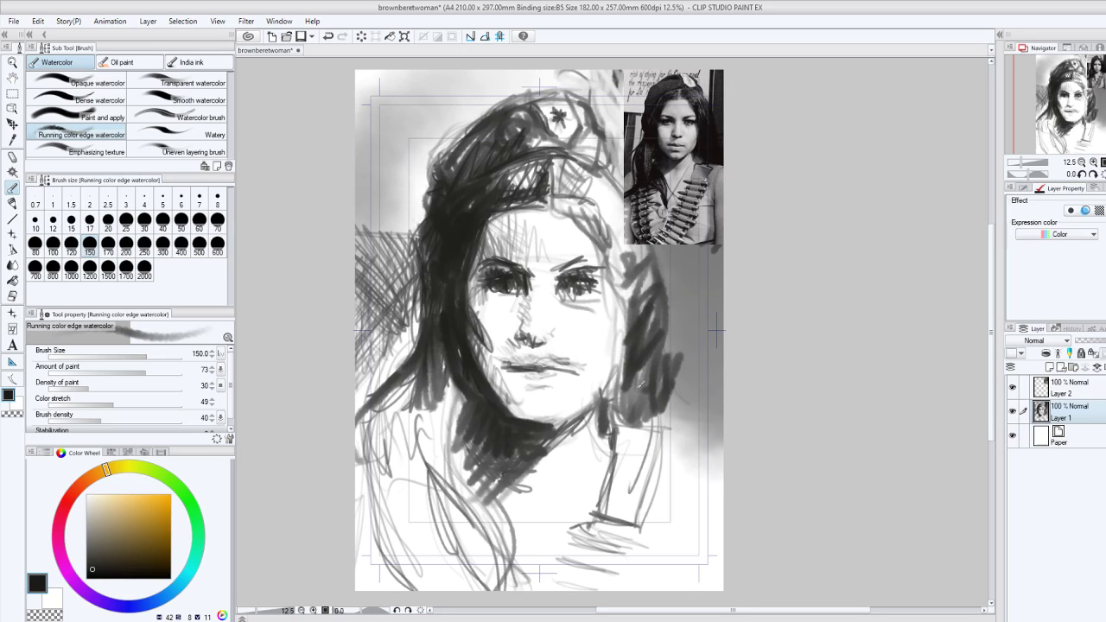
{"action": "left_click_drag", "start_coordinate": [641, 384], "coordinate": [718, 429]}
{"action": "mouse_move", "coordinate": [667, 401]}
{"action": "left_mouse_down"}
{"action": "mouse_move", "coordinate": [725, 432]}
{"action": "mouse_move", "coordinate": [725, 420]}
{"action": "mouse_move", "coordinate": [672, 418]}
{"action": "left_mouse_up"}
{"action": "mouse_move", "coordinate": [667, 354]}
{"action": "left_mouse_down"}
{"action": "mouse_move", "coordinate": [725, 310]}
{"action": "mouse_move", "coordinate": [659, 406]}
{"action": "mouse_move", "coordinate": [674, 299]}
{"action": "mouse_move", "coordinate": [670, 366]}
{"action": "mouse_move", "coordinate": [690, 297]}
{"action": "left_mouse_up"}
{"action": "left_click_drag", "start_coordinate": [702, 301], "coordinate": [717, 402]}
{"action": "mouse_move", "coordinate": [682, 342]}
{"action": "left_mouse_down"}
{"action": "mouse_move", "coordinate": [664, 245]}
{"action": "mouse_move", "coordinate": [669, 281]}
{"action": "left_mouse_up"}
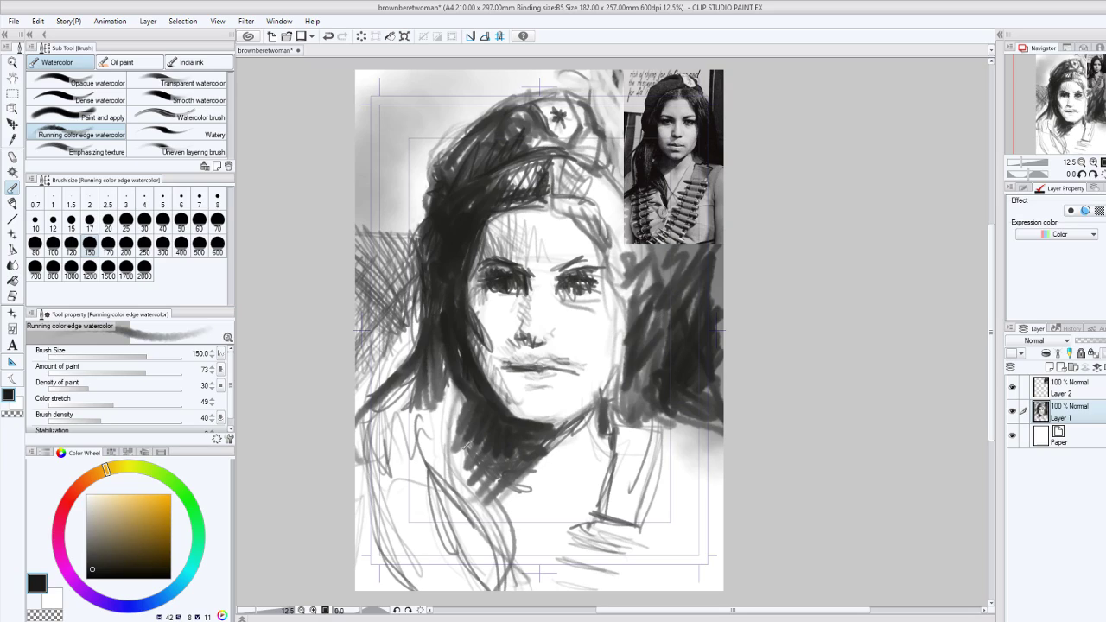
Darken the neck shadow, the hair edge along the cheek and the left eye, and add shadows beneath the lower lip and on the chin.
{"action": "left_click_drag", "start_coordinate": [464, 446], "coordinate": [484, 519]}
{"action": "left_click_drag", "start_coordinate": [477, 312], "coordinate": [497, 394]}
{"action": "left_click_drag", "start_coordinate": [473, 344], "coordinate": [499, 394]}
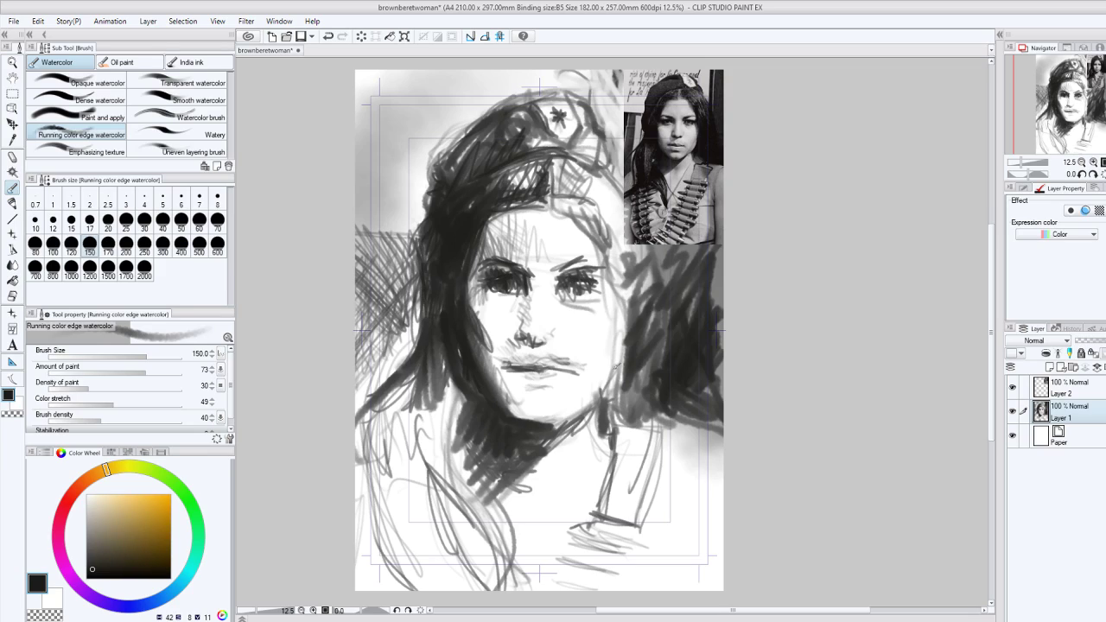
{"action": "left_click_drag", "start_coordinate": [574, 415], "coordinate": [615, 335]}
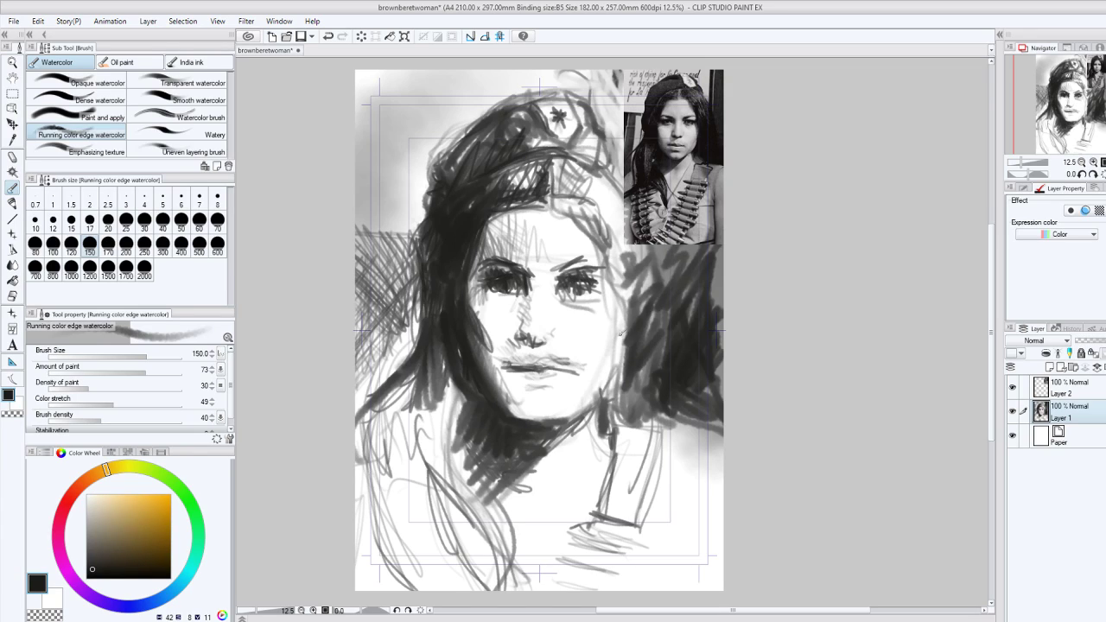
{"action": "mouse_move", "coordinate": [619, 295]}
{"action": "left_mouse_down"}
{"action": "mouse_move", "coordinate": [602, 385]}
{"action": "mouse_move", "coordinate": [620, 325]}
{"action": "left_mouse_up"}
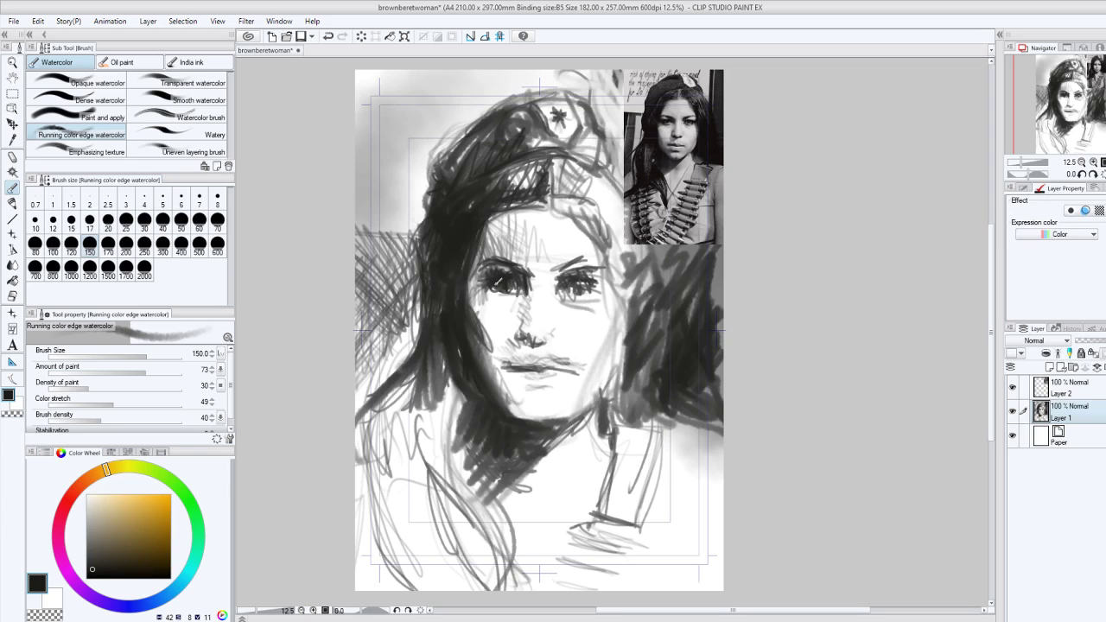
{"action": "left_click_drag", "start_coordinate": [494, 280], "coordinate": [518, 287]}
{"action": "mouse_move", "coordinate": [547, 381]}
{"action": "left_mouse_down"}
{"action": "mouse_move", "coordinate": [529, 422]}
{"action": "mouse_move", "coordinate": [573, 419]}
{"action": "left_mouse_up"}
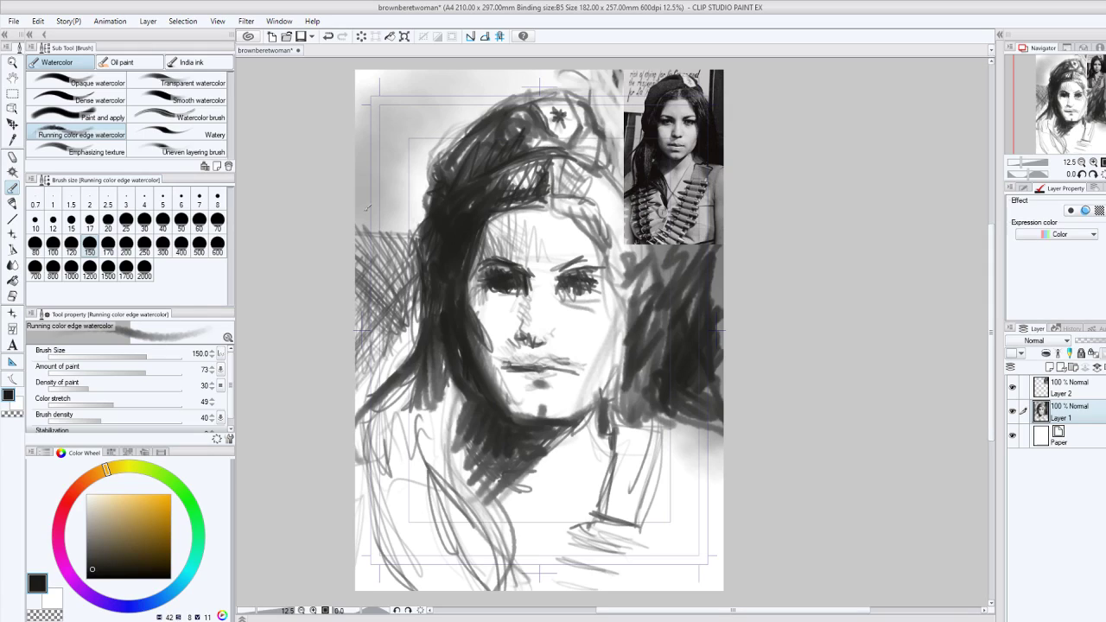
Deepen the hatched background left of the hair with vertical strokes and cap it with a dark horizontal edge.
{"action": "left_click_drag", "start_coordinate": [369, 374], "coordinate": [366, 237]}
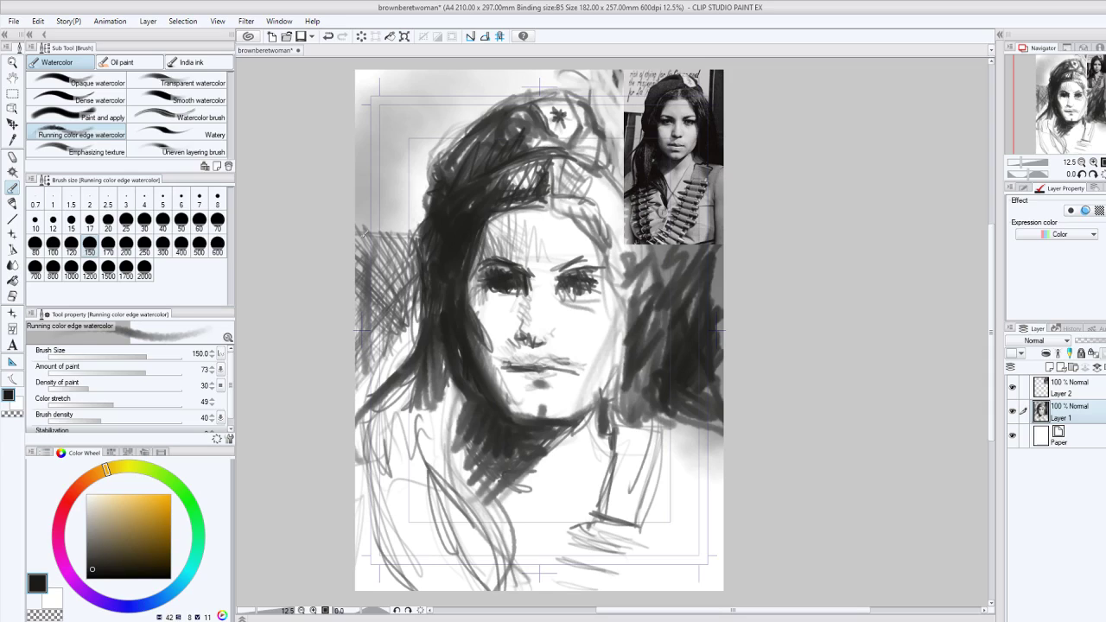
{"action": "left_click_drag", "start_coordinate": [364, 233], "coordinate": [359, 331]}
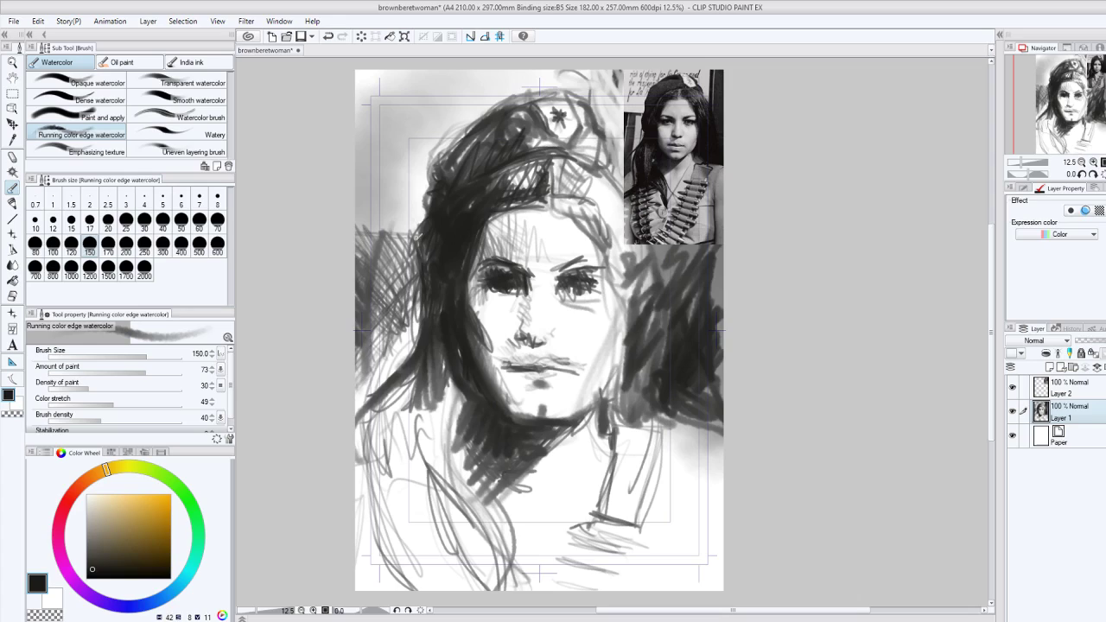
{"action": "left_click_drag", "start_coordinate": [416, 232], "coordinate": [356, 225]}
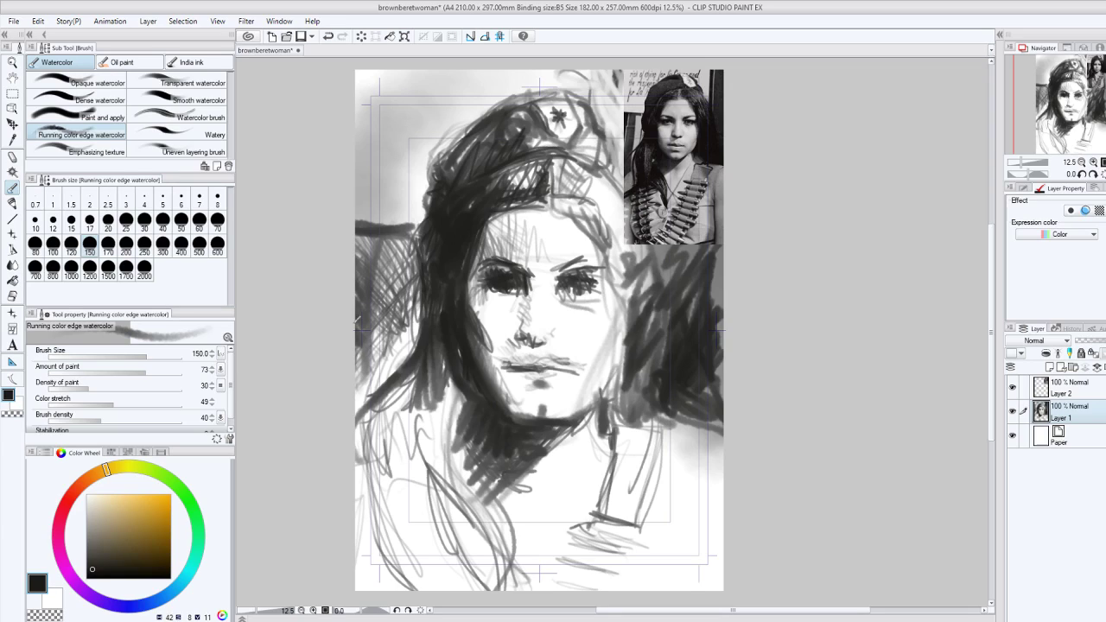
{"action": "left_click_drag", "start_coordinate": [356, 321], "coordinate": [372, 359]}
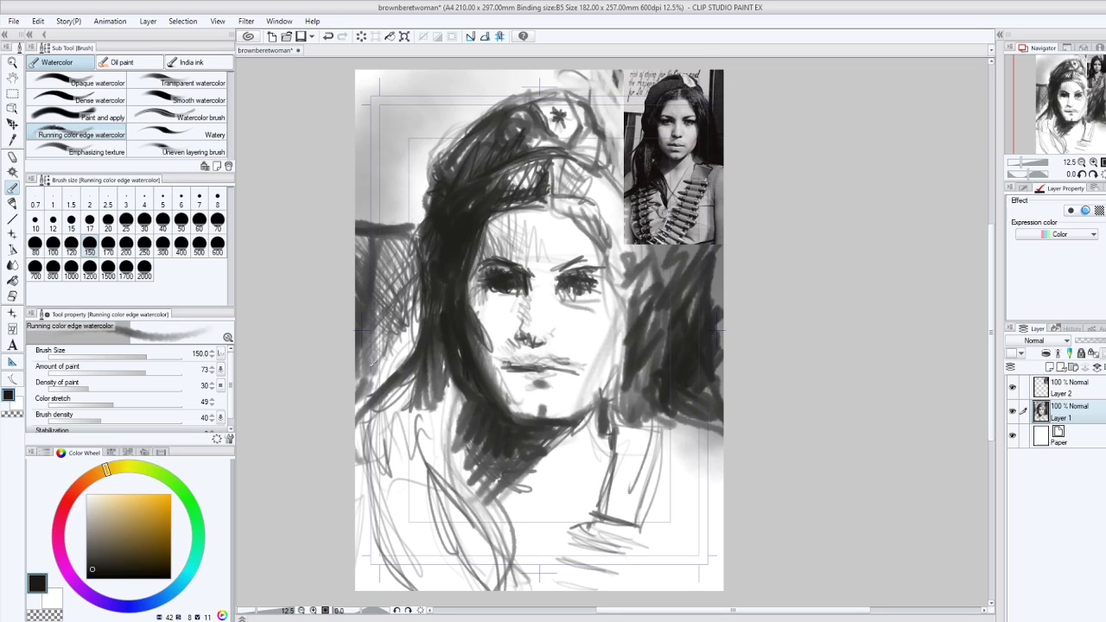
Shade the long hair strands falling over the left shoulder and darken the hatched background beside them.
{"action": "left_click_drag", "start_coordinate": [445, 485], "coordinate": [500, 551]}
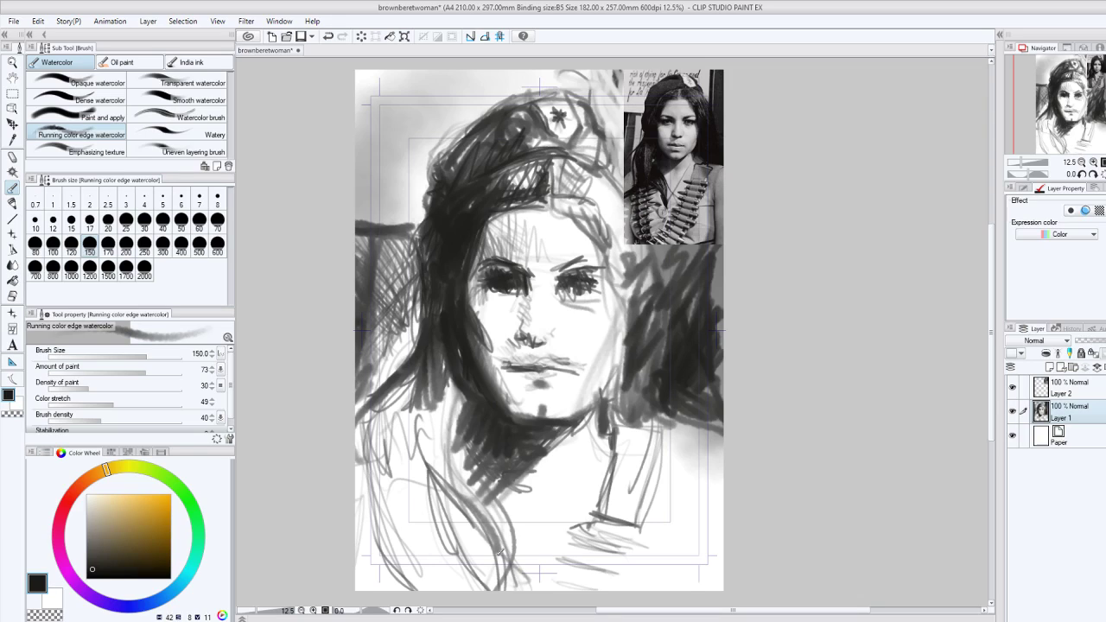
{"action": "left_click_drag", "start_coordinate": [441, 419], "coordinate": [467, 510]}
{"action": "left_click_drag", "start_coordinate": [497, 508], "coordinate": [486, 590]}
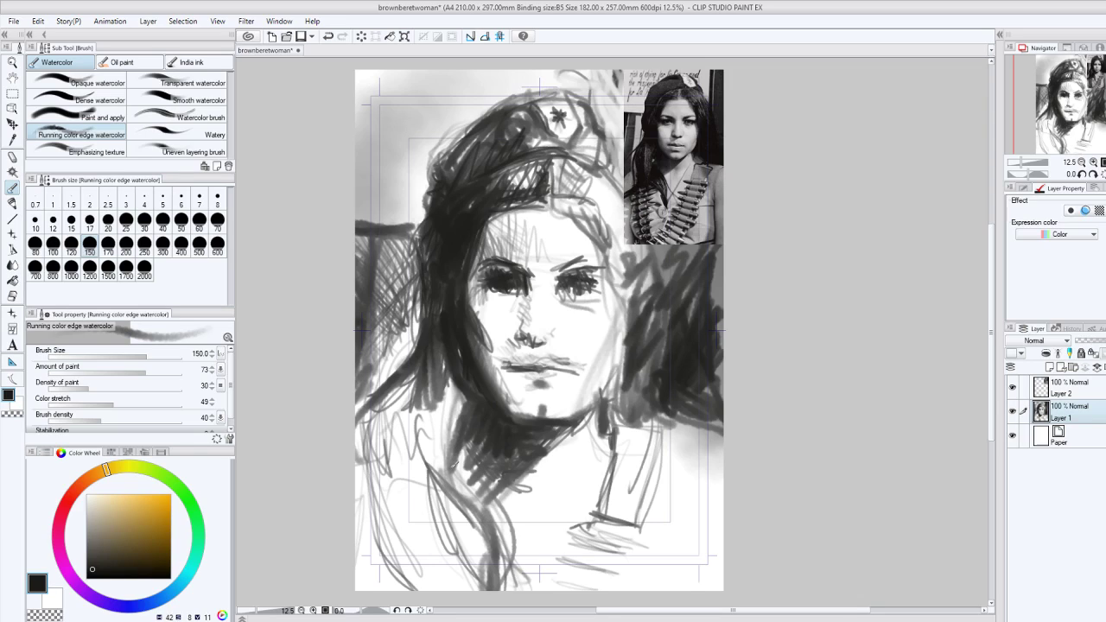
{"action": "mouse_move", "coordinate": [455, 426]}
{"action": "left_mouse_down"}
{"action": "mouse_move", "coordinate": [484, 494]}
{"action": "mouse_move", "coordinate": [490, 403]}
{"action": "left_mouse_up"}
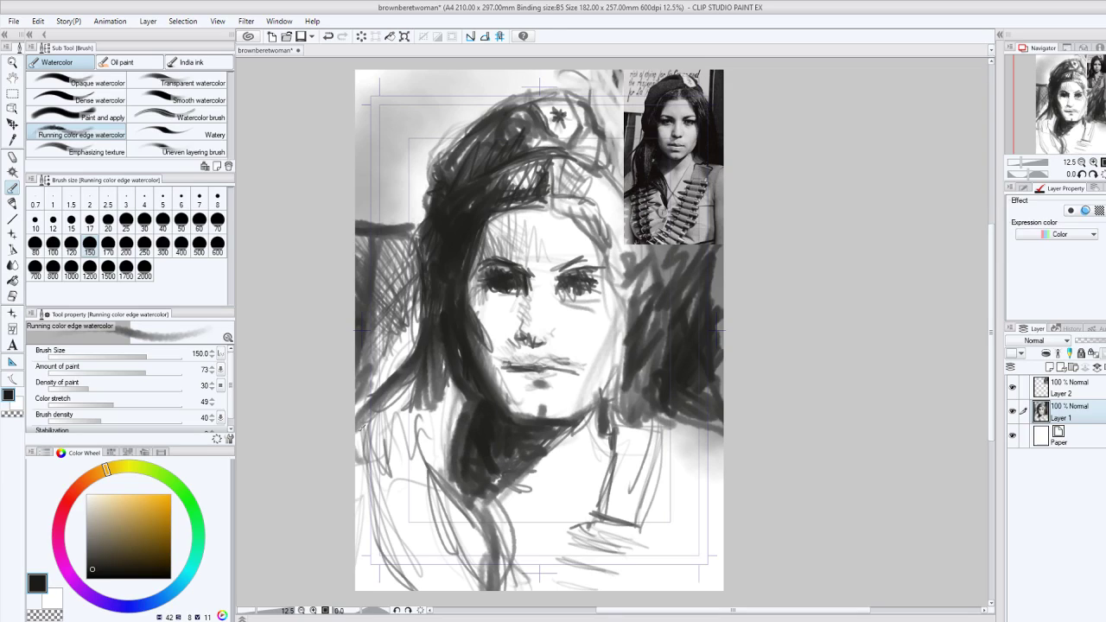
{"action": "mouse_move", "coordinate": [363, 423]}
{"action": "left_mouse_down"}
{"action": "mouse_move", "coordinate": [385, 468]}
{"action": "mouse_move", "coordinate": [457, 380]}
{"action": "mouse_move", "coordinate": [432, 518]}
{"action": "mouse_move", "coordinate": [415, 484]}
{"action": "mouse_move", "coordinate": [423, 523]}
{"action": "mouse_move", "coordinate": [420, 458]}
{"action": "left_mouse_up"}
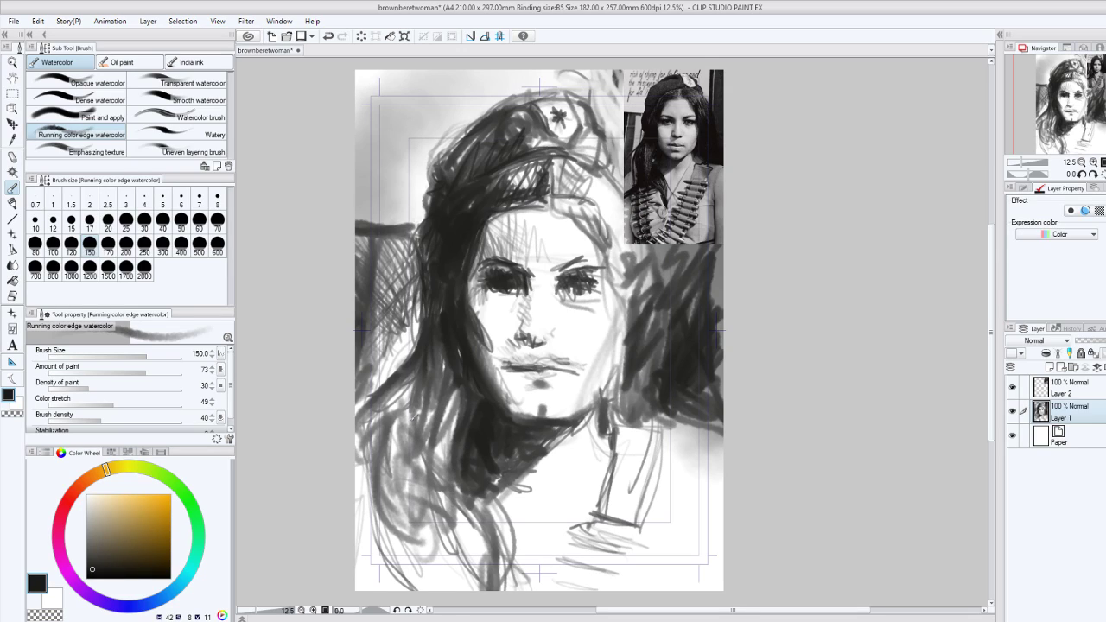
{"action": "mouse_move", "coordinate": [366, 226]}
{"action": "left_mouse_down"}
{"action": "mouse_move", "coordinate": [421, 230]}
{"action": "mouse_move", "coordinate": [375, 218]}
{"action": "mouse_move", "coordinate": [381, 362]}
{"action": "left_mouse_up"}
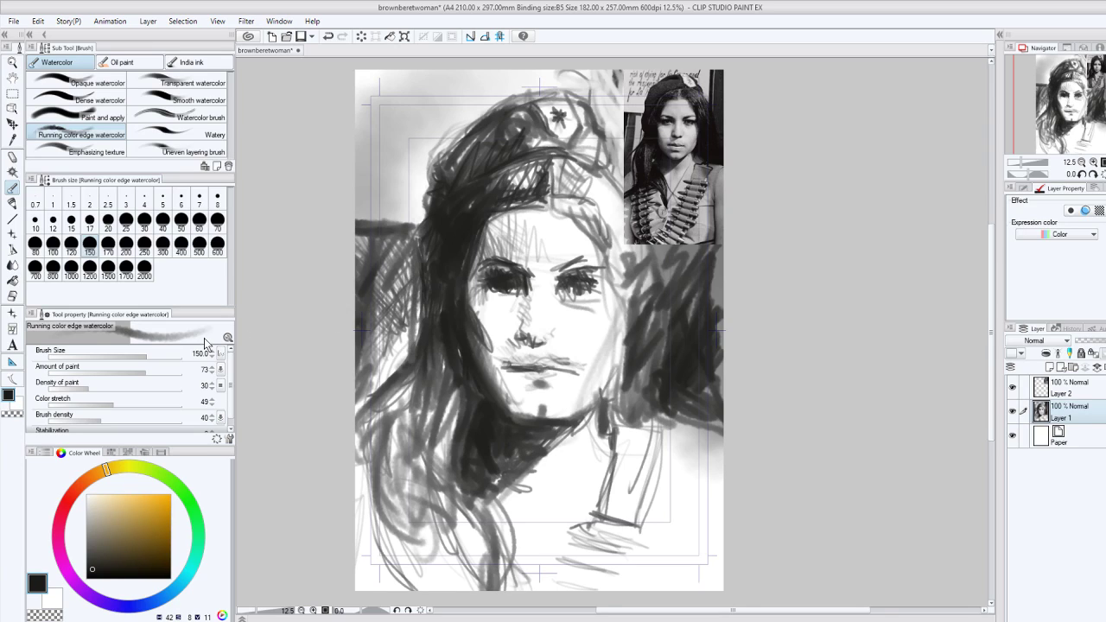
Switch to the light secondary color, shift its hue to blue at 225, and hatch diagonal strokes over the upper left background.
{"action": "key", "text": "x"}
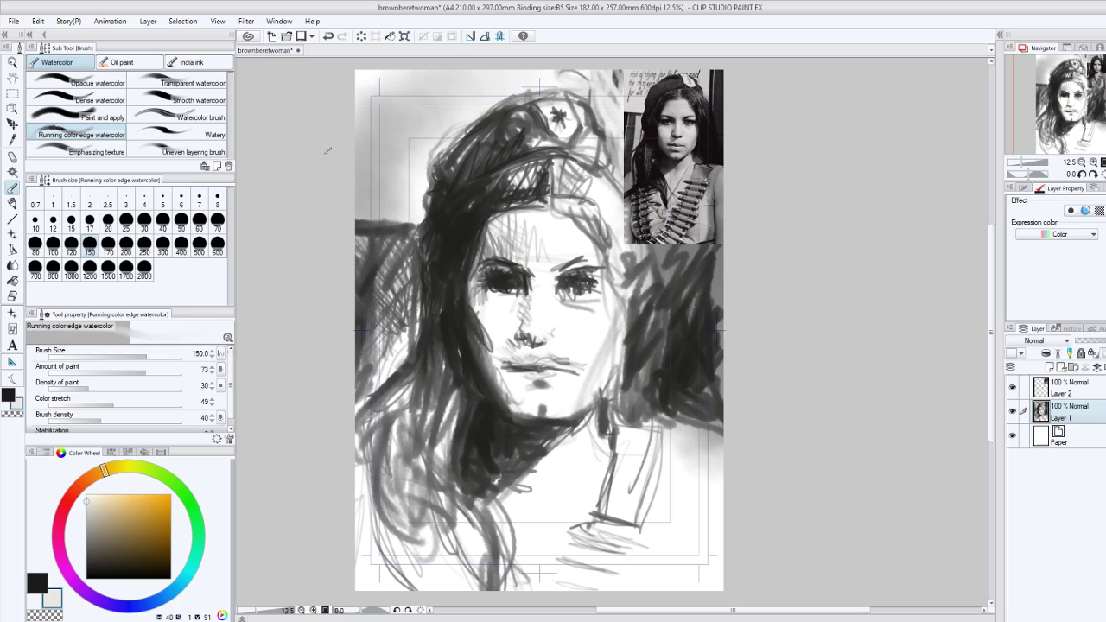
{"action": "left_click_drag", "start_coordinate": [358, 145], "coordinate": [422, 76]}
{"action": "mouse_move", "coordinate": [361, 173]}
{"action": "left_mouse_down"}
{"action": "mouse_move", "coordinate": [441, 85]}
{"action": "mouse_move", "coordinate": [453, 95]}
{"action": "left_mouse_up"}
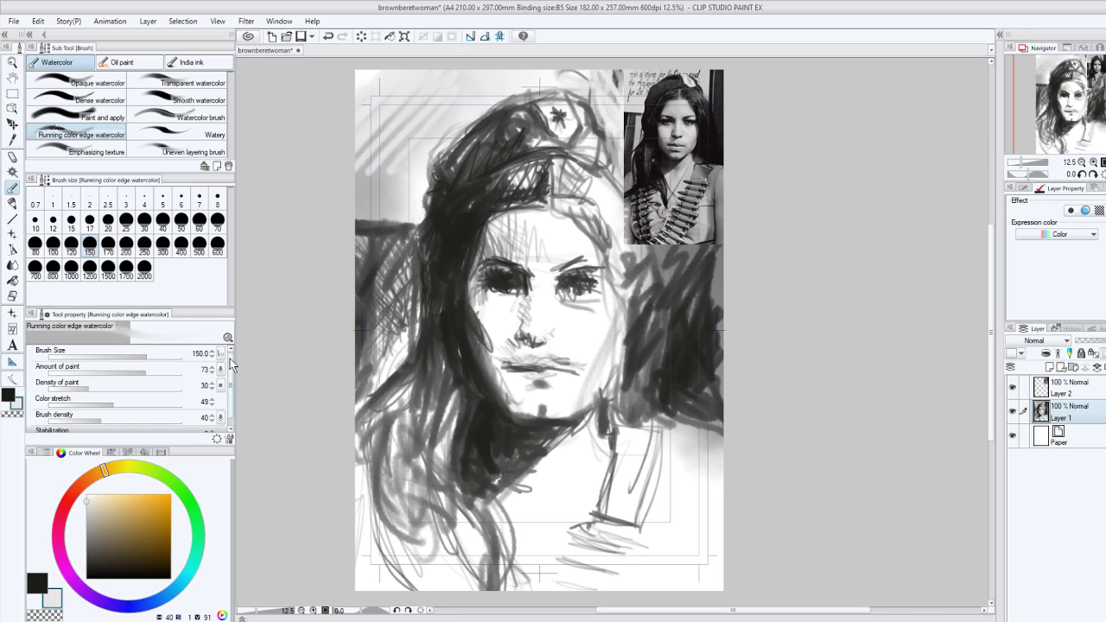
{"action": "left_click", "coordinate": [146, 602]}
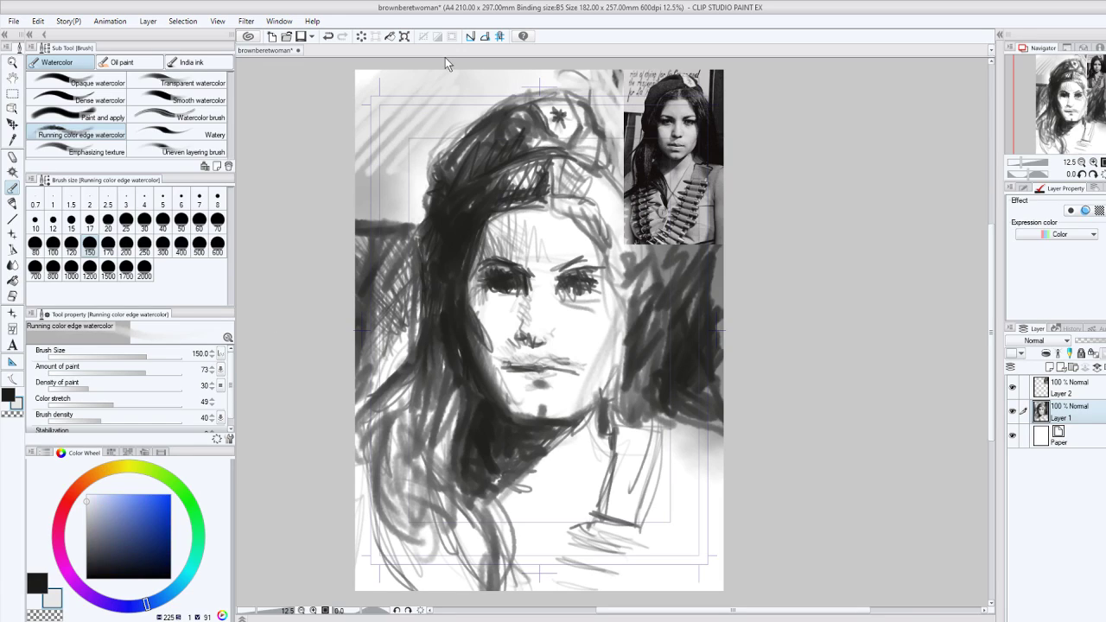
{"action": "mouse_move", "coordinate": [359, 212]}
{"action": "left_mouse_down"}
{"action": "mouse_move", "coordinate": [417, 126]}
{"action": "mouse_move", "coordinate": [422, 187]}
{"action": "left_mouse_up"}
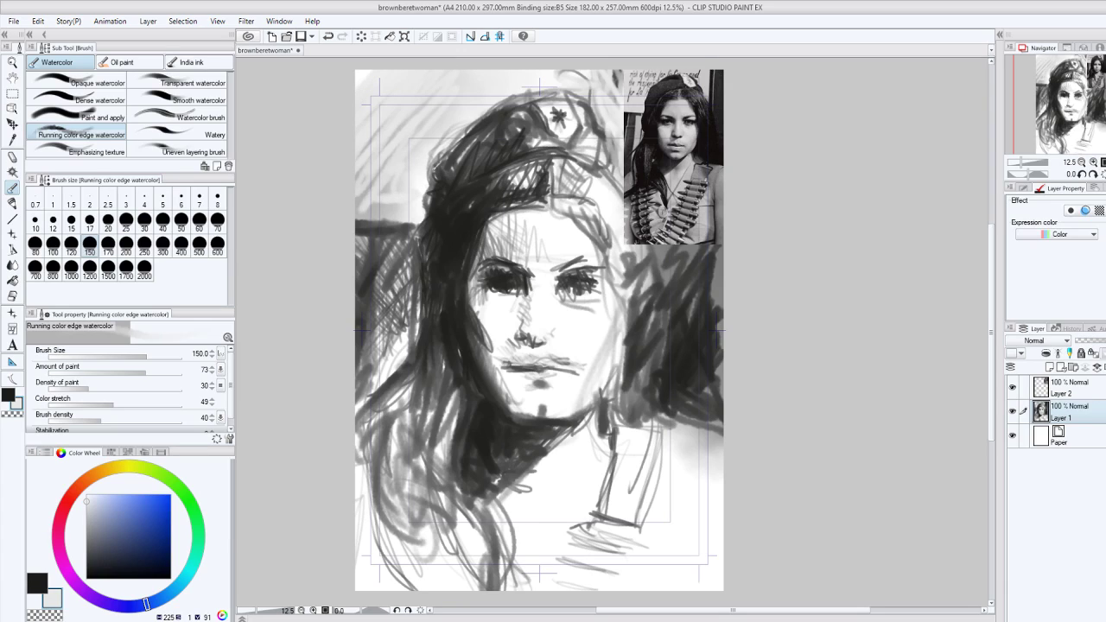
Brush a light grey tone across the forehead just below the hairline and beret.
{"action": "left_click_drag", "start_coordinate": [526, 212], "coordinate": [547, 206]}
{"action": "mouse_move", "coordinate": [503, 220]}
{"action": "left_mouse_down"}
{"action": "mouse_move", "coordinate": [553, 195]}
{"action": "mouse_move", "coordinate": [540, 204]}
{"action": "mouse_move", "coordinate": [602, 227]}
{"action": "left_mouse_up"}
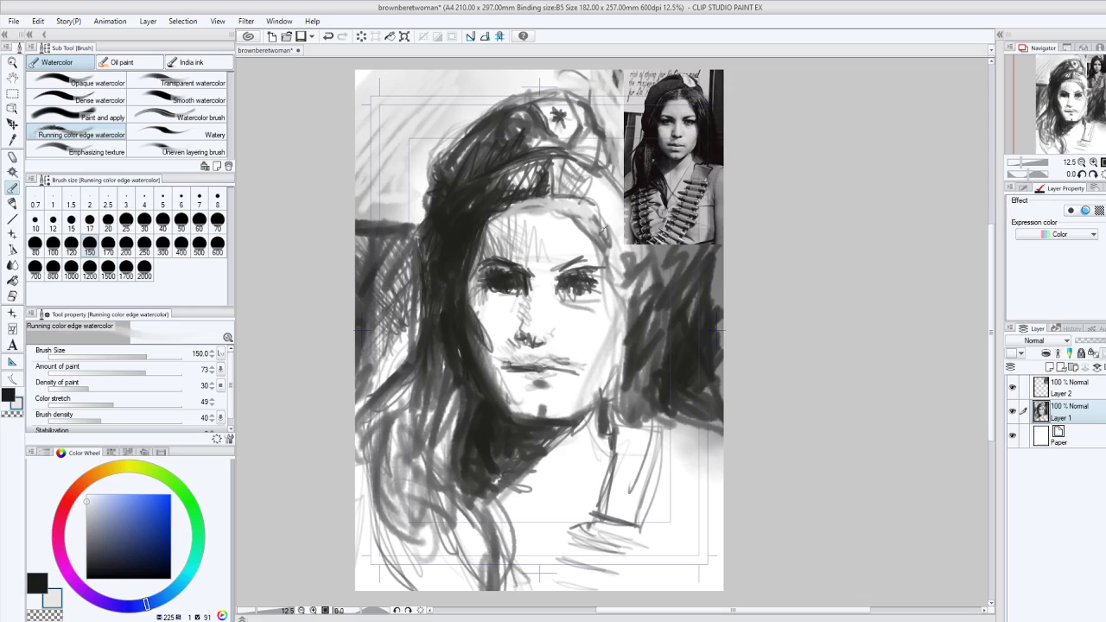
{"action": "mouse_move", "coordinate": [514, 207]}
{"action": "left_mouse_down"}
{"action": "mouse_move", "coordinate": [602, 230]}
{"action": "mouse_move", "coordinate": [545, 224]}
{"action": "left_mouse_up"}
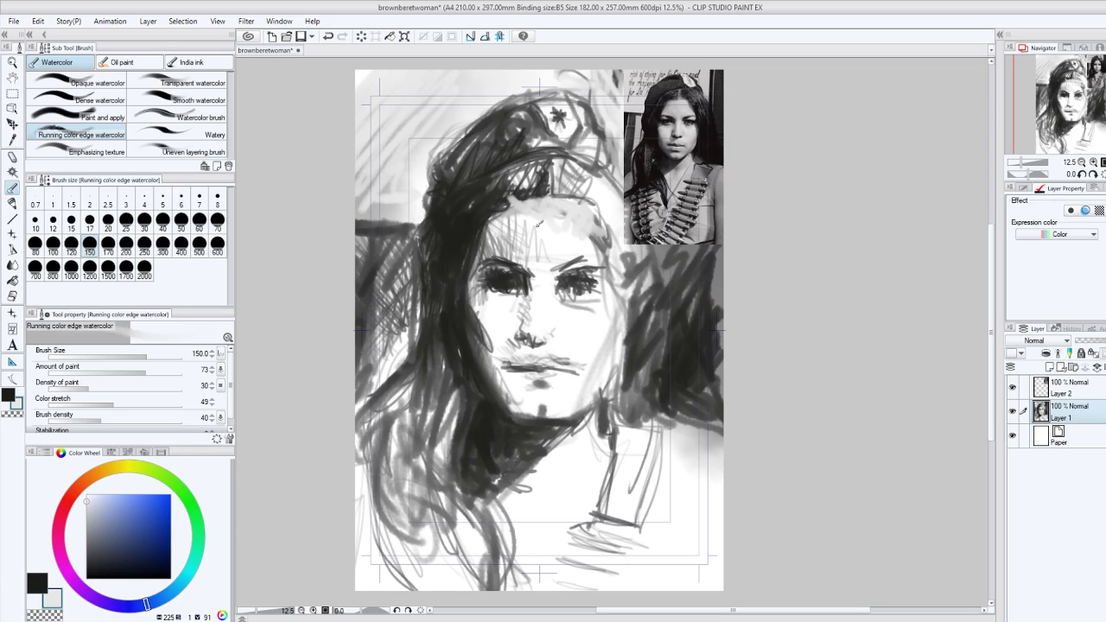
Lay light grey tone over the neck, chest and both cheeks, and along the beret's upper edge.
{"action": "left_click_drag", "start_coordinate": [602, 417], "coordinate": [594, 461]}
{"action": "left_click_drag", "start_coordinate": [597, 415], "coordinate": [550, 553]}
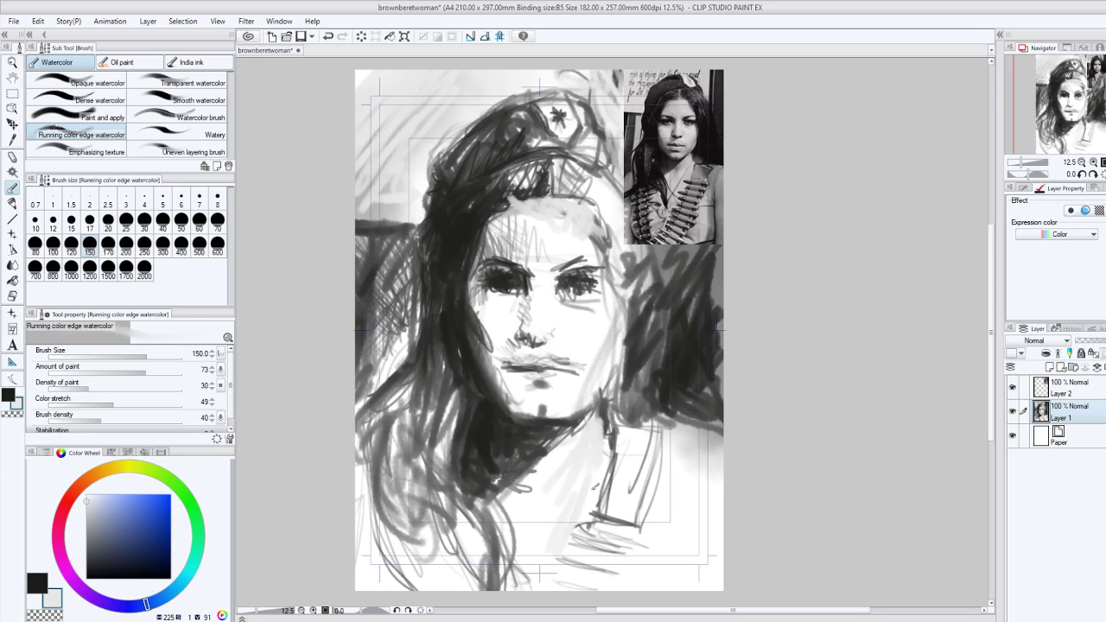
{"action": "mouse_move", "coordinate": [565, 469]}
{"action": "left_mouse_down"}
{"action": "mouse_move", "coordinate": [545, 551]}
{"action": "mouse_move", "coordinate": [529, 537]}
{"action": "mouse_move", "coordinate": [518, 546]}
{"action": "left_mouse_up"}
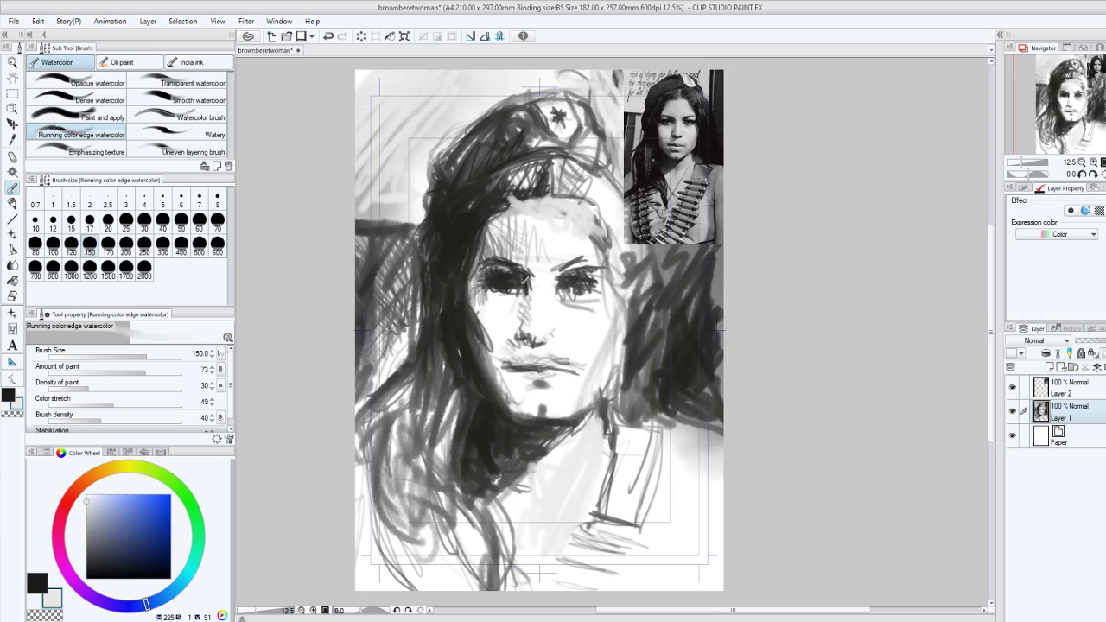
{"action": "left_click_drag", "start_coordinate": [489, 302], "coordinate": [509, 329]}
{"action": "mouse_move", "coordinate": [569, 309]}
{"action": "left_mouse_down"}
{"action": "mouse_move", "coordinate": [562, 327]}
{"action": "mouse_move", "coordinate": [592, 344]}
{"action": "left_mouse_up"}
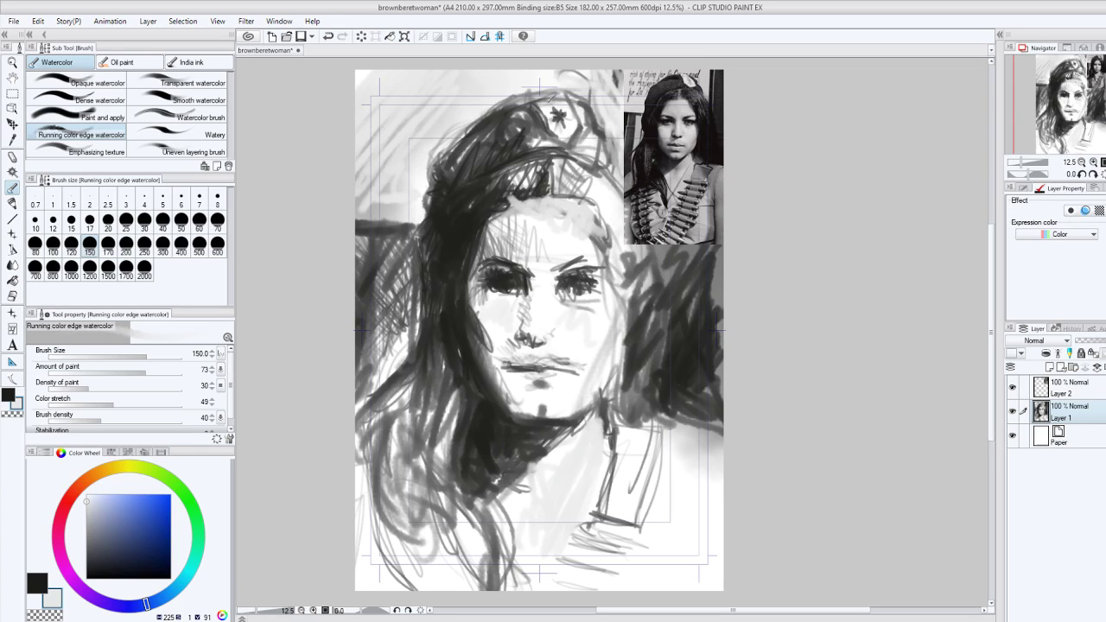
{"action": "left_click_drag", "start_coordinate": [550, 103], "coordinate": [486, 86]}
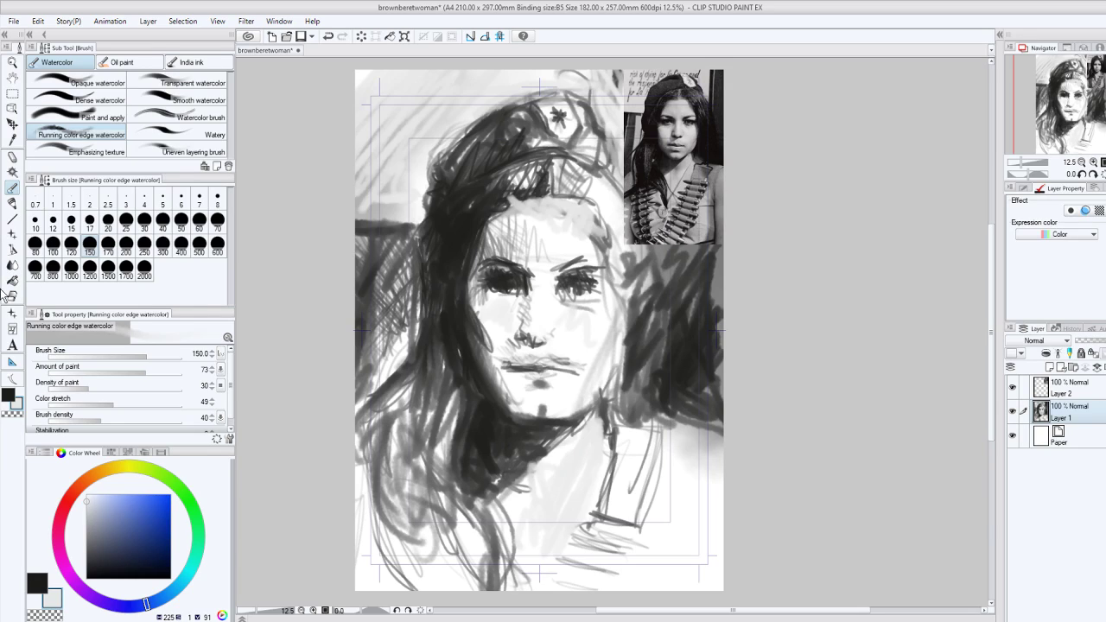
Set the brush size to 70, unlock Layer 2, move the reference photo down beside the neck, and make Layer 1 active.
{"action": "left_click", "coordinate": [217, 220]}
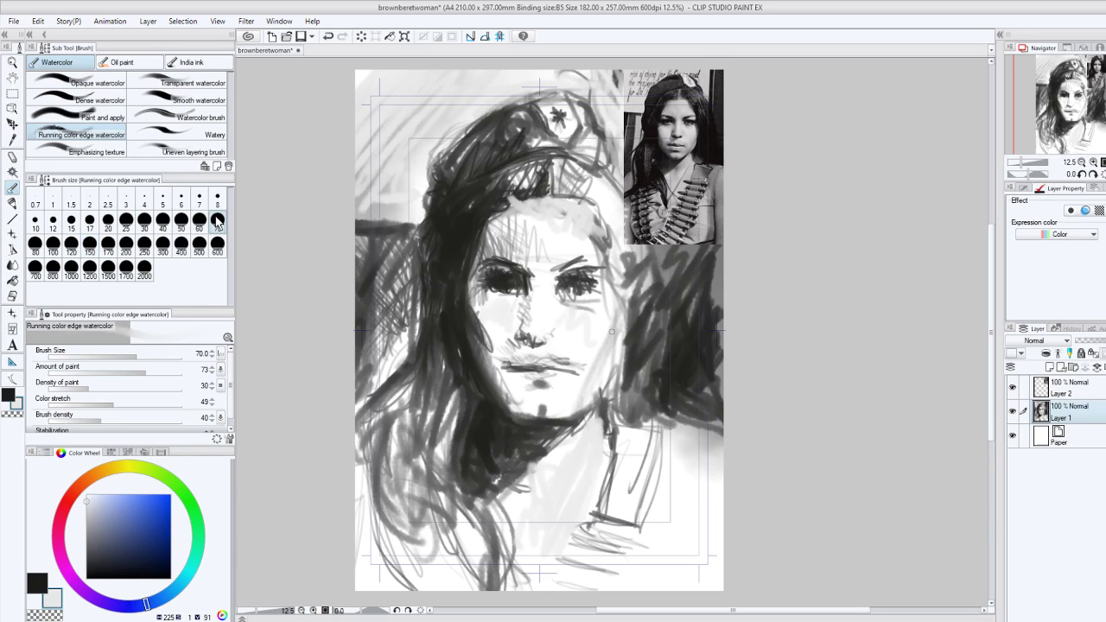
{"action": "left_click", "coordinate": [1069, 388]}
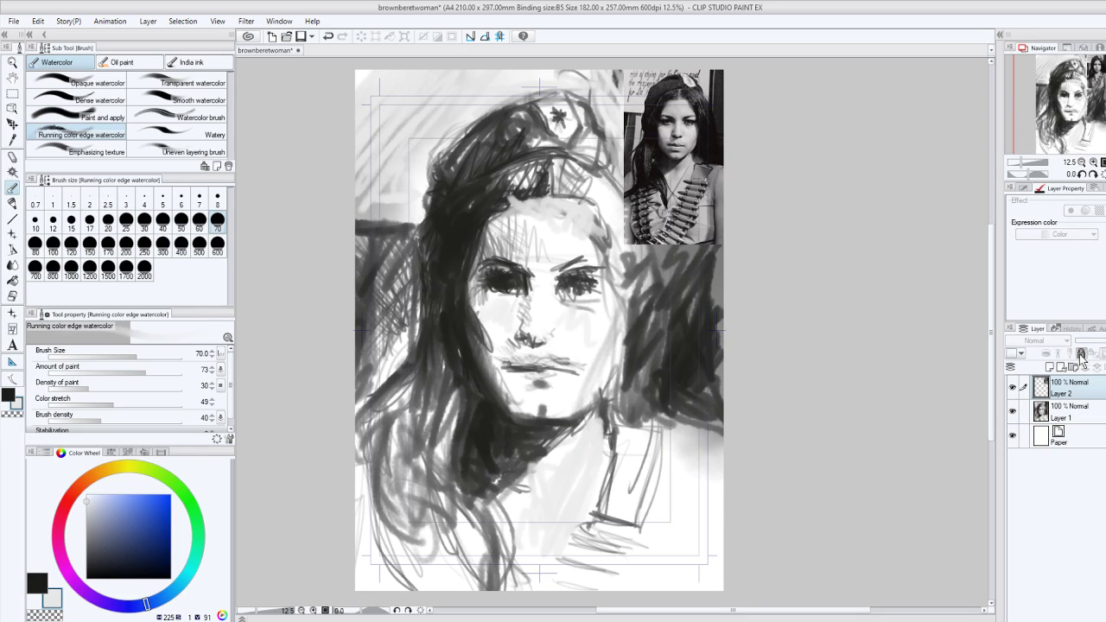
{"action": "left_click", "coordinate": [12, 123]}
{"action": "mouse_move", "coordinate": [688, 192]}
{"action": "left_mouse_down"}
{"action": "mouse_move", "coordinate": [697, 253]}
{"action": "mouse_move", "coordinate": [683, 491]}
{"action": "mouse_move", "coordinate": [673, 489]}
{"action": "mouse_move", "coordinate": [691, 452]}
{"action": "left_mouse_up"}
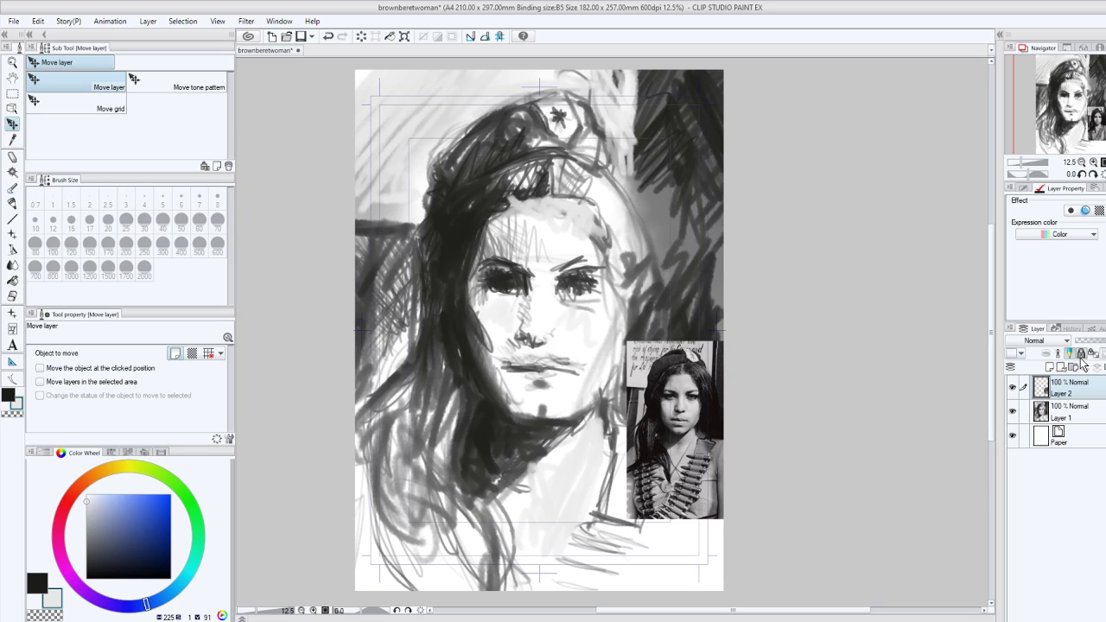
{"action": "left_click", "coordinate": [1050, 412]}
{"action": "key", "text": "ctrl+plus"}
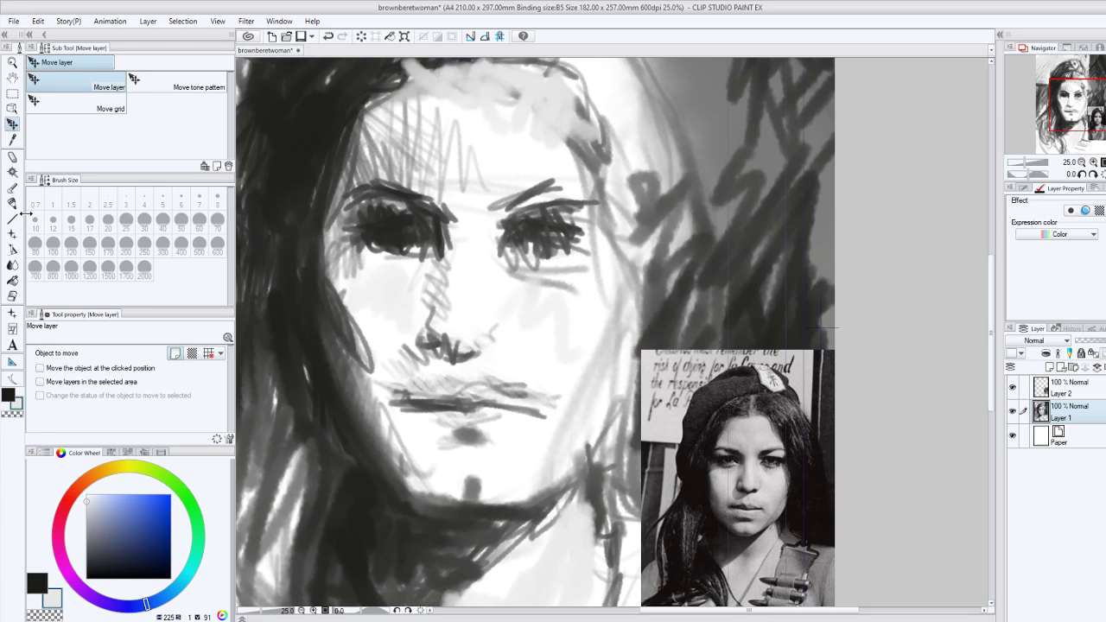
Lighten both upper eyelids and the left eye with the Running color edge watercolor brush in light grey.
{"action": "left_click", "coordinate": [12, 188]}
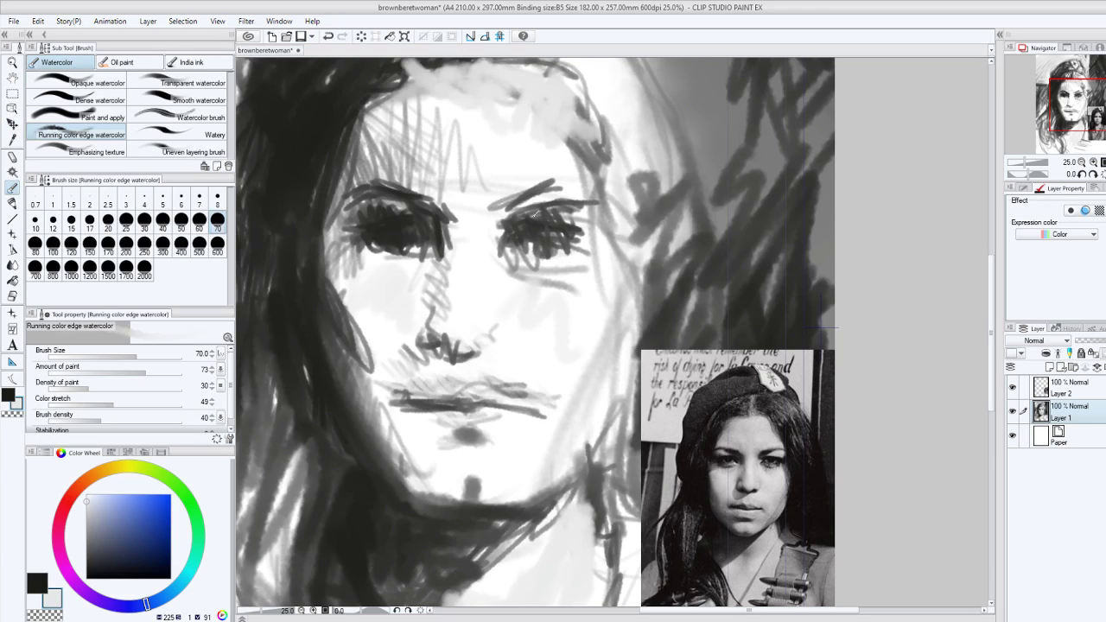
{"action": "left_click_drag", "start_coordinate": [527, 216], "coordinate": [577, 207]}
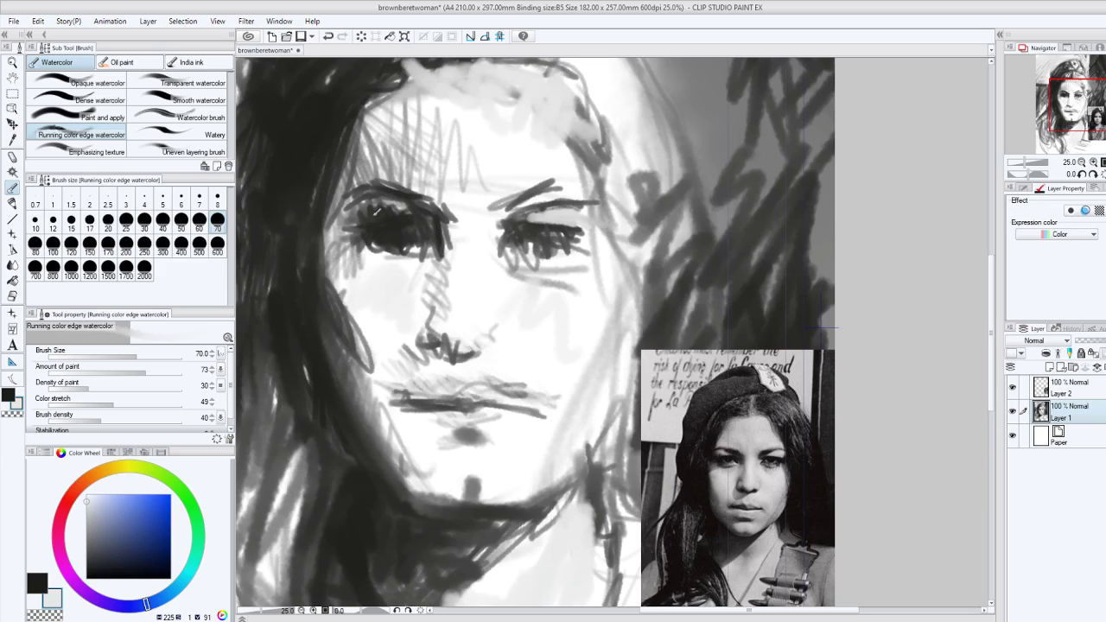
{"action": "mouse_move", "coordinate": [385, 208]}
{"action": "left_mouse_down"}
{"action": "mouse_move", "coordinate": [364, 197]}
{"action": "mouse_move", "coordinate": [409, 235]}
{"action": "left_mouse_up"}
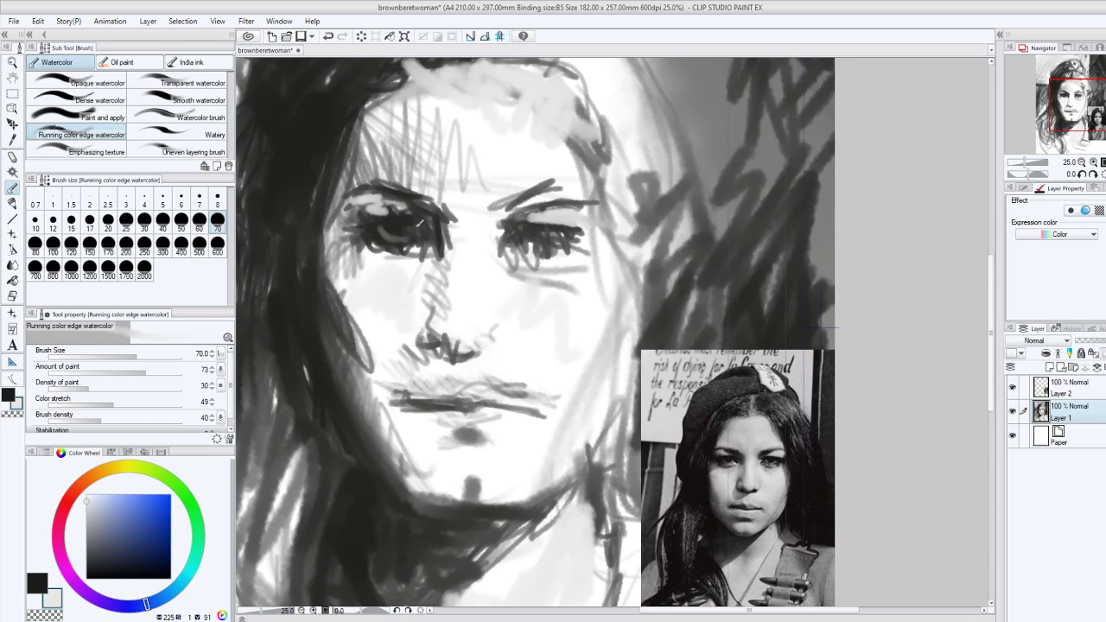
{"action": "left_click_drag", "start_coordinate": [420, 222], "coordinate": [429, 231]}
Set the brush size to 30 and hatch light grey over the left eyebrow and the upper left forehead at the hairline.
{"action": "left_click", "coordinate": [181, 223]}
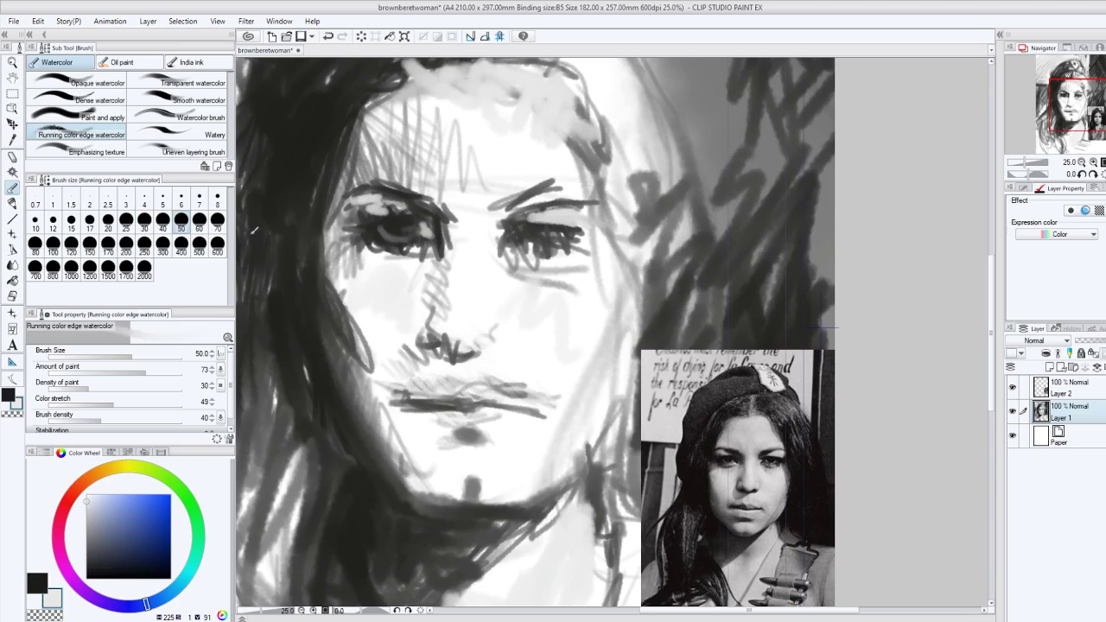
{"action": "mouse_move", "coordinate": [500, 248]}
{"action": "left_mouse_down"}
{"action": "mouse_move", "coordinate": [511, 226]}
{"action": "mouse_move", "coordinate": [501, 235]}
{"action": "left_mouse_up"}
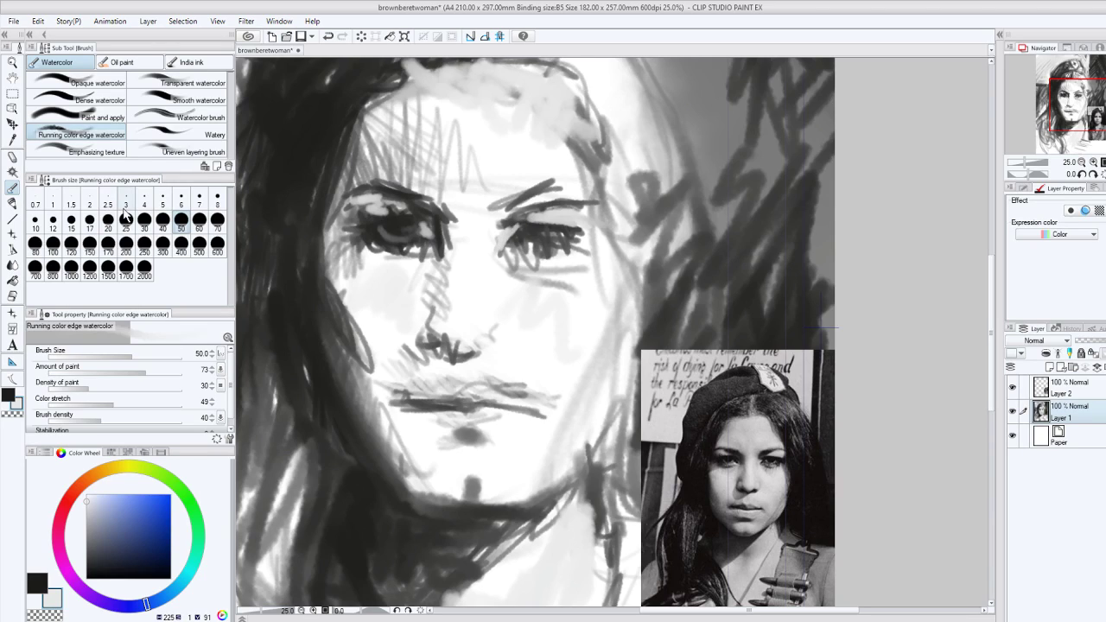
{"action": "left_click", "coordinate": [144, 220]}
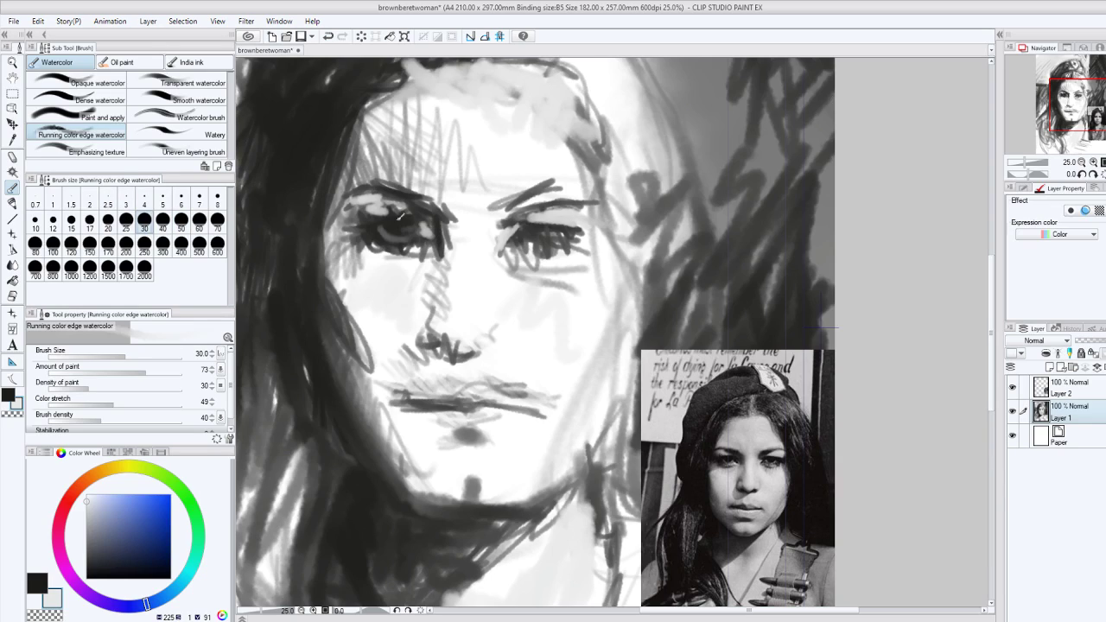
{"action": "mouse_move", "coordinate": [399, 201]}
{"action": "left_mouse_down"}
{"action": "mouse_move", "coordinate": [367, 195]}
{"action": "mouse_move", "coordinate": [359, 175]}
{"action": "mouse_move", "coordinate": [422, 181]}
{"action": "mouse_move", "coordinate": [344, 157]}
{"action": "left_mouse_up"}
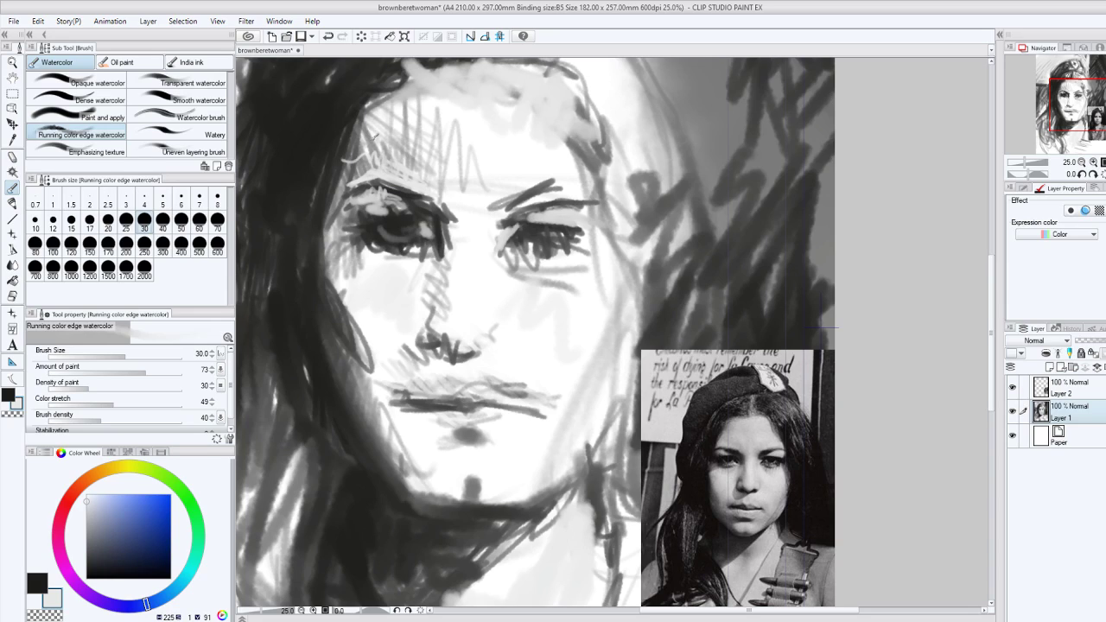
{"action": "mouse_move", "coordinate": [404, 113]}
{"action": "left_mouse_down"}
{"action": "mouse_move", "coordinate": [413, 82]}
{"action": "mouse_move", "coordinate": [387, 75]}
{"action": "mouse_move", "coordinate": [460, 78]}
{"action": "left_mouse_up"}
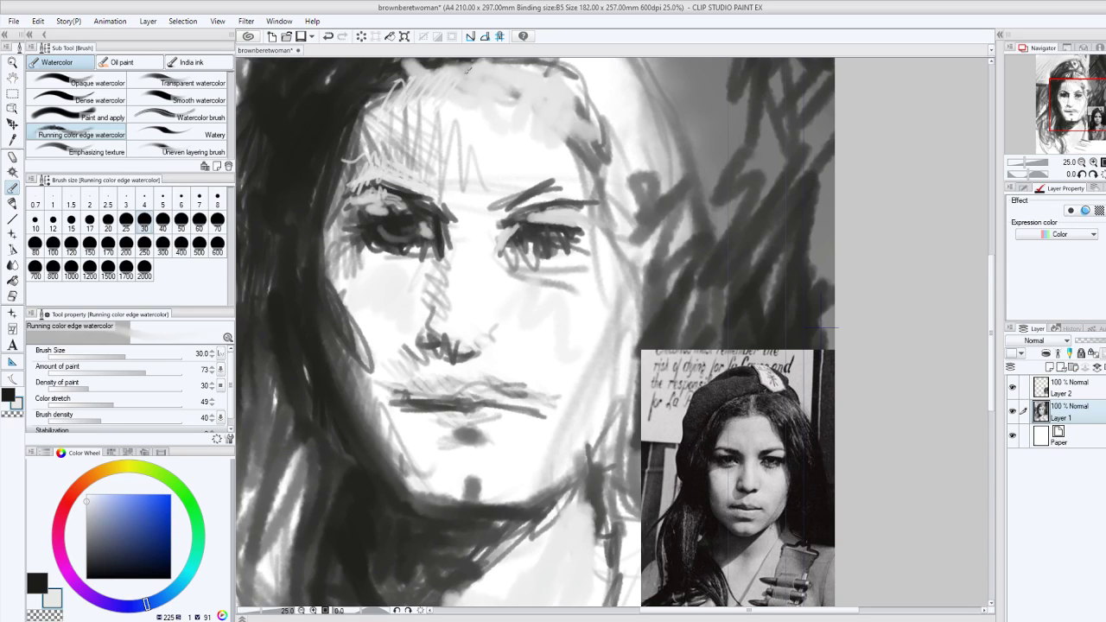
Set the brush size to 70 and brush light grey over the middle of the forehead and the outer edge of the left cheek.
{"action": "left_click", "coordinate": [217, 223]}
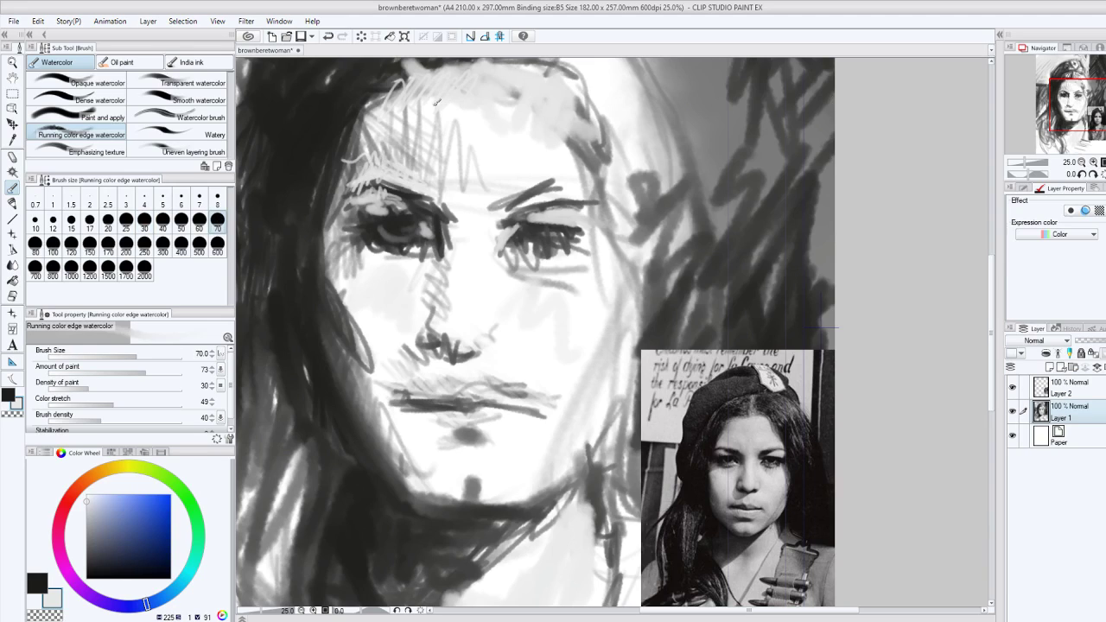
{"action": "mouse_move", "coordinate": [443, 101]}
{"action": "left_mouse_down"}
{"action": "mouse_move", "coordinate": [485, 114]}
{"action": "mouse_move", "coordinate": [503, 169]}
{"action": "left_mouse_up"}
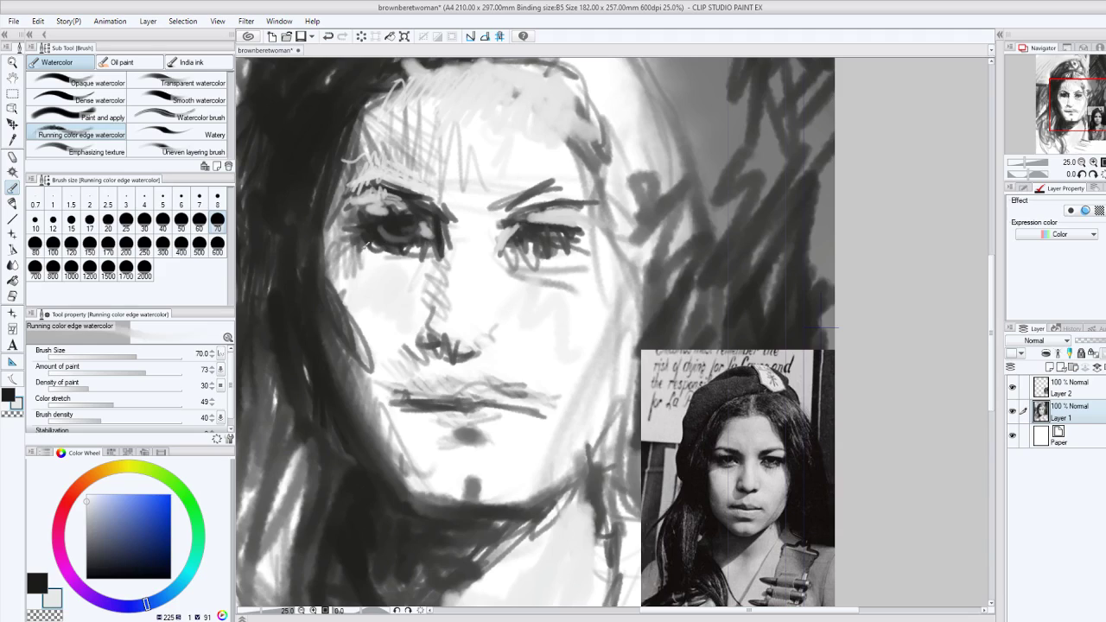
{"action": "mouse_move", "coordinate": [354, 261]}
{"action": "left_mouse_down"}
{"action": "mouse_move", "coordinate": [369, 342]}
{"action": "mouse_move", "coordinate": [354, 300]}
{"action": "left_mouse_up"}
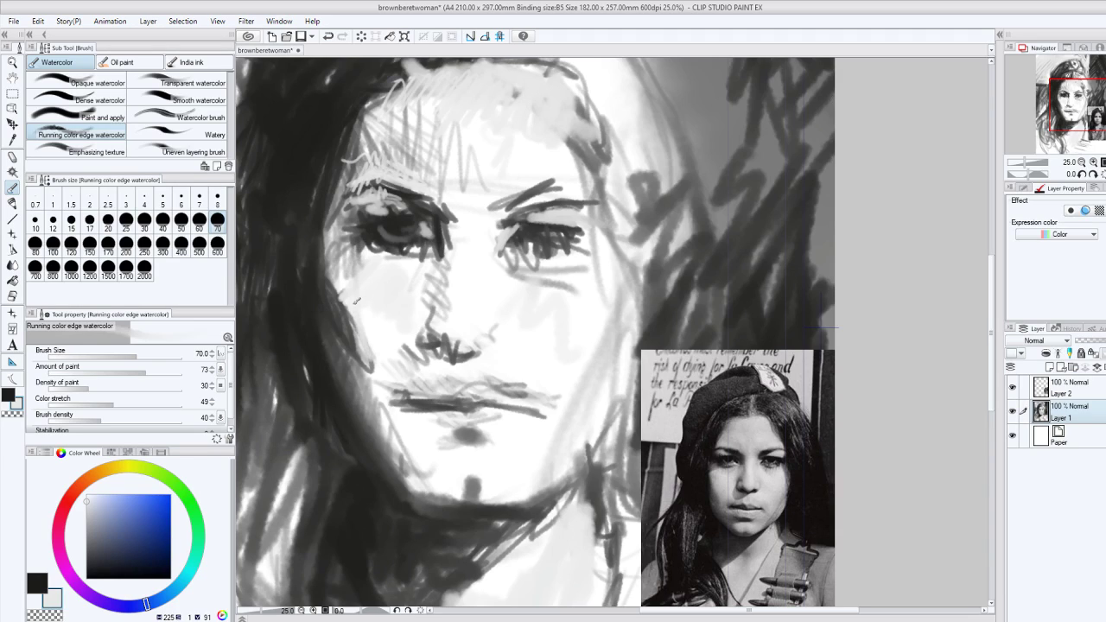
{"action": "mouse_move", "coordinate": [366, 369]}
{"action": "left_mouse_down"}
{"action": "mouse_move", "coordinate": [337, 294]}
{"action": "mouse_move", "coordinate": [342, 259]}
{"action": "left_mouse_up"}
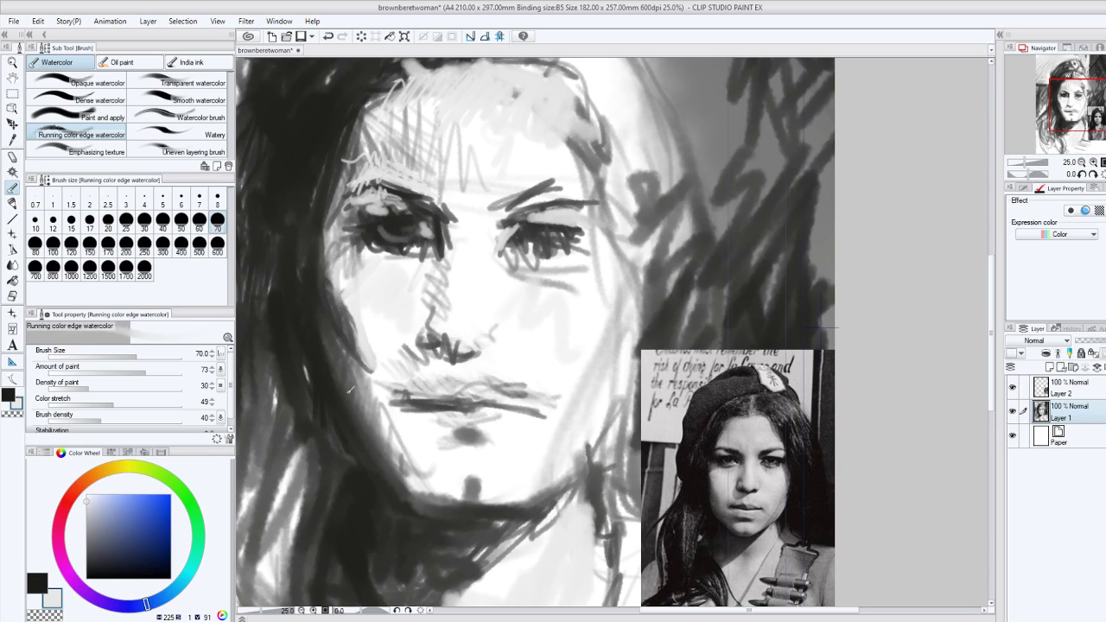
Switch to the near-black color and darken the hair edge beside the left temple and the outer corner of the left eye.
{"action": "key", "text": "x"}
{"action": "mouse_move", "coordinate": [322, 317]}
{"action": "left_mouse_down"}
{"action": "mouse_move", "coordinate": [330, 366]}
{"action": "mouse_move", "coordinate": [326, 197]}
{"action": "left_mouse_up"}
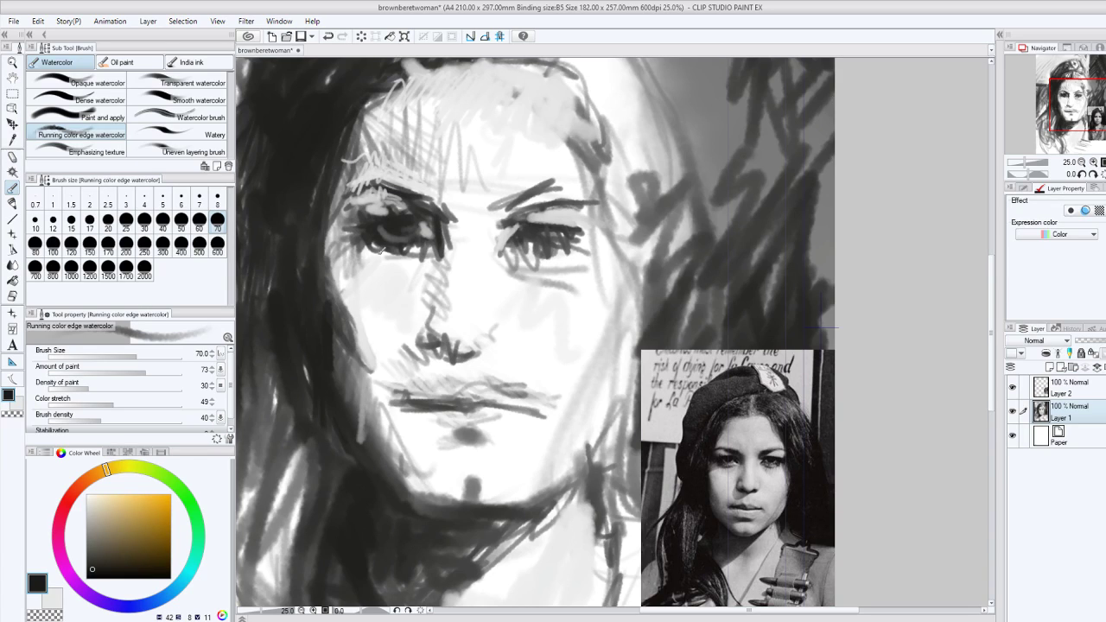
{"action": "mouse_move", "coordinate": [381, 250]}
{"action": "left_mouse_down"}
{"action": "mouse_move", "coordinate": [314, 305]}
{"action": "mouse_move", "coordinate": [360, 254]}
{"action": "mouse_move", "coordinate": [313, 285]}
{"action": "mouse_move", "coordinate": [333, 240]}
{"action": "left_mouse_up"}
{"action": "mouse_move", "coordinate": [328, 279]}
{"action": "left_mouse_down"}
{"action": "mouse_move", "coordinate": [360, 127]}
{"action": "mouse_move", "coordinate": [332, 173]}
{"action": "left_mouse_up"}
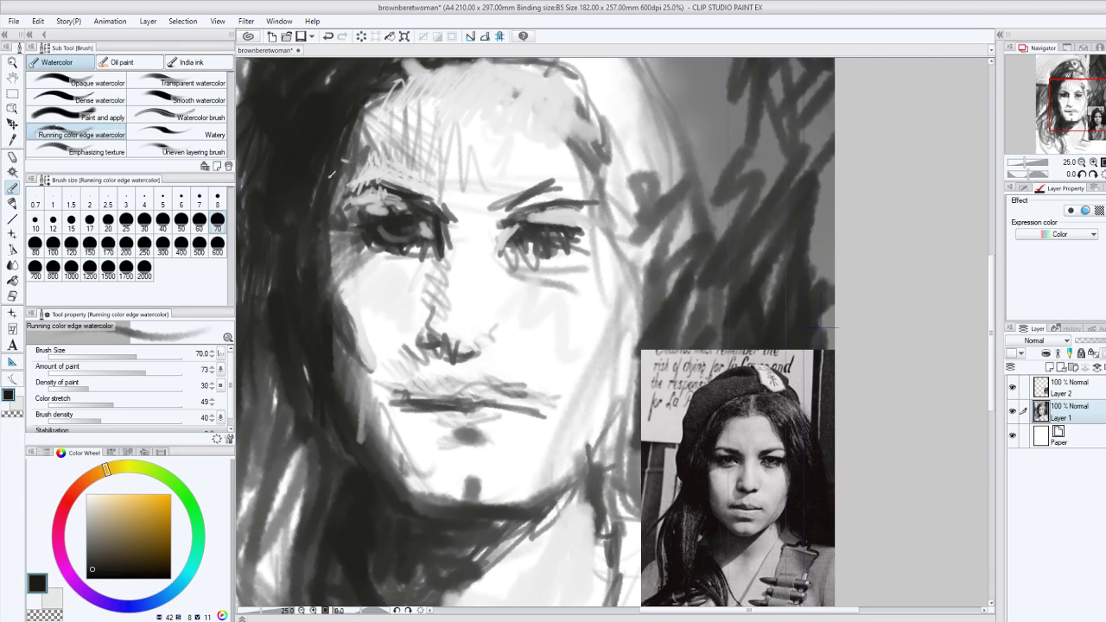
Darken the hairline along the right side of the forehead and reinforce the right eye's upper lash line.
{"action": "left_click_drag", "start_coordinate": [597, 219], "coordinate": [605, 171]}
{"action": "left_click_drag", "start_coordinate": [577, 116], "coordinate": [608, 176]}
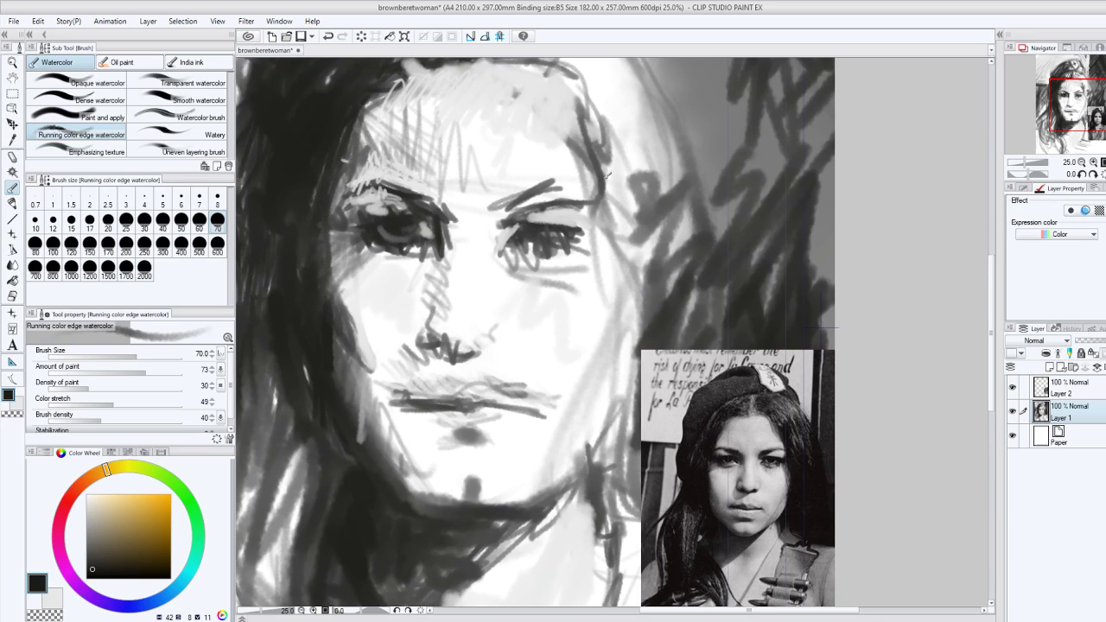
{"action": "left_click_drag", "start_coordinate": [557, 71], "coordinate": [597, 177]}
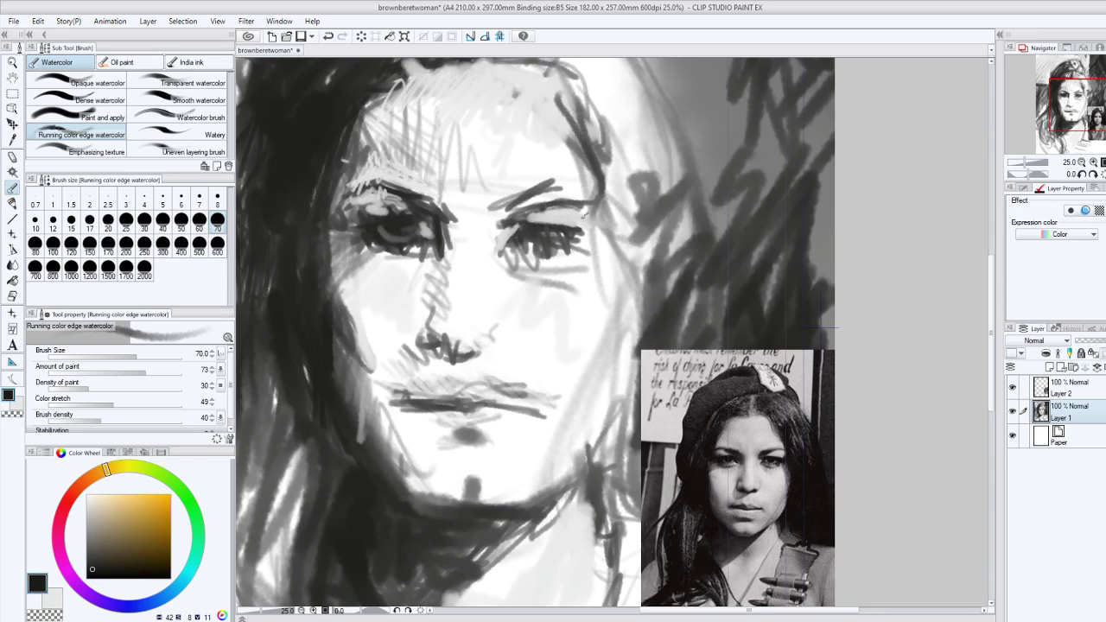
{"action": "mouse_move", "coordinate": [527, 221]}
{"action": "left_mouse_down"}
{"action": "mouse_move", "coordinate": [551, 214]}
{"action": "mouse_move", "coordinate": [588, 236]}
{"action": "left_mouse_up"}
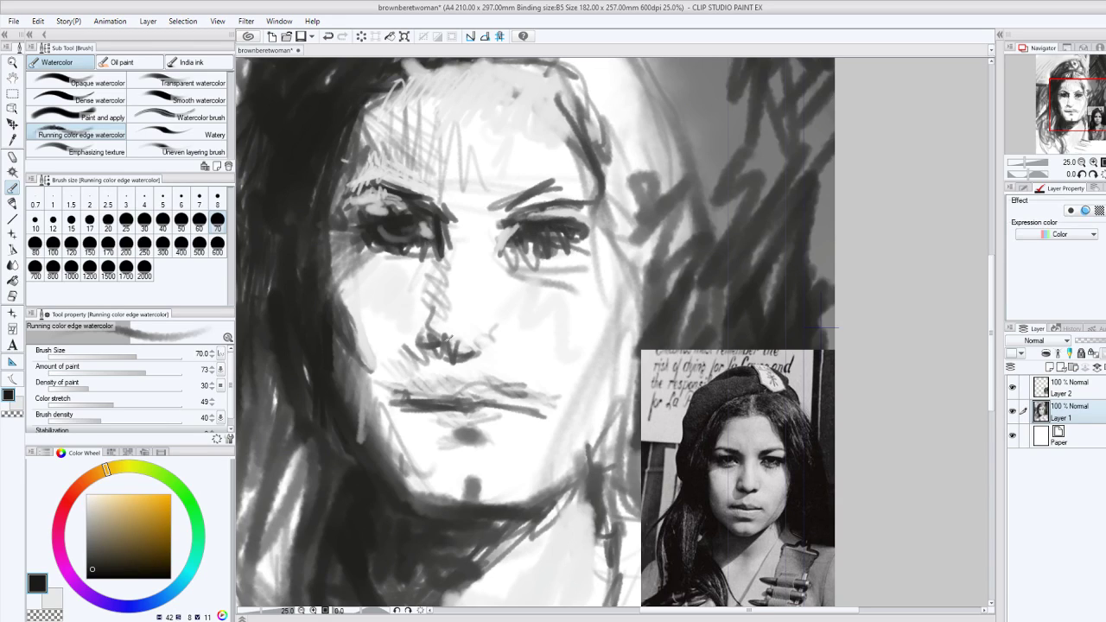
Define the underside of the nose in near-black and shade the left jaw edge beside the mouth.
{"action": "left_click_drag", "start_coordinate": [446, 348], "coordinate": [492, 344]}
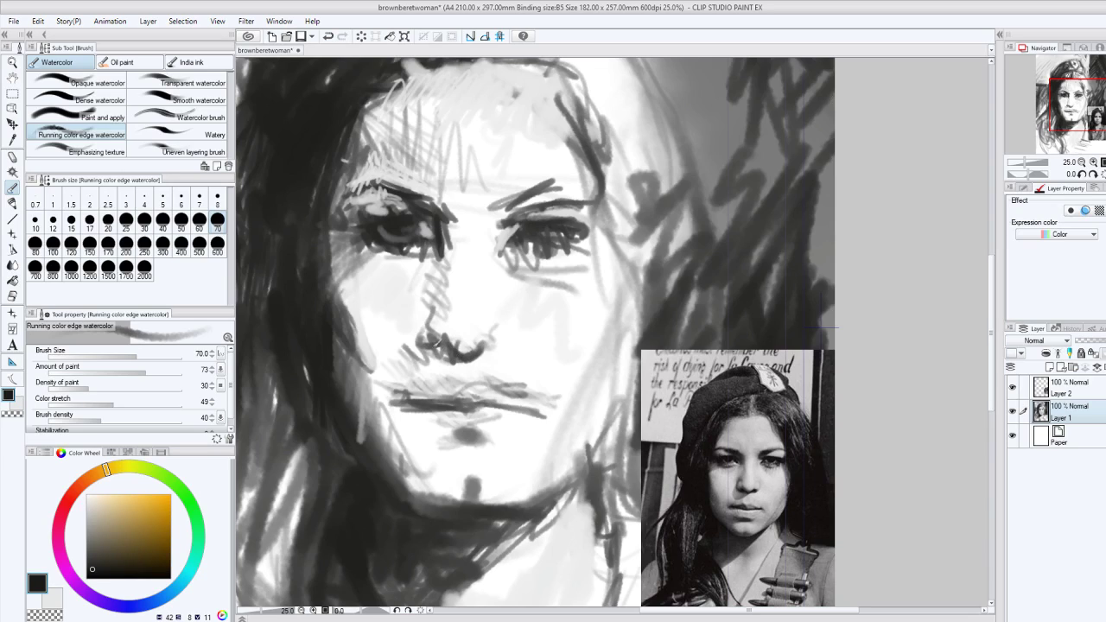
{"action": "left_click", "coordinate": [421, 342]}
{"action": "left_click_drag", "start_coordinate": [359, 381], "coordinate": [406, 490]}
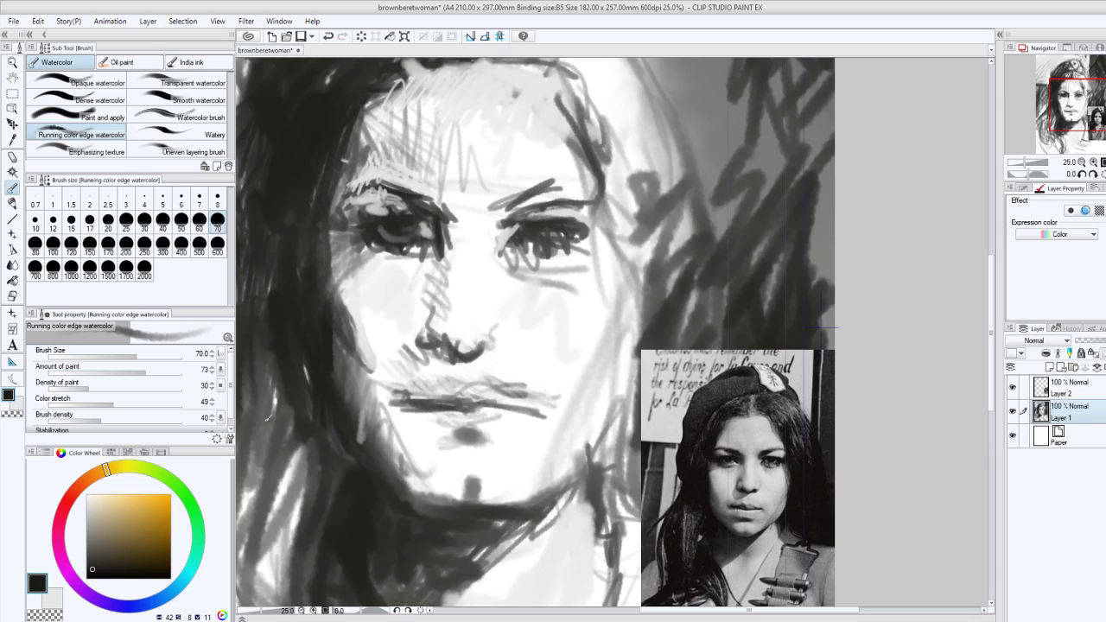
Switch to light grey and lighten the left jaw edge and lower cheek down to the chin.
{"action": "left_click", "coordinate": [15, 402]}
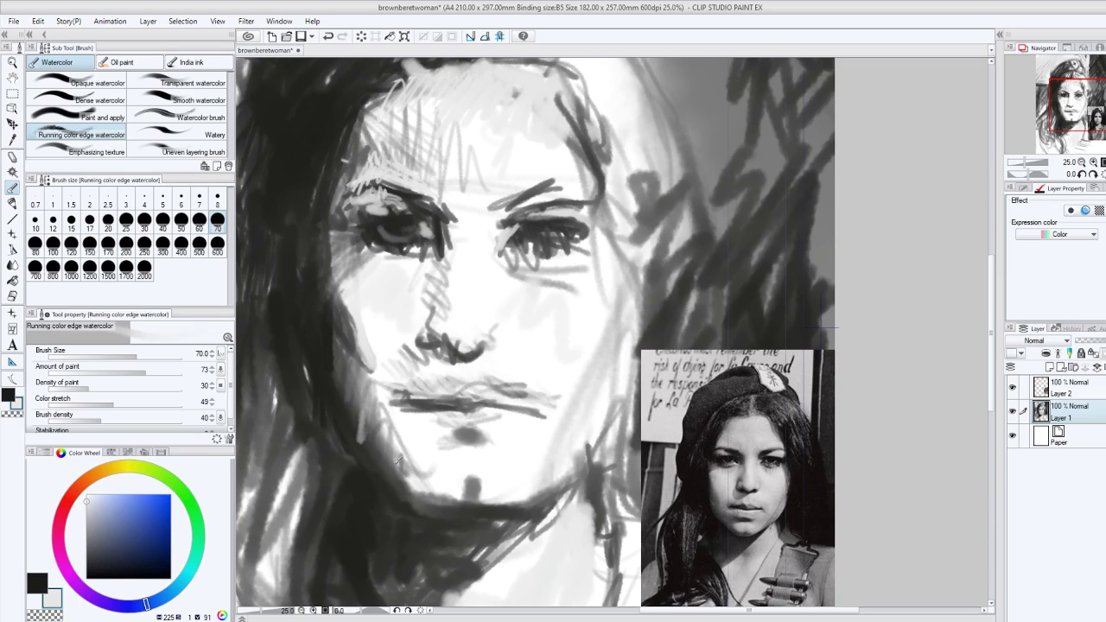
{"action": "left_click_drag", "start_coordinate": [356, 356], "coordinate": [345, 408]}
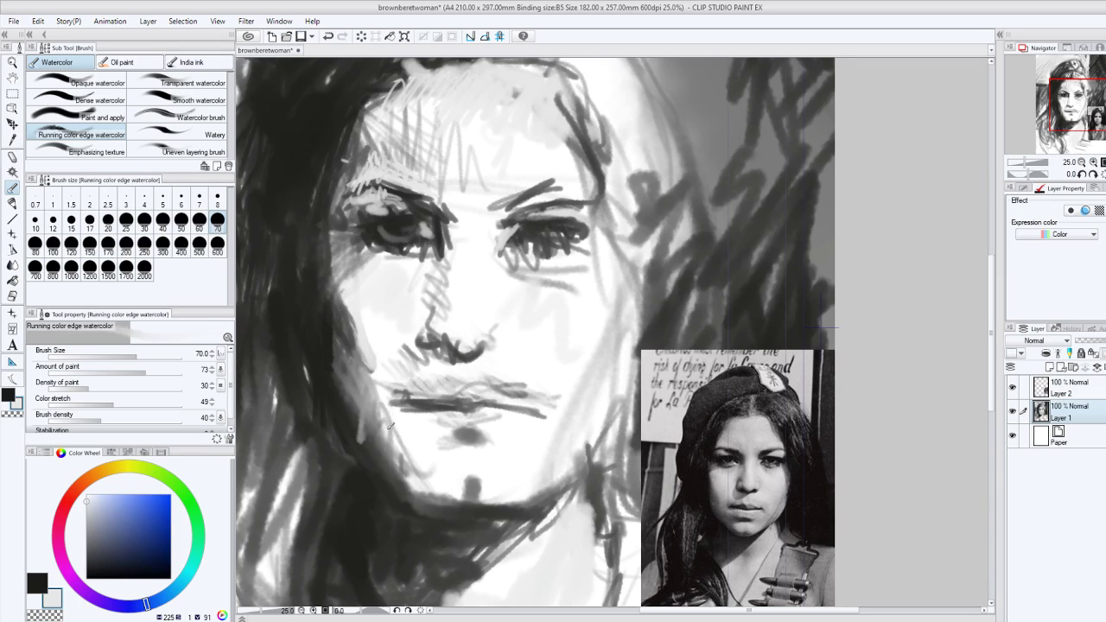
{"action": "mouse_move", "coordinate": [402, 457]}
{"action": "left_mouse_down"}
{"action": "mouse_move", "coordinate": [450, 511]}
{"action": "mouse_move", "coordinate": [440, 508]}
{"action": "left_mouse_up"}
Return to near-black and paint a bold curved jawline from the left jaw under the chin to the right jaw.
{"action": "key", "text": "x"}
{"action": "mouse_move", "coordinate": [382, 462]}
{"action": "left_mouse_down"}
{"action": "mouse_move", "coordinate": [458, 517]}
{"action": "mouse_move", "coordinate": [563, 467]}
{"action": "left_mouse_up"}
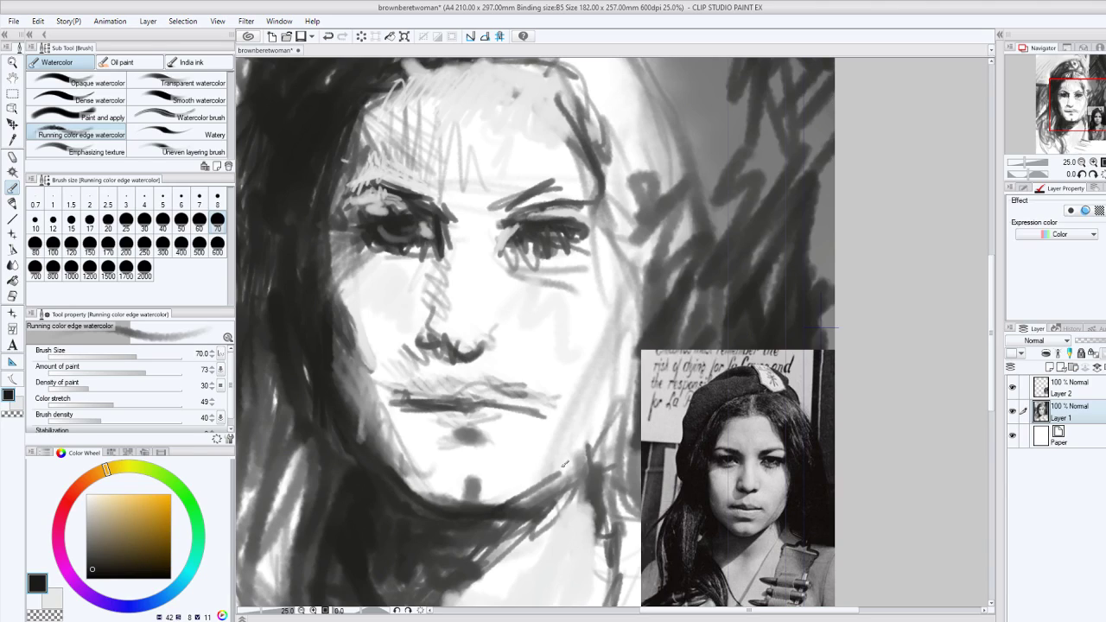
{"action": "mouse_move", "coordinate": [506, 509]}
{"action": "left_mouse_down"}
{"action": "mouse_move", "coordinate": [573, 473]}
{"action": "mouse_move", "coordinate": [512, 510]}
{"action": "left_mouse_up"}
{"action": "left_click_drag", "start_coordinate": [580, 459], "coordinate": [494, 517]}
{"action": "left_click_drag", "start_coordinate": [449, 508], "coordinate": [377, 463]}
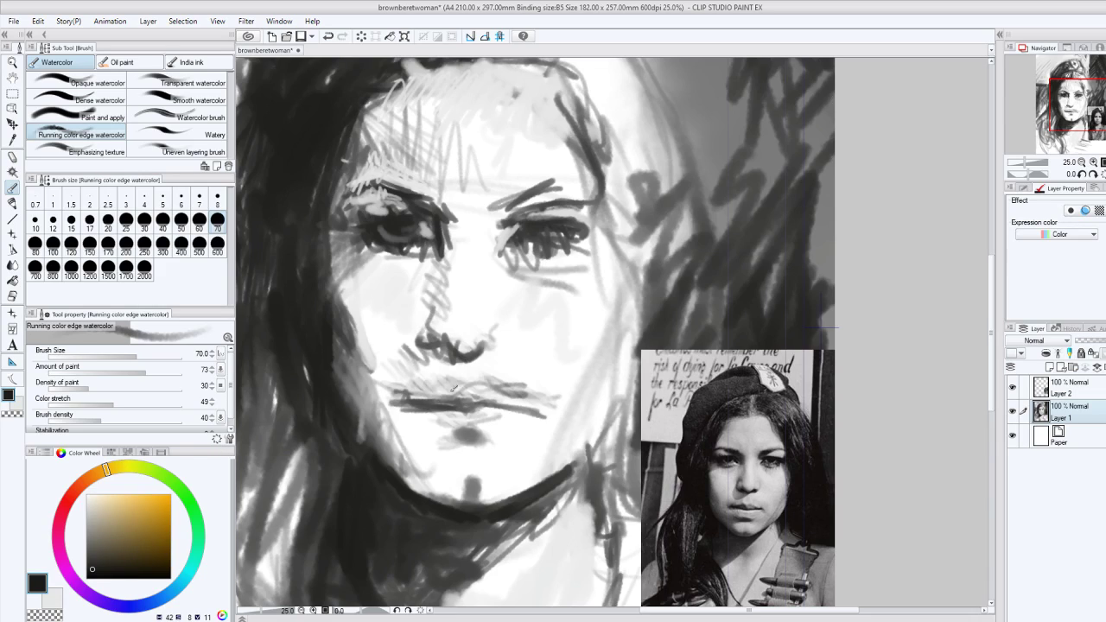
Darken the center of the lips and the shadow below them, and shade the left jaw and chin.
{"action": "mouse_move", "coordinate": [464, 399]}
{"action": "left_mouse_down"}
{"action": "mouse_move", "coordinate": [422, 393]}
{"action": "mouse_move", "coordinate": [481, 401]}
{"action": "mouse_move", "coordinate": [456, 429]}
{"action": "left_mouse_up"}
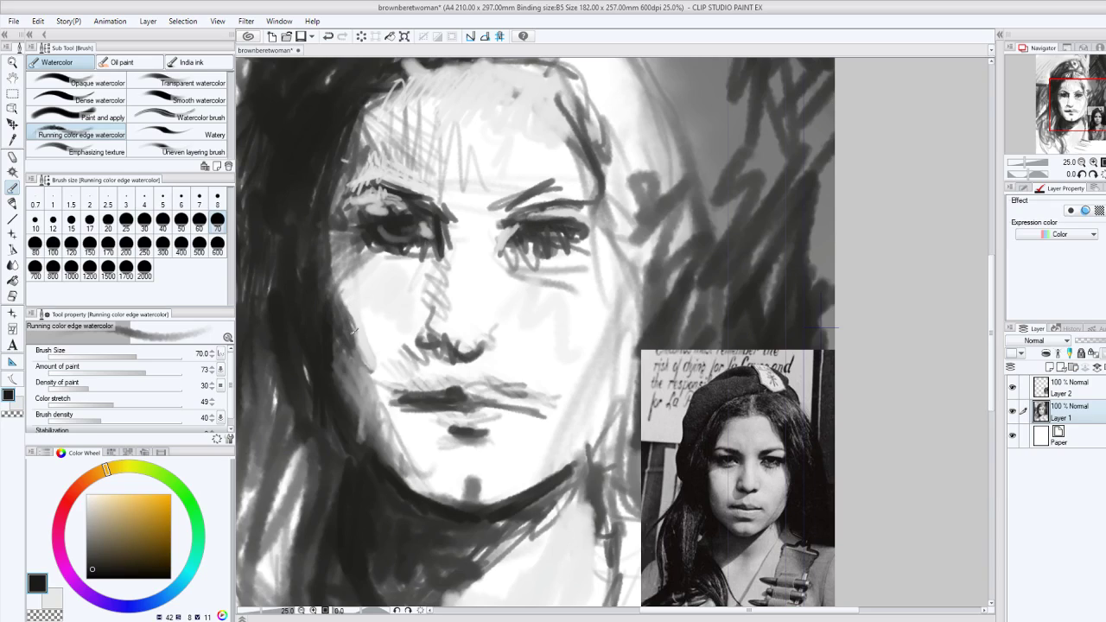
{"action": "mouse_move", "coordinate": [366, 361]}
{"action": "left_mouse_down"}
{"action": "mouse_move", "coordinate": [378, 418]}
{"action": "mouse_move", "coordinate": [421, 484]}
{"action": "mouse_move", "coordinate": [494, 515]}
{"action": "left_mouse_up"}
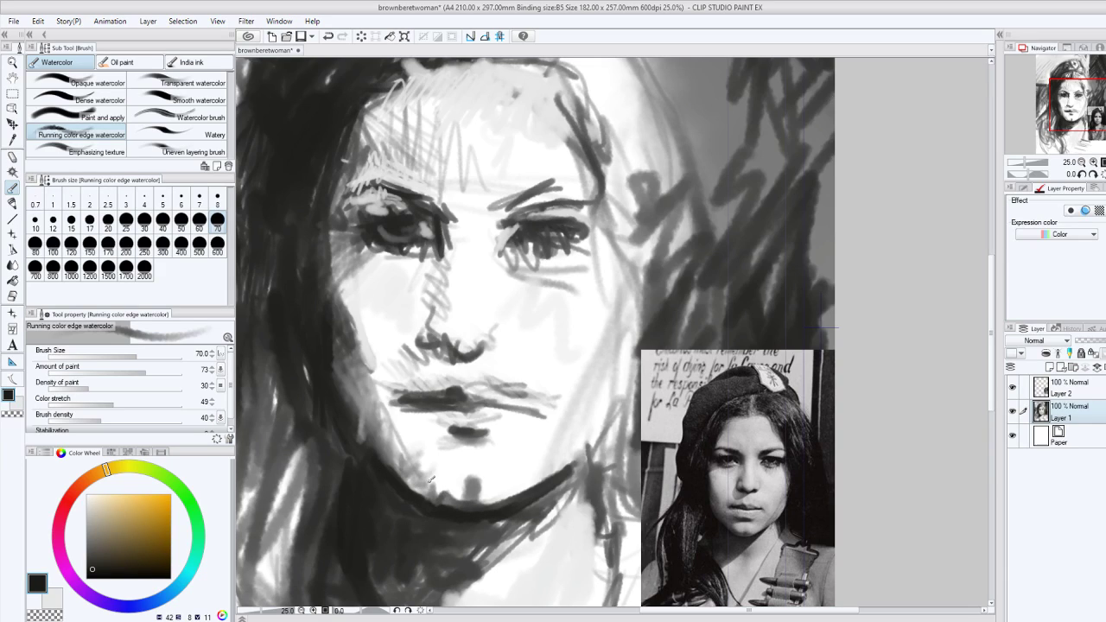
{"action": "left_click_drag", "start_coordinate": [431, 478], "coordinate": [492, 510]}
Paint a thicker dark arch over the right eye and cover the angled brow stroke above it with light grey.
{"action": "left_click_drag", "start_coordinate": [608, 250], "coordinate": [590, 191]}
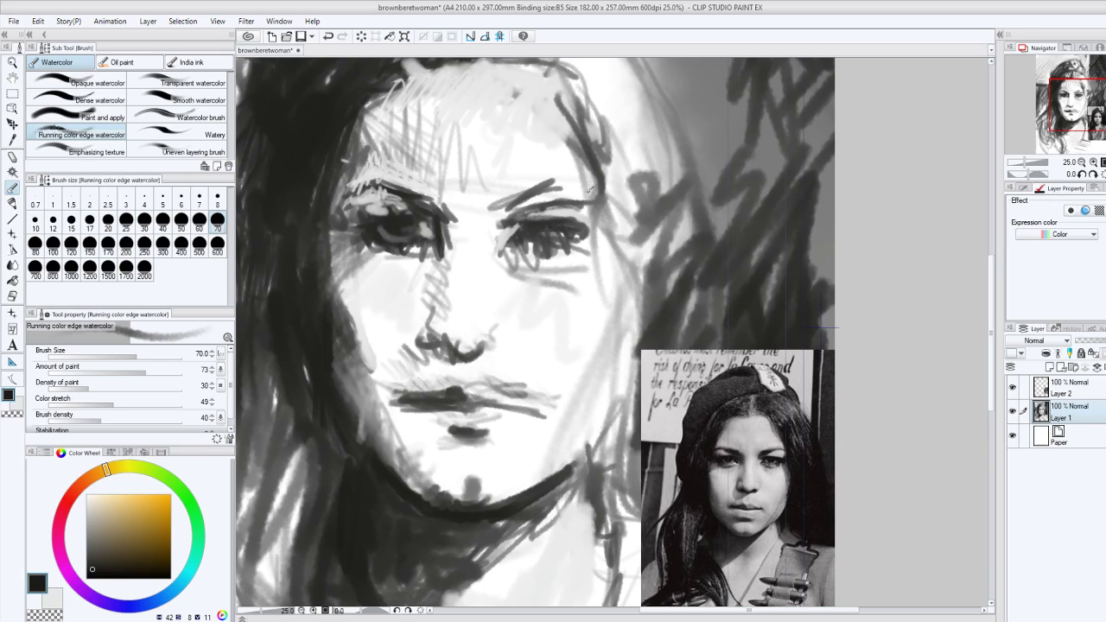
{"action": "mouse_move", "coordinate": [588, 233]}
{"action": "left_mouse_down"}
{"action": "mouse_move", "coordinate": [504, 220]}
{"action": "mouse_move", "coordinate": [596, 200]}
{"action": "left_mouse_up"}
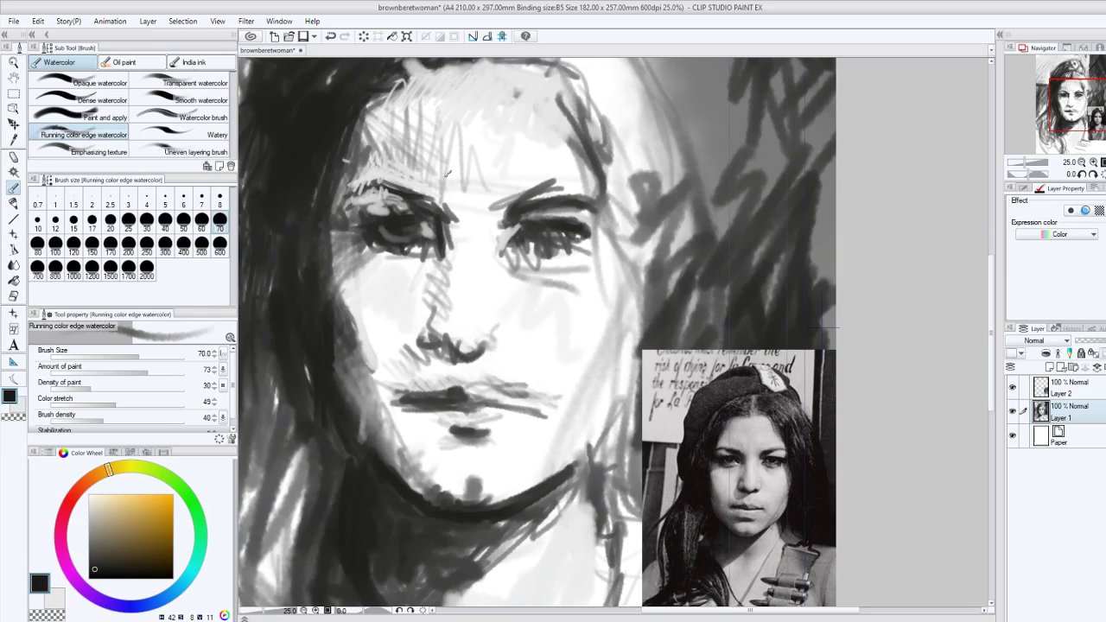
{"action": "left_click_drag", "start_coordinate": [472, 216], "coordinate": [543, 185]}
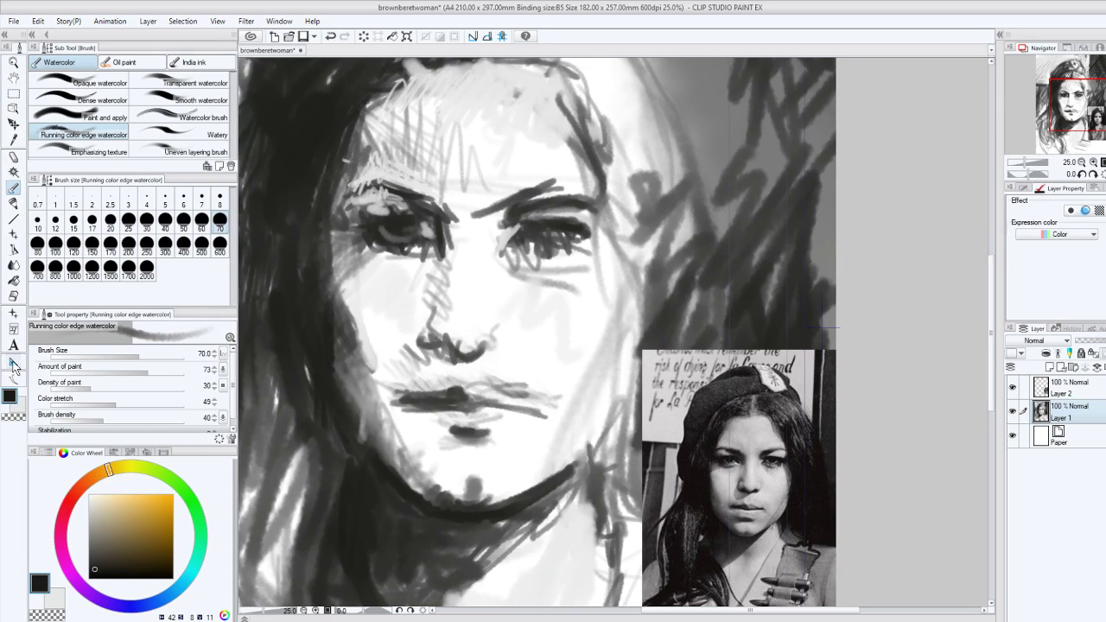
{"action": "left_click", "coordinate": [18, 402]}
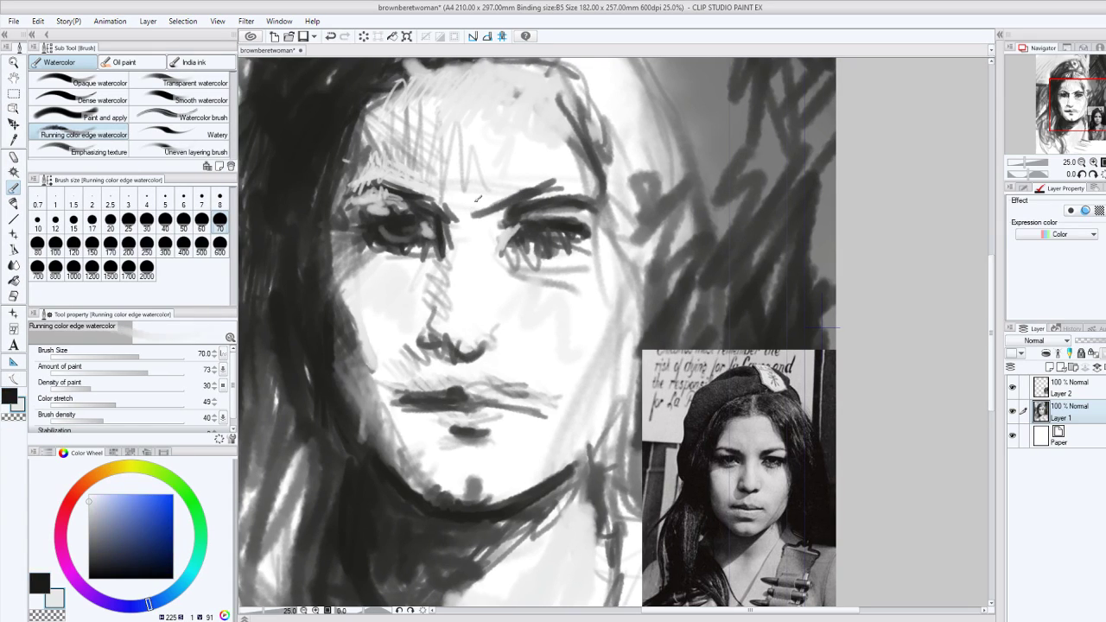
{"action": "mouse_move", "coordinate": [477, 199]}
{"action": "left_mouse_down"}
{"action": "mouse_move", "coordinate": [548, 180]}
{"action": "mouse_move", "coordinate": [509, 195]}
{"action": "mouse_move", "coordinate": [568, 202]}
{"action": "mouse_move", "coordinate": [519, 208]}
{"action": "mouse_move", "coordinate": [571, 201]}
{"action": "mouse_move", "coordinate": [536, 195]}
{"action": "left_mouse_up"}
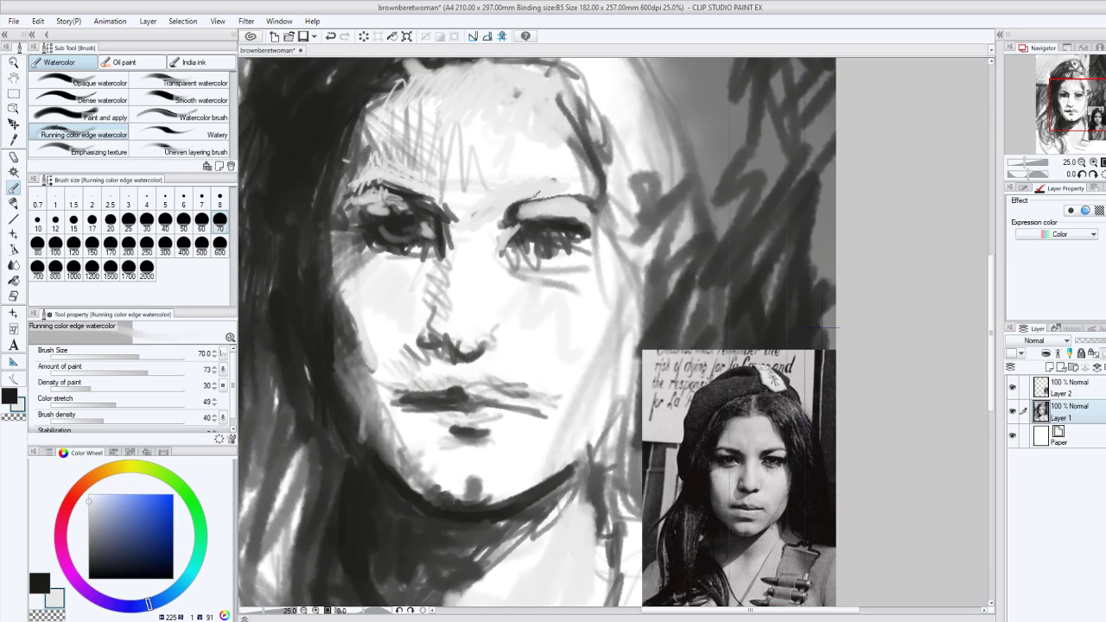
Switch to near-black, strengthen the brow lines over both eyes, and draw a curved contour around the left nostril.
{"action": "left_click", "coordinate": [8, 395]}
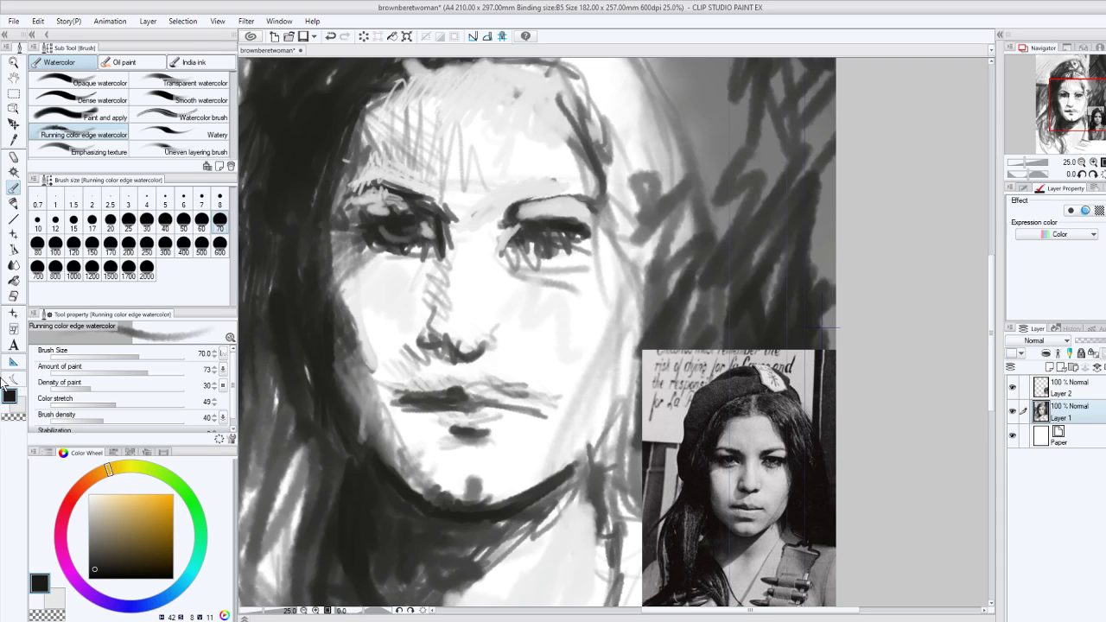
{"action": "left_click_drag", "start_coordinate": [401, 198], "coordinate": [436, 197]}
{"action": "mouse_move", "coordinate": [531, 224]}
{"action": "left_mouse_down"}
{"action": "mouse_move", "coordinate": [553, 197]}
{"action": "mouse_move", "coordinate": [587, 205]}
{"action": "left_mouse_up"}
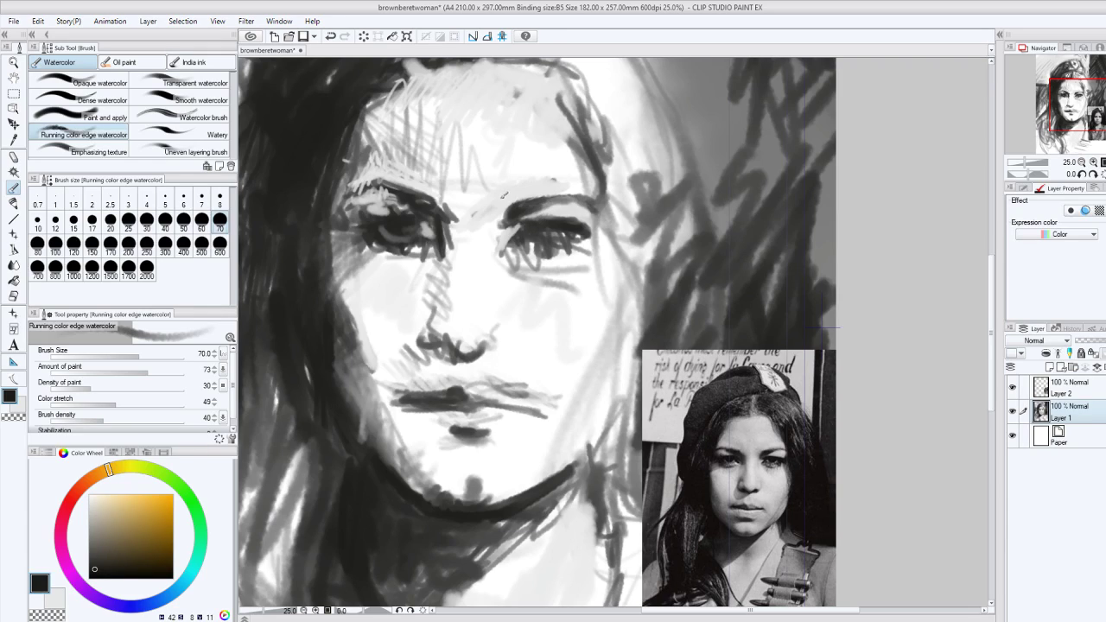
{"action": "mouse_move", "coordinate": [426, 317]}
{"action": "left_mouse_down"}
{"action": "mouse_move", "coordinate": [420, 339]}
{"action": "mouse_move", "coordinate": [437, 339]}
{"action": "left_mouse_up"}
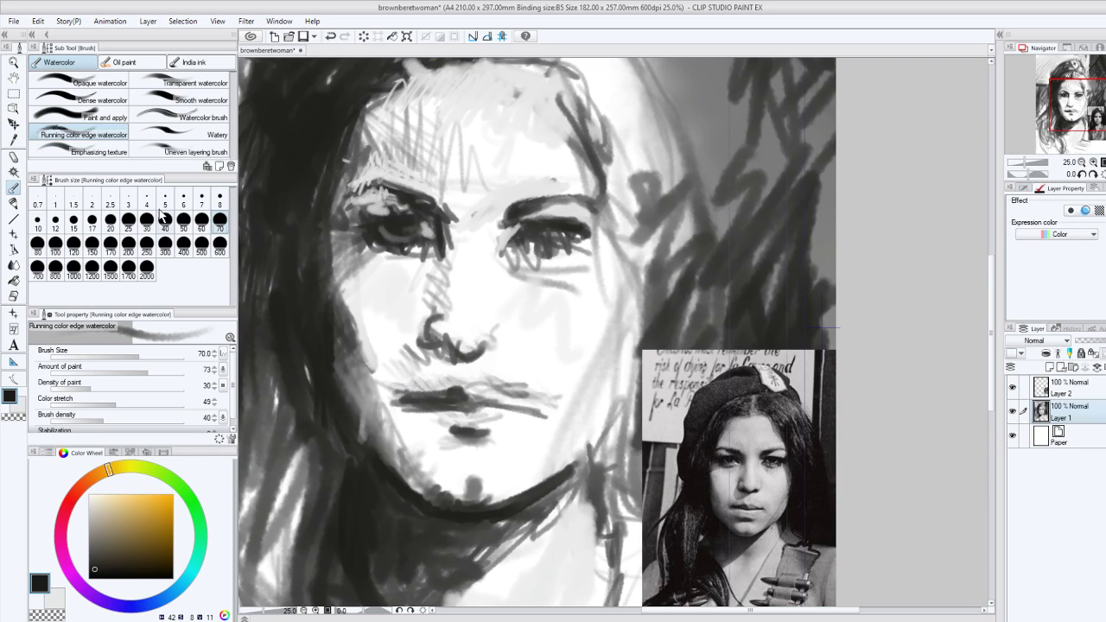
Set the brush's Amount of paint to 57 and Density of paint to 21, undoing the test strokes on the left cheek.
{"action": "left_click", "coordinate": [127, 373]}
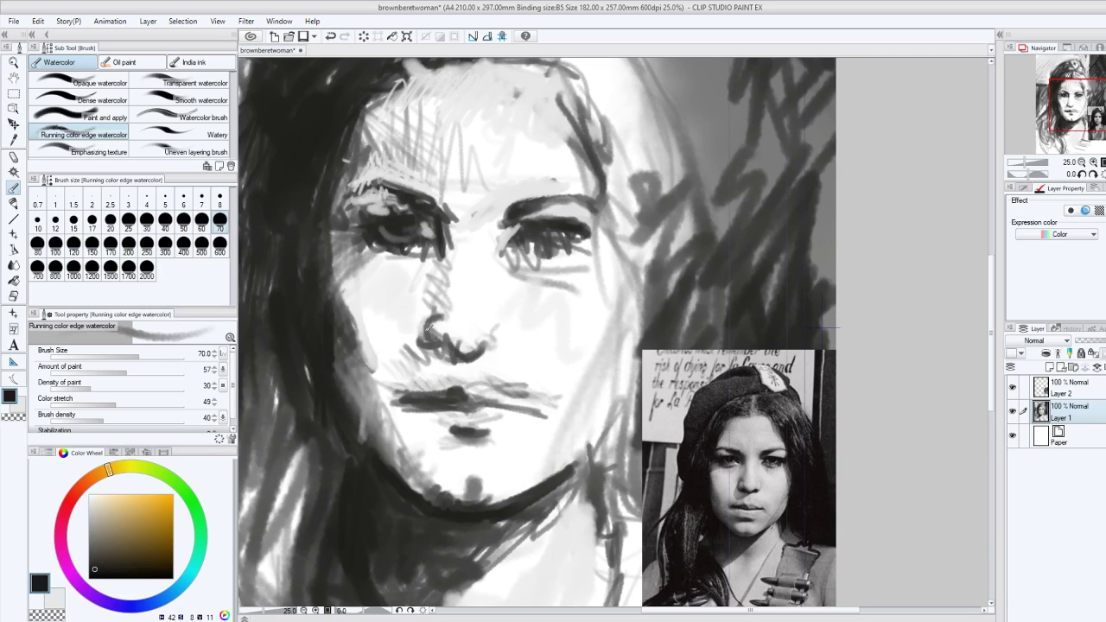
{"action": "left_click_drag", "start_coordinate": [393, 300], "coordinate": [401, 310]}
{"action": "left_click", "coordinate": [330, 35]}
{"action": "left_click", "coordinate": [76, 390]}
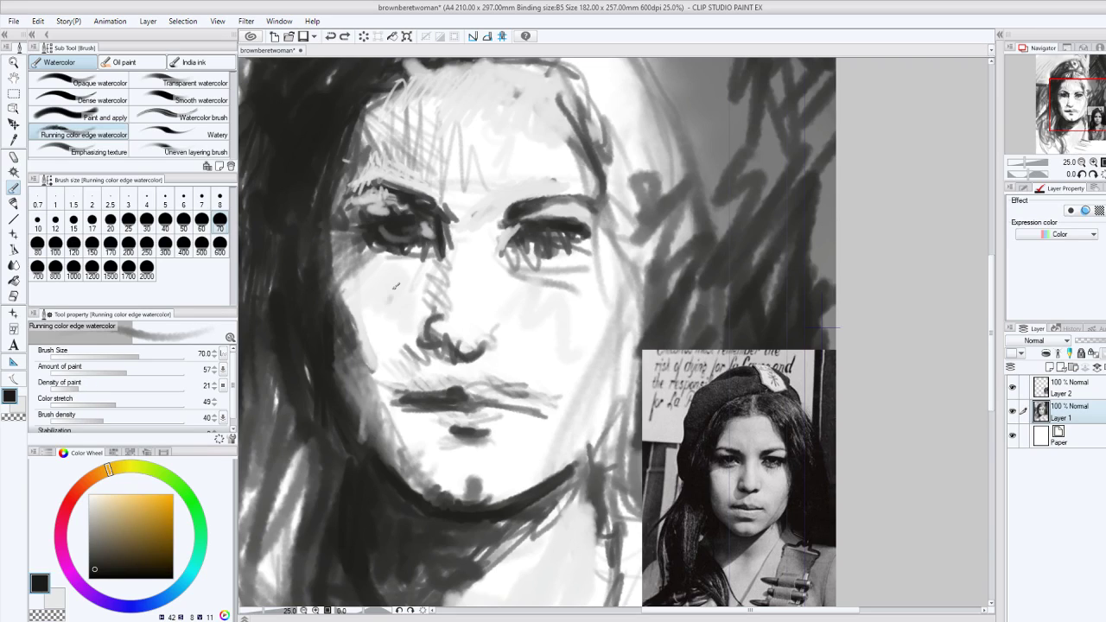
{"action": "mouse_move", "coordinate": [398, 285]}
{"action": "left_mouse_down"}
{"action": "mouse_move", "coordinate": [424, 344]}
{"action": "mouse_move", "coordinate": [432, 340]}
{"action": "left_mouse_up"}
{"action": "left_click", "coordinate": [330, 35]}
Shade the left side of the nose, the area under the left eye, the left cheek and the base of the nose.
{"action": "mouse_move", "coordinate": [453, 285]}
{"action": "left_mouse_down"}
{"action": "mouse_move", "coordinate": [448, 230]}
{"action": "mouse_move", "coordinate": [426, 298]}
{"action": "mouse_move", "coordinate": [423, 260]}
{"action": "mouse_move", "coordinate": [394, 269]}
{"action": "mouse_move", "coordinate": [384, 257]}
{"action": "left_mouse_up"}
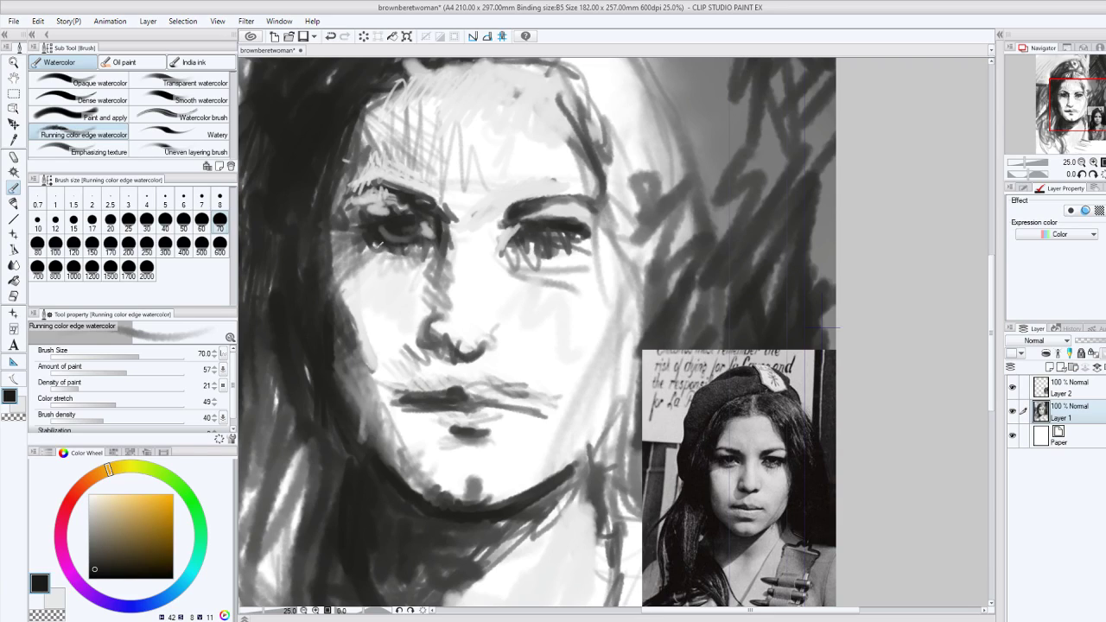
{"action": "mouse_move", "coordinate": [379, 245]}
{"action": "left_mouse_down"}
{"action": "mouse_move", "coordinate": [354, 235]}
{"action": "mouse_move", "coordinate": [386, 246]}
{"action": "mouse_move", "coordinate": [364, 326]}
{"action": "left_mouse_up"}
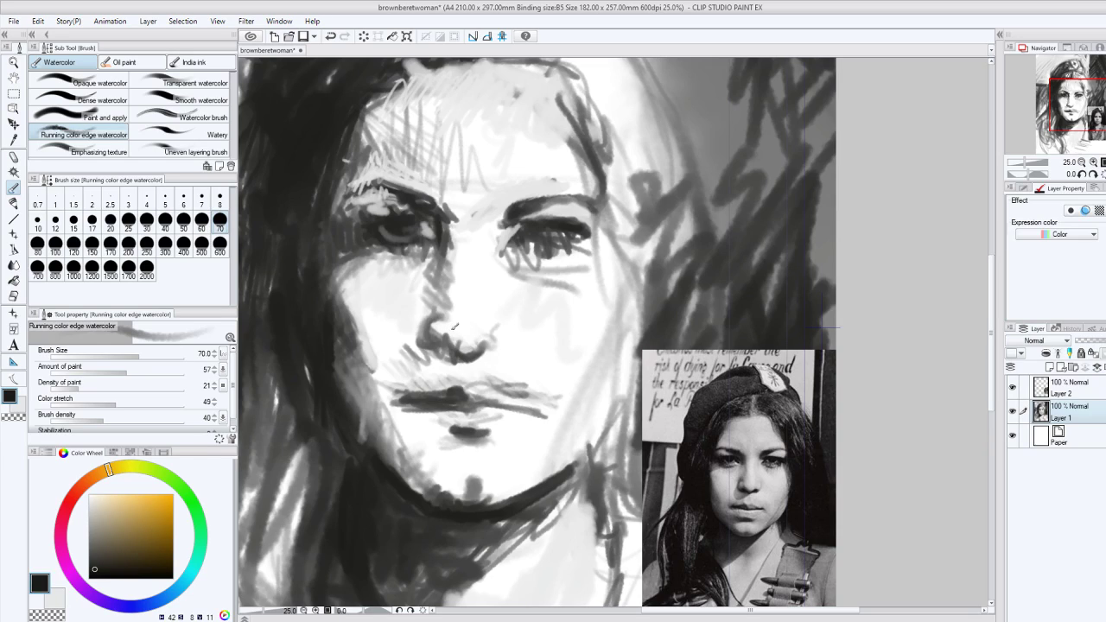
{"action": "mouse_move", "coordinate": [494, 341]}
{"action": "left_mouse_down"}
{"action": "mouse_move", "coordinate": [406, 363]}
{"action": "mouse_move", "coordinate": [512, 341]}
{"action": "left_mouse_up"}
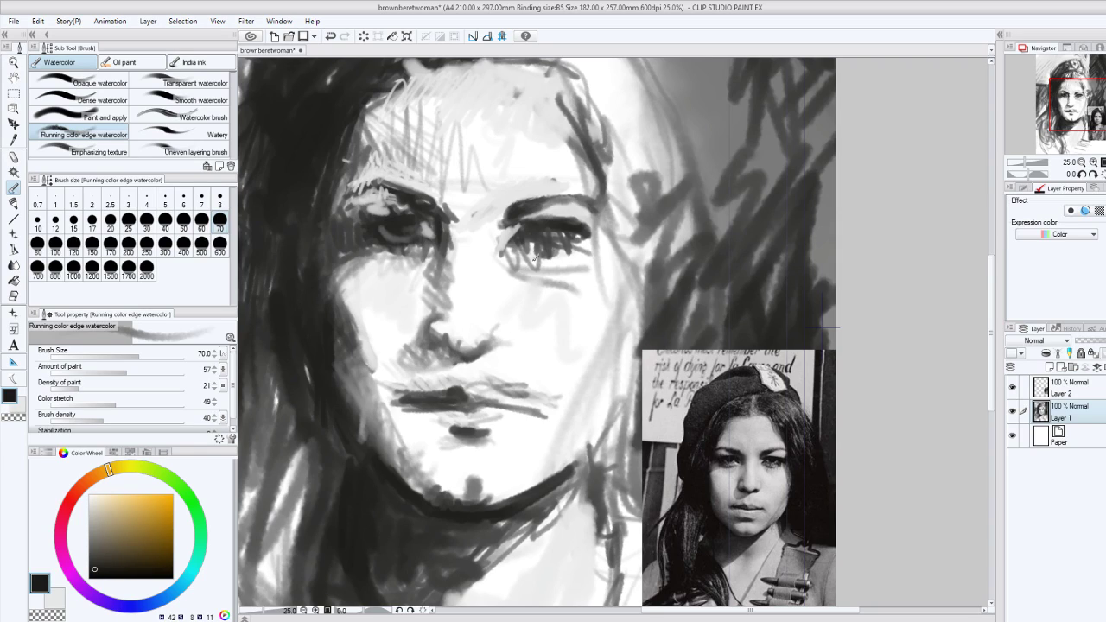
Darken the line over the right eye from its inner end outward and reinforce the outer part of the left brow.
{"action": "left_click_drag", "start_coordinate": [503, 218], "coordinate": [602, 202]}
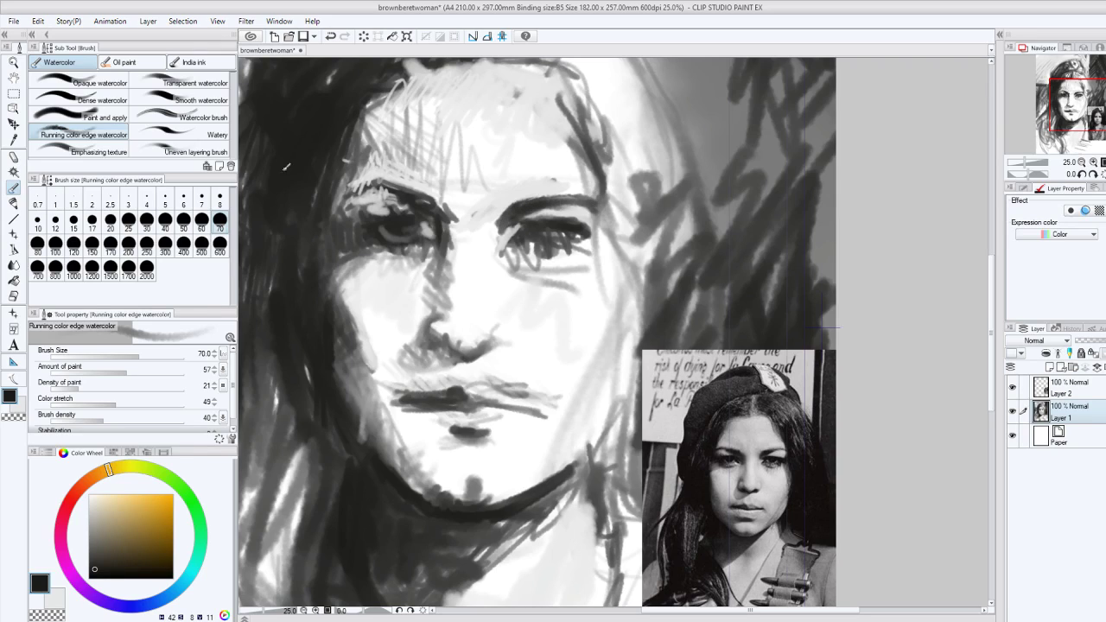
{"action": "mouse_move", "coordinate": [378, 176]}
{"action": "left_mouse_down"}
{"action": "mouse_move", "coordinate": [429, 202]}
{"action": "mouse_move", "coordinate": [372, 173]}
{"action": "mouse_move", "coordinate": [339, 195]}
{"action": "left_mouse_up"}
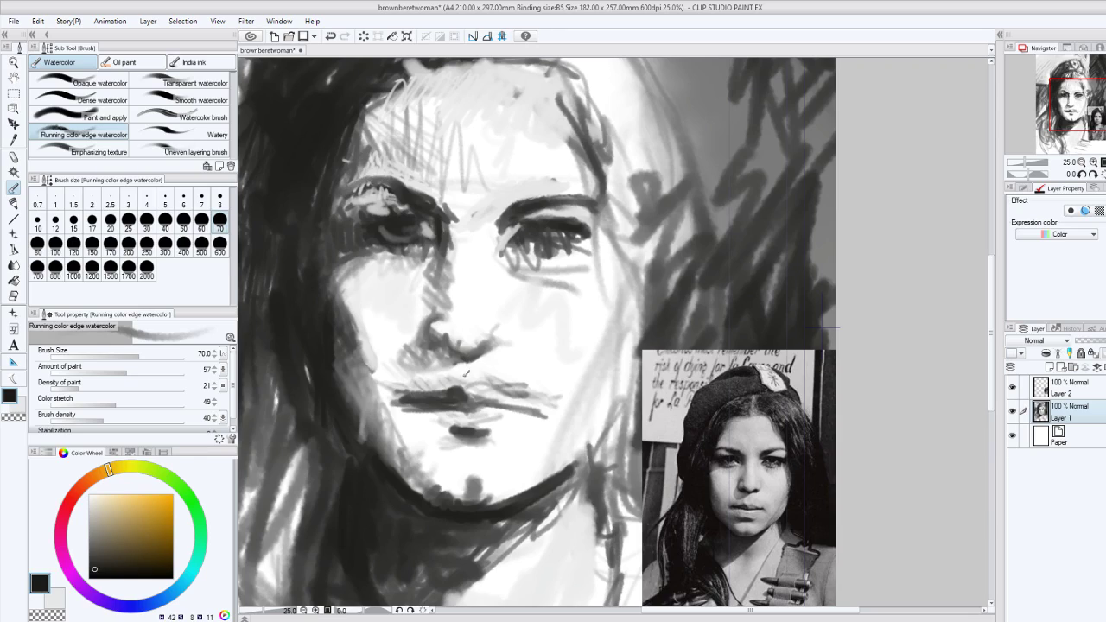
Shade below the lower lip, the left jaw and chin, and add light tone along the right jaw and the right cheek's edge.
{"action": "mouse_move", "coordinate": [448, 425]}
{"action": "left_mouse_down"}
{"action": "mouse_move", "coordinate": [471, 428]}
{"action": "mouse_move", "coordinate": [443, 433]}
{"action": "left_mouse_up"}
{"action": "mouse_move", "coordinate": [419, 480]}
{"action": "left_mouse_down"}
{"action": "mouse_move", "coordinate": [422, 455]}
{"action": "mouse_move", "coordinate": [415, 488]}
{"action": "left_mouse_up"}
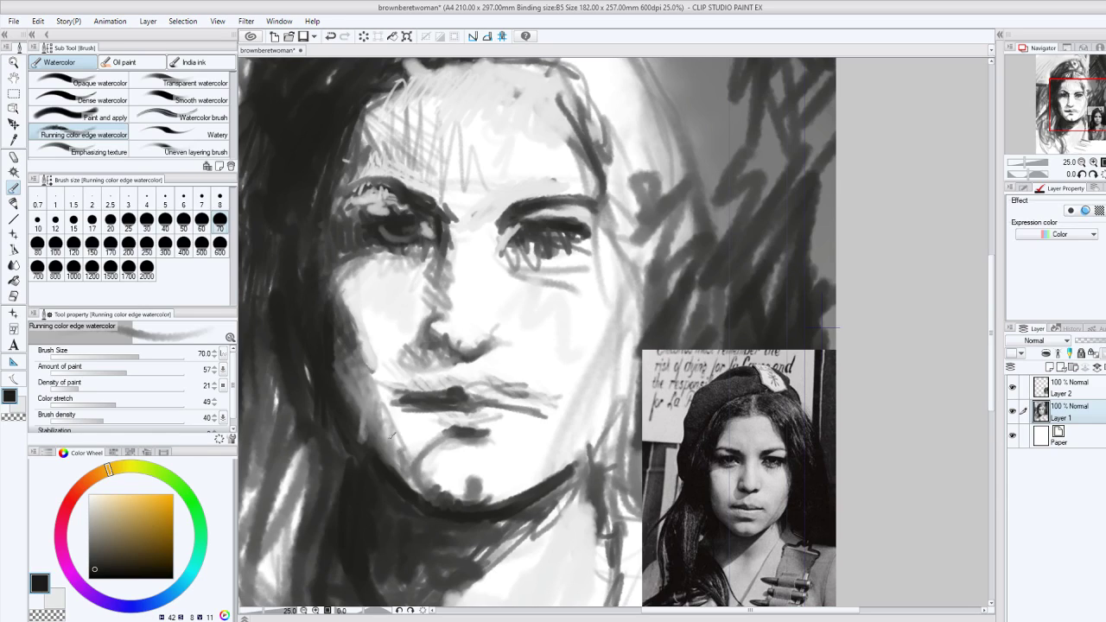
{"action": "mouse_move", "coordinate": [398, 447]}
{"action": "left_mouse_down"}
{"action": "mouse_move", "coordinate": [431, 442]}
{"action": "mouse_move", "coordinate": [378, 405]}
{"action": "mouse_move", "coordinate": [414, 465]}
{"action": "left_mouse_up"}
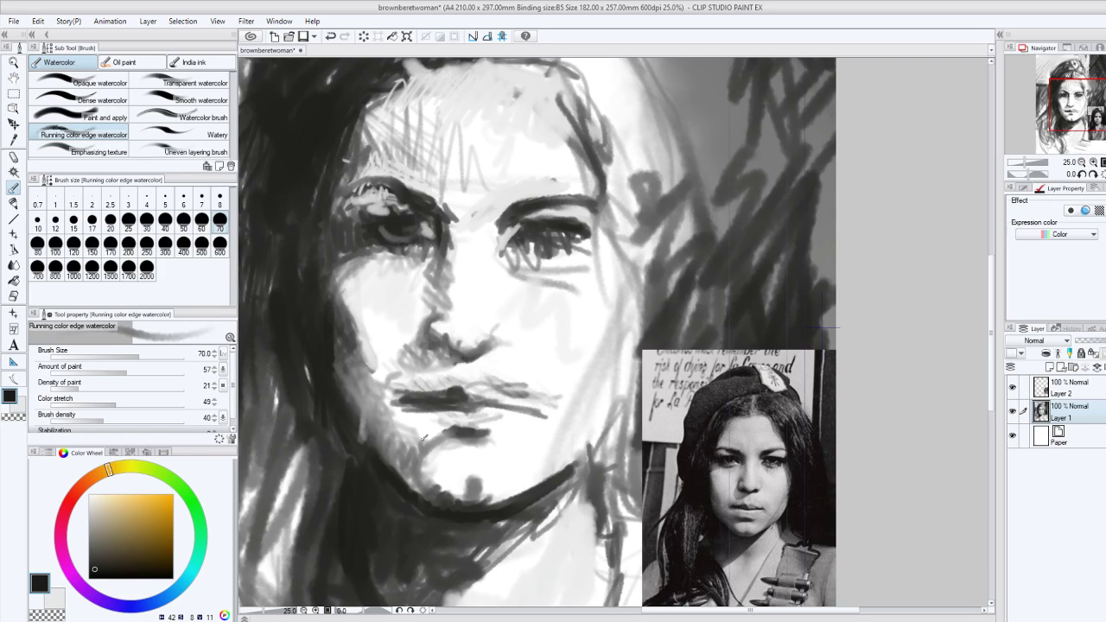
{"action": "mouse_move", "coordinate": [424, 437]}
{"action": "left_mouse_down"}
{"action": "mouse_move", "coordinate": [404, 467]}
{"action": "mouse_move", "coordinate": [387, 453]}
{"action": "mouse_move", "coordinate": [406, 485]}
{"action": "mouse_move", "coordinate": [455, 494]}
{"action": "mouse_move", "coordinate": [577, 437]}
{"action": "left_mouse_up"}
{"action": "left_click_drag", "start_coordinate": [477, 502], "coordinate": [538, 465]}
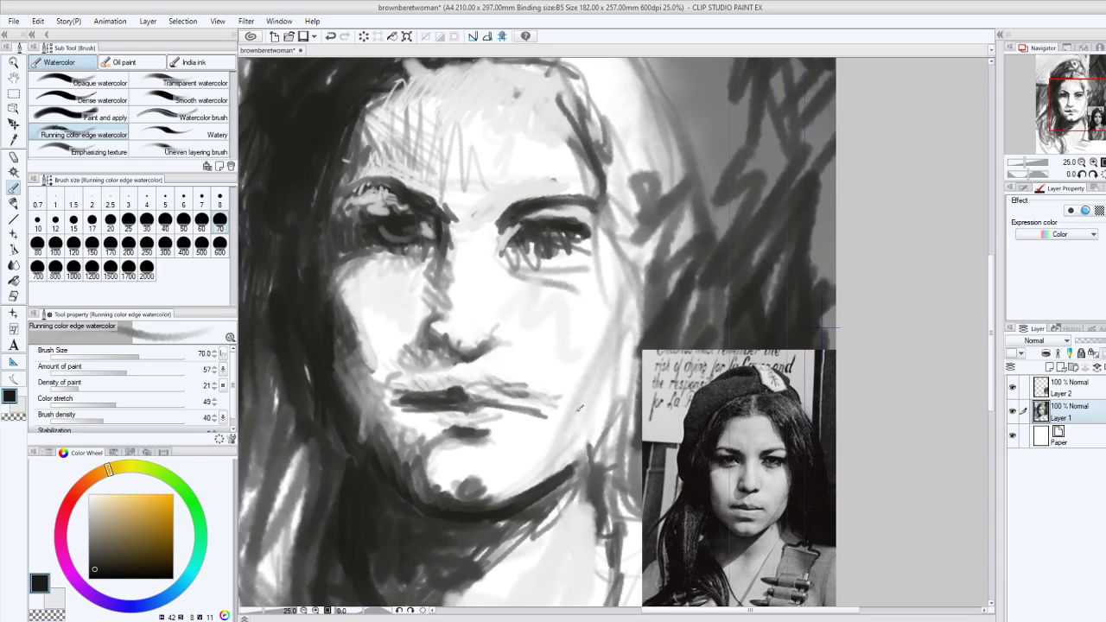
{"action": "left_click_drag", "start_coordinate": [580, 409], "coordinate": [637, 268]}
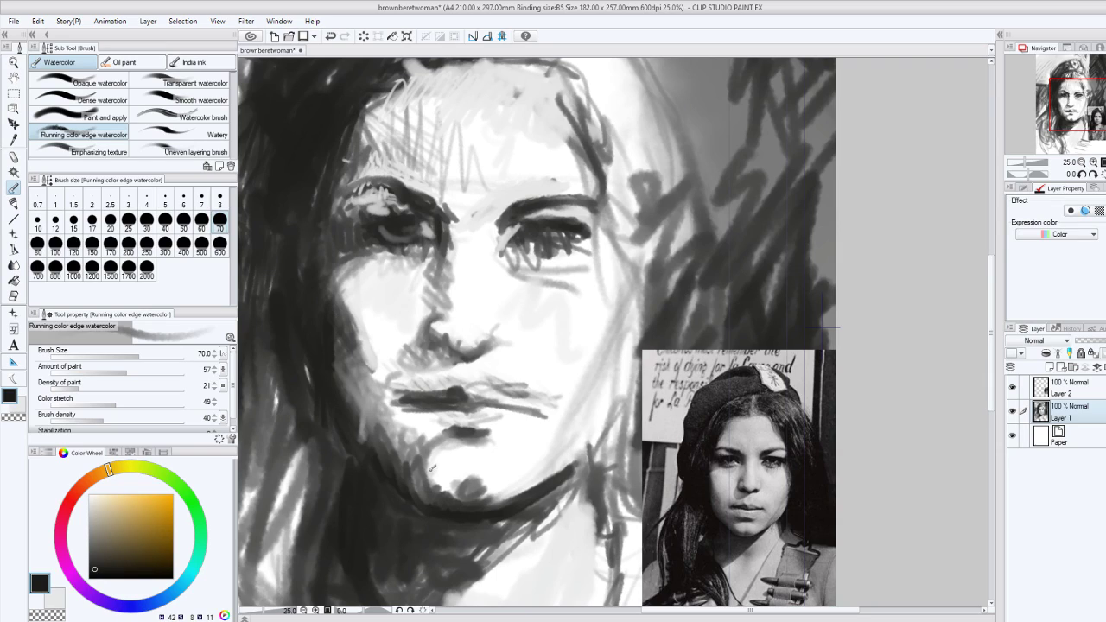
Paint dark hair strands beside the jaw and up along the cheek and temple on the portrait's right side.
{"action": "mouse_move", "coordinate": [605, 439]}
{"action": "left_mouse_down"}
{"action": "mouse_move", "coordinate": [575, 477]}
{"action": "mouse_move", "coordinate": [595, 532]}
{"action": "mouse_move", "coordinate": [596, 519]}
{"action": "left_mouse_up"}
{"action": "left_click_drag", "start_coordinate": [590, 455], "coordinate": [594, 534]}
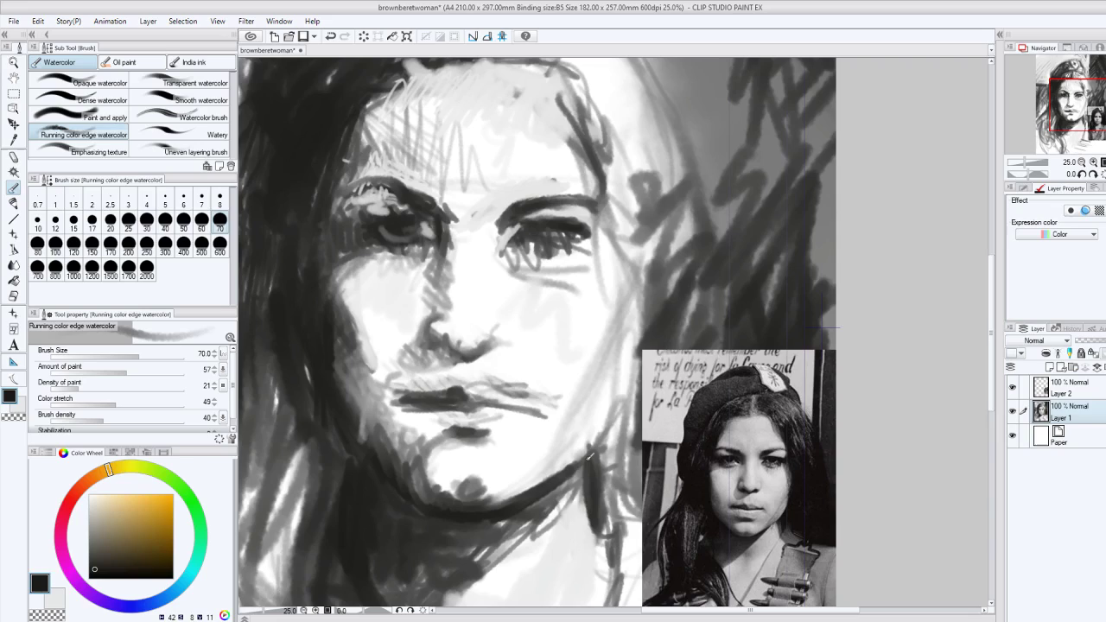
{"action": "mouse_move", "coordinate": [590, 458]}
{"action": "left_mouse_down"}
{"action": "mouse_move", "coordinate": [598, 519]}
{"action": "mouse_move", "coordinate": [639, 391]}
{"action": "mouse_move", "coordinate": [638, 360]}
{"action": "left_mouse_up"}
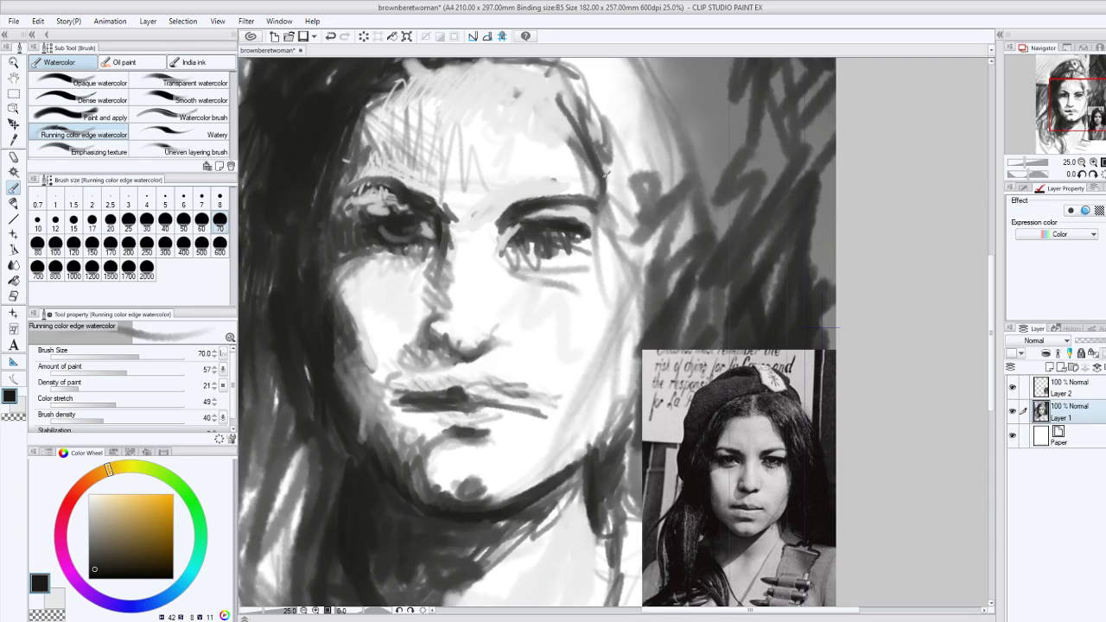
{"action": "left_click_drag", "start_coordinate": [605, 172], "coordinate": [619, 381]}
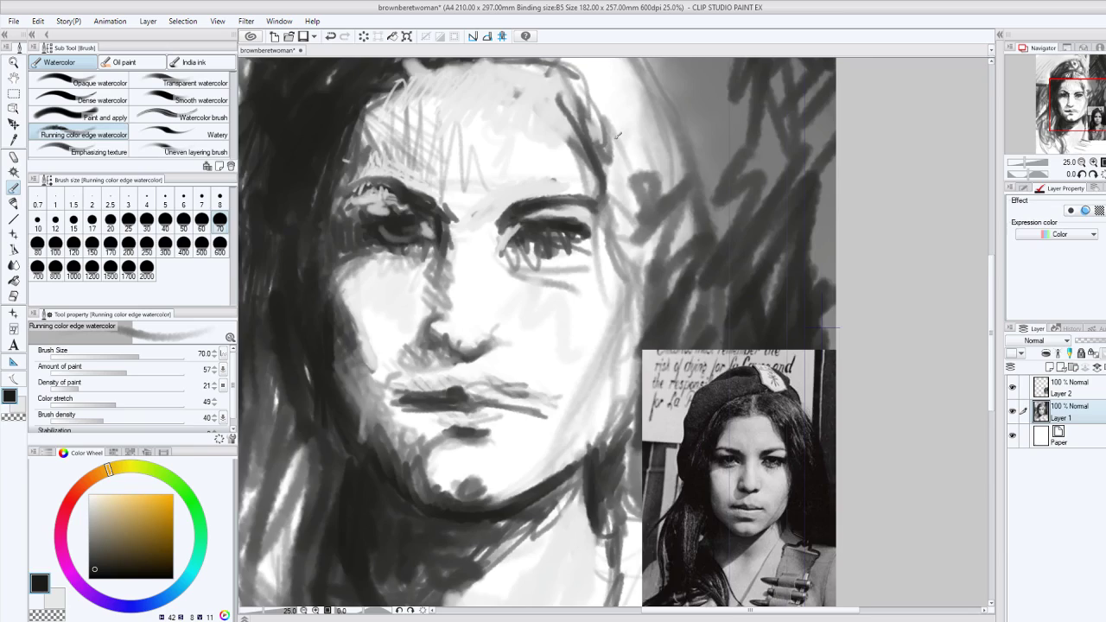
Paint dark strands through the long hair beside the neck, running down toward the page's lower edge.
{"action": "scroll", "coordinate": [617, 135], "scroll_direction": "down", "scroll_amount": 2}
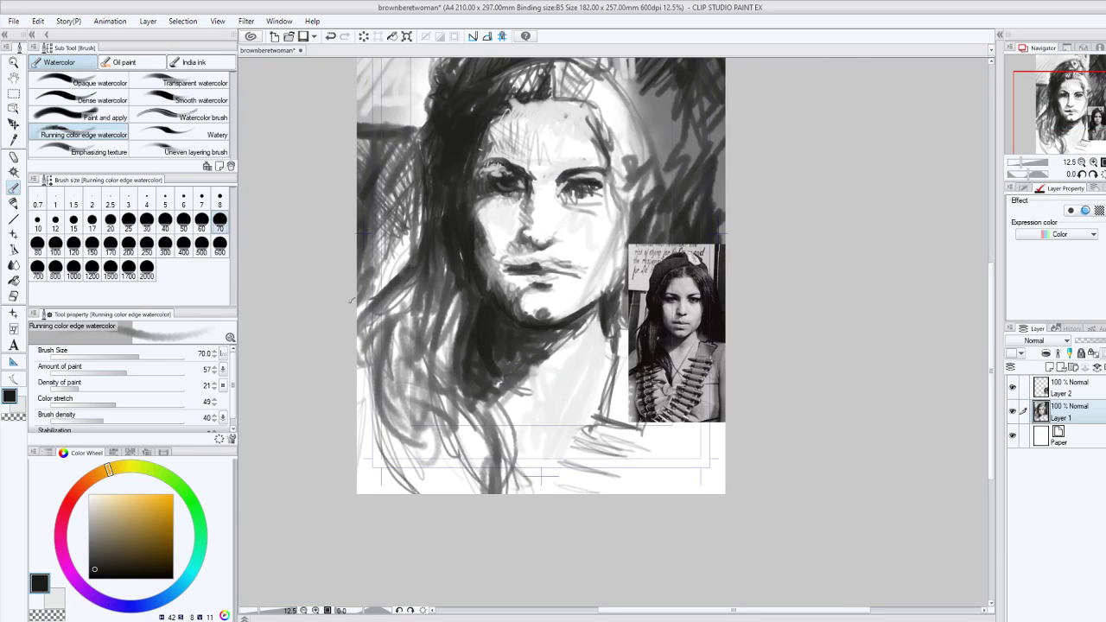
{"action": "left_click_drag", "start_coordinate": [469, 336], "coordinate": [489, 454]}
{"action": "left_click_drag", "start_coordinate": [460, 371], "coordinate": [489, 478]}
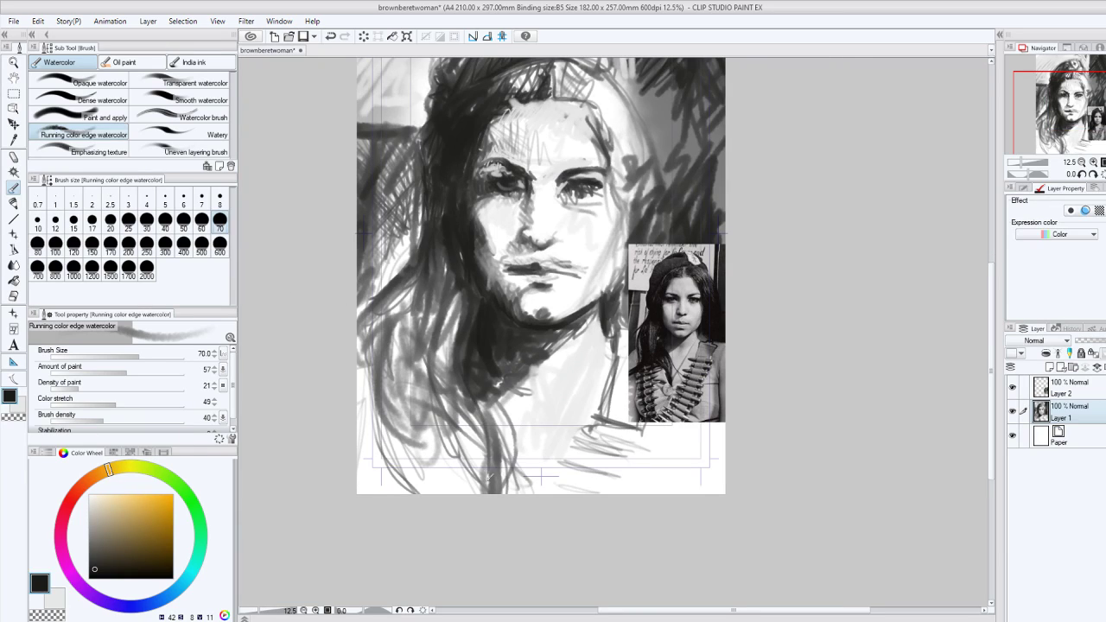
{"action": "left_click_drag", "start_coordinate": [446, 378], "coordinate": [488, 482]}
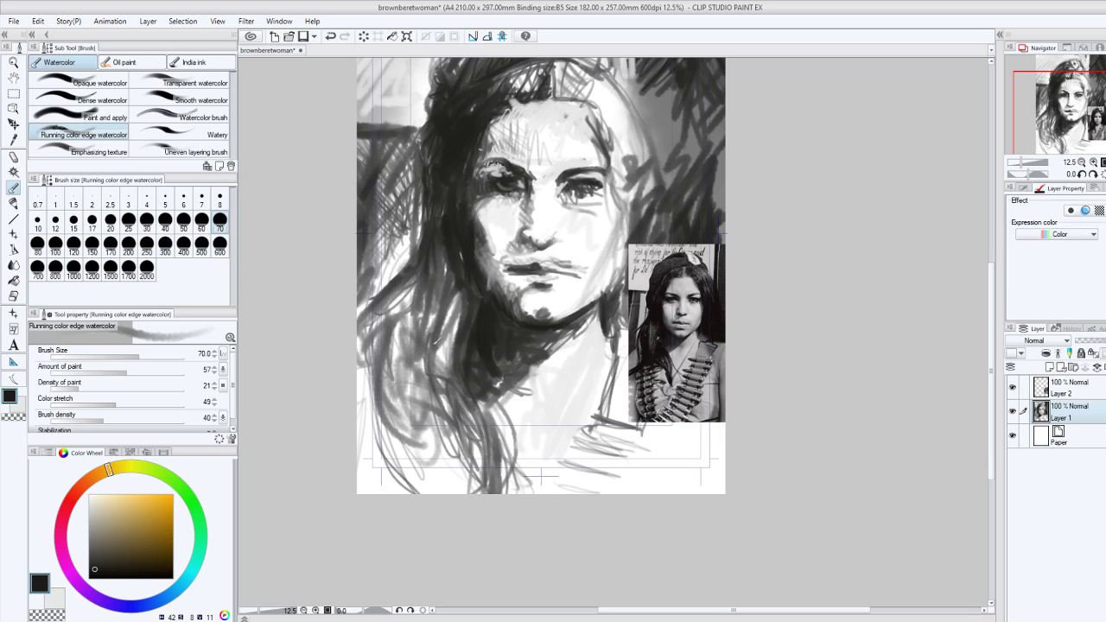
Add dark strands to the outer hair on the portrait's left side, from cheek height down past the shoulder.
{"action": "mouse_move", "coordinate": [404, 301]}
{"action": "left_mouse_down"}
{"action": "mouse_move", "coordinate": [383, 391]}
{"action": "mouse_move", "coordinate": [393, 394]}
{"action": "left_mouse_up"}
{"action": "mouse_move", "coordinate": [418, 273]}
{"action": "left_mouse_down"}
{"action": "mouse_move", "coordinate": [375, 324]}
{"action": "mouse_move", "coordinate": [373, 306]}
{"action": "left_mouse_up"}
{"action": "left_click_drag", "start_coordinate": [429, 261], "coordinate": [379, 359]}
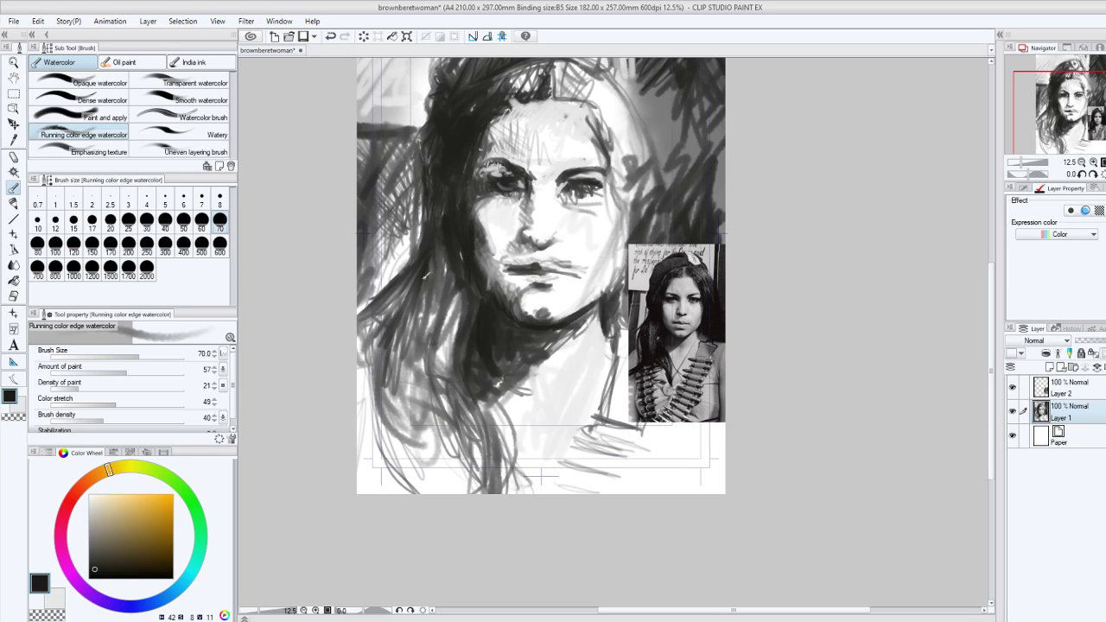
{"action": "mouse_move", "coordinate": [450, 250]}
{"action": "left_mouse_down"}
{"action": "mouse_move", "coordinate": [409, 364]}
{"action": "mouse_move", "coordinate": [422, 370]}
{"action": "left_mouse_up"}
{"action": "mouse_move", "coordinate": [432, 300]}
{"action": "left_mouse_down"}
{"action": "mouse_move", "coordinate": [403, 380]}
{"action": "mouse_move", "coordinate": [473, 478]}
{"action": "left_mouse_up"}
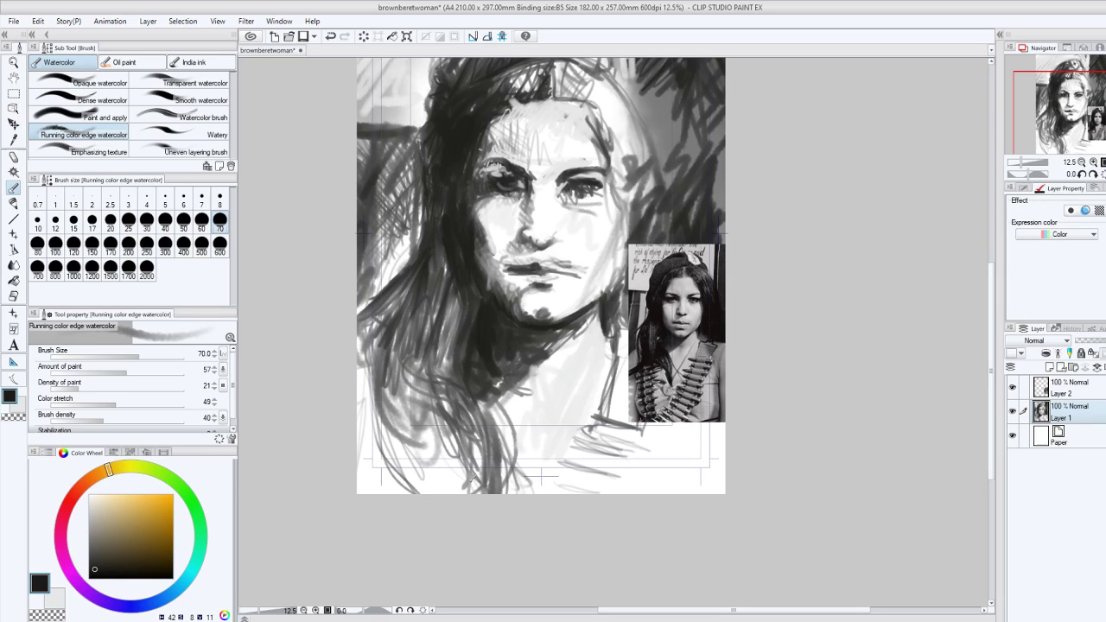
Fill the gaps in the lower left hair with long curved dark strands over the shoulder.
{"action": "left_click_drag", "start_coordinate": [391, 316], "coordinate": [467, 484]}
{"action": "left_click_drag", "start_coordinate": [402, 365], "coordinate": [429, 436]}
{"action": "left_click_drag", "start_coordinate": [408, 399], "coordinate": [473, 479]}
{"action": "left_click_drag", "start_coordinate": [408, 278], "coordinate": [363, 313]}
{"action": "mouse_move", "coordinate": [409, 279]}
{"action": "left_mouse_down"}
{"action": "mouse_move", "coordinate": [394, 288]}
{"action": "mouse_move", "coordinate": [459, 489]}
{"action": "left_mouse_up"}
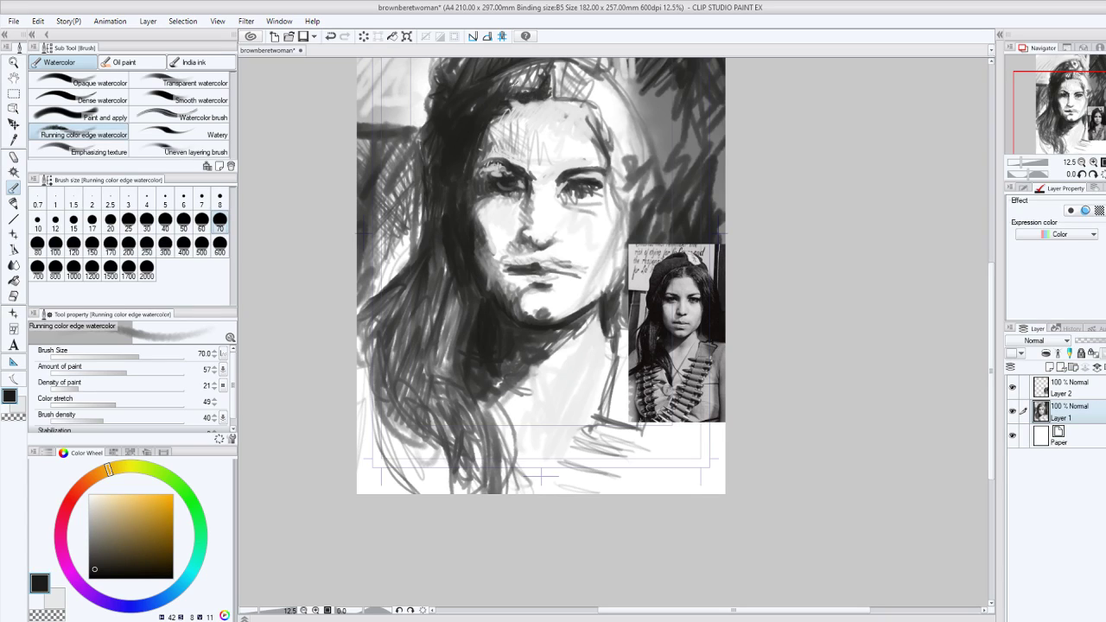
Darken the hairline around the forehead and right temple, and hatch the background at the portrait's upper right.
{"action": "mouse_move", "coordinate": [510, 90]}
{"action": "left_mouse_down"}
{"action": "mouse_move", "coordinate": [535, 74]}
{"action": "mouse_move", "coordinate": [578, 97]}
{"action": "mouse_move", "coordinate": [574, 80]}
{"action": "mouse_move", "coordinate": [546, 82]}
{"action": "mouse_move", "coordinate": [607, 140]}
{"action": "left_mouse_up"}
{"action": "mouse_move", "coordinate": [609, 86]}
{"action": "left_mouse_down"}
{"action": "mouse_move", "coordinate": [597, 140]}
{"action": "mouse_move", "coordinate": [605, 118]}
{"action": "mouse_move", "coordinate": [614, 123]}
{"action": "left_mouse_up"}
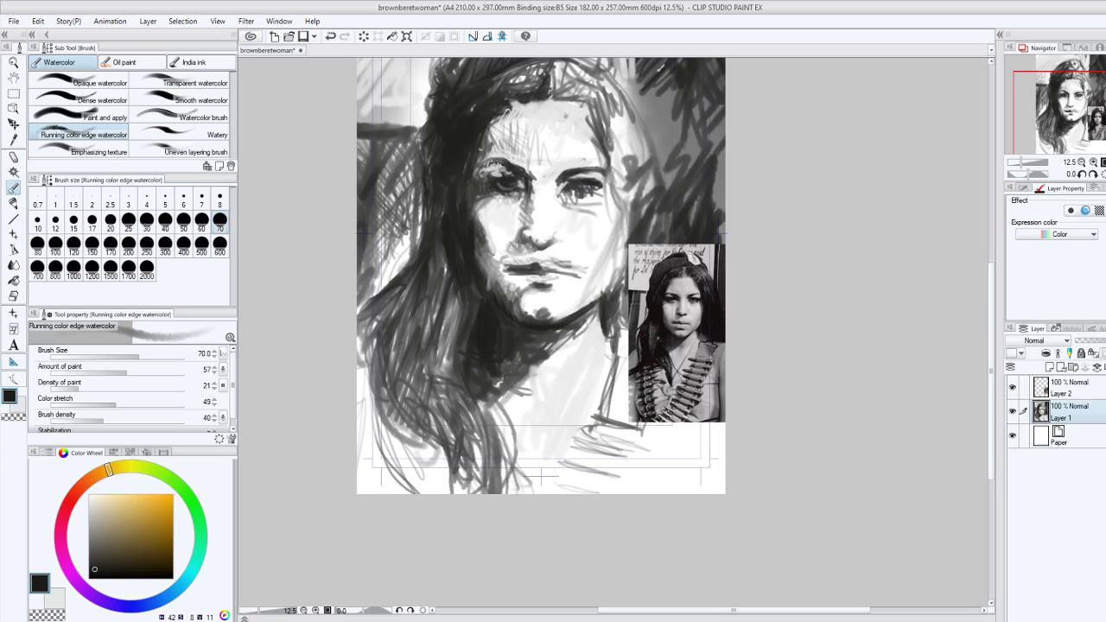
{"action": "left_click_drag", "start_coordinate": [659, 69], "coordinate": [641, 180]}
{"action": "mouse_move", "coordinate": [710, 112]}
{"action": "left_mouse_down"}
{"action": "mouse_move", "coordinate": [664, 170]}
{"action": "mouse_move", "coordinate": [712, 218]}
{"action": "left_mouse_up"}
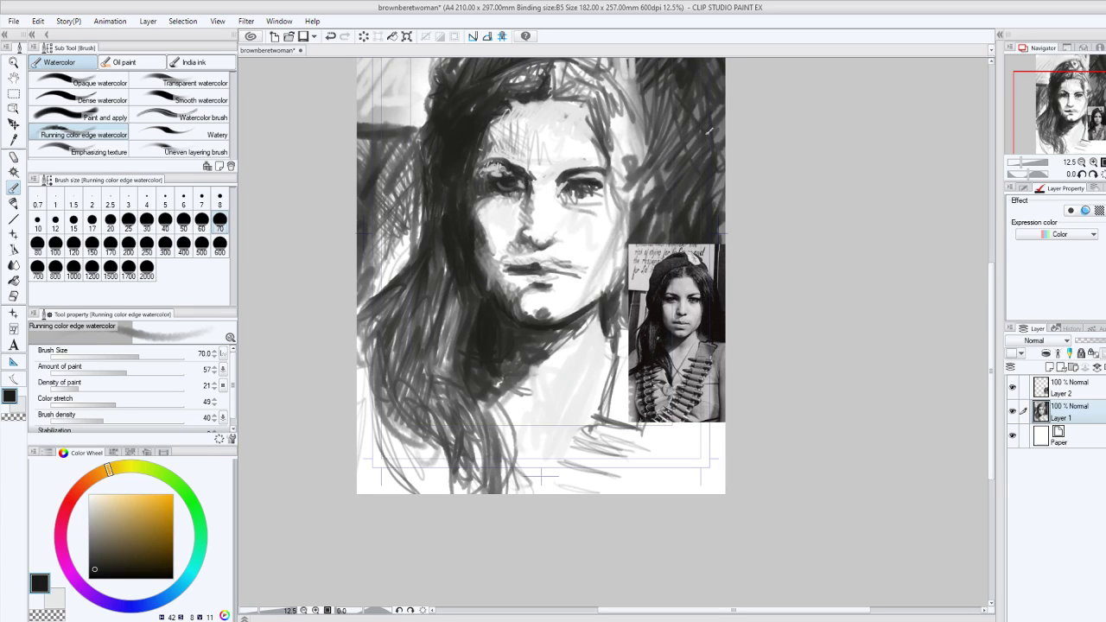
Enlarge the brush to size 120 and deepen the right background, the hair beside the right cheek and the lower left hair.
{"action": "key", "text": "bracketright"}
{"action": "key", "text": "bracketright"}
{"action": "key", "text": "bracketright"}
{"action": "mouse_move", "coordinate": [656, 111]}
{"action": "left_mouse_down"}
{"action": "mouse_move", "coordinate": [659, 149]}
{"action": "mouse_move", "coordinate": [716, 145]}
{"action": "left_mouse_up"}
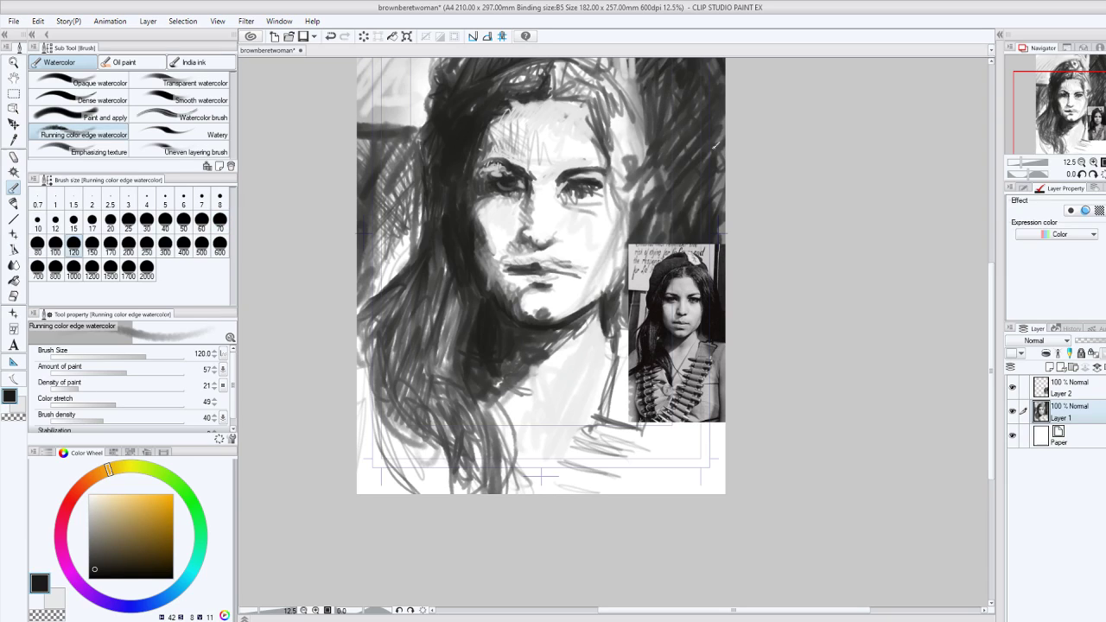
{"action": "left_click_drag", "start_coordinate": [607, 115], "coordinate": [626, 216]}
{"action": "left_click_drag", "start_coordinate": [626, 166], "coordinate": [641, 228]}
{"action": "left_click_drag", "start_coordinate": [636, 137], "coordinate": [617, 132]}
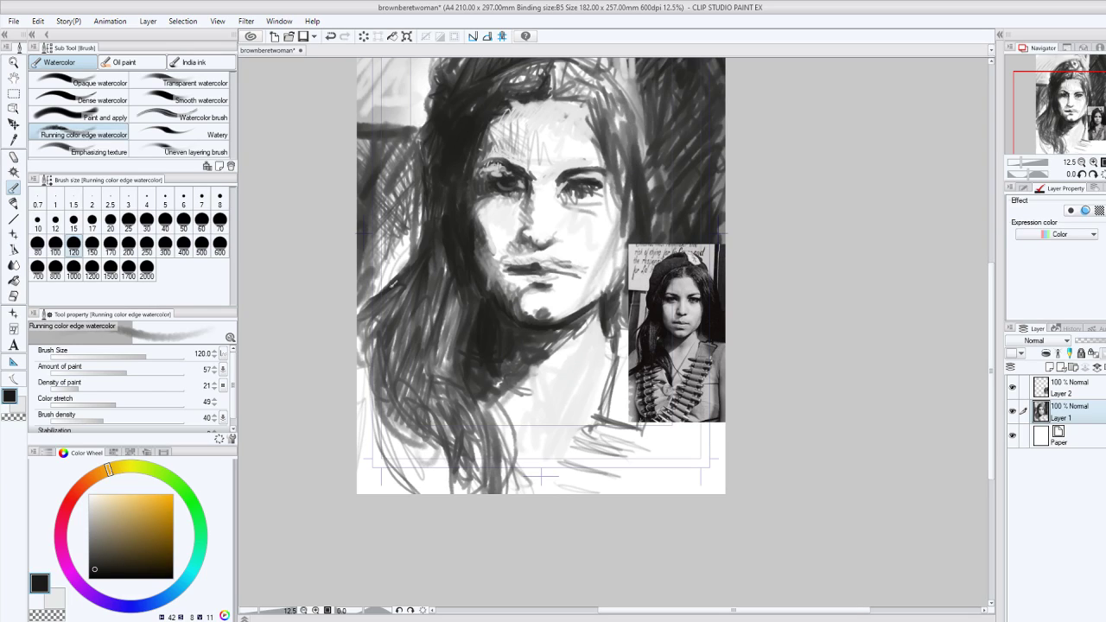
{"action": "mouse_move", "coordinate": [414, 377]}
{"action": "left_mouse_down"}
{"action": "mouse_move", "coordinate": [446, 412]}
{"action": "mouse_move", "coordinate": [430, 377]}
{"action": "mouse_move", "coordinate": [481, 484]}
{"action": "left_mouse_up"}
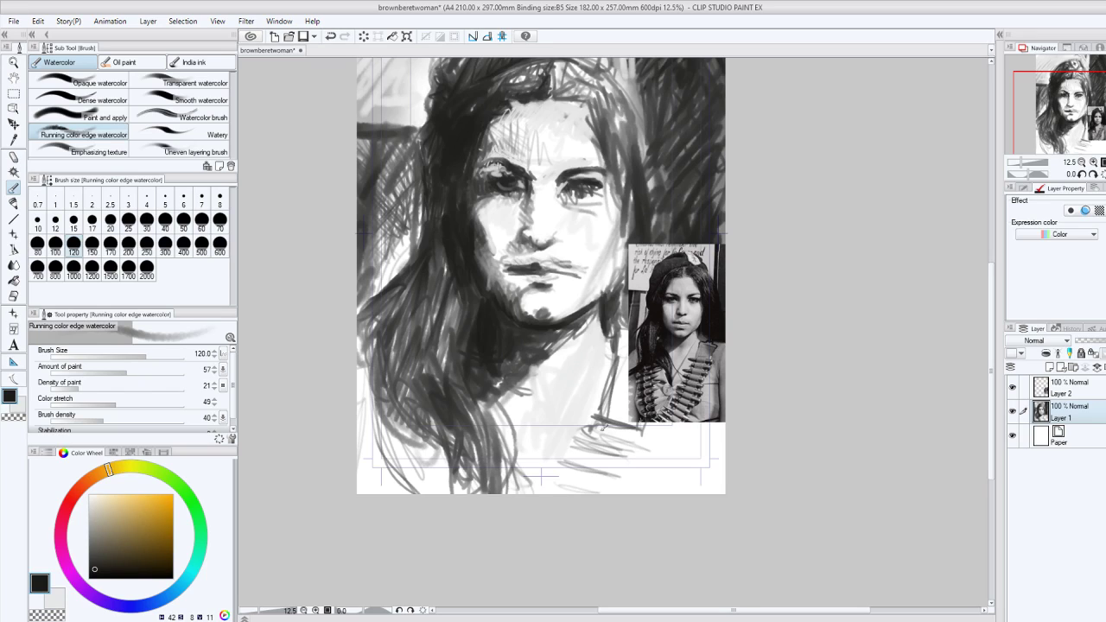
Block in the bandolier's bullets on the right side of the chest and mark the adjoining neck and shoulder edge.
{"action": "mouse_move", "coordinate": [624, 434]}
{"action": "left_mouse_down"}
{"action": "mouse_move", "coordinate": [595, 446]}
{"action": "mouse_move", "coordinate": [610, 456]}
{"action": "mouse_move", "coordinate": [587, 450]}
{"action": "mouse_move", "coordinate": [605, 471]}
{"action": "mouse_move", "coordinate": [598, 483]}
{"action": "mouse_move", "coordinate": [577, 451]}
{"action": "left_mouse_up"}
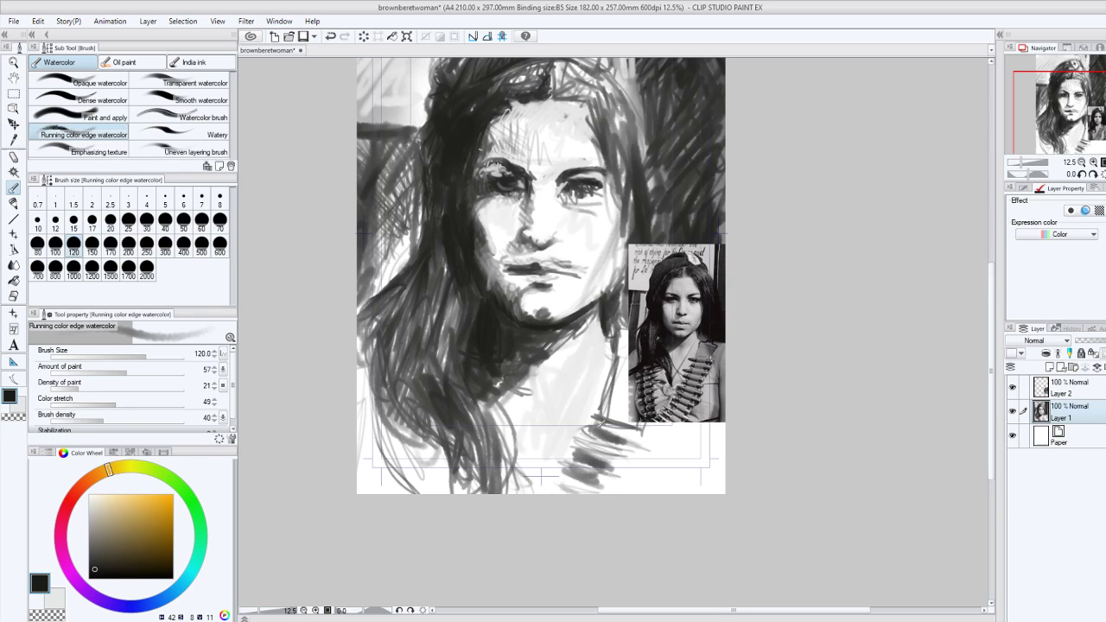
{"action": "left_click_drag", "start_coordinate": [592, 448], "coordinate": [627, 434]}
{"action": "left_click_drag", "start_coordinate": [612, 398], "coordinate": [628, 345]}
{"action": "mouse_move", "coordinate": [615, 413]}
{"action": "left_mouse_down"}
{"action": "mouse_move", "coordinate": [627, 373]}
{"action": "mouse_move", "coordinate": [640, 427]}
{"action": "mouse_move", "coordinate": [615, 471]}
{"action": "left_mouse_up"}
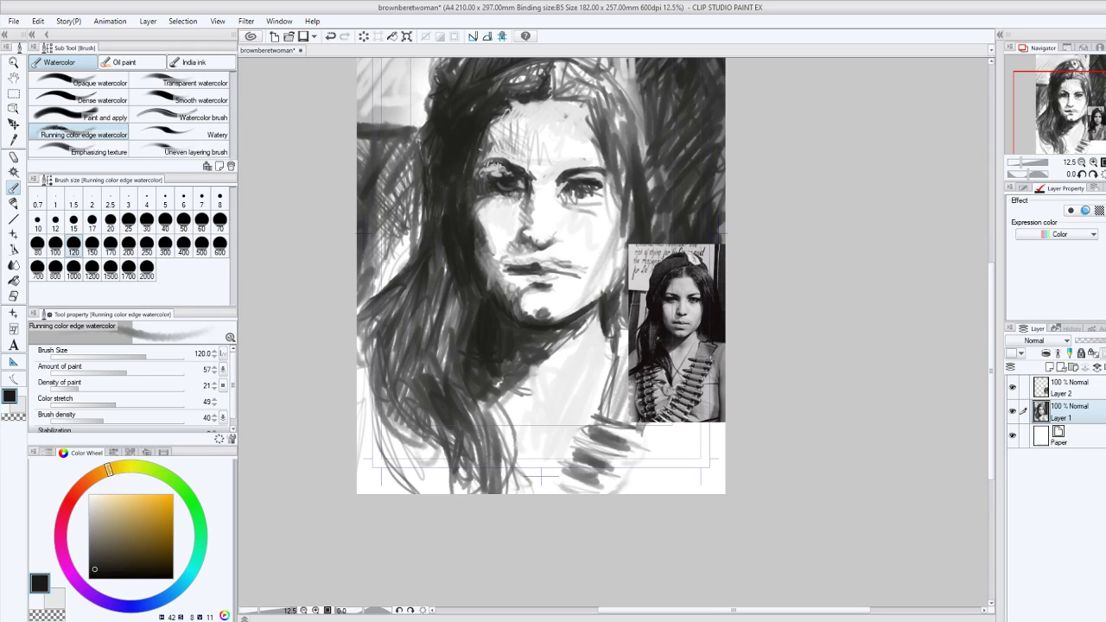
Darken the hair mass on the portrait's left with broad strokes from beside the jaw down over the shoulder.
{"action": "left_click_drag", "start_coordinate": [385, 337], "coordinate": [391, 405]}
{"action": "left_click_drag", "start_coordinate": [385, 328], "coordinate": [396, 398]}
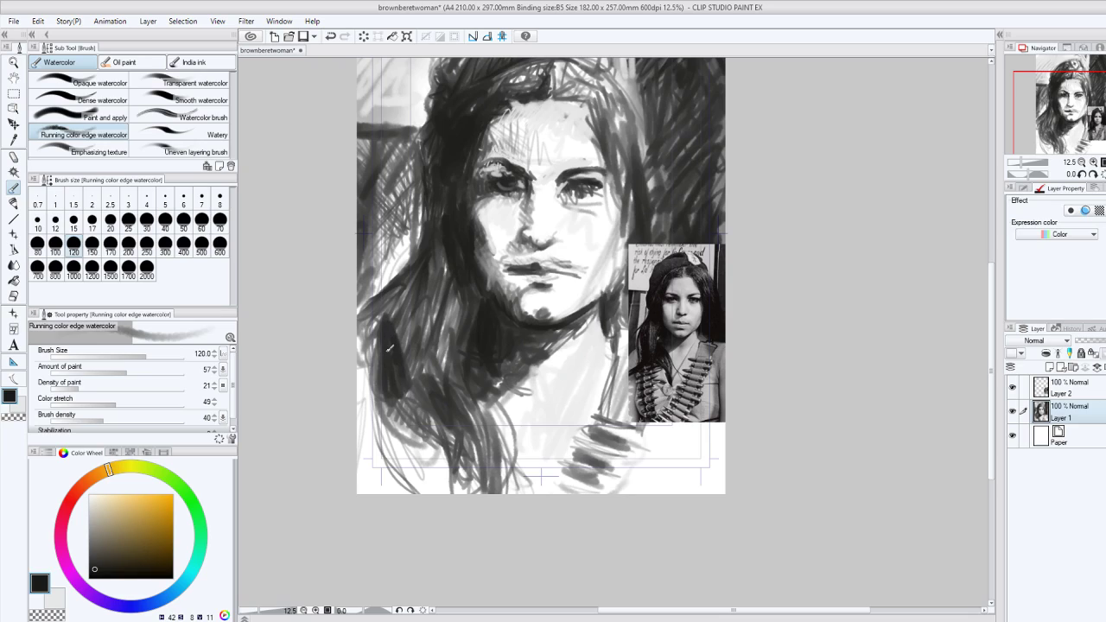
{"action": "mouse_move", "coordinate": [363, 306]}
{"action": "left_mouse_down"}
{"action": "mouse_move", "coordinate": [404, 275]}
{"action": "mouse_move", "coordinate": [398, 282]}
{"action": "mouse_move", "coordinate": [429, 326]}
{"action": "left_mouse_up"}
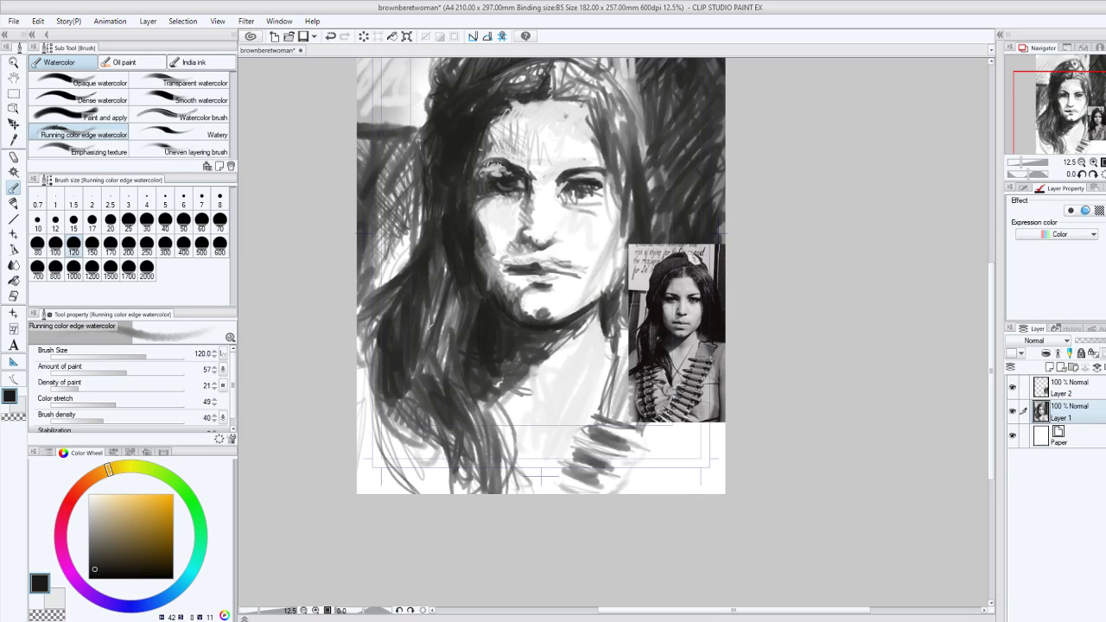
{"action": "left_click_drag", "start_coordinate": [472, 287], "coordinate": [439, 388]}
{"action": "mouse_move", "coordinate": [461, 339]}
{"action": "left_mouse_down"}
{"action": "mouse_move", "coordinate": [444, 372]}
{"action": "mouse_move", "coordinate": [486, 467]}
{"action": "left_mouse_up"}
{"action": "mouse_move", "coordinate": [458, 422]}
{"action": "left_mouse_down"}
{"action": "mouse_move", "coordinate": [475, 467]}
{"action": "mouse_move", "coordinate": [466, 420]}
{"action": "left_mouse_up"}
{"action": "mouse_move", "coordinate": [448, 363]}
{"action": "left_mouse_down"}
{"action": "mouse_move", "coordinate": [496, 484]}
{"action": "mouse_move", "coordinate": [414, 403]}
{"action": "mouse_move", "coordinate": [427, 424]}
{"action": "left_mouse_up"}
{"action": "mouse_move", "coordinate": [461, 486]}
{"action": "left_mouse_down"}
{"action": "mouse_move", "coordinate": [398, 402]}
{"action": "mouse_move", "coordinate": [370, 408]}
{"action": "left_mouse_up"}
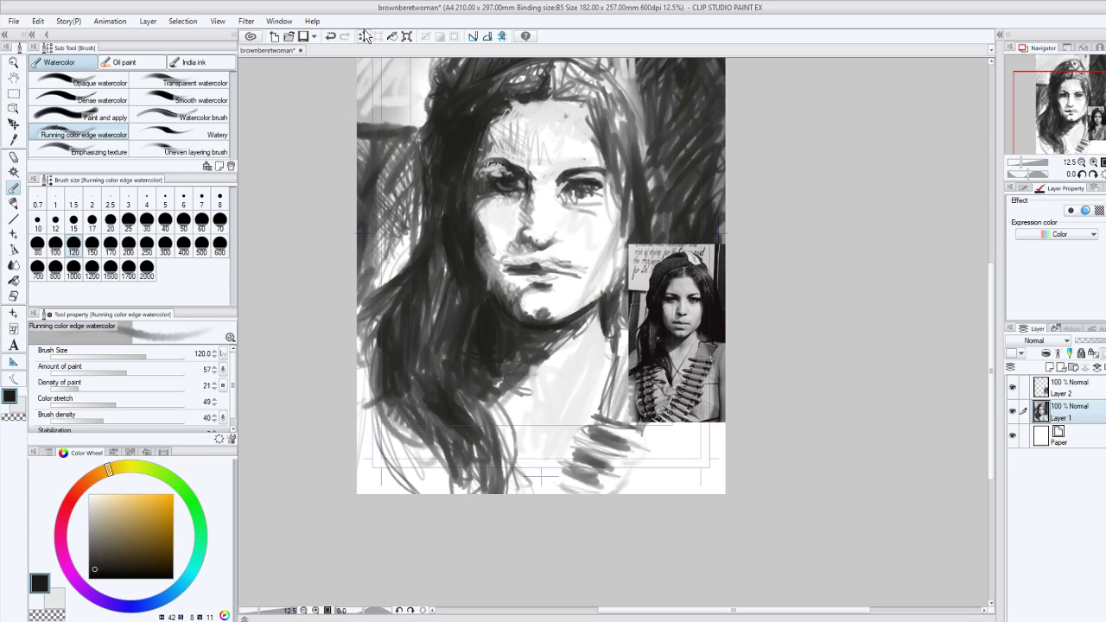
Darken the hair edge by the right cheek, shade the neck and paint the collar line down to the chest, redoing one stroke.
{"action": "mouse_move", "coordinate": [629, 246]}
{"action": "left_mouse_down"}
{"action": "mouse_move", "coordinate": [622, 282]}
{"action": "mouse_move", "coordinate": [633, 216]}
{"action": "mouse_move", "coordinate": [605, 295]}
{"action": "mouse_move", "coordinate": [563, 320]}
{"action": "mouse_move", "coordinate": [615, 266]}
{"action": "left_mouse_up"}
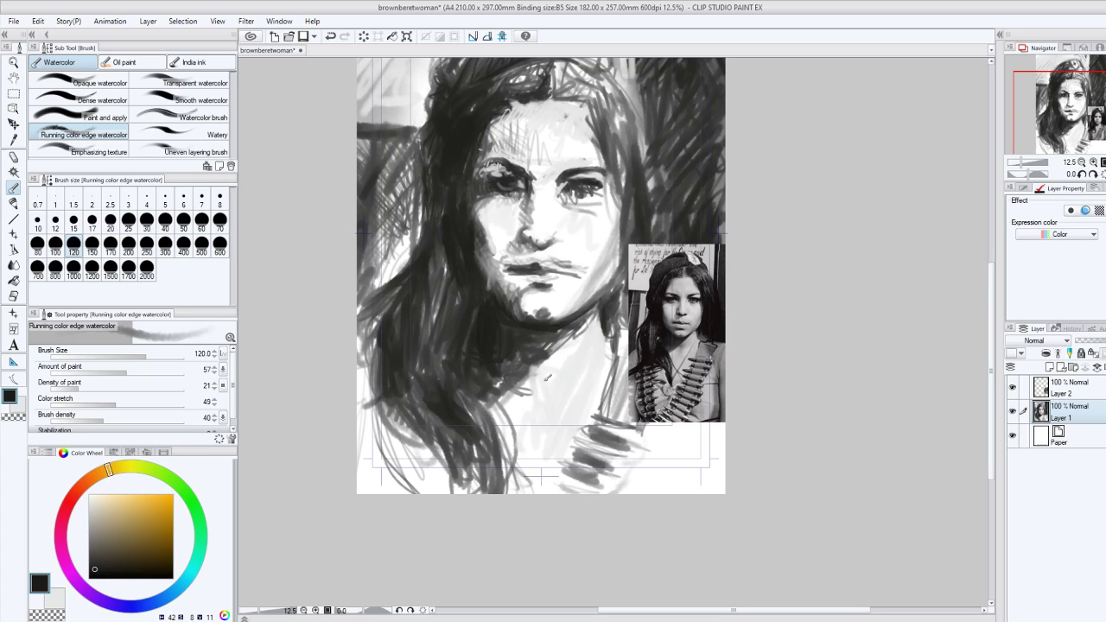
{"action": "left_click_drag", "start_coordinate": [529, 370], "coordinate": [554, 395]}
{"action": "left_click_drag", "start_coordinate": [602, 373], "coordinate": [534, 482]}
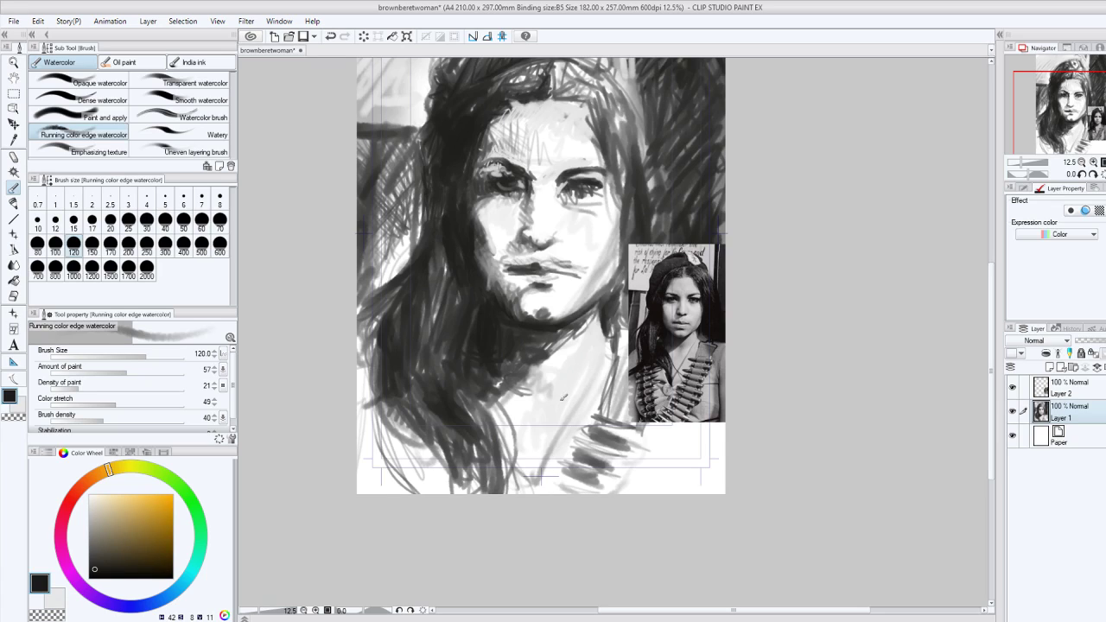
{"action": "key", "text": "ctrl+z"}
{"action": "left_click_drag", "start_coordinate": [603, 385], "coordinate": [548, 474]}
{"action": "left_click_drag", "start_coordinate": [595, 401], "coordinate": [535, 480]}
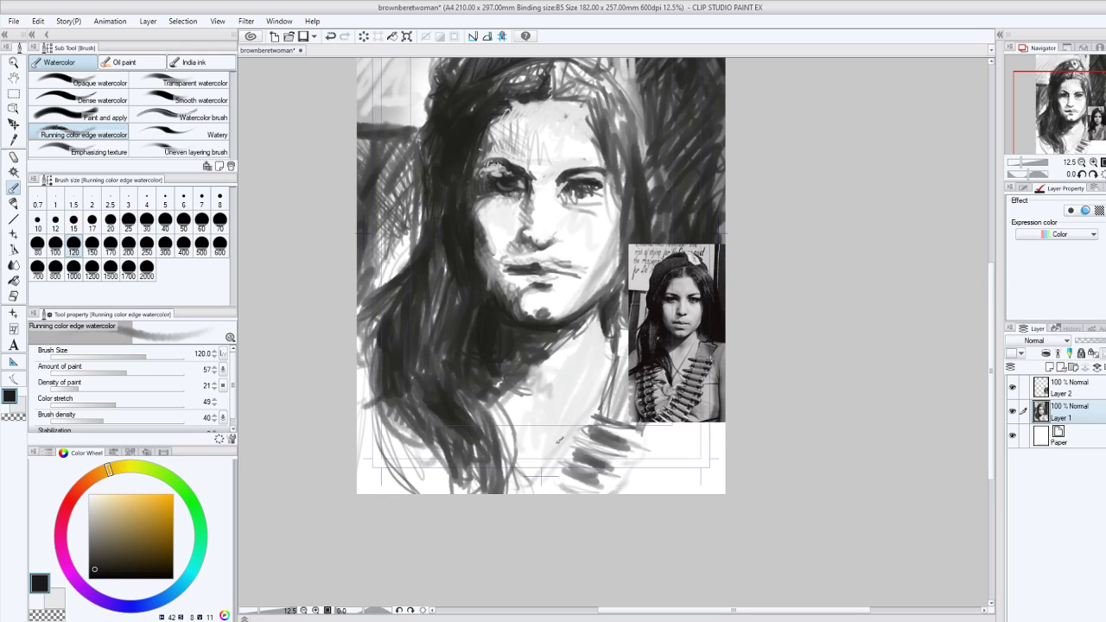
{"action": "left_click_drag", "start_coordinate": [558, 439], "coordinate": [530, 469]}
{"action": "left_click_drag", "start_coordinate": [605, 385], "coordinate": [529, 471]}
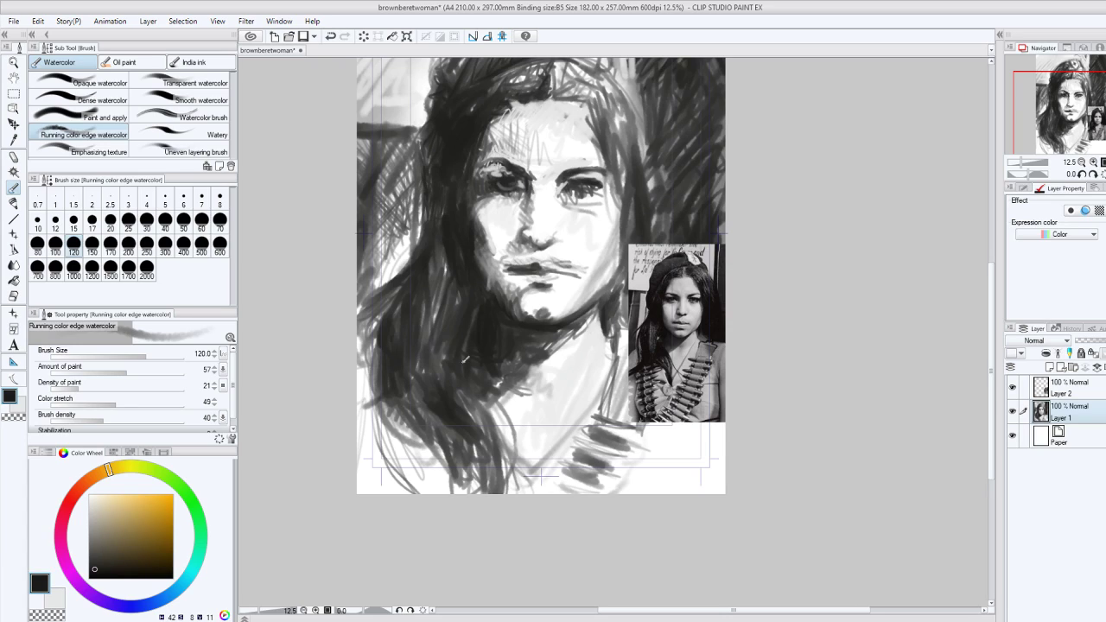
Darken the lower hair tips and the hair by the right temple, and tone down the highlights above the left eyebrow.
{"action": "left_click_drag", "start_coordinate": [482, 390], "coordinate": [453, 472]}
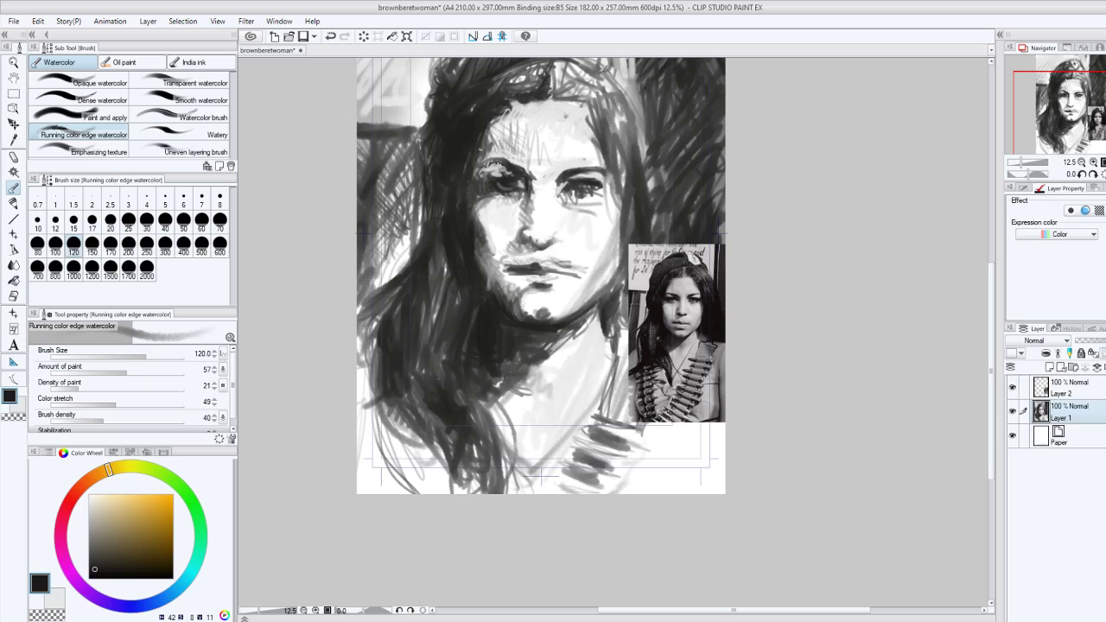
{"action": "mouse_move", "coordinate": [602, 65]}
{"action": "left_mouse_down"}
{"action": "mouse_move", "coordinate": [623, 110]}
{"action": "mouse_move", "coordinate": [632, 166]}
{"action": "left_mouse_up"}
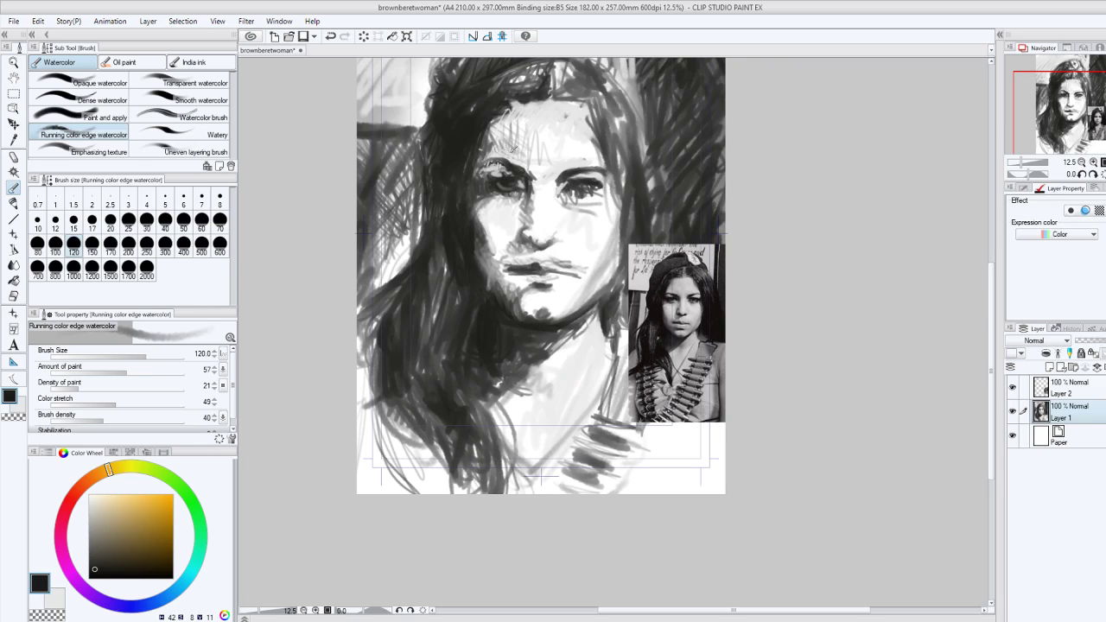
{"action": "left_click_drag", "start_coordinate": [504, 161], "coordinate": [479, 168]}
Smooth the hatching on the left side of the forehead with the light colour, and shade it with the dark colour.
{"action": "key", "text": "x"}
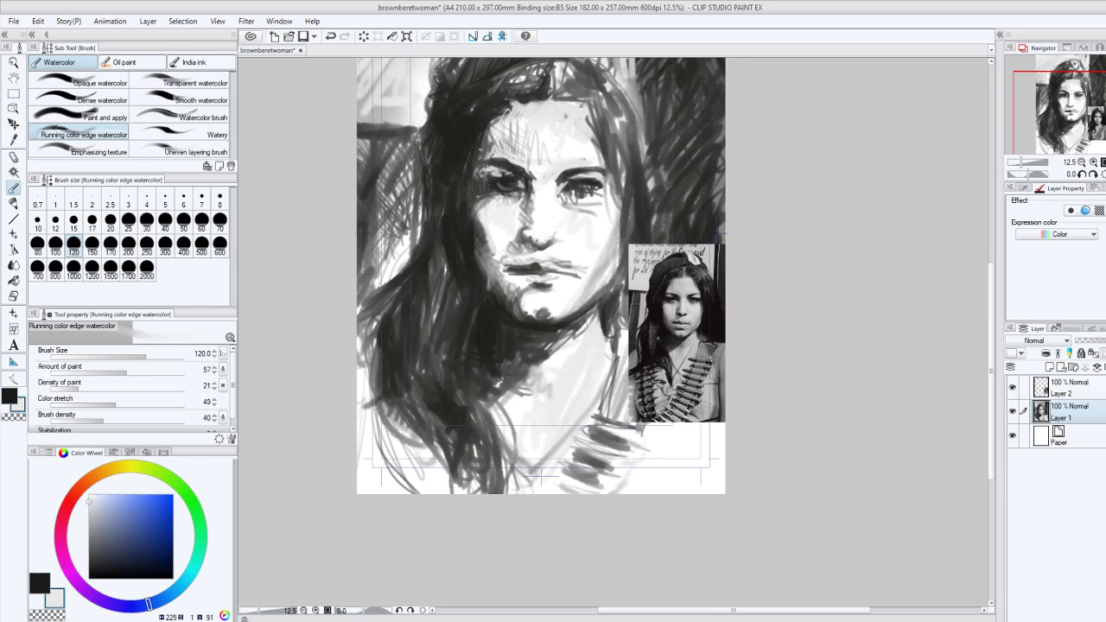
{"action": "mouse_move", "coordinate": [516, 156]}
{"action": "left_mouse_down"}
{"action": "mouse_move", "coordinate": [494, 147]}
{"action": "mouse_move", "coordinate": [541, 123]}
{"action": "left_mouse_up"}
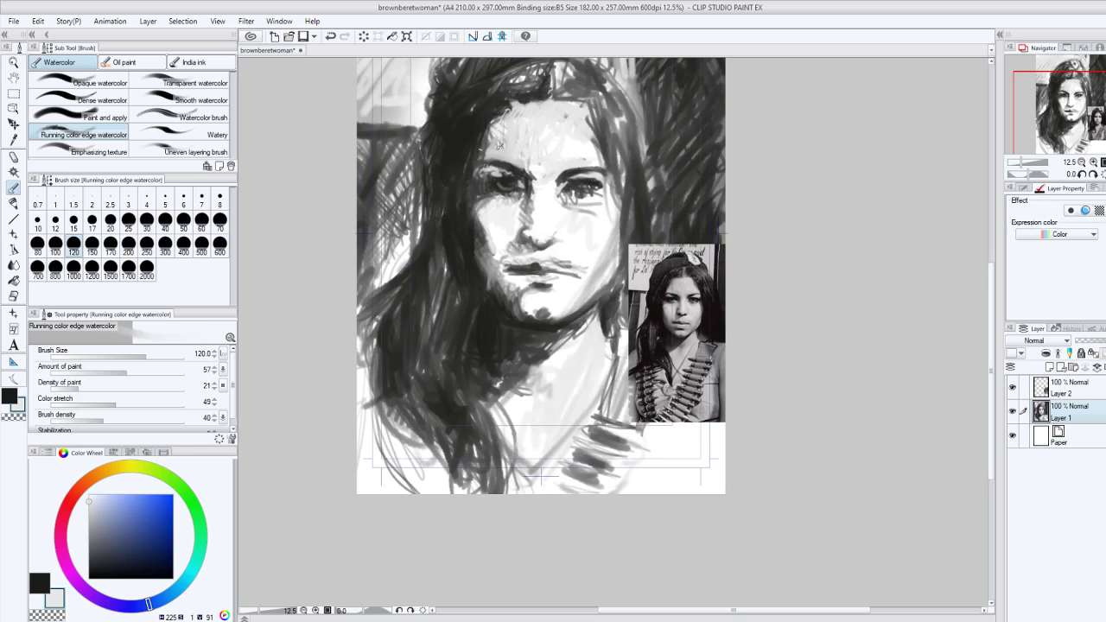
{"action": "left_click", "coordinate": [8, 399]}
{"action": "left_click_drag", "start_coordinate": [508, 138], "coordinate": [521, 164]}
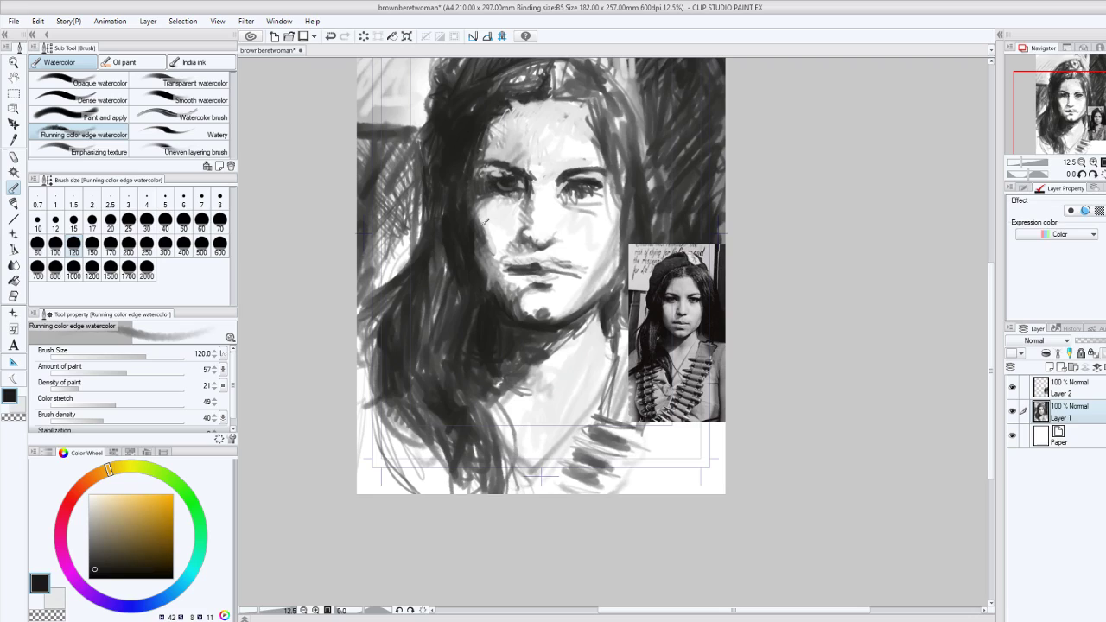
Shade beneath the left eye, around the nose and chin, along the neck and collar, and in the lower hair.
{"action": "mouse_move", "coordinate": [513, 197]}
{"action": "left_mouse_down"}
{"action": "mouse_move", "coordinate": [509, 213]}
{"action": "mouse_move", "coordinate": [522, 201]}
{"action": "left_mouse_up"}
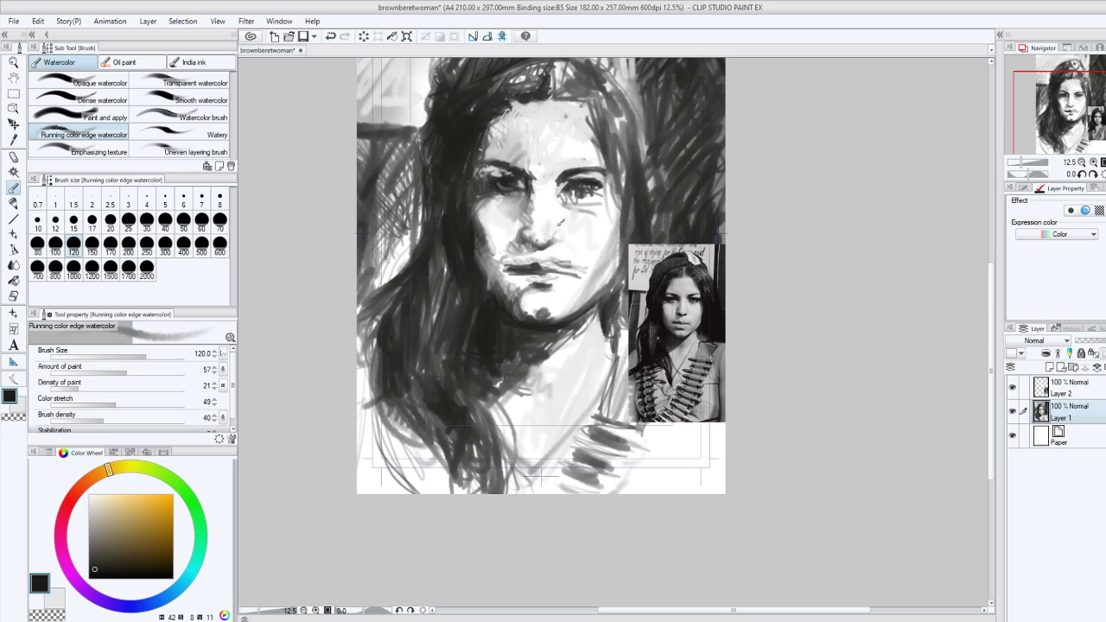
{"action": "mouse_move", "coordinate": [560, 223]}
{"action": "left_mouse_down"}
{"action": "mouse_move", "coordinate": [599, 274]}
{"action": "mouse_move", "coordinate": [575, 296]}
{"action": "mouse_move", "coordinate": [522, 313]}
{"action": "left_mouse_up"}
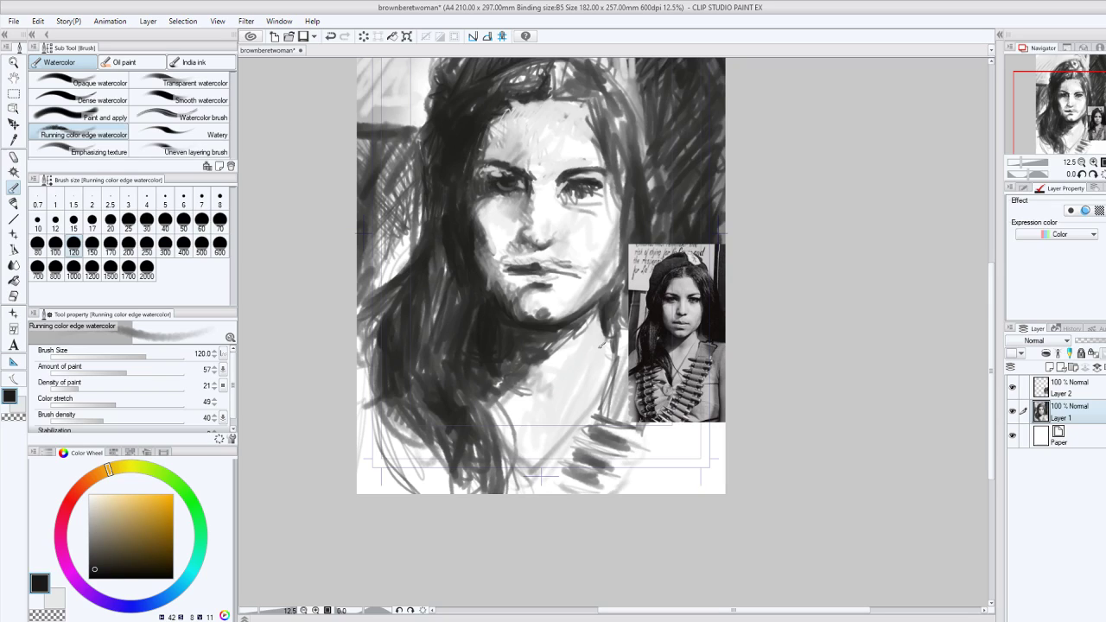
{"action": "left_click_drag", "start_coordinate": [602, 344], "coordinate": [512, 443]}
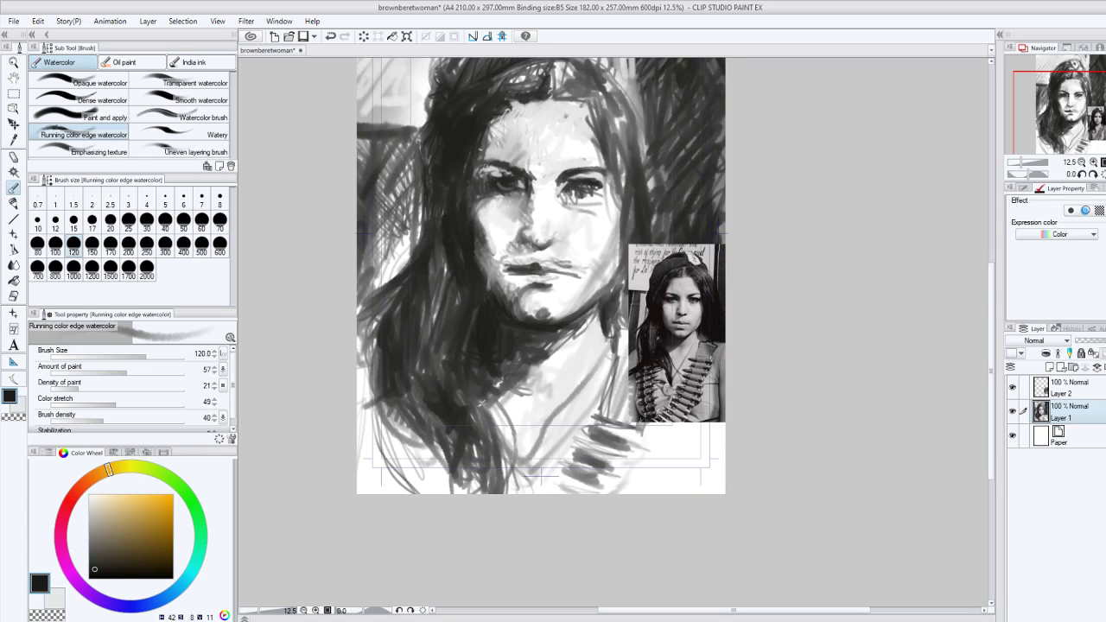
{"action": "left_click_drag", "start_coordinate": [477, 406], "coordinate": [463, 484]}
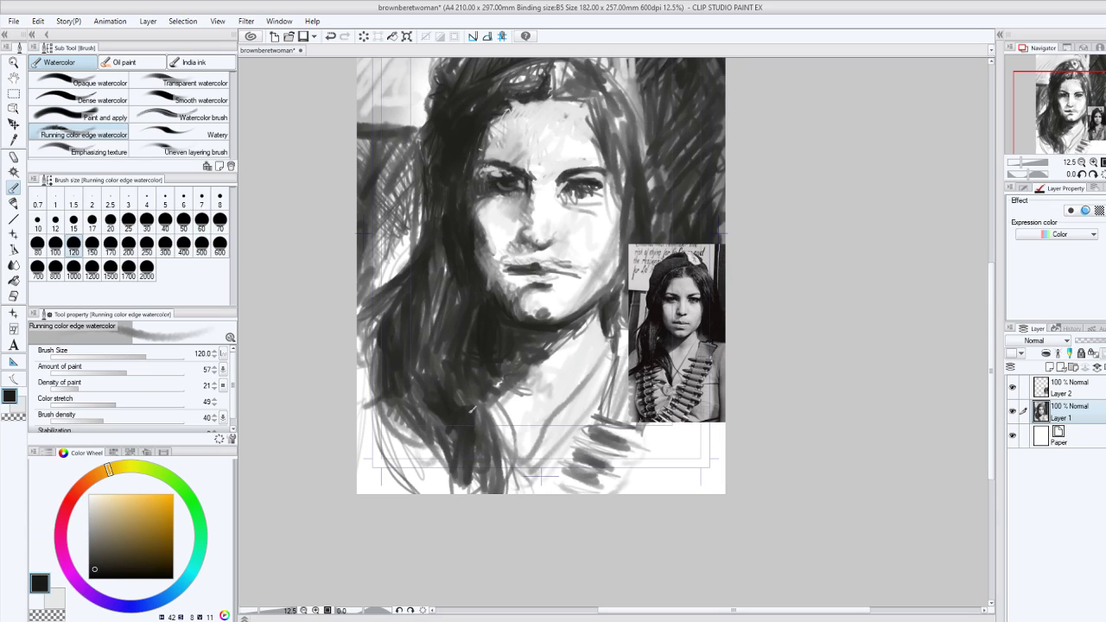
Switch to the light grey colour and paint over the loose strands on the left shoulder and outer hair edge.
{"action": "key", "text": "x"}
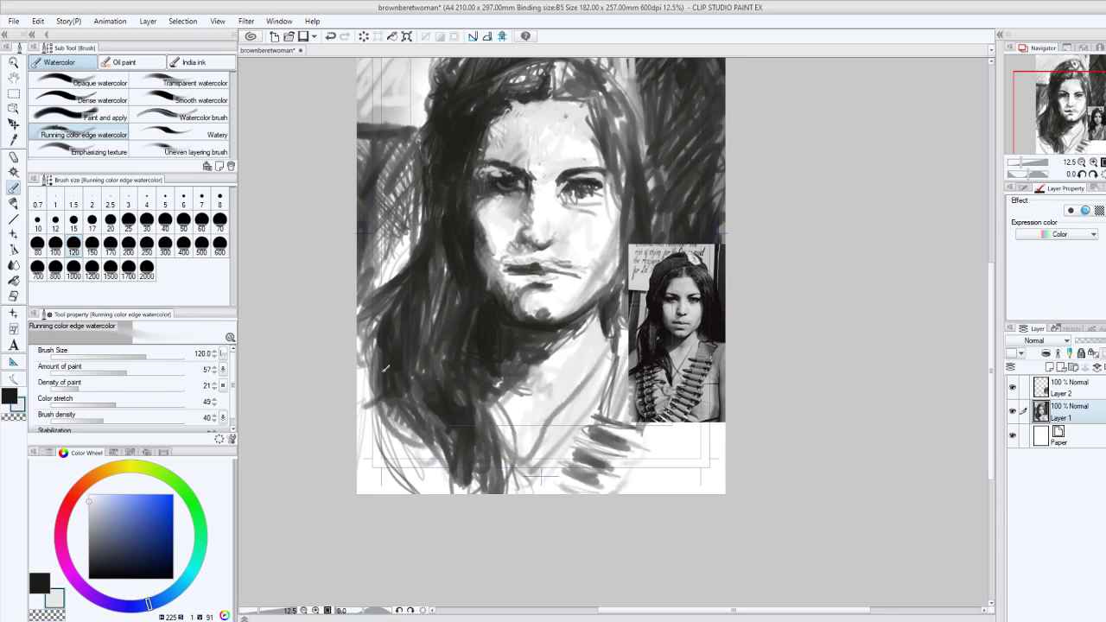
{"action": "mouse_move", "coordinate": [467, 491]}
{"action": "left_mouse_down"}
{"action": "mouse_move", "coordinate": [449, 432]}
{"action": "mouse_move", "coordinate": [459, 488]}
{"action": "mouse_move", "coordinate": [433, 425]}
{"action": "mouse_move", "coordinate": [441, 443]}
{"action": "left_mouse_up"}
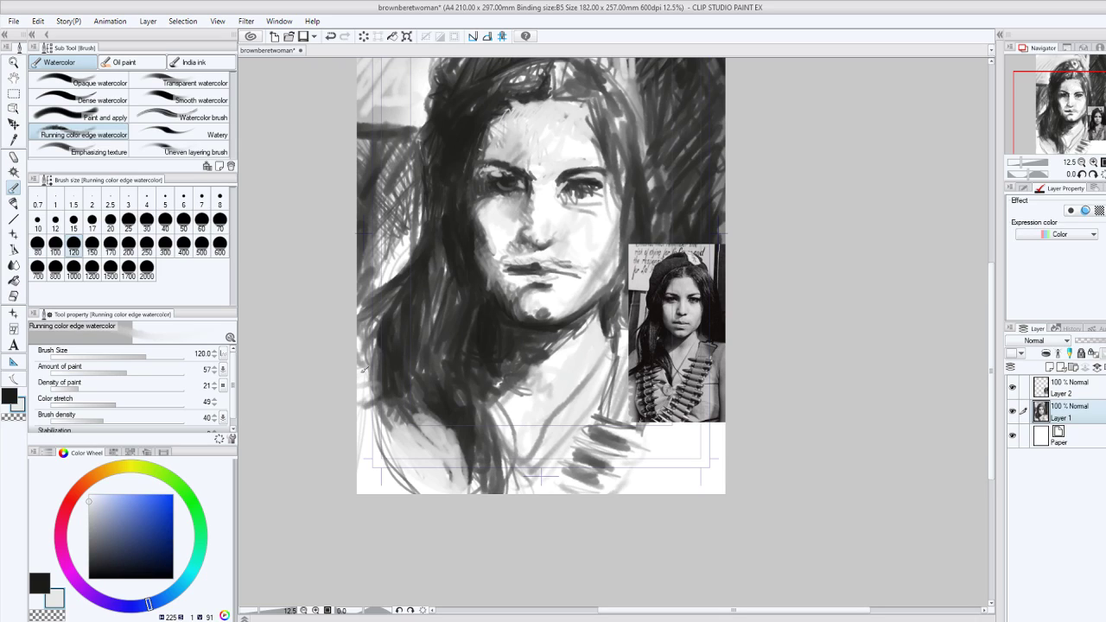
{"action": "mouse_move", "coordinate": [364, 370]}
{"action": "left_mouse_down"}
{"action": "mouse_move", "coordinate": [367, 434]}
{"action": "mouse_move", "coordinate": [387, 432]}
{"action": "left_mouse_up"}
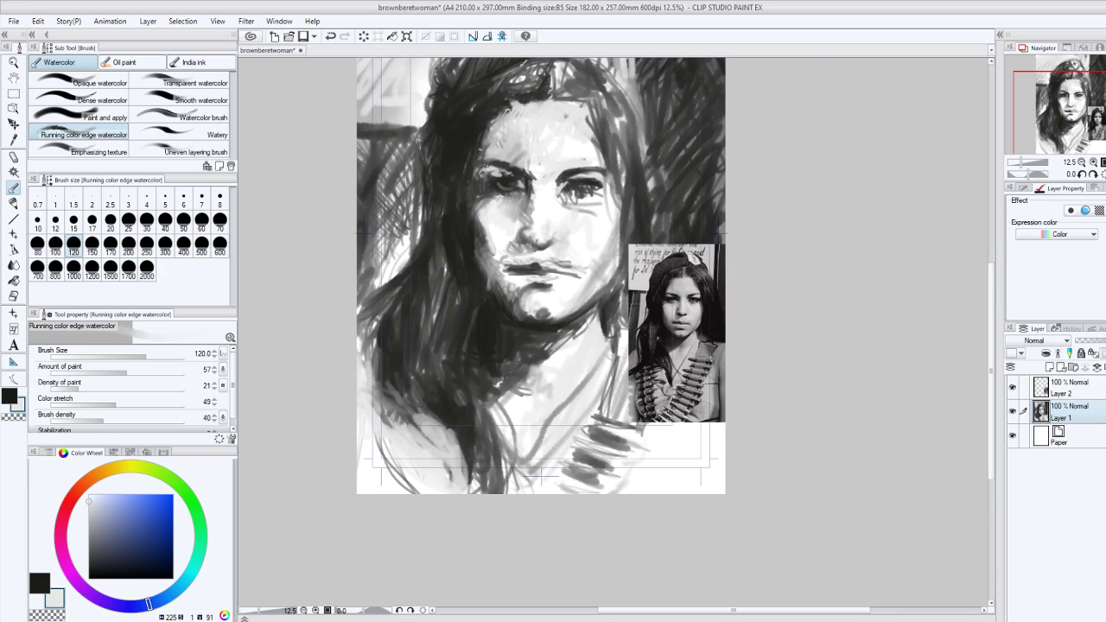
Lighten a patch of hair above the forehead, and use the dark colour to rework it and deepen the outer hair edge and hairline.
{"action": "left_click_drag", "start_coordinate": [506, 87], "coordinate": [543, 72]}
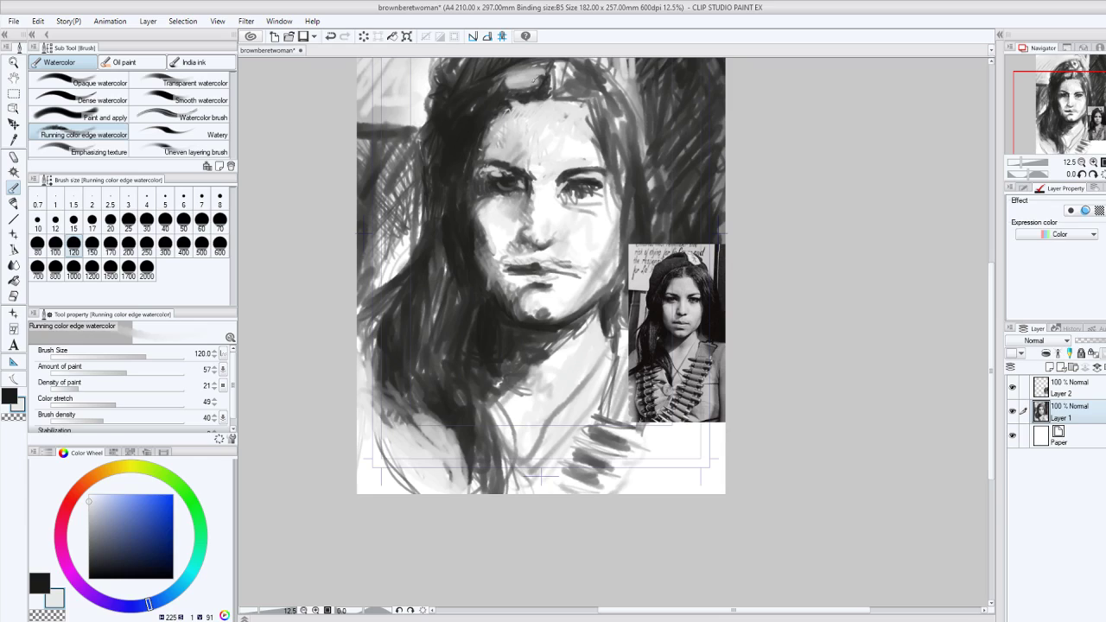
{"action": "left_click", "coordinate": [10, 396]}
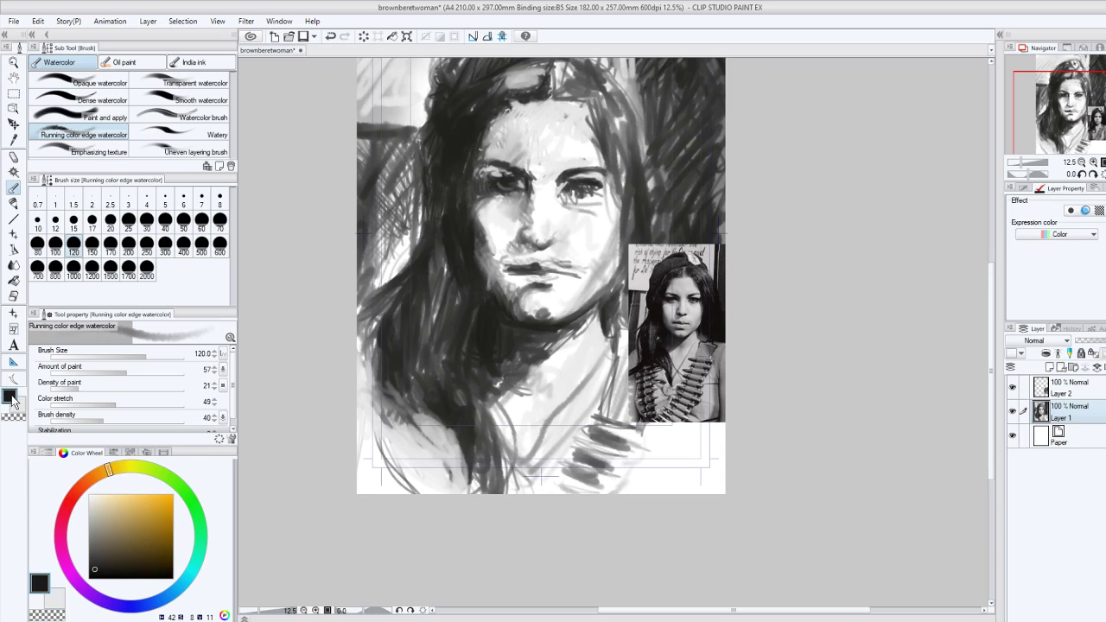
{"action": "left_click_drag", "start_coordinate": [495, 88], "coordinate": [554, 71]}
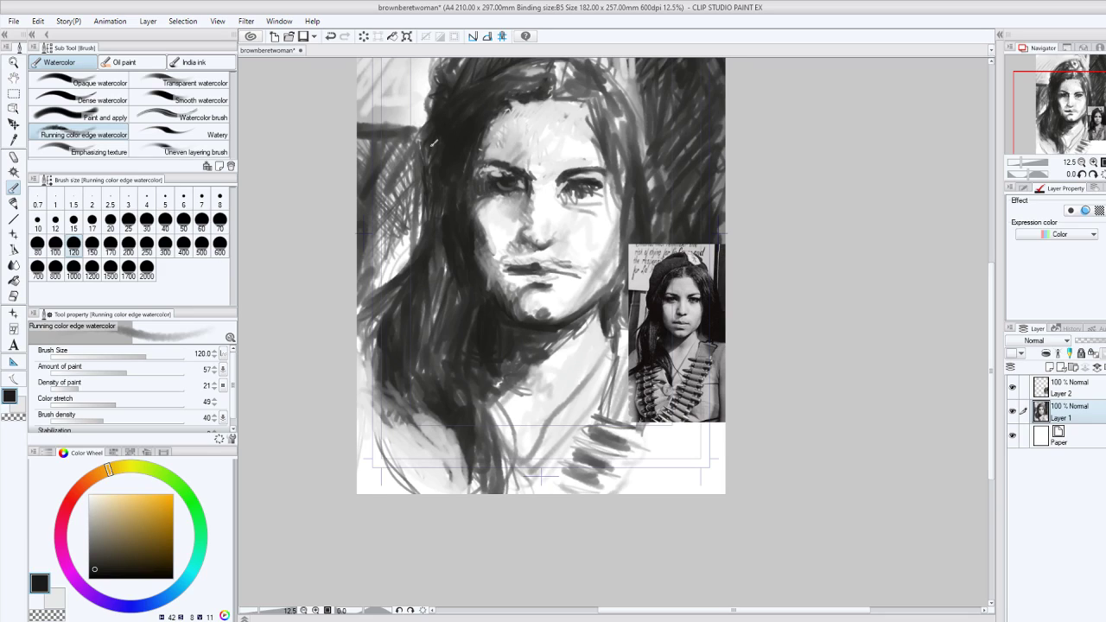
{"action": "left_click_drag", "start_coordinate": [435, 108], "coordinate": [414, 218]}
{"action": "left_click_drag", "start_coordinate": [435, 141], "coordinate": [428, 182]}
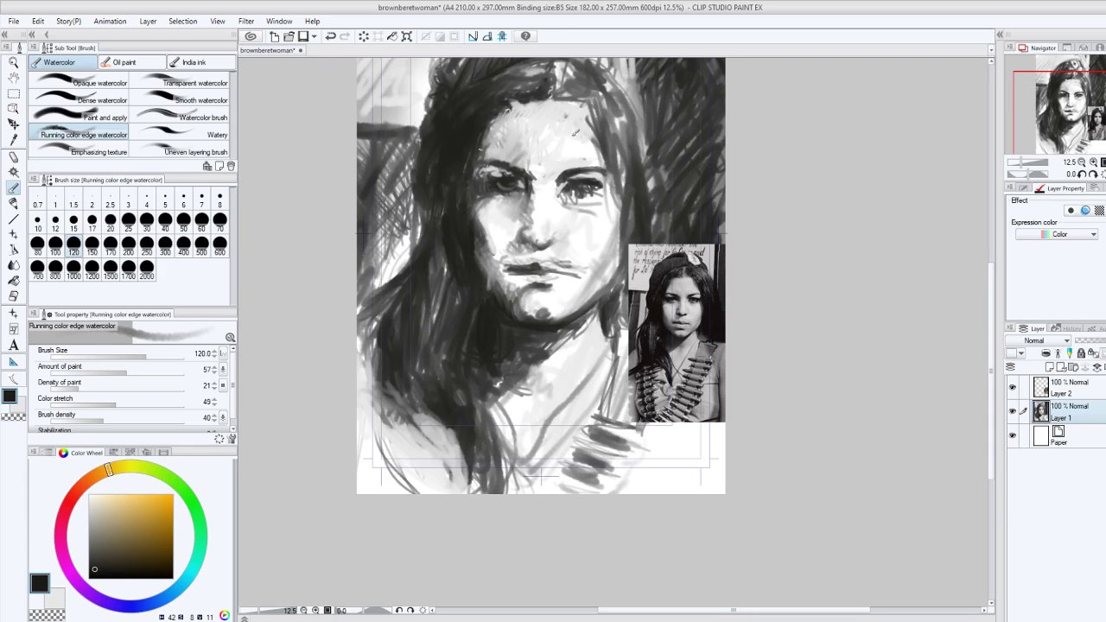
{"action": "mouse_move", "coordinate": [521, 125]}
{"action": "left_mouse_down"}
{"action": "mouse_move", "coordinate": [506, 156]}
{"action": "mouse_move", "coordinate": [517, 155]}
{"action": "left_mouse_up"}
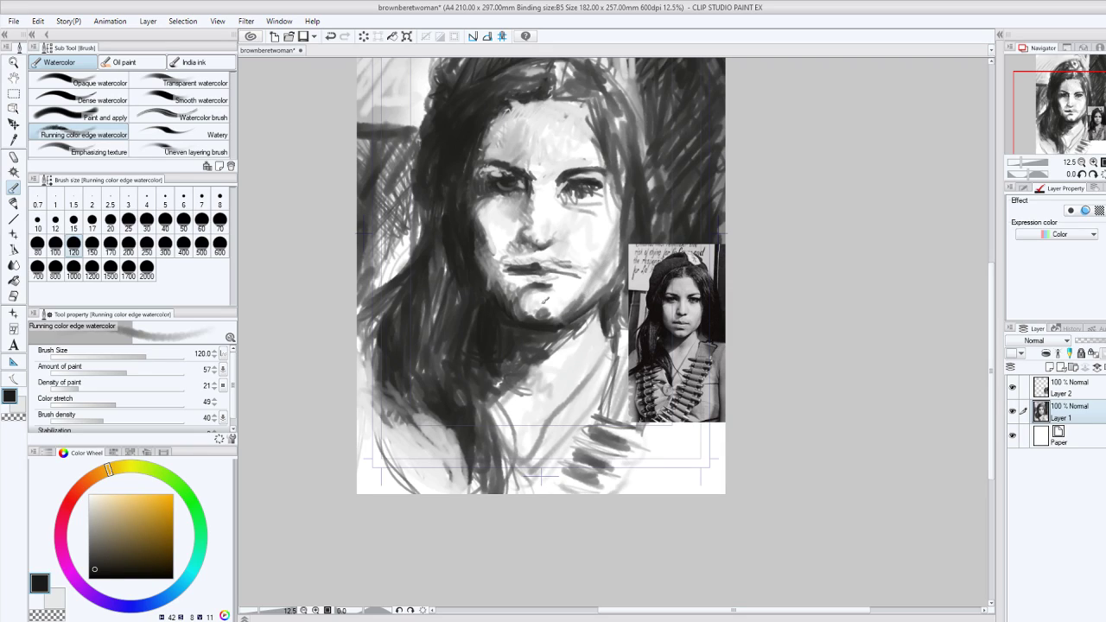
Switch to the light grey colour and paint diagonal strokes over the loose strands on the shoulder beside the long hair.
{"action": "left_click", "coordinate": [14, 403]}
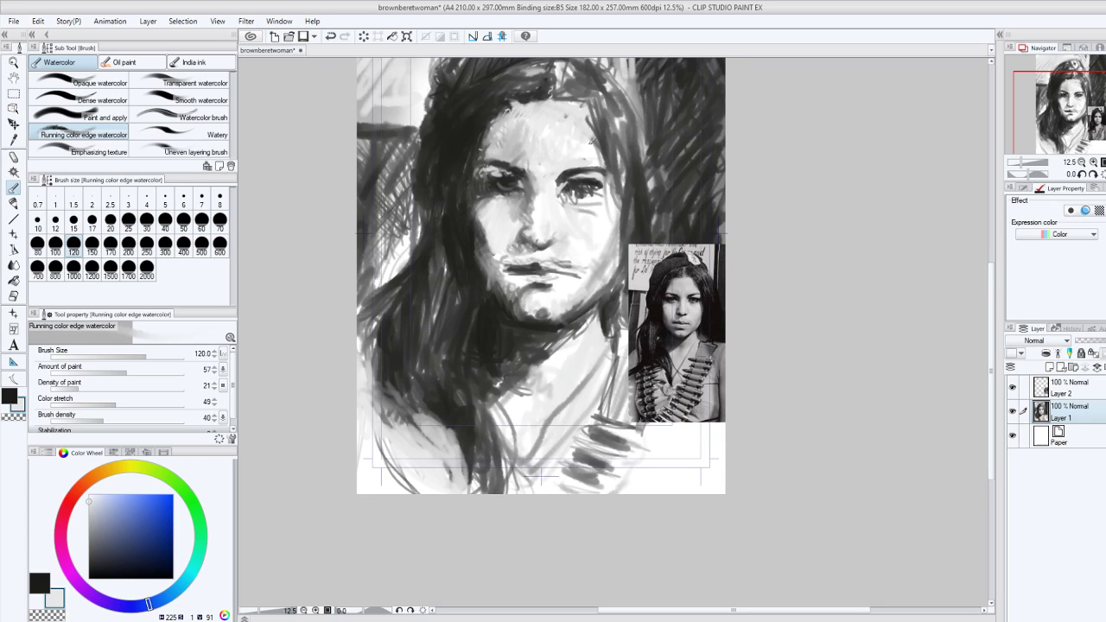
{"action": "left_click_drag", "start_coordinate": [363, 453], "coordinate": [404, 406]}
{"action": "left_click_drag", "start_coordinate": [373, 474], "coordinate": [418, 414]}
{"action": "left_click_drag", "start_coordinate": [389, 479], "coordinate": [437, 430]}
{"action": "left_click_drag", "start_coordinate": [397, 490], "coordinate": [467, 448]}
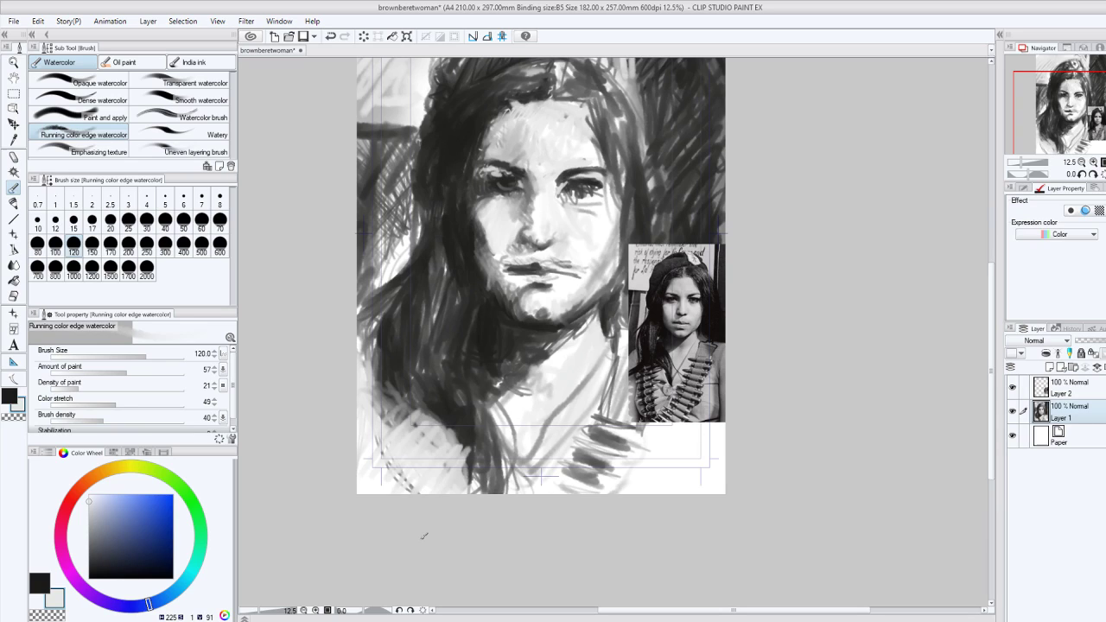
Paint dark bandolier cartridges across the shoulder beside the long hair, and darken the hanging hair lock.
{"action": "left_click", "coordinate": [11, 395]}
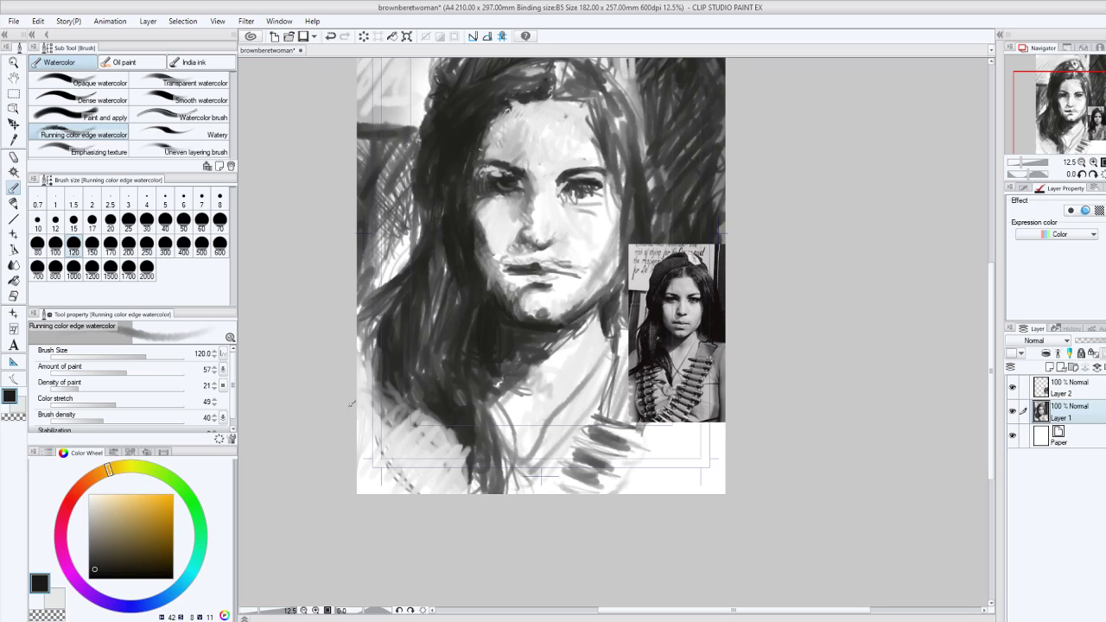
{"action": "mouse_move", "coordinate": [426, 402]}
{"action": "left_mouse_down"}
{"action": "mouse_move", "coordinate": [432, 484]}
{"action": "mouse_move", "coordinate": [422, 387]}
{"action": "mouse_move", "coordinate": [375, 458]}
{"action": "mouse_move", "coordinate": [382, 488]}
{"action": "mouse_move", "coordinate": [374, 450]}
{"action": "mouse_move", "coordinate": [428, 445]}
{"action": "mouse_move", "coordinate": [389, 430]}
{"action": "mouse_move", "coordinate": [359, 439]}
{"action": "mouse_move", "coordinate": [420, 432]}
{"action": "left_mouse_up"}
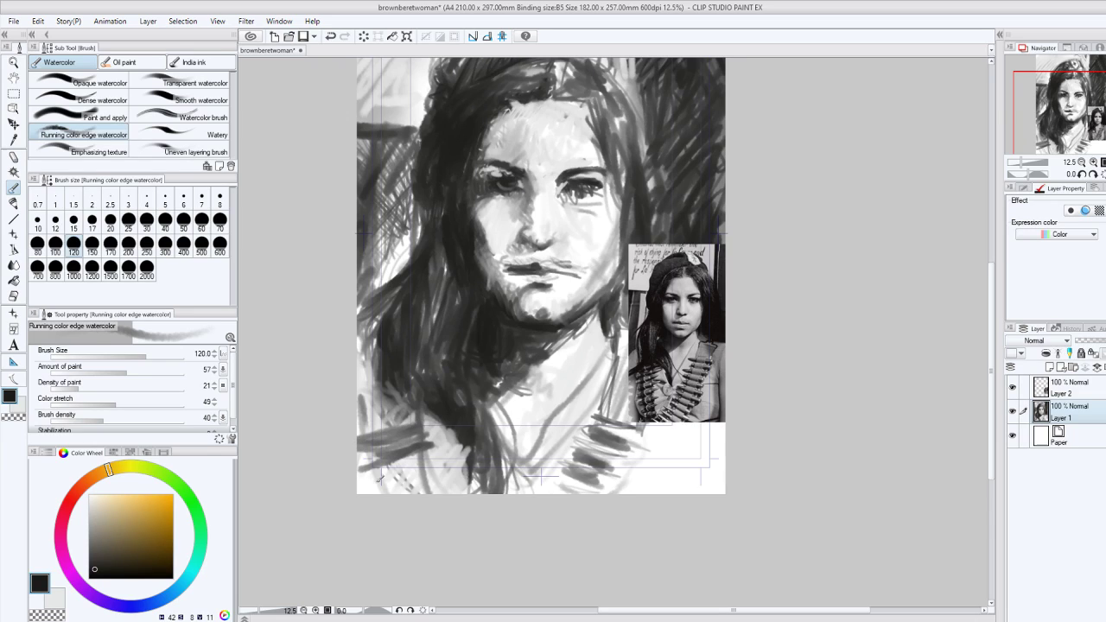
{"action": "left_click_drag", "start_coordinate": [362, 485], "coordinate": [436, 463]}
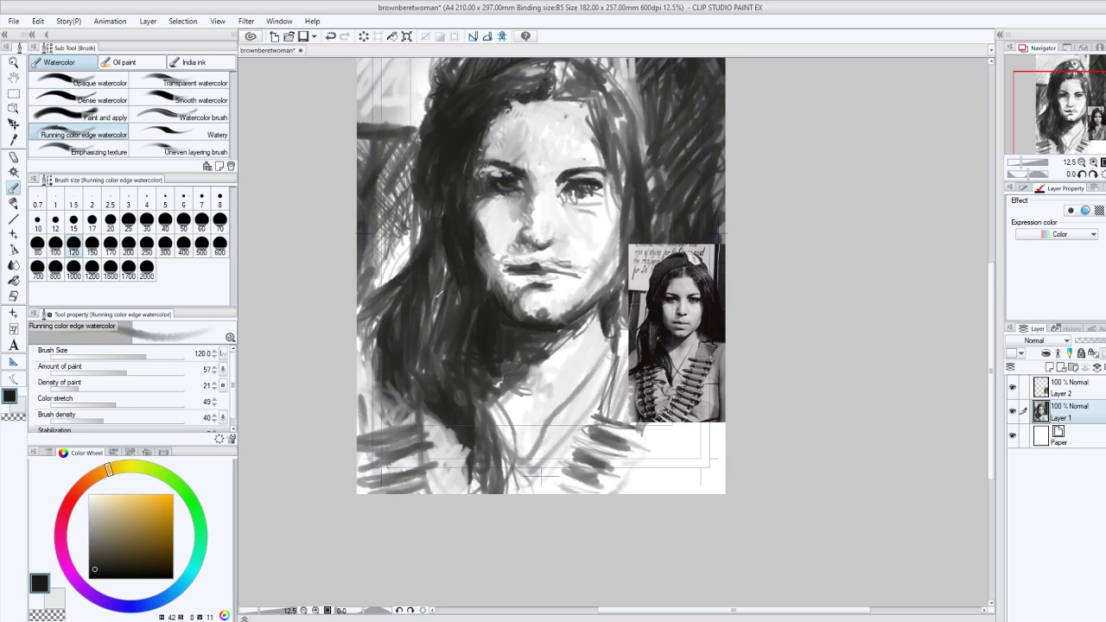
{"action": "left_click_drag", "start_coordinate": [471, 390], "coordinate": [486, 480]}
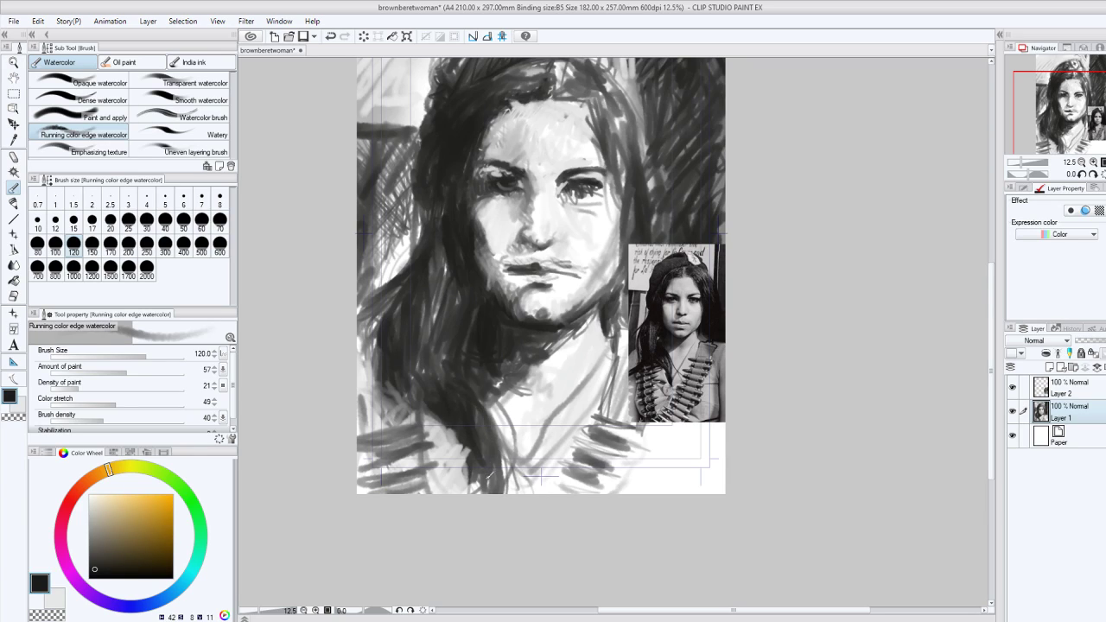
{"action": "left_click", "coordinate": [9, 329]}
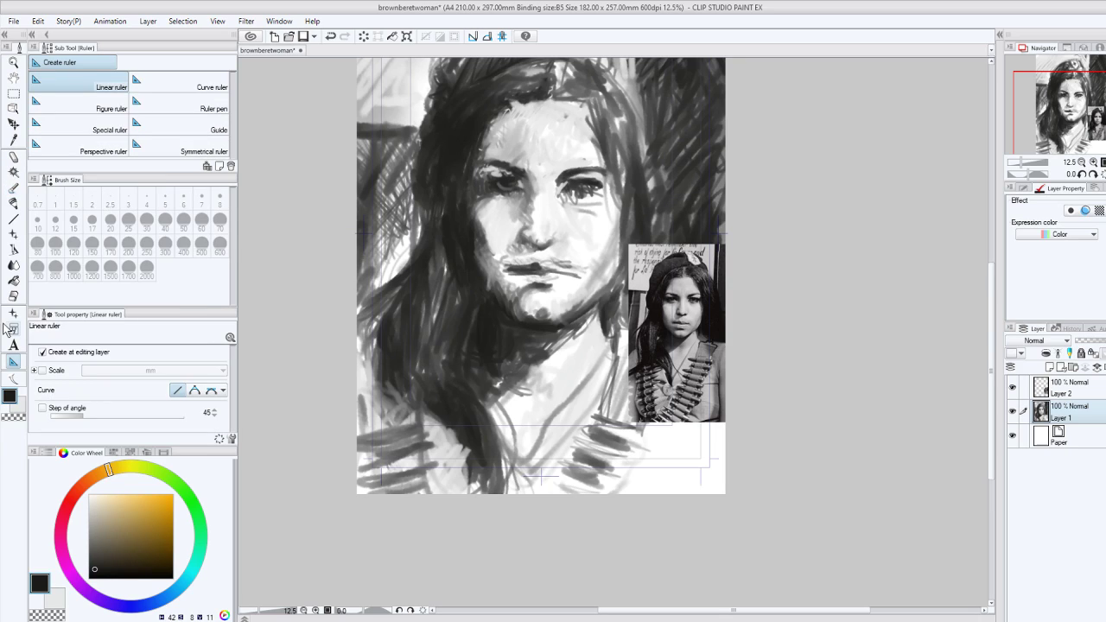
{"action": "key", "text": "x"}
{"action": "left_click_drag", "start_coordinate": [503, 471], "coordinate": [510, 417]}
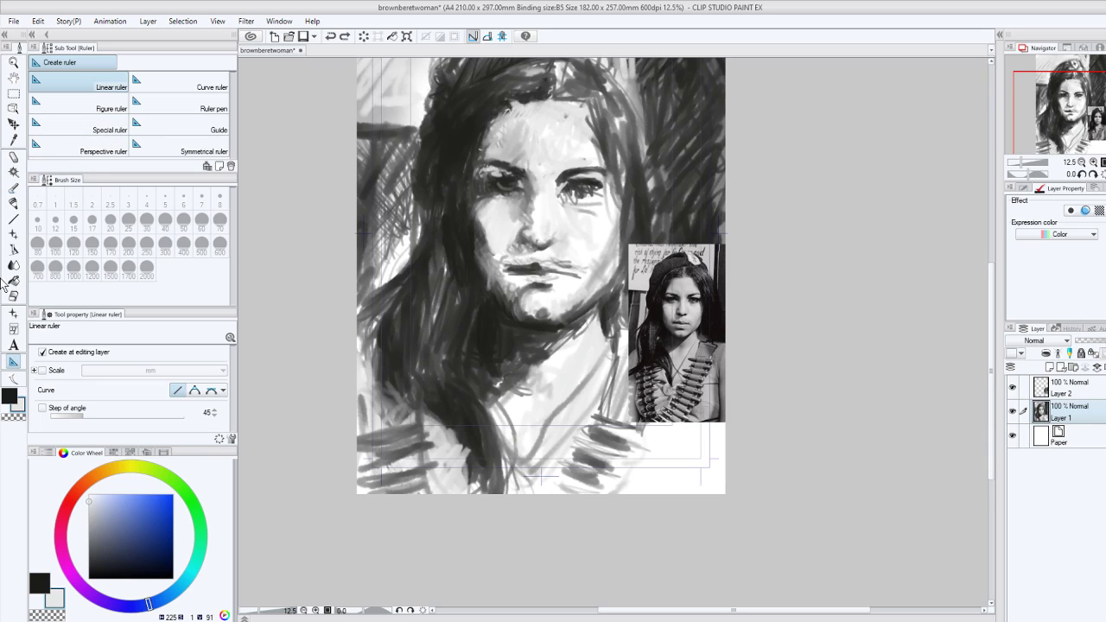
{"action": "left_click", "coordinate": [10, 395]}
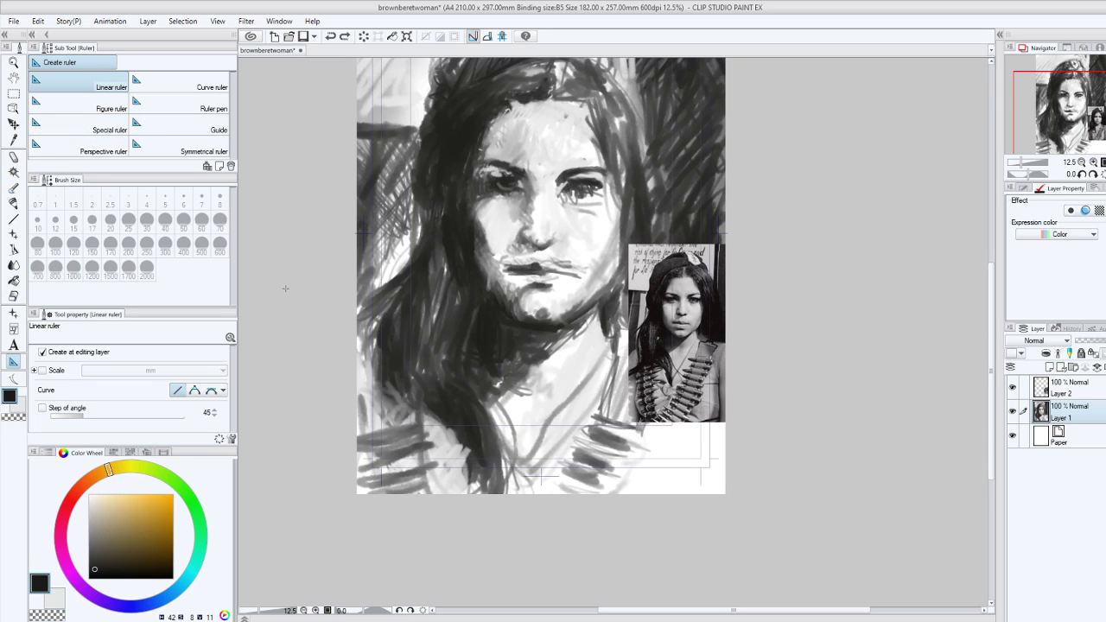
{"action": "left_click", "coordinate": [19, 405]}
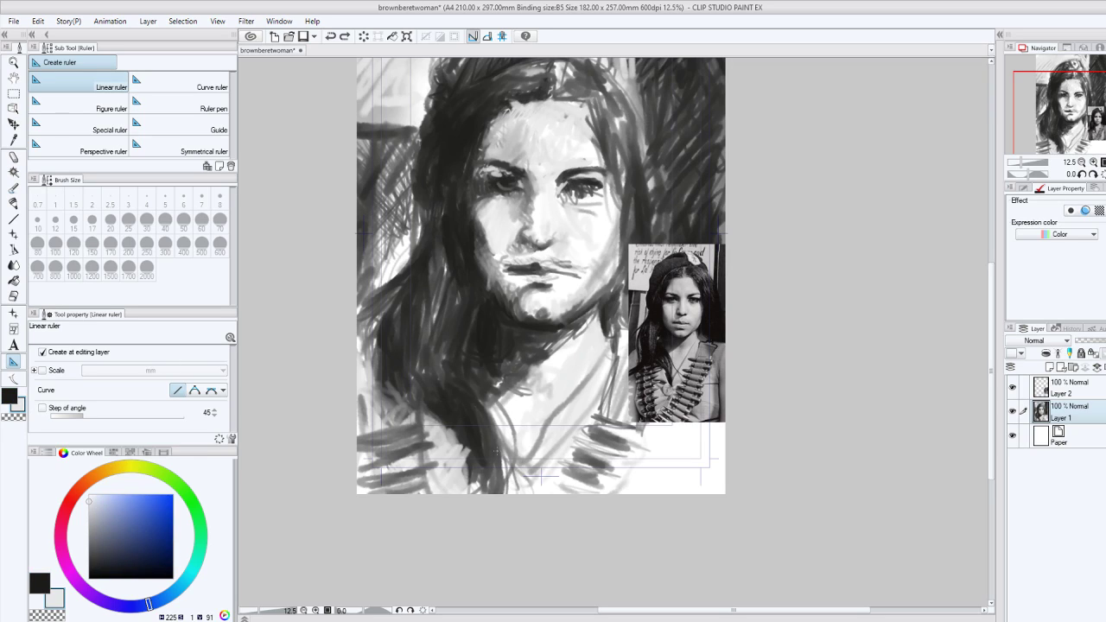
{"action": "left_click_drag", "start_coordinate": [494, 467], "coordinate": [496, 410]}
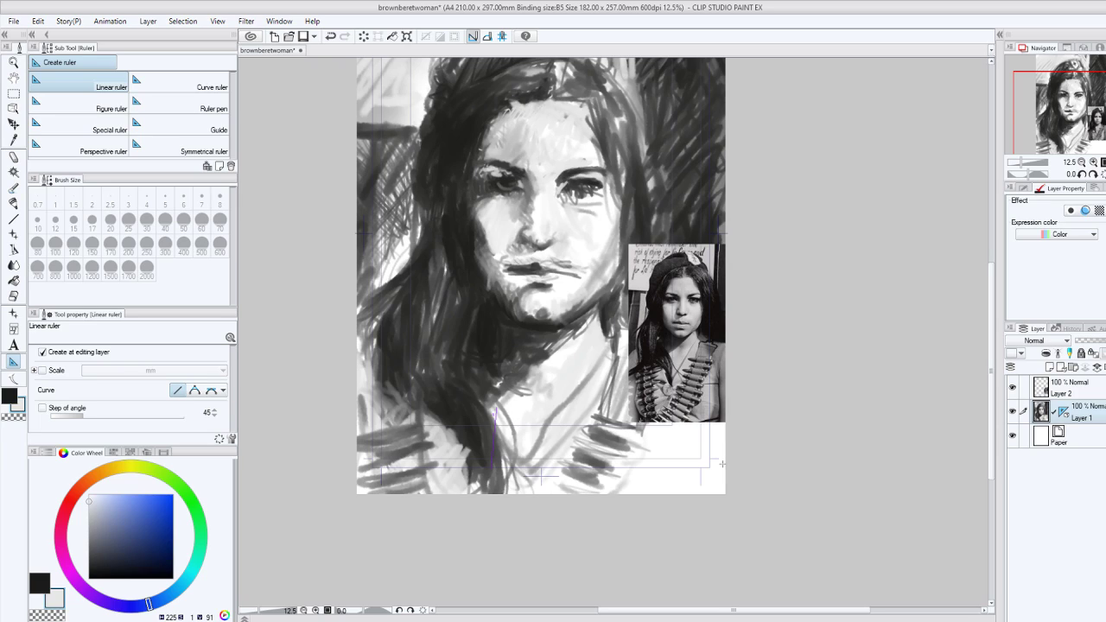
{"action": "key", "text": "ctrl+z"}
{"action": "key", "text": "ctrl+z"}
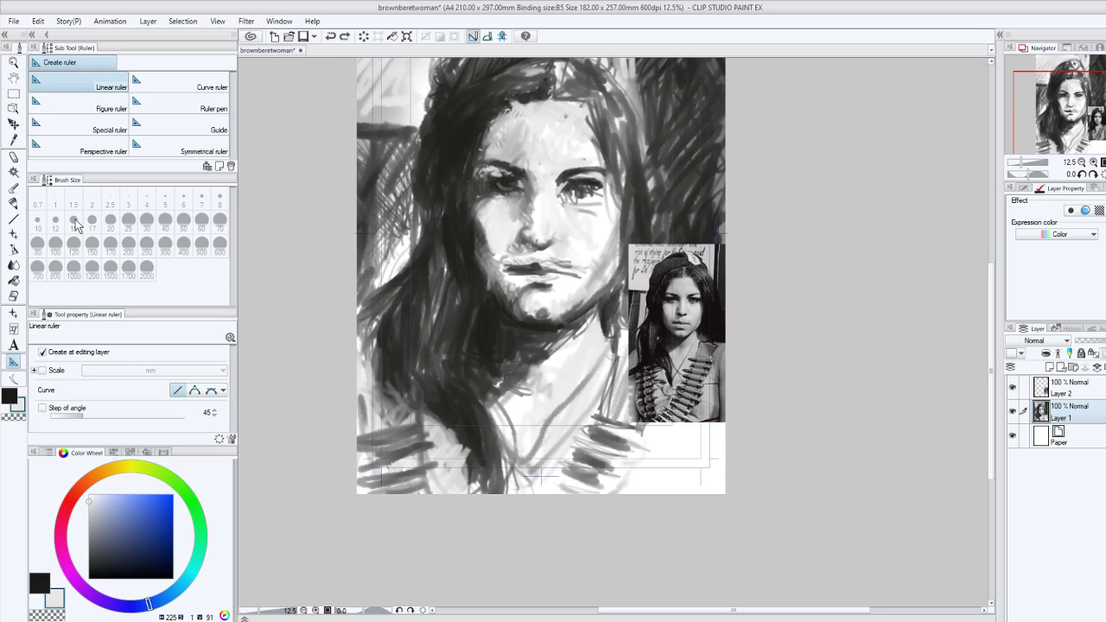
Return to the watercolour brush, lighten the hair lock hanging over the chest, and reshape it with dark strokes.
{"action": "key", "text": "b"}
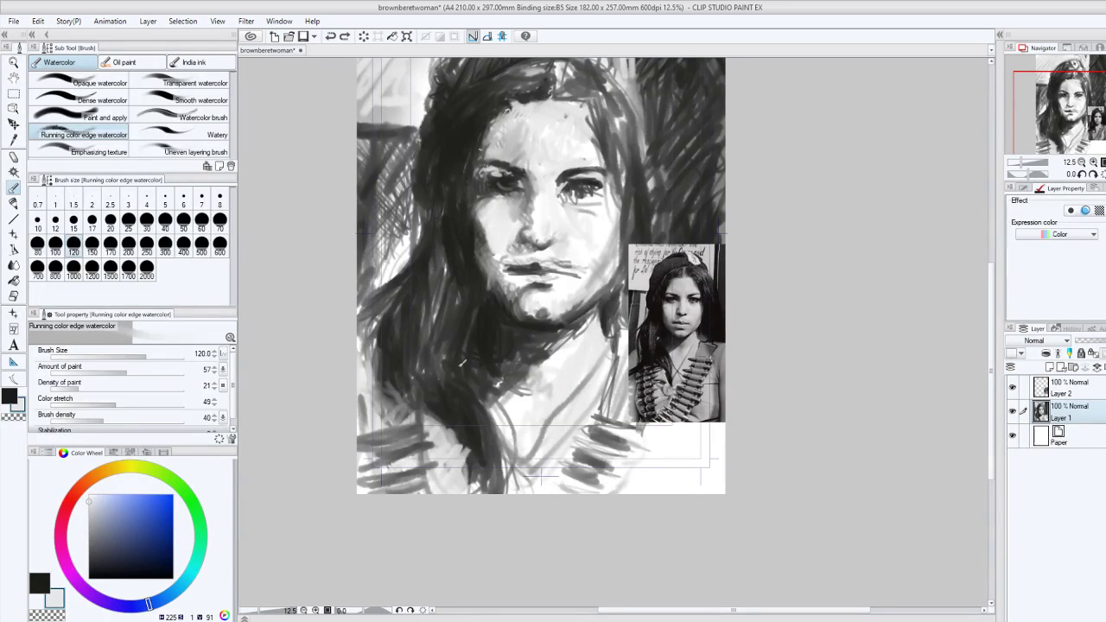
{"action": "left_click_drag", "start_coordinate": [477, 443], "coordinate": [491, 481]}
{"action": "left_click_drag", "start_coordinate": [460, 426], "coordinate": [489, 489]}
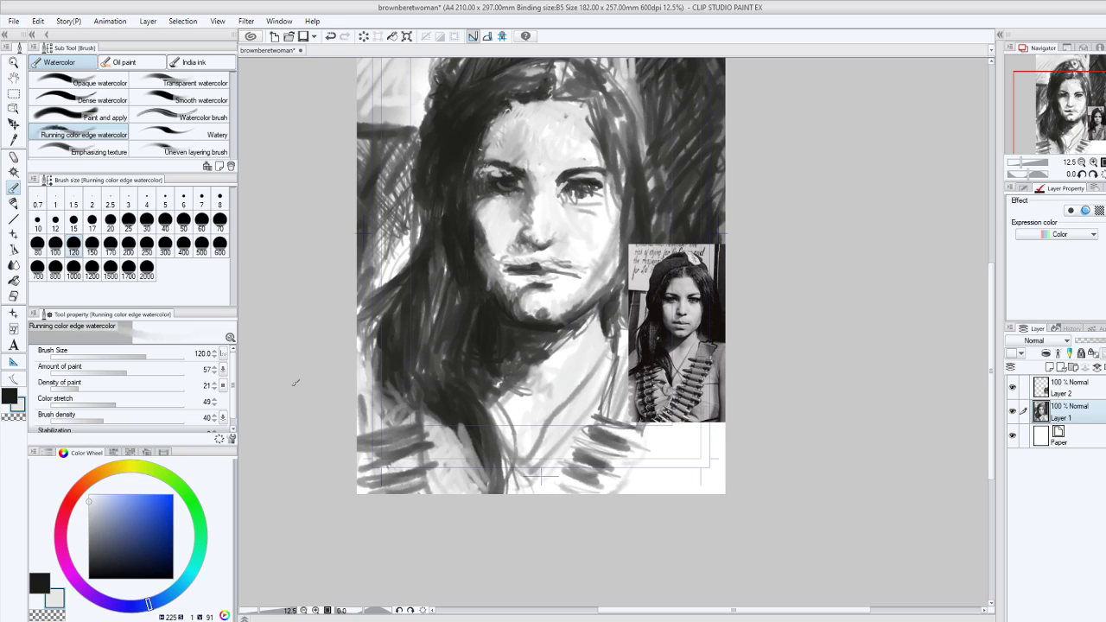
{"action": "key", "text": "x"}
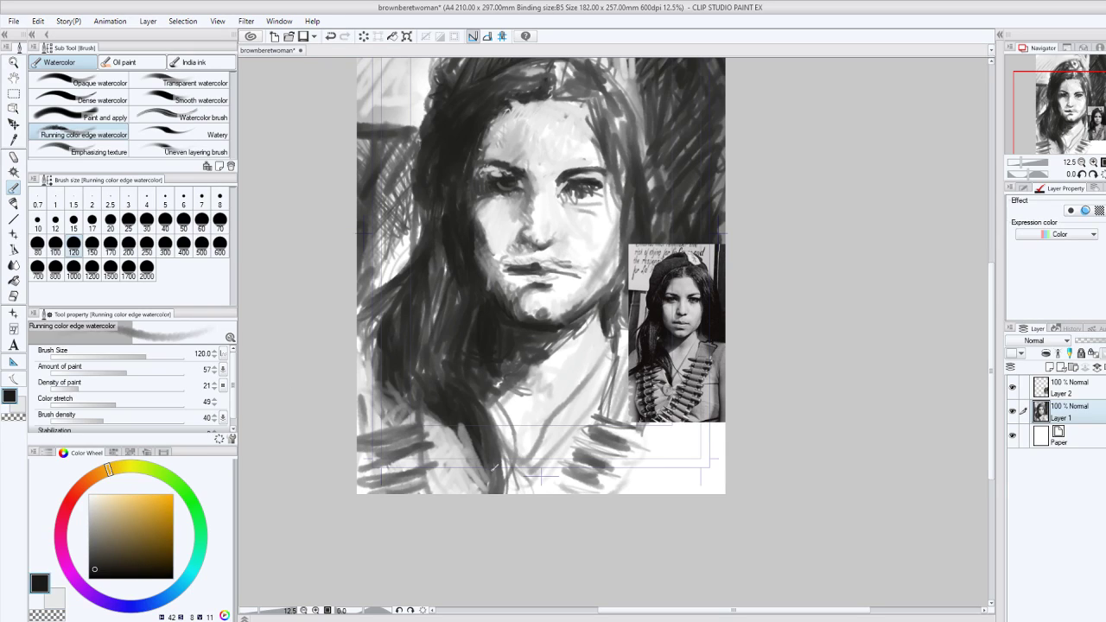
{"action": "left_click_drag", "start_coordinate": [500, 490], "coordinate": [460, 426]}
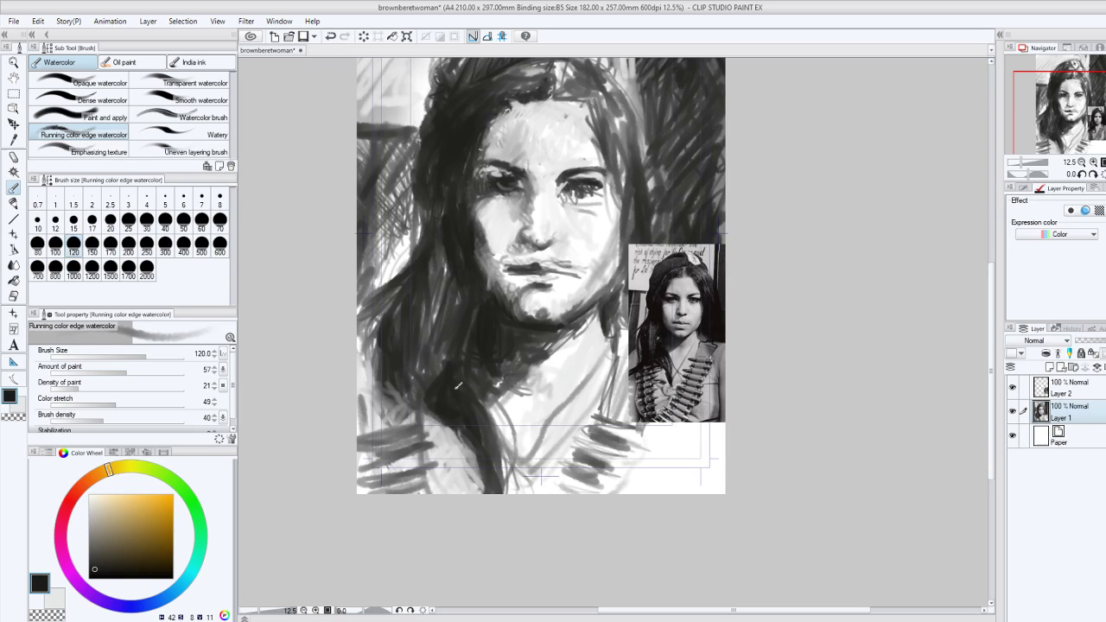
{"action": "left_click_drag", "start_coordinate": [432, 408], "coordinate": [475, 481]}
Set the brush's color stretch to 96 and paint light grey highlights through the hanging lock and the long hair beside the jaw.
{"action": "left_click", "coordinate": [179, 403]}
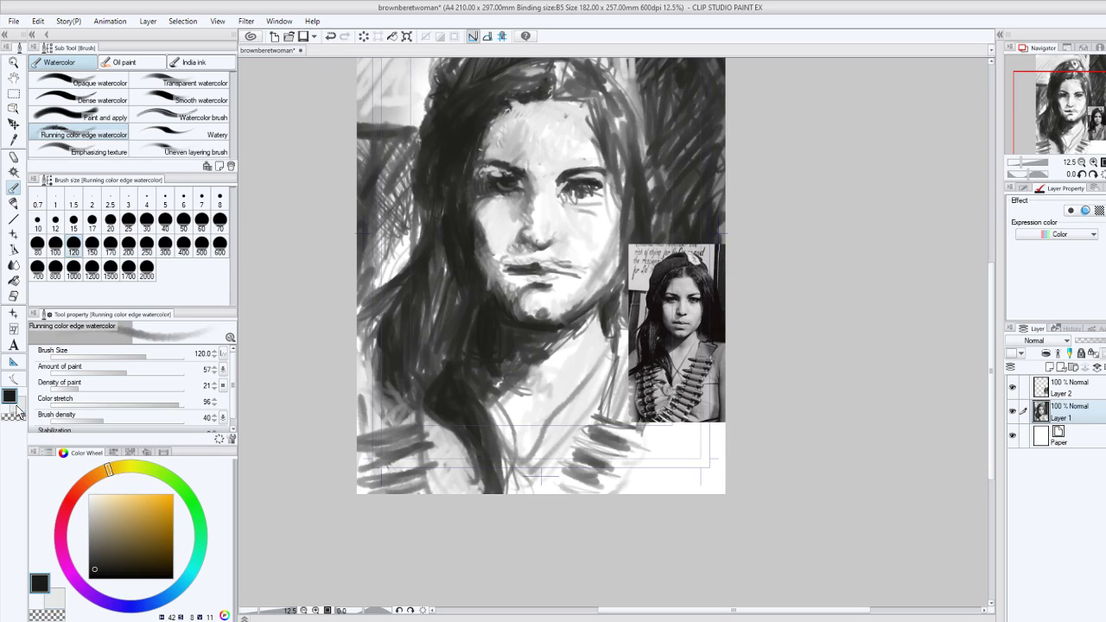
{"action": "left_click", "coordinate": [16, 406]}
{"action": "left_click_drag", "start_coordinate": [500, 427], "coordinate": [489, 437]}
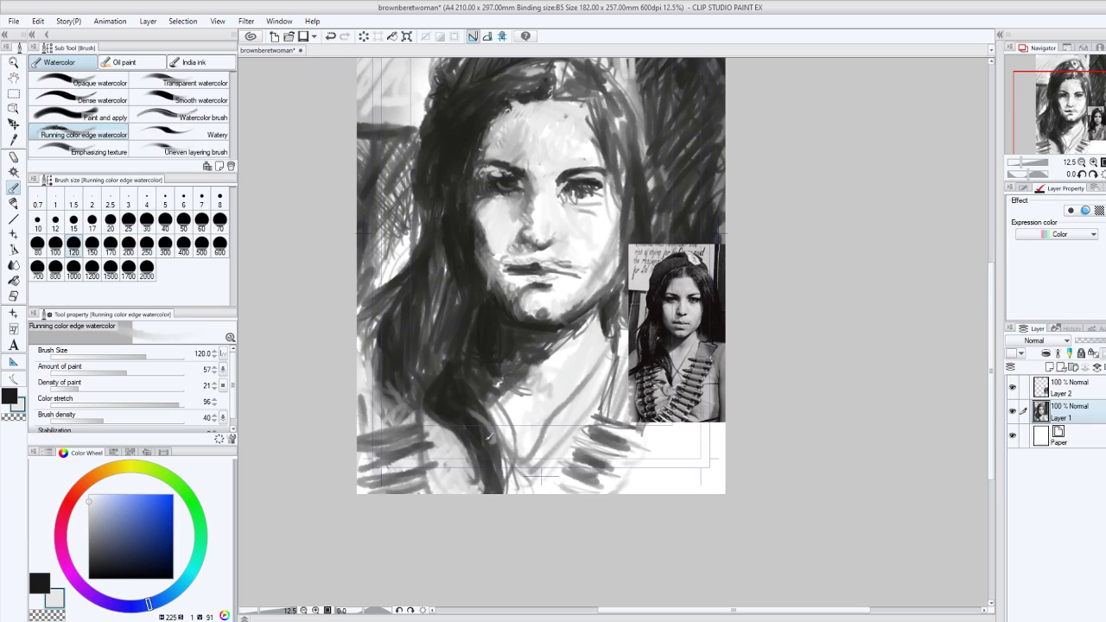
{"action": "mouse_move", "coordinate": [436, 273]}
{"action": "left_mouse_down"}
{"action": "mouse_move", "coordinate": [417, 362]}
{"action": "mouse_move", "coordinate": [425, 354]}
{"action": "left_mouse_up"}
{"action": "left_click_drag", "start_coordinate": [443, 294], "coordinate": [438, 299]}
{"action": "left_click_drag", "start_coordinate": [438, 337], "coordinate": [446, 275]}
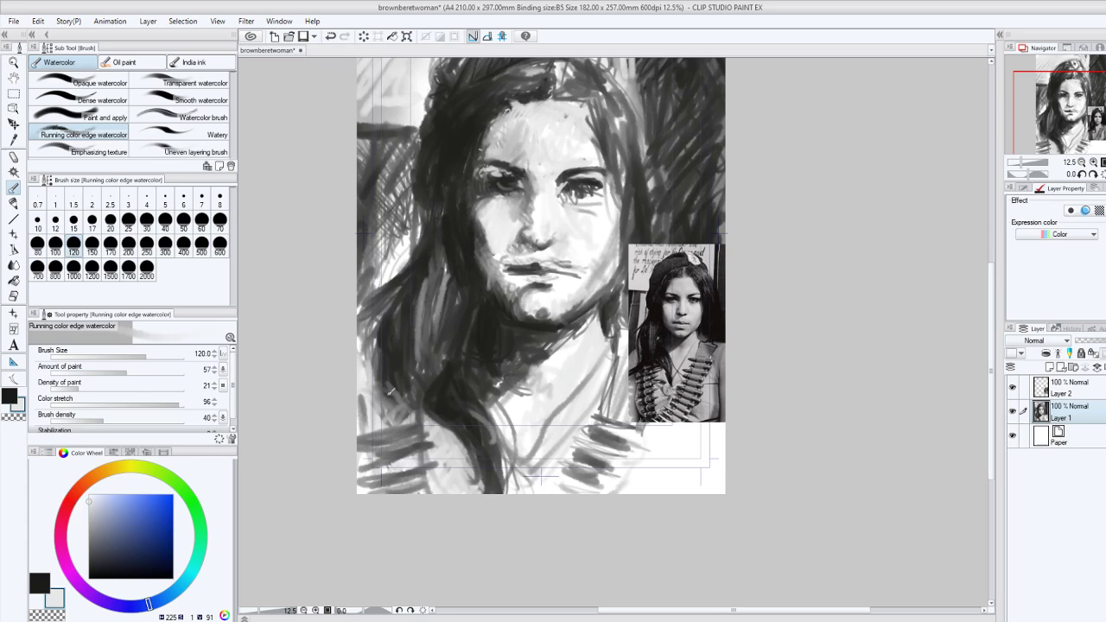
{"action": "mouse_move", "coordinate": [391, 391]}
{"action": "left_mouse_down"}
{"action": "mouse_move", "coordinate": [381, 303]}
{"action": "mouse_move", "coordinate": [385, 326]}
{"action": "mouse_move", "coordinate": [367, 370]}
{"action": "mouse_move", "coordinate": [385, 350]}
{"action": "mouse_move", "coordinate": [391, 389]}
{"action": "left_mouse_up"}
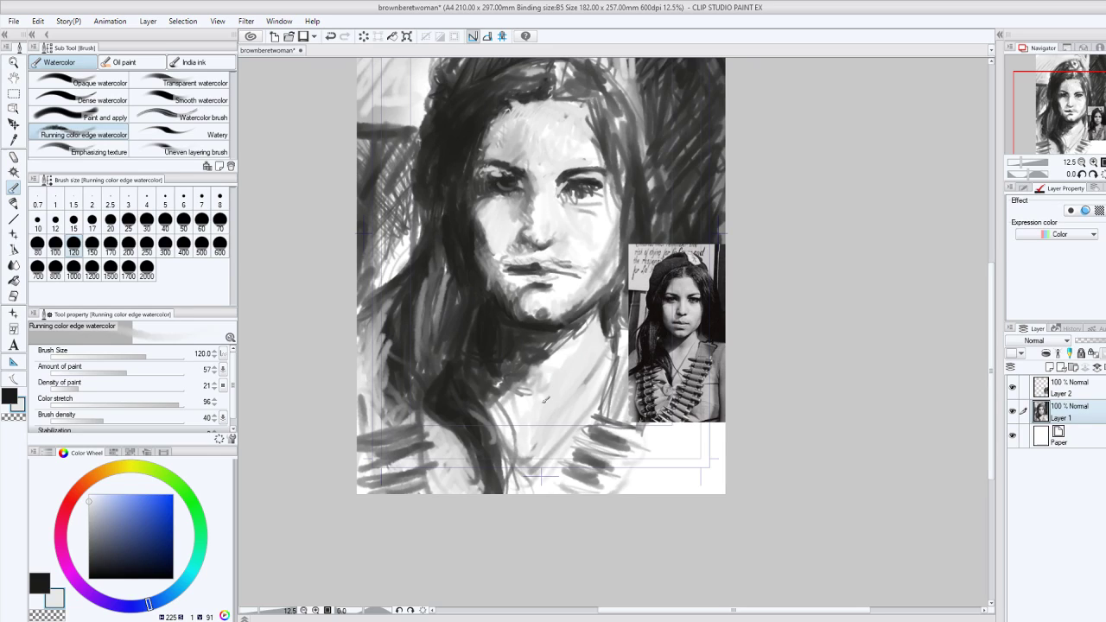
Use the dark colour to define the hanging lock's inner edge, touch the cheek edge, and shade the collar and chest.
{"action": "left_click", "coordinate": [7, 396]}
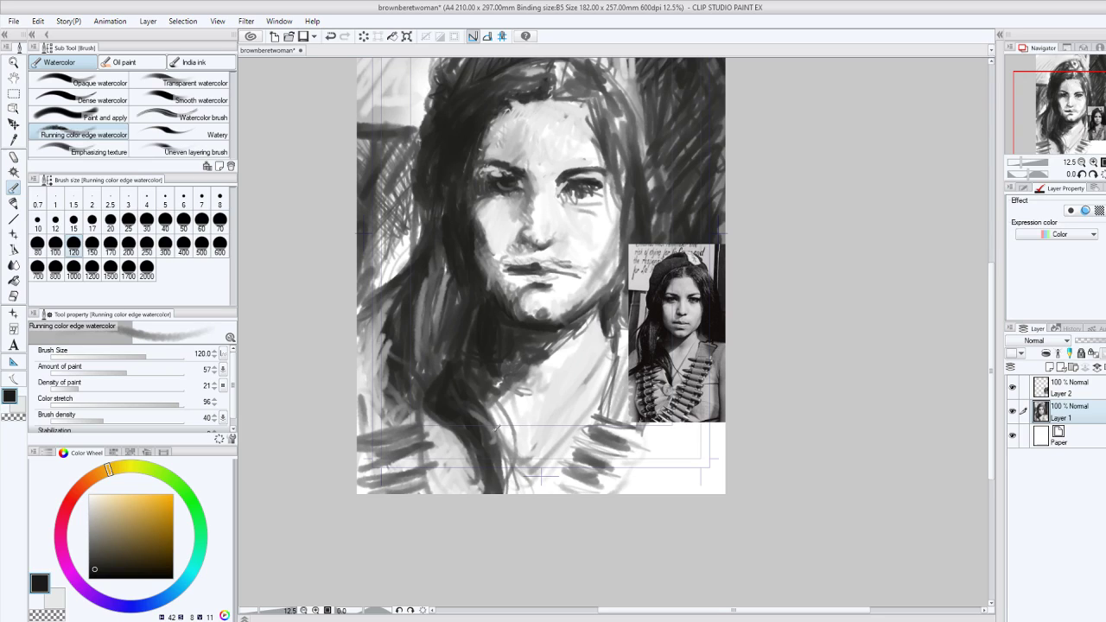
{"action": "left_click_drag", "start_coordinate": [471, 382], "coordinate": [507, 461]}
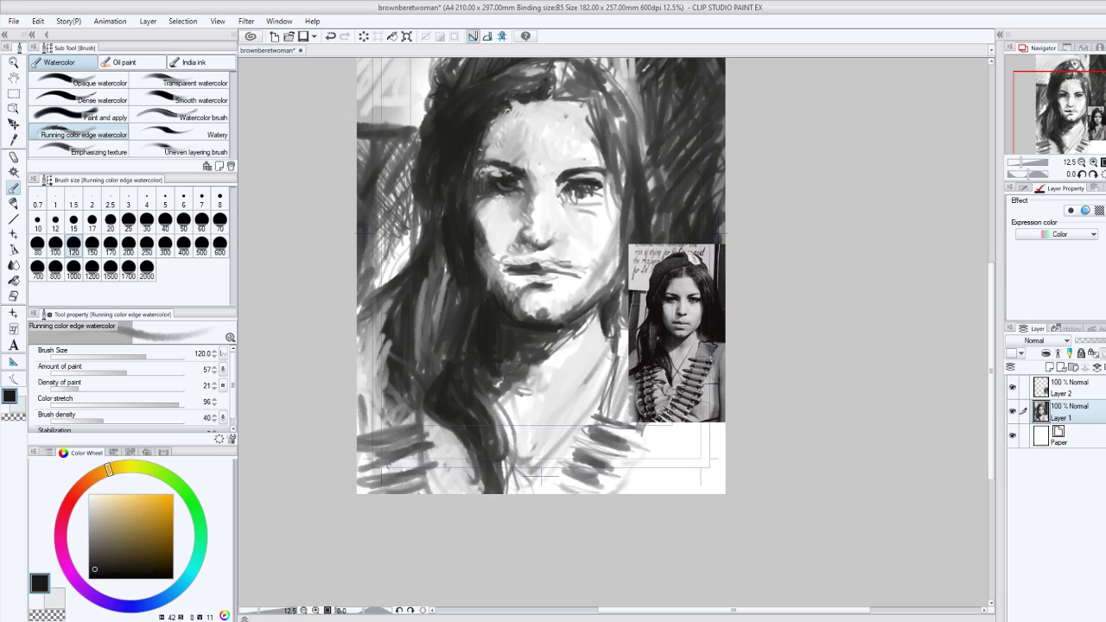
{"action": "mouse_move", "coordinate": [613, 258]}
{"action": "left_mouse_down"}
{"action": "mouse_move", "coordinate": [609, 270]}
{"action": "mouse_move", "coordinate": [624, 245]}
{"action": "left_mouse_up"}
{"action": "left_click_drag", "start_coordinate": [531, 428], "coordinate": [515, 492]}
{"action": "left_click_drag", "start_coordinate": [512, 452], "coordinate": [517, 493]}
{"action": "left_click_drag", "start_coordinate": [567, 446], "coordinate": [538, 489]}
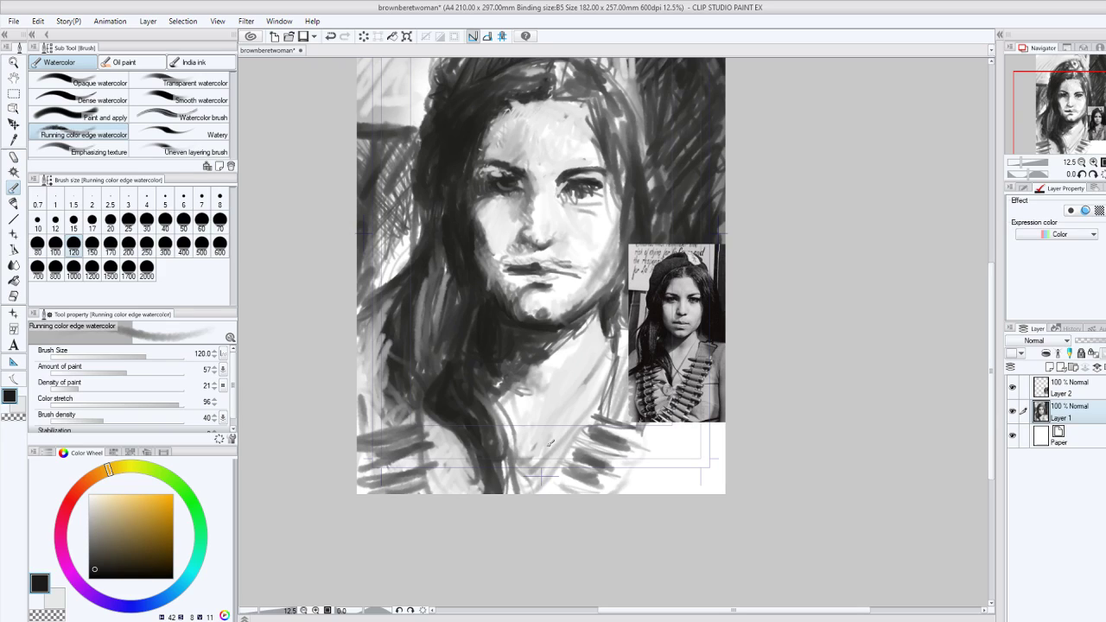
{"action": "left_click_drag", "start_coordinate": [550, 442], "coordinate": [508, 414]}
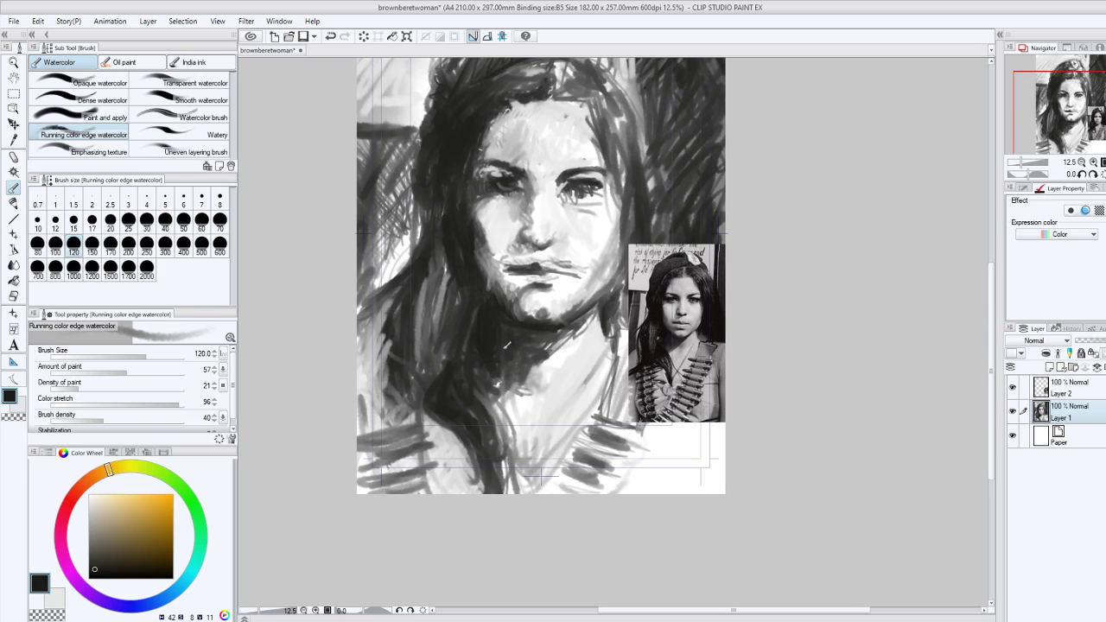
Deepen the shadow beneath the chin and along the neck with the dark colour, and soften the adjoining hair with light grey.
{"action": "mouse_move", "coordinate": [534, 341]}
{"action": "left_mouse_down"}
{"action": "mouse_move", "coordinate": [497, 344]}
{"action": "mouse_move", "coordinate": [574, 335]}
{"action": "mouse_move", "coordinate": [548, 353]}
{"action": "mouse_move", "coordinate": [571, 357]}
{"action": "left_mouse_up"}
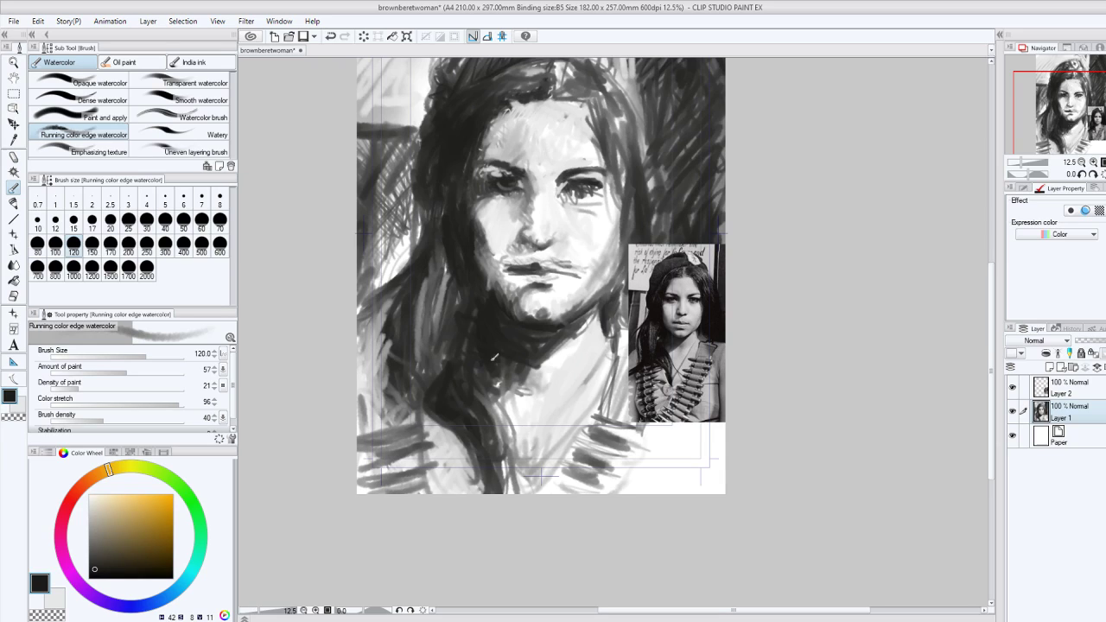
{"action": "left_click_drag", "start_coordinate": [532, 368], "coordinate": [548, 365]}
{"action": "left_click_drag", "start_coordinate": [467, 375], "coordinate": [510, 403]}
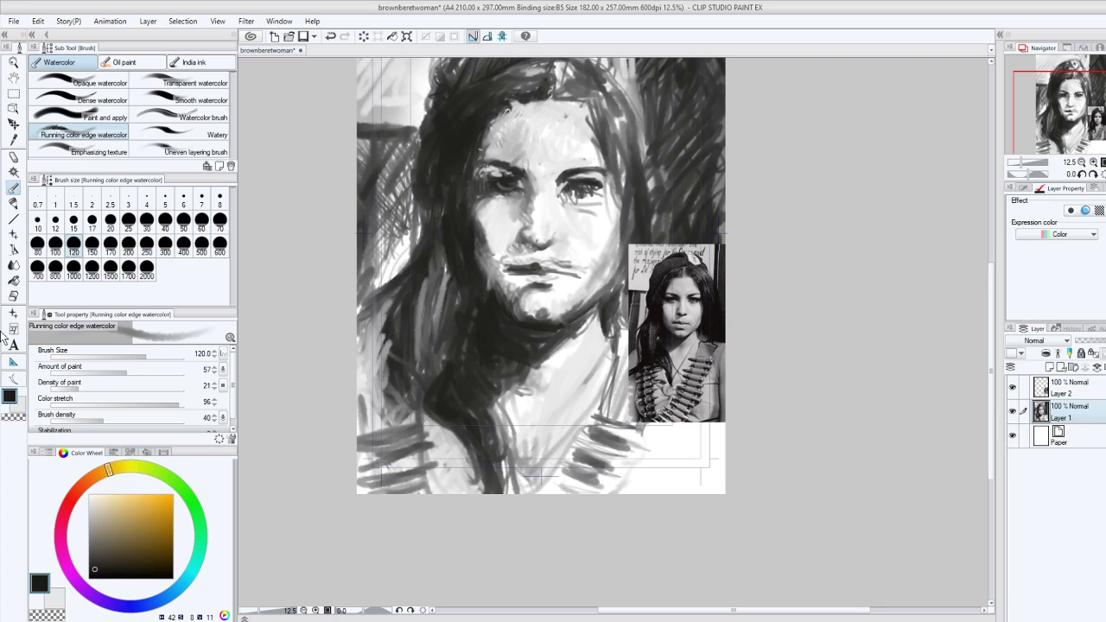
{"action": "left_click", "coordinate": [9, 407]}
{"action": "mouse_move", "coordinate": [474, 372]}
{"action": "left_mouse_down"}
{"action": "mouse_move", "coordinate": [507, 389]}
{"action": "mouse_move", "coordinate": [534, 359]}
{"action": "mouse_move", "coordinate": [469, 363]}
{"action": "left_mouse_up"}
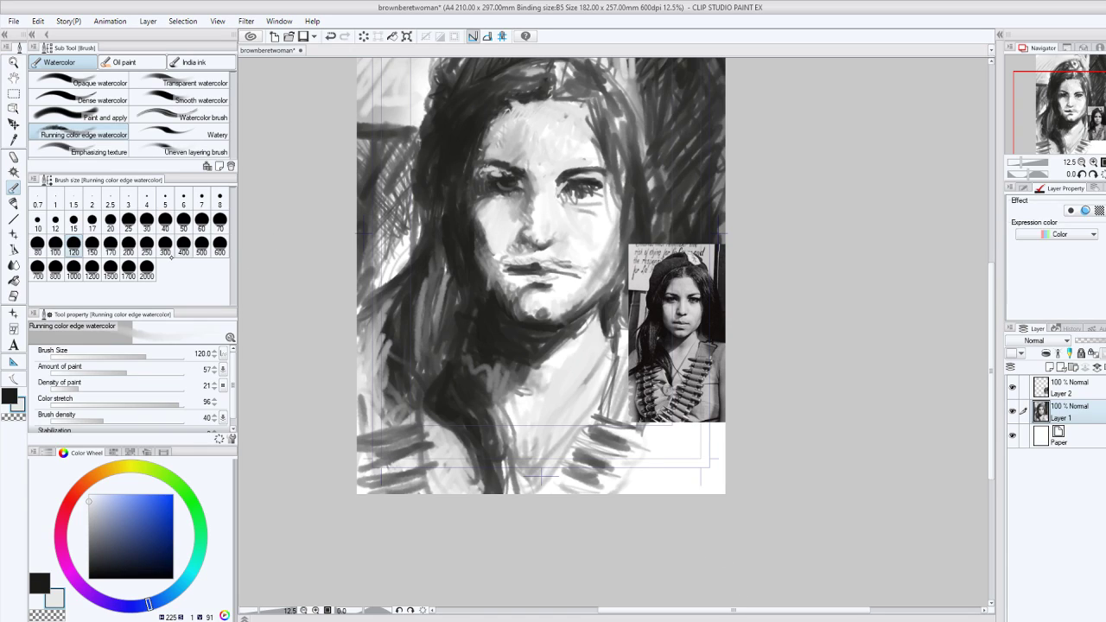
Return to the watercolour brush and touch up the shadowed eye, cheek edge, eyebrow and forehead hairline, mainly with the dark colour.
{"action": "key", "text": "p"}
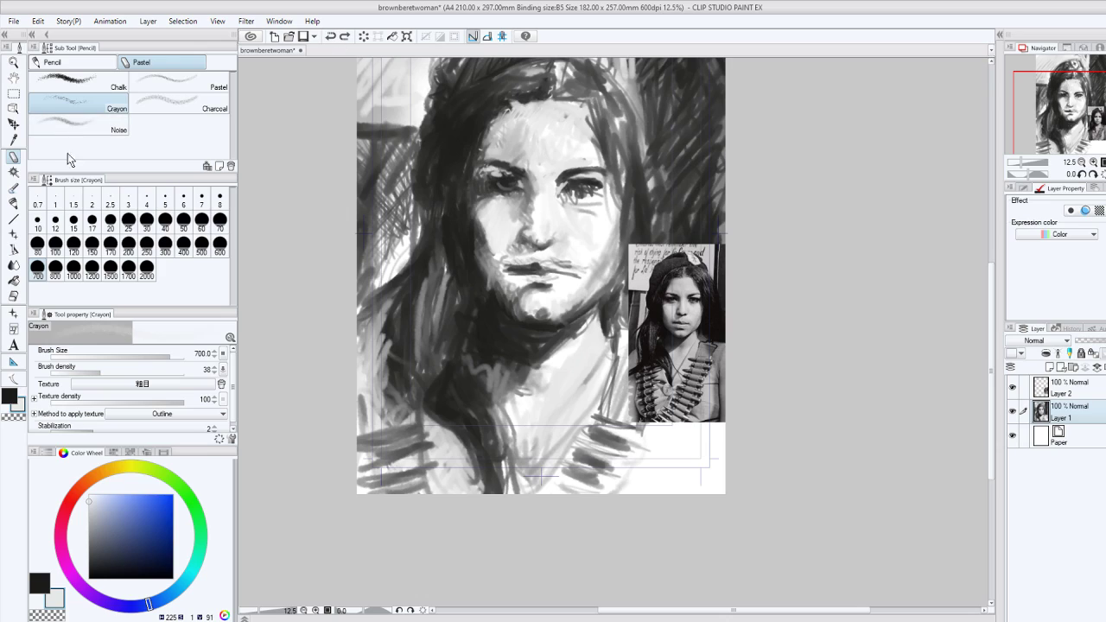
{"action": "left_click", "coordinate": [13, 187]}
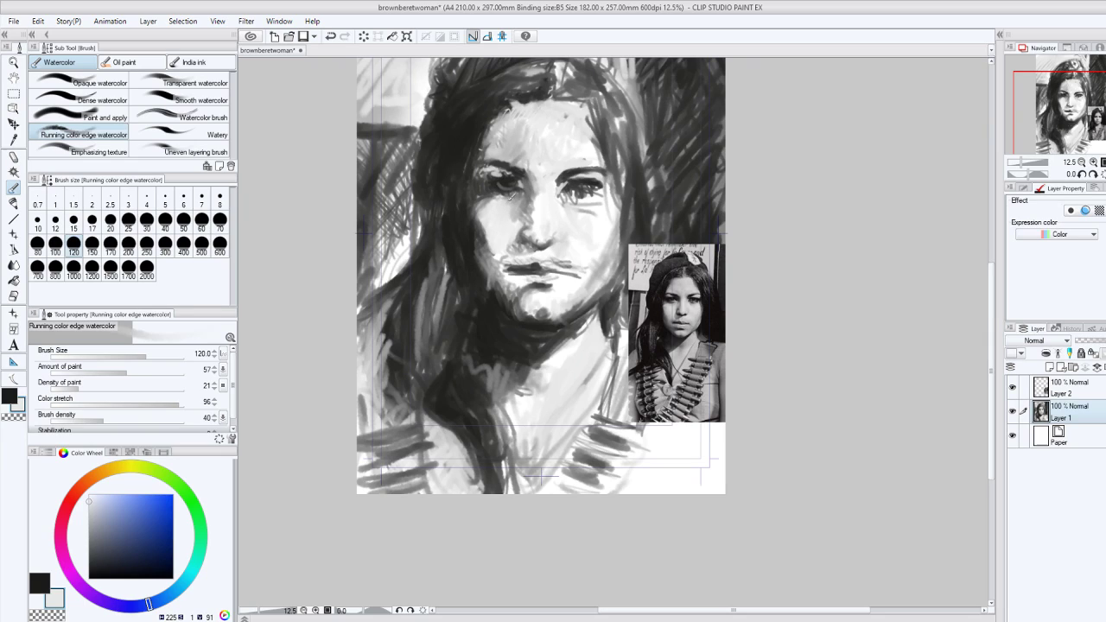
{"action": "mouse_move", "coordinate": [511, 197]}
{"action": "left_mouse_down"}
{"action": "mouse_move", "coordinate": [508, 207]}
{"action": "mouse_move", "coordinate": [523, 208]}
{"action": "left_mouse_up"}
{"action": "left_click", "coordinate": [10, 396]}
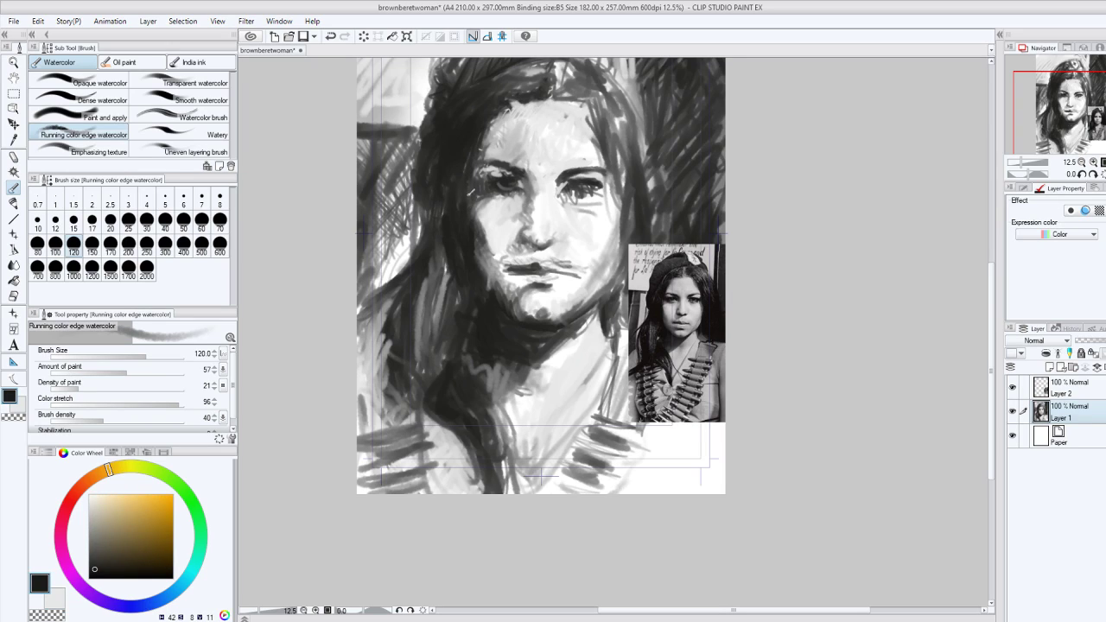
{"action": "left_click_drag", "start_coordinate": [474, 204], "coordinate": [482, 225]}
{"action": "left_click_drag", "start_coordinate": [498, 171], "coordinate": [532, 166]}
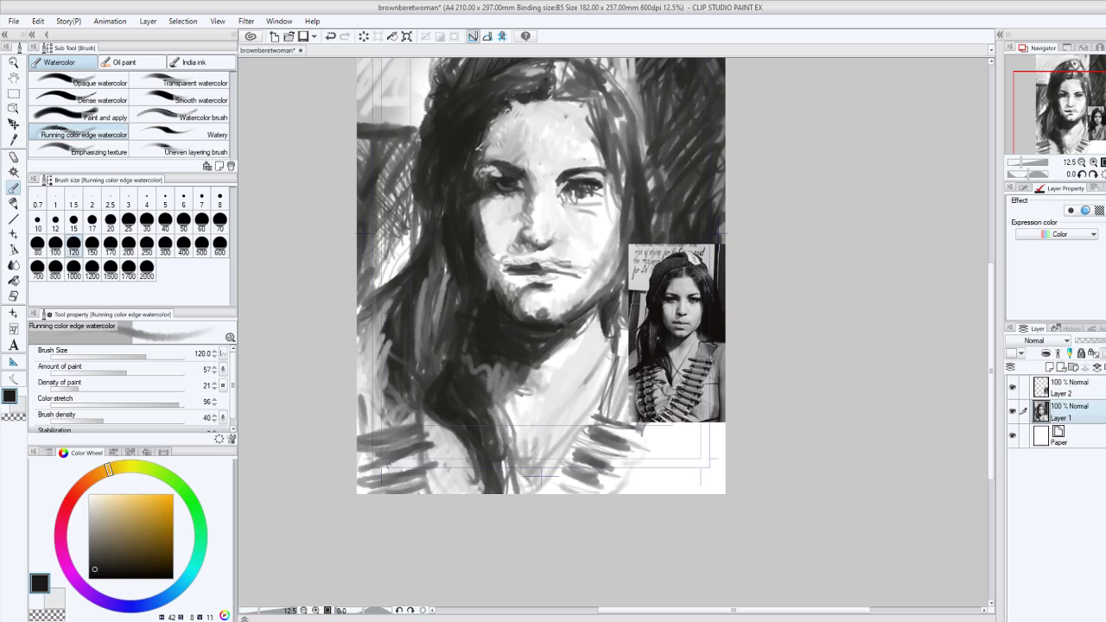
{"action": "mouse_move", "coordinate": [479, 147]}
{"action": "left_mouse_down"}
{"action": "mouse_move", "coordinate": [510, 106]}
{"action": "mouse_move", "coordinate": [530, 100]}
{"action": "mouse_move", "coordinate": [499, 114]}
{"action": "left_mouse_up"}
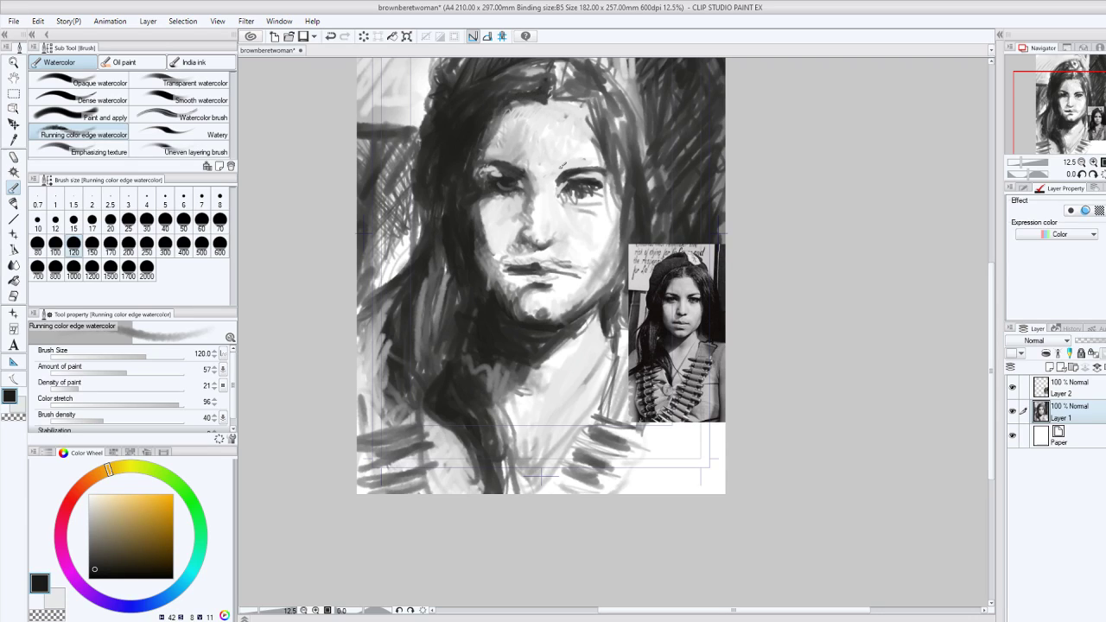
Paint a light grey parting and highlights across the crown of the hair, and trim their outer arc with the dark colour.
{"action": "scroll", "coordinate": [989, 297], "scroll_direction": "up", "scroll_amount": 2}
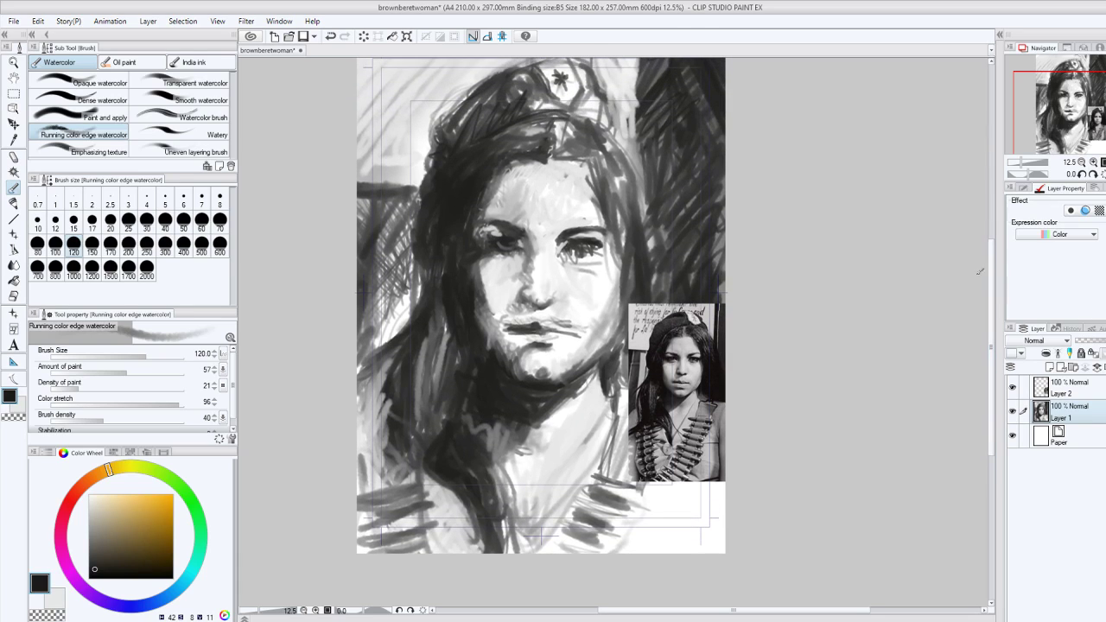
{"action": "key", "text": "x"}
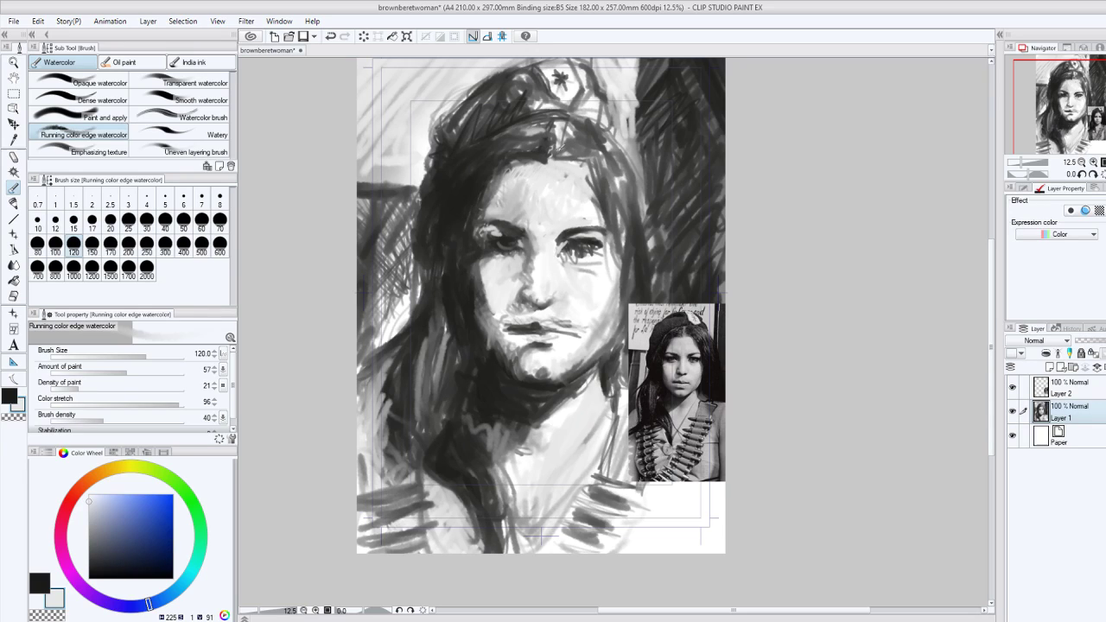
{"action": "mouse_move", "coordinate": [550, 163]}
{"action": "left_mouse_down"}
{"action": "mouse_move", "coordinate": [552, 116]}
{"action": "mouse_move", "coordinate": [474, 144]}
{"action": "left_mouse_up"}
{"action": "mouse_move", "coordinate": [621, 198]}
{"action": "left_mouse_down"}
{"action": "mouse_move", "coordinate": [594, 171]}
{"action": "mouse_move", "coordinate": [598, 126]}
{"action": "mouse_move", "coordinate": [633, 183]}
{"action": "left_mouse_up"}
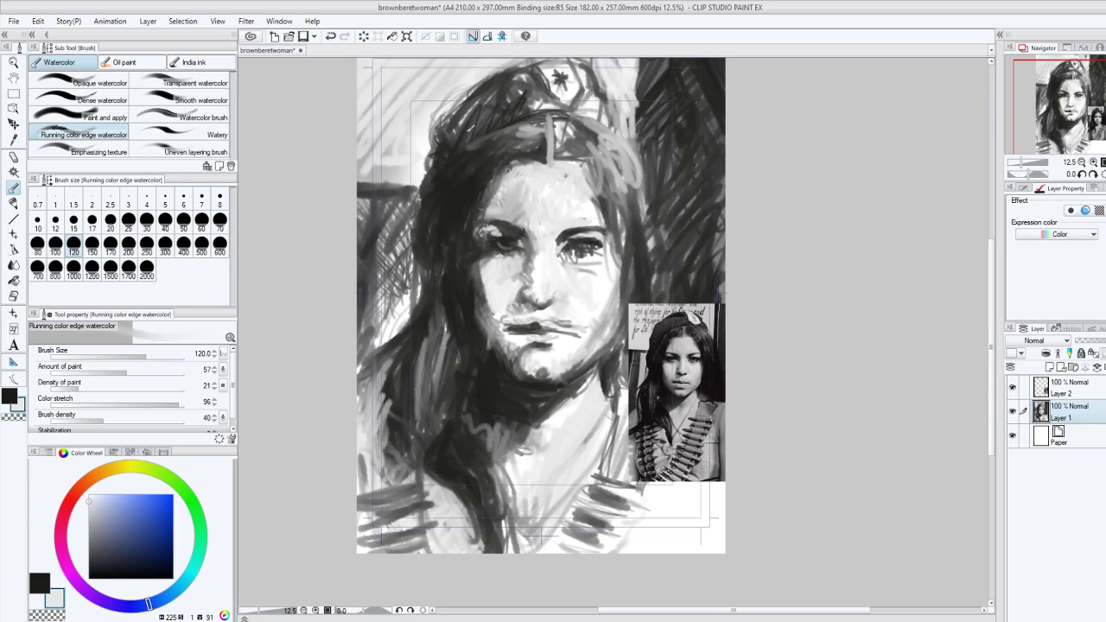
{"action": "left_click_drag", "start_coordinate": [439, 197], "coordinate": [512, 125]}
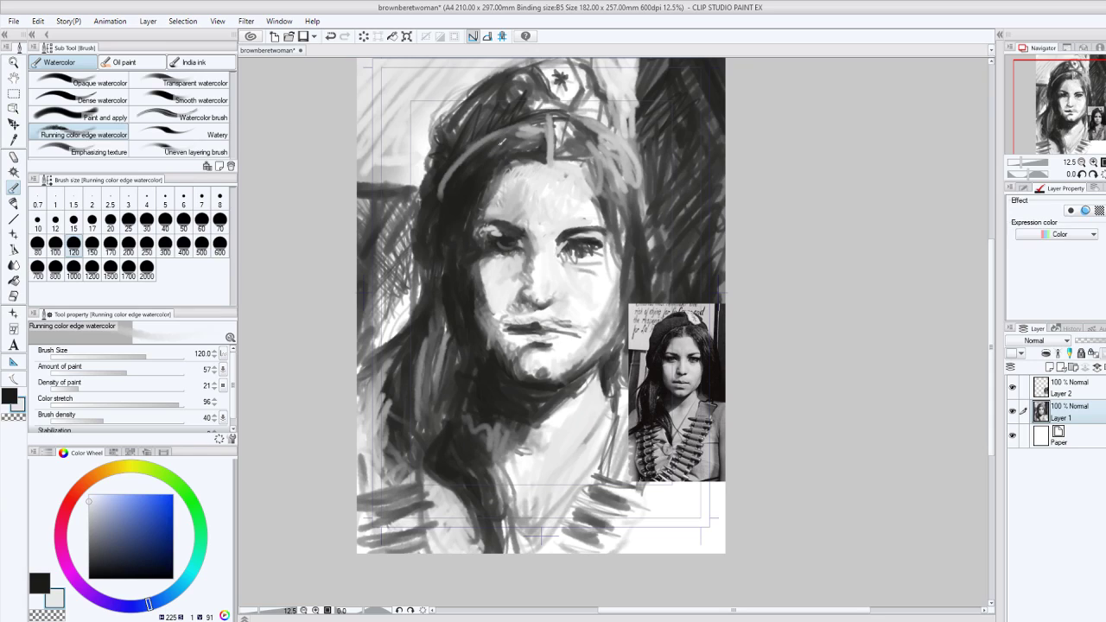
{"action": "left_click", "coordinate": [11, 398]}
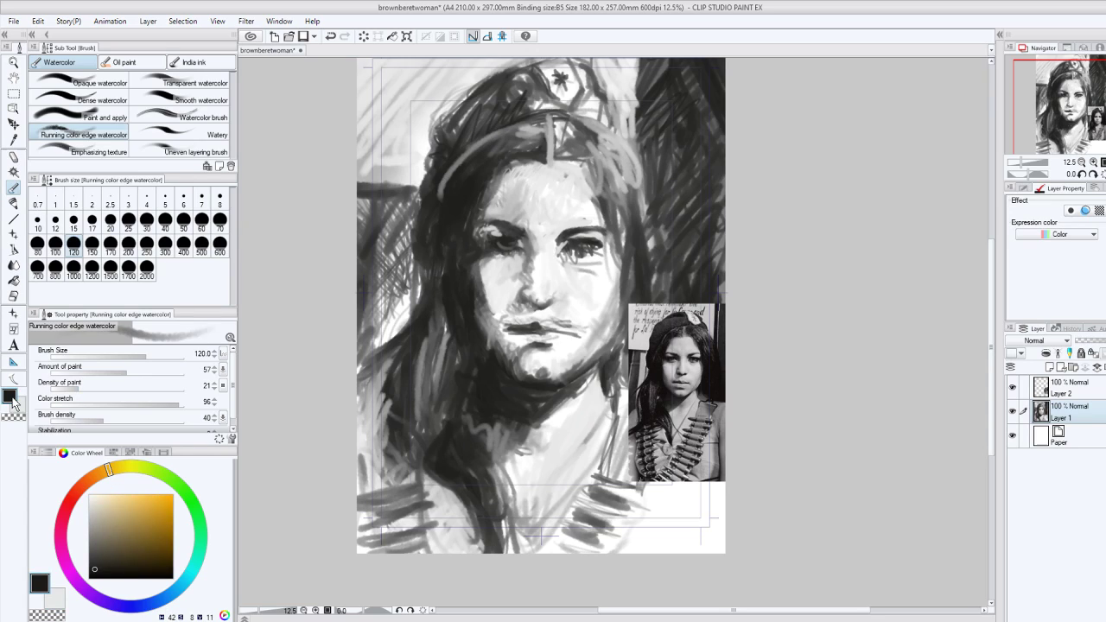
{"action": "left_click_drag", "start_coordinate": [437, 199], "coordinate": [478, 121]}
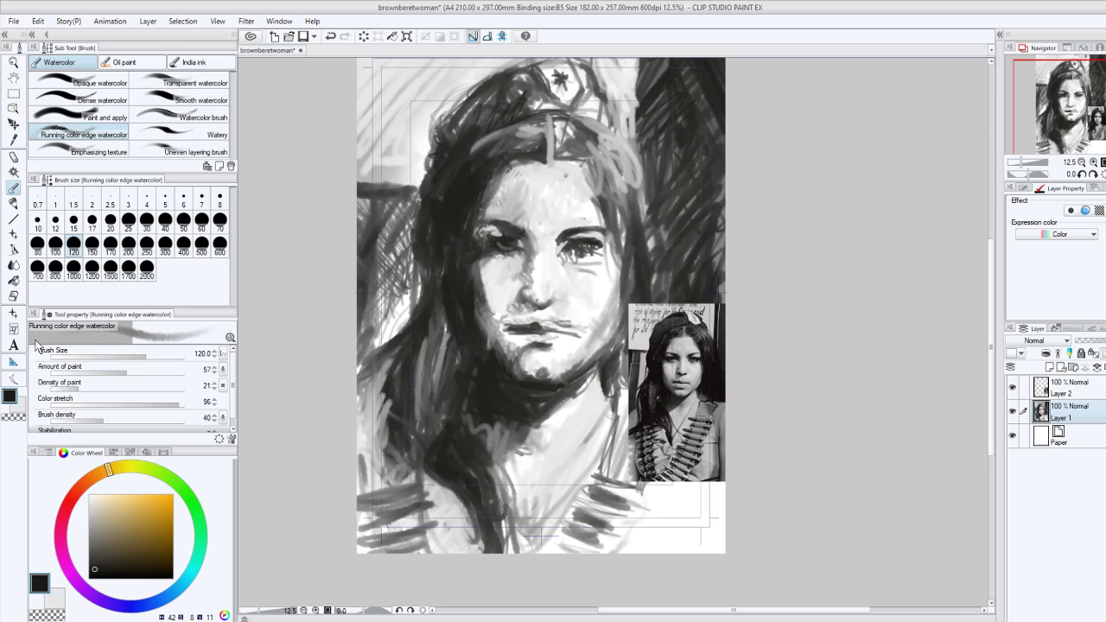
Extend the light background beside the beret into a straight-edged vertical strip and lighten the background above the horizontal band.
{"action": "left_click_drag", "start_coordinate": [656, 175], "coordinate": [655, 140]}
{"action": "left_click", "coordinate": [19, 405]}
{"action": "mouse_move", "coordinate": [645, 59]}
{"action": "left_mouse_down"}
{"action": "mouse_move", "coordinate": [646, 182]}
{"action": "mouse_move", "coordinate": [651, 54]}
{"action": "mouse_move", "coordinate": [651, 172]}
{"action": "mouse_move", "coordinate": [643, 80]}
{"action": "left_mouse_up"}
{"action": "left_click_drag", "start_coordinate": [648, 145], "coordinate": [644, 57]}
{"action": "left_click_drag", "start_coordinate": [649, 124], "coordinate": [648, 52]}
{"action": "left_click_drag", "start_coordinate": [645, 180], "coordinate": [639, 64]}
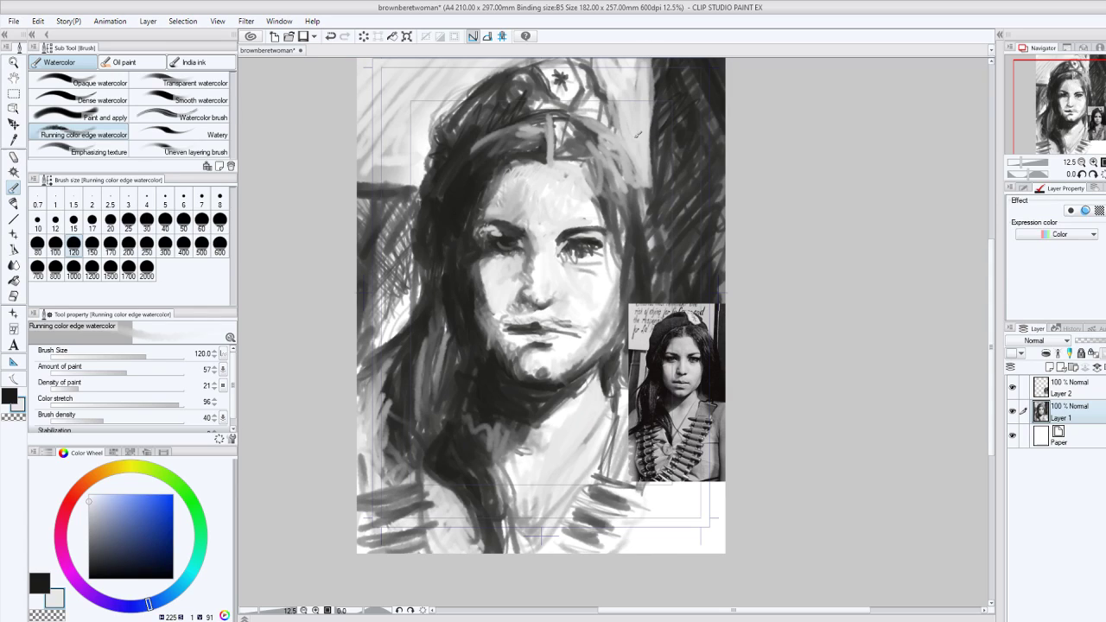
{"action": "mouse_move", "coordinate": [404, 176]}
{"action": "left_mouse_down"}
{"action": "mouse_move", "coordinate": [336, 182]}
{"action": "mouse_move", "coordinate": [401, 184]}
{"action": "mouse_move", "coordinate": [358, 181]}
{"action": "left_mouse_up"}
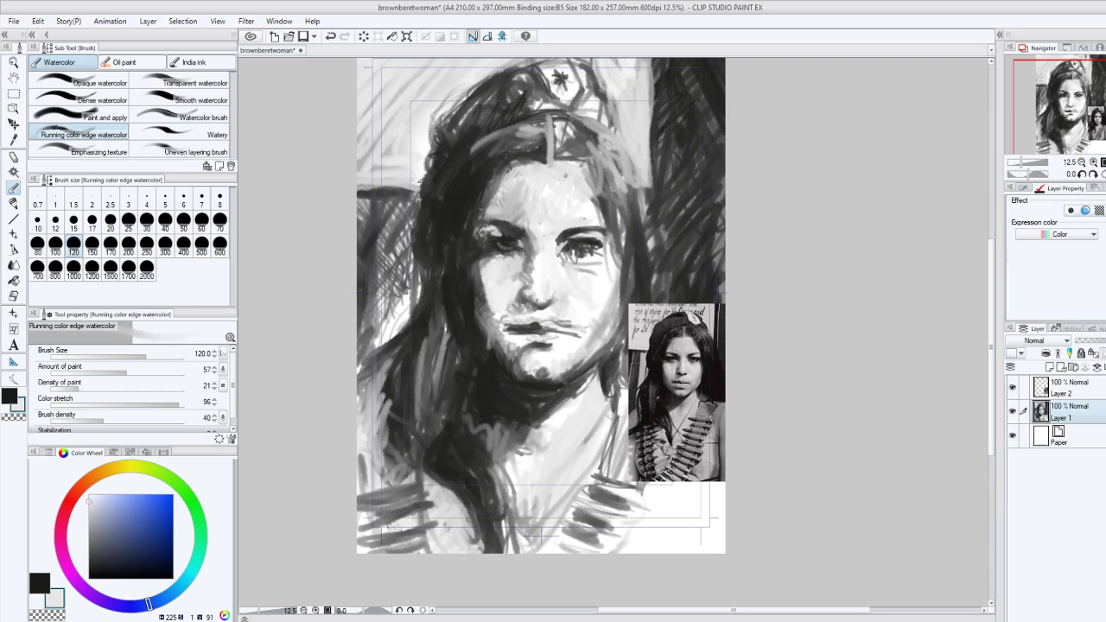
{"action": "mouse_move", "coordinate": [403, 168]}
{"action": "left_mouse_down"}
{"action": "mouse_move", "coordinate": [366, 166]}
{"action": "mouse_move", "coordinate": [393, 120]}
{"action": "left_mouse_up"}
Use the dark colour to redraw the horizontal background band and strengthen the beret's outer edge.
{"action": "left_click", "coordinate": [6, 394]}
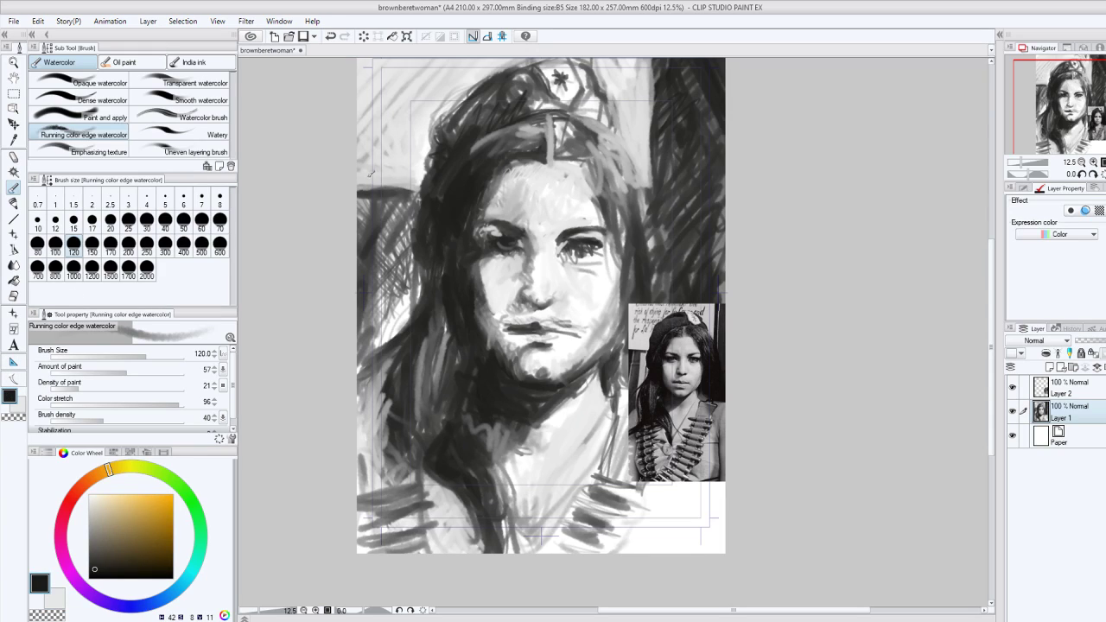
{"action": "left_click_drag", "start_coordinate": [427, 183], "coordinate": [359, 183]}
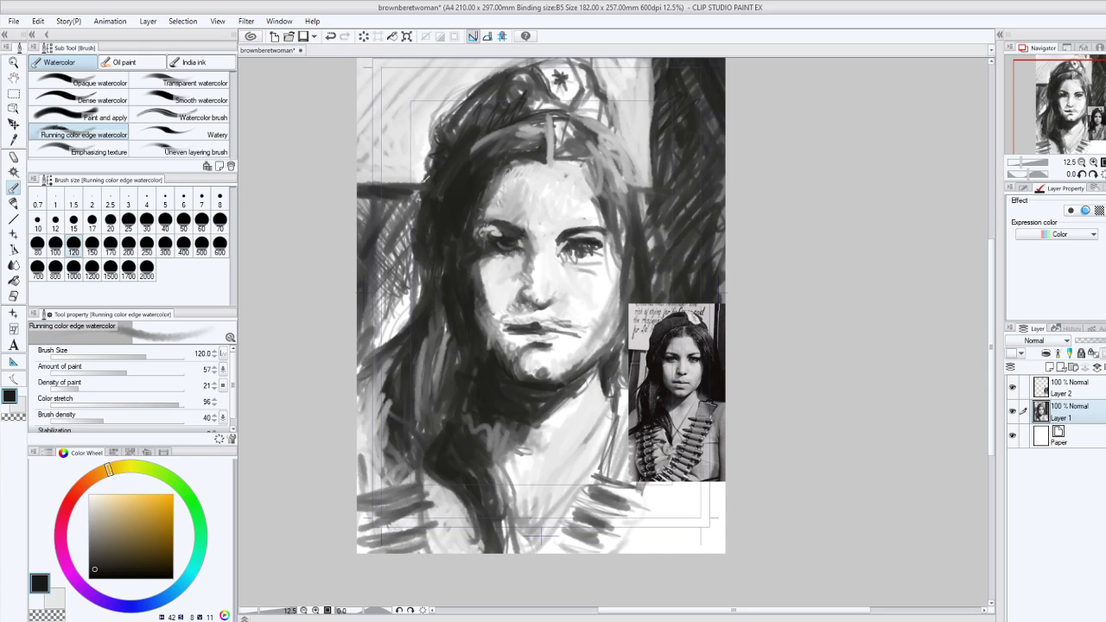
{"action": "mouse_move", "coordinate": [438, 153]}
{"action": "left_mouse_down"}
{"action": "mouse_move", "coordinate": [422, 179]}
{"action": "mouse_move", "coordinate": [454, 106]}
{"action": "mouse_move", "coordinate": [526, 83]}
{"action": "left_mouse_up"}
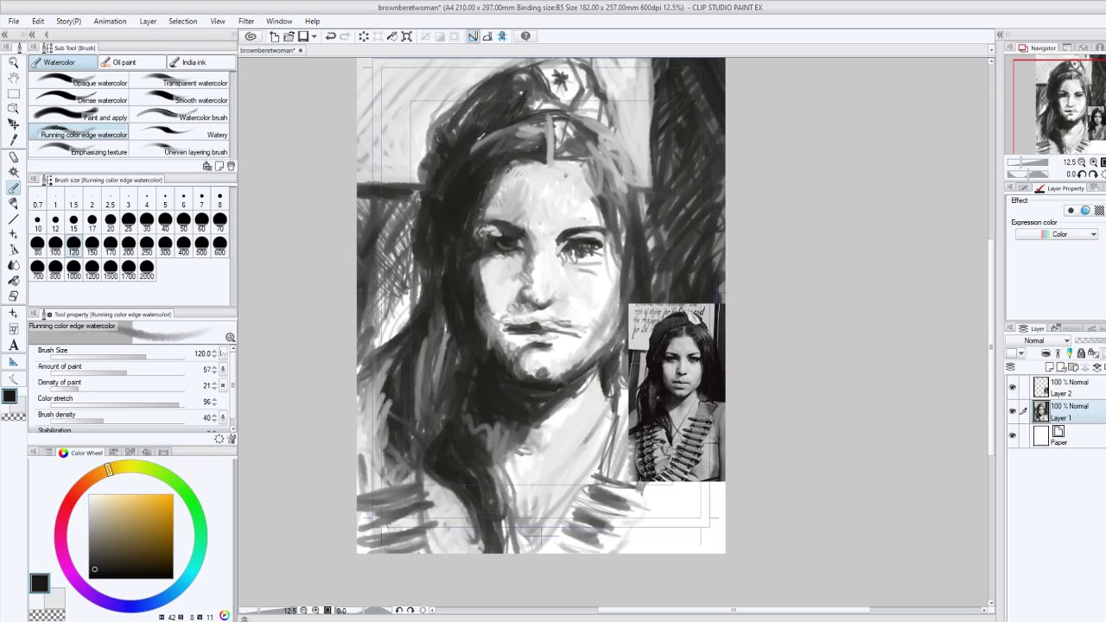
Darken the hair on both sides of the parting below the beret, covering most of the light grey strokes.
{"action": "mouse_move", "coordinate": [481, 136]}
{"action": "left_mouse_down"}
{"action": "mouse_move", "coordinate": [589, 99]}
{"action": "mouse_move", "coordinate": [603, 101]}
{"action": "mouse_move", "coordinate": [610, 151]}
{"action": "left_mouse_up"}
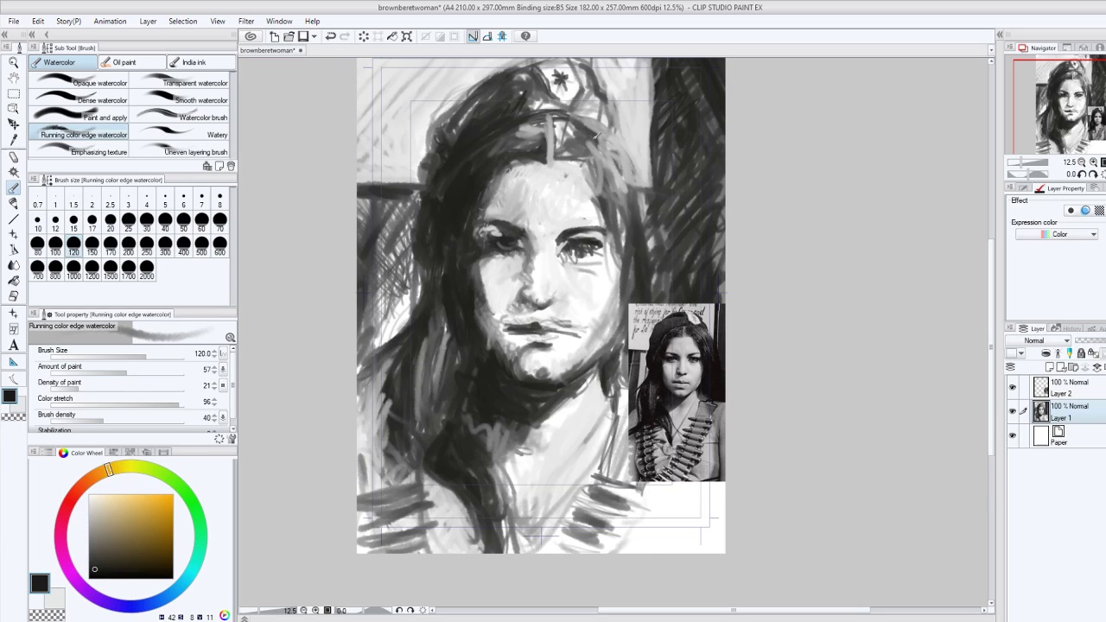
{"action": "mouse_move", "coordinate": [587, 131]}
{"action": "left_mouse_down"}
{"action": "mouse_move", "coordinate": [553, 160]}
{"action": "mouse_move", "coordinate": [513, 162]}
{"action": "mouse_move", "coordinate": [604, 167]}
{"action": "mouse_move", "coordinate": [595, 159]}
{"action": "left_mouse_up"}
{"action": "left_click_drag", "start_coordinate": [585, 117], "coordinate": [559, 154]}
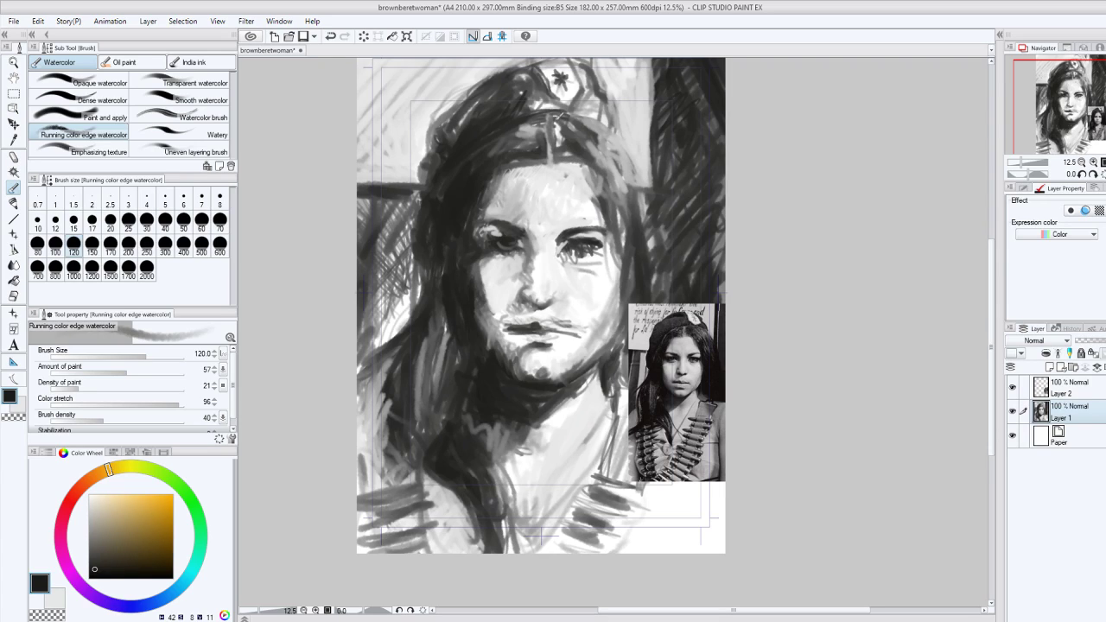
{"action": "left_click_drag", "start_coordinate": [612, 116], "coordinate": [555, 152]}
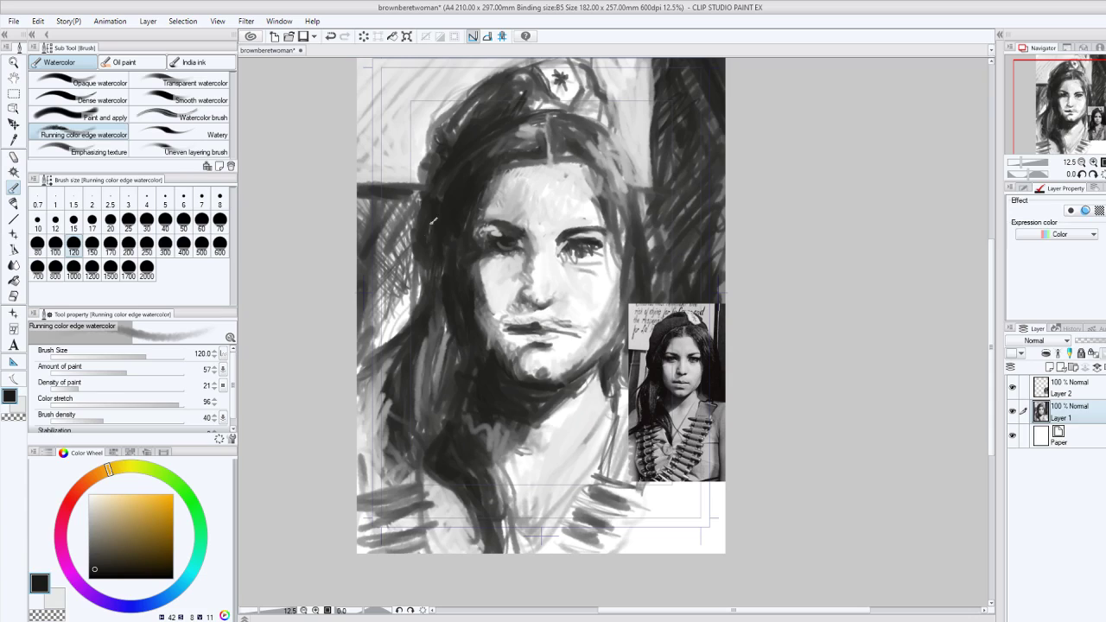
Deepen the hair framing the face with dark strokes along the outer edge, both temples and the lit cheek.
{"action": "left_click_drag", "start_coordinate": [427, 252], "coordinate": [415, 277]}
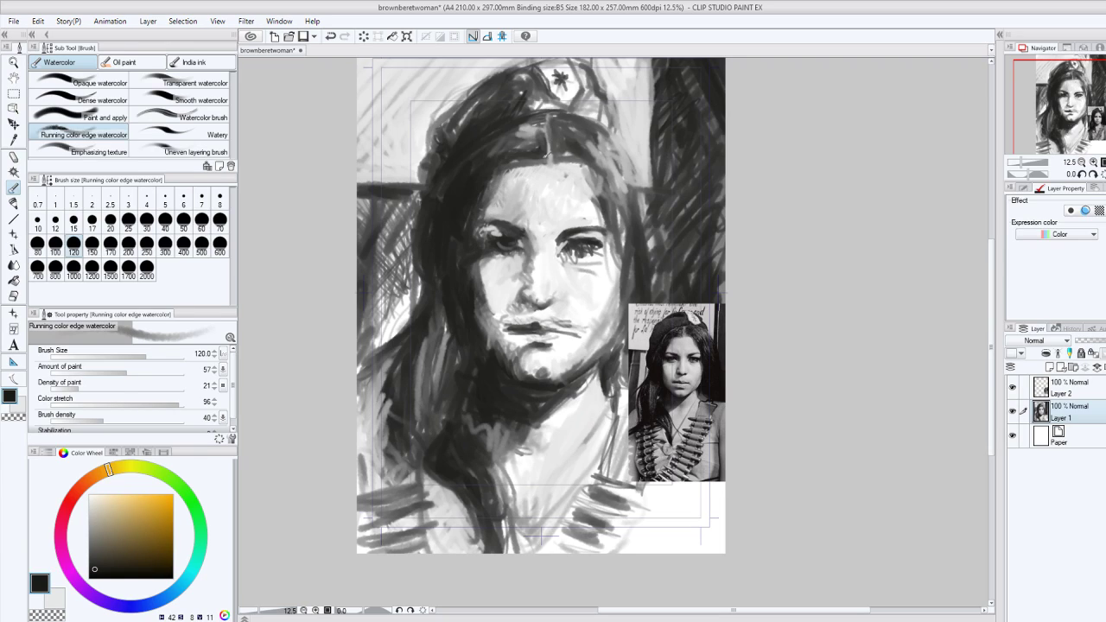
{"action": "left_click_drag", "start_coordinate": [507, 171], "coordinate": [484, 215]}
{"action": "left_click_drag", "start_coordinate": [508, 152], "coordinate": [489, 195]}
{"action": "left_click_drag", "start_coordinate": [586, 165], "coordinate": [605, 223]}
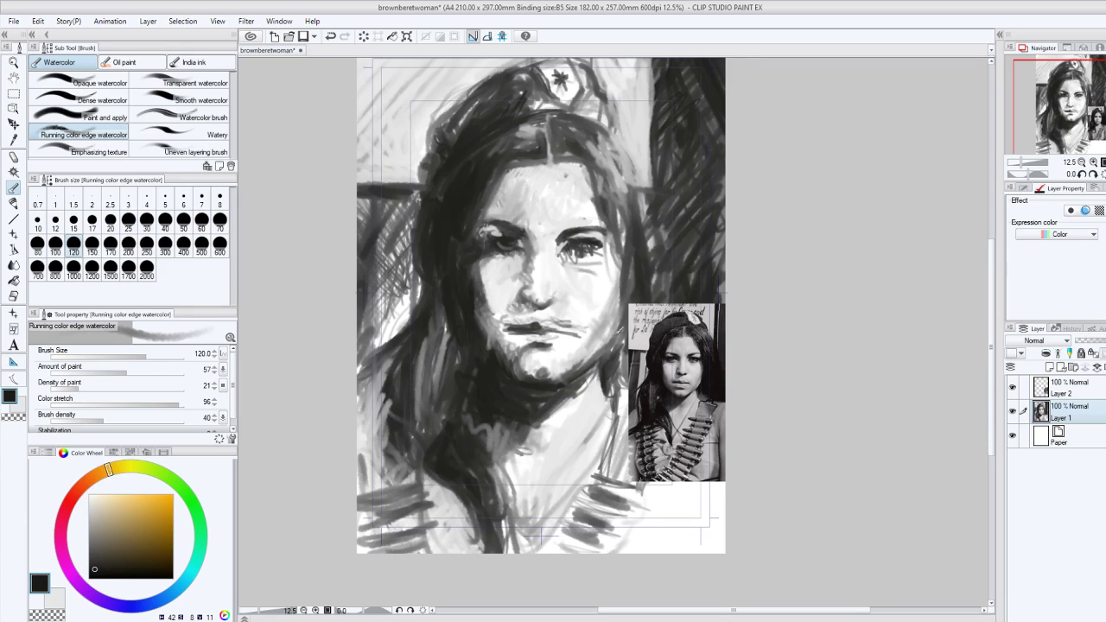
{"action": "mouse_move", "coordinate": [607, 363]}
{"action": "left_mouse_down"}
{"action": "mouse_move", "coordinate": [625, 301]}
{"action": "mouse_move", "coordinate": [621, 235]}
{"action": "left_mouse_up"}
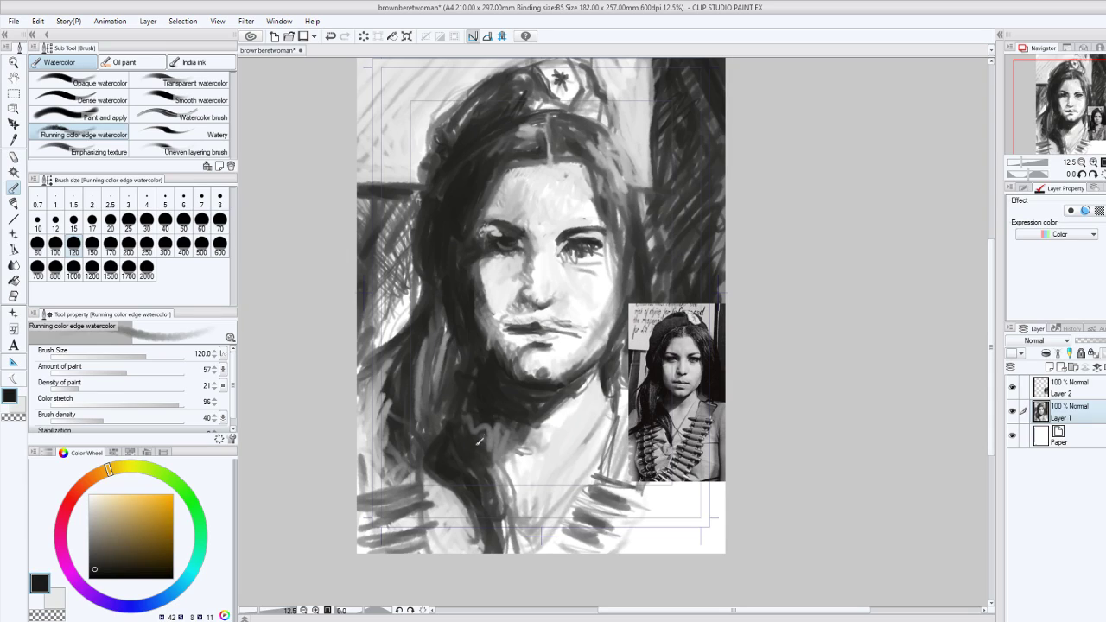
Paint light grey highlights on the hanging lock, the long hair beside the jaw, and the hair below the beret.
{"action": "left_click", "coordinate": [19, 404]}
{"action": "mouse_move", "coordinate": [477, 466]}
{"action": "left_mouse_down"}
{"action": "mouse_move", "coordinate": [492, 492]}
{"action": "mouse_move", "coordinate": [460, 460]}
{"action": "left_mouse_up"}
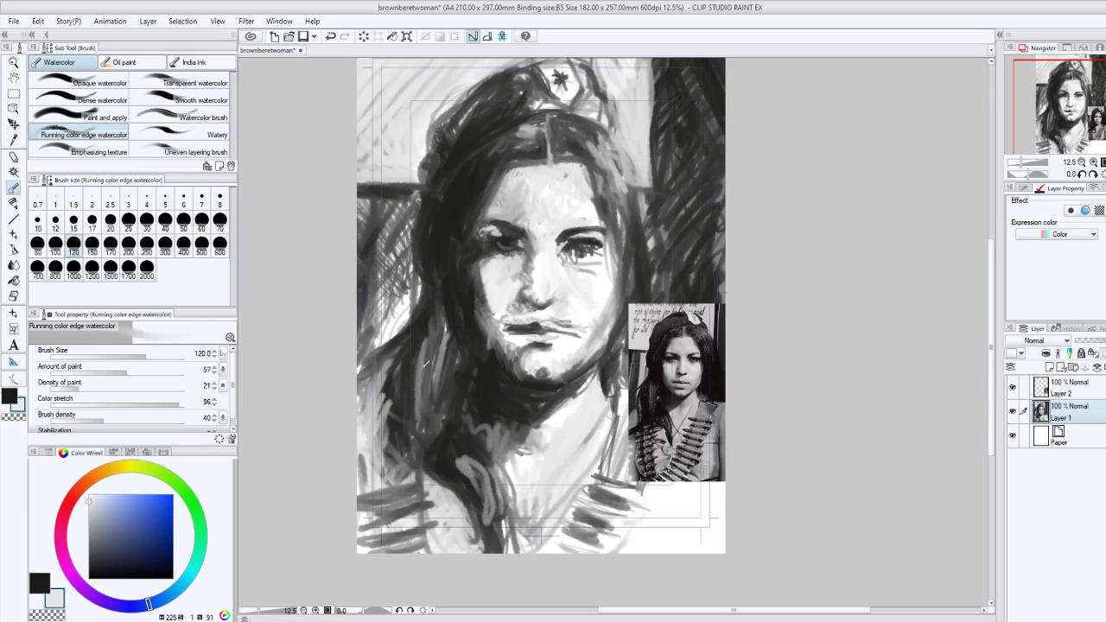
{"action": "left_click_drag", "start_coordinate": [430, 371], "coordinate": [419, 344]}
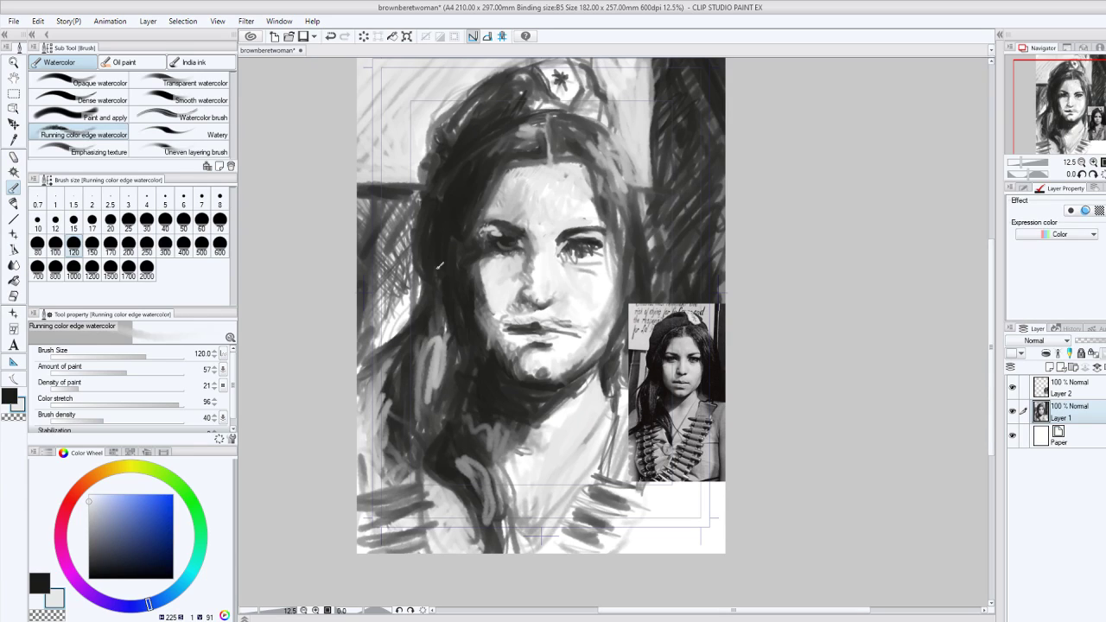
{"action": "mouse_move", "coordinate": [441, 197]}
{"action": "left_mouse_down"}
{"action": "mouse_move", "coordinate": [491, 141]}
{"action": "mouse_move", "coordinate": [431, 209]}
{"action": "left_mouse_up"}
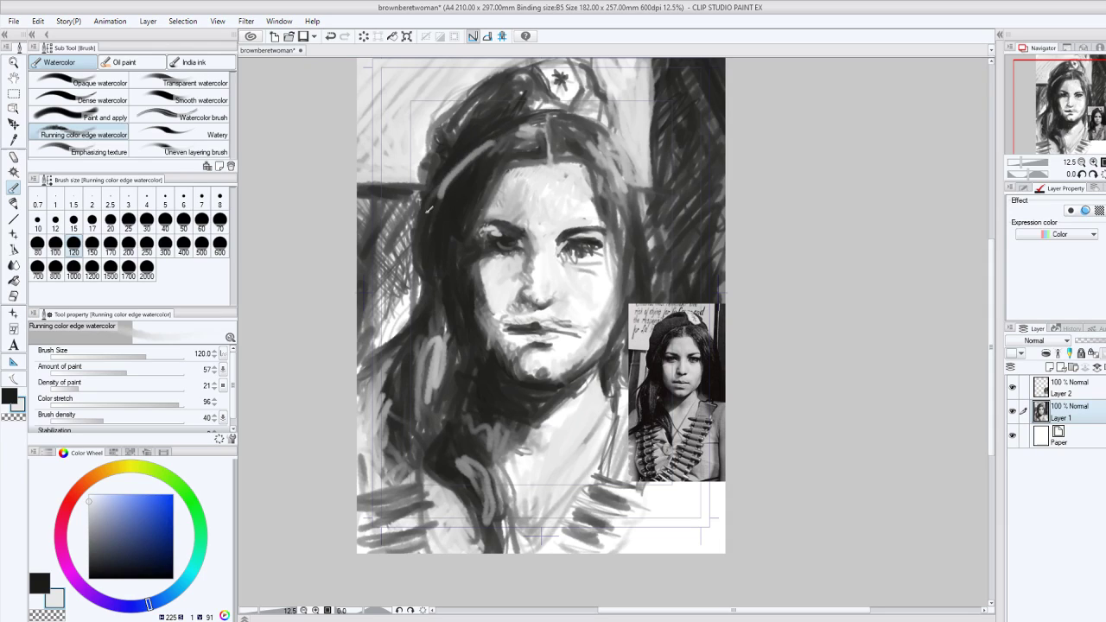
Fill in the beret with the dark colour, extending the strokes up to the edge of the badge.
{"action": "key", "text": "x"}
{"action": "mouse_move", "coordinate": [467, 169]}
{"action": "left_mouse_down"}
{"action": "mouse_move", "coordinate": [499, 139]}
{"action": "mouse_move", "coordinate": [435, 204]}
{"action": "mouse_move", "coordinate": [446, 195]}
{"action": "mouse_move", "coordinate": [424, 154]}
{"action": "mouse_move", "coordinate": [434, 137]}
{"action": "mouse_move", "coordinate": [536, 106]}
{"action": "mouse_move", "coordinate": [548, 87]}
{"action": "left_mouse_up"}
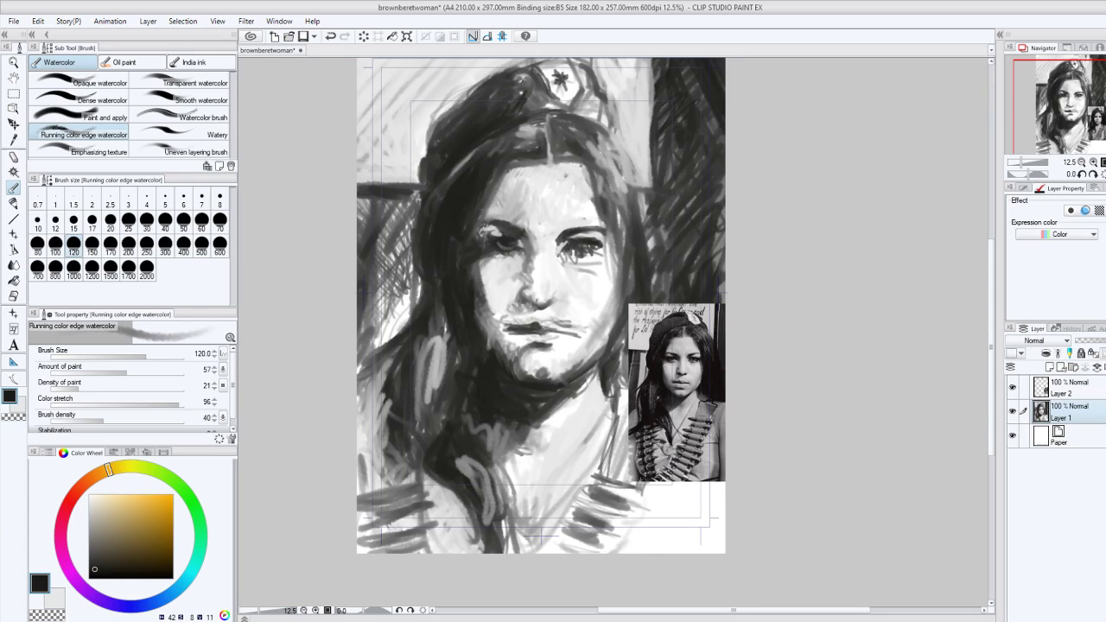
{"action": "left_click_drag", "start_coordinate": [523, 81], "coordinate": [566, 101]}
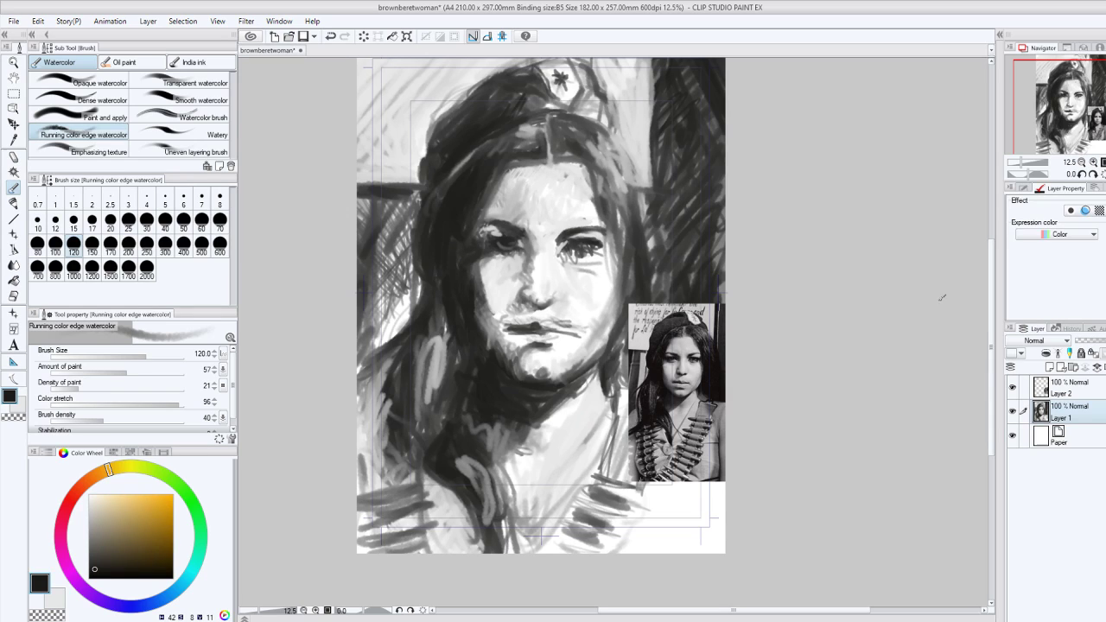
{"action": "left_click_drag", "start_coordinate": [990, 301], "coordinate": [991, 281]}
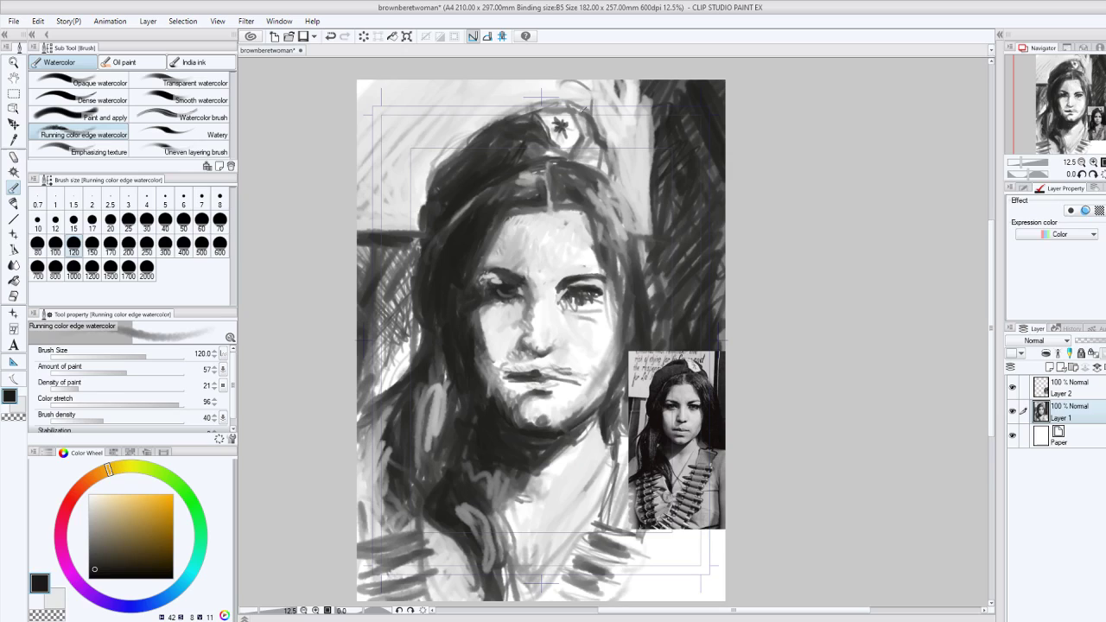
{"action": "mouse_move", "coordinate": [578, 111]}
{"action": "left_mouse_down"}
{"action": "mouse_move", "coordinate": [550, 140]}
{"action": "mouse_move", "coordinate": [547, 130]}
{"action": "mouse_move", "coordinate": [555, 149]}
{"action": "mouse_move", "coordinate": [530, 150]}
{"action": "left_mouse_up"}
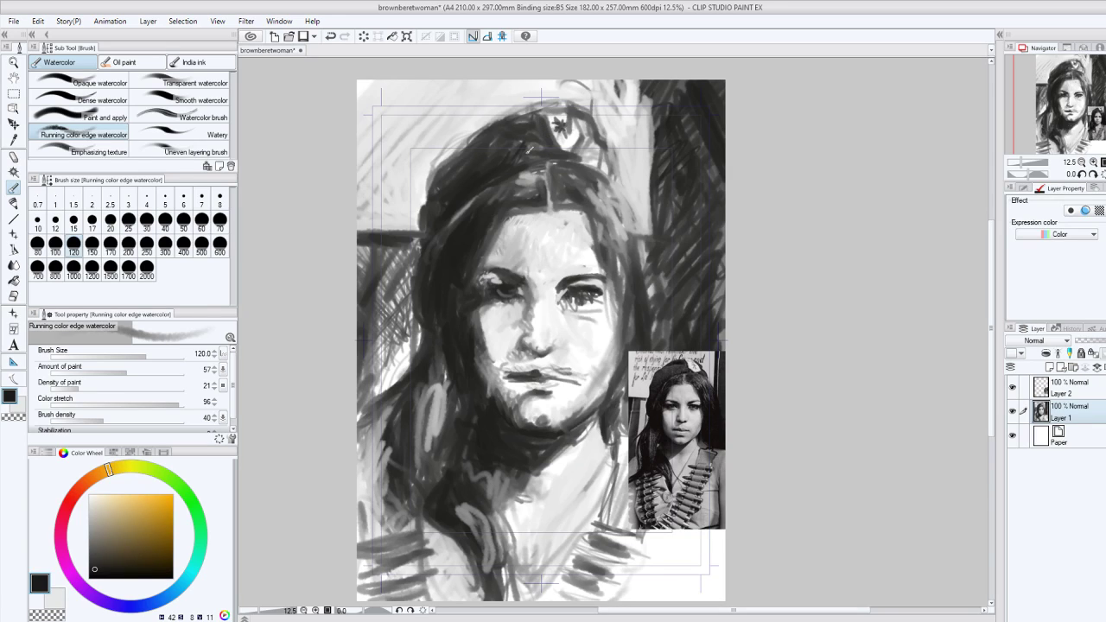
Paint over the star on the badge with light grey and redefine the badge and beret edge with dark strokes.
{"action": "key", "text": "x"}
{"action": "mouse_move", "coordinate": [565, 116]}
{"action": "left_mouse_down"}
{"action": "mouse_move", "coordinate": [585, 121]}
{"action": "mouse_move", "coordinate": [584, 143]}
{"action": "mouse_move", "coordinate": [557, 126]}
{"action": "left_mouse_up"}
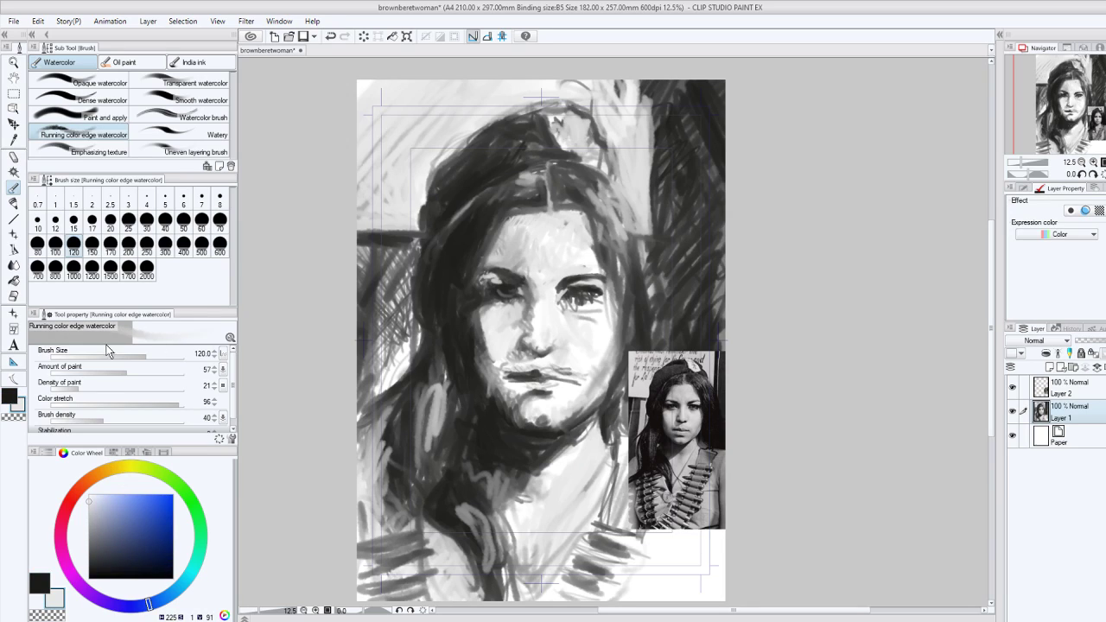
{"action": "left_click", "coordinate": [10, 396]}
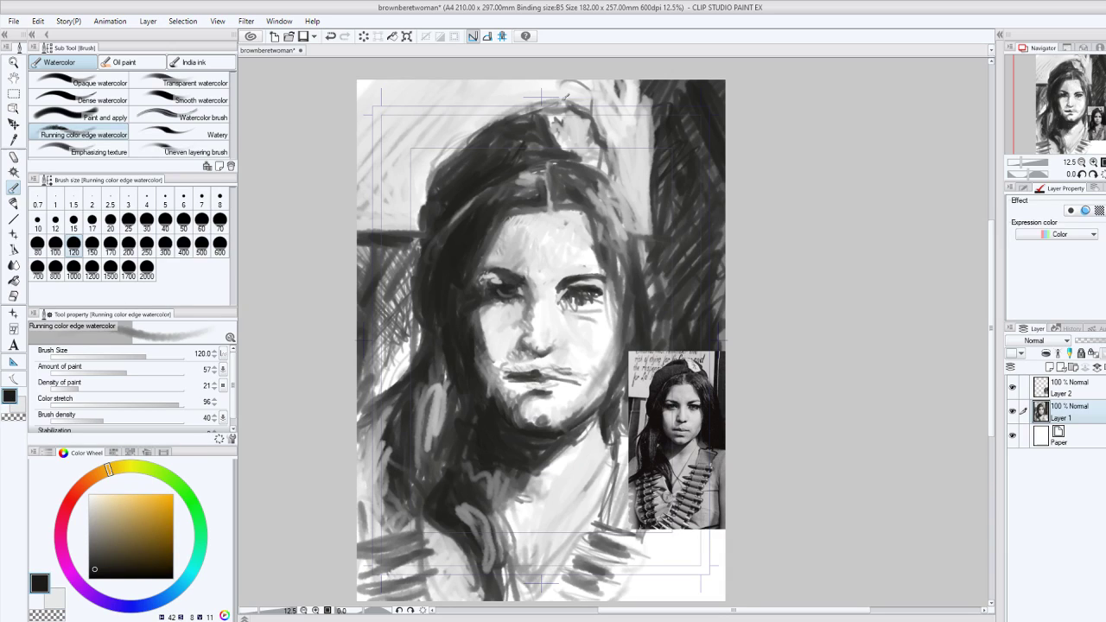
{"action": "mouse_move", "coordinate": [558, 122]}
{"action": "left_mouse_down"}
{"action": "mouse_move", "coordinate": [592, 155]}
{"action": "mouse_move", "coordinate": [602, 132]}
{"action": "mouse_move", "coordinate": [572, 149]}
{"action": "mouse_move", "coordinate": [599, 171]}
{"action": "left_mouse_up"}
Darken the eye on the lit side, undo the last stroke, and deepen the shadow under the nose.
{"action": "left_click_drag", "start_coordinate": [584, 290], "coordinate": [597, 287]}
{"action": "key", "text": "ctrl+z"}
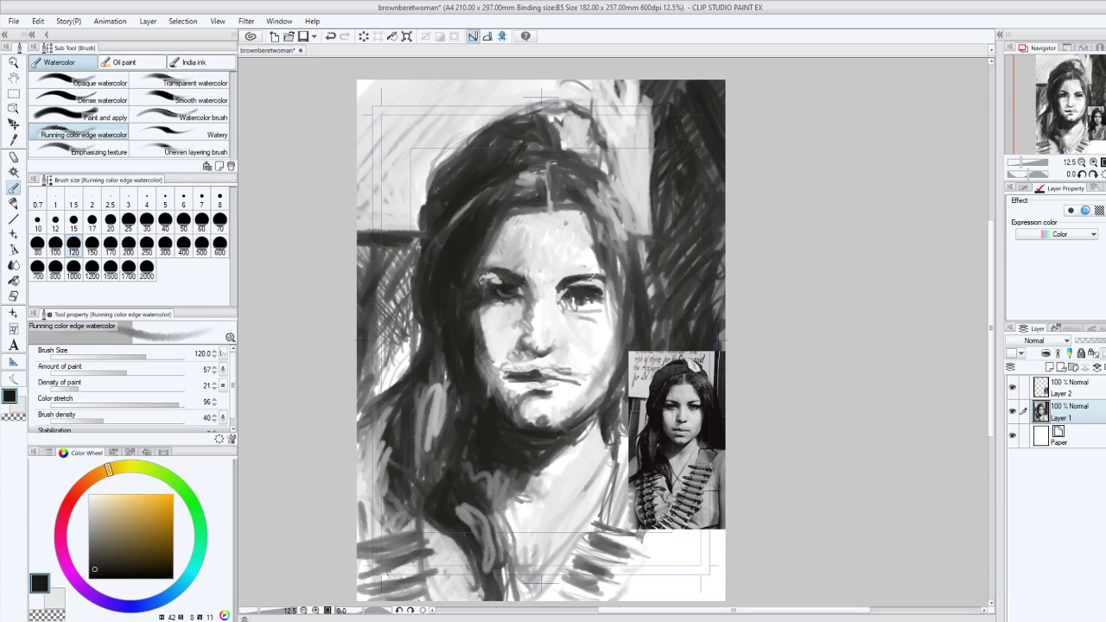
{"action": "left_click_drag", "start_coordinate": [557, 351], "coordinate": [526, 342]}
Set the brush size to 50 and paint light grey touches around the lips and beneath the eye on the lit side.
{"action": "left_click", "coordinate": [17, 401]}
{"action": "left_click", "coordinate": [183, 222]}
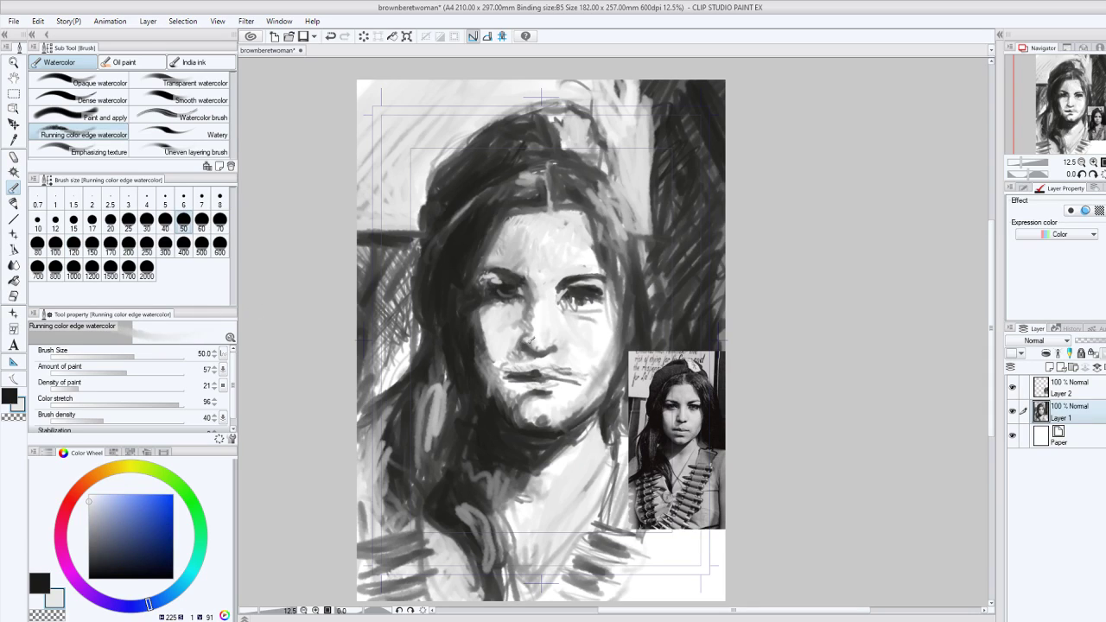
{"action": "mouse_move", "coordinate": [509, 381]}
{"action": "left_mouse_down"}
{"action": "mouse_move", "coordinate": [555, 375]}
{"action": "mouse_move", "coordinate": [542, 390]}
{"action": "mouse_move", "coordinate": [551, 389]}
{"action": "left_mouse_up"}
{"action": "left_click_drag", "start_coordinate": [579, 318], "coordinate": [597, 313]}
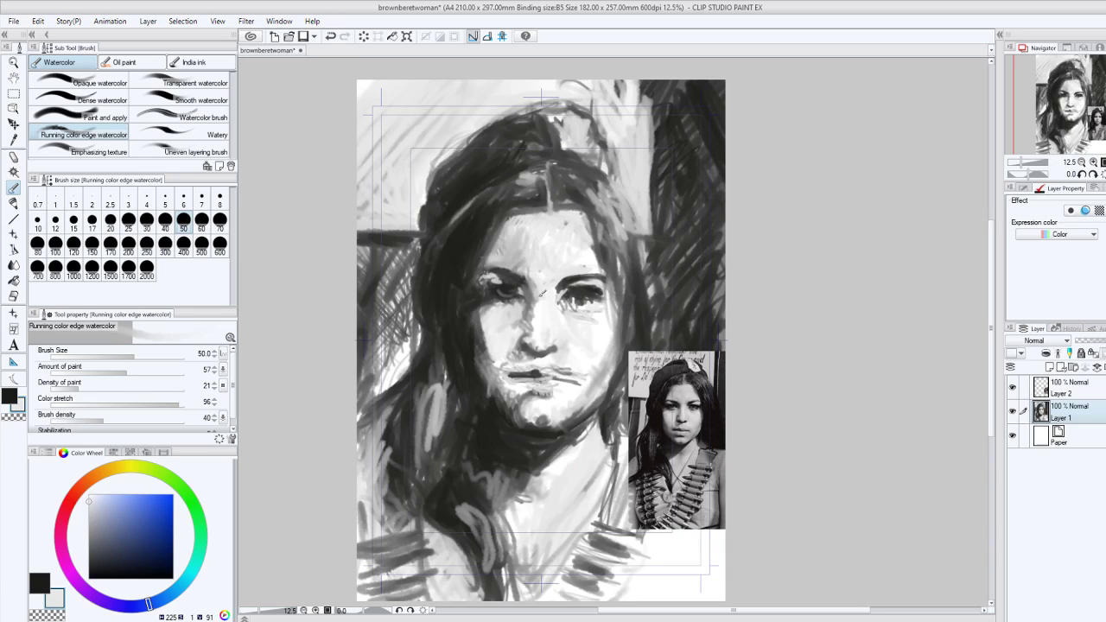
Refine the inner eye area, the lit eye's lower lid and the mouth corner with light grey, and switch to the dark colour.
{"action": "mouse_move", "coordinate": [527, 293]}
{"action": "left_mouse_down"}
{"action": "mouse_move", "coordinate": [512, 295]}
{"action": "mouse_move", "coordinate": [522, 293]}
{"action": "left_mouse_up"}
{"action": "left_click_drag", "start_coordinate": [593, 299], "coordinate": [567, 307]}
{"action": "mouse_move", "coordinate": [555, 378]}
{"action": "left_mouse_down"}
{"action": "mouse_move", "coordinate": [584, 381]}
{"action": "mouse_move", "coordinate": [568, 377]}
{"action": "left_mouse_up"}
{"action": "left_click", "coordinate": [10, 396]}
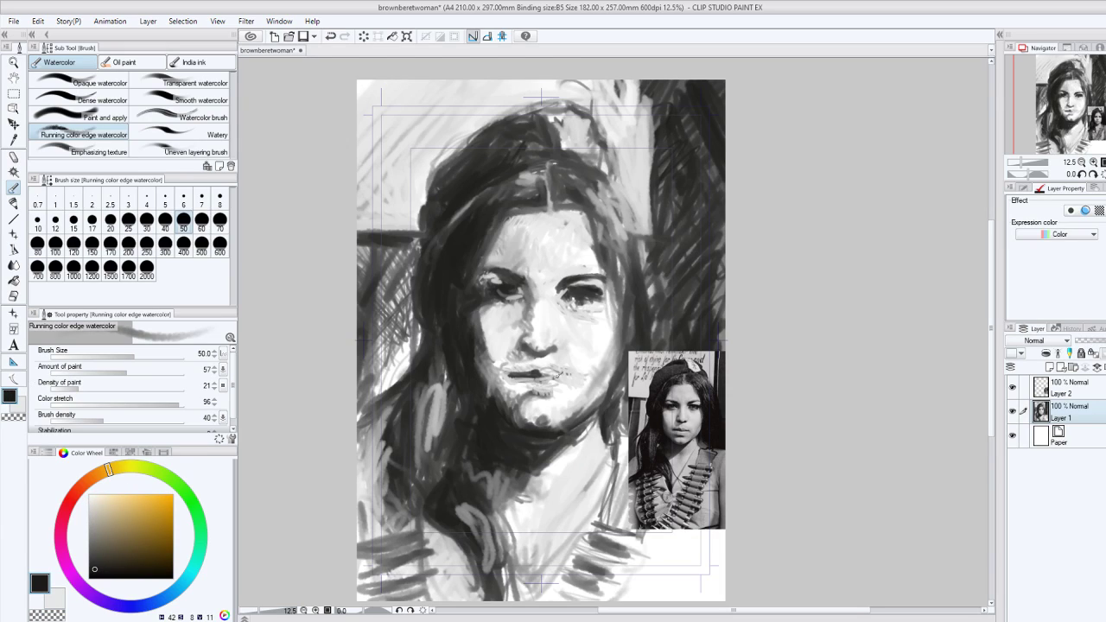
Strengthen the line between the lips with short dark strokes and switch to the light grey colour.
{"action": "left_click_drag", "start_coordinate": [566, 372], "coordinate": [541, 374]}
{"action": "left_click_drag", "start_coordinate": [570, 369], "coordinate": [558, 372]}
{"action": "left_click", "coordinate": [20, 403]}
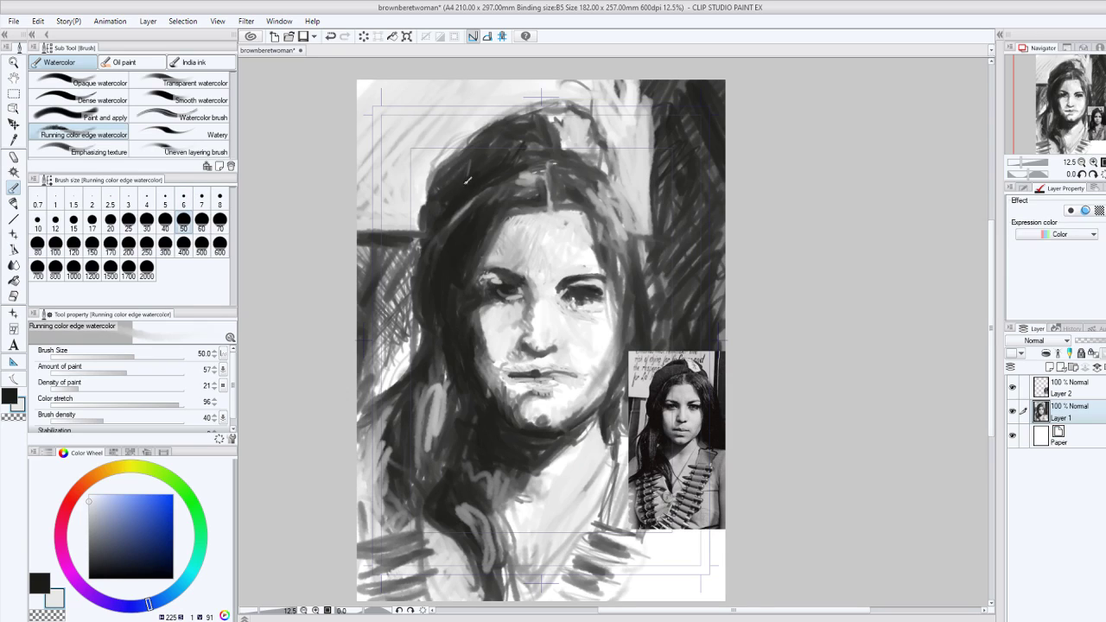
Undo the last strokes and sketch faint light grey highlight strokes over the dark front of the beret.
{"action": "left_click", "coordinate": [333, 39]}
{"action": "mouse_move", "coordinate": [466, 146]}
{"action": "left_mouse_down"}
{"action": "mouse_move", "coordinate": [533, 128]}
{"action": "mouse_move", "coordinate": [471, 154]}
{"action": "mouse_move", "coordinate": [523, 140]}
{"action": "mouse_move", "coordinate": [476, 171]}
{"action": "mouse_move", "coordinate": [540, 138]}
{"action": "mouse_move", "coordinate": [531, 157]}
{"action": "mouse_move", "coordinate": [549, 121]}
{"action": "mouse_move", "coordinate": [527, 156]}
{"action": "mouse_move", "coordinate": [516, 132]}
{"action": "left_mouse_up"}
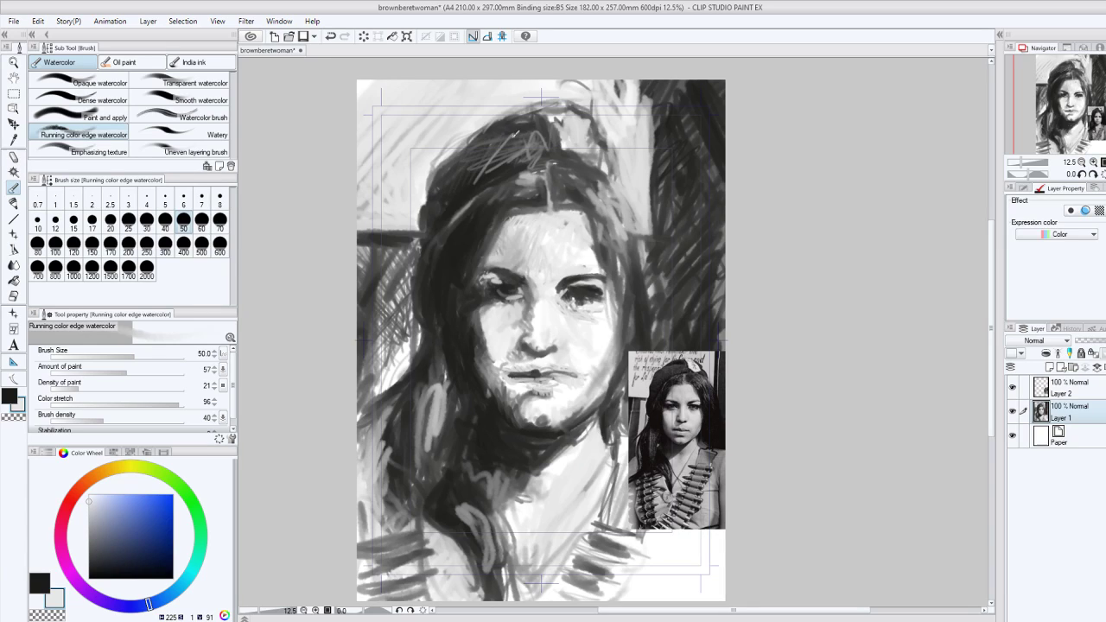
{"action": "key", "text": "ctrl+z"}
{"action": "left_click_drag", "start_coordinate": [439, 196], "coordinate": [455, 190]}
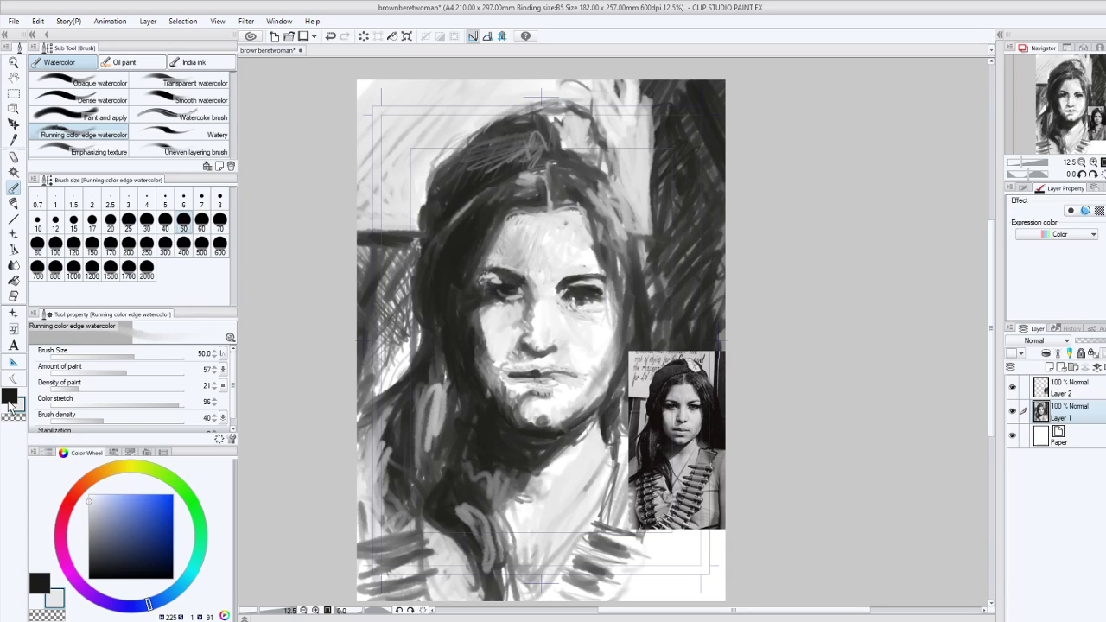
Touch up the shaded eye's inner corner and the side of the nose in light grey with the Running color edge watercolor brush.
{"action": "left_click", "coordinate": [14, 158]}
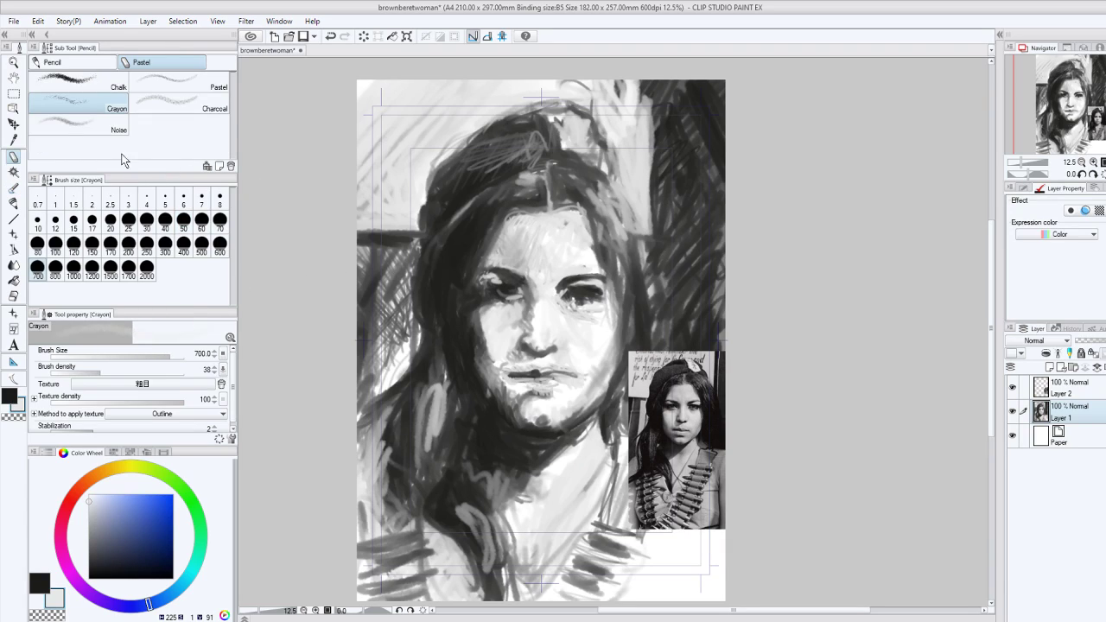
{"action": "left_click", "coordinate": [14, 188]}
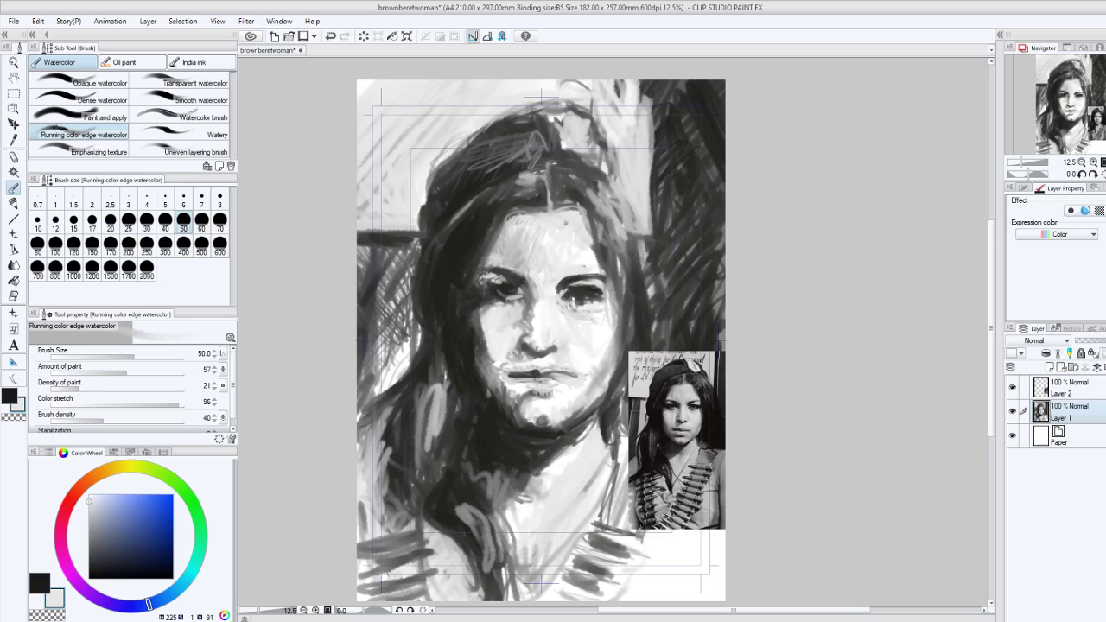
{"action": "left_click_drag", "start_coordinate": [520, 293], "coordinate": [511, 299]}
{"action": "left_click_drag", "start_coordinate": [546, 301], "coordinate": [548, 323]}
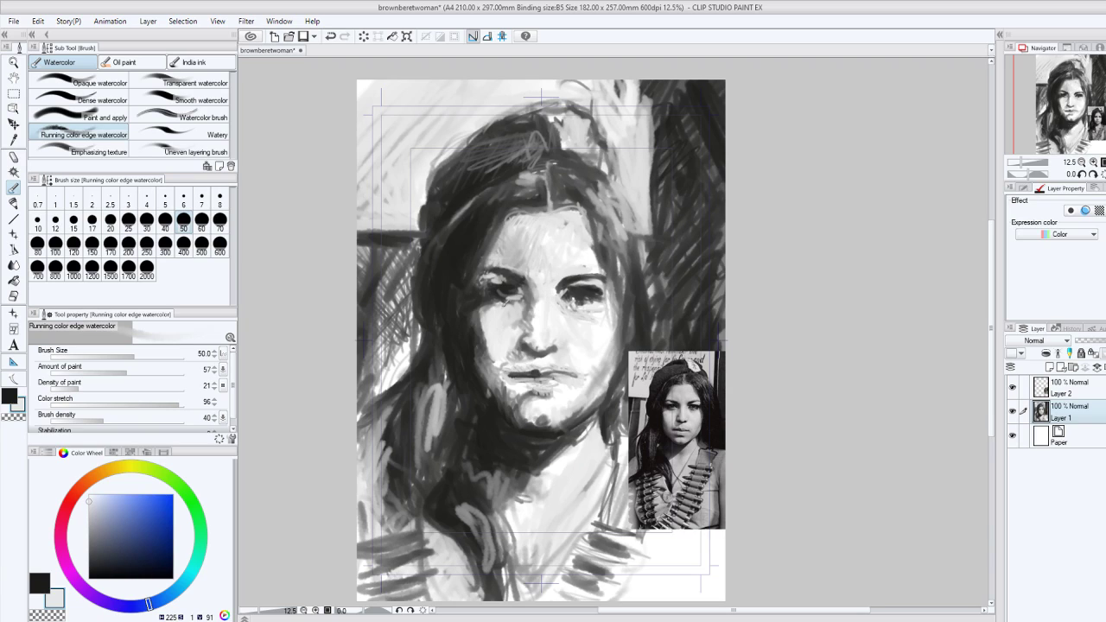
Lighten the light colour slightly, change the dark colour to a mid grey (H 42, S 2, V 68) and shade the badge's upper edge.
{"action": "left_click", "coordinate": [89, 492]}
{"action": "left_click", "coordinate": [89, 498]}
{"action": "left_click", "coordinate": [10, 396]}
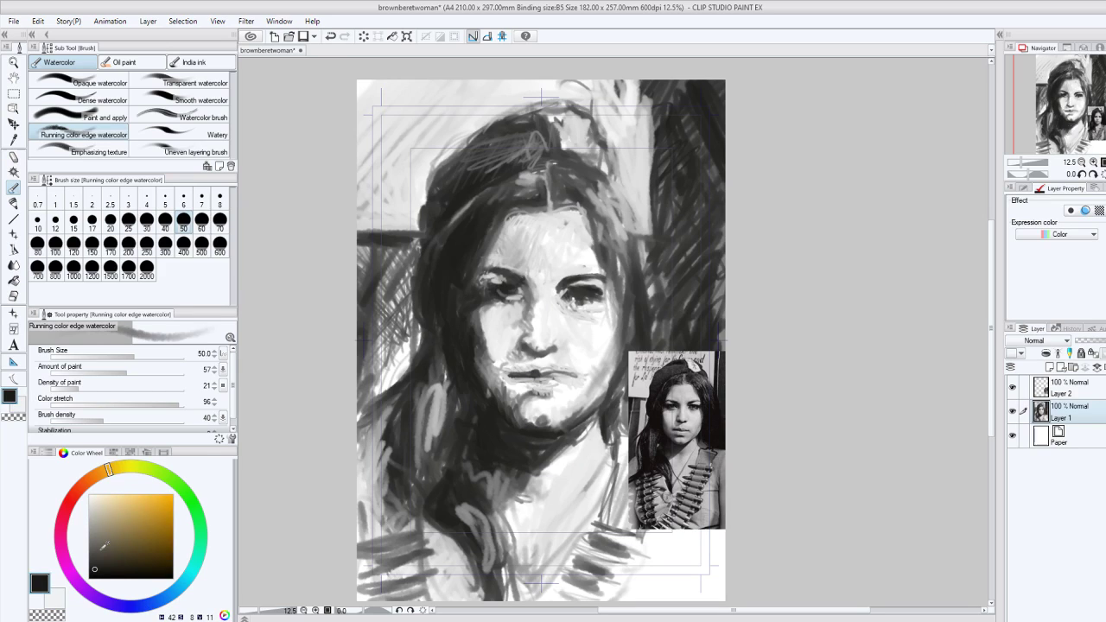
{"action": "left_click", "coordinate": [89, 521]}
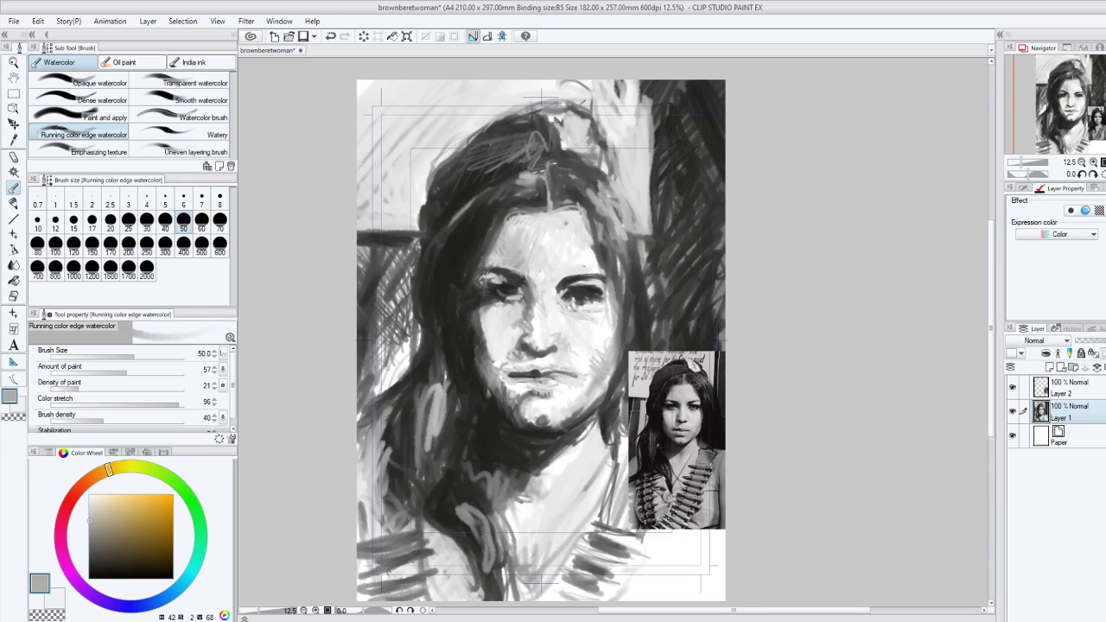
{"action": "mouse_move", "coordinate": [555, 116]}
{"action": "left_mouse_down"}
{"action": "mouse_move", "coordinate": [586, 148]}
{"action": "mouse_move", "coordinate": [570, 109]}
{"action": "left_mouse_up"}
Set the brush size to 500 and wash mid grey over the shirt, lower chest and cartridge belt on both sides.
{"action": "left_click", "coordinate": [201, 247]}
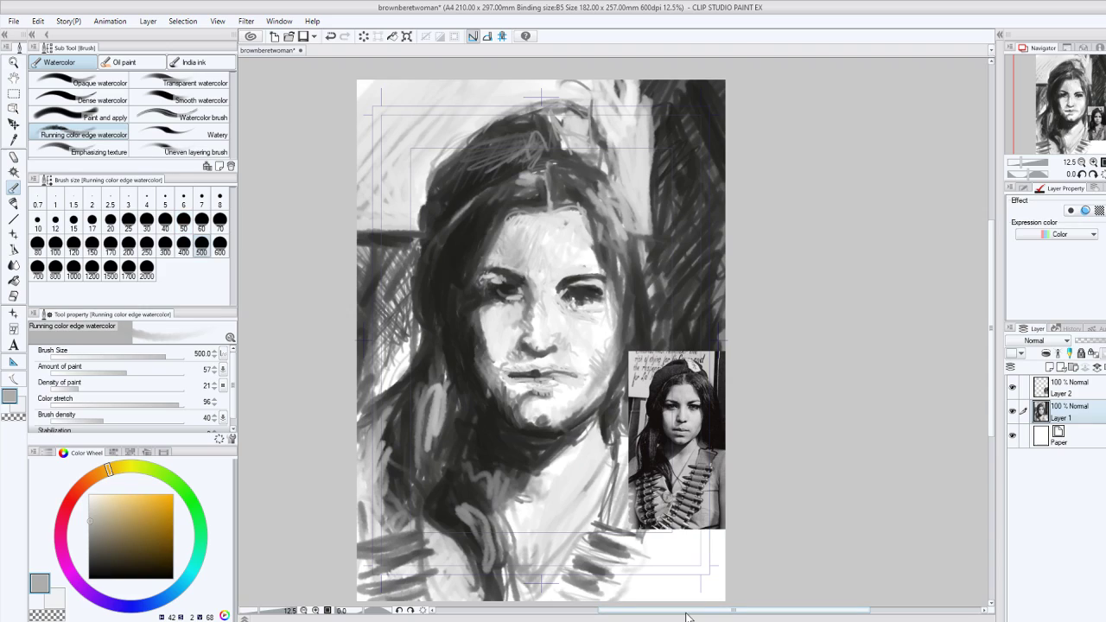
{"action": "left_click_drag", "start_coordinate": [687, 617], "coordinate": [704, 616]}
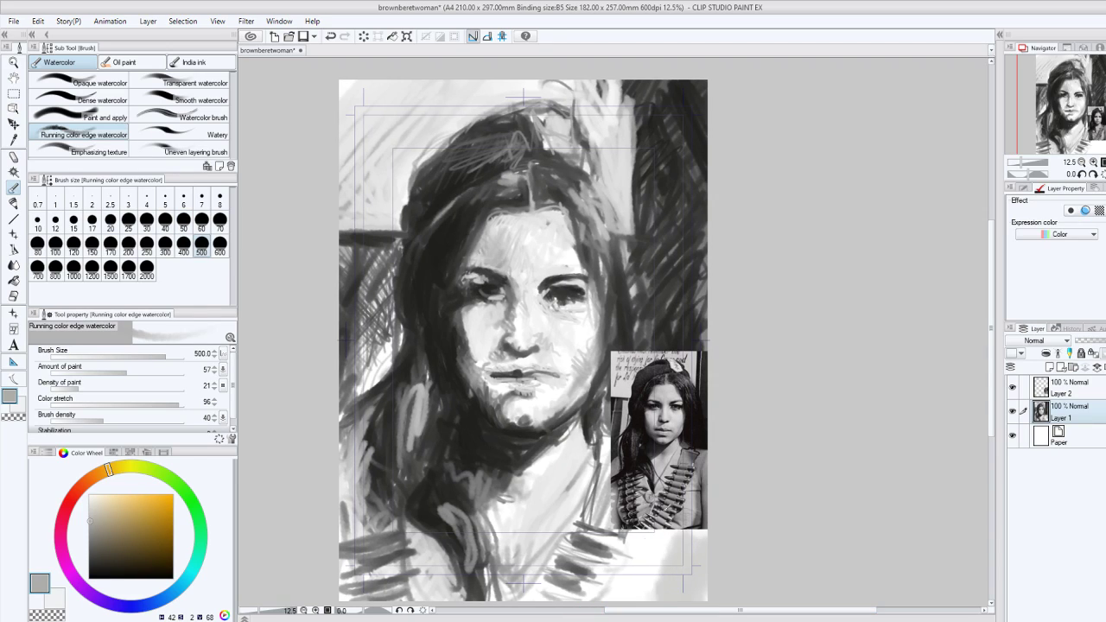
{"action": "left_click_drag", "start_coordinate": [655, 546], "coordinate": [641, 580]}
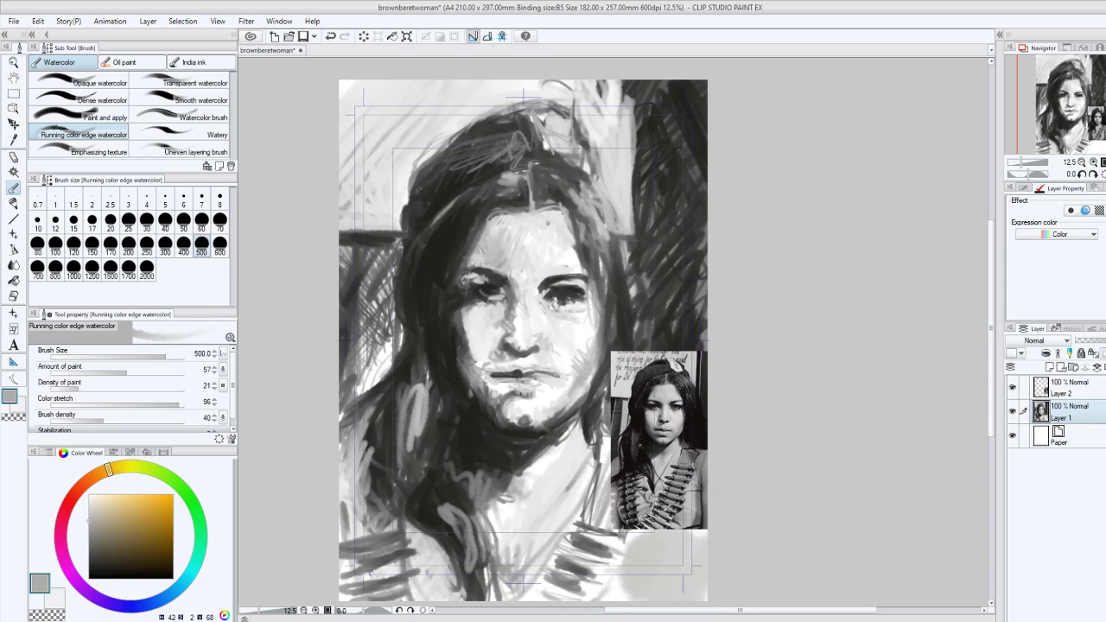
{"action": "left_click_drag", "start_coordinate": [424, 553], "coordinate": [450, 575]}
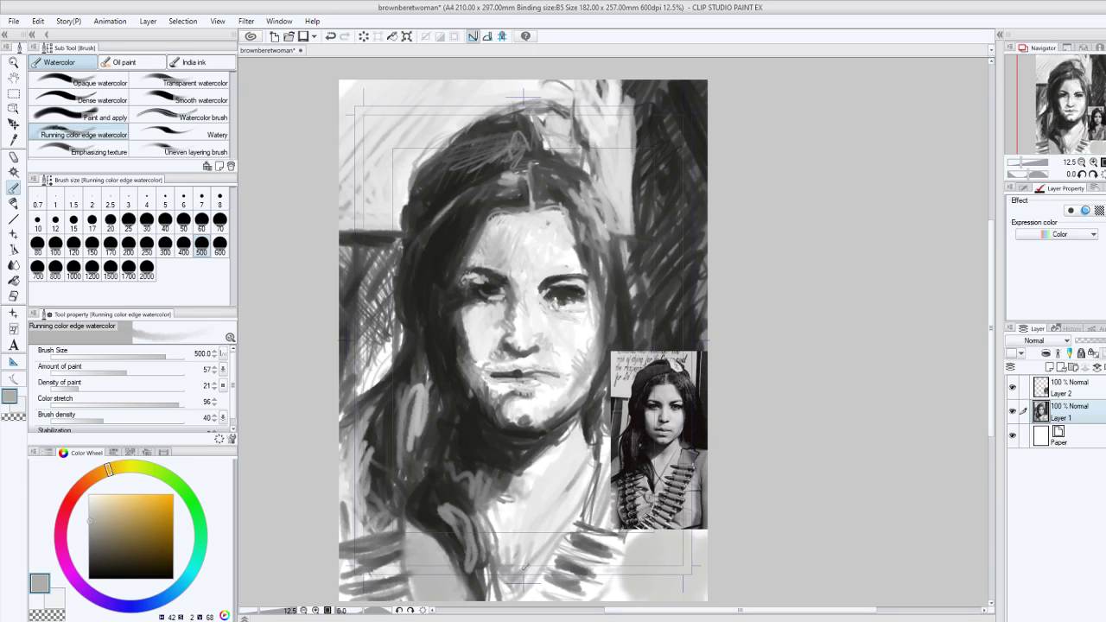
{"action": "left_click_drag", "start_coordinate": [516, 595], "coordinate": [570, 577]}
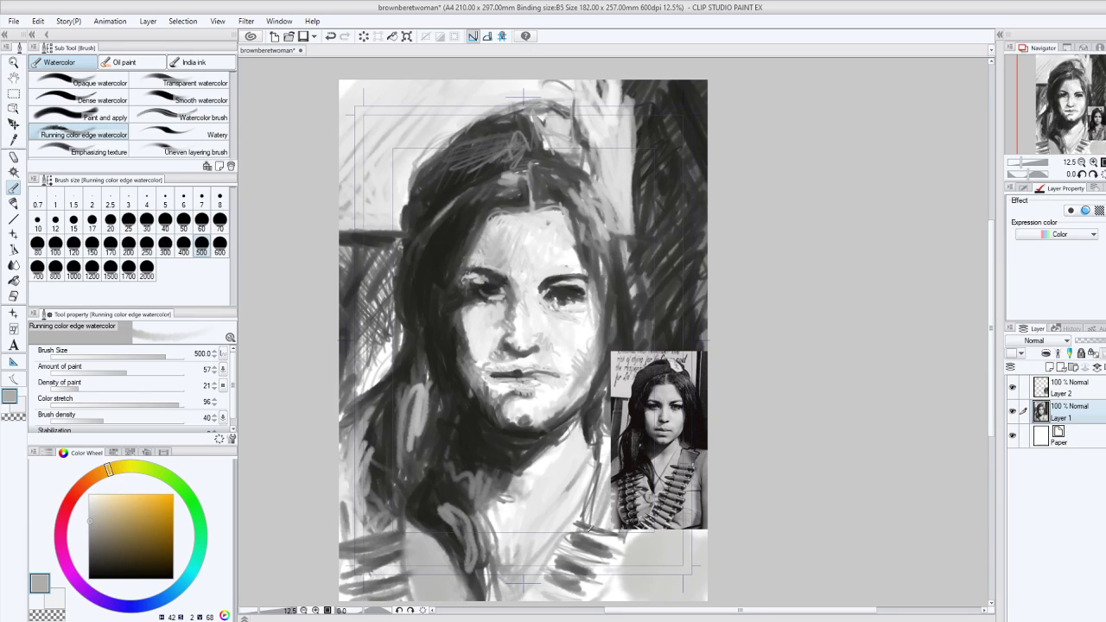
{"action": "left_click_drag", "start_coordinate": [590, 527], "coordinate": [605, 579]}
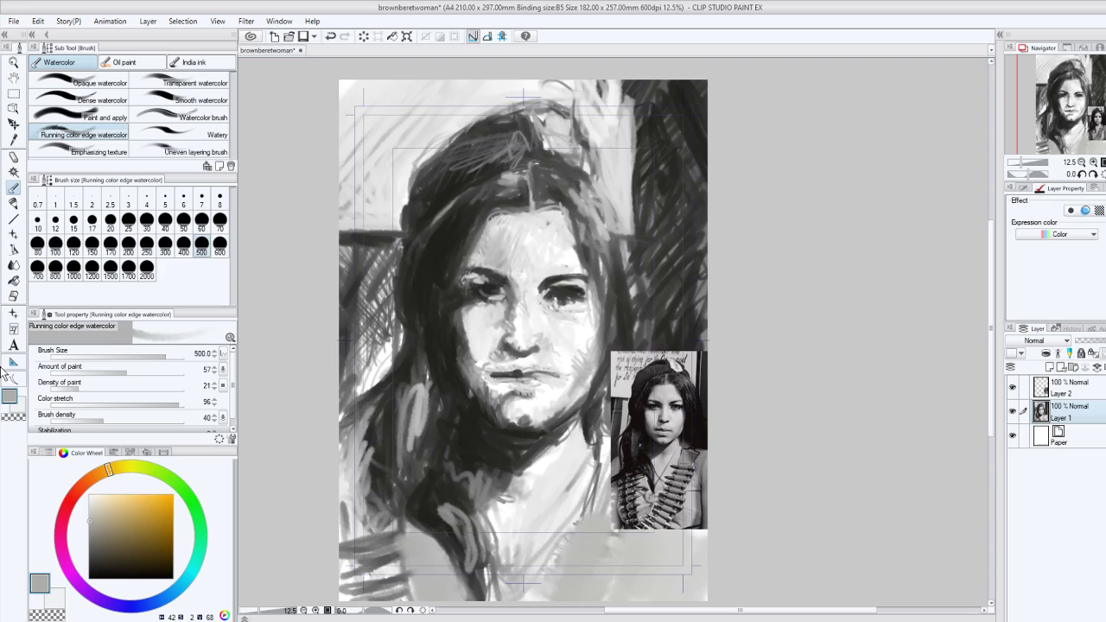
Undo a broad grey hair stroke, set the brush size to 70 and paint mid grey along the shaded hair edge and adjoining background.
{"action": "left_click_drag", "start_coordinate": [448, 207], "coordinate": [413, 253]}
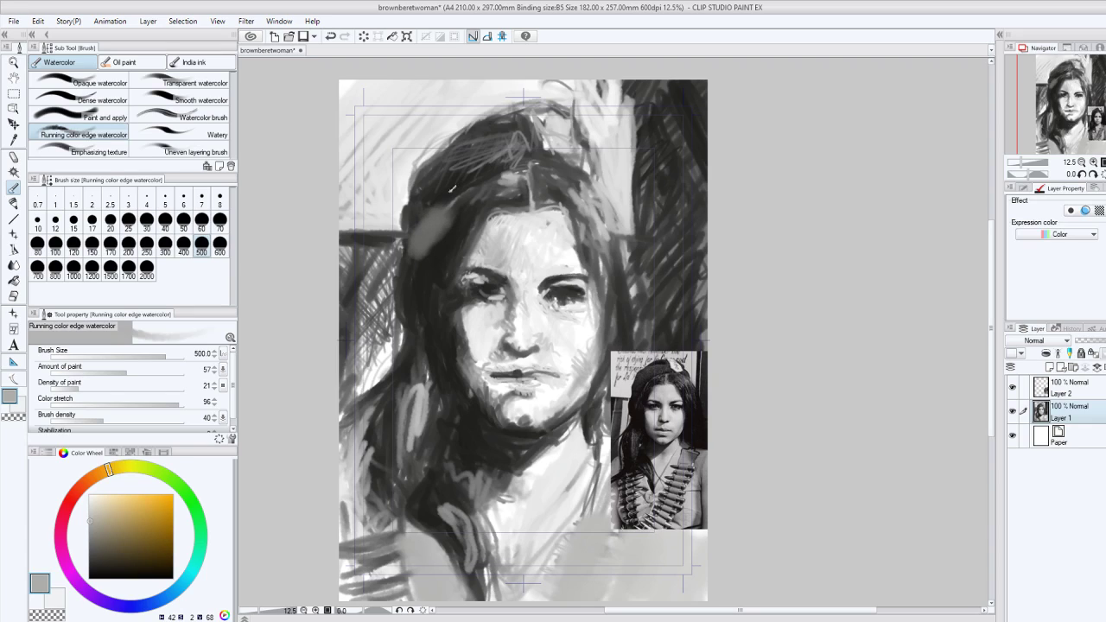
{"action": "key", "text": "ctrl+z"}
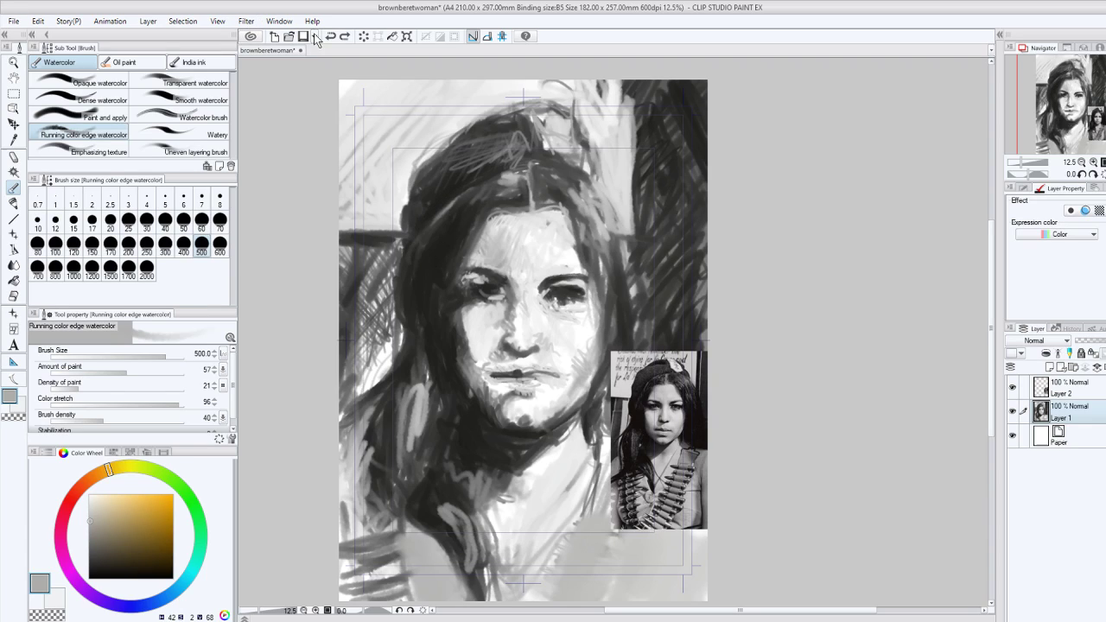
{"action": "left_click", "coordinate": [220, 227]}
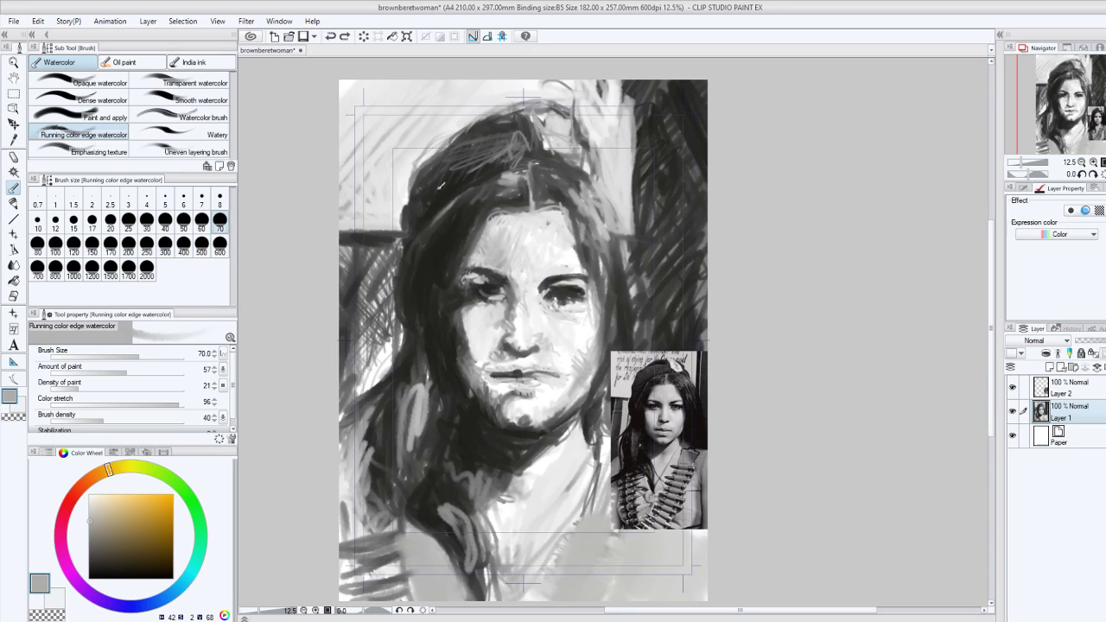
{"action": "left_click_drag", "start_coordinate": [443, 207], "coordinate": [423, 256]}
{"action": "left_click_drag", "start_coordinate": [399, 257], "coordinate": [394, 286]}
{"action": "mouse_move", "coordinate": [396, 242]}
{"action": "left_mouse_down"}
{"action": "mouse_move", "coordinate": [408, 309]}
{"action": "mouse_move", "coordinate": [398, 256]}
{"action": "mouse_move", "coordinate": [408, 288]}
{"action": "left_mouse_up"}
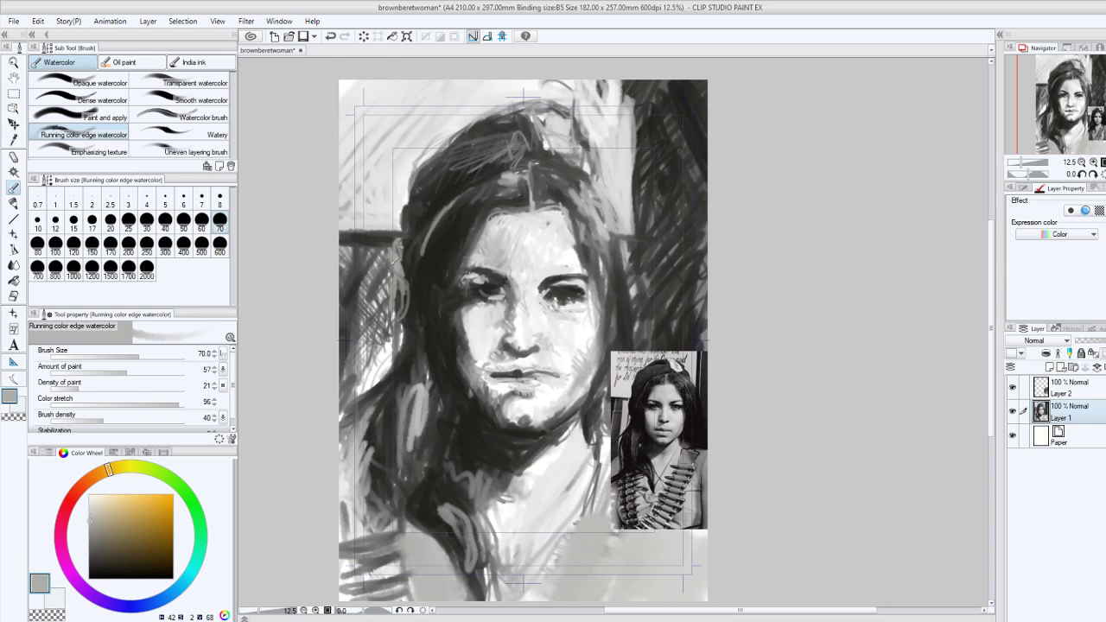
{"action": "left_click_drag", "start_coordinate": [410, 246], "coordinate": [380, 337]}
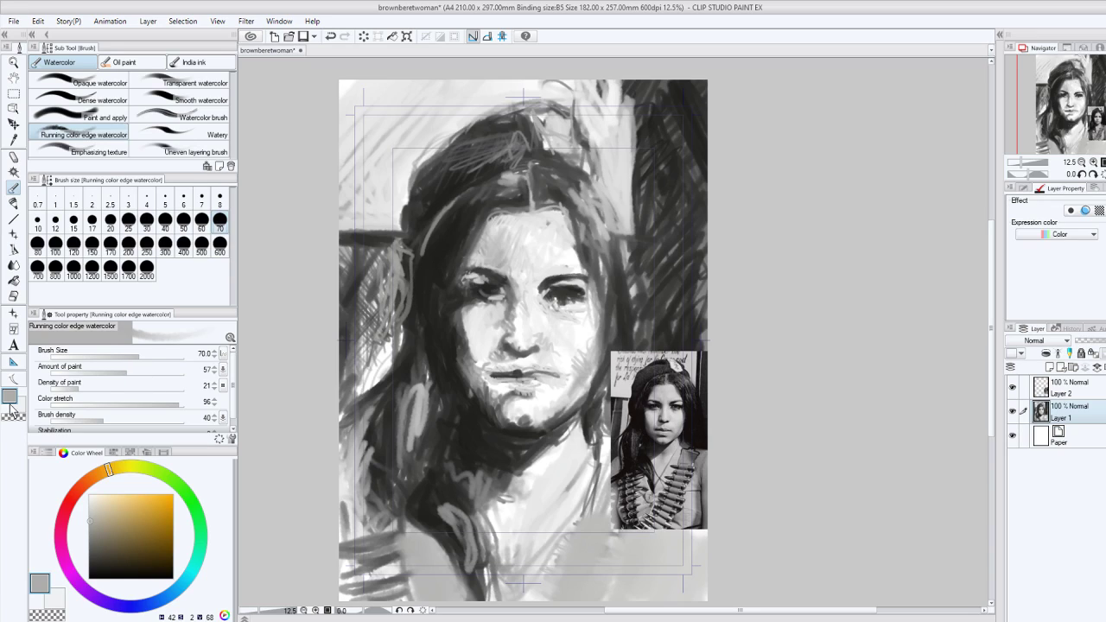
Choose a dark grey (H 42, S 0, V 16) and stroke along the shaded outer hair edge down toward the shoulder.
{"action": "left_click", "coordinate": [90, 566]}
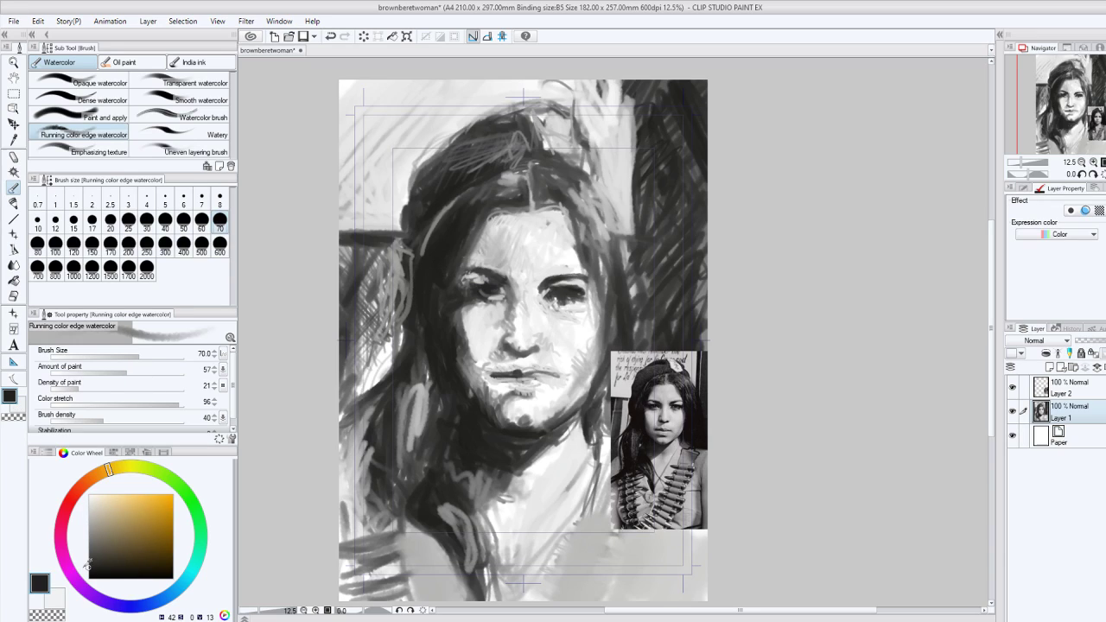
{"action": "left_click", "coordinate": [88, 565]}
{"action": "left_click_drag", "start_coordinate": [415, 231], "coordinate": [418, 273]}
{"action": "mouse_move", "coordinate": [406, 320]}
{"action": "left_mouse_down"}
{"action": "mouse_move", "coordinate": [365, 379]}
{"action": "mouse_move", "coordinate": [374, 385]}
{"action": "mouse_move", "coordinate": [361, 470]}
{"action": "left_mouse_up"}
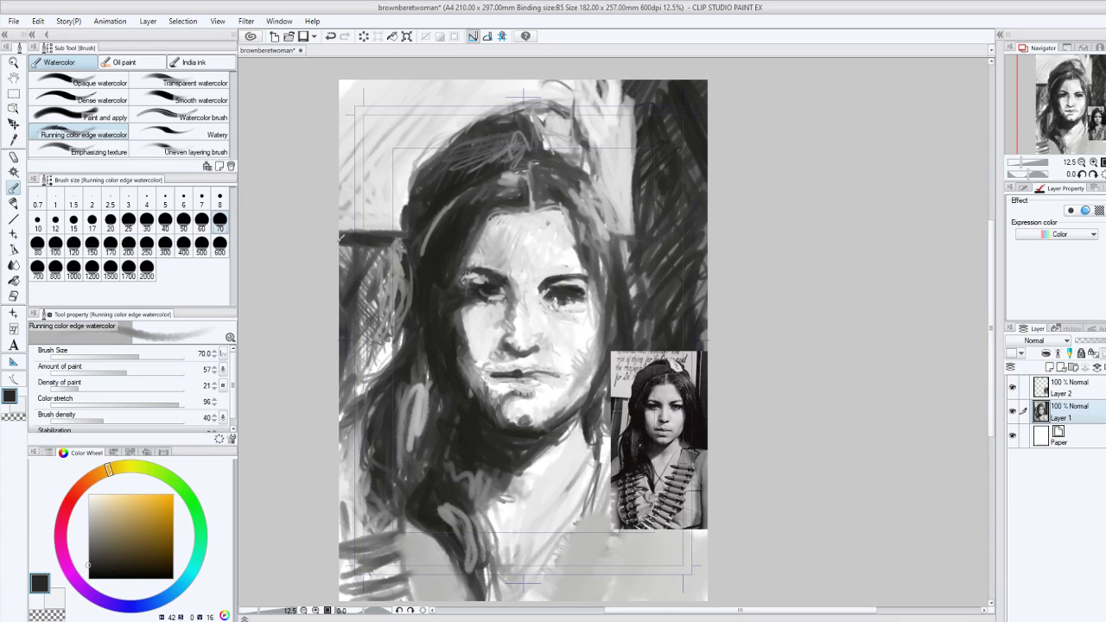
Choose a near-black (H 42, S 4, V 10), thicken the hair on the shaded side and extend its long locks down to the chest.
{"action": "left_click", "coordinate": [91, 570]}
{"action": "mouse_move", "coordinate": [427, 284]}
{"action": "left_mouse_down"}
{"action": "mouse_move", "coordinate": [407, 254]}
{"action": "mouse_move", "coordinate": [410, 206]}
{"action": "left_mouse_up"}
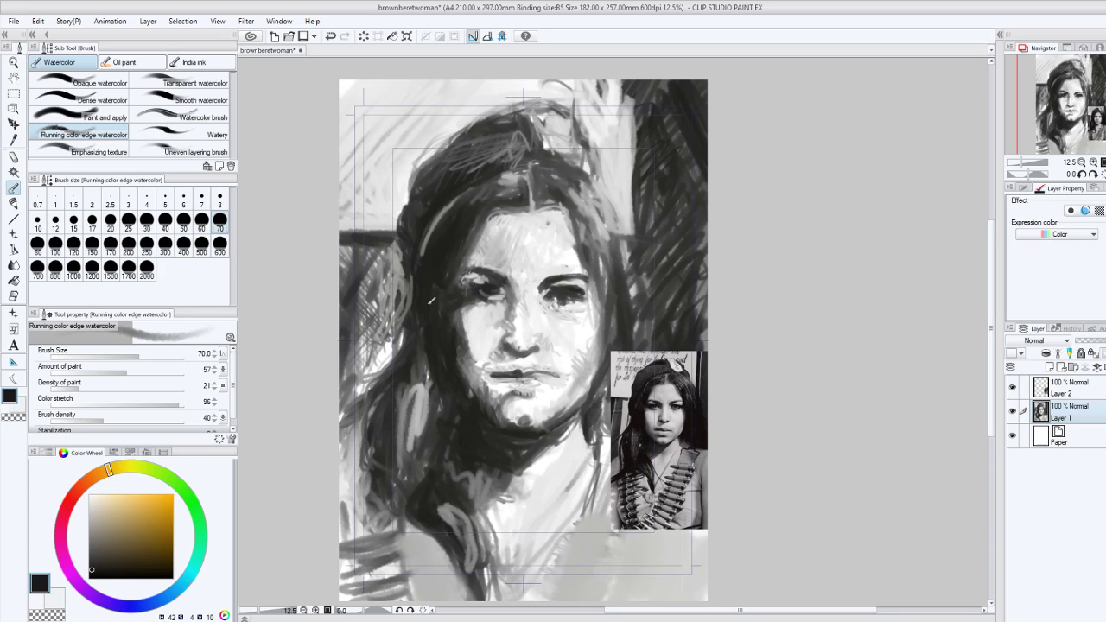
{"action": "left_click_drag", "start_coordinate": [407, 342], "coordinate": [402, 223]}
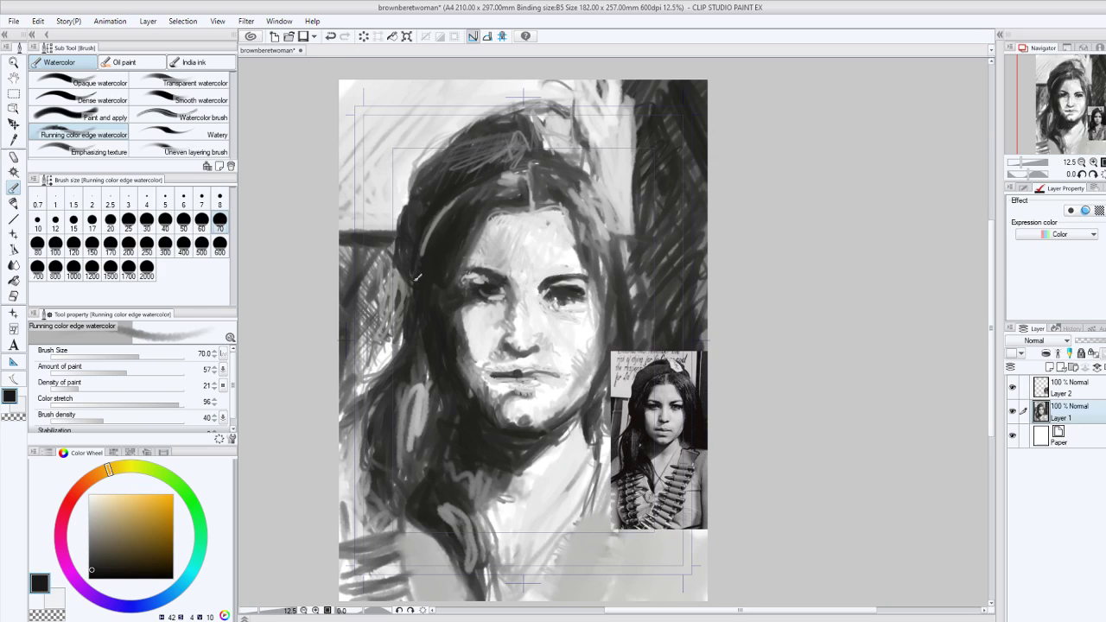
{"action": "left_click_drag", "start_coordinate": [404, 268], "coordinate": [410, 221]}
{"action": "mouse_move", "coordinate": [423, 336]}
{"action": "left_mouse_down"}
{"action": "mouse_move", "coordinate": [433, 372]}
{"action": "mouse_move", "coordinate": [417, 365]}
{"action": "mouse_move", "coordinate": [405, 481]}
{"action": "left_mouse_up"}
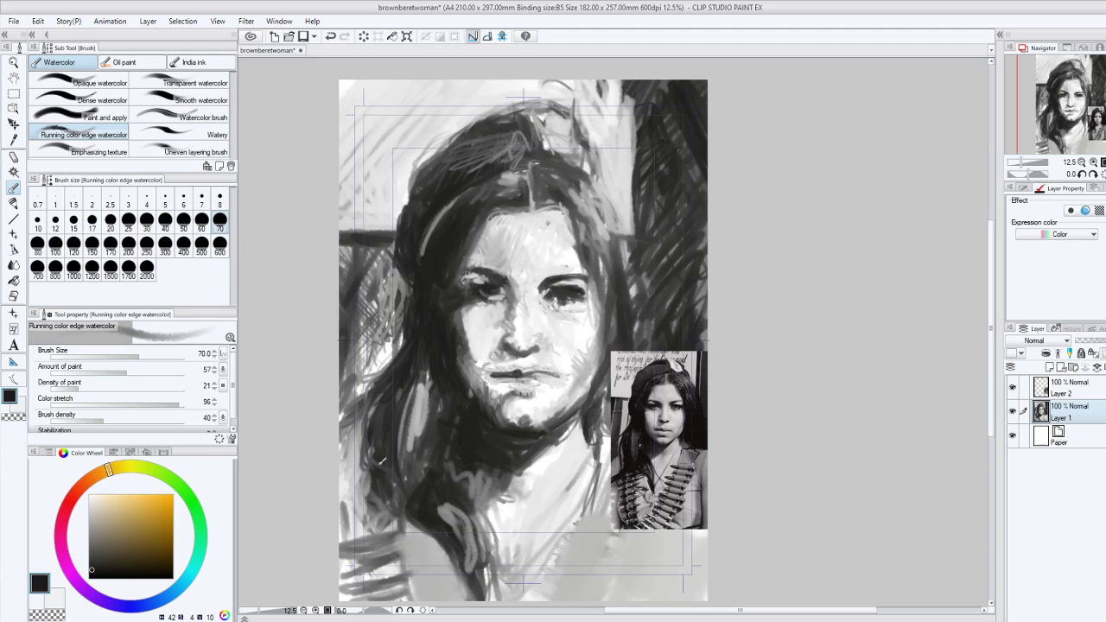
{"action": "mouse_move", "coordinate": [382, 462]}
{"action": "left_mouse_down"}
{"action": "mouse_move", "coordinate": [423, 376]}
{"action": "mouse_move", "coordinate": [415, 489]}
{"action": "mouse_move", "coordinate": [475, 527]}
{"action": "mouse_move", "coordinate": [460, 545]}
{"action": "mouse_move", "coordinate": [465, 574]}
{"action": "left_mouse_up"}
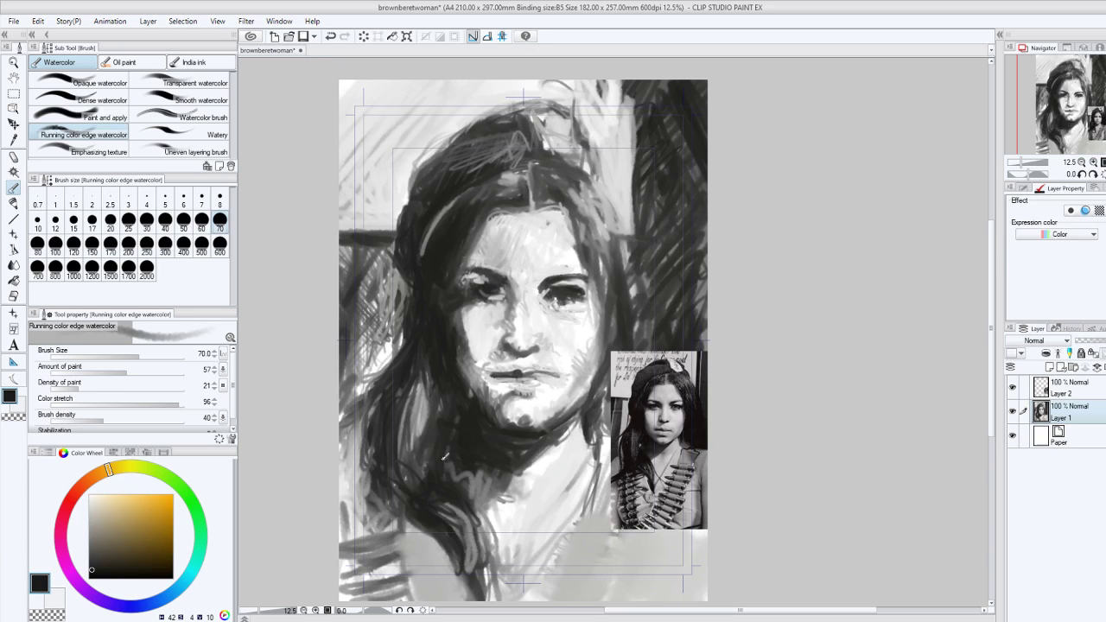
Deepen the shadow along the shaded jaw and add dark hair strands over the shoulder.
{"action": "left_click_drag", "start_coordinate": [460, 373], "coordinate": [479, 389]}
{"action": "mouse_move", "coordinate": [394, 380]}
{"action": "left_mouse_down"}
{"action": "mouse_move", "coordinate": [377, 434]}
{"action": "mouse_move", "coordinate": [354, 393]}
{"action": "left_mouse_up"}
{"action": "left_click_drag", "start_coordinate": [373, 436], "coordinate": [364, 467]}
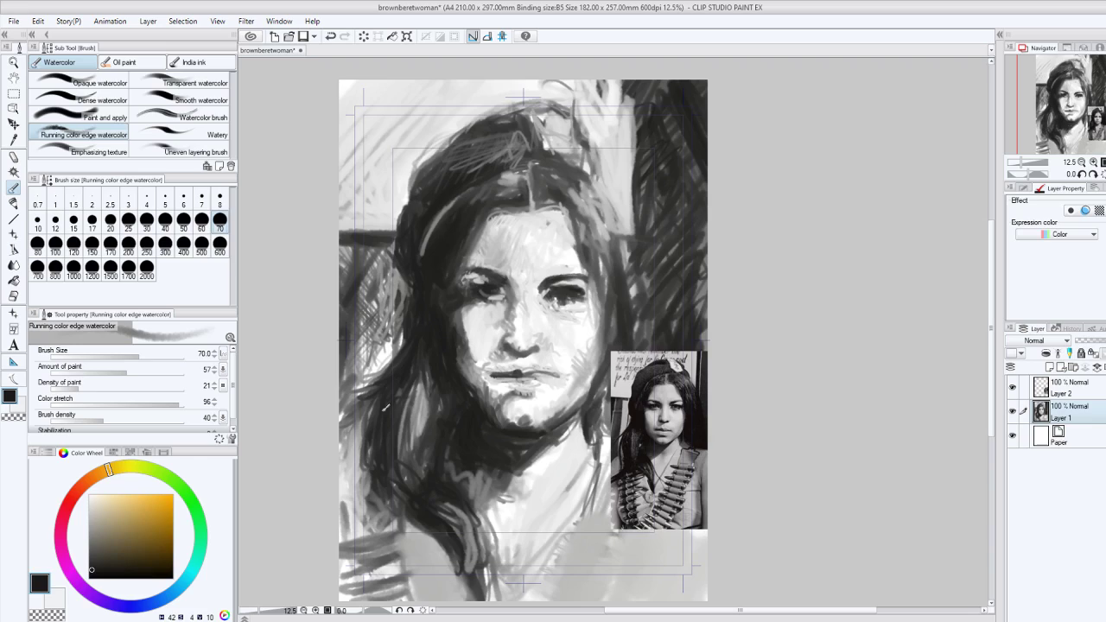
Darken the hair mass over the shoulder, the hair beside the lit cheek and the beret's edge next to the badge.
{"action": "left_click_drag", "start_coordinate": [387, 418], "coordinate": [390, 480]}
{"action": "mouse_move", "coordinate": [366, 441]}
{"action": "left_mouse_down"}
{"action": "mouse_move", "coordinate": [341, 463]}
{"action": "mouse_move", "coordinate": [346, 406]}
{"action": "mouse_move", "coordinate": [359, 436]}
{"action": "left_mouse_up"}
{"action": "mouse_move", "coordinate": [368, 347]}
{"action": "left_mouse_down"}
{"action": "mouse_move", "coordinate": [354, 396]}
{"action": "mouse_move", "coordinate": [356, 330]}
{"action": "left_mouse_up"}
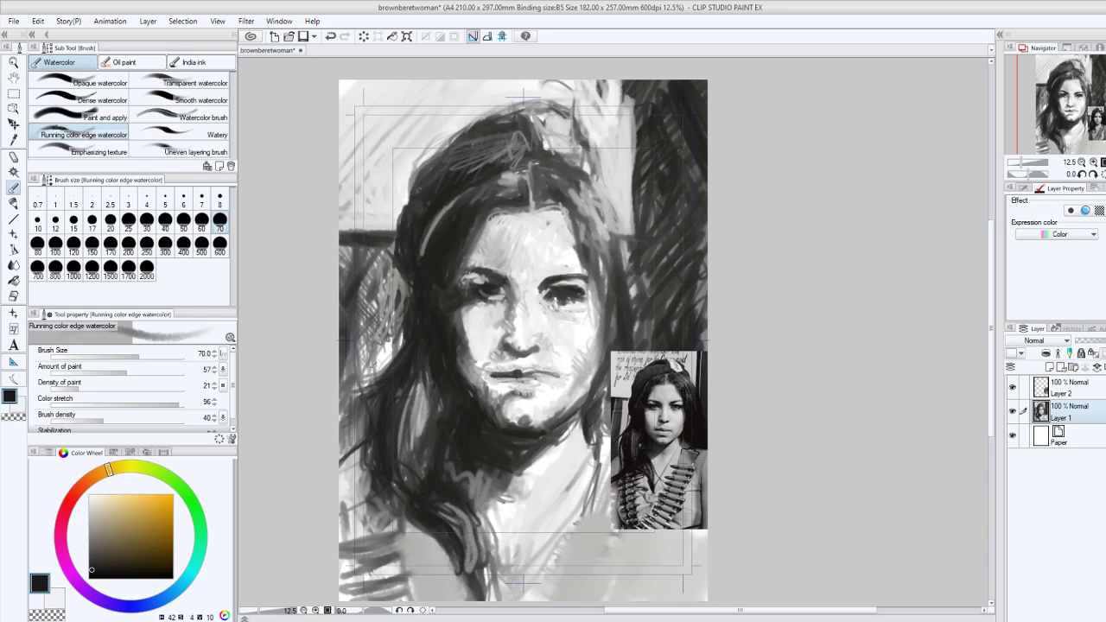
{"action": "left_click_drag", "start_coordinate": [363, 421], "coordinate": [342, 457]}
{"action": "left_click_drag", "start_coordinate": [605, 247], "coordinate": [624, 310]}
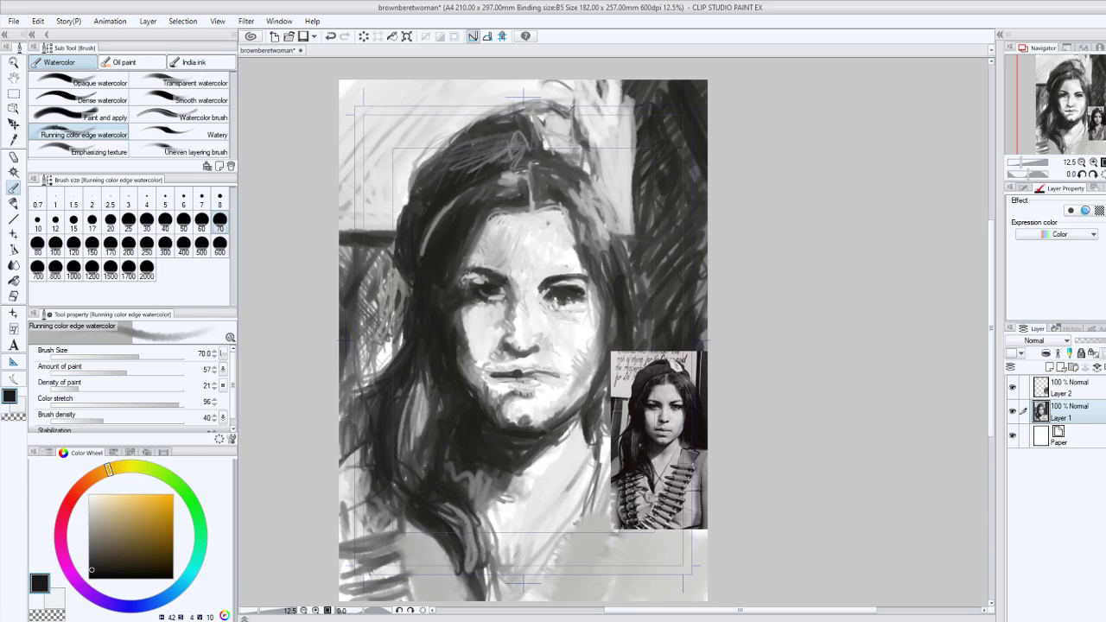
{"action": "mouse_move", "coordinate": [584, 139]}
{"action": "left_mouse_down"}
{"action": "mouse_move", "coordinate": [595, 184]}
{"action": "mouse_move", "coordinate": [572, 157]}
{"action": "mouse_move", "coordinate": [596, 170]}
{"action": "mouse_move", "coordinate": [572, 154]}
{"action": "left_mouse_up"}
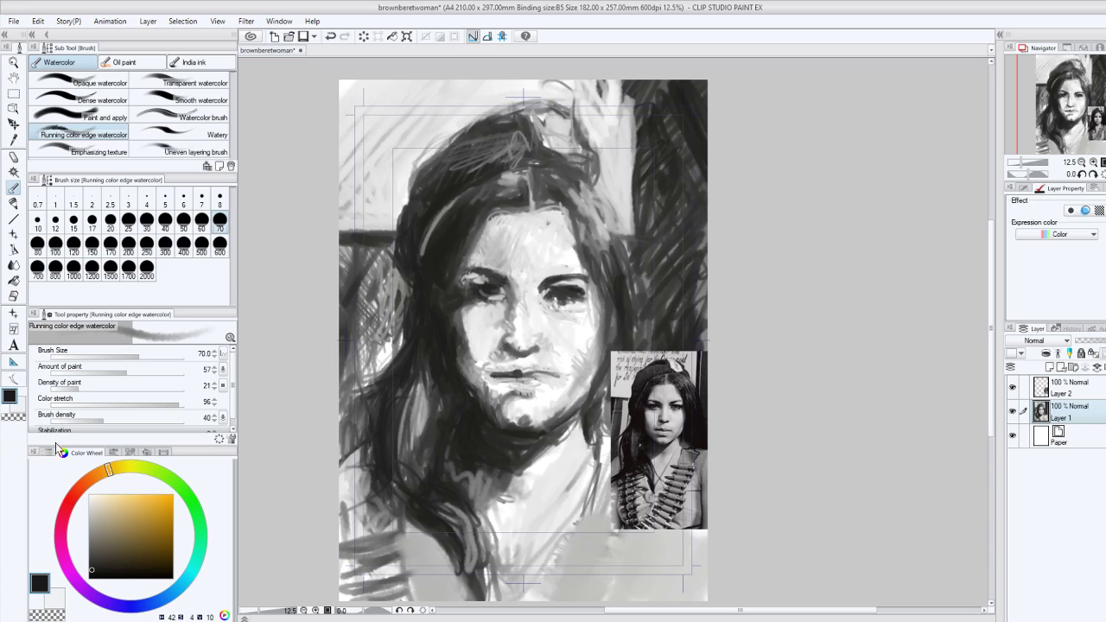
Switch to near-white (H 225, S 1, V 96), repaint the badge and clean the vertical edge between the light and dark background.
{"action": "left_click", "coordinate": [19, 403]}
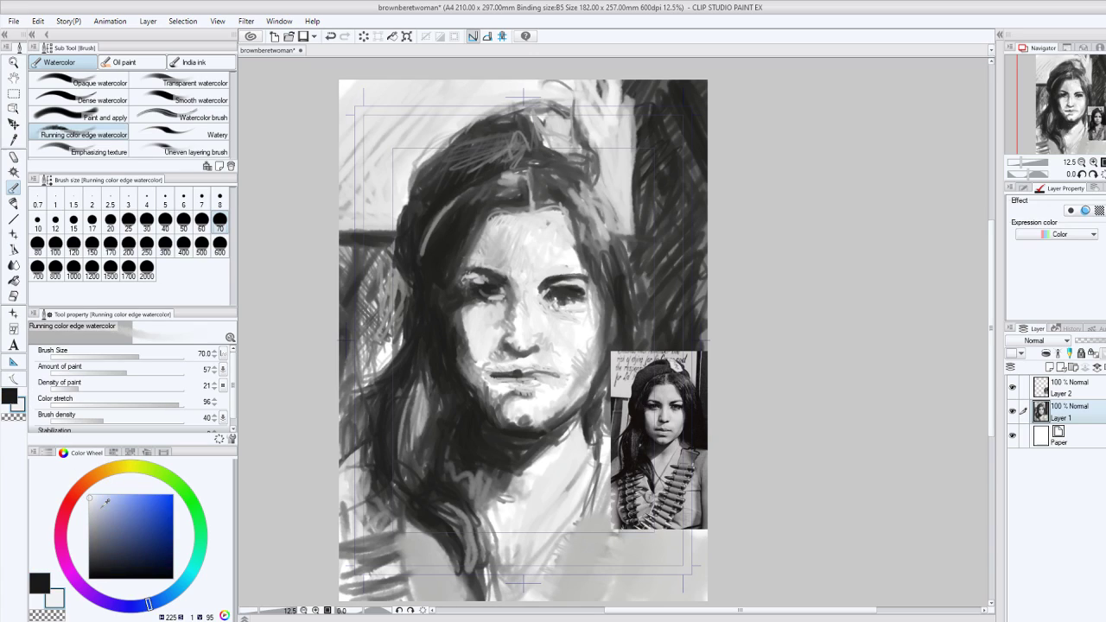
{"action": "left_click", "coordinate": [90, 498]}
{"action": "mouse_move", "coordinate": [566, 143]}
{"action": "left_mouse_down"}
{"action": "mouse_move", "coordinate": [552, 147]}
{"action": "mouse_move", "coordinate": [570, 123]}
{"action": "mouse_move", "coordinate": [541, 138]}
{"action": "mouse_move", "coordinate": [559, 116]}
{"action": "mouse_move", "coordinate": [546, 116]}
{"action": "mouse_move", "coordinate": [563, 110]}
{"action": "mouse_move", "coordinate": [557, 123]}
{"action": "mouse_move", "coordinate": [560, 113]}
{"action": "left_mouse_up"}
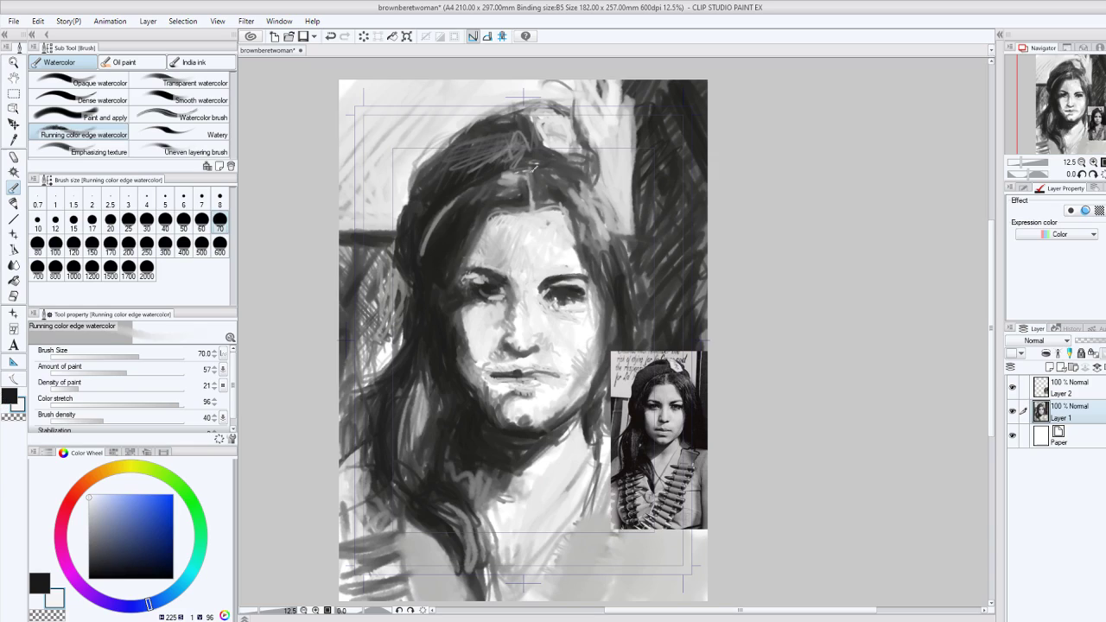
{"action": "mouse_move", "coordinate": [624, 86]}
{"action": "left_mouse_down"}
{"action": "mouse_move", "coordinate": [631, 105]}
{"action": "mouse_move", "coordinate": [628, 83]}
{"action": "mouse_move", "coordinate": [626, 98]}
{"action": "mouse_move", "coordinate": [601, 85]}
{"action": "mouse_move", "coordinate": [571, 101]}
{"action": "mouse_move", "coordinate": [584, 89]}
{"action": "mouse_move", "coordinate": [601, 95]}
{"action": "mouse_move", "coordinate": [615, 129]}
{"action": "mouse_move", "coordinate": [630, 84]}
{"action": "left_mouse_up"}
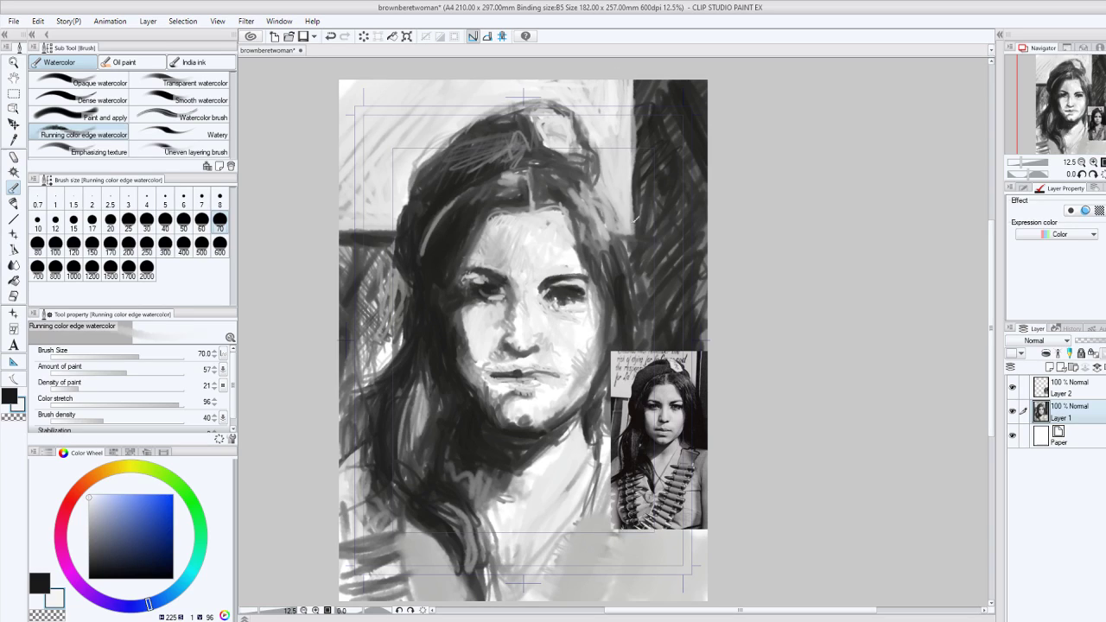
Switch to the dark colour and hatch the background beside the shaded hair and the dark background panel above the reference photo.
{"action": "left_click", "coordinate": [7, 397]}
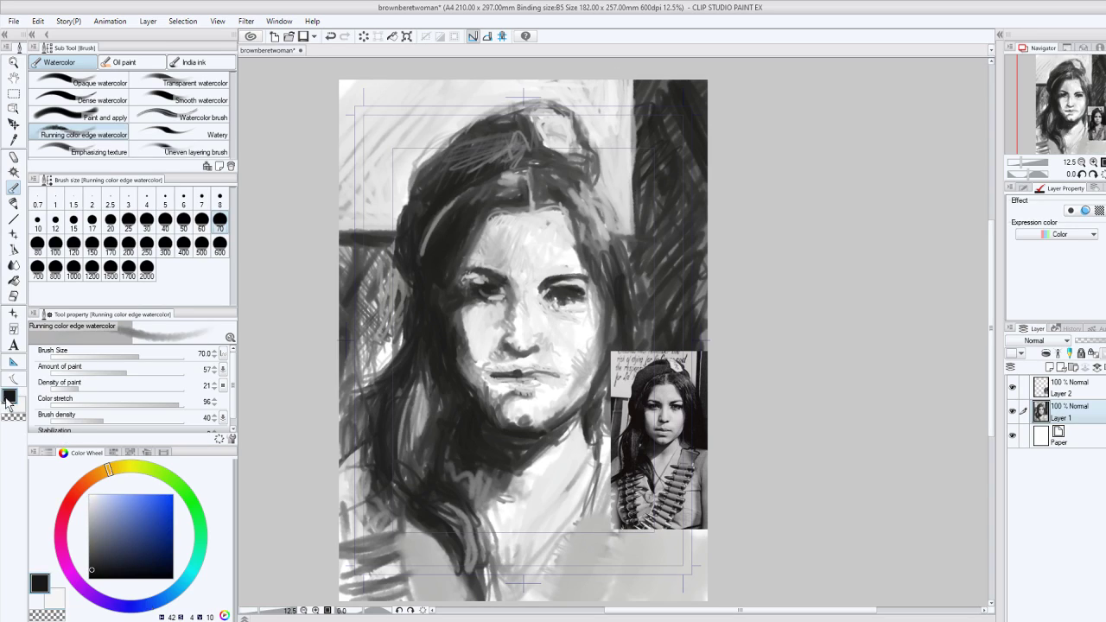
{"action": "mouse_move", "coordinate": [342, 282]}
{"action": "left_mouse_down"}
{"action": "mouse_move", "coordinate": [349, 236]}
{"action": "mouse_move", "coordinate": [404, 298]}
{"action": "mouse_move", "coordinate": [391, 272]}
{"action": "left_mouse_up"}
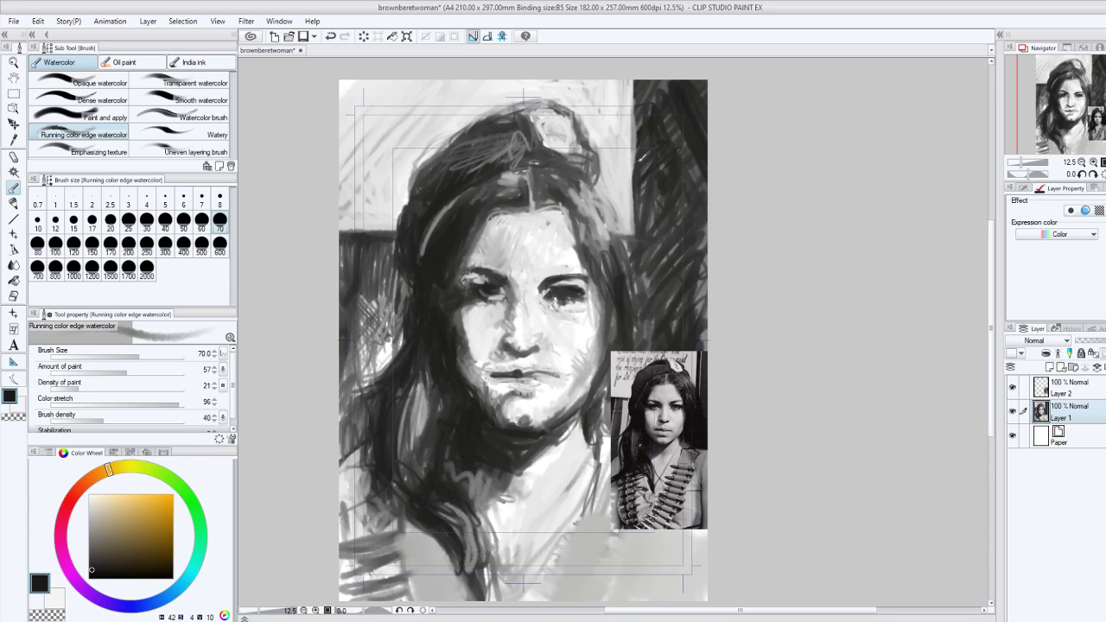
{"action": "left_click_drag", "start_coordinate": [640, 168], "coordinate": [664, 167]}
{"action": "left_click_drag", "start_coordinate": [678, 232], "coordinate": [707, 177]}
{"action": "left_click_drag", "start_coordinate": [690, 307], "coordinate": [708, 258]}
{"action": "left_click_drag", "start_coordinate": [702, 341], "coordinate": [707, 330]}
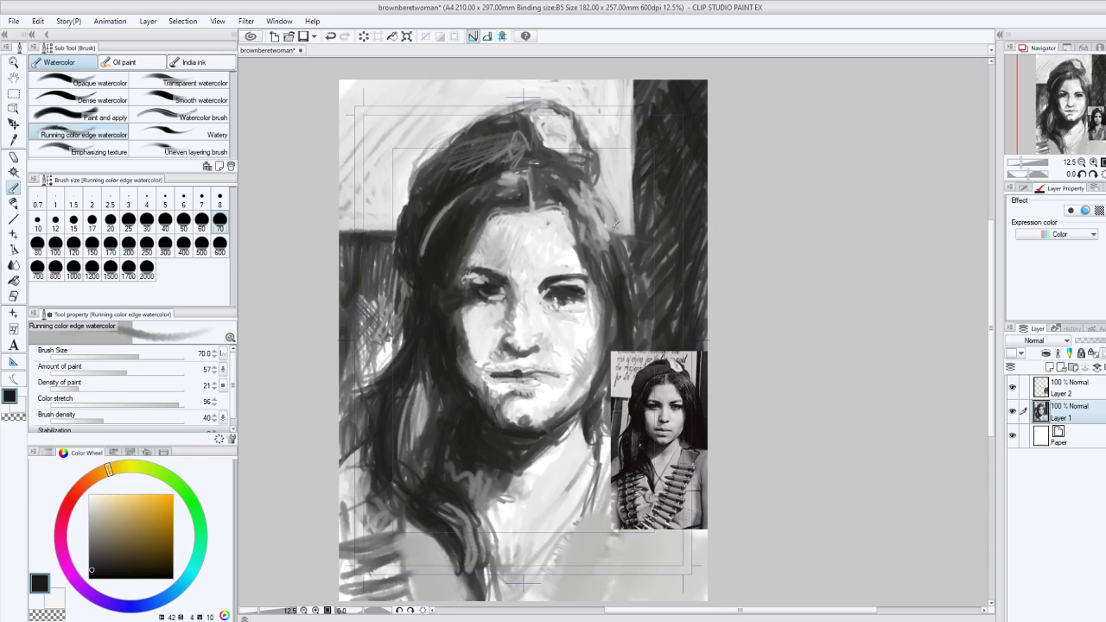
Darken the hair edge nearest the reference photo and paint dark bandolier bullets across the lower chest beside it.
{"action": "mouse_move", "coordinate": [615, 224]}
{"action": "left_mouse_down"}
{"action": "mouse_move", "coordinate": [624, 277]}
{"action": "mouse_move", "coordinate": [616, 248]}
{"action": "left_mouse_up"}
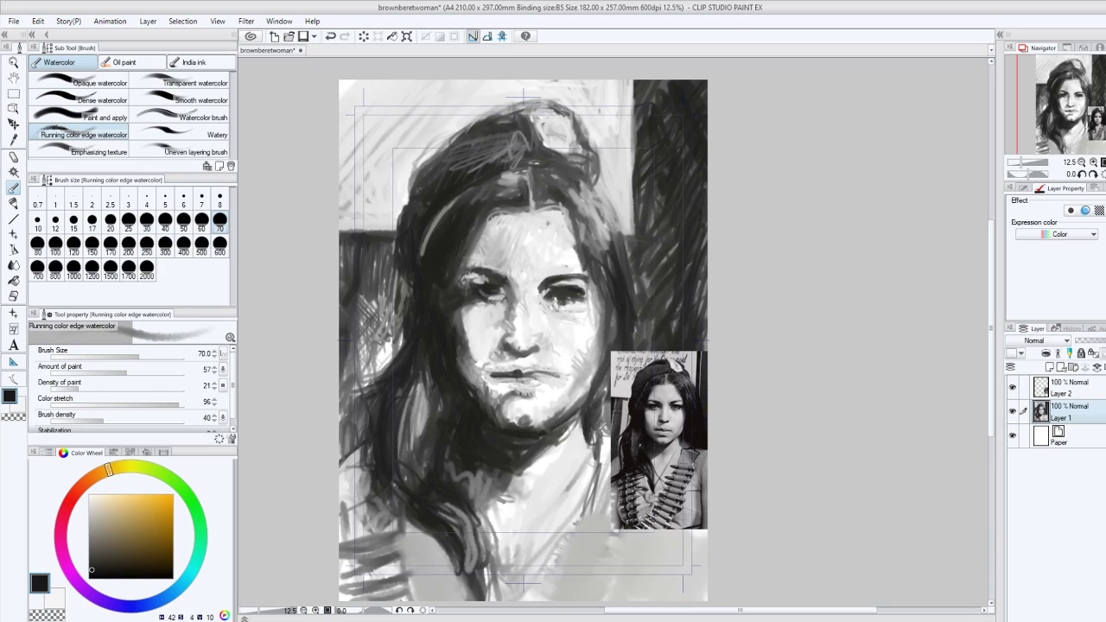
{"action": "left_click_drag", "start_coordinate": [601, 377], "coordinate": [598, 441]}
{"action": "mouse_move", "coordinate": [581, 530]}
{"action": "left_mouse_down"}
{"action": "mouse_move", "coordinate": [571, 537]}
{"action": "mouse_move", "coordinate": [636, 557]}
{"action": "left_mouse_up"}
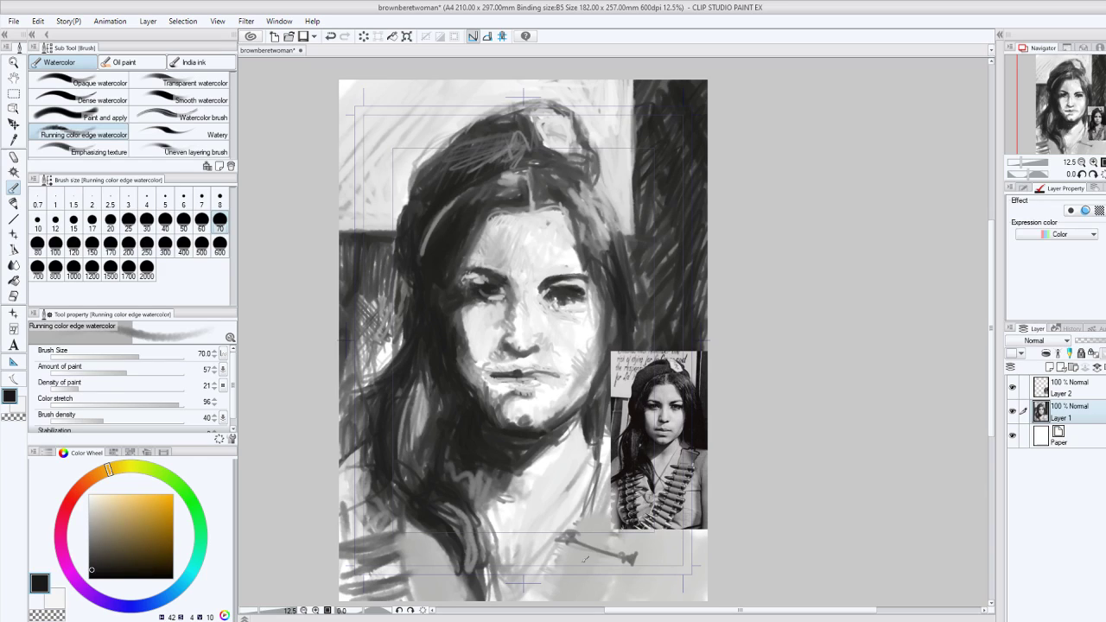
{"action": "left_click_drag", "start_coordinate": [562, 560], "coordinate": [618, 574]}
{"action": "mouse_move", "coordinate": [565, 543]}
{"action": "left_mouse_down"}
{"action": "mouse_move", "coordinate": [594, 568]}
{"action": "mouse_move", "coordinate": [568, 559]}
{"action": "left_mouse_up"}
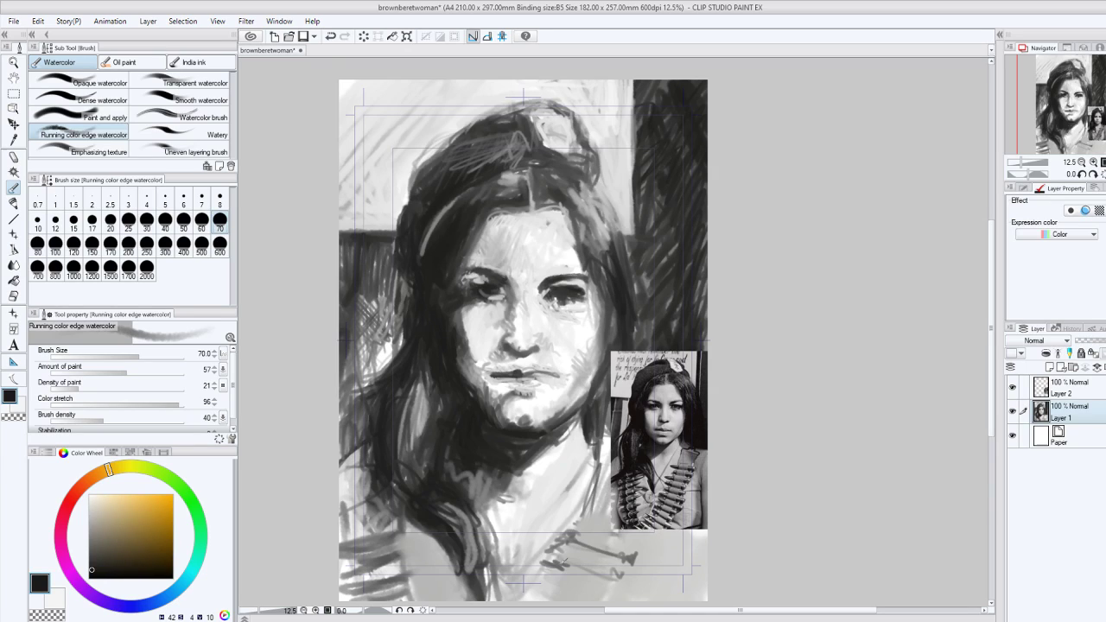
{"action": "mouse_move", "coordinate": [556, 550]}
{"action": "left_mouse_down"}
{"action": "mouse_move", "coordinate": [572, 553]}
{"action": "mouse_move", "coordinate": [536, 600]}
{"action": "left_mouse_up"}
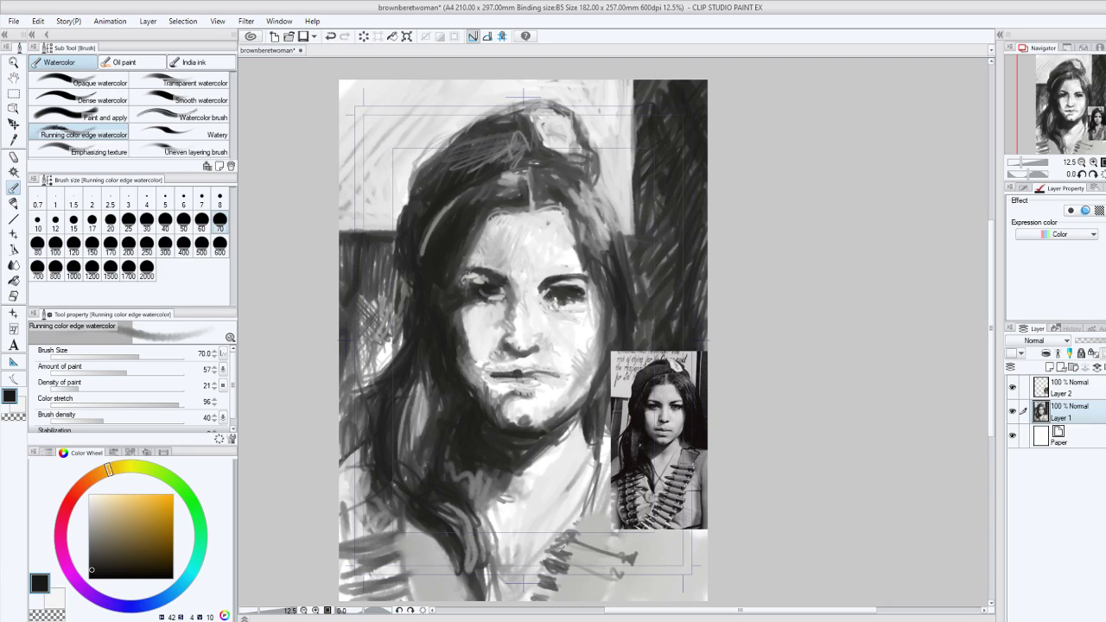
{"action": "mouse_move", "coordinate": [593, 568]}
{"action": "left_mouse_down"}
{"action": "mouse_move", "coordinate": [570, 550]}
{"action": "mouse_move", "coordinate": [615, 572]}
{"action": "left_mouse_up"}
{"action": "left_click_drag", "start_coordinate": [551, 574], "coordinate": [619, 595]}
{"action": "left_click_drag", "start_coordinate": [553, 588], "coordinate": [584, 593]}
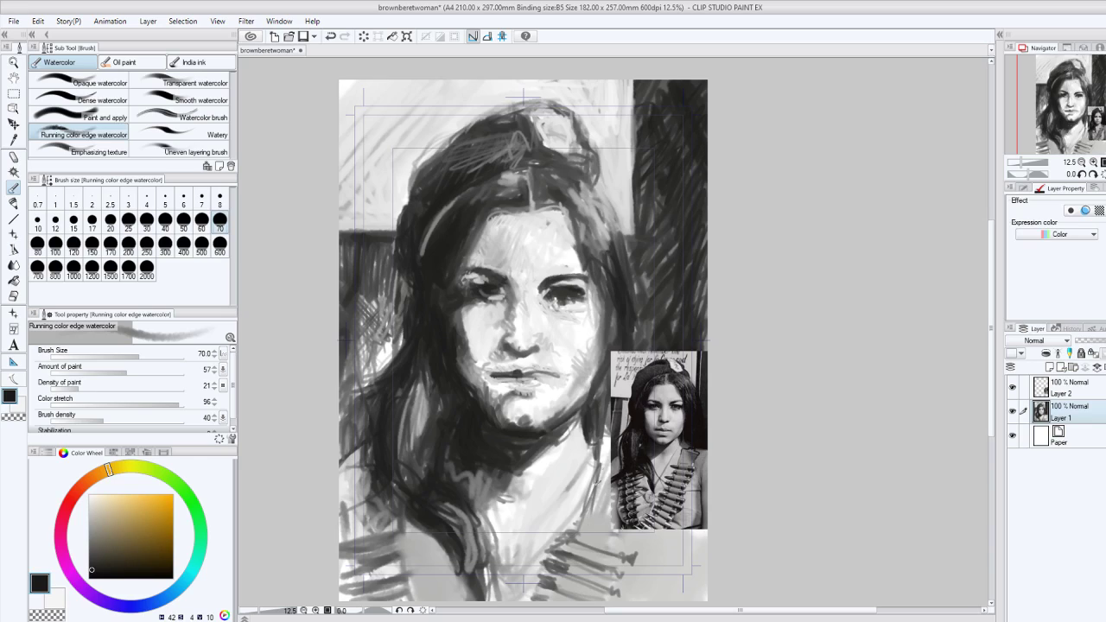
Hide the reference photo layer and paint hair falling over the shoulder beneath it, filling the strands at brush size 170.
{"action": "left_click_drag", "start_coordinate": [571, 535], "coordinate": [605, 458]}
{"action": "left_click_drag", "start_coordinate": [605, 509], "coordinate": [601, 454]}
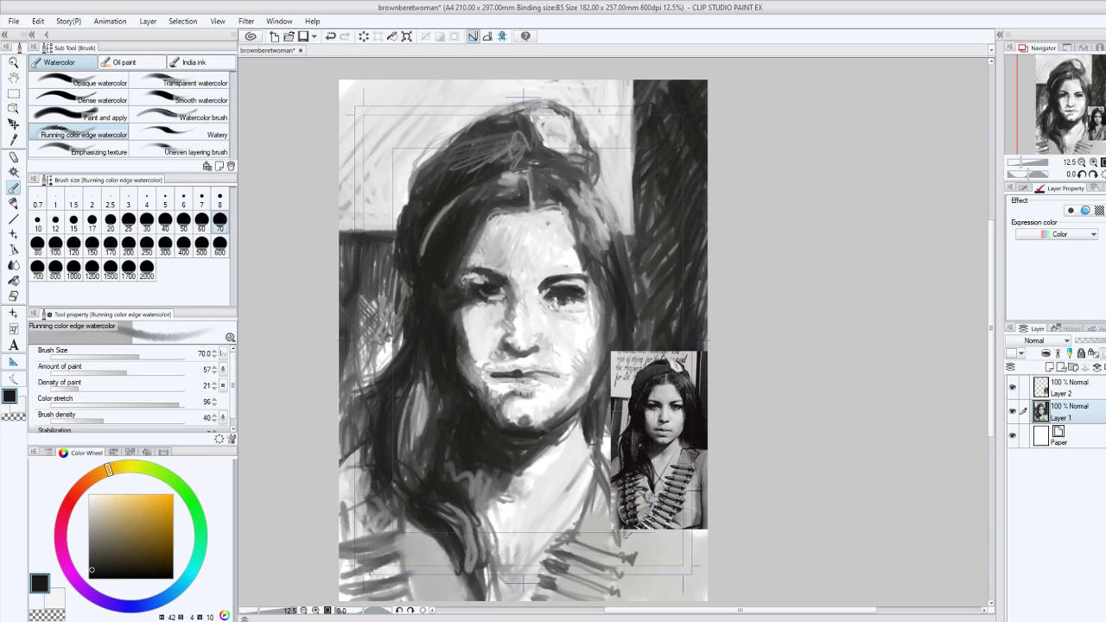
{"action": "left_click", "coordinate": [1012, 387]}
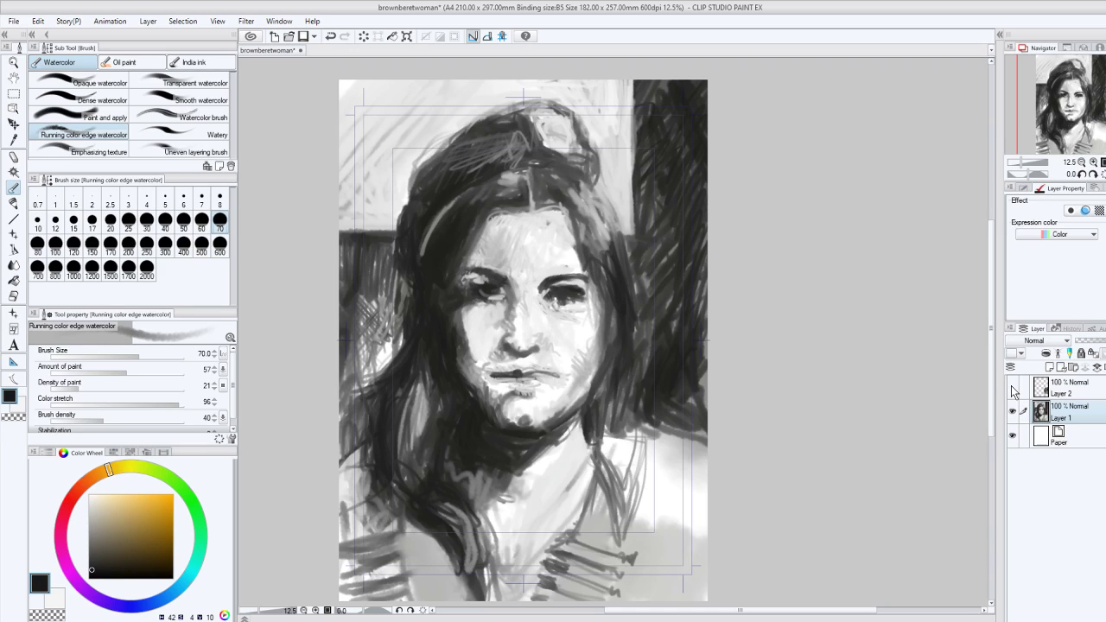
{"action": "left_click_drag", "start_coordinate": [648, 487], "coordinate": [652, 458]}
{"action": "left_click_drag", "start_coordinate": [634, 494], "coordinate": [647, 424]}
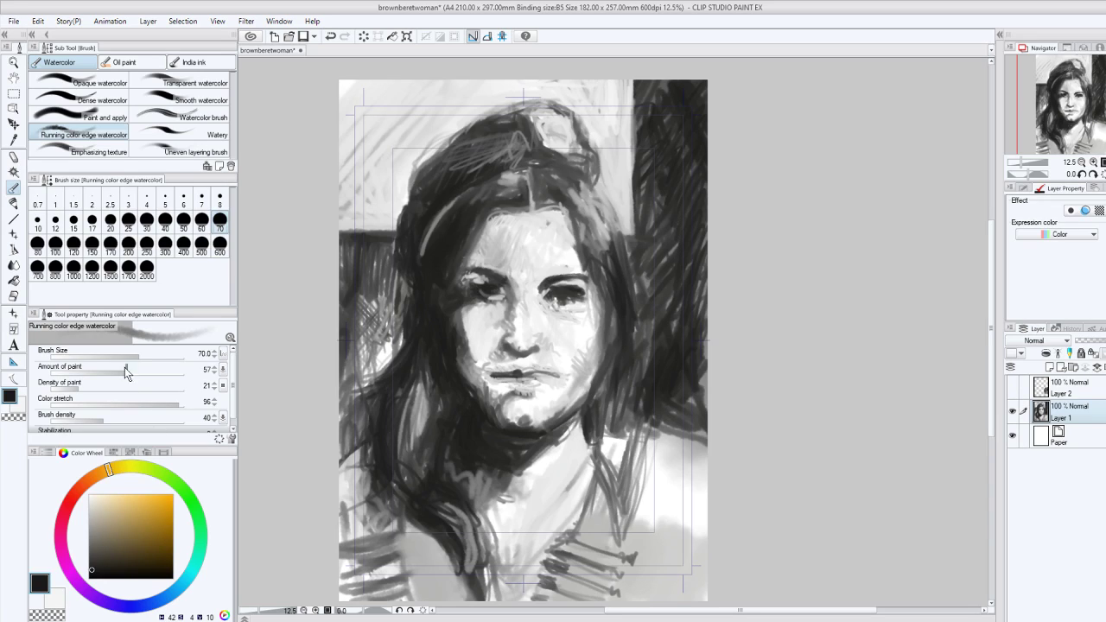
{"action": "left_click", "coordinate": [110, 245]}
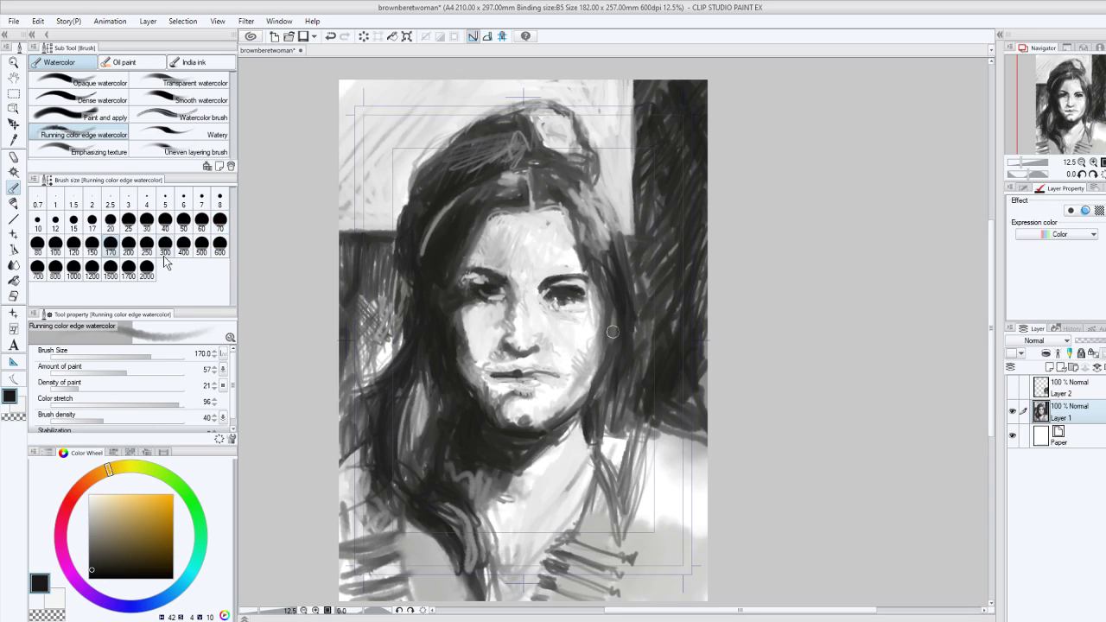
{"action": "mouse_move", "coordinate": [605, 506]}
{"action": "left_mouse_down"}
{"action": "mouse_move", "coordinate": [636, 424]}
{"action": "mouse_move", "coordinate": [650, 432]}
{"action": "mouse_move", "coordinate": [636, 459]}
{"action": "mouse_move", "coordinate": [642, 407]}
{"action": "mouse_move", "coordinate": [618, 466]}
{"action": "mouse_move", "coordinate": [628, 437]}
{"action": "left_mouse_up"}
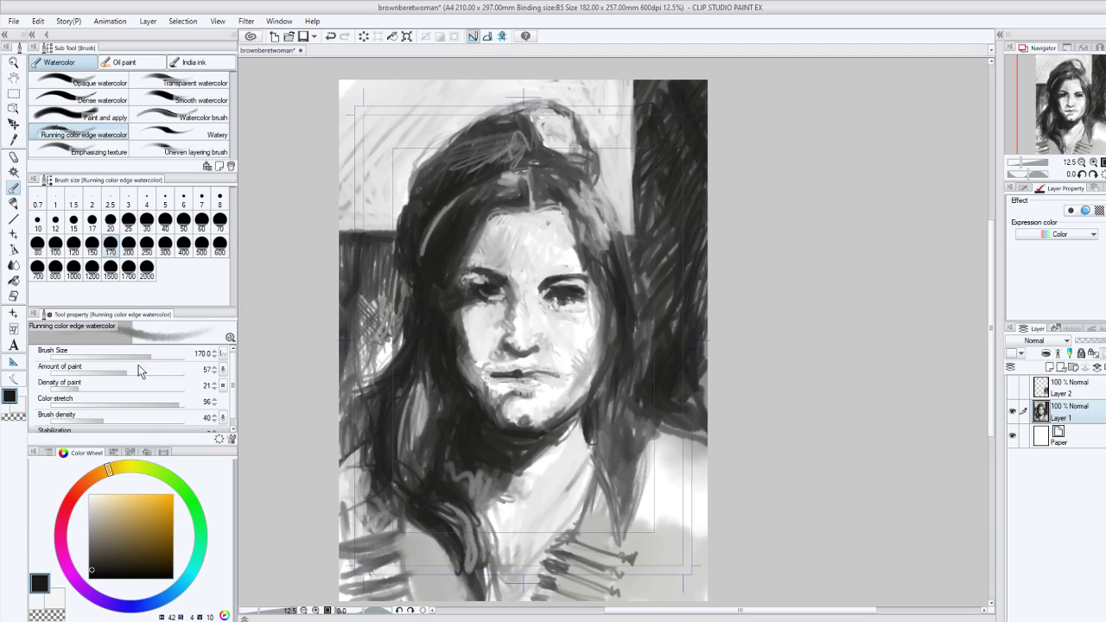
Set the density of paint to 53, darken the background above the shoulder, and show the reference photo layer again.
{"action": "left_click_drag", "start_coordinate": [133, 382], "coordinate": [122, 389]}
{"action": "mouse_move", "coordinate": [641, 394]}
{"action": "left_mouse_down"}
{"action": "mouse_move", "coordinate": [671, 337]}
{"action": "mouse_move", "coordinate": [699, 410]}
{"action": "left_mouse_up"}
{"action": "left_click_drag", "start_coordinate": [627, 440], "coordinate": [626, 390]}
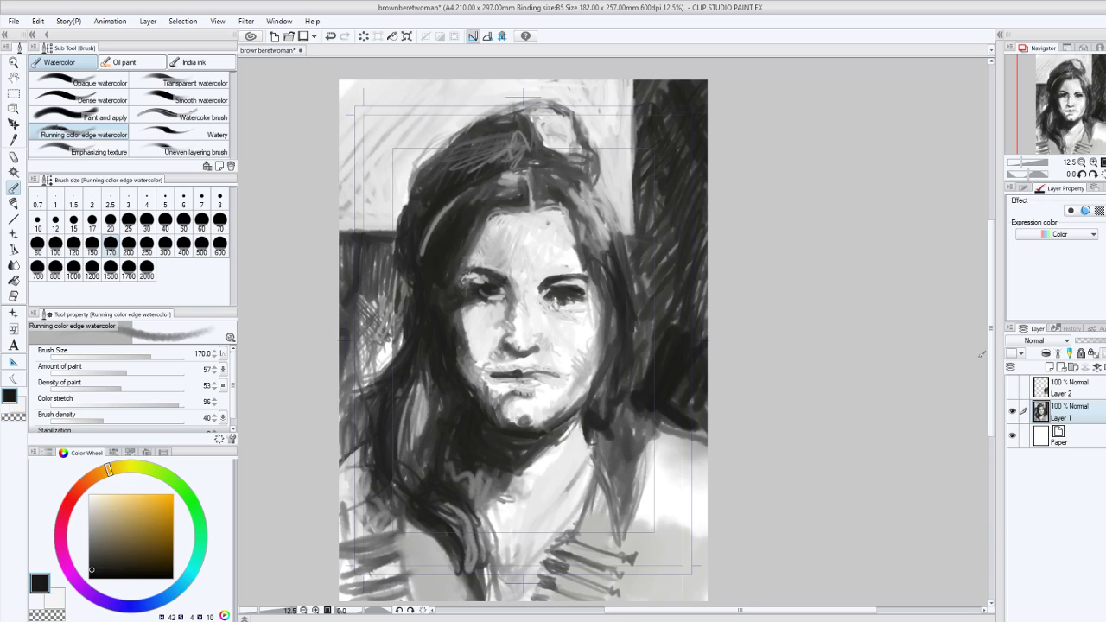
{"action": "left_click", "coordinate": [1013, 387]}
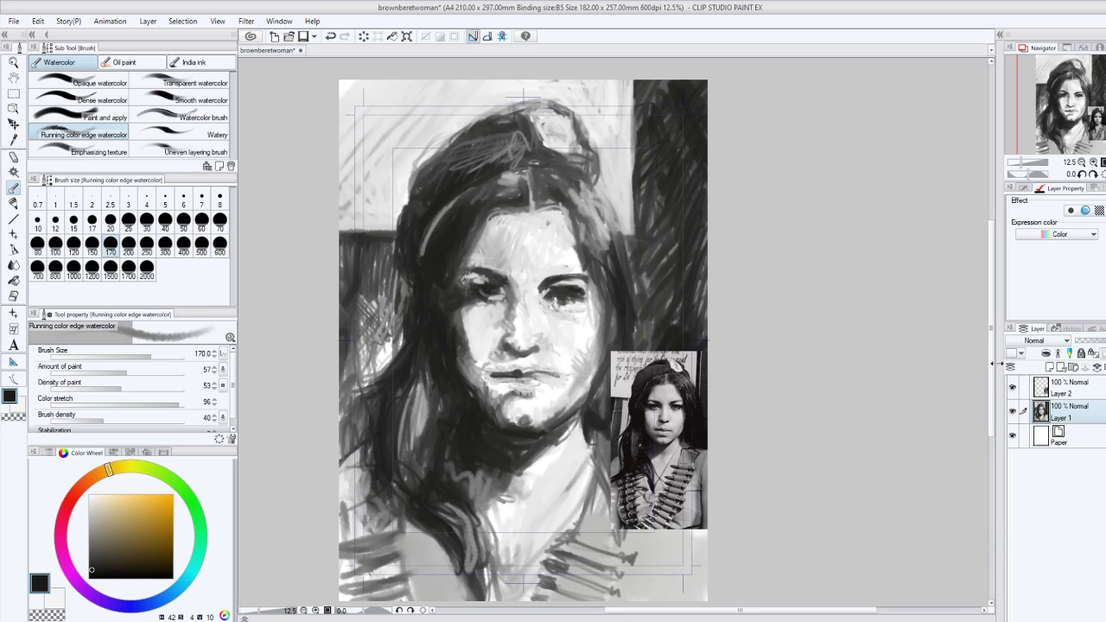
Repaint the narrow background panel opposite the reference photo with dark edges and near-white vertical streaks (H 225, S 1, V 96).
{"action": "mouse_move", "coordinate": [363, 385]}
{"action": "left_mouse_down"}
{"action": "mouse_move", "coordinate": [342, 255]}
{"action": "mouse_move", "coordinate": [339, 322]}
{"action": "left_mouse_up"}
{"action": "mouse_move", "coordinate": [350, 251]}
{"action": "left_mouse_down"}
{"action": "mouse_move", "coordinate": [344, 288]}
{"action": "mouse_move", "coordinate": [366, 389]}
{"action": "left_mouse_up"}
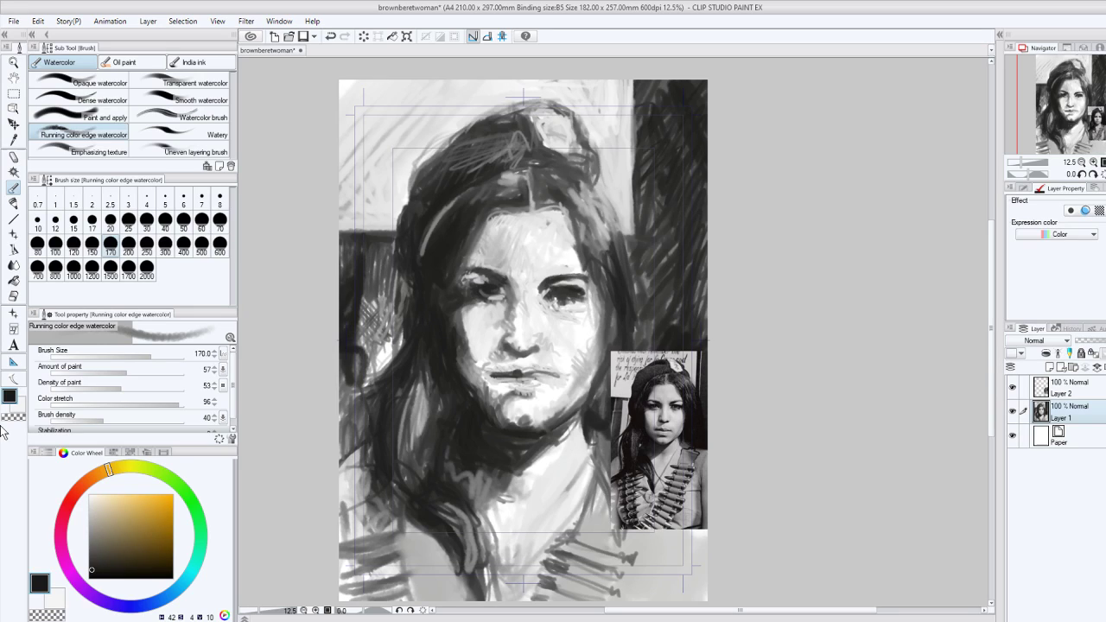
{"action": "key", "text": "x"}
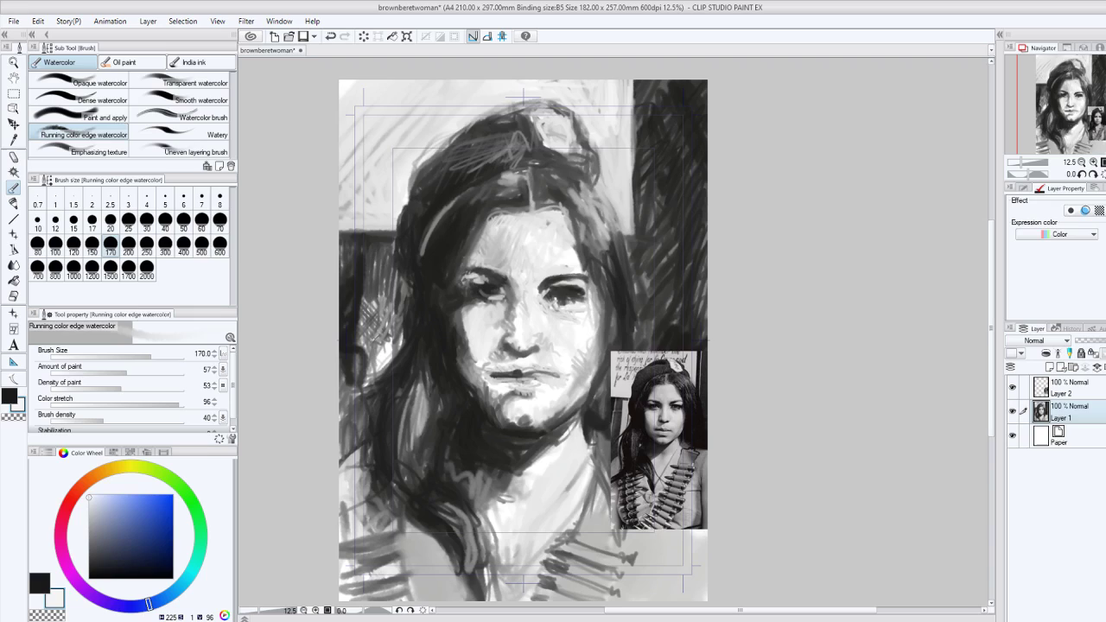
{"action": "left_click_drag", "start_coordinate": [356, 252], "coordinate": [377, 367]}
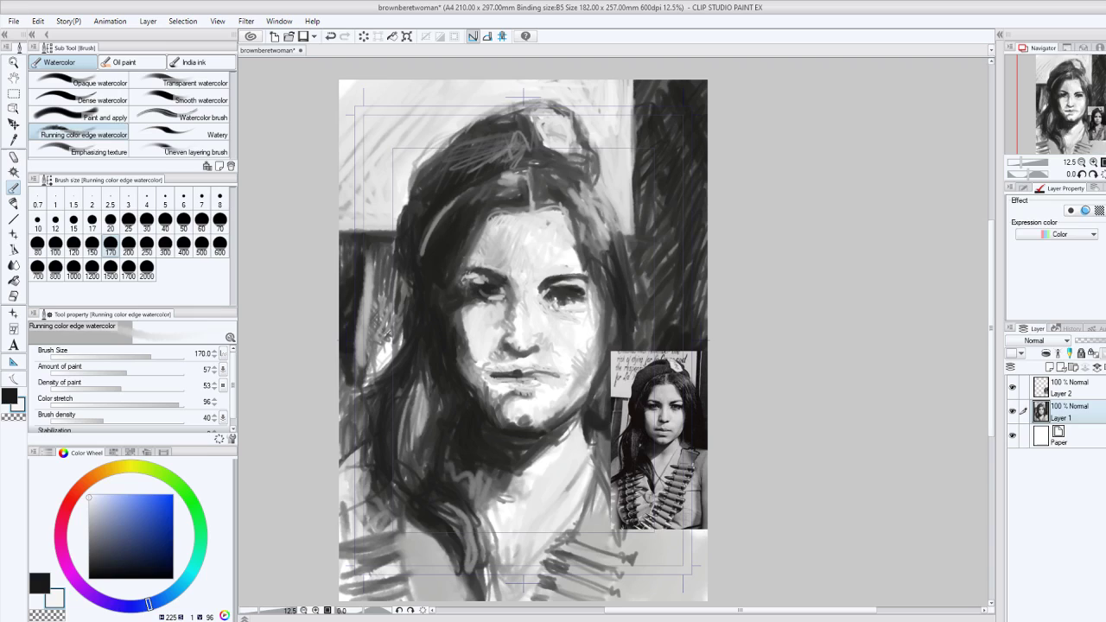
{"action": "left_click_drag", "start_coordinate": [386, 251], "coordinate": [376, 361]}
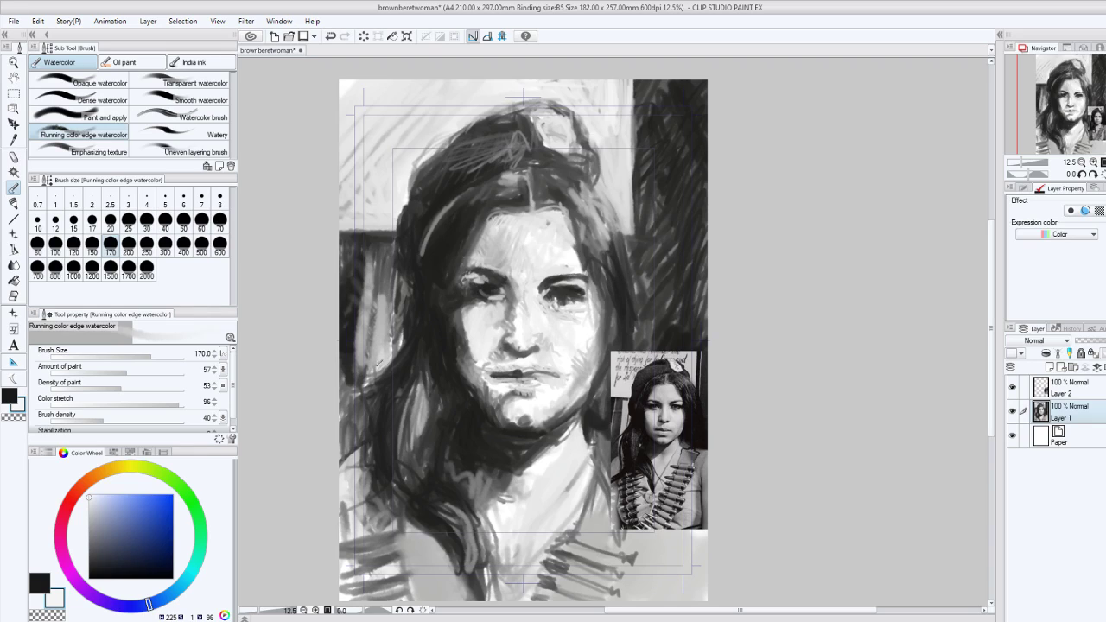
{"action": "key", "text": "x"}
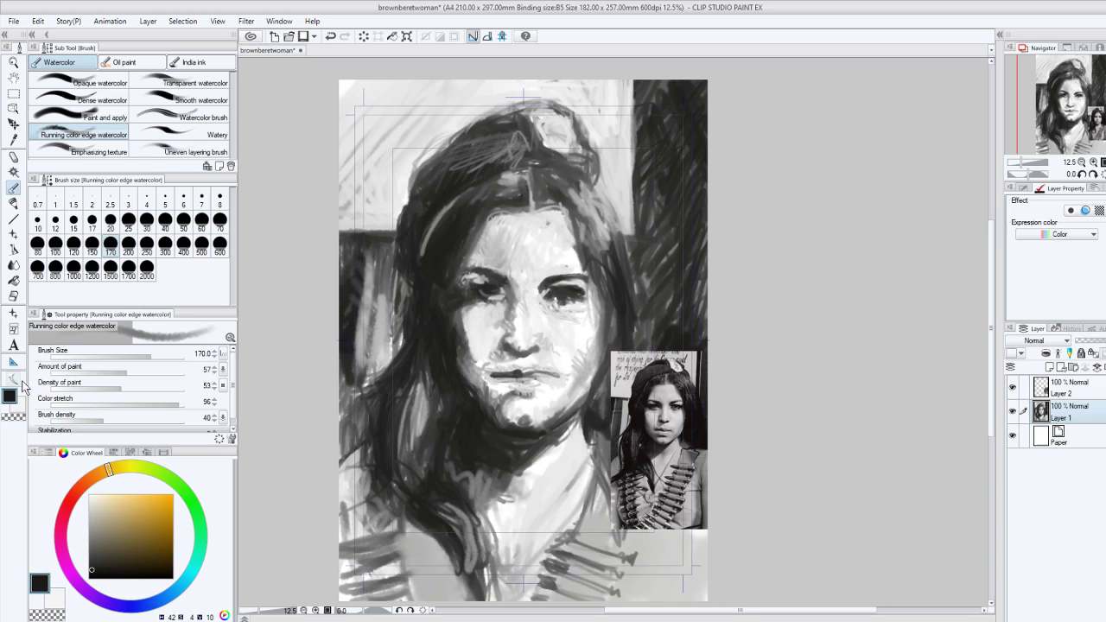
{"action": "mouse_move", "coordinate": [361, 370]}
{"action": "left_mouse_down"}
{"action": "mouse_move", "coordinate": [358, 265]}
{"action": "mouse_move", "coordinate": [343, 245]}
{"action": "left_mouse_up"}
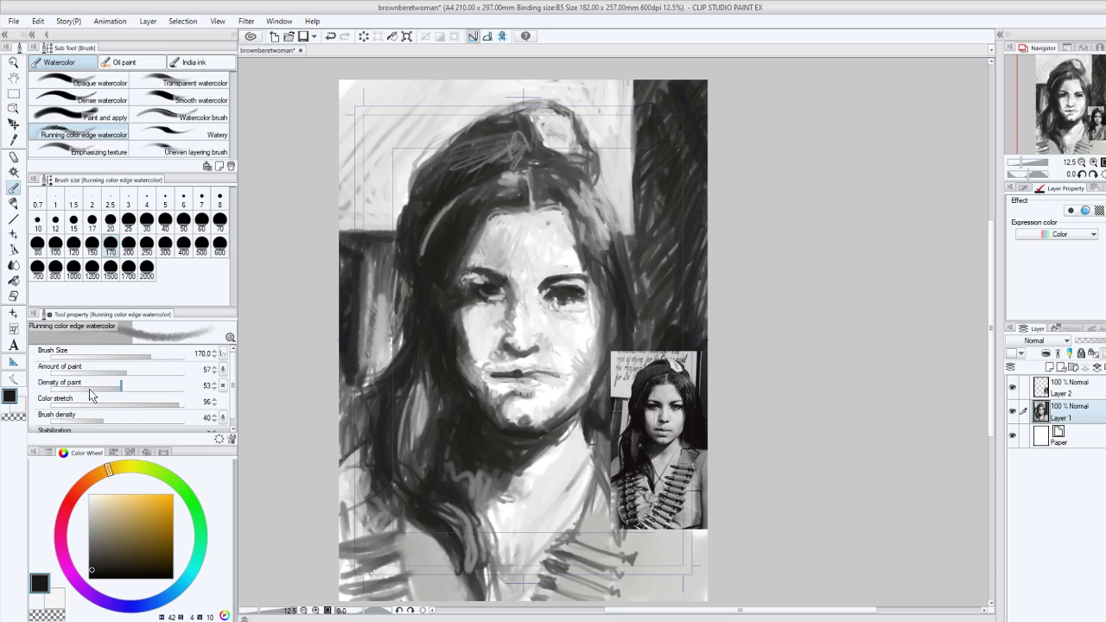
Set the density of paint to 32 and shade the side of the face and the hairline around the forehead.
{"action": "left_click_drag", "start_coordinate": [97, 391], "coordinate": [91, 391]}
{"action": "left_click_drag", "start_coordinate": [577, 286], "coordinate": [609, 340]}
{"action": "left_click_drag", "start_coordinate": [579, 284], "coordinate": [595, 297]}
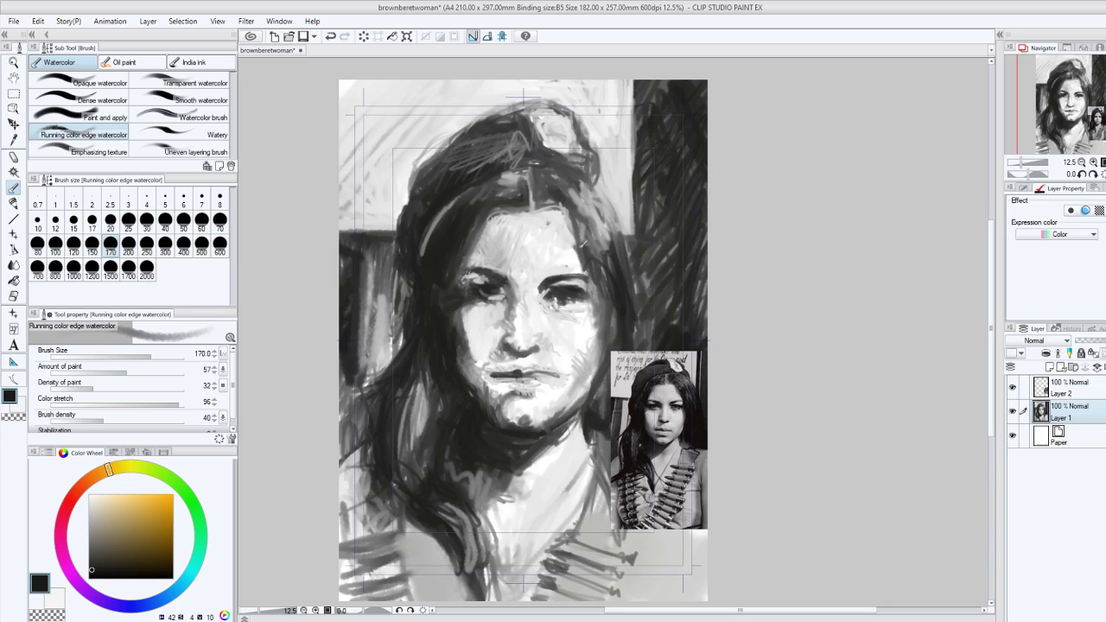
{"action": "left_click_drag", "start_coordinate": [578, 245], "coordinate": [550, 181]}
{"action": "left_click_drag", "start_coordinate": [520, 208], "coordinate": [491, 212]}
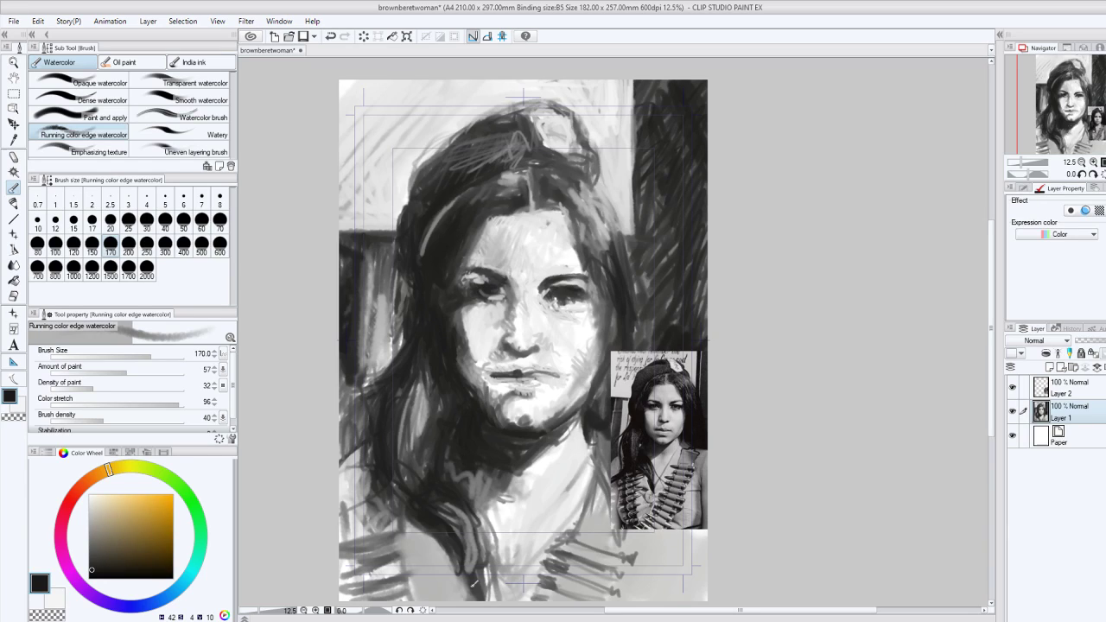
Shade the clothing beneath the long hair on the side opposite the reference photo and the edge of the nearby cheek.
{"action": "mouse_move", "coordinate": [474, 581]}
{"action": "left_mouse_down"}
{"action": "mouse_move", "coordinate": [421, 543]}
{"action": "mouse_move", "coordinate": [418, 572]}
{"action": "left_mouse_up"}
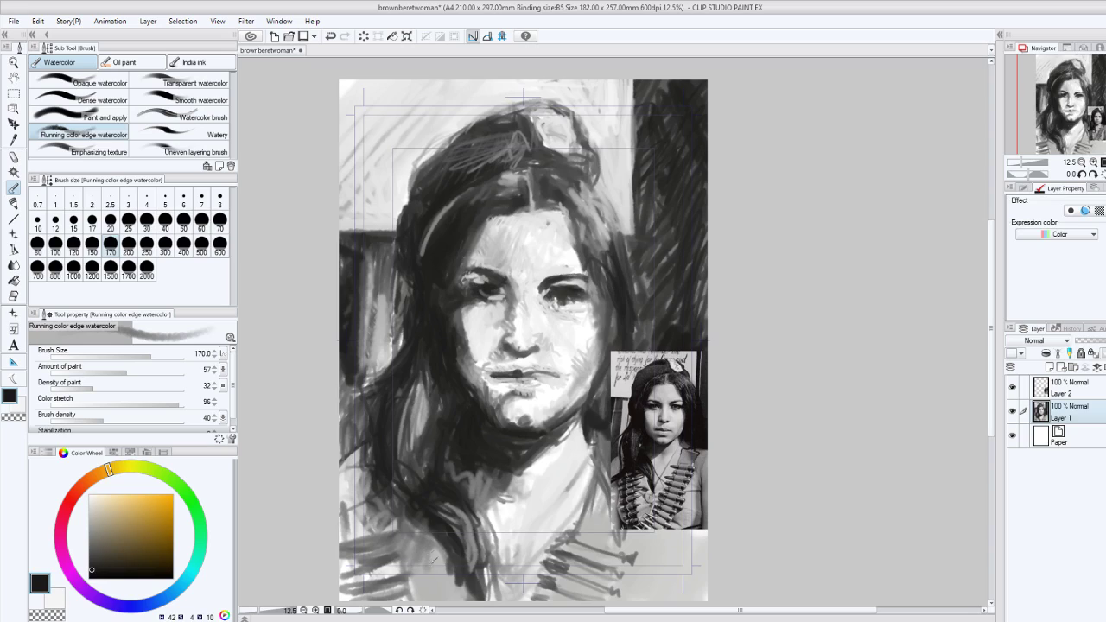
{"action": "left_click_drag", "start_coordinate": [363, 540], "coordinate": [350, 474]}
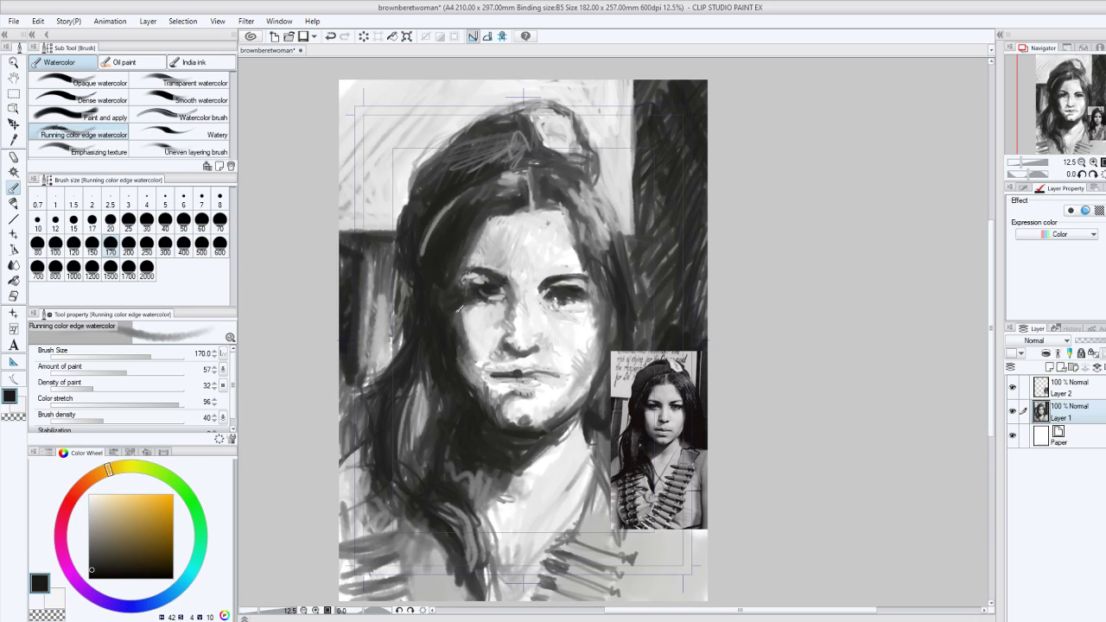
{"action": "left_click_drag", "start_coordinate": [481, 363], "coordinate": [462, 334]}
Switch to near-white (H 225, S 1, V 96), lighten the cheek and forehead, and add a highlight to the hair above the reference photo.
{"action": "left_click", "coordinate": [12, 405]}
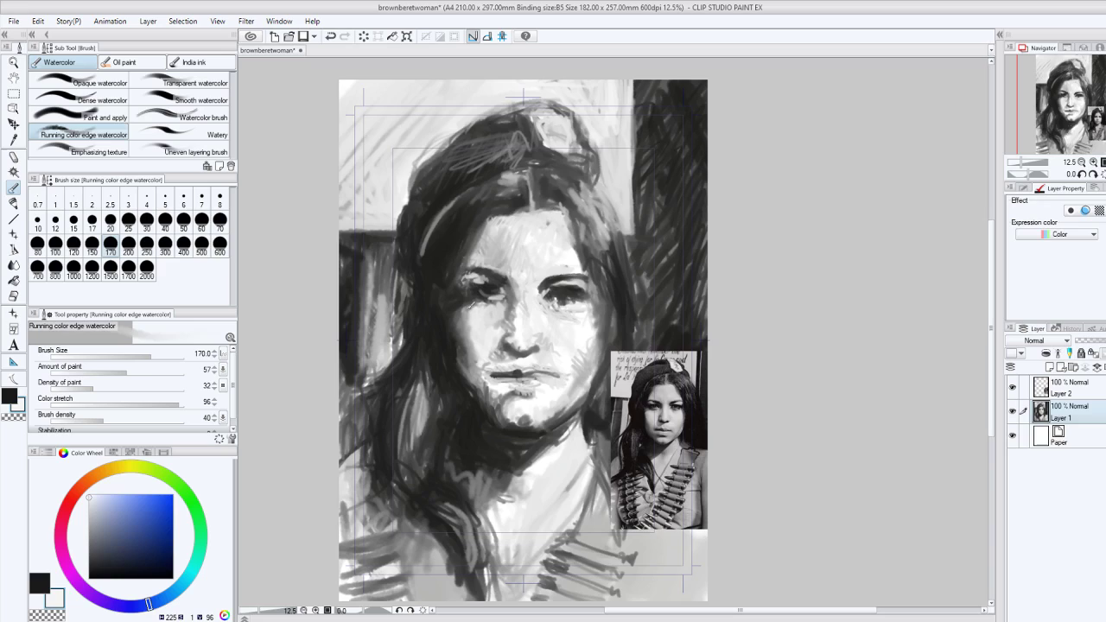
{"action": "left_click_drag", "start_coordinate": [459, 322], "coordinate": [469, 306]}
{"action": "left_click_drag", "start_coordinate": [469, 263], "coordinate": [503, 228]}
{"action": "left_click_drag", "start_coordinate": [503, 254], "coordinate": [510, 229]}
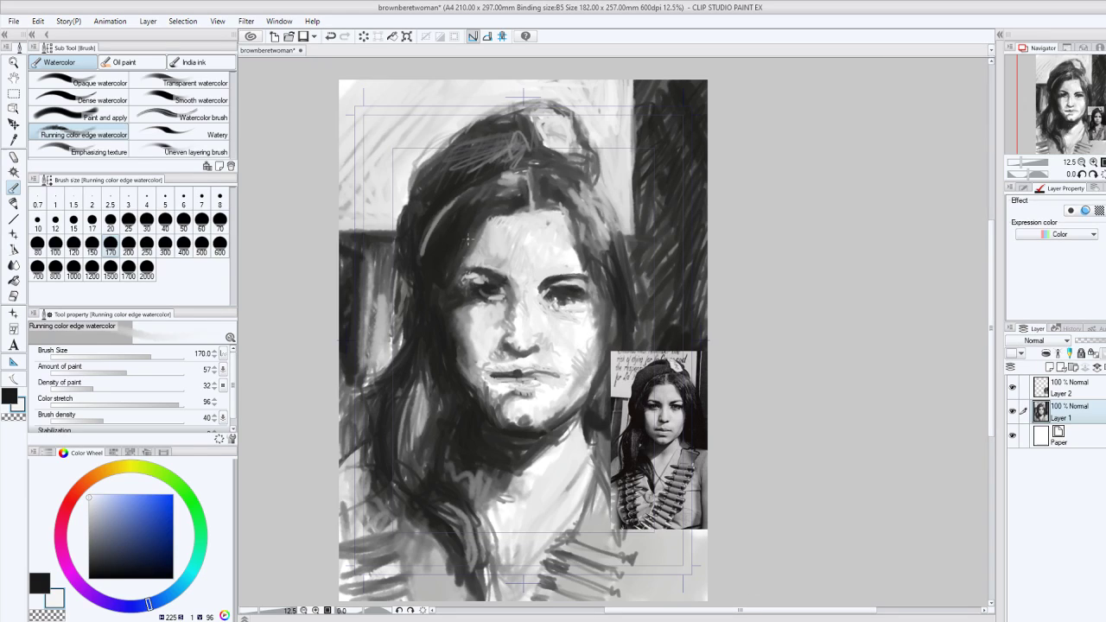
{"action": "left_click_drag", "start_coordinate": [637, 270], "coordinate": [622, 300]}
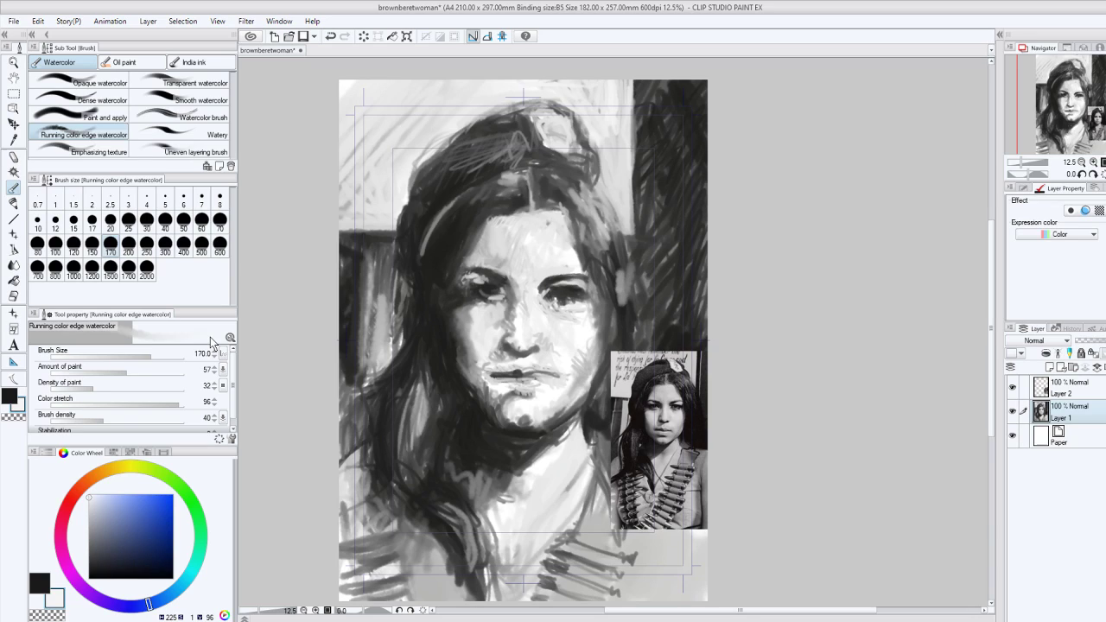
Switch to the dark colour and darken the hair between the face and the dark background panel.
{"action": "key", "text": "x"}
{"action": "left_click_drag", "start_coordinate": [600, 259], "coordinate": [636, 343]}
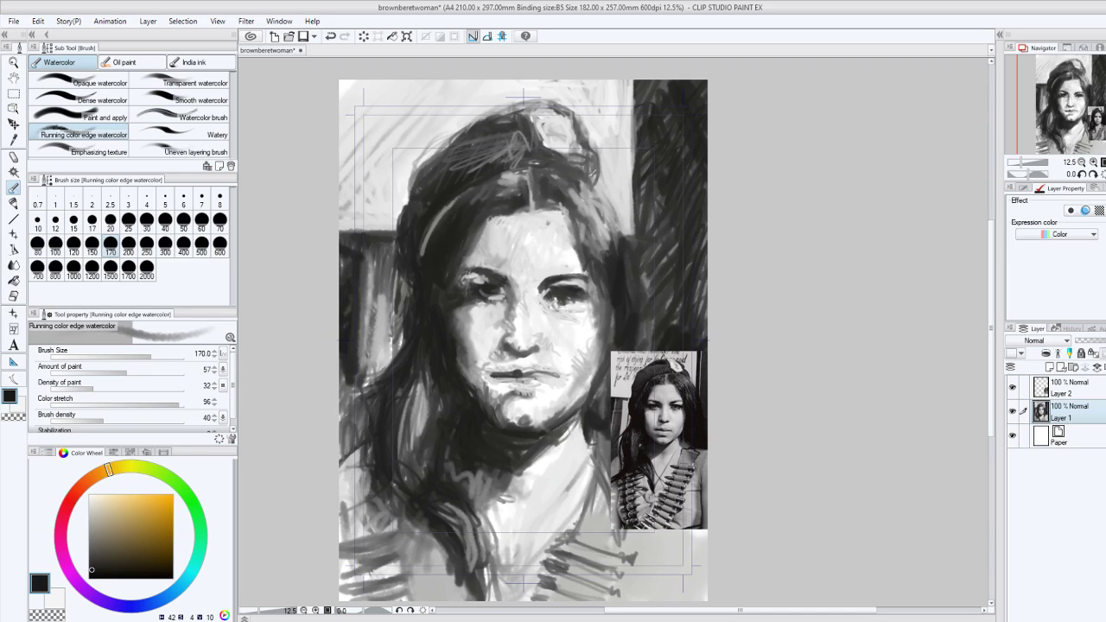
{"action": "left_click_drag", "start_coordinate": [605, 187], "coordinate": [631, 292]}
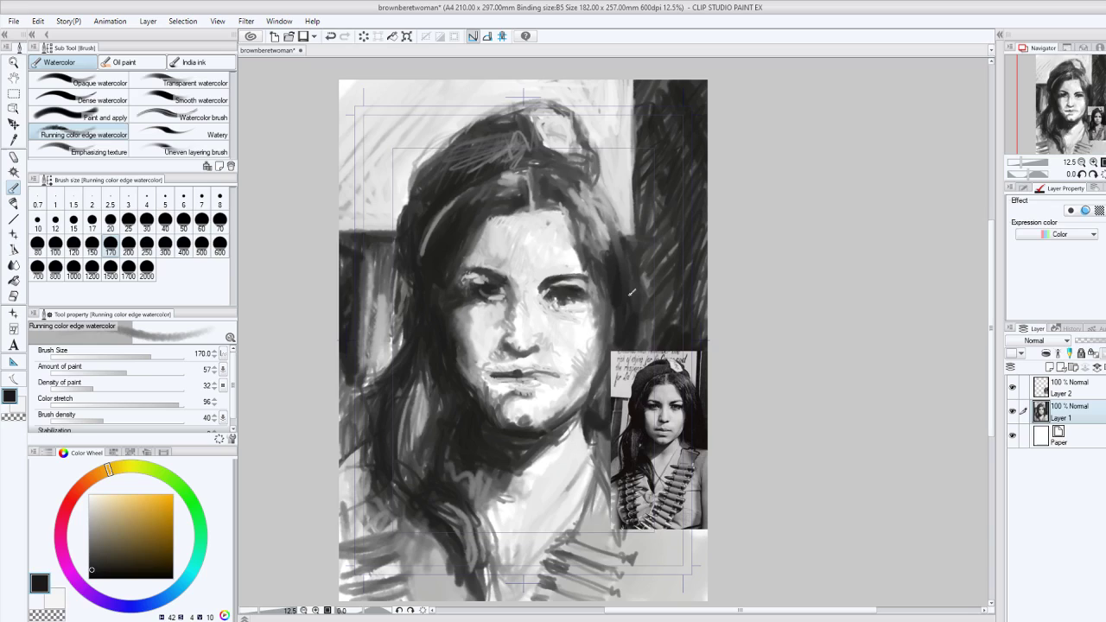
Fill the dark background panel above the reference photo with dense dark vertical strokes.
{"action": "left_click_drag", "start_coordinate": [636, 216], "coordinate": [644, 345]}
{"action": "left_click_drag", "start_coordinate": [661, 268], "coordinate": [647, 346]}
{"action": "left_click_drag", "start_coordinate": [692, 224], "coordinate": [702, 315]}
{"action": "left_click_drag", "start_coordinate": [704, 259], "coordinate": [699, 304]}
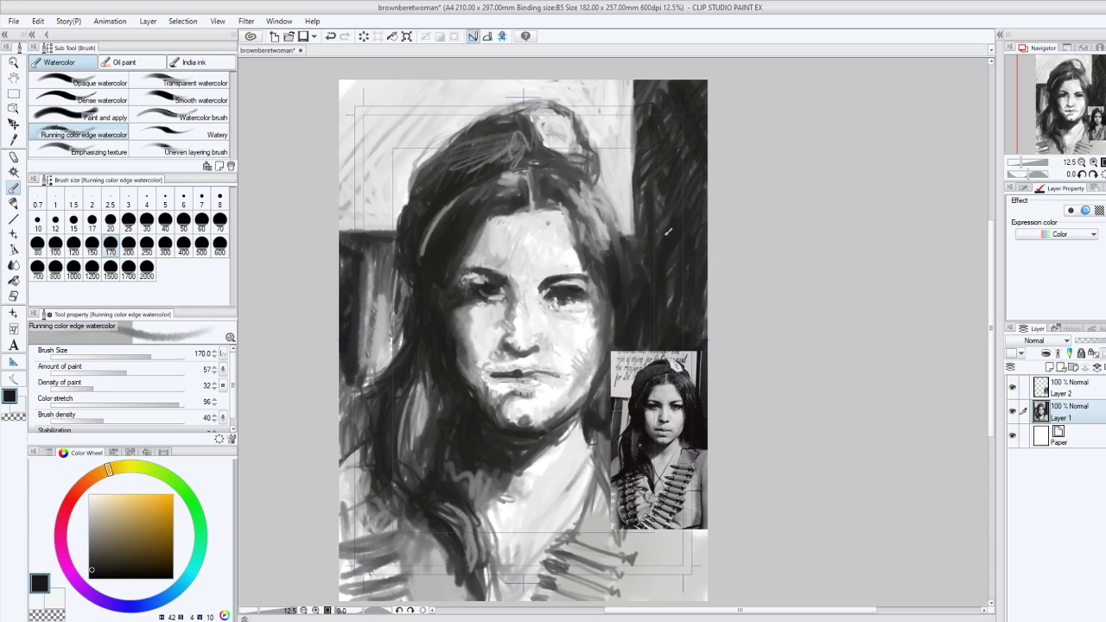
{"action": "left_click_drag", "start_coordinate": [648, 139], "coordinate": [638, 249]}
{"action": "mouse_move", "coordinate": [681, 212]}
{"action": "left_mouse_down"}
{"action": "mouse_move", "coordinate": [695, 78]}
{"action": "mouse_move", "coordinate": [670, 261]}
{"action": "left_mouse_up"}
{"action": "mouse_move", "coordinate": [668, 182]}
{"action": "left_mouse_down"}
{"action": "mouse_move", "coordinate": [667, 114]}
{"action": "mouse_move", "coordinate": [670, 138]}
{"action": "left_mouse_up"}
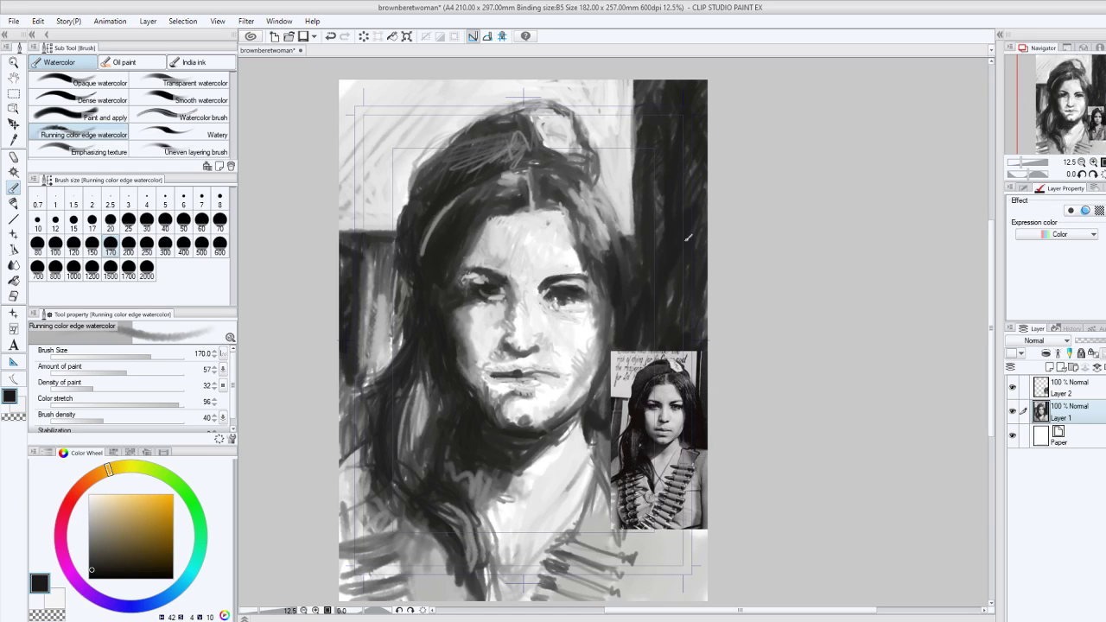
{"action": "left_click_drag", "start_coordinate": [687, 332], "coordinate": [681, 301]}
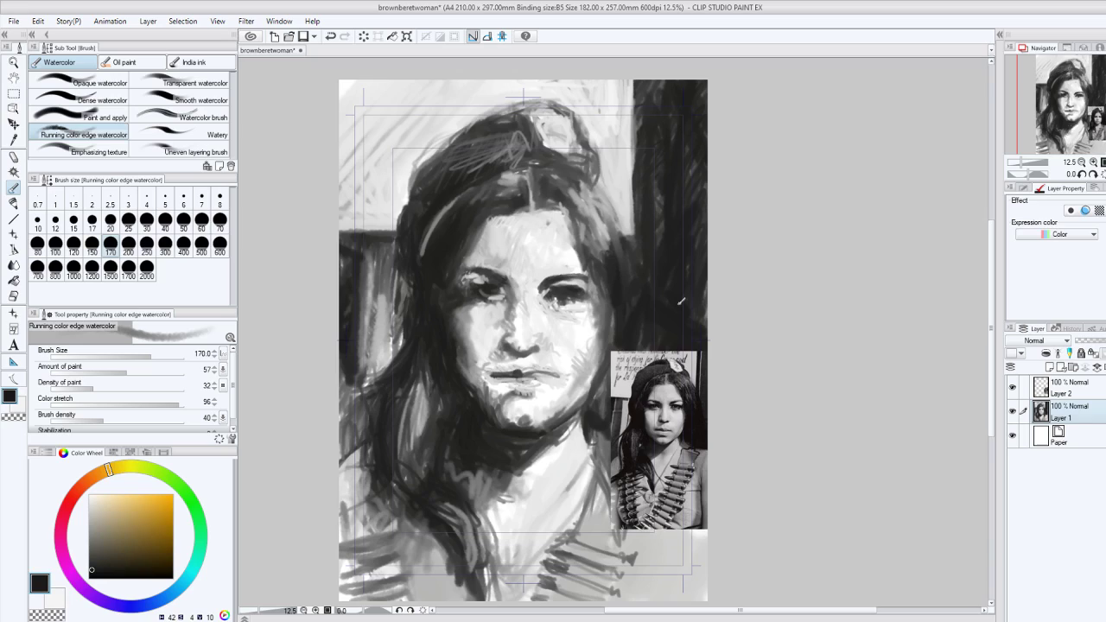
Darken the long hair beside the jaw and over the shoulder opposite the reference photo.
{"action": "left_click_drag", "start_coordinate": [415, 366], "coordinate": [417, 445]}
{"action": "left_click_drag", "start_coordinate": [411, 389], "coordinate": [425, 452]}
{"action": "mouse_move", "coordinate": [340, 435]}
{"action": "left_mouse_down"}
{"action": "mouse_move", "coordinate": [371, 391]}
{"action": "mouse_move", "coordinate": [367, 422]}
{"action": "left_mouse_up"}
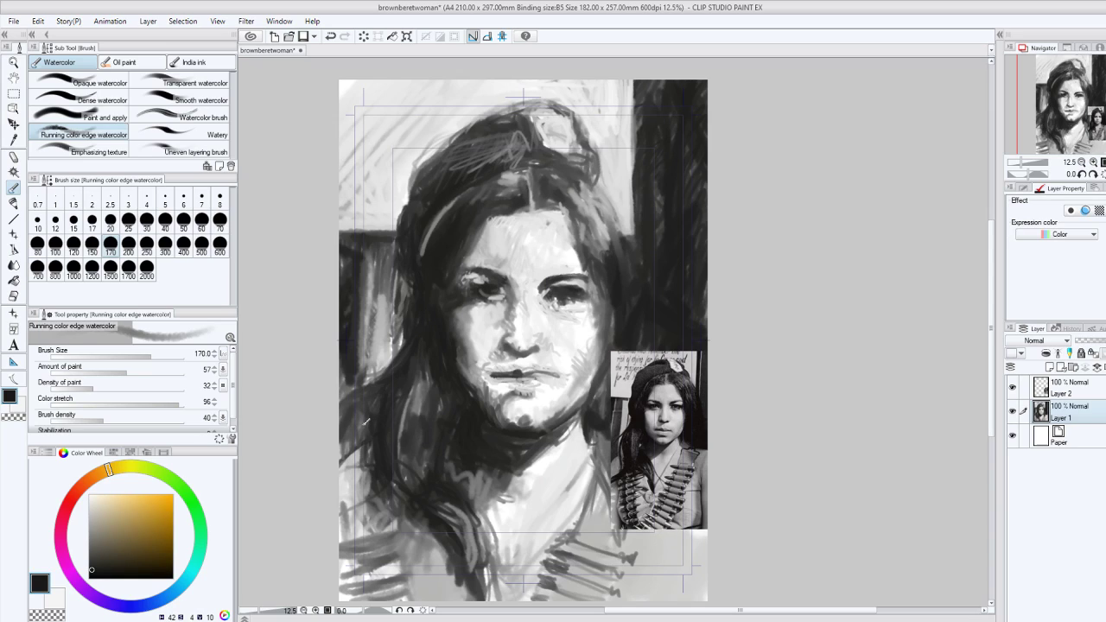
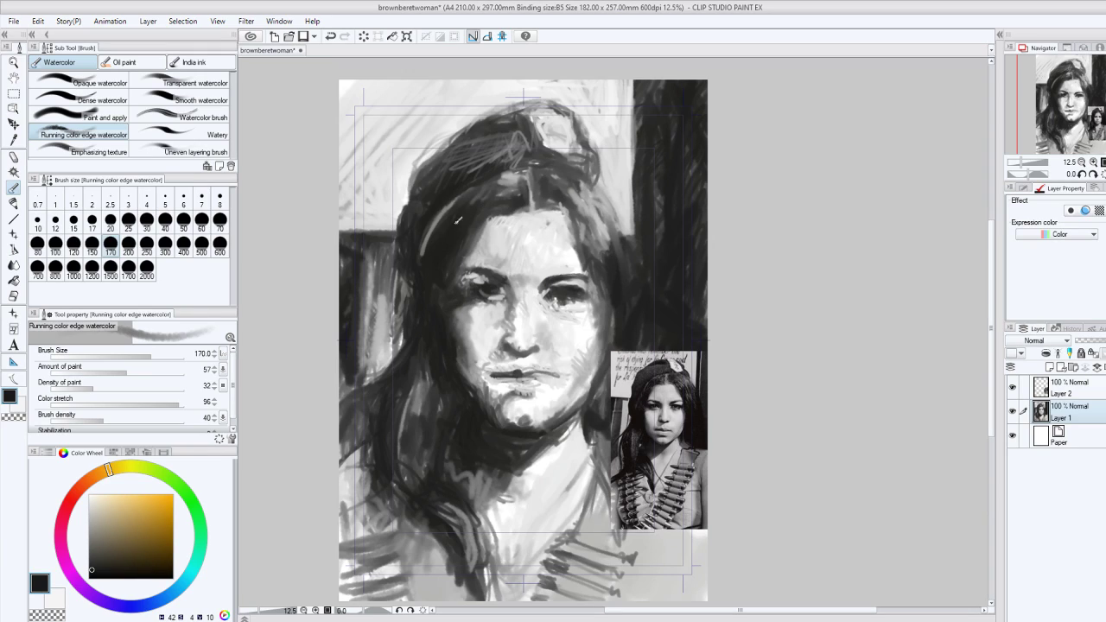
Darken the hair at the temple, the beret's lower edge under the badge, and the hair beside the cheek above the reference photo.
{"action": "mouse_move", "coordinate": [574, 214]}
{"action": "left_mouse_down"}
{"action": "mouse_move", "coordinate": [580, 251]}
{"action": "mouse_move", "coordinate": [598, 250]}
{"action": "mouse_move", "coordinate": [593, 210]}
{"action": "left_mouse_up"}
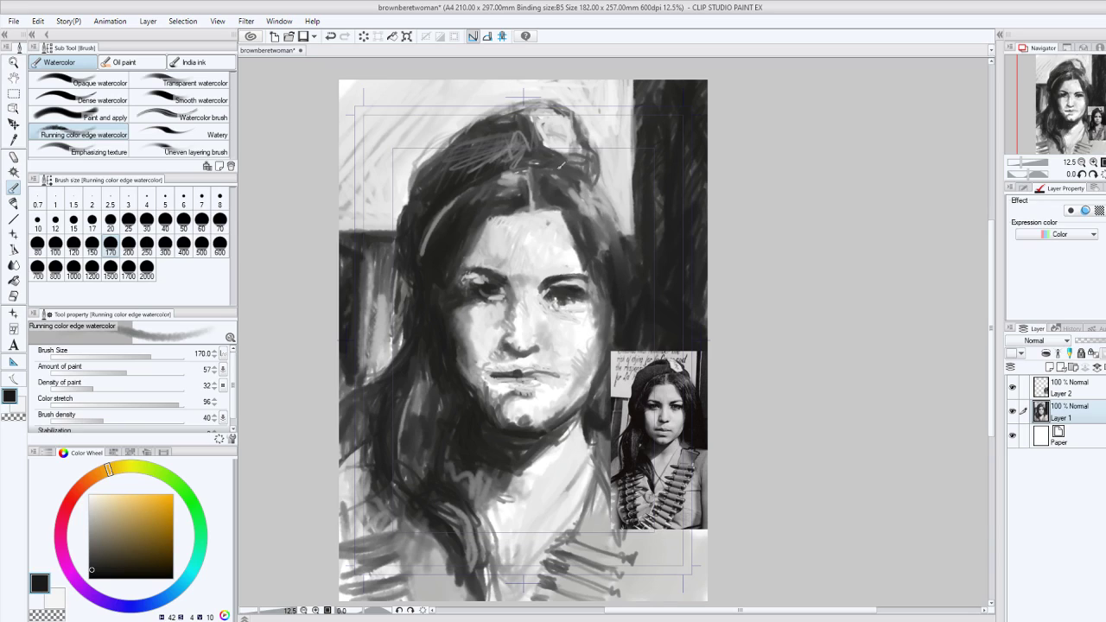
{"action": "left_click", "coordinate": [579, 172]}
{"action": "left_click_drag", "start_coordinate": [578, 154], "coordinate": [596, 173]}
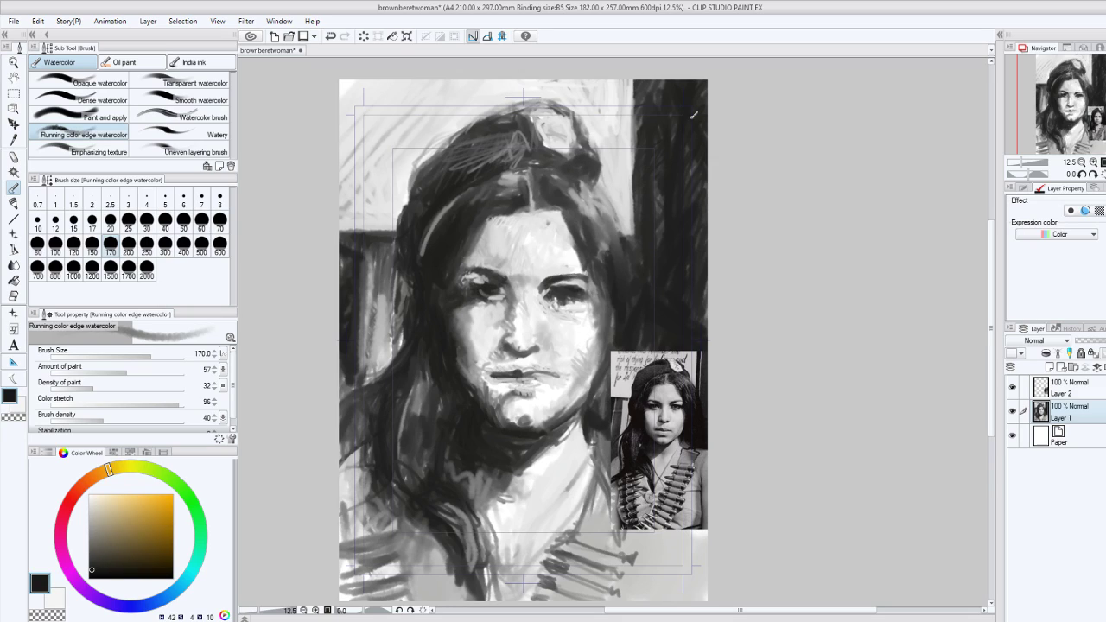
{"action": "left_click_drag", "start_coordinate": [607, 356], "coordinate": [603, 307]}
{"action": "left_click_drag", "start_coordinate": [605, 361], "coordinate": [614, 285]}
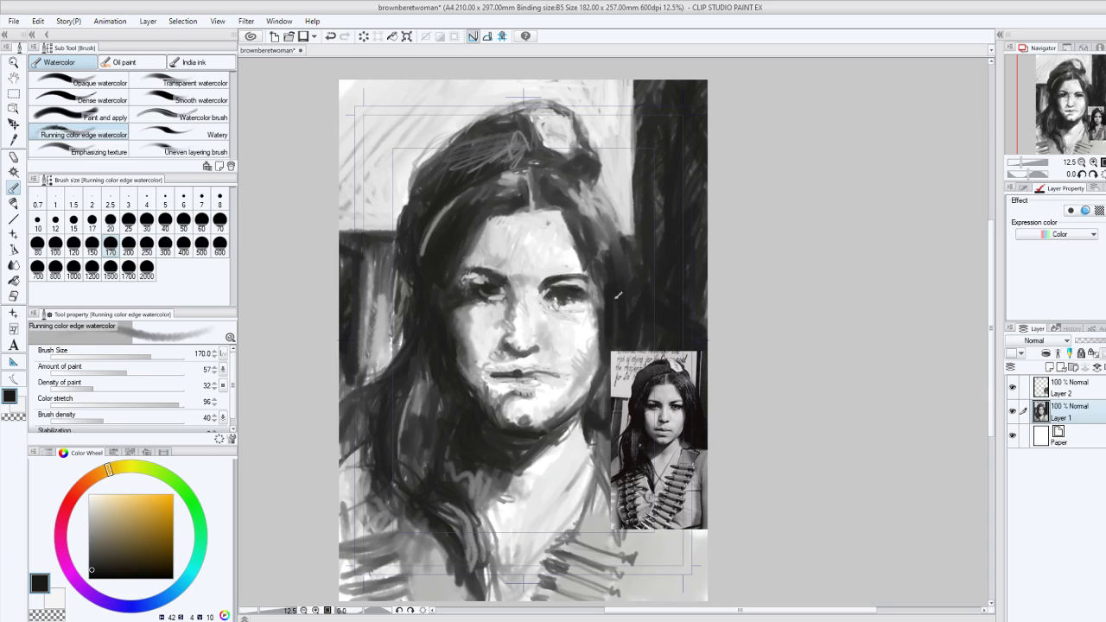
Darken the hair and background beside the cheek and neck near the reference photo, and add a dark stroke on the clothing below it.
{"action": "left_click_drag", "start_coordinate": [650, 339], "coordinate": [697, 308]}
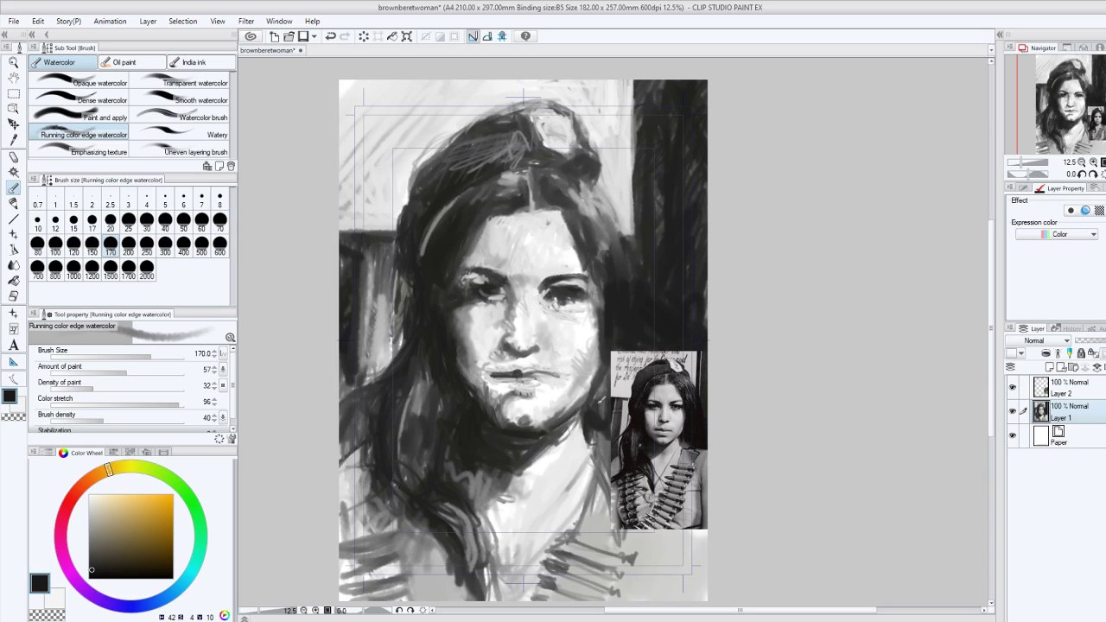
{"action": "left_click_drag", "start_coordinate": [597, 373], "coordinate": [607, 415]}
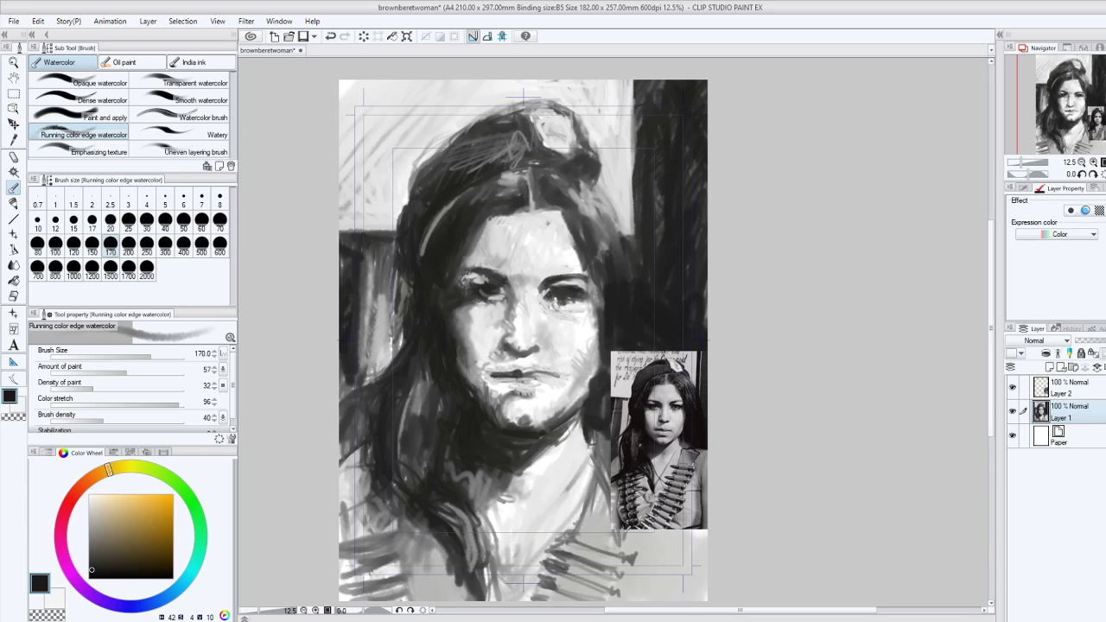
{"action": "left_click_drag", "start_coordinate": [607, 460], "coordinate": [603, 520]}
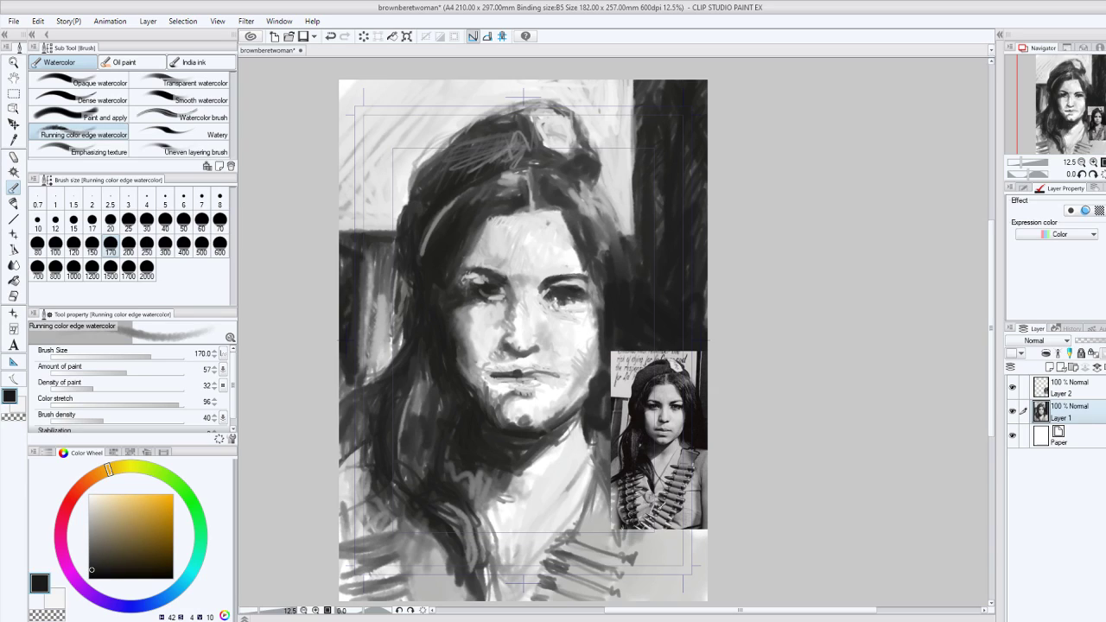
{"action": "mouse_move", "coordinate": [662, 507]}
{"action": "left_mouse_down"}
{"action": "mouse_move", "coordinate": [671, 594]}
{"action": "mouse_move", "coordinate": [645, 522]}
{"action": "mouse_move", "coordinate": [642, 543]}
{"action": "mouse_move", "coordinate": [667, 596]}
{"action": "left_mouse_up"}
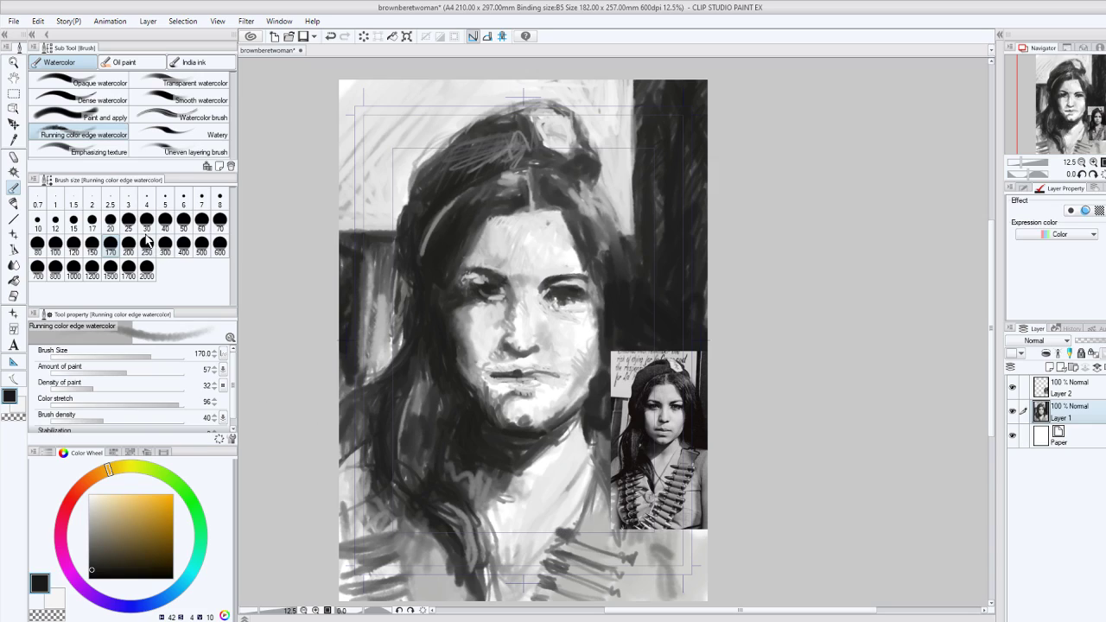
Darken the iris of the eye nearer the reference photo, using the dark colour at brush size 60.
{"action": "left_click", "coordinate": [56, 244]}
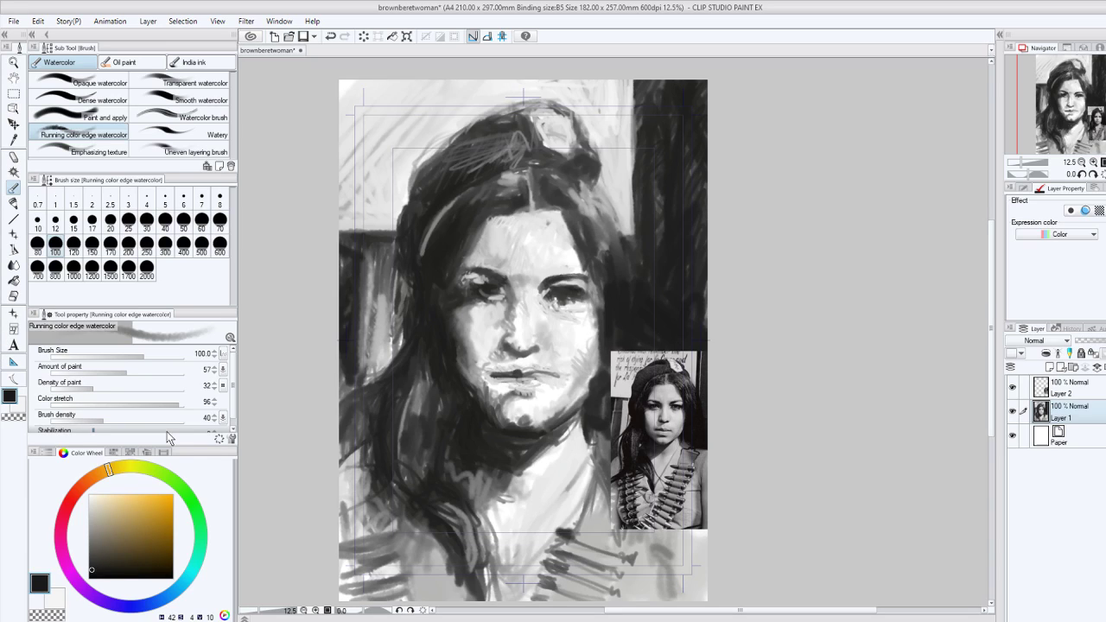
{"action": "key", "text": "x"}
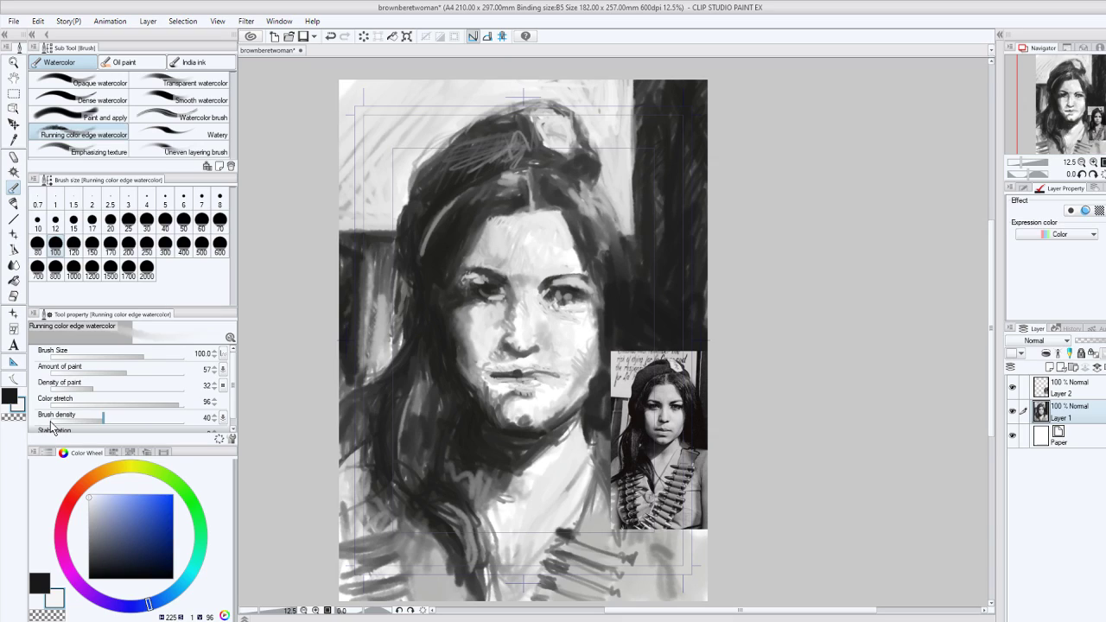
{"action": "key", "text": "ctrl+z"}
{"action": "key", "text": "ctrl+plus"}
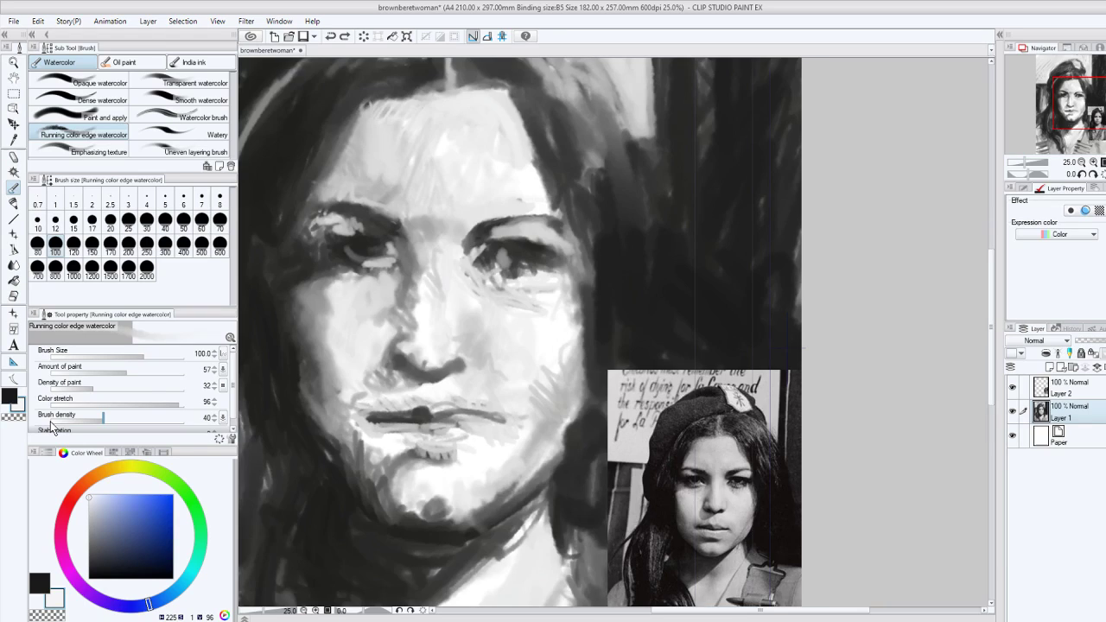
{"action": "left_click", "coordinate": [6, 394]}
{"action": "left_click", "coordinate": [201, 219]}
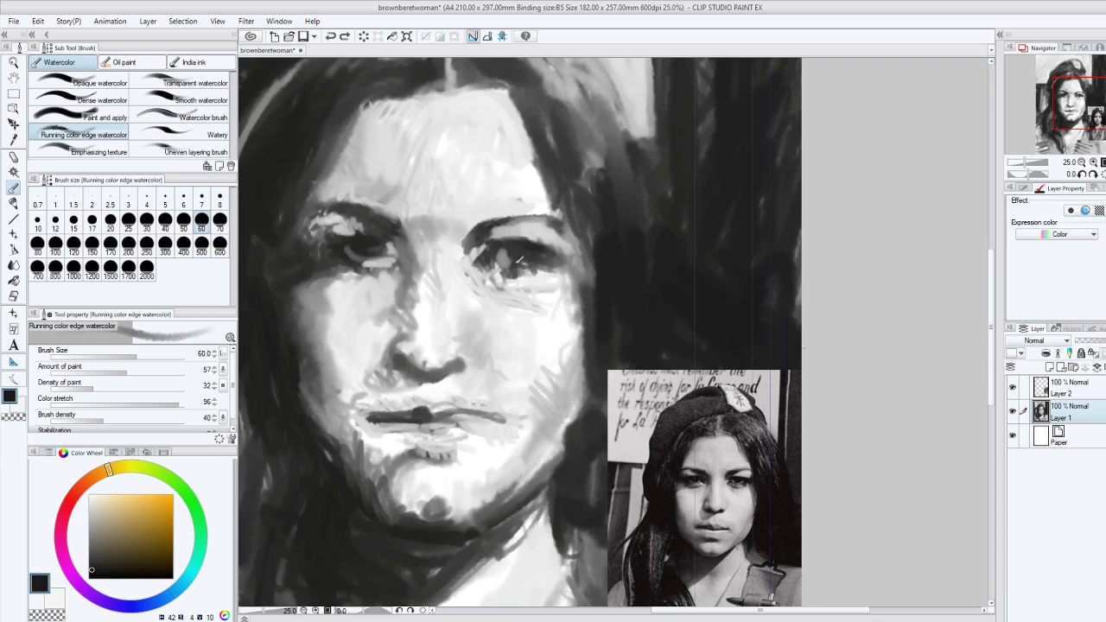
{"action": "mouse_move", "coordinate": [508, 244]}
{"action": "left_mouse_down"}
{"action": "mouse_move", "coordinate": [516, 253]}
{"action": "mouse_move", "coordinate": [492, 255]}
{"action": "mouse_move", "coordinate": [499, 275]}
{"action": "left_mouse_up"}
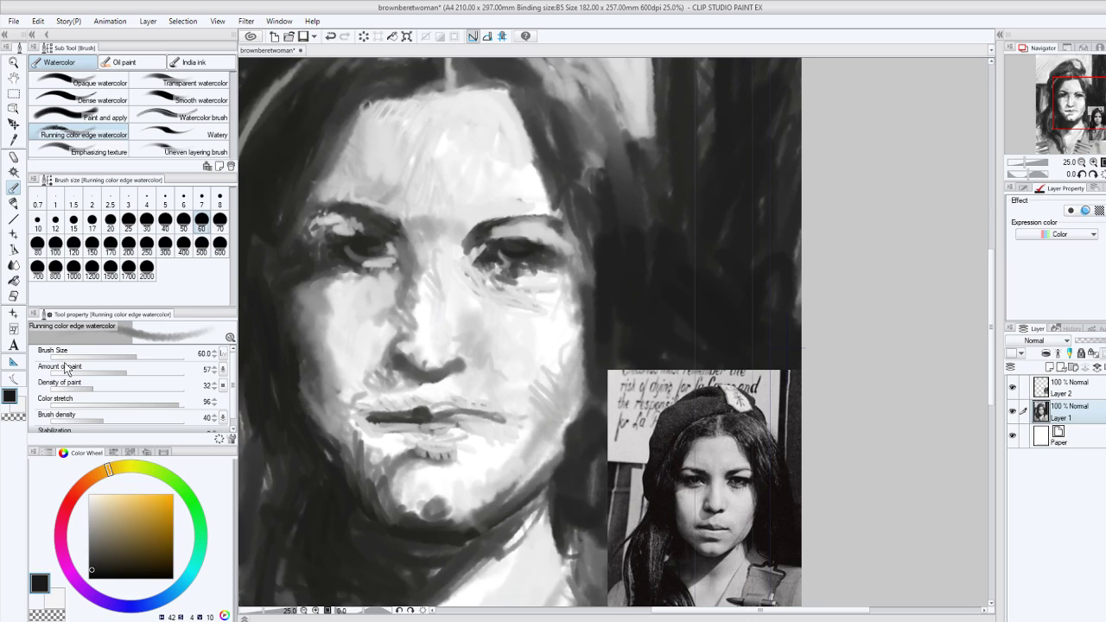
Add small light highlights around the iris of the eye nearer the reference photo, using the light colour at brush size 30.
{"action": "key", "text": "["}
{"action": "key", "text": "["}
{"action": "key", "text": "["}
{"action": "key", "text": "x"}
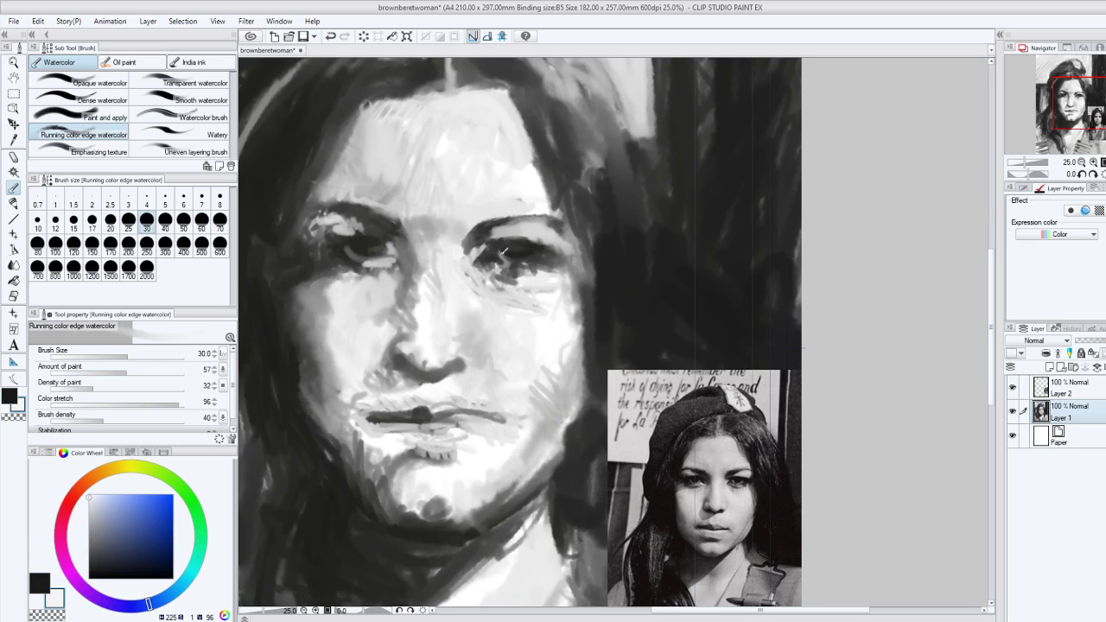
{"action": "mouse_move", "coordinate": [503, 253]}
{"action": "left_mouse_down"}
{"action": "mouse_move", "coordinate": [541, 257]}
{"action": "mouse_move", "coordinate": [523, 259]}
{"action": "left_mouse_up"}
Redefine both eyebrows in the dark colour and deepen the inner corner and upper lid of the eye farther from the reference photo.
{"action": "key", "text": "x"}
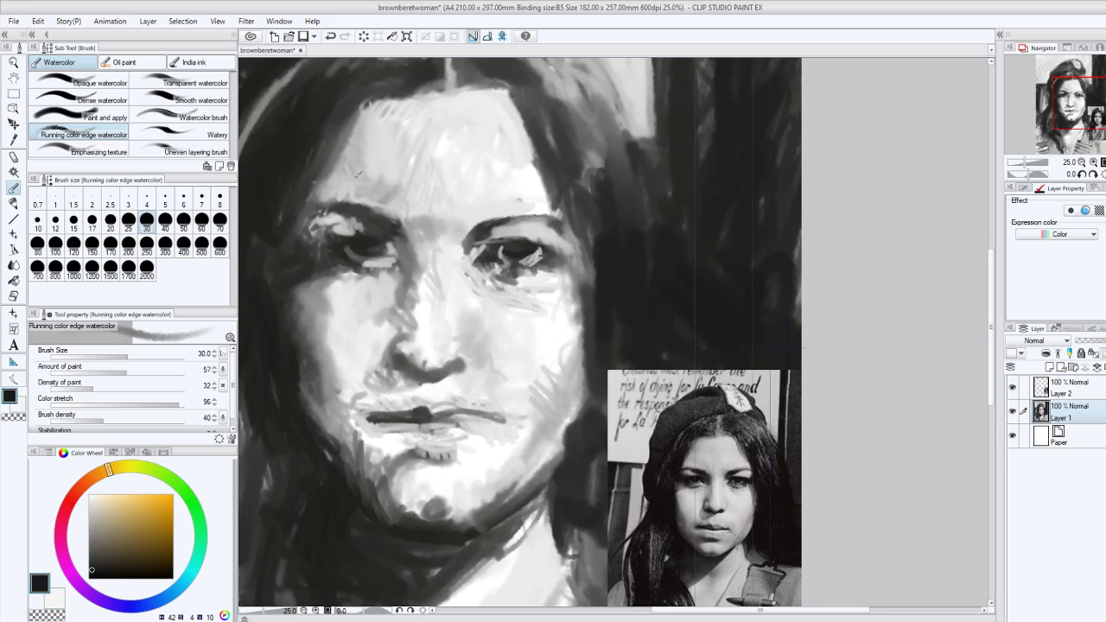
{"action": "mouse_move", "coordinate": [510, 220]}
{"action": "left_mouse_down"}
{"action": "mouse_move", "coordinate": [478, 239]}
{"action": "mouse_move", "coordinate": [542, 211]}
{"action": "mouse_move", "coordinate": [530, 212]}
{"action": "mouse_move", "coordinate": [555, 215]}
{"action": "left_mouse_up"}
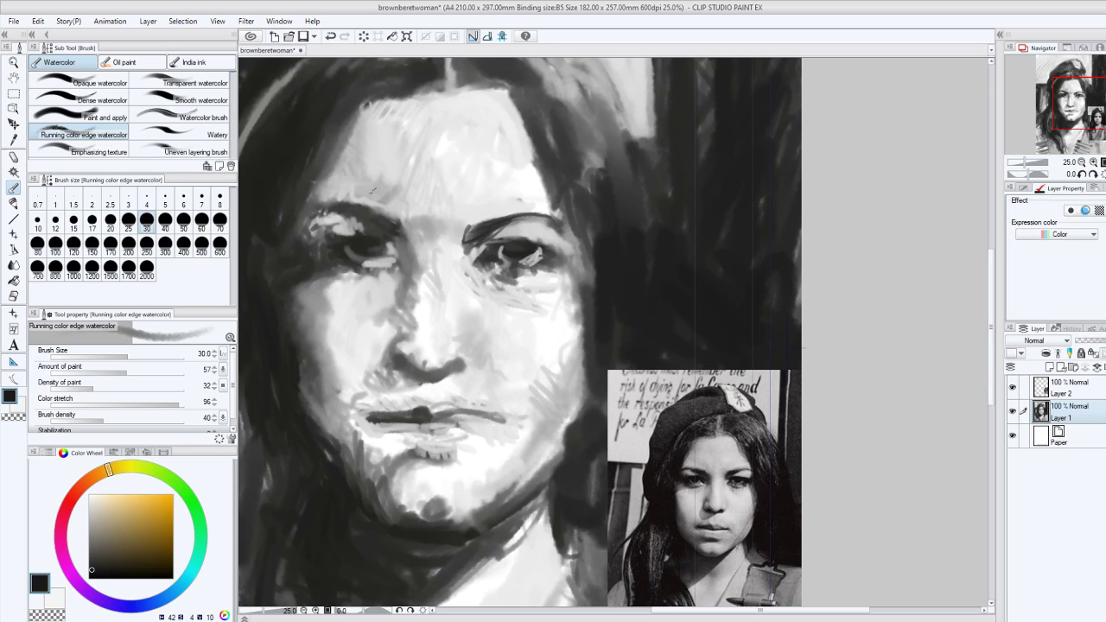
{"action": "left_click_drag", "start_coordinate": [346, 210], "coordinate": [396, 227]}
{"action": "left_click_drag", "start_coordinate": [406, 242], "coordinate": [394, 269]}
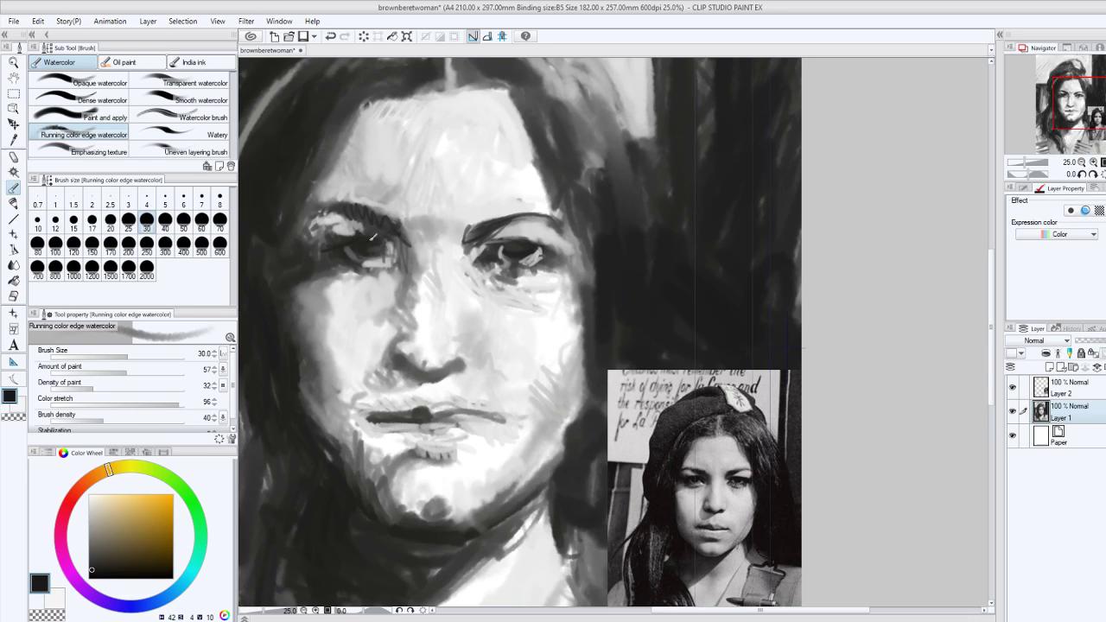
{"action": "mouse_move", "coordinate": [372, 236]}
{"action": "left_mouse_down"}
{"action": "mouse_move", "coordinate": [370, 260]}
{"action": "mouse_move", "coordinate": [383, 258]}
{"action": "mouse_move", "coordinate": [347, 273]}
{"action": "mouse_move", "coordinate": [294, 223]}
{"action": "left_mouse_up"}
Darken the line between the lips, and reinforce the brow and eye nearer the reference photo.
{"action": "mouse_move", "coordinate": [398, 400]}
{"action": "left_mouse_down"}
{"action": "mouse_move", "coordinate": [391, 422]}
{"action": "mouse_move", "coordinate": [379, 415]}
{"action": "mouse_move", "coordinate": [434, 416]}
{"action": "left_mouse_up"}
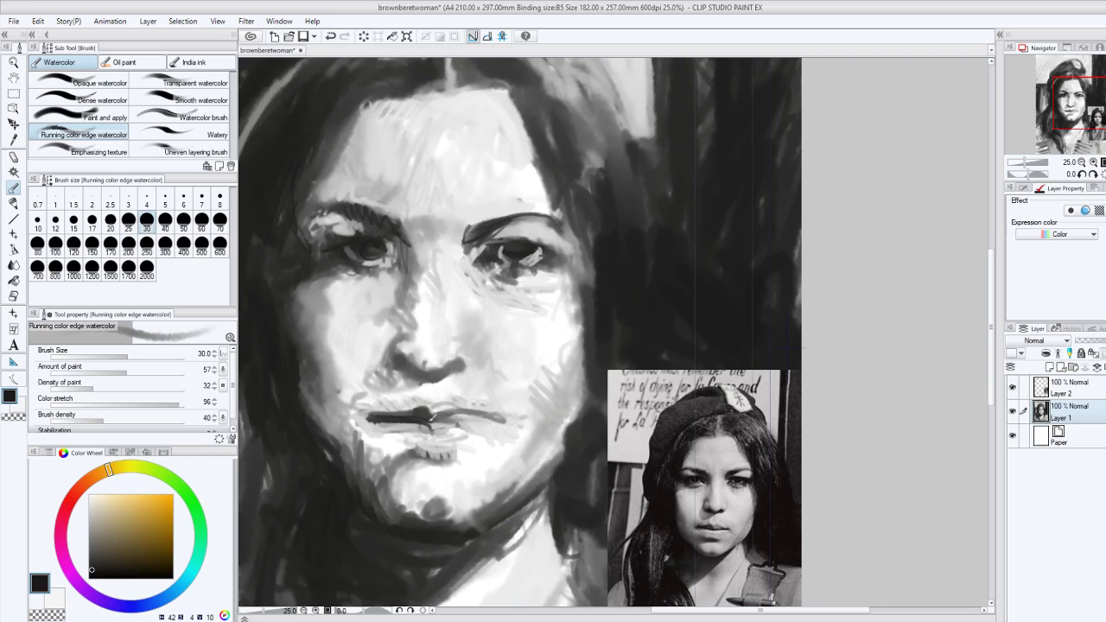
{"action": "left_click_drag", "start_coordinate": [432, 419], "coordinate": [488, 414]}
{"action": "left_click_drag", "start_coordinate": [503, 216], "coordinate": [543, 220]}
{"action": "mouse_move", "coordinate": [494, 241]}
{"action": "left_mouse_down"}
{"action": "mouse_move", "coordinate": [523, 237]}
{"action": "mouse_move", "coordinate": [508, 243]}
{"action": "mouse_move", "coordinate": [552, 256]}
{"action": "mouse_move", "coordinate": [518, 268]}
{"action": "left_mouse_up"}
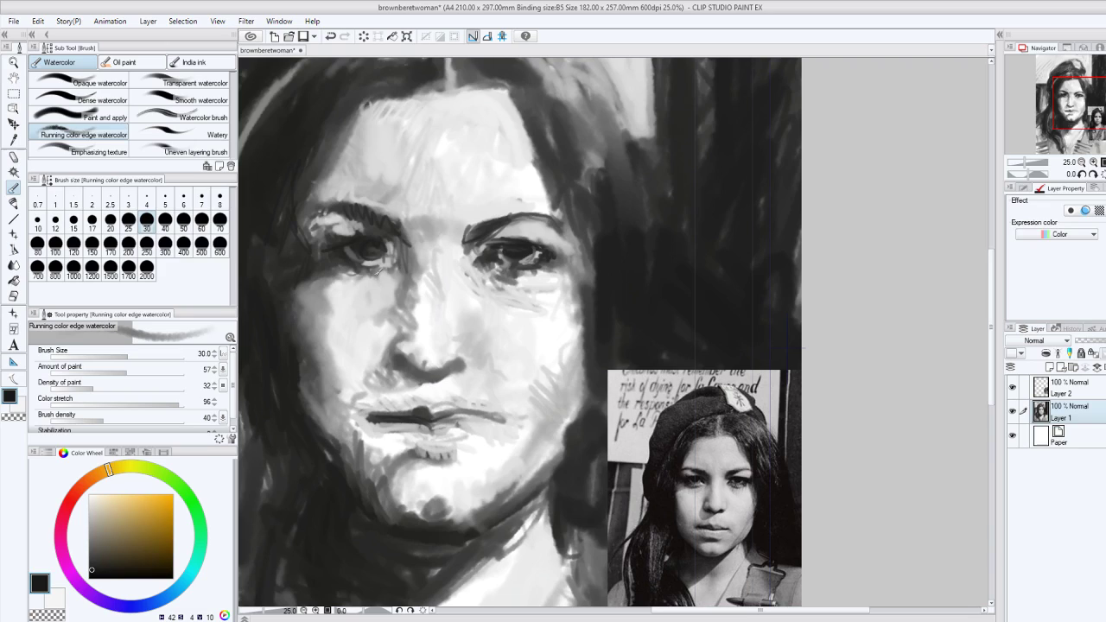
Darken beneath the eye farther from the reference photo, and sketch dark hair strokes at the temple and along the top of the forehead.
{"action": "left_click_drag", "start_coordinate": [371, 271], "coordinate": [339, 276]}
{"action": "left_click_drag", "start_coordinate": [290, 233], "coordinate": [286, 256]}
{"action": "left_click_drag", "start_coordinate": [279, 215], "coordinate": [273, 232]}
{"action": "mouse_move", "coordinate": [321, 198]}
{"action": "left_mouse_down"}
{"action": "mouse_move", "coordinate": [301, 223]}
{"action": "mouse_move", "coordinate": [335, 212]}
{"action": "left_mouse_up"}
{"action": "mouse_move", "coordinate": [354, 108]}
{"action": "left_mouse_down"}
{"action": "mouse_move", "coordinate": [299, 192]}
{"action": "mouse_move", "coordinate": [436, 83]}
{"action": "mouse_move", "coordinate": [340, 105]}
{"action": "mouse_move", "coordinate": [424, 76]}
{"action": "left_mouse_up"}
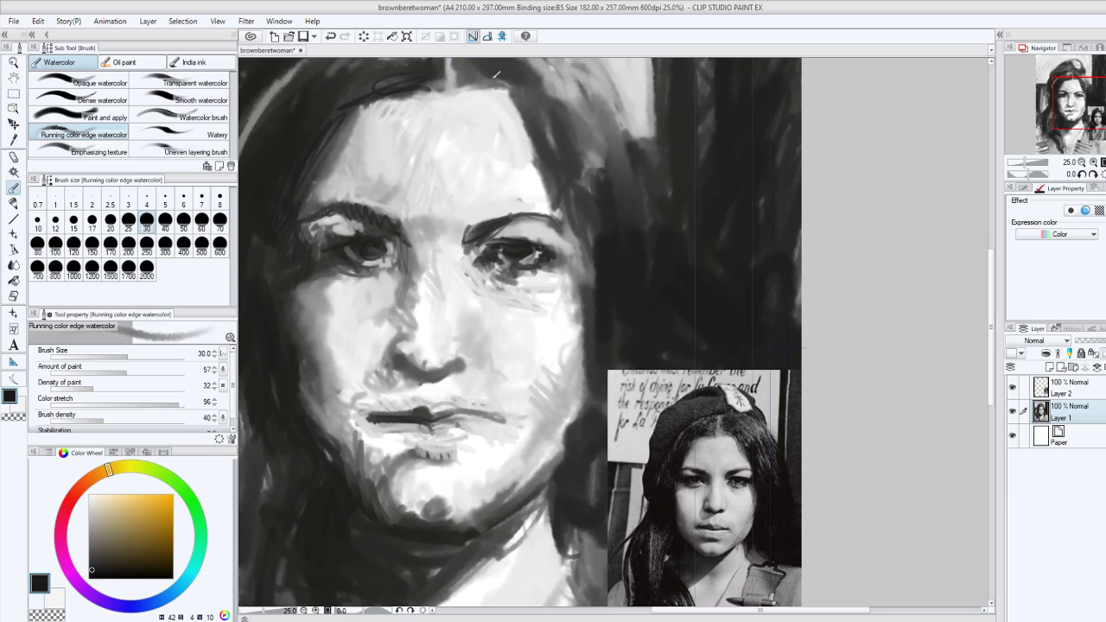
{"action": "left_click_drag", "start_coordinate": [495, 75], "coordinate": [529, 106]}
Define the lip line, the shadow below the lower lip, the nostril and the inner eye corner with dark strokes.
{"action": "mouse_move", "coordinate": [438, 407]}
{"action": "left_mouse_down"}
{"action": "mouse_move", "coordinate": [494, 419]}
{"action": "mouse_move", "coordinate": [462, 403]}
{"action": "mouse_move", "coordinate": [415, 425]}
{"action": "left_mouse_up"}
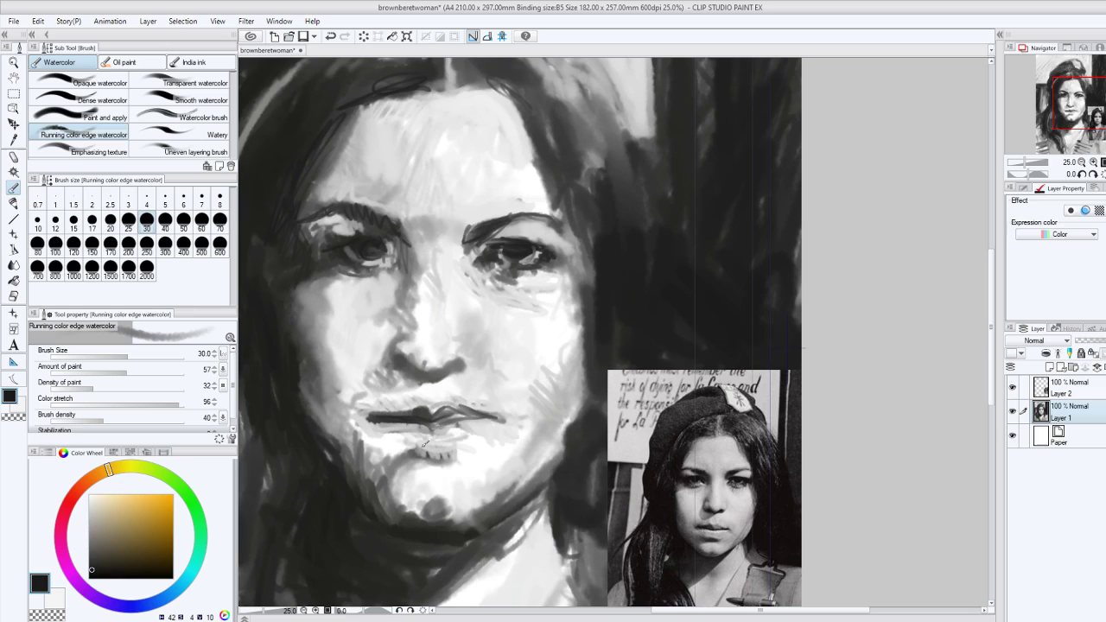
{"action": "left_click_drag", "start_coordinate": [426, 445], "coordinate": [439, 456]}
{"action": "left_click_drag", "start_coordinate": [455, 412], "coordinate": [478, 422]}
{"action": "left_click_drag", "start_coordinate": [424, 375], "coordinate": [393, 356]}
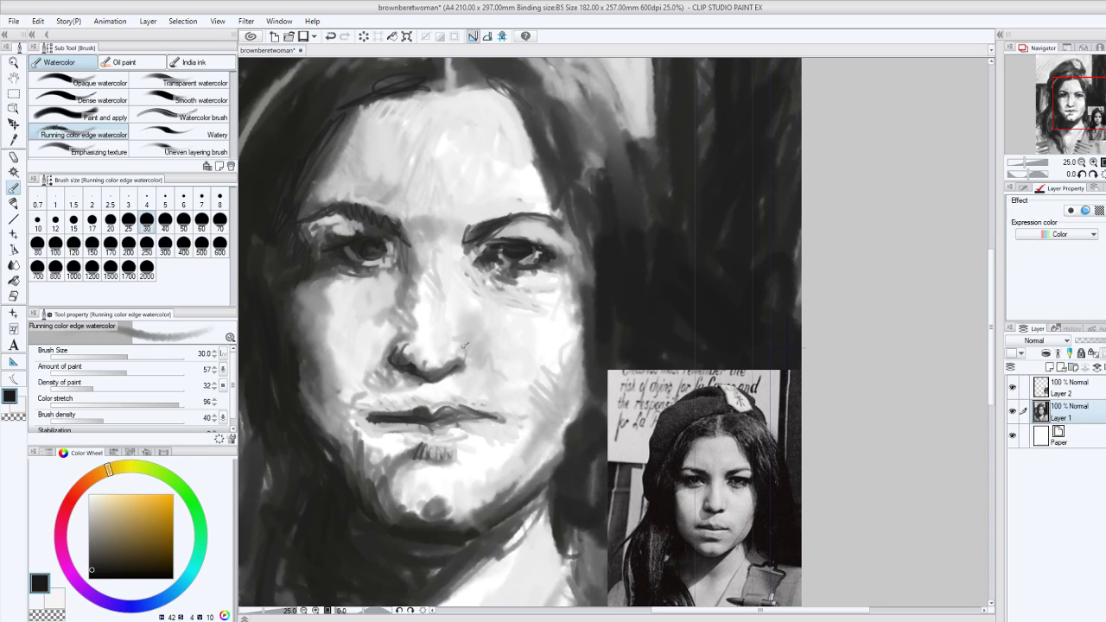
{"action": "mouse_move", "coordinate": [417, 249]}
{"action": "left_mouse_down"}
{"action": "mouse_move", "coordinate": [413, 258]}
{"action": "mouse_move", "coordinate": [408, 244]}
{"action": "mouse_move", "coordinate": [417, 246]}
{"action": "left_mouse_up"}
Lighten both cheeks, the chin and the forehead, using the light colour at brush size 100.
{"action": "key", "text": "x"}
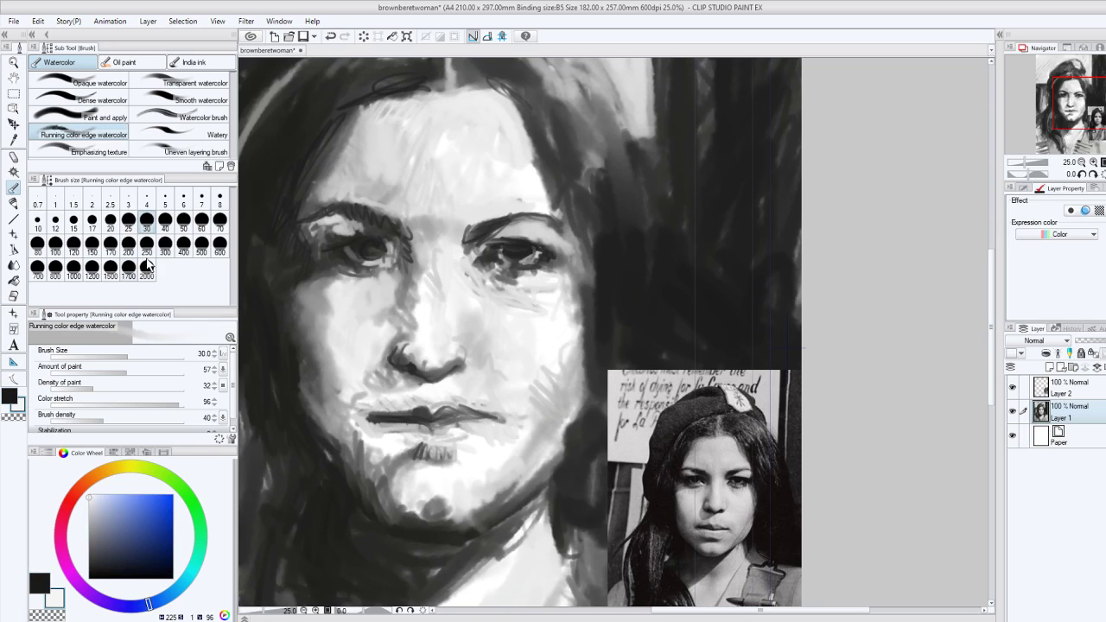
{"action": "left_click", "coordinate": [184, 247]}
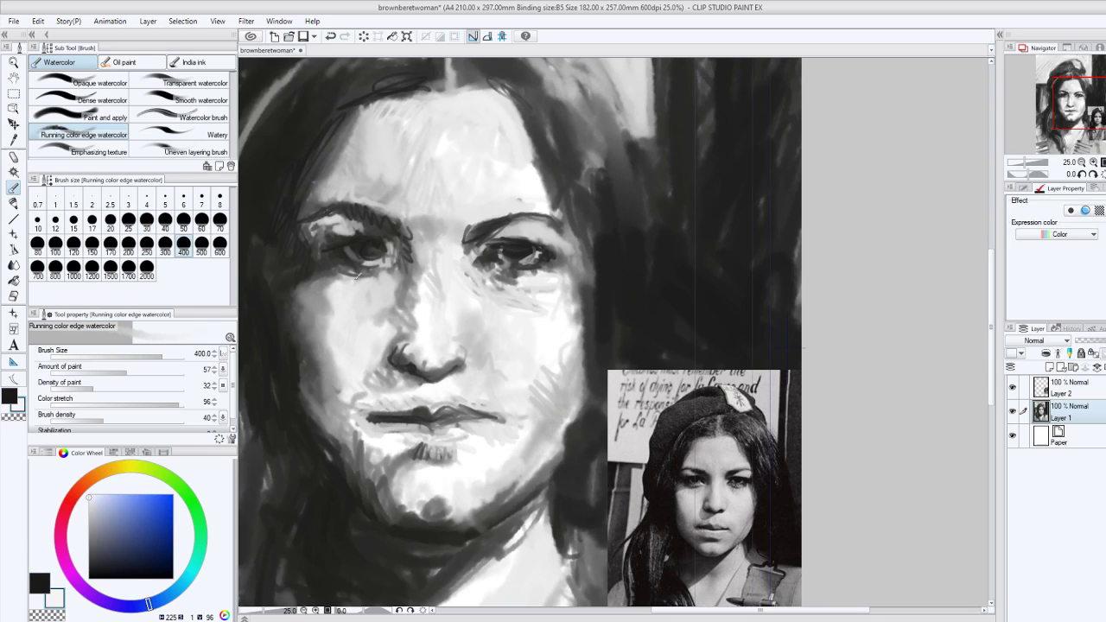
{"action": "left_click", "coordinate": [55, 247]}
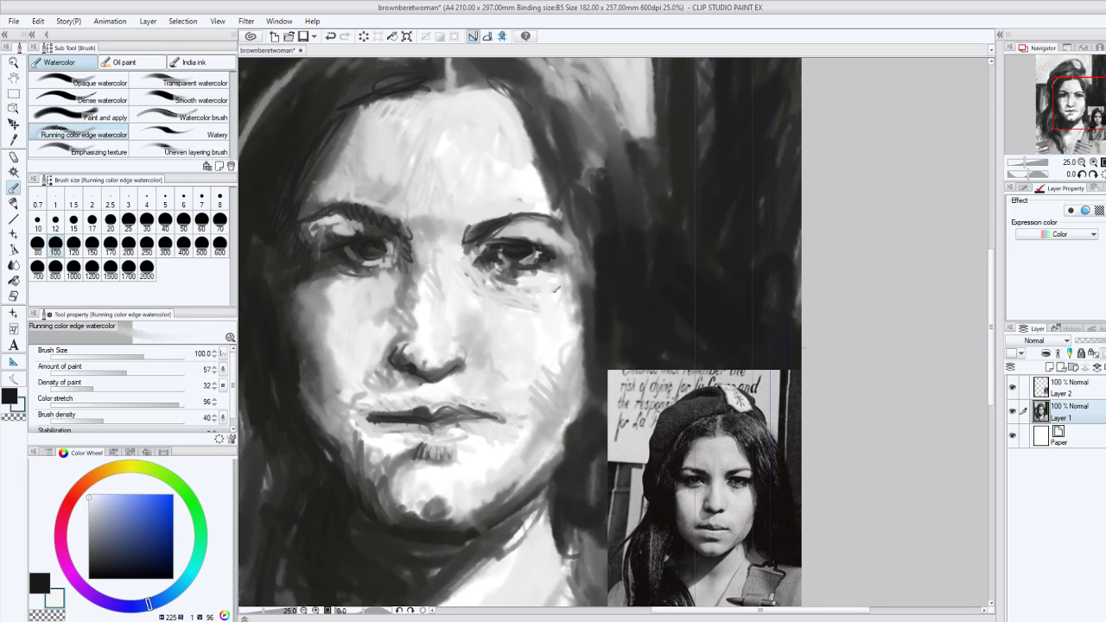
{"action": "left_click_drag", "start_coordinate": [548, 333], "coordinate": [535, 389]}
{"action": "mouse_move", "coordinate": [318, 294]}
{"action": "left_mouse_down"}
{"action": "mouse_move", "coordinate": [334, 354]}
{"action": "mouse_move", "coordinate": [335, 291]}
{"action": "mouse_move", "coordinate": [353, 403]}
{"action": "mouse_move", "coordinate": [402, 460]}
{"action": "left_mouse_up"}
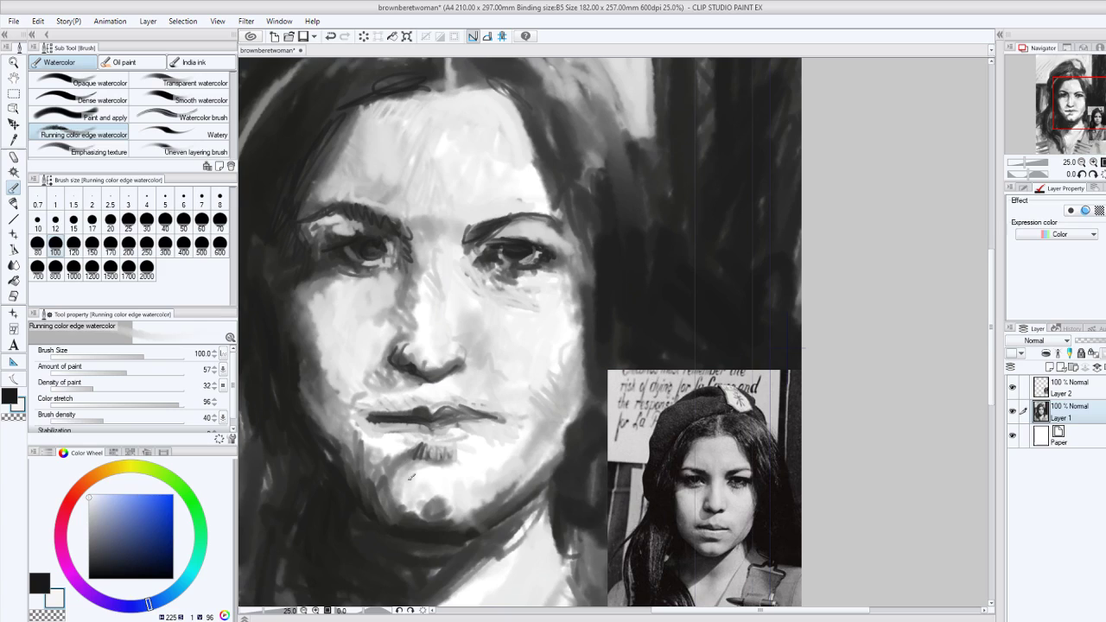
{"action": "left_click_drag", "start_coordinate": [415, 479], "coordinate": [450, 491]}
{"action": "left_click_drag", "start_coordinate": [448, 154], "coordinate": [425, 123]}
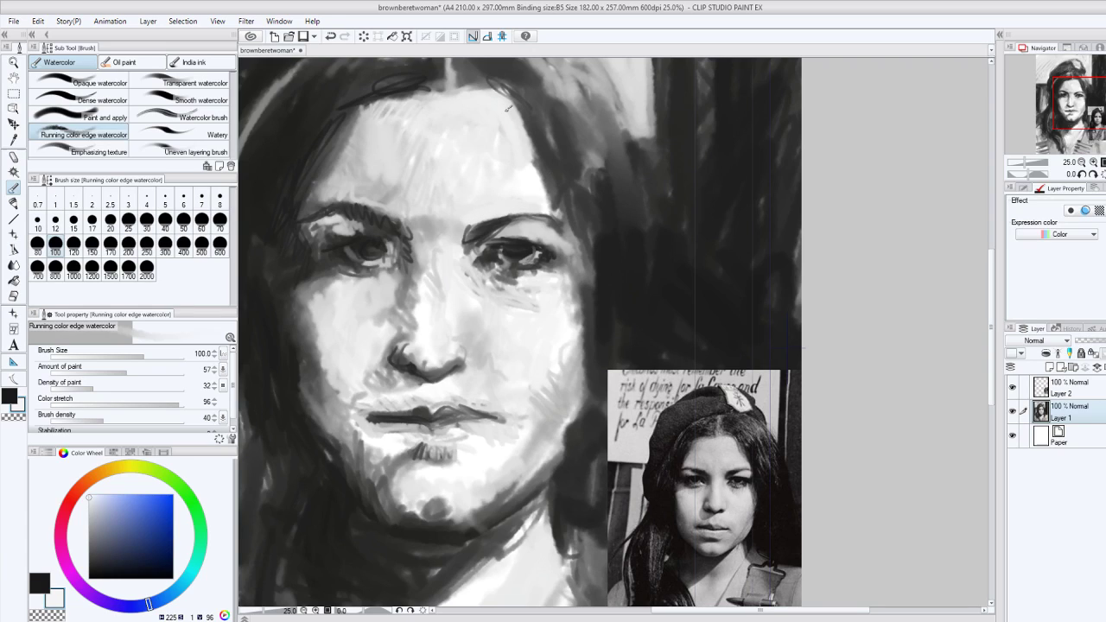
Choose a near-white with value 99 and brighten the forehead, outer cheek, nose bridge and skin around both eyebrows.
{"action": "left_click", "coordinate": [91, 495]}
{"action": "left_click_drag", "start_coordinate": [460, 120], "coordinate": [505, 139]}
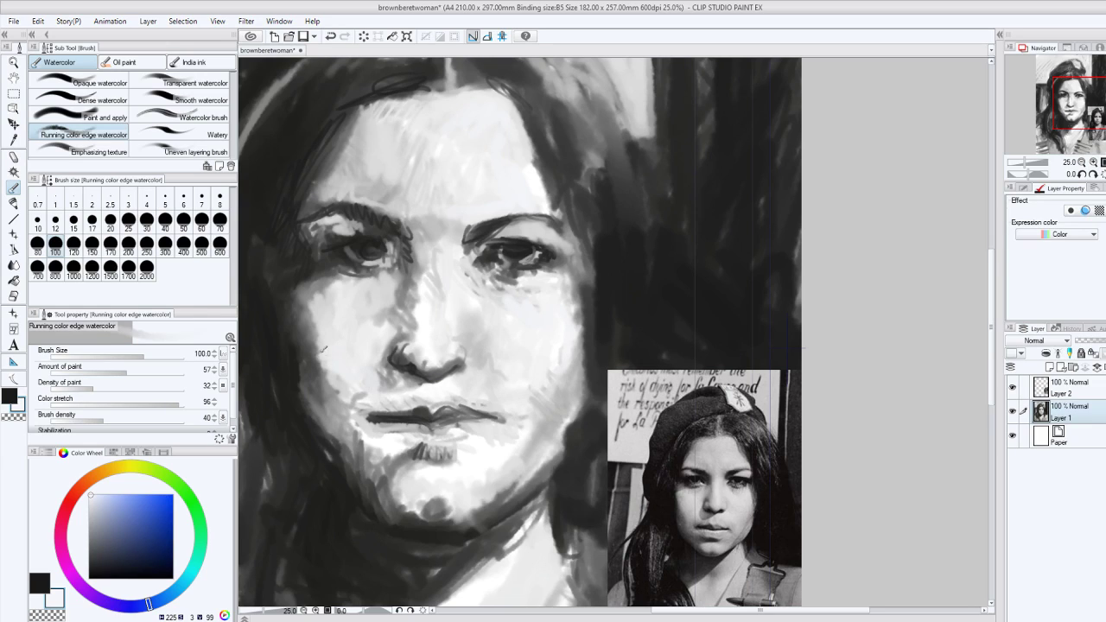
{"action": "mouse_move", "coordinate": [325, 316]}
{"action": "left_mouse_down"}
{"action": "mouse_move", "coordinate": [328, 303]}
{"action": "mouse_move", "coordinate": [311, 308]}
{"action": "left_mouse_up"}
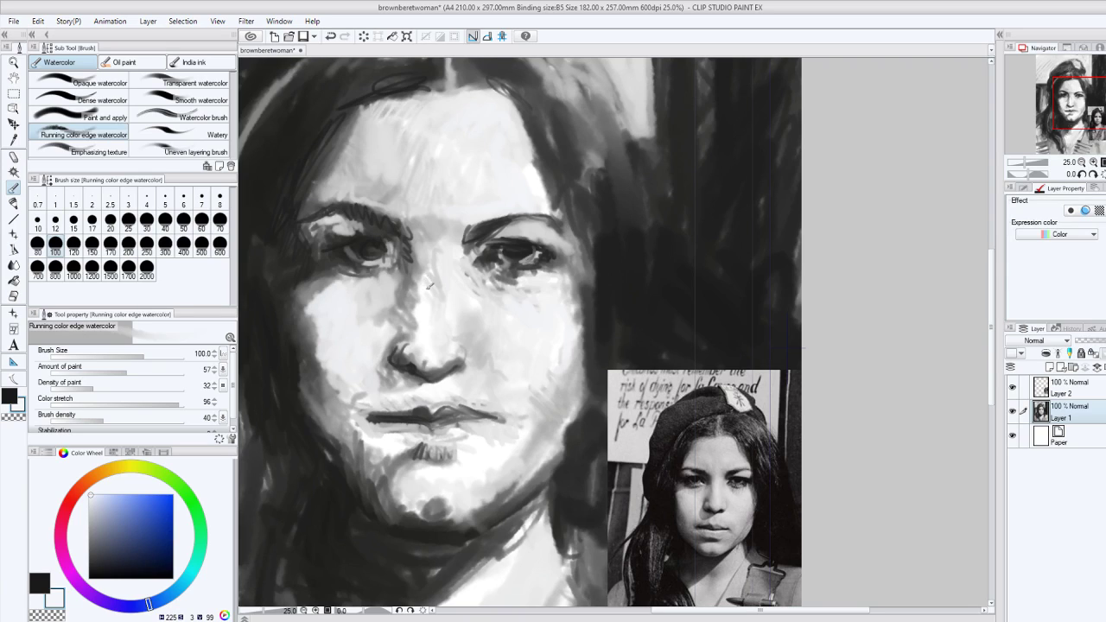
{"action": "mouse_move", "coordinate": [436, 217]}
{"action": "left_mouse_down"}
{"action": "mouse_move", "coordinate": [435, 261]}
{"action": "mouse_move", "coordinate": [432, 300]}
{"action": "mouse_move", "coordinate": [442, 231]}
{"action": "mouse_move", "coordinate": [426, 285]}
{"action": "mouse_move", "coordinate": [427, 217]}
{"action": "left_mouse_up"}
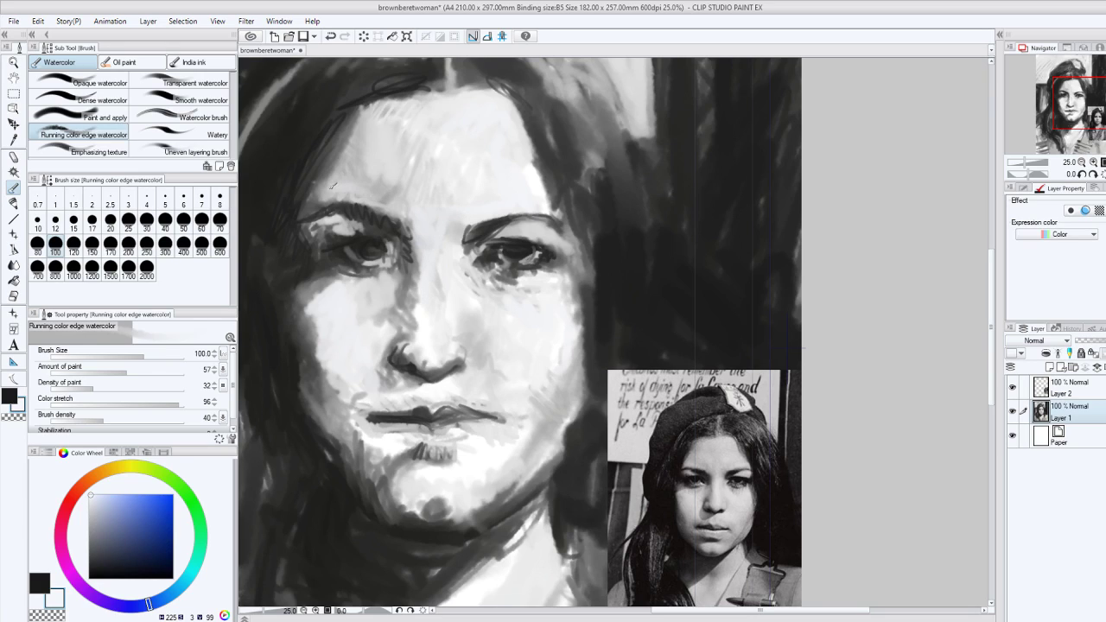
{"action": "left_click_drag", "start_coordinate": [375, 196], "coordinate": [389, 195]}
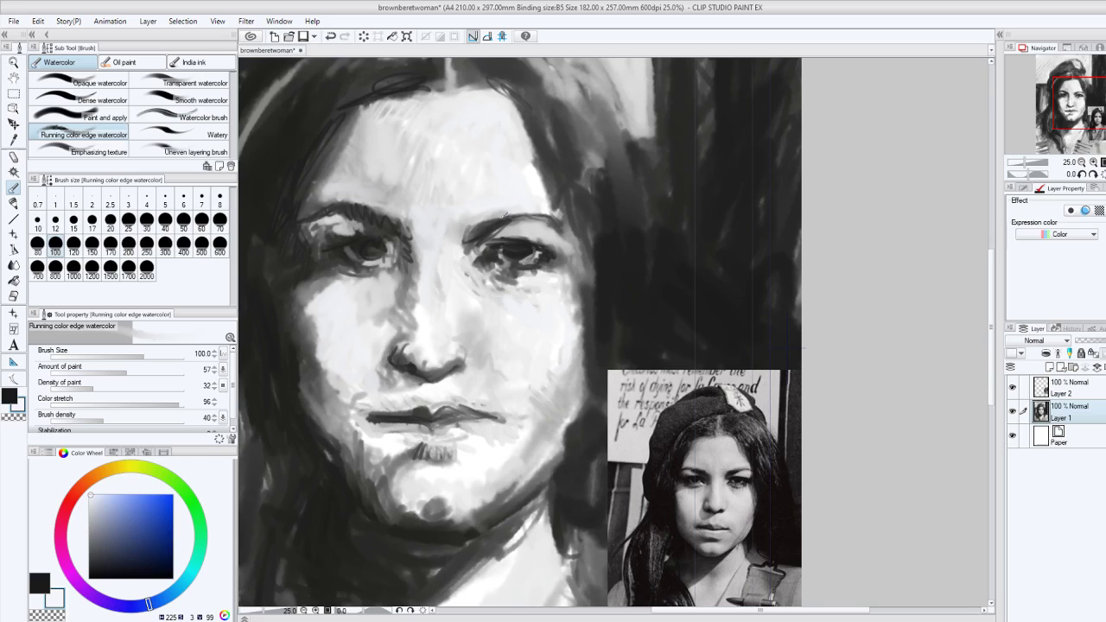
{"action": "left_click_drag", "start_coordinate": [471, 227], "coordinate": [522, 212]}
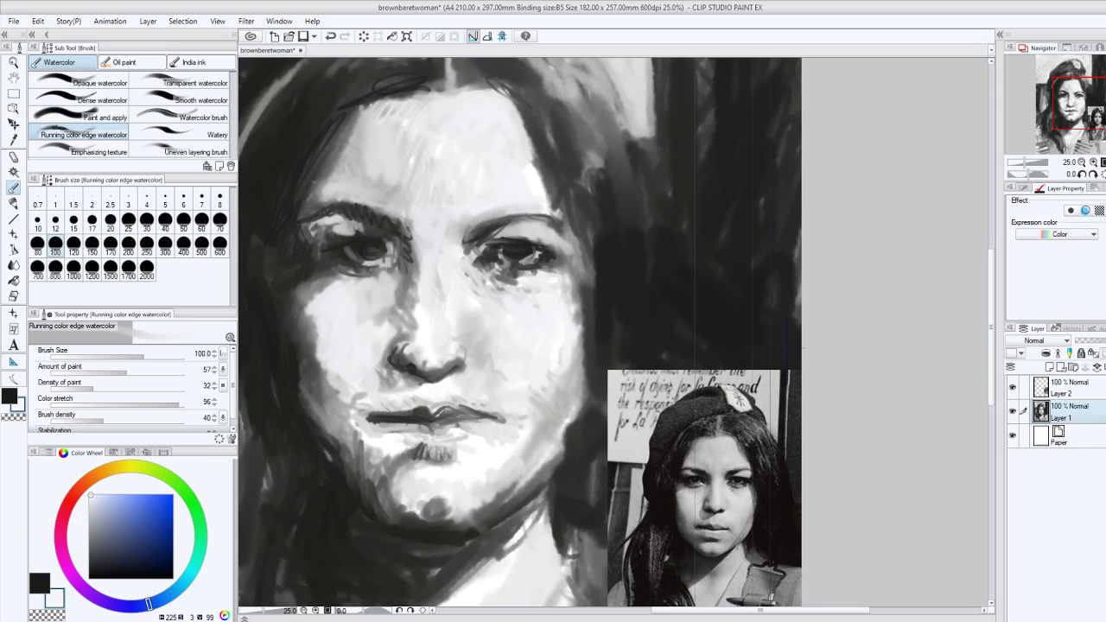
Soften and reshape the lips and the shadow below them with the light colour, and lighten the neck below the jaw.
{"action": "left_click_drag", "start_coordinate": [432, 413], "coordinate": [510, 424]}
{"action": "mouse_move", "coordinate": [532, 528]}
{"action": "left_mouse_down"}
{"action": "mouse_move", "coordinate": [472, 596]}
{"action": "mouse_move", "coordinate": [512, 540]}
{"action": "left_mouse_up"}
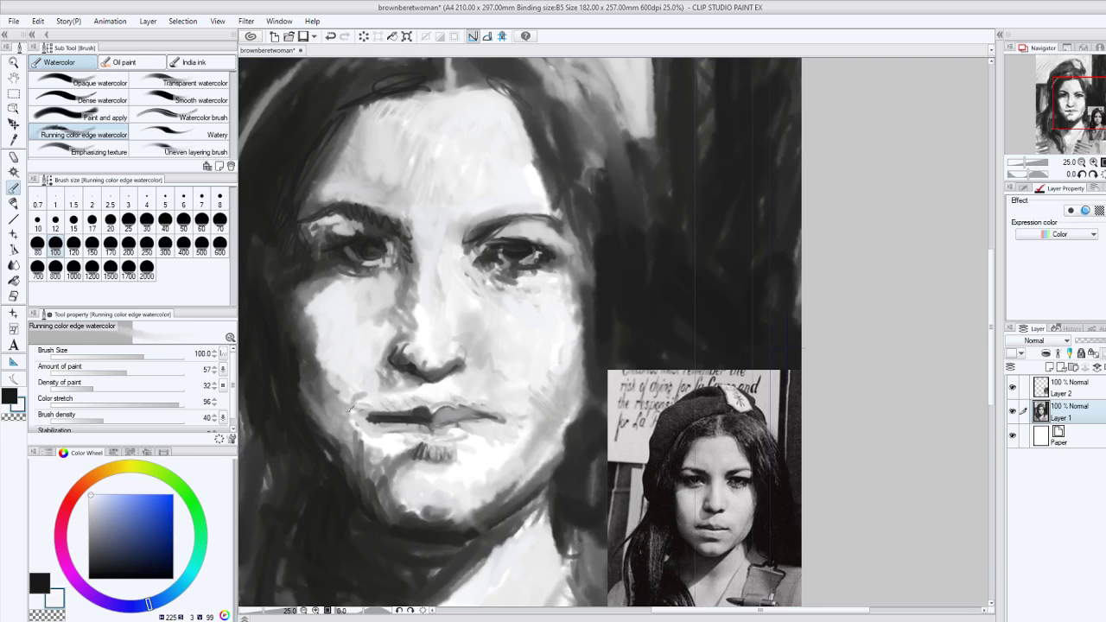
{"action": "mouse_move", "coordinate": [350, 409]}
{"action": "left_mouse_down"}
{"action": "mouse_move", "coordinate": [410, 437]}
{"action": "mouse_move", "coordinate": [445, 408]}
{"action": "mouse_move", "coordinate": [474, 406]}
{"action": "left_mouse_up"}
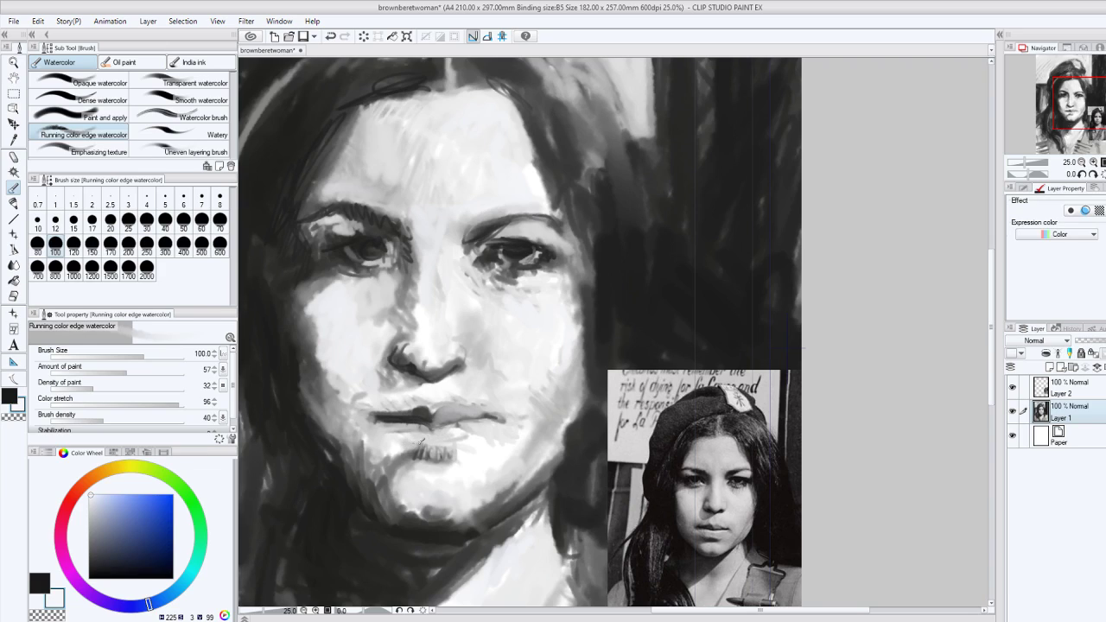
{"action": "left_click_drag", "start_coordinate": [419, 437], "coordinate": [392, 429]}
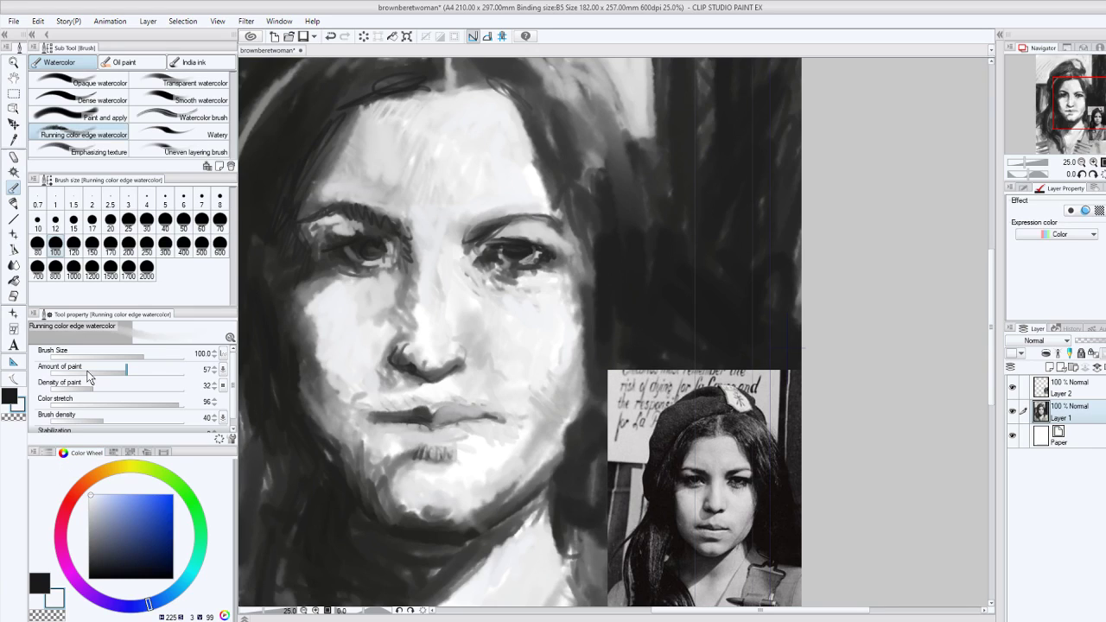
Set the painting colour to a dark grey with hue 42, saturation 4 and value 30.
{"action": "left_click", "coordinate": [108, 470]}
{"action": "left_click_drag", "start_coordinate": [91, 541], "coordinate": [95, 544]}
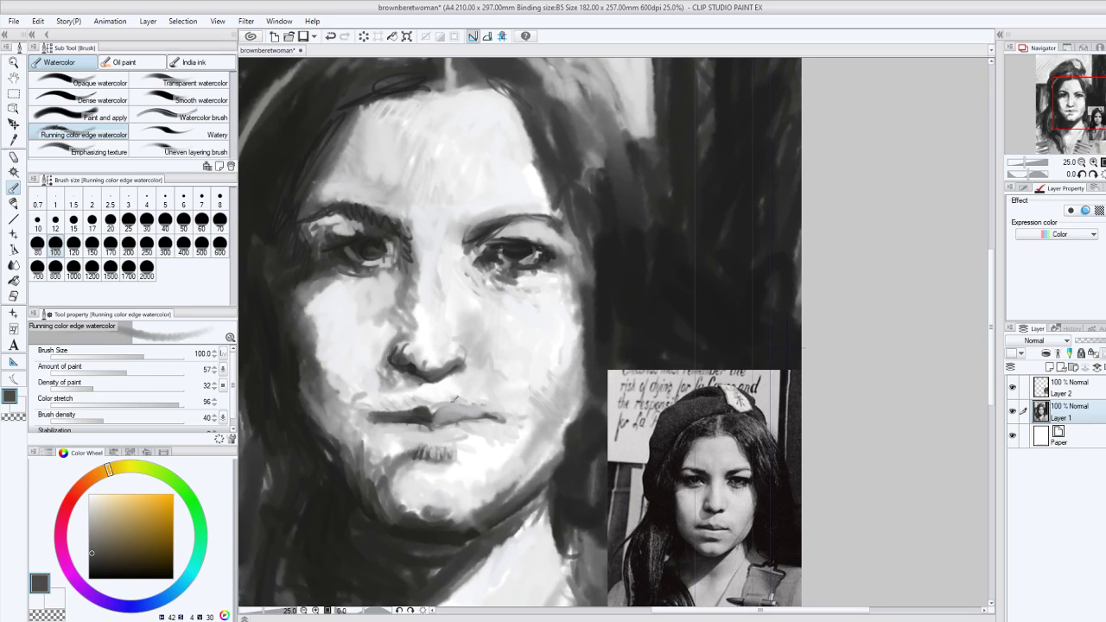
{"action": "mouse_move", "coordinate": [426, 383]}
{"action": "left_mouse_down"}
{"action": "mouse_move", "coordinate": [390, 399]}
{"action": "mouse_move", "coordinate": [419, 381]}
{"action": "mouse_move", "coordinate": [385, 392]}
{"action": "mouse_move", "coordinate": [383, 365]}
{"action": "left_mouse_up"}
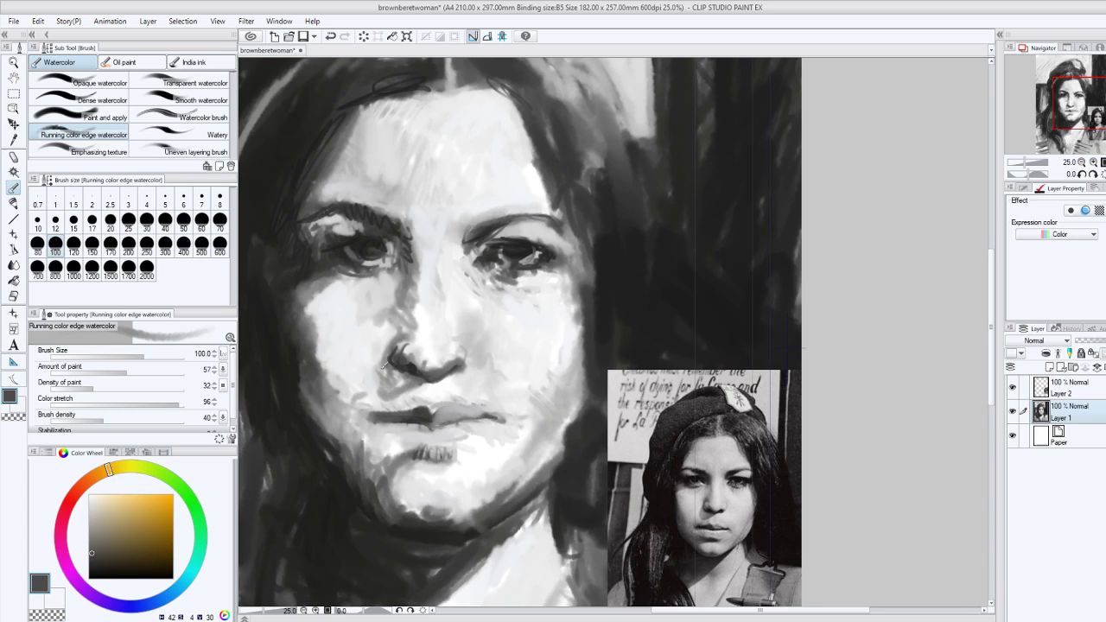
{"action": "key", "text": "ctrl+z"}
{"action": "key", "text": "ctrl+z"}
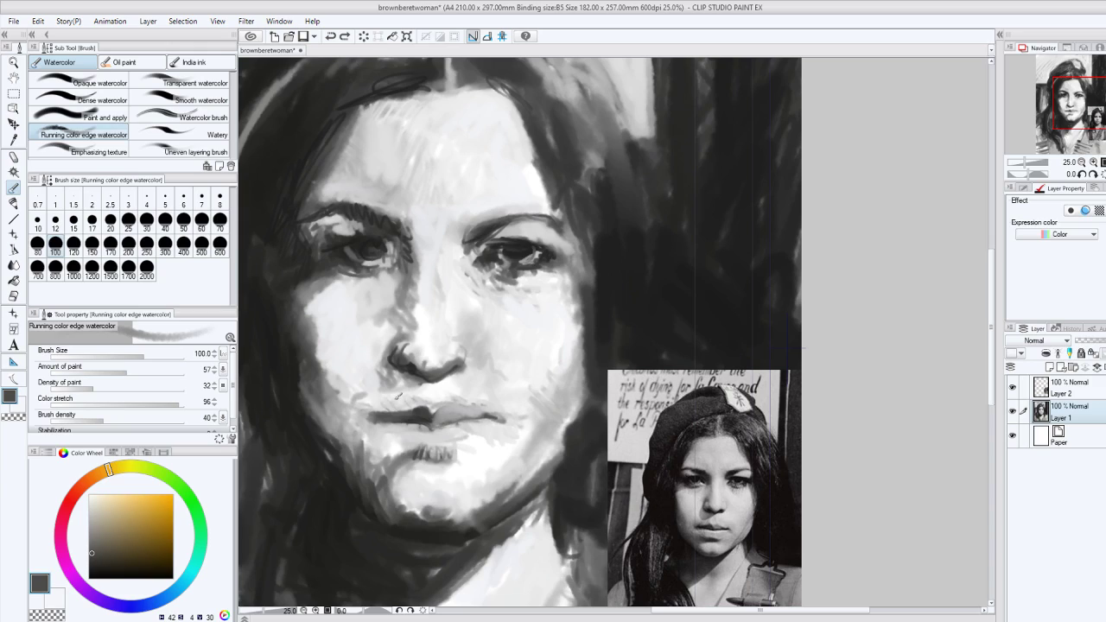
Shade the underside of the nose, and the eyelid and socket of the eye farther from the reference photo, in dark grey.
{"action": "left_click_drag", "start_coordinate": [441, 377], "coordinate": [430, 372]}
{"action": "mouse_move", "coordinate": [421, 372]}
{"action": "left_mouse_down"}
{"action": "mouse_move", "coordinate": [378, 387]}
{"action": "mouse_move", "coordinate": [385, 357]}
{"action": "mouse_move", "coordinate": [389, 370]}
{"action": "mouse_move", "coordinate": [415, 362]}
{"action": "left_mouse_up"}
{"action": "mouse_move", "coordinate": [403, 261]}
{"action": "left_mouse_down"}
{"action": "mouse_move", "coordinate": [388, 233]}
{"action": "mouse_move", "coordinate": [324, 220]}
{"action": "mouse_move", "coordinate": [311, 238]}
{"action": "mouse_move", "coordinate": [338, 239]}
{"action": "left_mouse_up"}
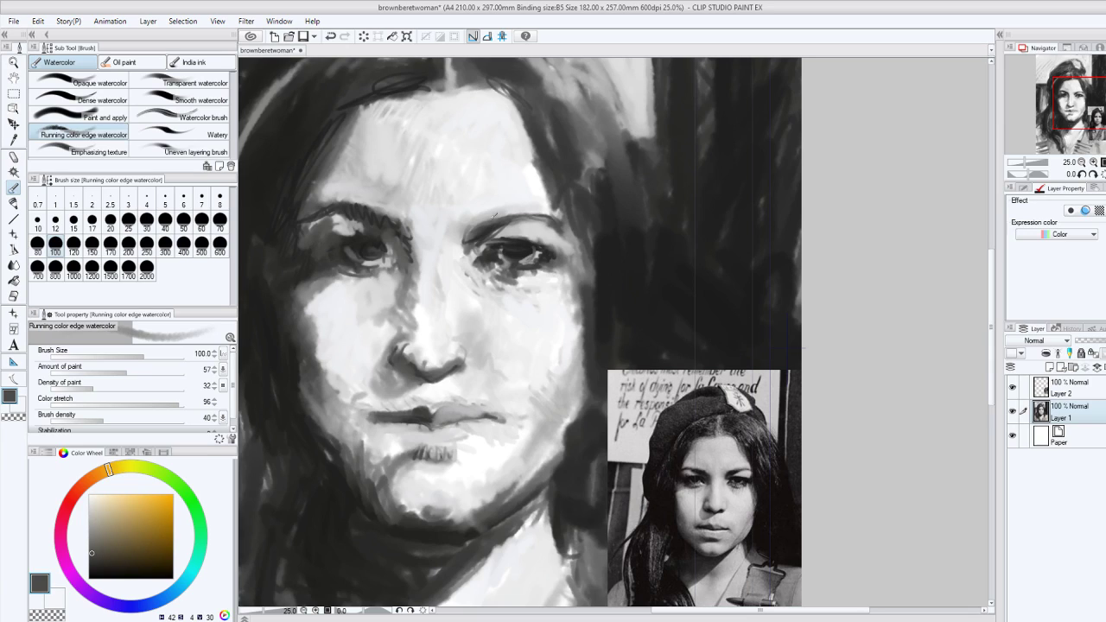
{"action": "left_click_drag", "start_coordinate": [489, 227], "coordinate": [536, 244]}
{"action": "mouse_move", "coordinate": [402, 211]}
{"action": "left_mouse_down"}
{"action": "mouse_move", "coordinate": [349, 164]}
{"action": "mouse_move", "coordinate": [364, 192]}
{"action": "mouse_move", "coordinate": [390, 188]}
{"action": "mouse_move", "coordinate": [382, 181]}
{"action": "left_mouse_up"}
{"action": "key", "text": "ctrl+z"}
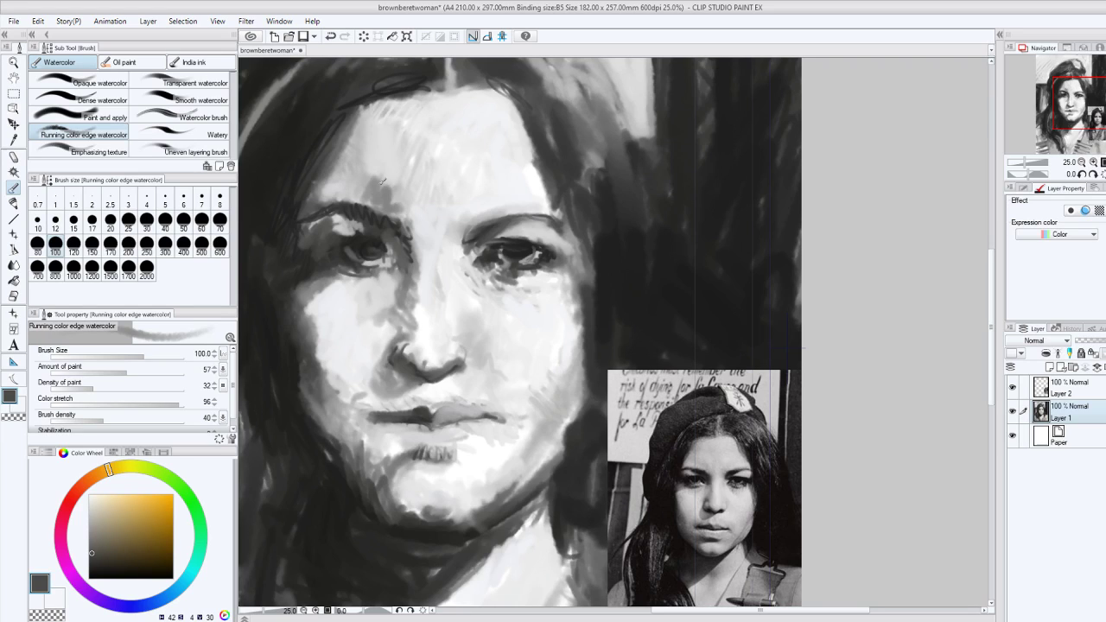
{"action": "key", "text": "ctrl+z"}
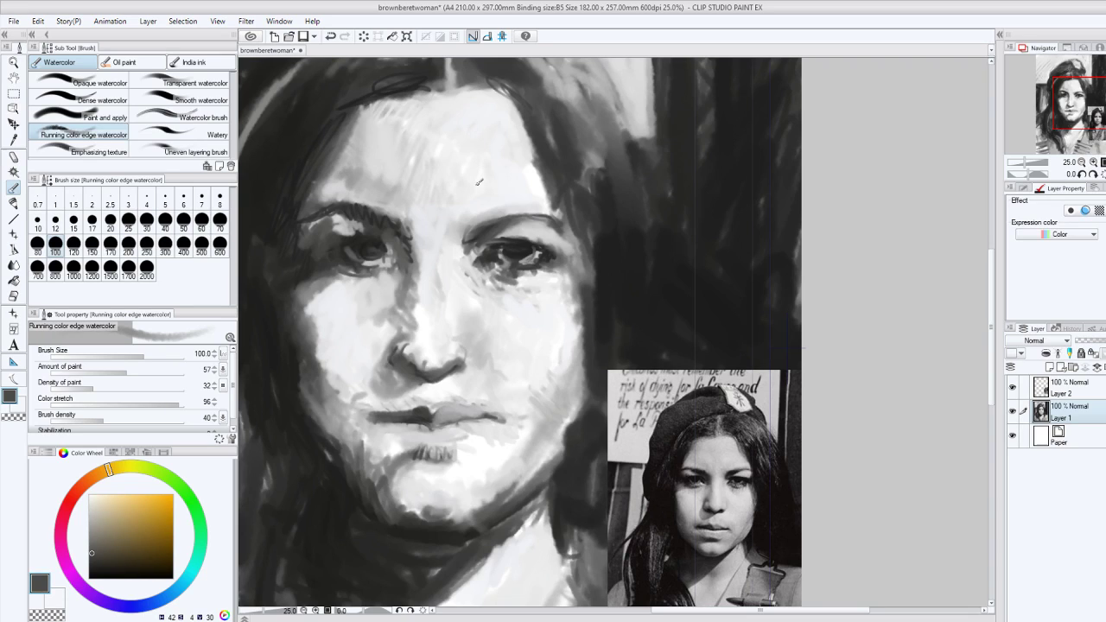
Shade the edge of the forehead, the side of the nose, the outer cheek and the jawline in dark grey.
{"action": "left_click_drag", "start_coordinate": [506, 114], "coordinate": [541, 171]}
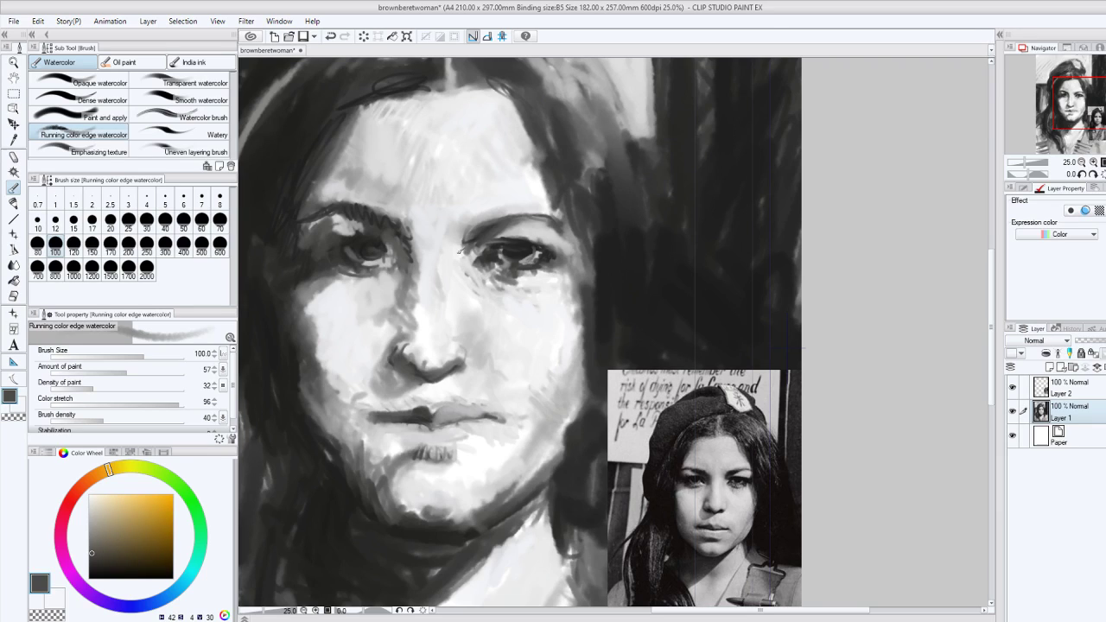
{"action": "left_click_drag", "start_coordinate": [459, 251], "coordinate": [486, 339]}
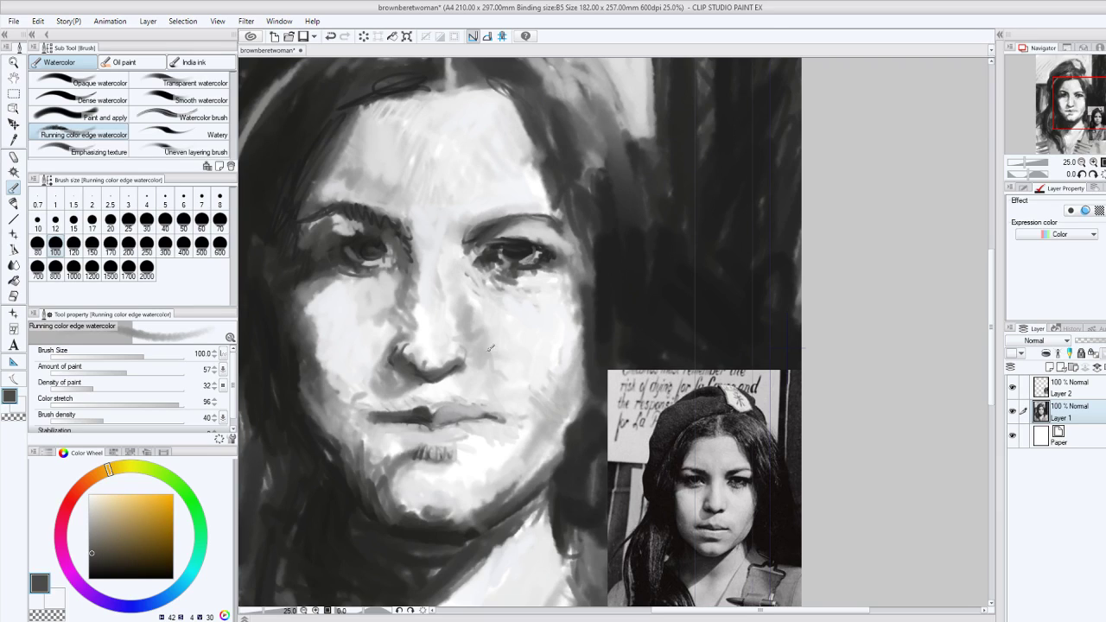
{"action": "mouse_move", "coordinate": [588, 380]}
{"action": "left_mouse_down"}
{"action": "mouse_move", "coordinate": [570, 229]}
{"action": "mouse_move", "coordinate": [517, 102]}
{"action": "left_mouse_up"}
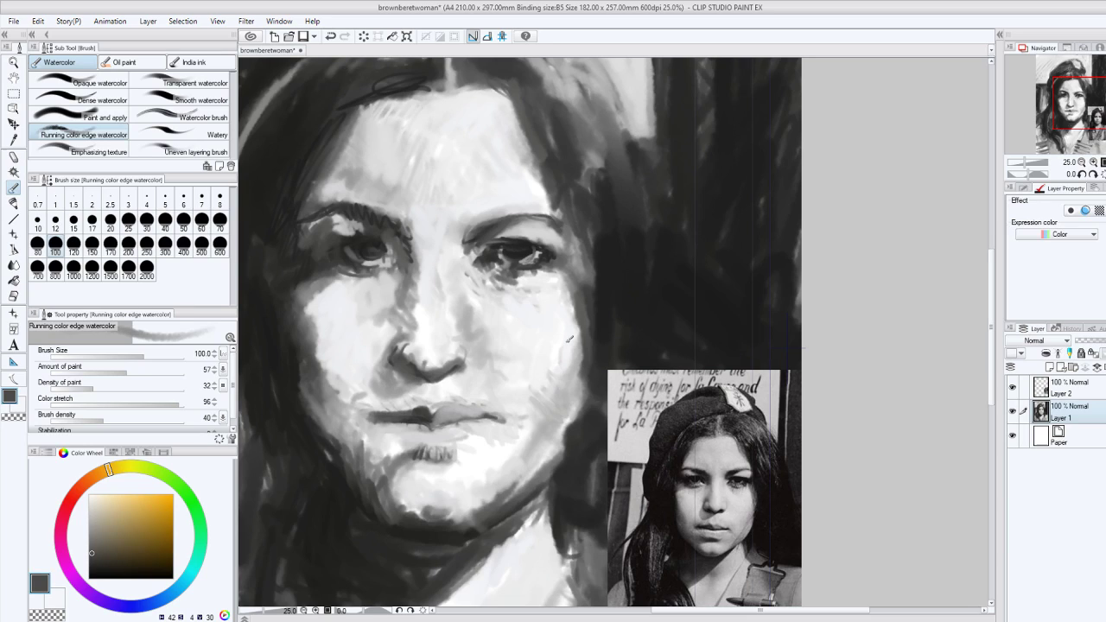
{"action": "left_click_drag", "start_coordinate": [518, 490], "coordinate": [570, 431]}
{"action": "left_click_drag", "start_coordinate": [488, 511], "coordinate": [565, 449]}
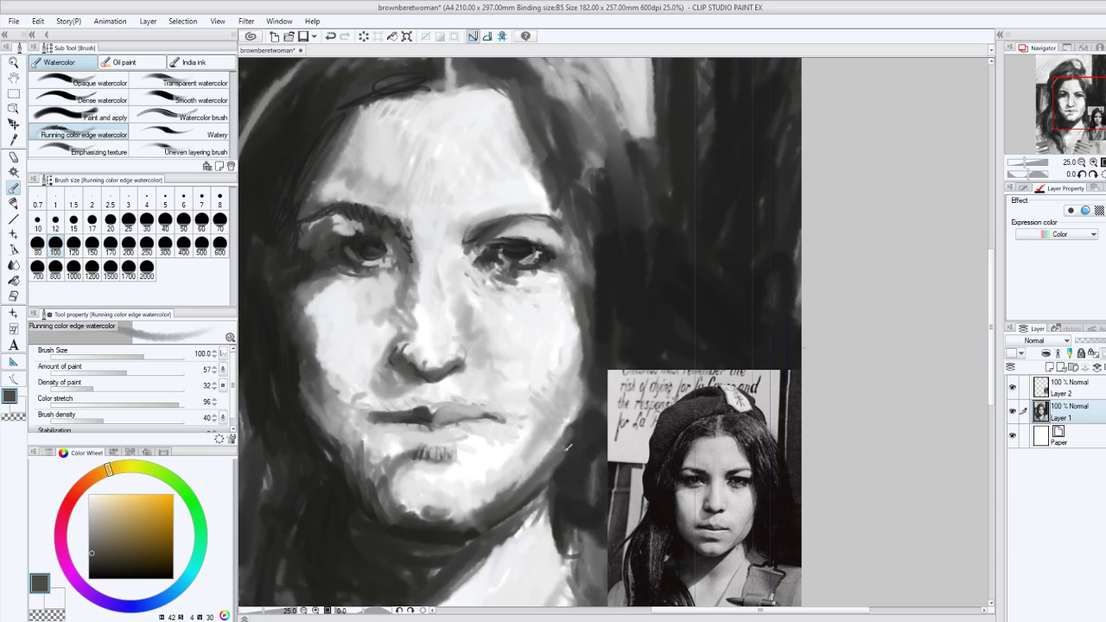
{"action": "left_click_drag", "start_coordinate": [501, 494], "coordinate": [468, 529]}
Set the paint density to 56 and brush size to 40, and deepen the shadow under the chin using near-black with value 8.
{"action": "left_click", "coordinate": [104, 390]}
{"action": "left_click_drag", "start_coordinate": [106, 390], "coordinate": [127, 395]}
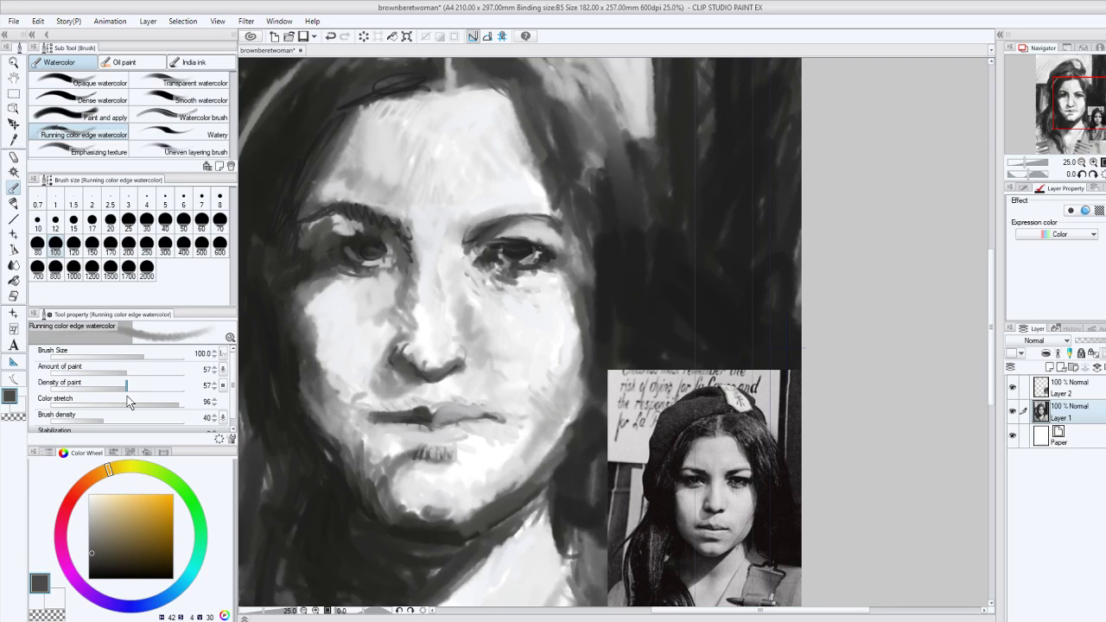
{"action": "left_click", "coordinate": [165, 219]}
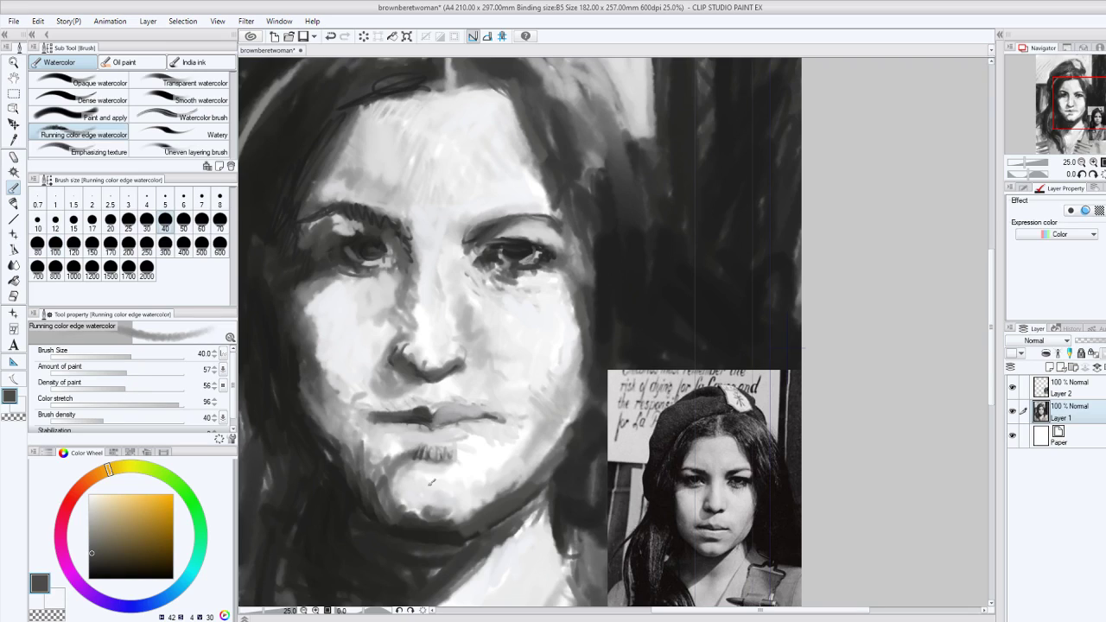
{"action": "left_click_drag", "start_coordinate": [458, 546], "coordinate": [395, 543]}
{"action": "left_click", "coordinate": [169, 571]}
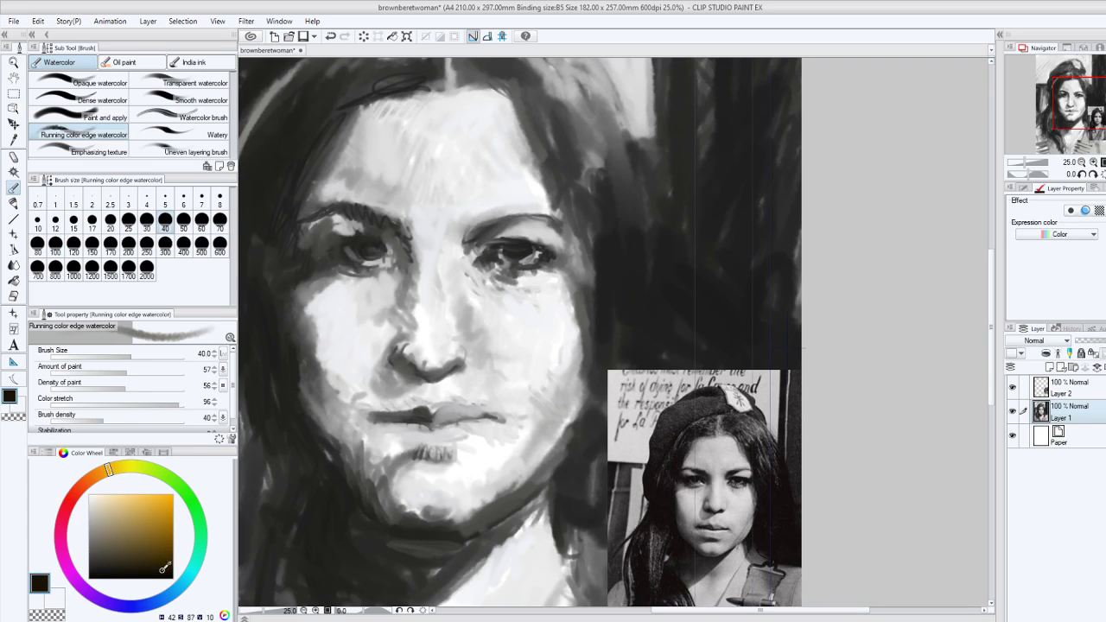
{"action": "mouse_move", "coordinate": [429, 572]}
{"action": "left_mouse_down"}
{"action": "mouse_move", "coordinate": [417, 548]}
{"action": "mouse_move", "coordinate": [480, 538]}
{"action": "left_mouse_up"}
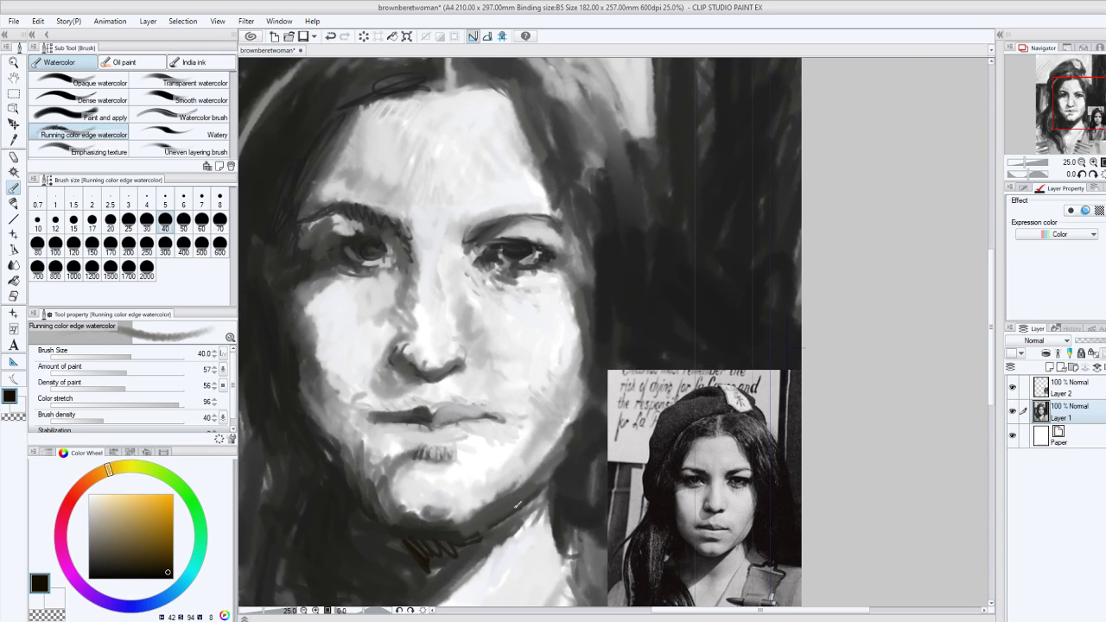
{"action": "mouse_move", "coordinate": [517, 504]}
{"action": "left_mouse_down"}
{"action": "mouse_move", "coordinate": [418, 542]}
{"action": "mouse_move", "coordinate": [399, 532]}
{"action": "mouse_move", "coordinate": [477, 537]}
{"action": "mouse_move", "coordinate": [445, 557]}
{"action": "left_mouse_up"}
Set the brush size to 100 and darken the jaw edge and adjoining hair on the side farther from the reference photo.
{"action": "left_click", "coordinate": [56, 252]}
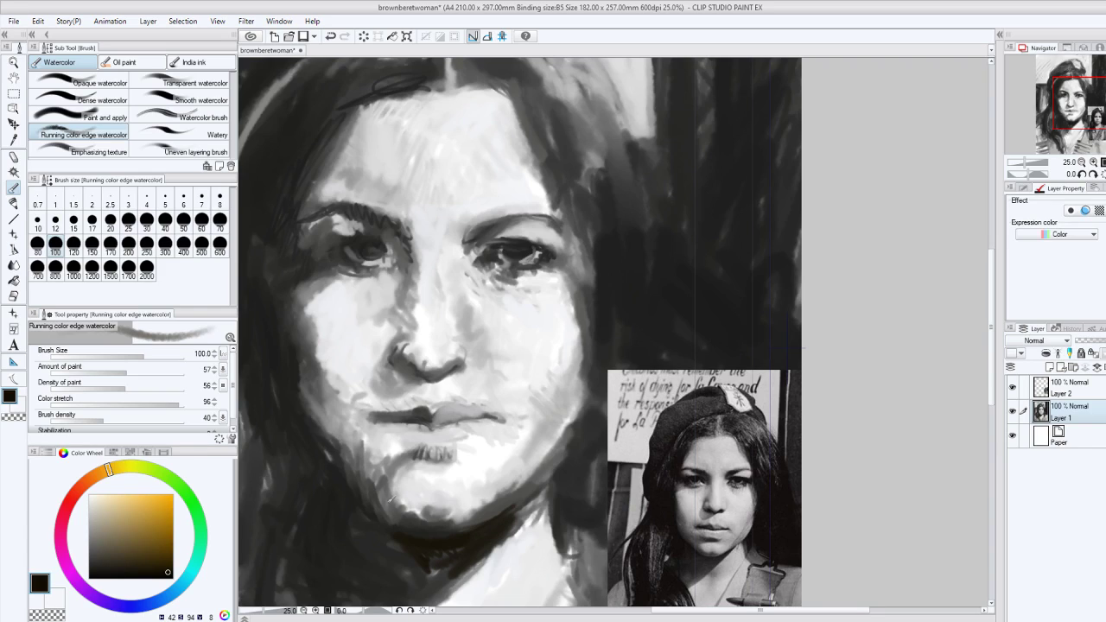
{"action": "left_click_drag", "start_coordinate": [397, 524], "coordinate": [307, 451]}
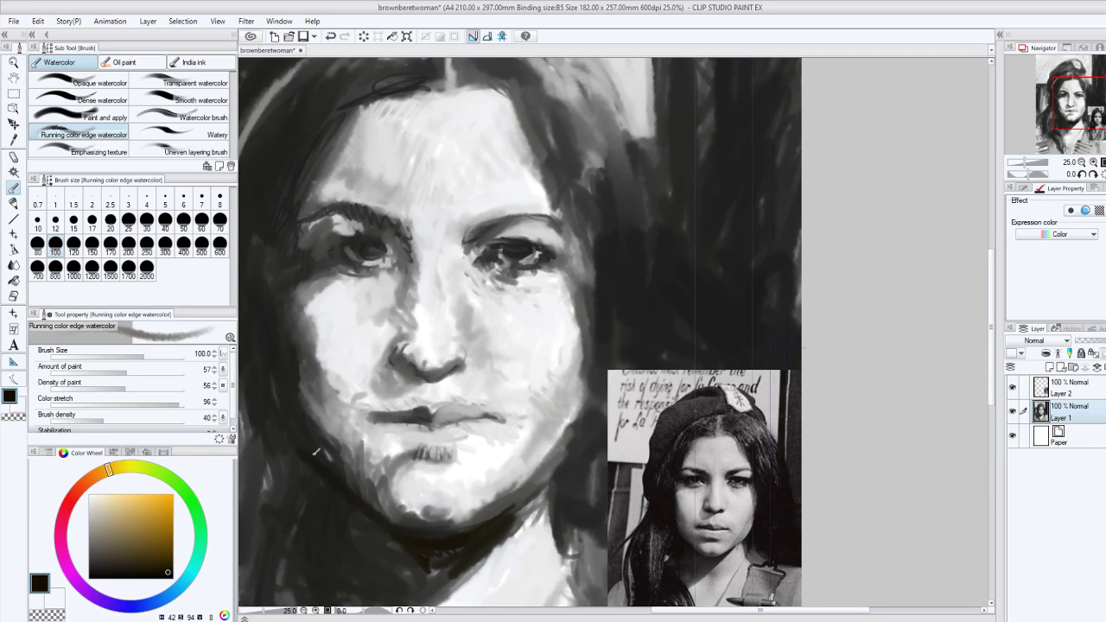
{"action": "left_click_drag", "start_coordinate": [394, 522], "coordinate": [294, 407]}
{"action": "left_click_drag", "start_coordinate": [328, 458], "coordinate": [292, 346]}
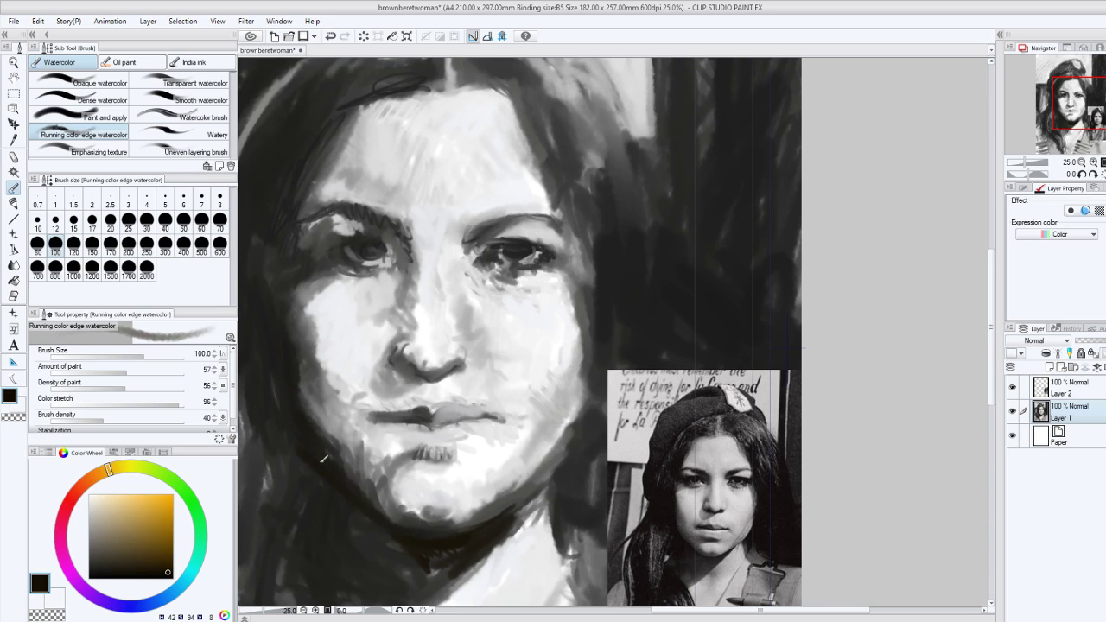
Darken the hair on both sides of the face and the neck shadow below the chin in near-black.
{"action": "scroll", "coordinate": [324, 458], "scroll_direction": "down", "scroll_amount": 6}
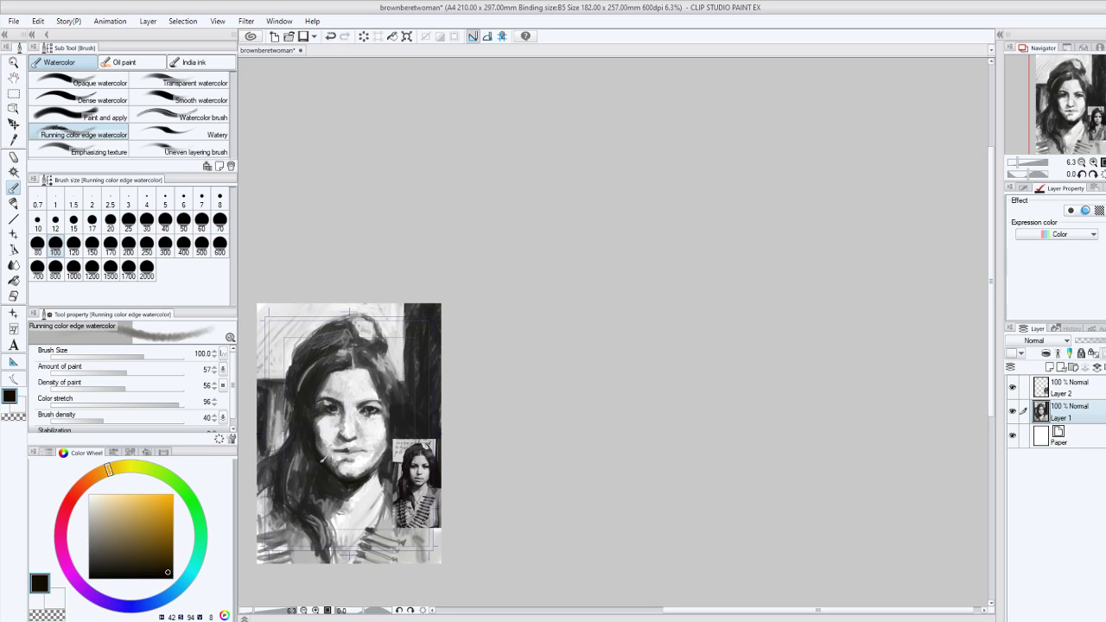
{"action": "scroll", "coordinate": [322, 459], "scroll_direction": "up", "scroll_amount": 3}
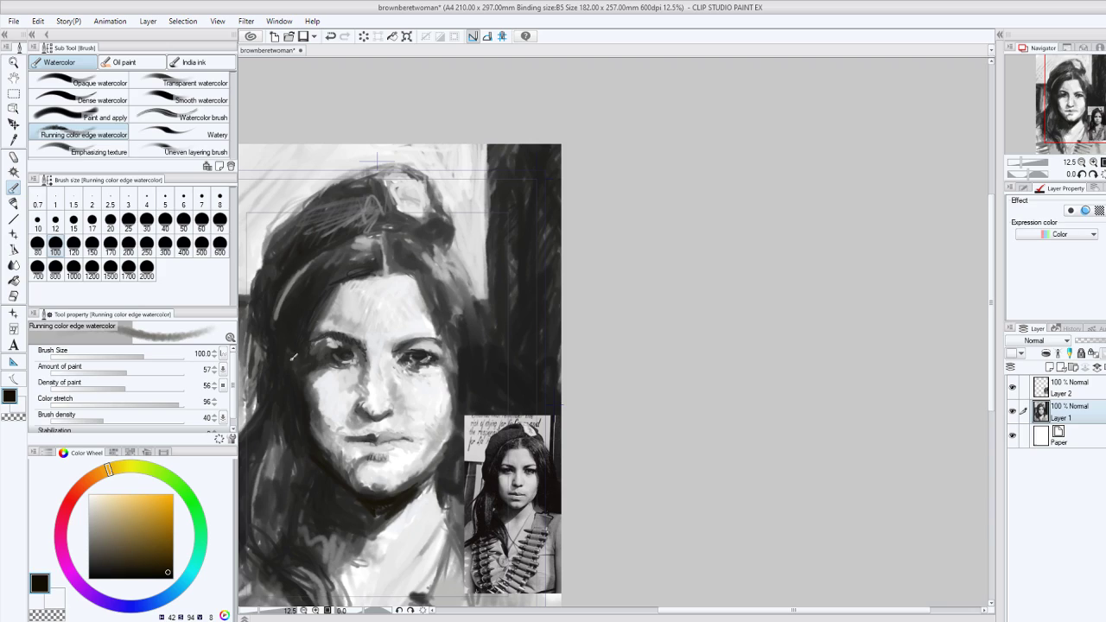
{"action": "left_click_drag", "start_coordinate": [317, 301], "coordinate": [292, 376]}
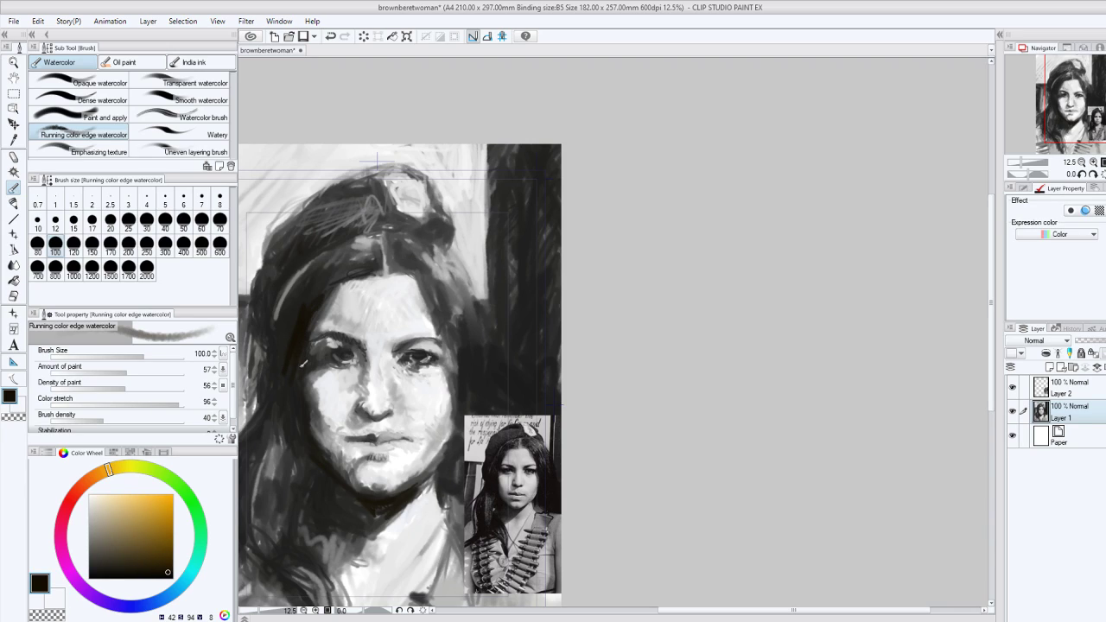
{"action": "left_click_drag", "start_coordinate": [308, 493], "coordinate": [302, 439]}
{"action": "mouse_move", "coordinate": [324, 487]}
{"action": "left_mouse_down"}
{"action": "mouse_move", "coordinate": [336, 506]}
{"action": "mouse_move", "coordinate": [361, 510]}
{"action": "left_mouse_up"}
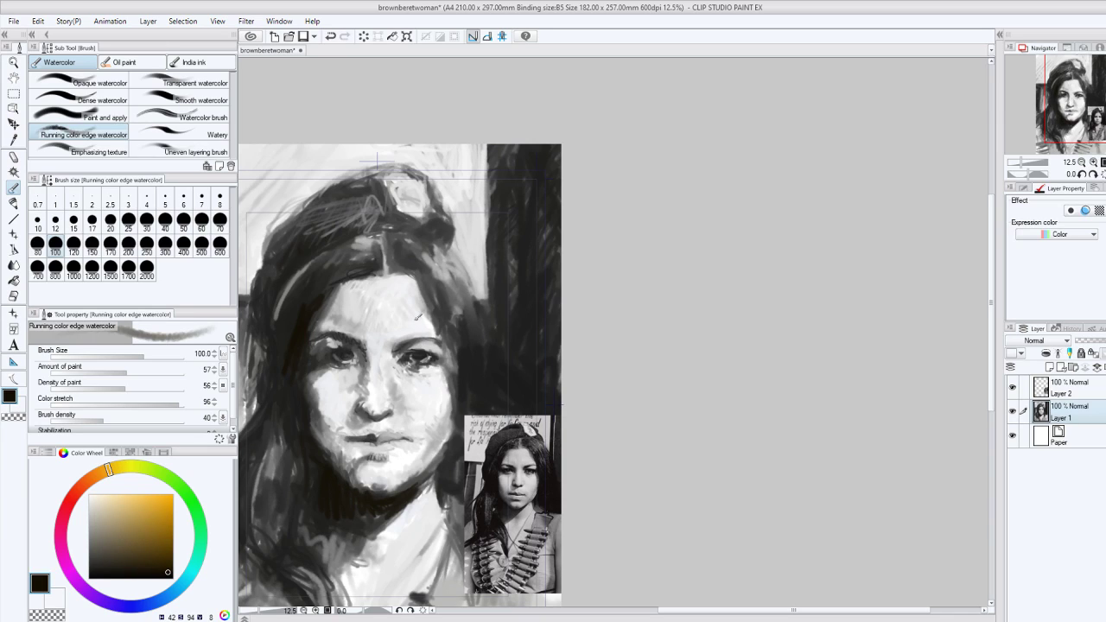
{"action": "mouse_move", "coordinate": [455, 325]}
{"action": "left_mouse_down"}
{"action": "mouse_move", "coordinate": [456, 380]}
{"action": "mouse_move", "coordinate": [458, 320]}
{"action": "mouse_move", "coordinate": [474, 381]}
{"action": "mouse_move", "coordinate": [496, 366]}
{"action": "mouse_move", "coordinate": [491, 344]}
{"action": "mouse_move", "coordinate": [433, 289]}
{"action": "left_mouse_up"}
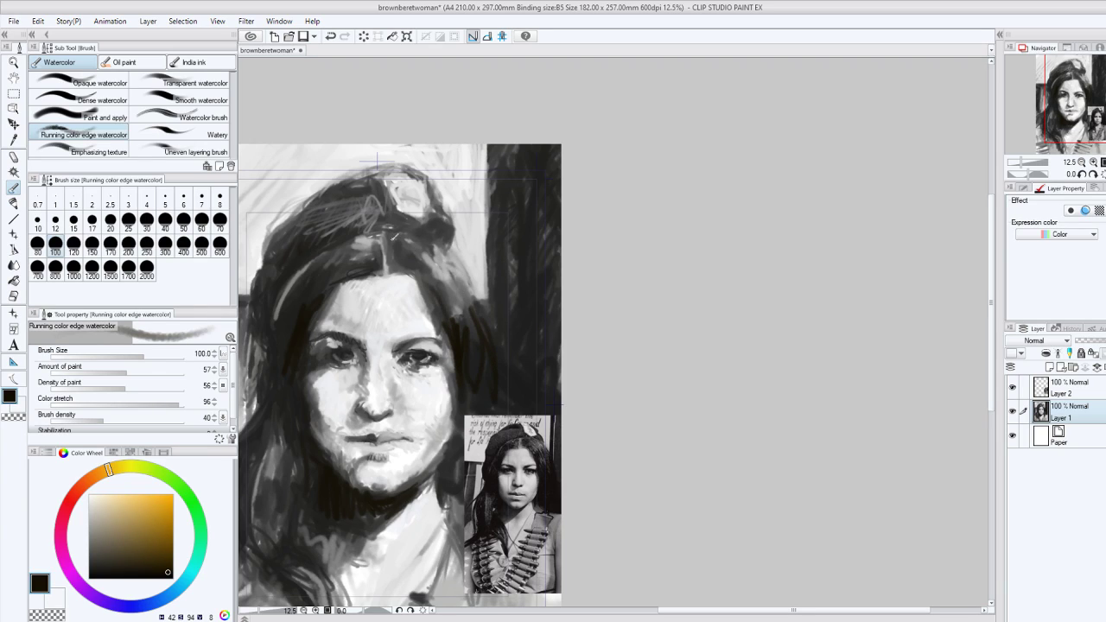
Darken the hair parting, the hair below the beret and the outer hair and beret contour in near-black.
{"action": "left_click_drag", "start_coordinate": [390, 216], "coordinate": [386, 262]}
{"action": "left_click_drag", "start_coordinate": [309, 263], "coordinate": [291, 288]}
{"action": "left_click_drag", "start_coordinate": [355, 477], "coordinate": [368, 495]}
{"action": "left_click_drag", "start_coordinate": [291, 420], "coordinate": [280, 382]}
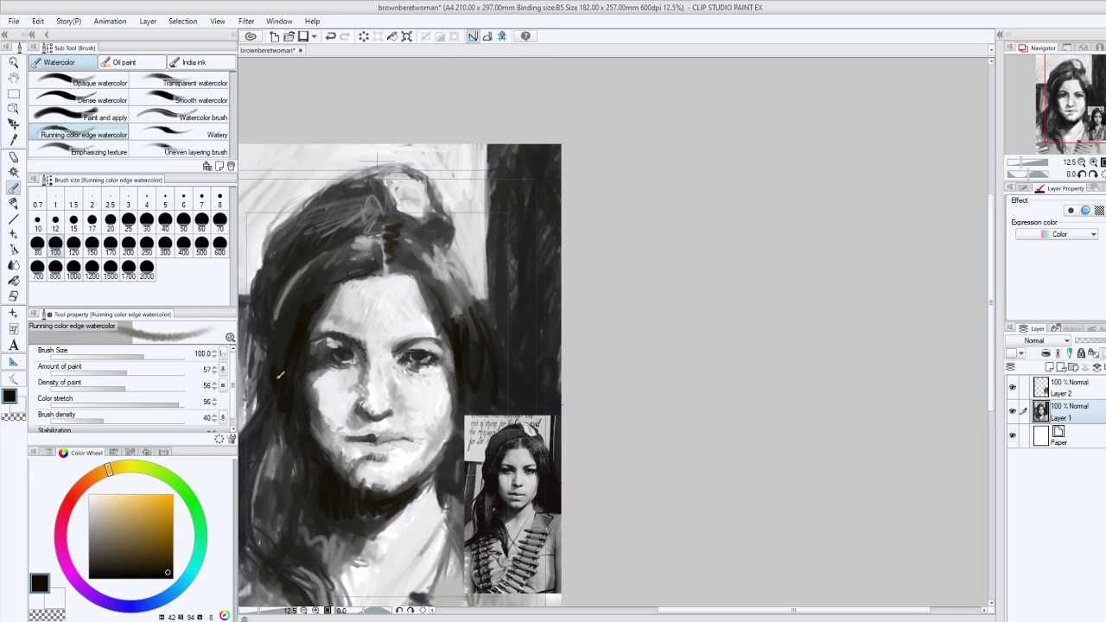
{"action": "mouse_move", "coordinate": [280, 374]}
{"action": "left_mouse_down"}
{"action": "mouse_move", "coordinate": [256, 320]}
{"action": "mouse_move", "coordinate": [258, 248]}
{"action": "mouse_move", "coordinate": [293, 223]}
{"action": "mouse_move", "coordinate": [292, 211]}
{"action": "mouse_move", "coordinate": [367, 173]}
{"action": "left_mouse_up"}
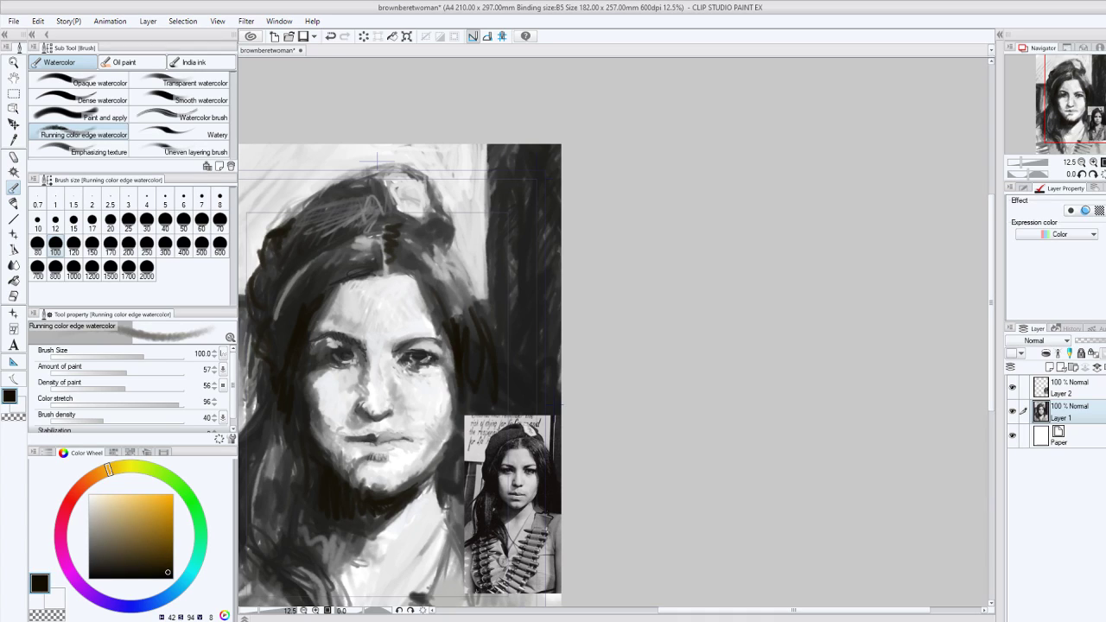
Add a new layer directly above Layer 2.
{"action": "left_click_drag", "start_coordinate": [686, 611], "coordinate": [644, 615]}
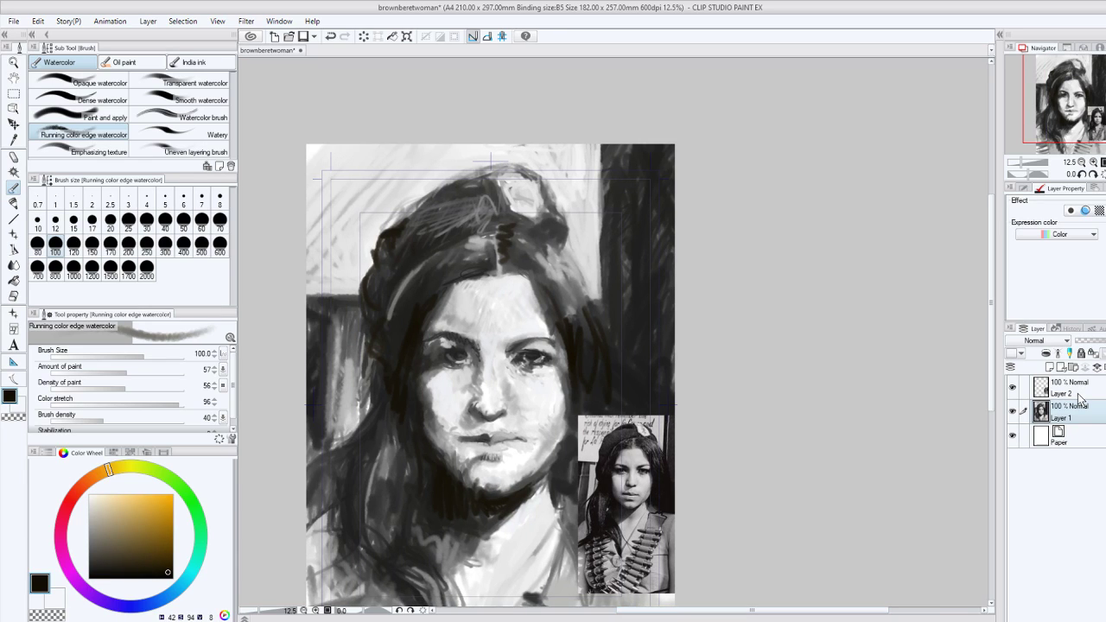
{"action": "left_click", "coordinate": [1078, 396]}
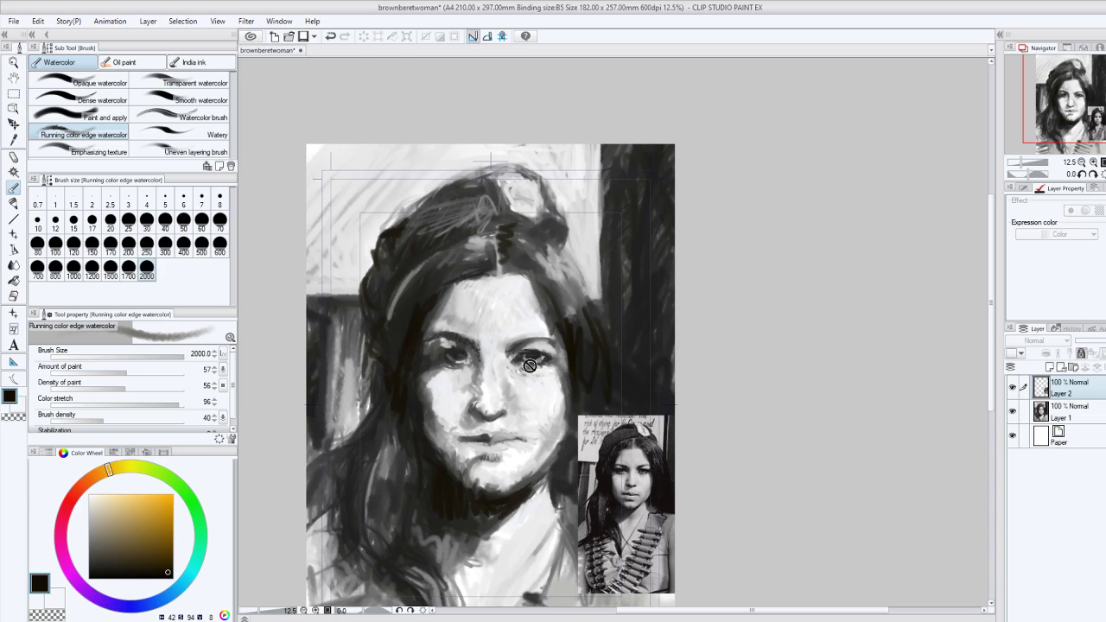
{"action": "key", "text": "ctrl+shift+n"}
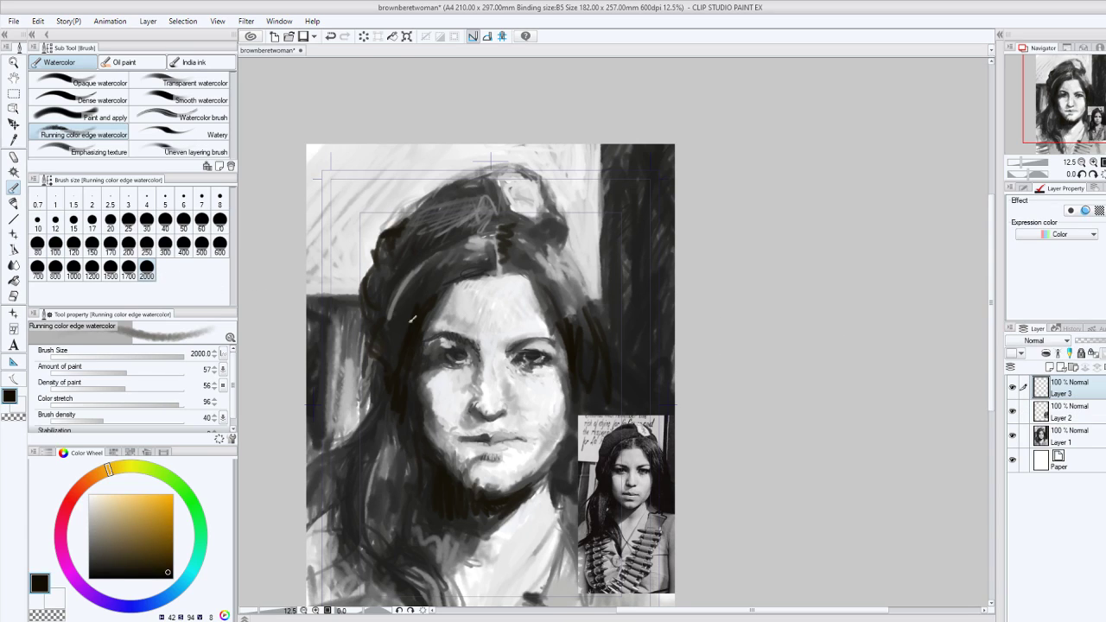
Cover the whole canvas on the new layer with a near-black wash at brush size 2000.
{"action": "mouse_move", "coordinate": [386, 321]}
{"action": "left_mouse_down"}
{"action": "mouse_move", "coordinate": [510, 518]}
{"action": "mouse_move", "coordinate": [640, 593]}
{"action": "left_mouse_up"}
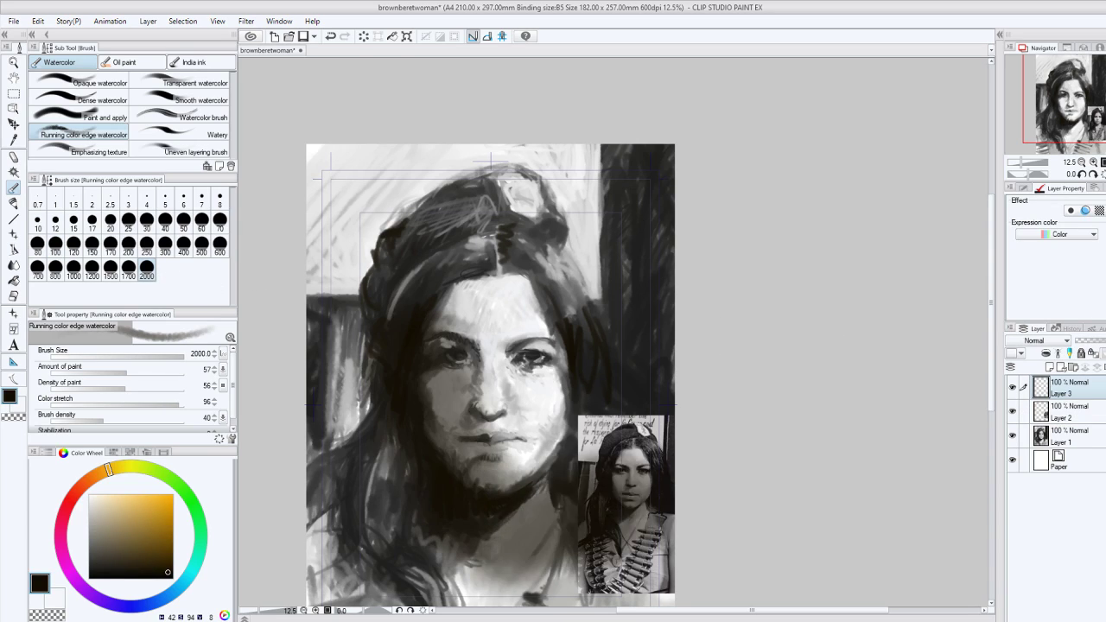
{"action": "mouse_move", "coordinate": [649, 536]}
{"action": "left_mouse_down"}
{"action": "mouse_move", "coordinate": [652, 361]}
{"action": "mouse_move", "coordinate": [553, 136]}
{"action": "mouse_move", "coordinate": [521, 286]}
{"action": "mouse_move", "coordinate": [524, 556]}
{"action": "mouse_move", "coordinate": [265, 115]}
{"action": "mouse_move", "coordinate": [301, 154]}
{"action": "mouse_move", "coordinate": [338, 285]}
{"action": "mouse_move", "coordinate": [327, 527]}
{"action": "left_mouse_up"}
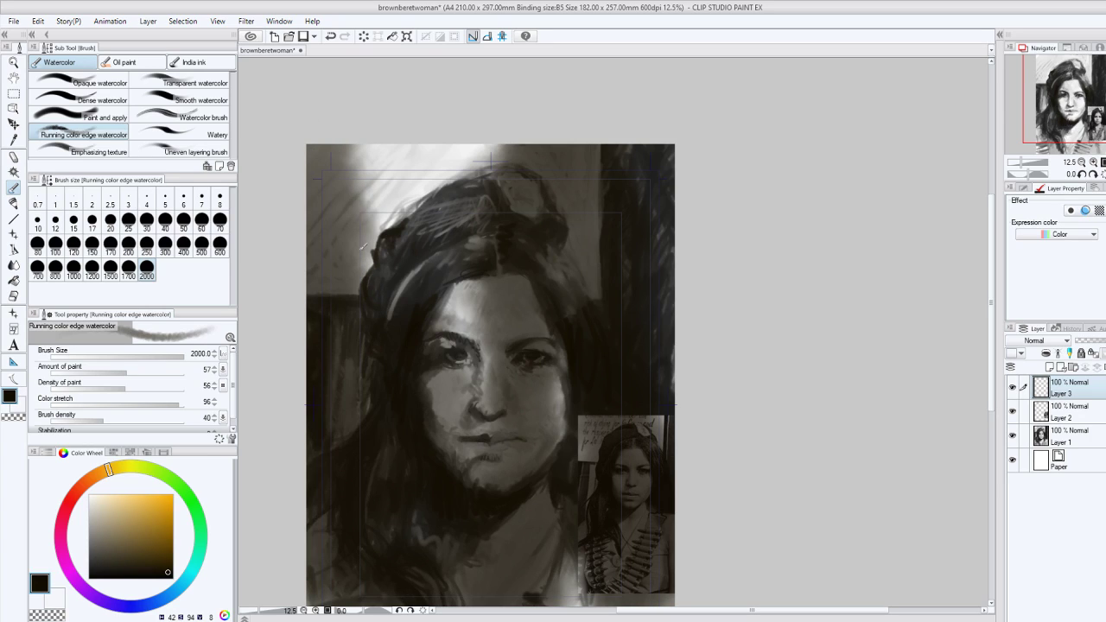
{"action": "mouse_move", "coordinate": [361, 247]}
{"action": "left_mouse_down"}
{"action": "mouse_move", "coordinate": [597, 237]}
{"action": "mouse_move", "coordinate": [605, 345]}
{"action": "mouse_move", "coordinate": [531, 579]}
{"action": "mouse_move", "coordinate": [666, 553]}
{"action": "left_mouse_up"}
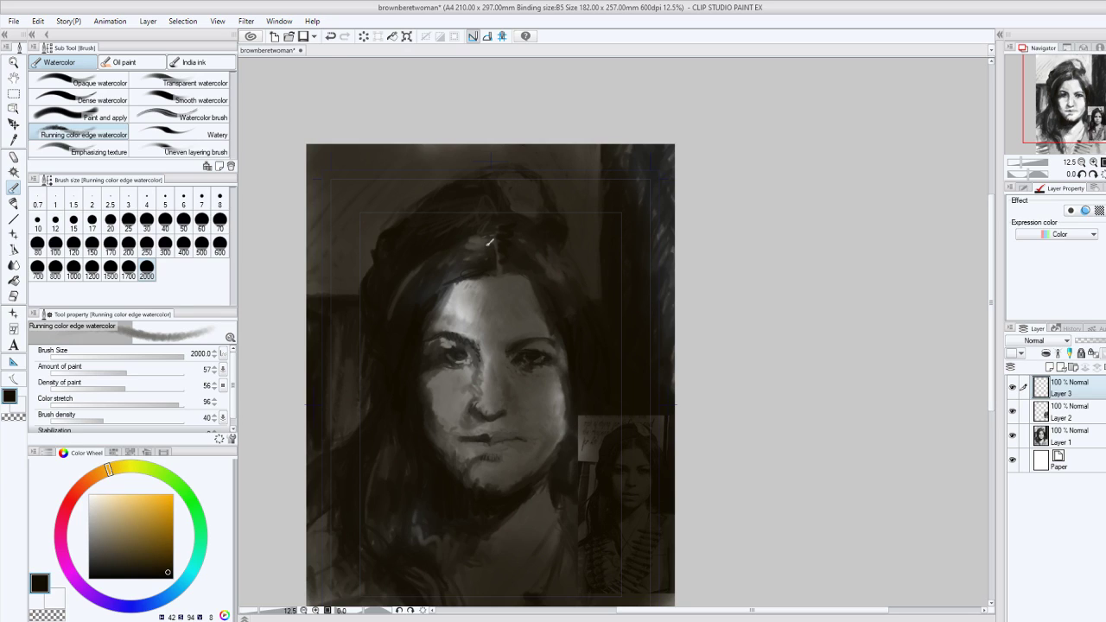
{"action": "mouse_move", "coordinate": [490, 243]}
{"action": "left_mouse_down"}
{"action": "mouse_move", "coordinate": [586, 390]}
{"action": "mouse_move", "coordinate": [452, 465]}
{"action": "mouse_move", "coordinate": [464, 487]}
{"action": "mouse_move", "coordinate": [469, 460]}
{"action": "left_mouse_up"}
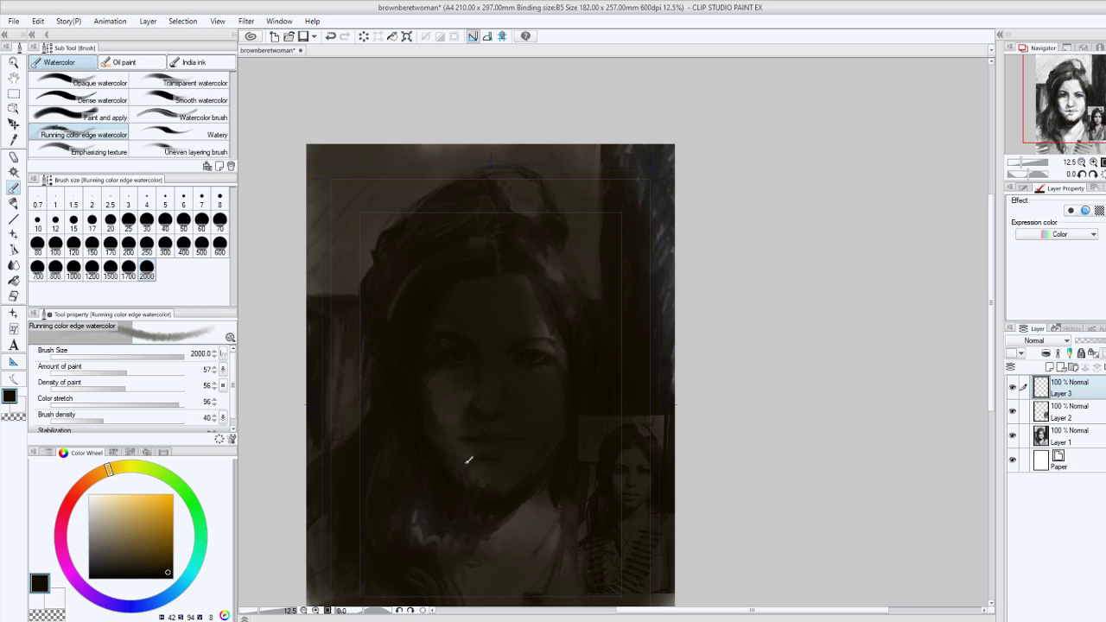
Switch to the Crayon at size 12 and draw a short upright near-white stroke in the canvas's upper-left area.
{"action": "left_click", "coordinate": [130, 202]}
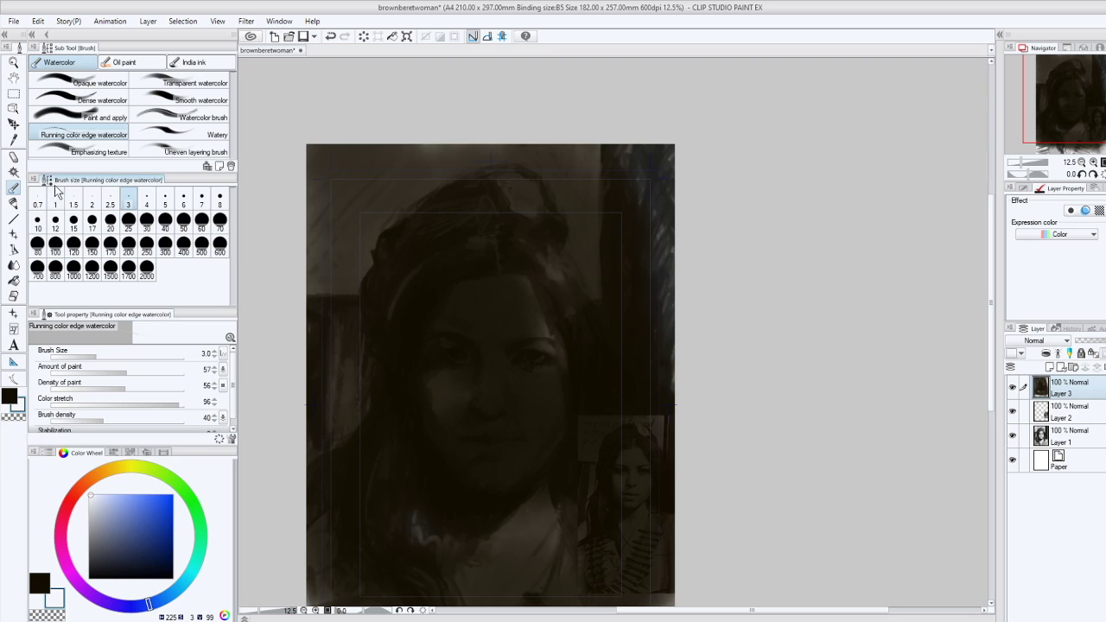
{"action": "left_click", "coordinate": [13, 158]}
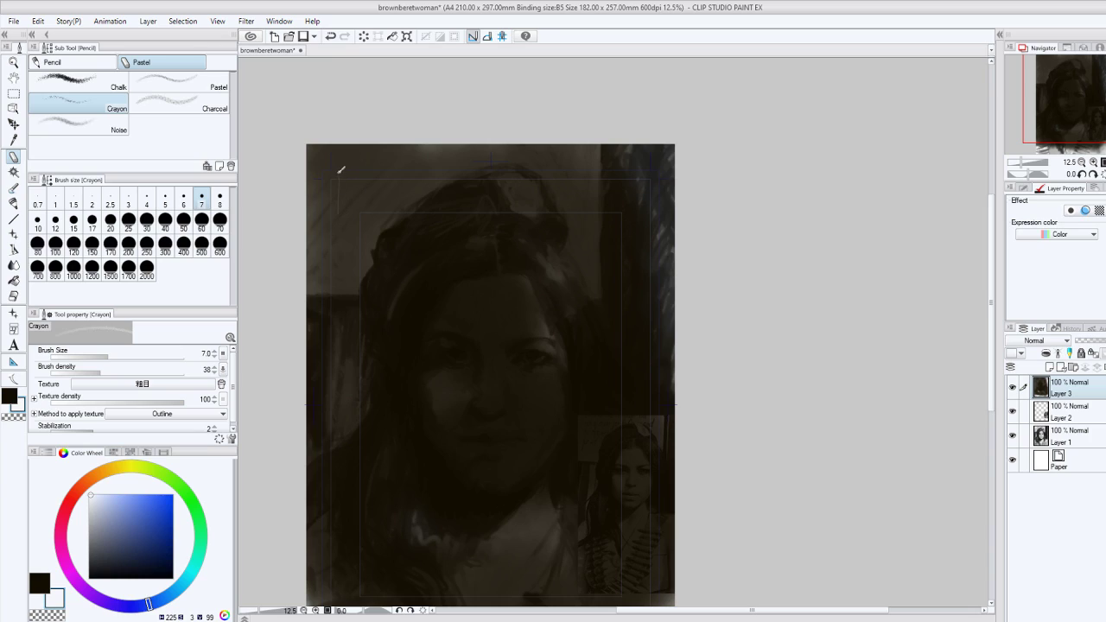
{"action": "left_click", "coordinate": [55, 219]}
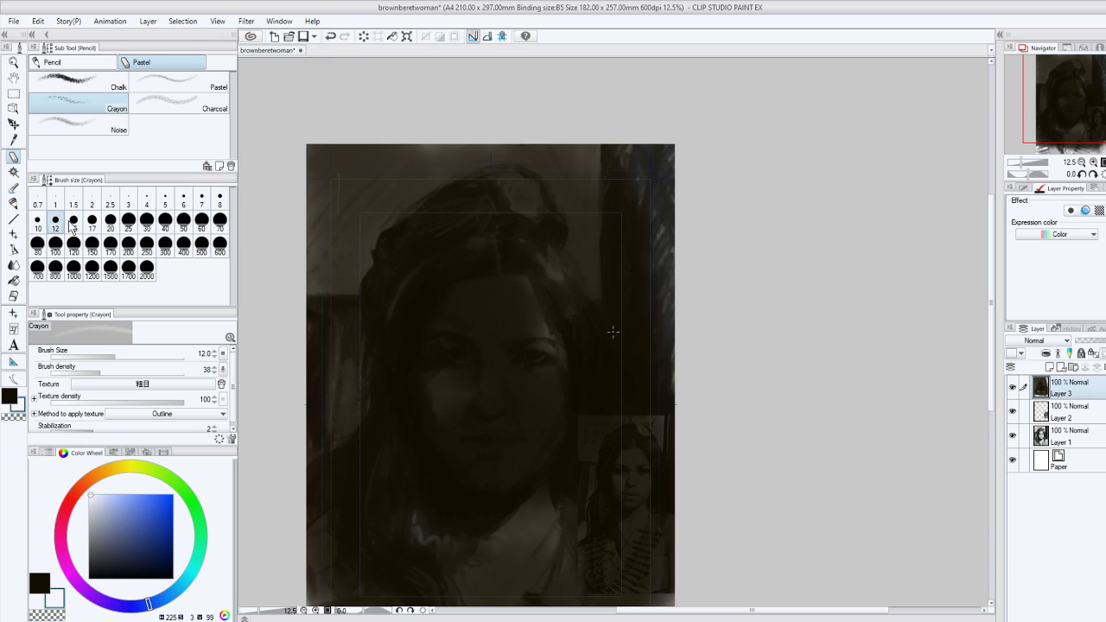
{"action": "left_click_drag", "start_coordinate": [338, 173], "coordinate": [341, 215]}
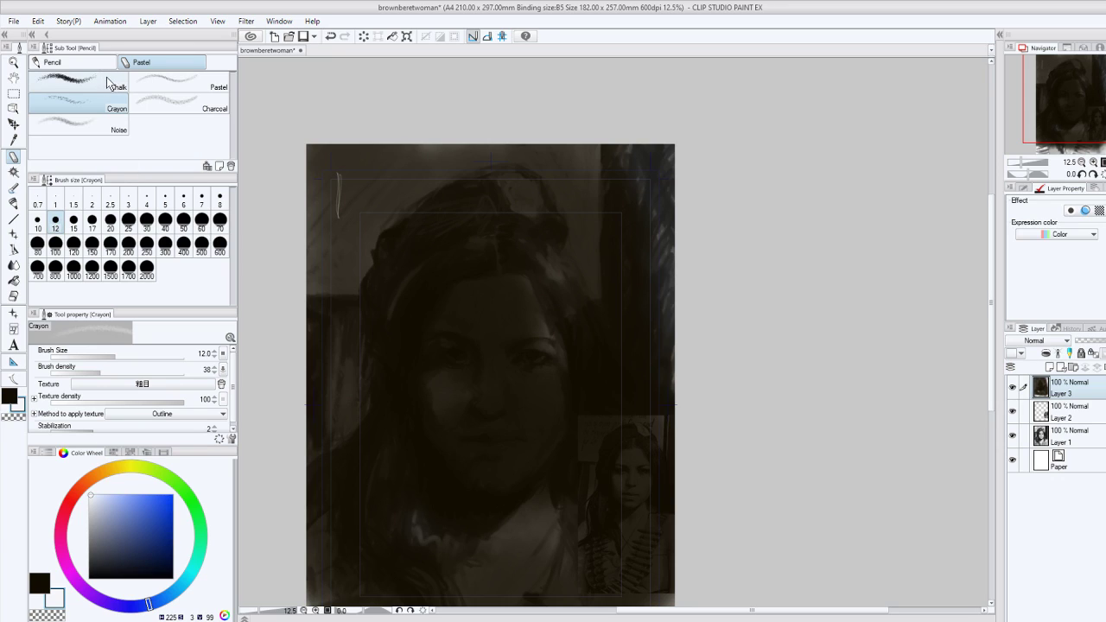
Switch to the Chalk at size 12 and handwrite "Done For now" across the upper part of the canvas.
{"action": "left_click", "coordinate": [108, 84]}
{"action": "left_click", "coordinate": [56, 223]}
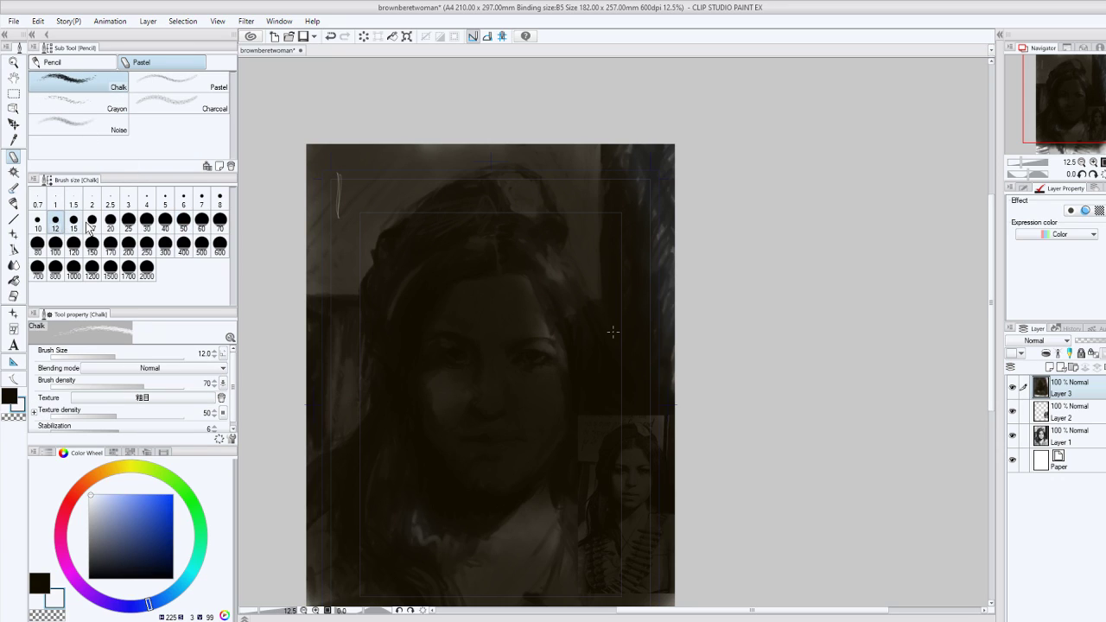
{"action": "mouse_move", "coordinate": [339, 178]}
{"action": "left_mouse_down"}
{"action": "mouse_move", "coordinate": [340, 214]}
{"action": "mouse_move", "coordinate": [368, 193]}
{"action": "mouse_move", "coordinate": [393, 212]}
{"action": "left_mouse_up"}
{"action": "left_click_drag", "start_coordinate": [398, 204], "coordinate": [413, 210]}
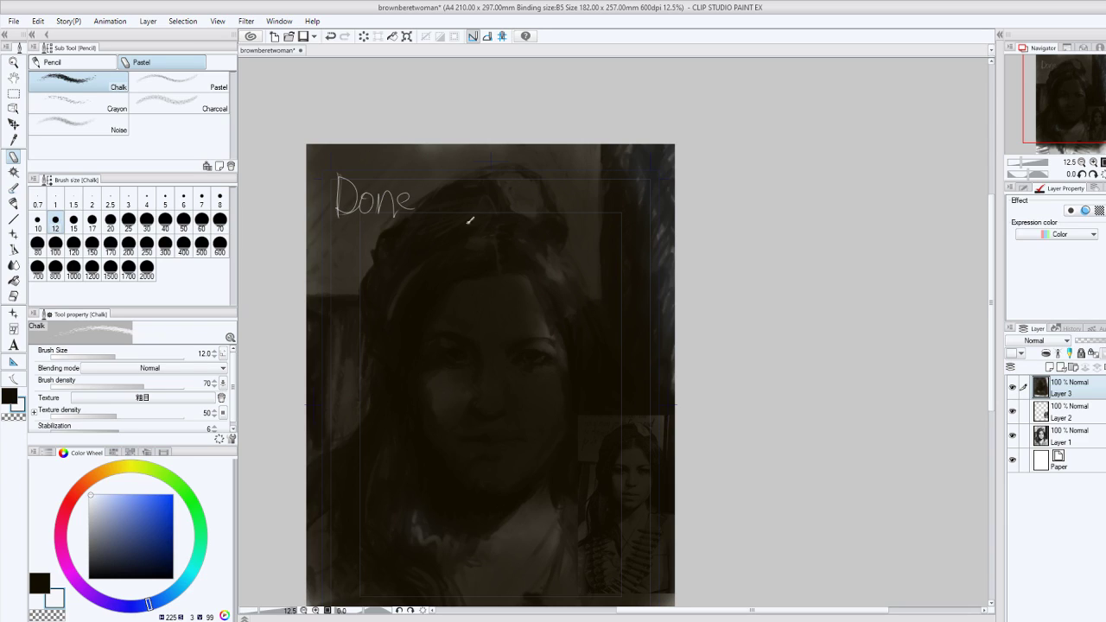
{"action": "left_click_drag", "start_coordinate": [456, 175], "coordinate": [454, 208]}
{"action": "mouse_move", "coordinate": [455, 175]}
{"action": "left_mouse_down"}
{"action": "mouse_move", "coordinate": [487, 173]}
{"action": "mouse_move", "coordinate": [516, 208]}
{"action": "left_mouse_up"}
{"action": "mouse_move", "coordinate": [539, 198]}
{"action": "left_mouse_down"}
{"action": "mouse_move", "coordinate": [573, 227]}
{"action": "mouse_move", "coordinate": [605, 189]}
{"action": "mouse_move", "coordinate": [638, 183]}
{"action": "left_mouse_up"}
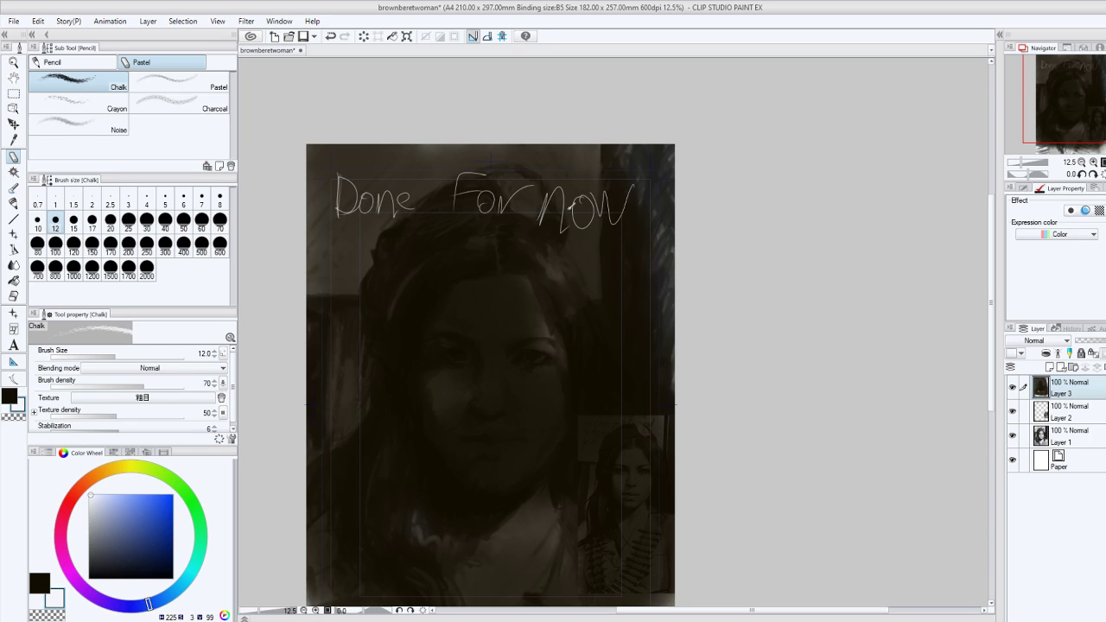
Handwrite a large "XOXO" below the message and draw a heart beneath it in near-white chalk.
{"action": "mouse_move", "coordinate": [340, 243]}
{"action": "left_mouse_down"}
{"action": "mouse_move", "coordinate": [385, 359]}
{"action": "mouse_move", "coordinate": [406, 220]}
{"action": "left_mouse_up"}
{"action": "left_click_drag", "start_coordinate": [344, 326], "coordinate": [374, 280]}
{"action": "mouse_move", "coordinate": [412, 262]}
{"action": "left_mouse_down"}
{"action": "mouse_move", "coordinate": [449, 356]}
{"action": "mouse_move", "coordinate": [434, 233]}
{"action": "left_mouse_up"}
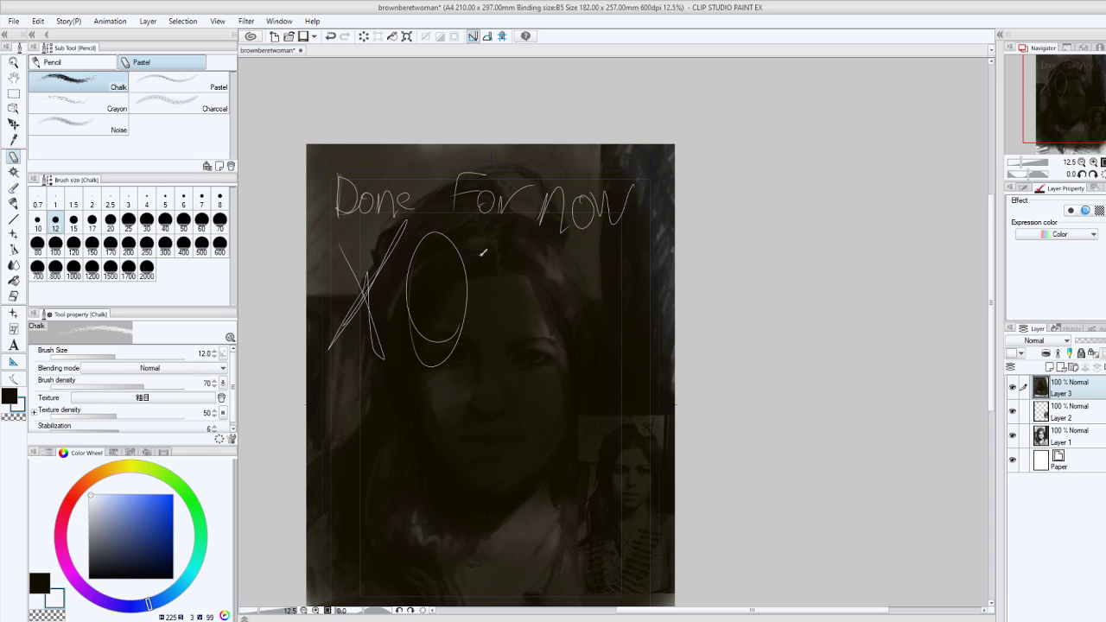
{"action": "left_click_drag", "start_coordinate": [514, 223], "coordinate": [567, 353]}
{"action": "left_click_drag", "start_coordinate": [531, 227], "coordinate": [494, 330]}
{"action": "left_click_drag", "start_coordinate": [619, 258], "coordinate": [613, 259]}
{"action": "mouse_move", "coordinate": [489, 520]}
{"action": "left_mouse_down"}
{"action": "mouse_move", "coordinate": [486, 439]}
{"action": "mouse_move", "coordinate": [529, 400]}
{"action": "mouse_move", "coordinate": [477, 509]}
{"action": "left_mouse_up"}
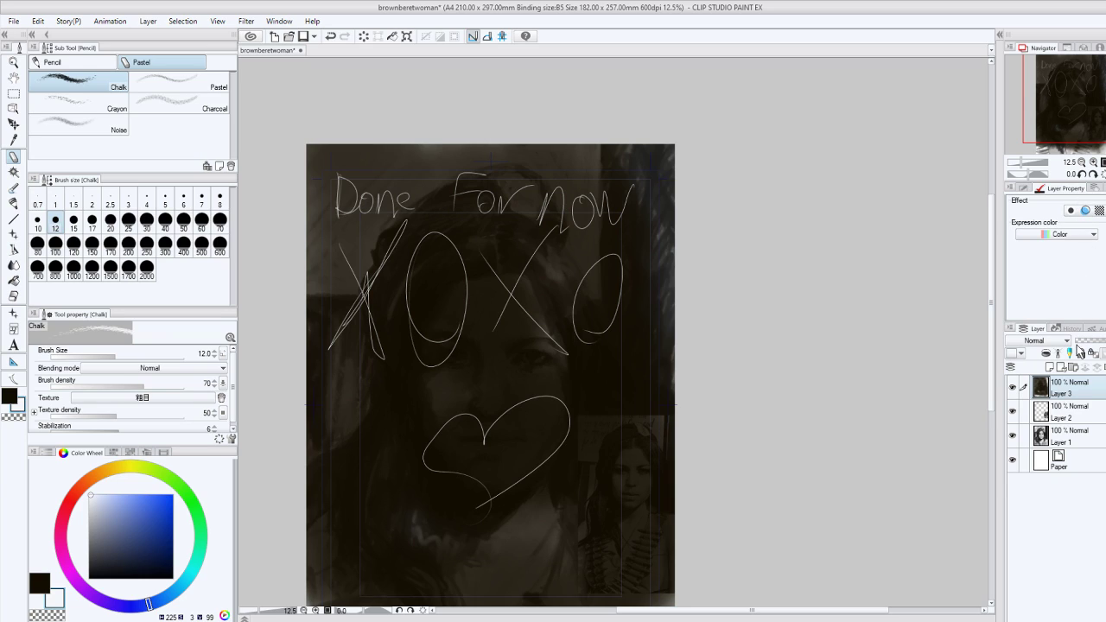